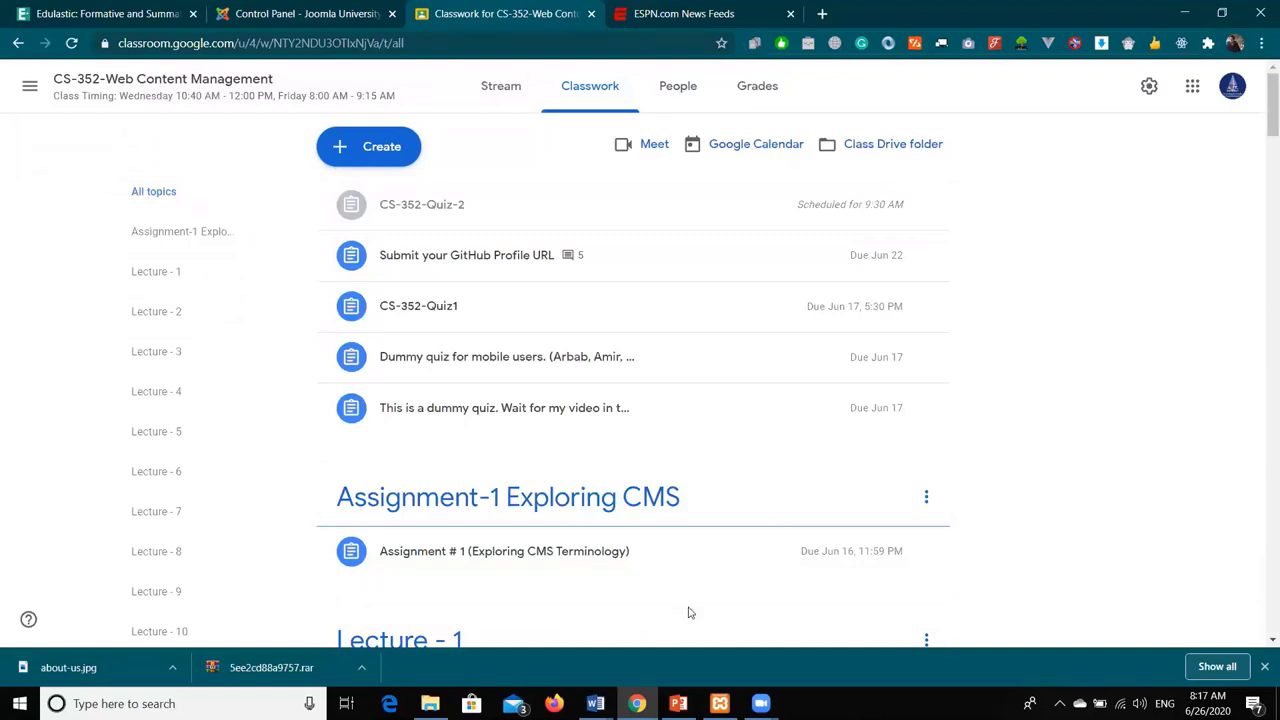
- Glance at the Lecture-6 slides, then bring up the Joomla University administrator Control Panel tab
click(678, 703)
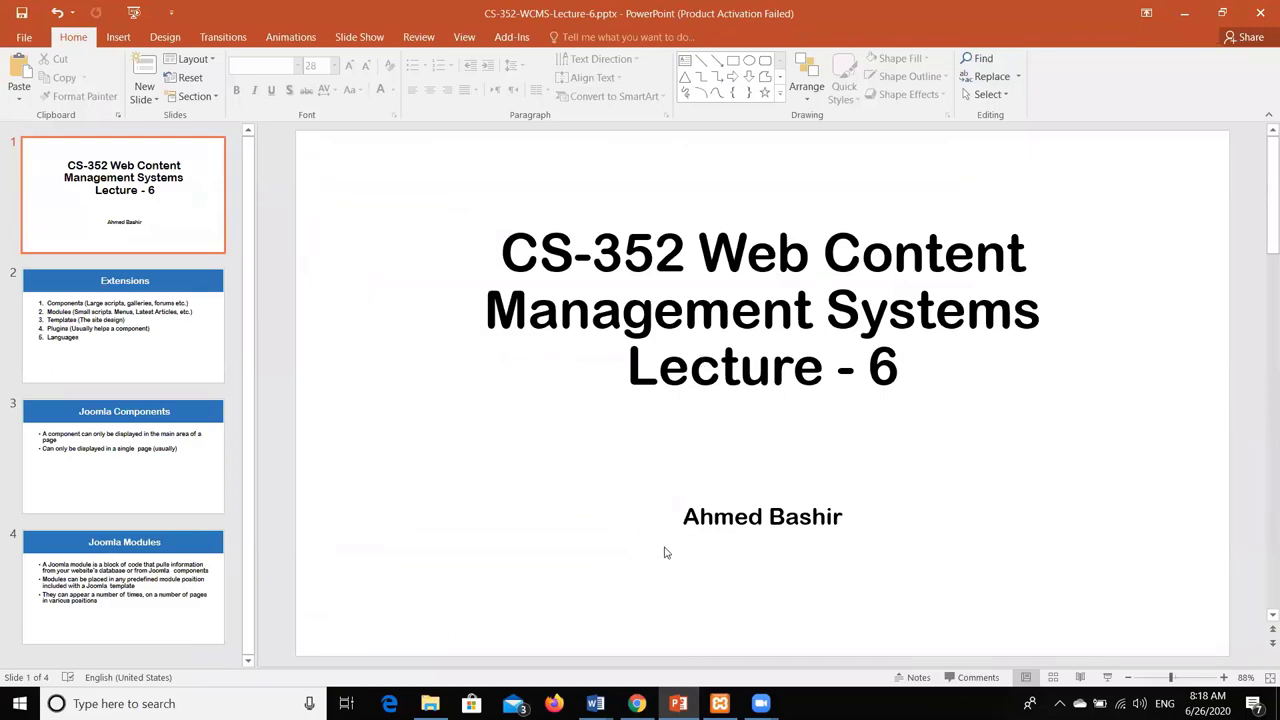
click(636, 703)
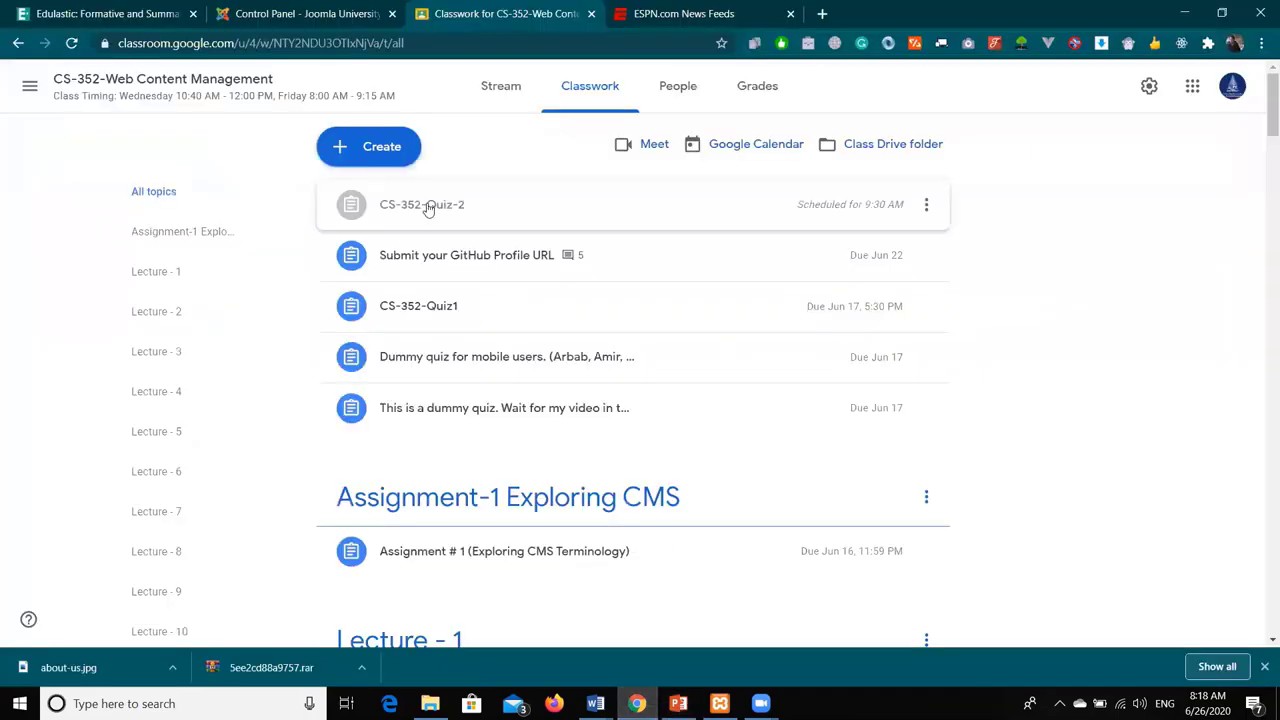
click(66, 12)
click(367, 9)
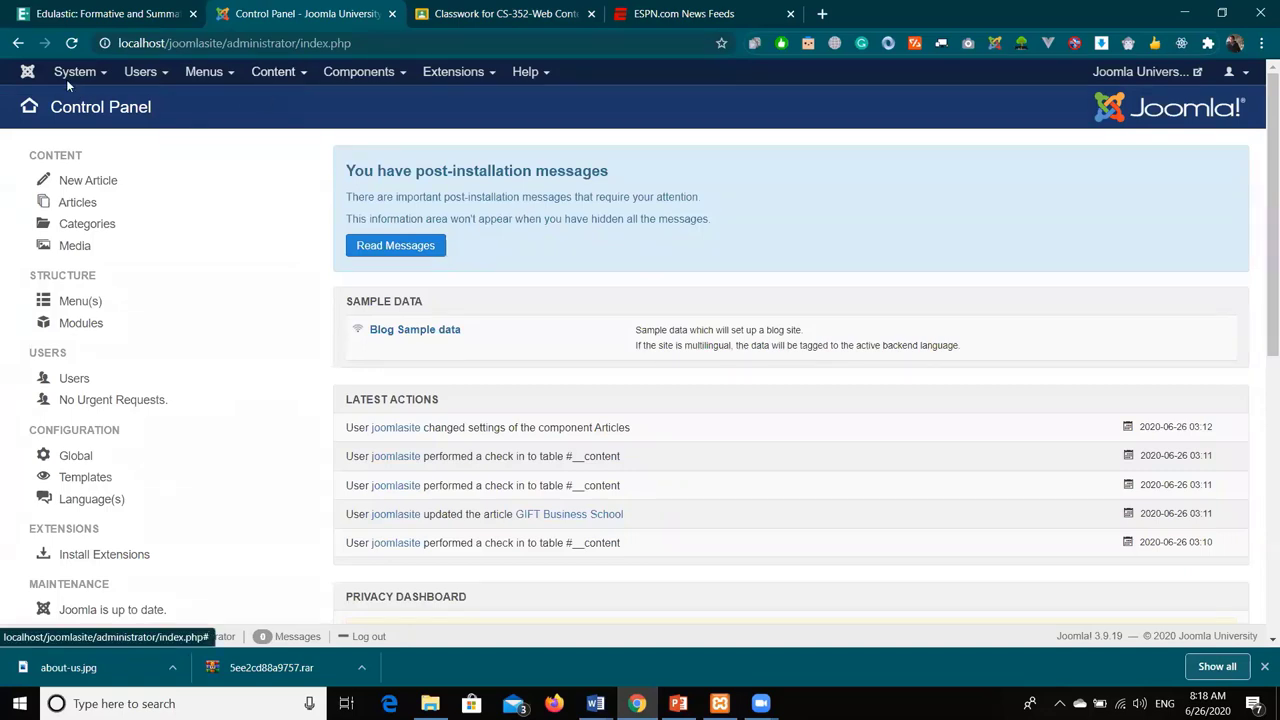
- Open the Joomla University front end and browse the School of Electrical Engineering and Applied Sciences page
click(1160, 73)
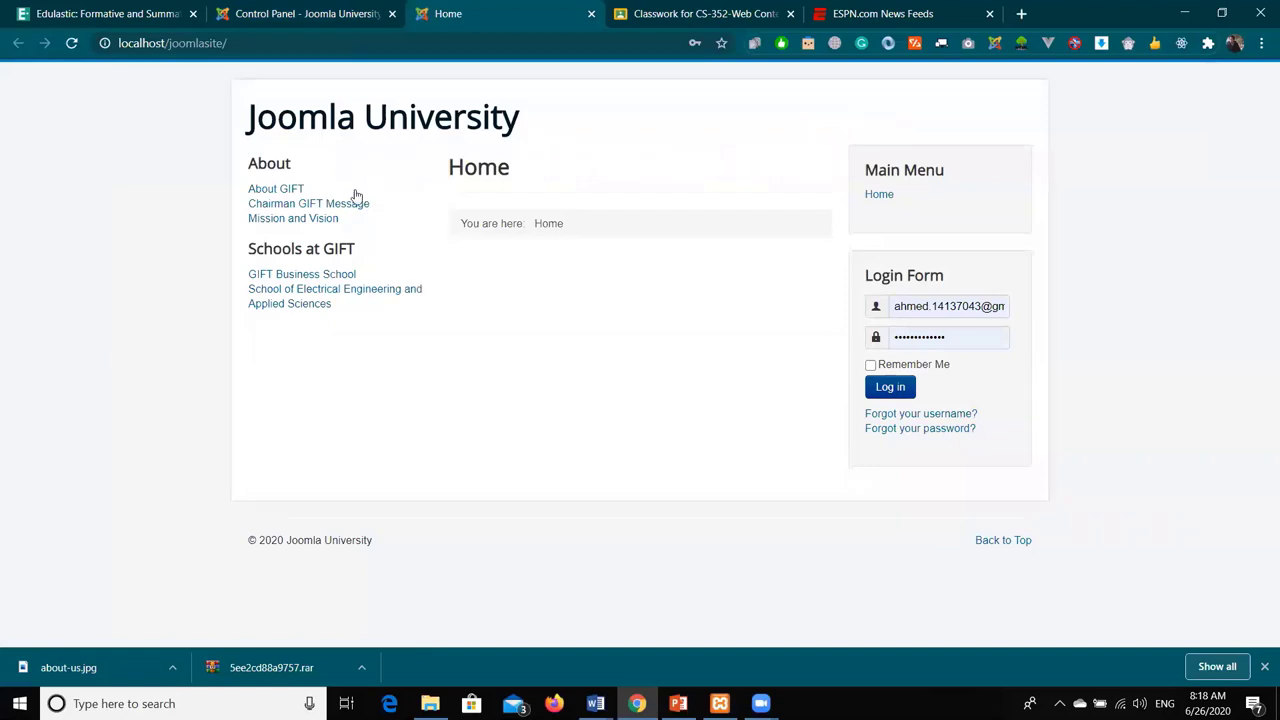
click(306, 305)
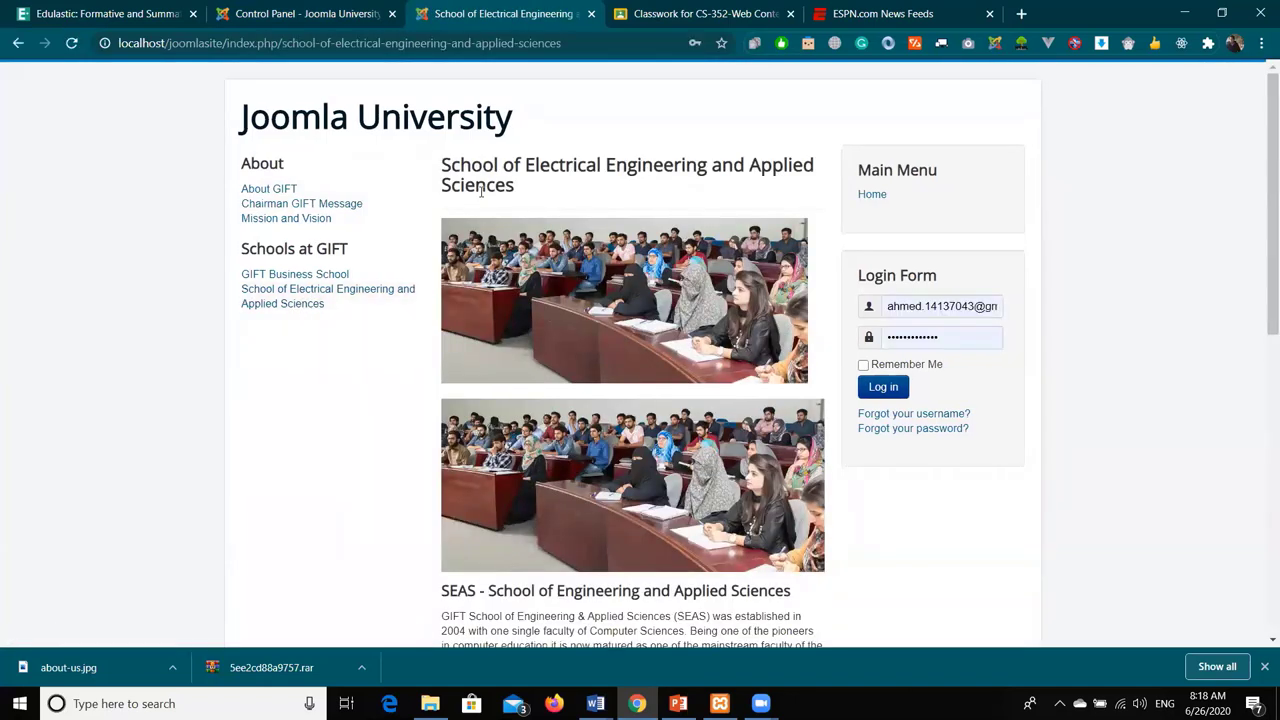
scroll(637, 260, down, 5)
scroll(634, 260, down, 2)
scroll(634, 260, up, 7)
- Read the Chairman GIFT Message, return Home, and reopen it through the school menu
click(345, 203)
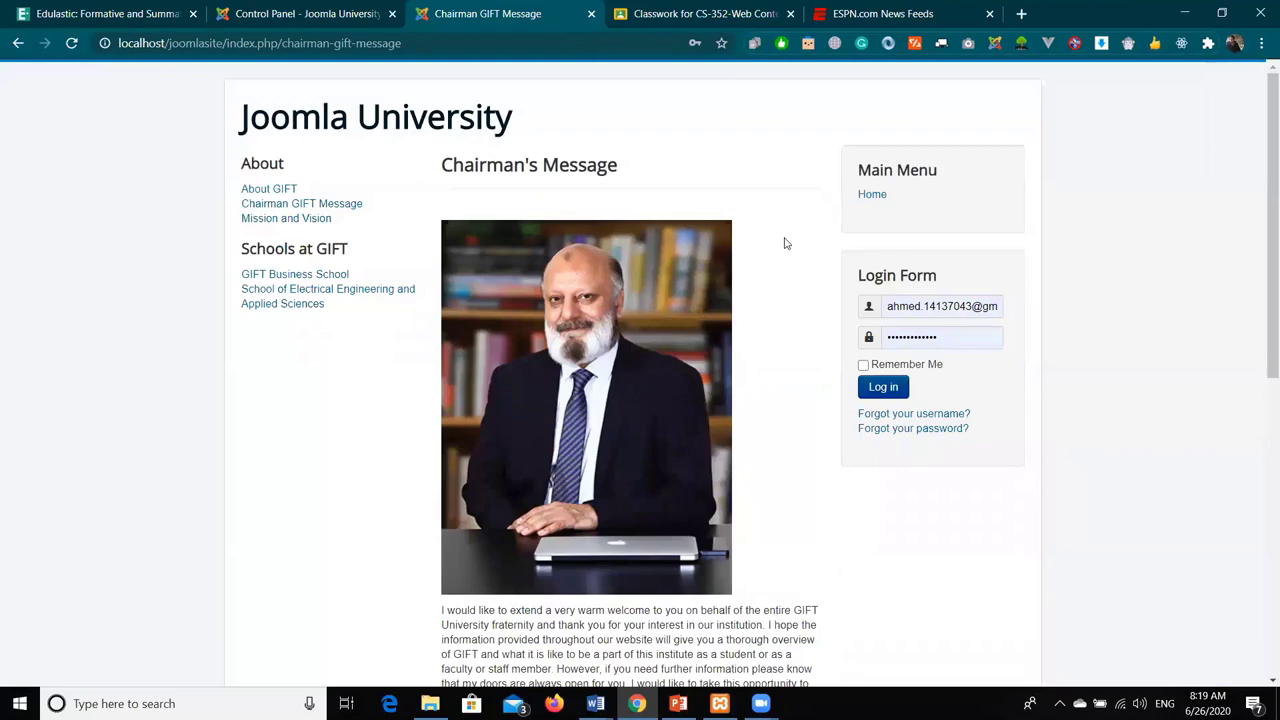
scroll(770, 290, down, 5)
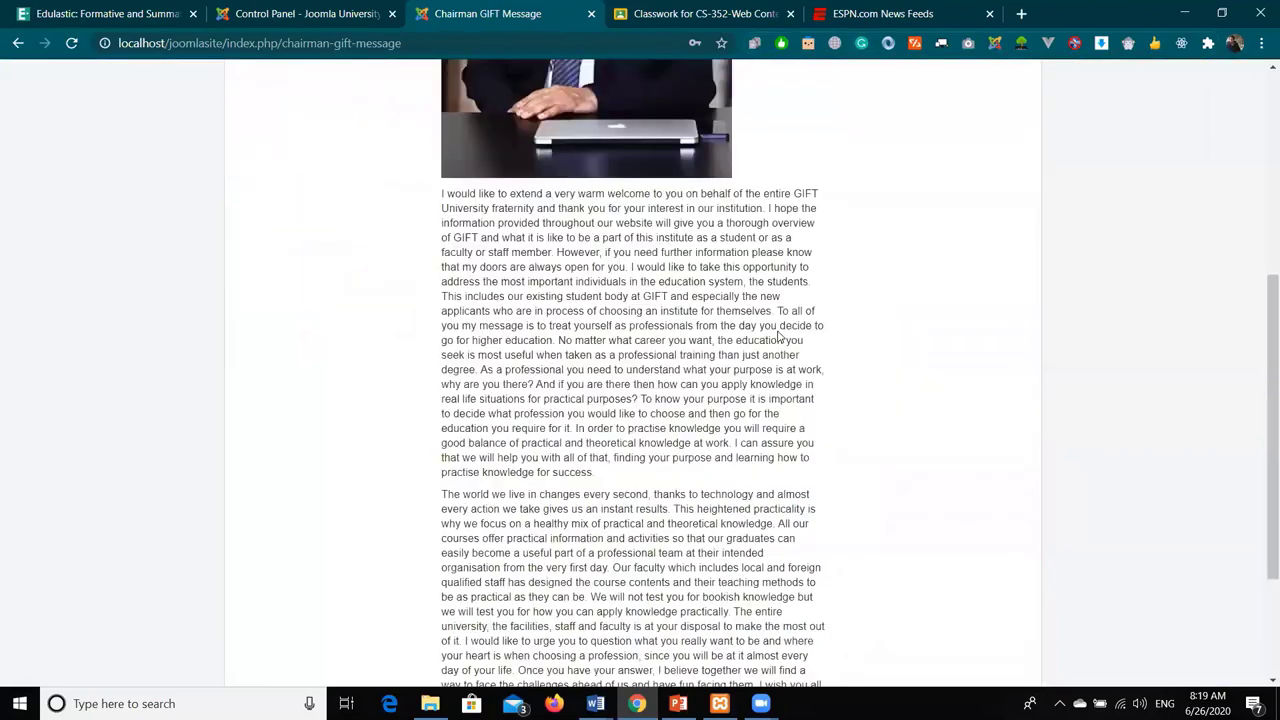
scroll(778, 332, up, 3)
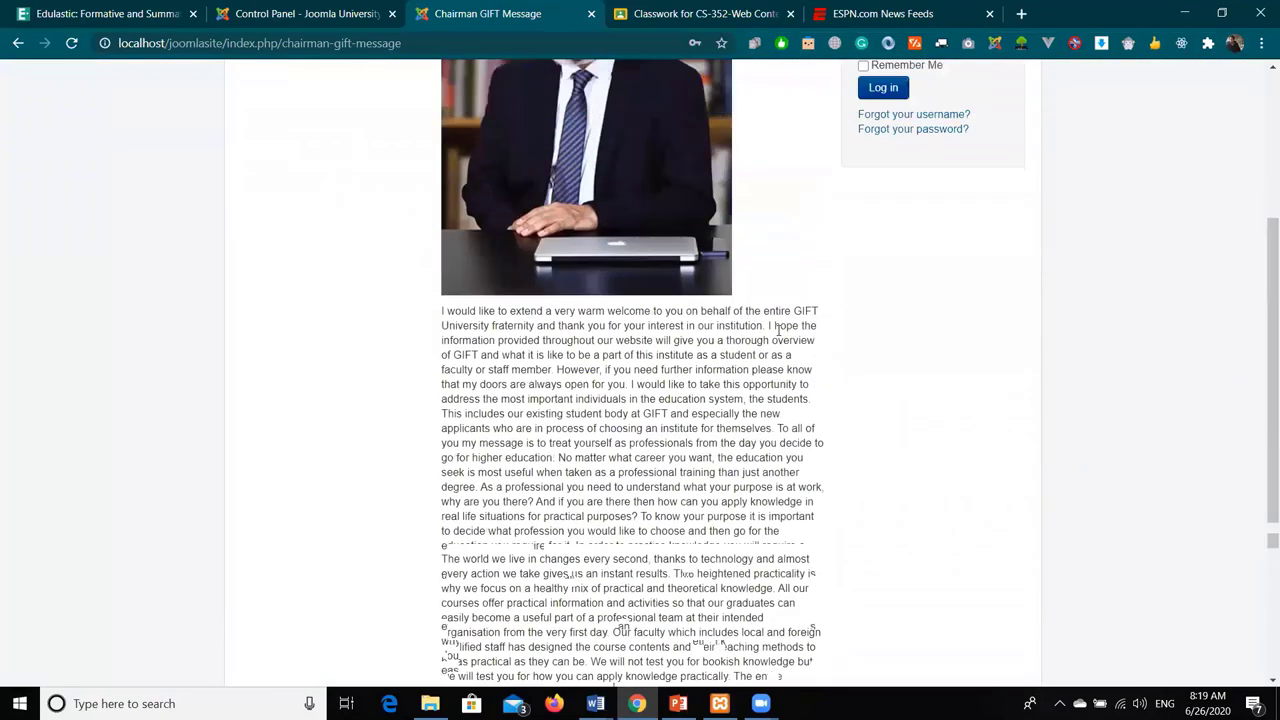
scroll(779, 330, up, 3)
click(873, 194)
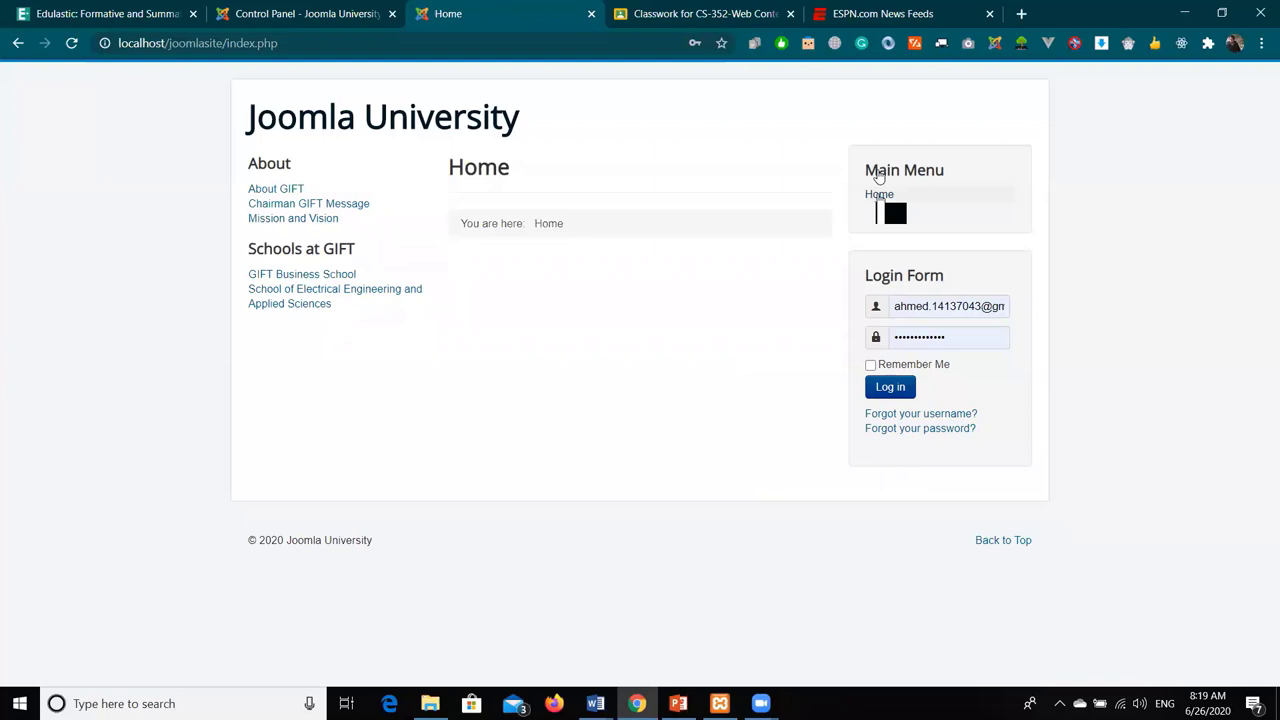
click(252, 289)
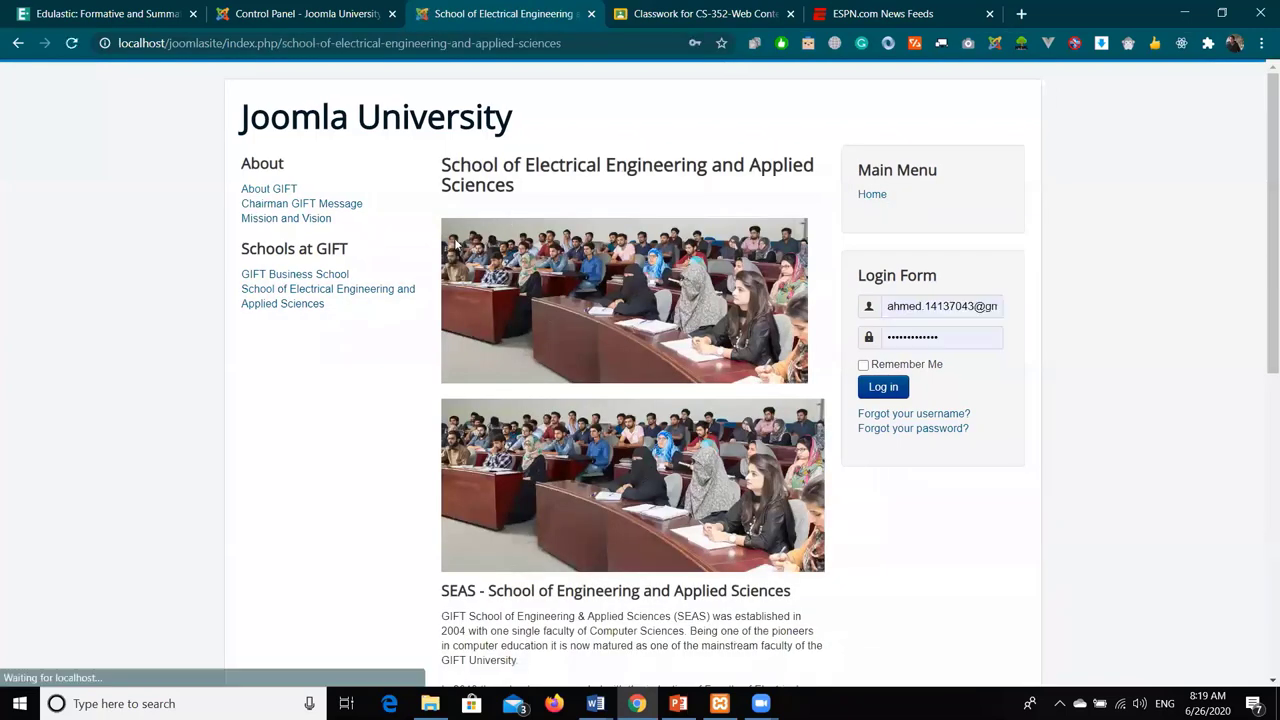
click(268, 204)
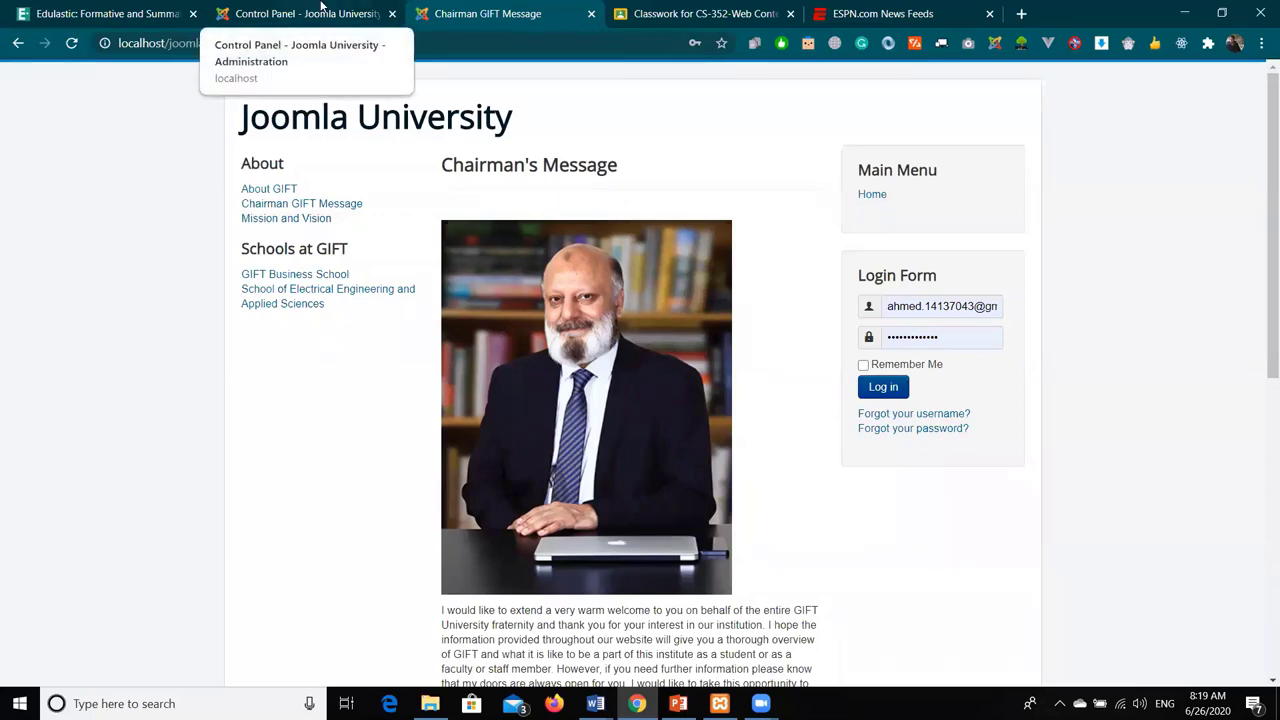
- Load localhost/tester in the former Edulastic tab
click(105, 13)
click(380, 43)
text(localhost/)
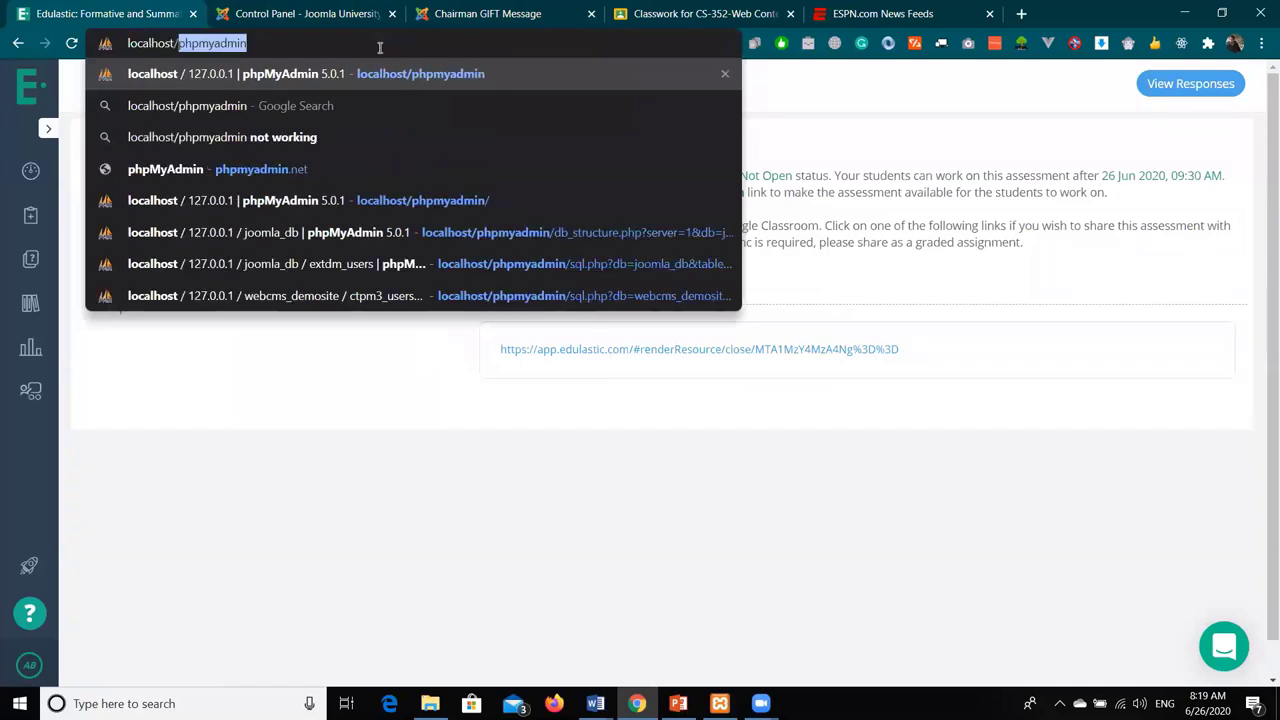
text(tester)
key(Return)
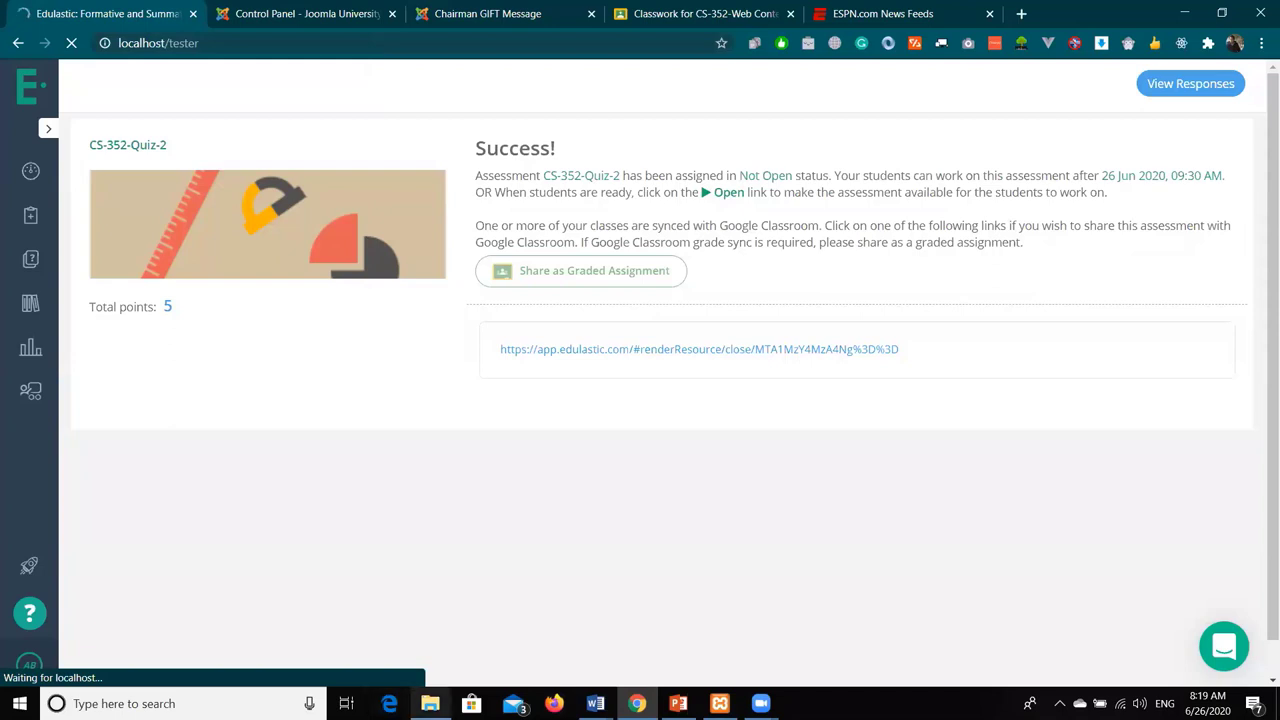
- Check the htdocs folder in File Explorer, then return to the Testing site page in Chrome
mouse_move(430, 703)
click(430, 625)
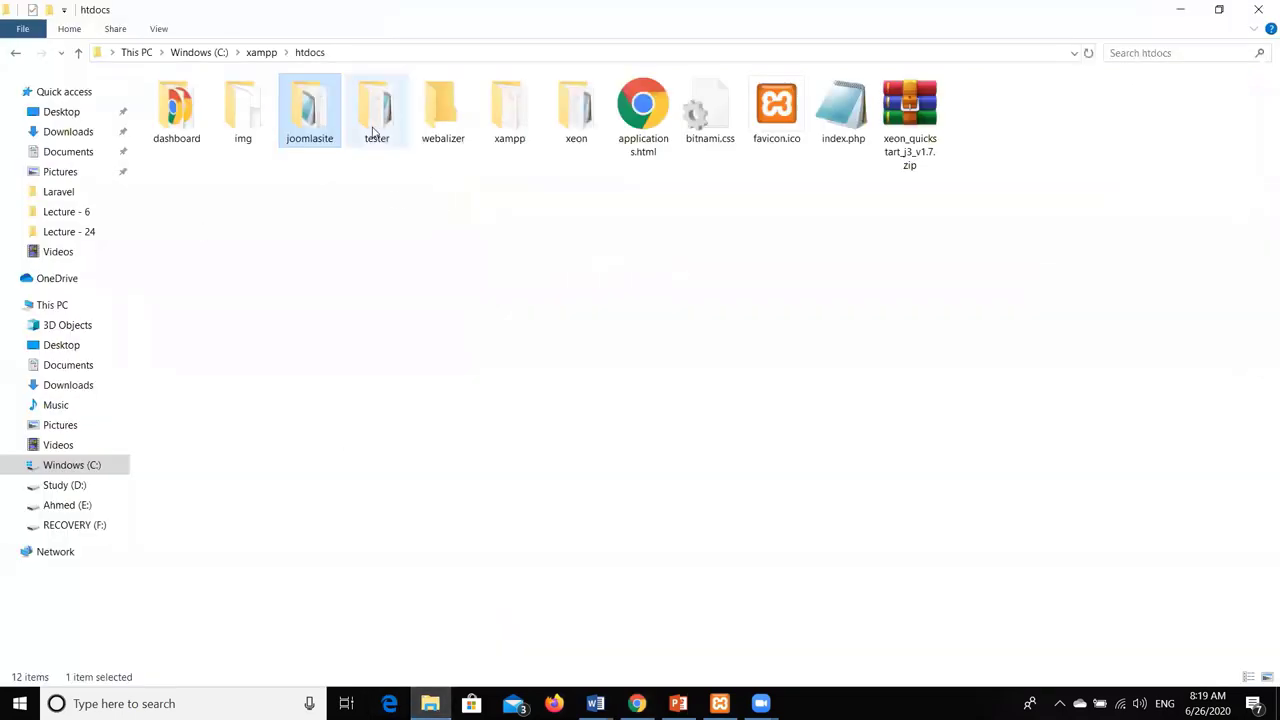
key(alt+Tab)
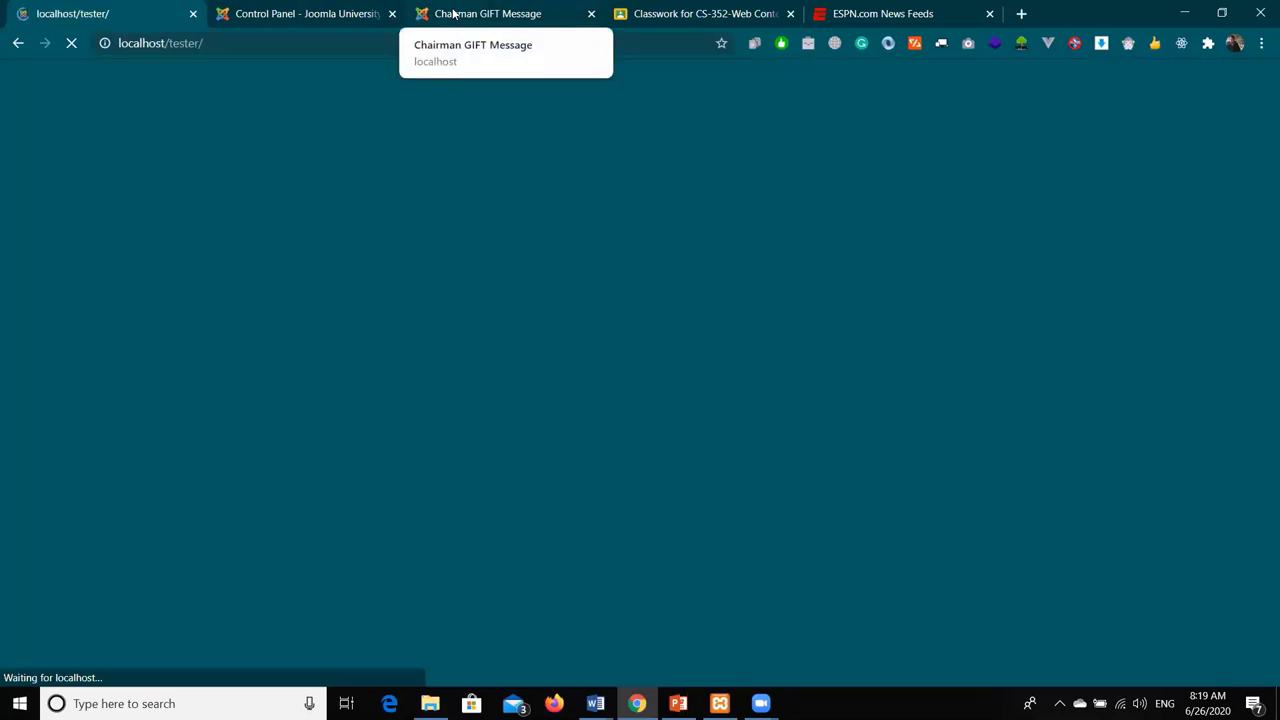
click(452, 14)
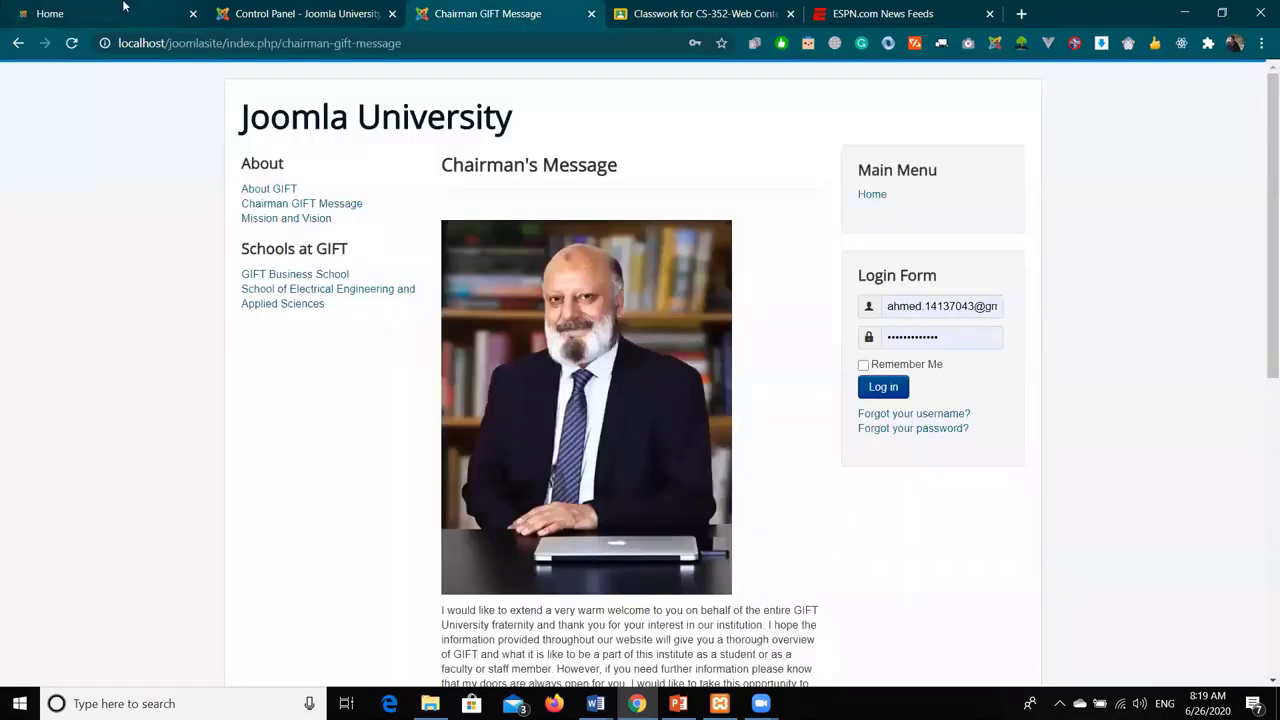
click(120, 10)
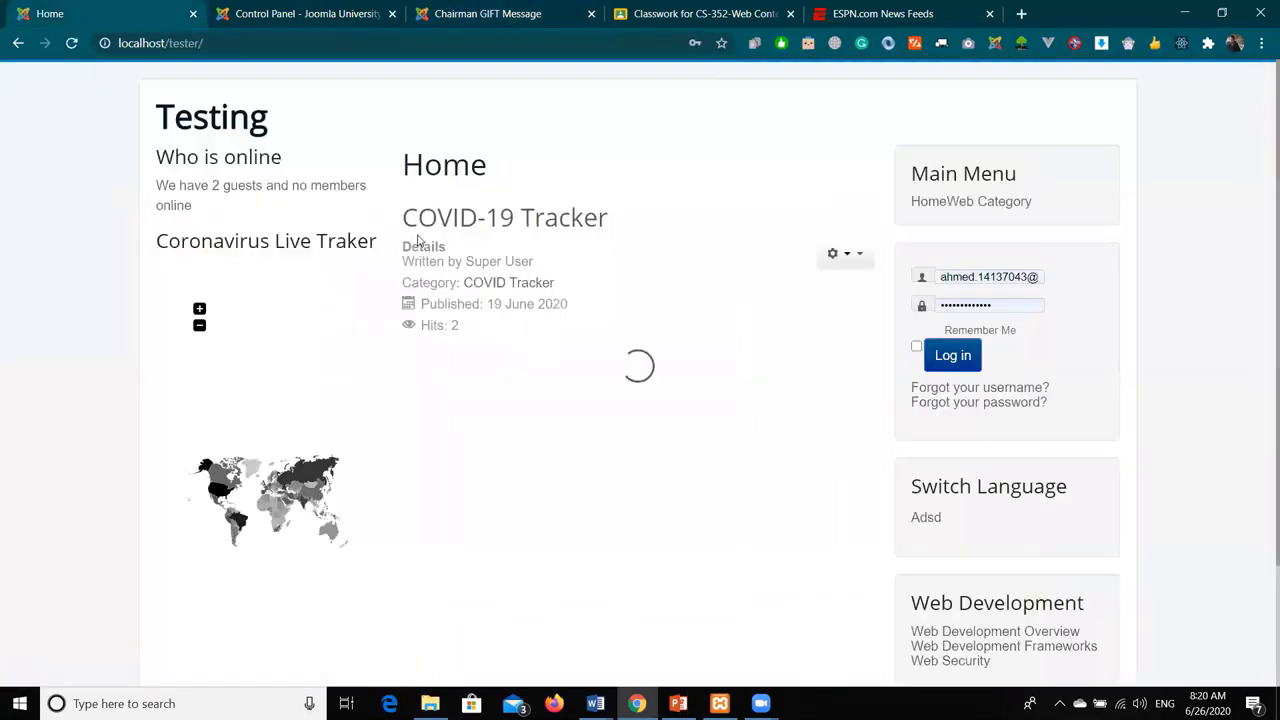
- Review the COVID-19 Tracker article's Details, Category and Print action, then return to the Chairman's Message tab
drag(403, 246, 540, 262)
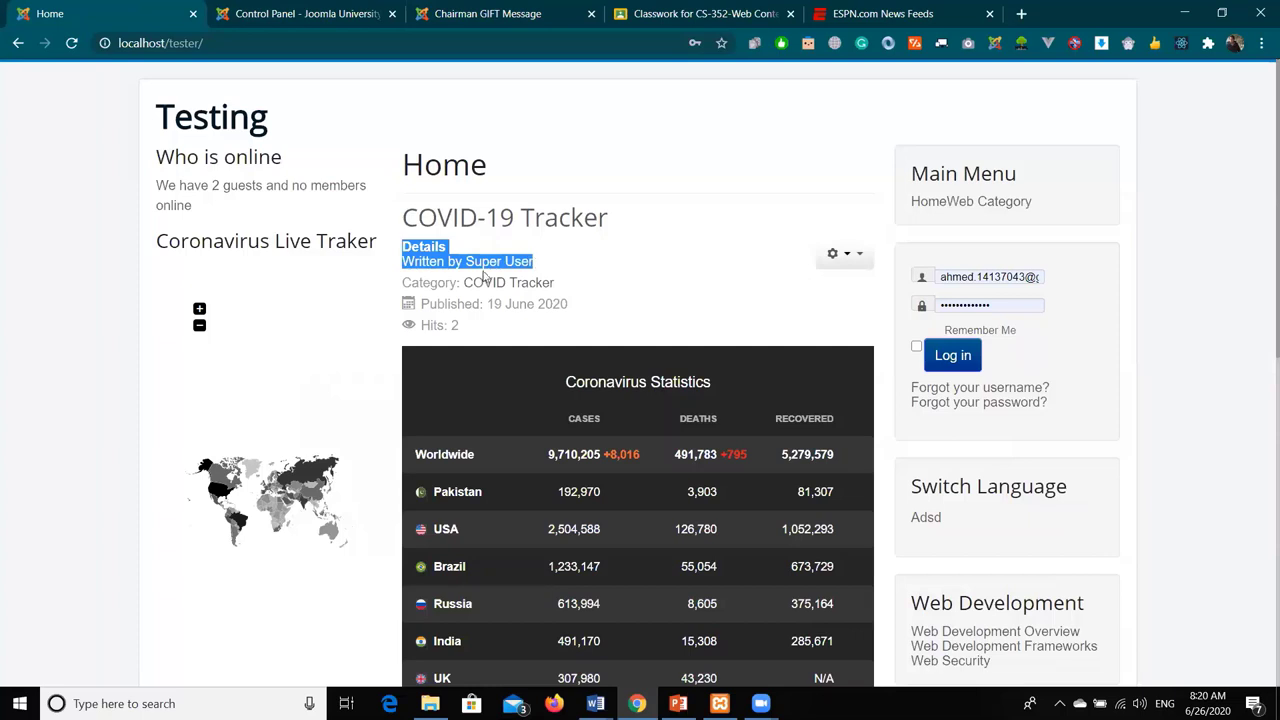
drag(401, 284, 446, 283)
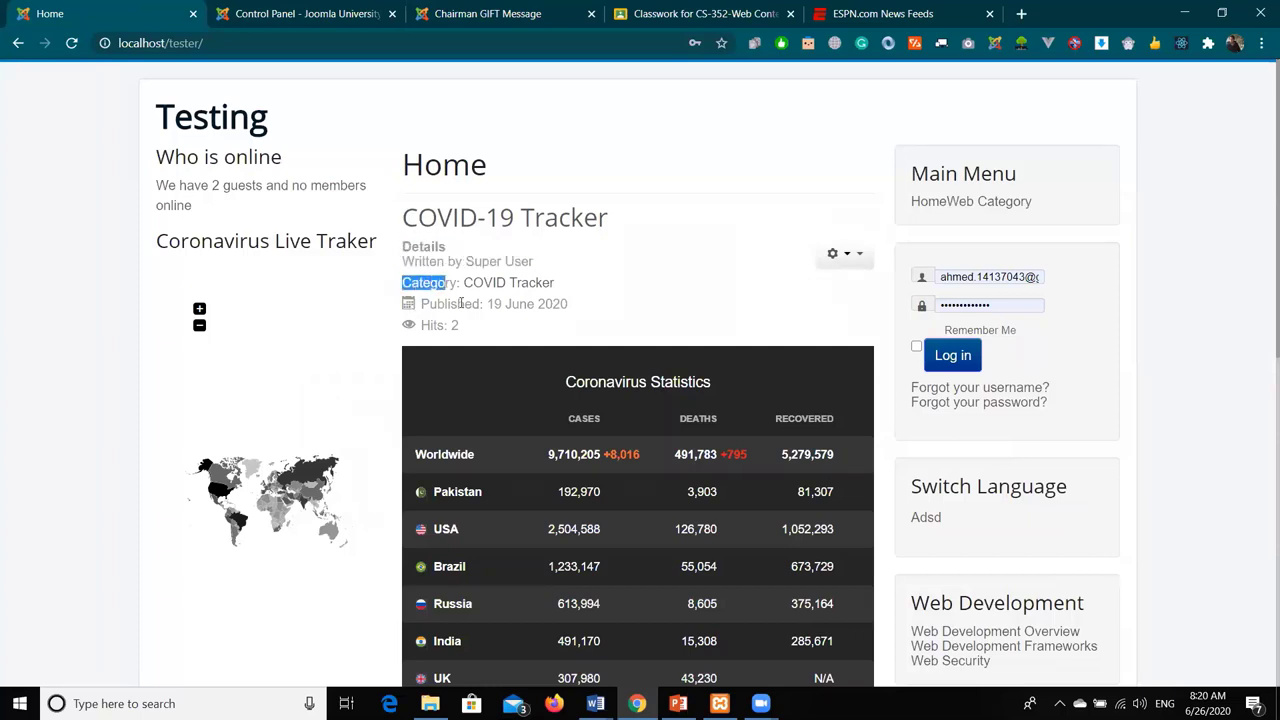
click(852, 256)
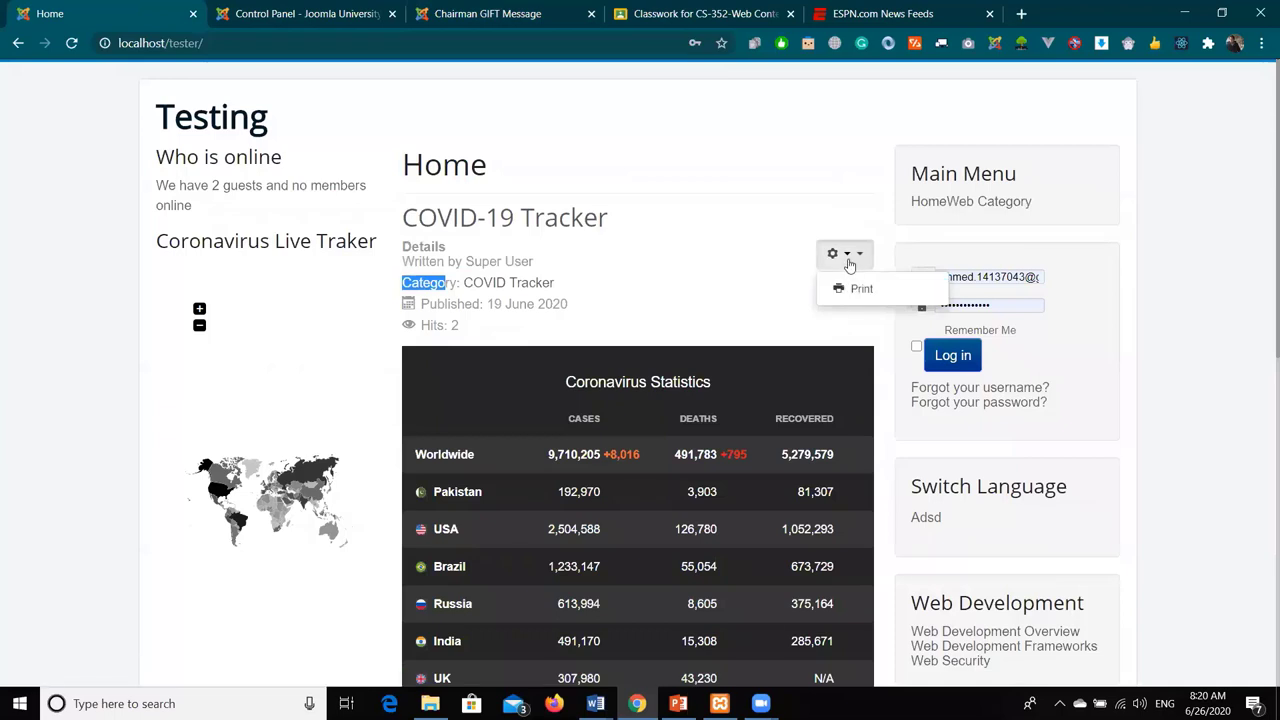
click(845, 322)
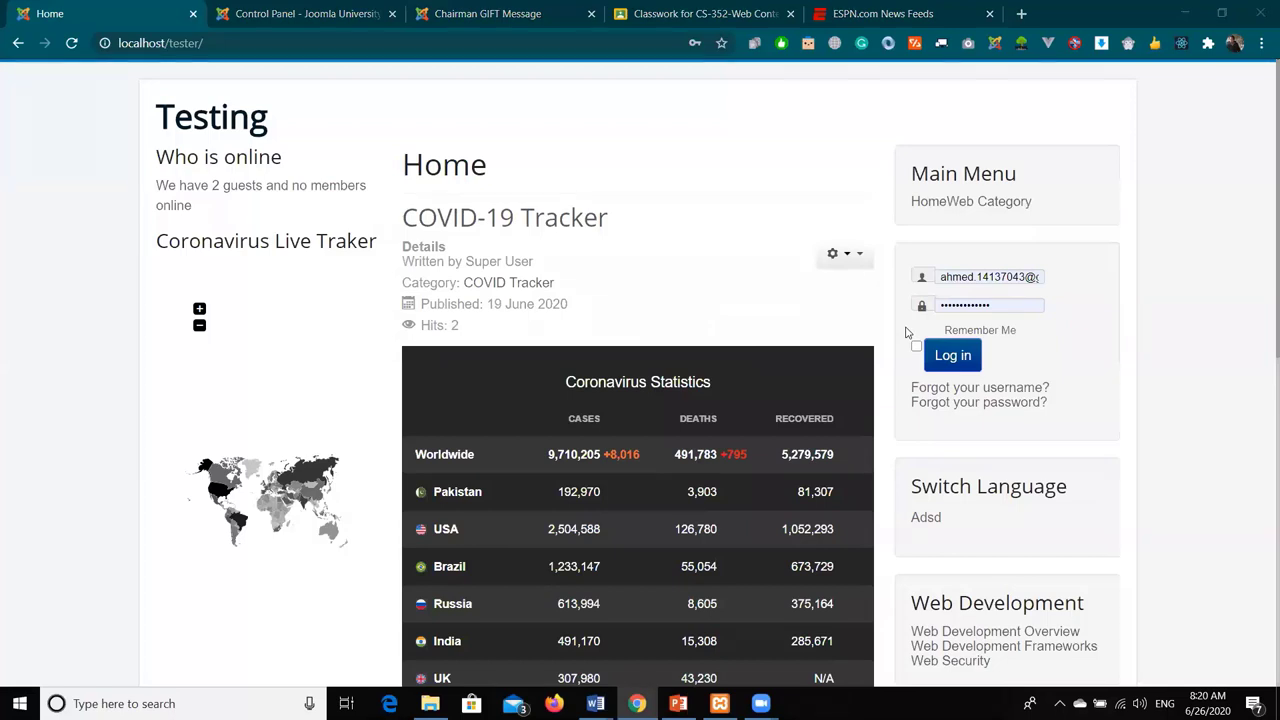
click(480, 10)
- From the admin Control Panel, go to Content > Articles and open its Options
scroll(557, 325, down, 9)
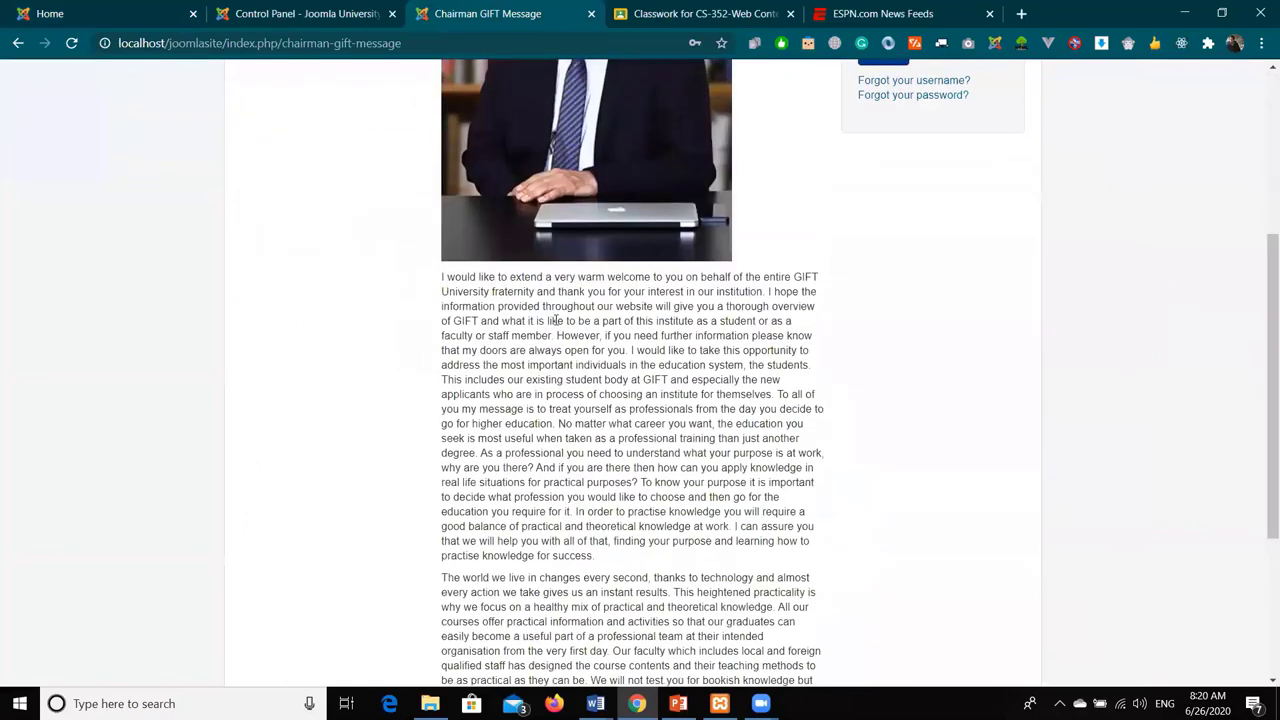
scroll(557, 320, up, 10)
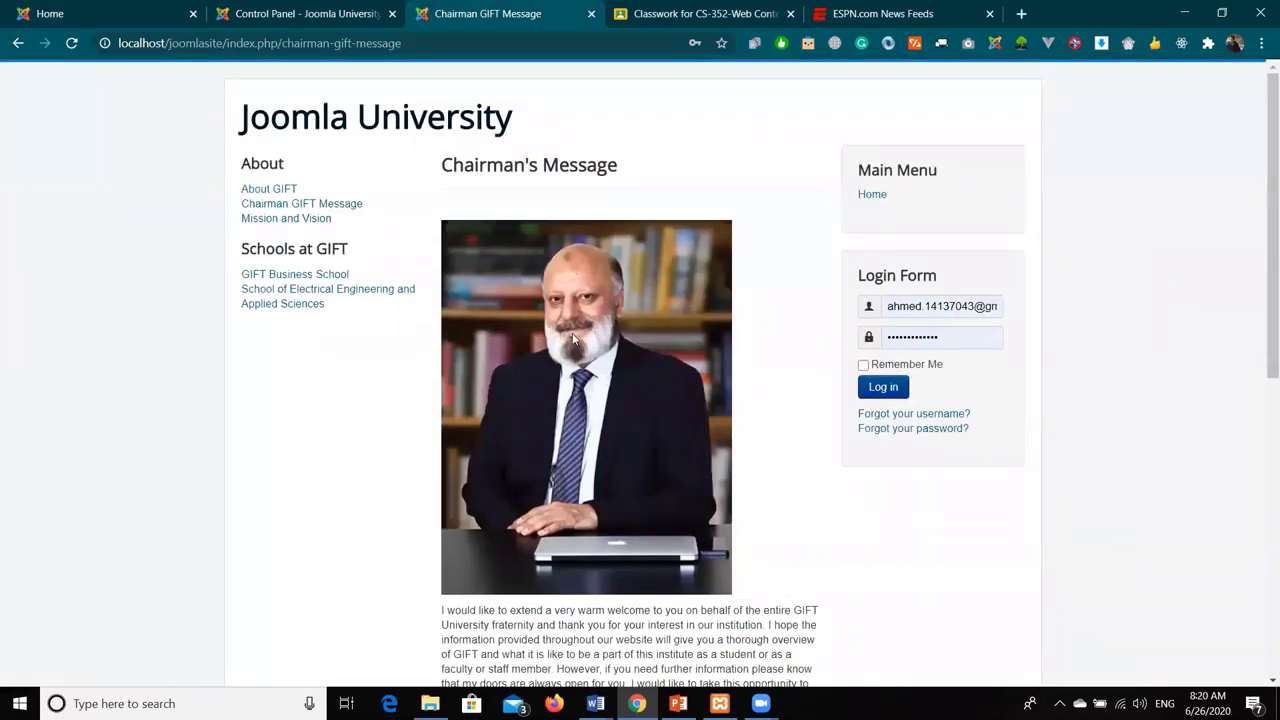
click(372, 10)
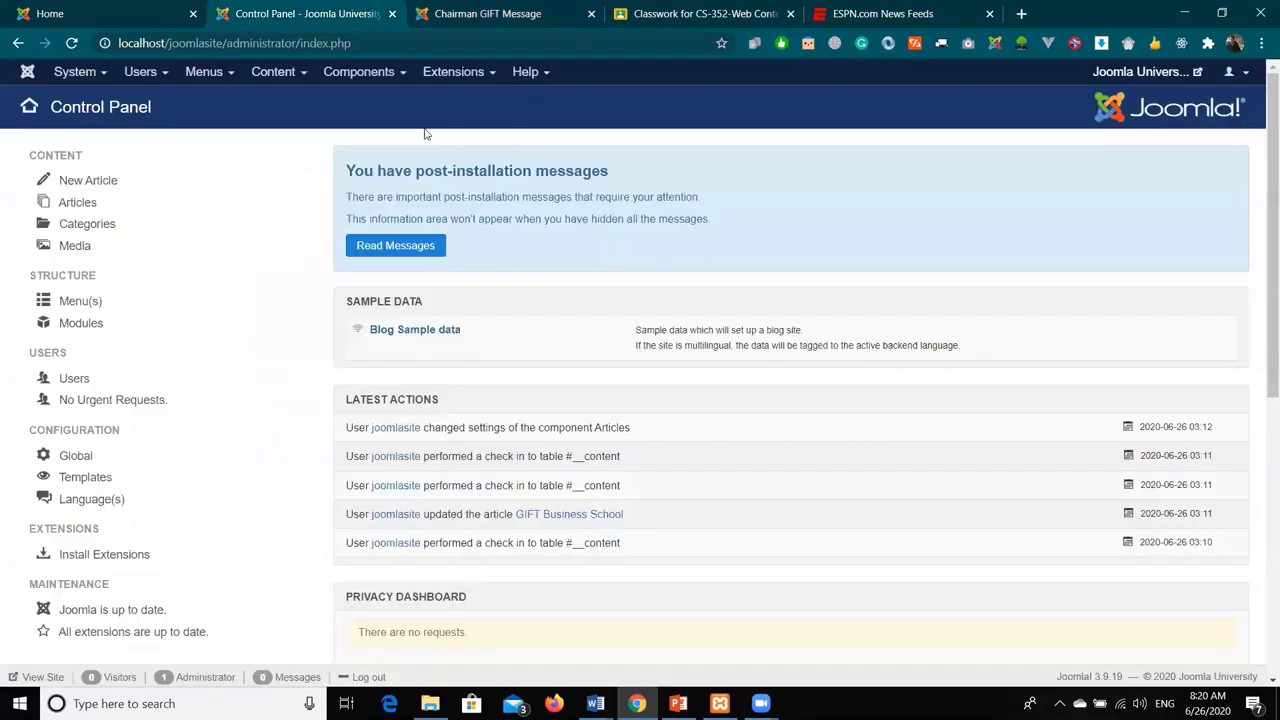
click(282, 76)
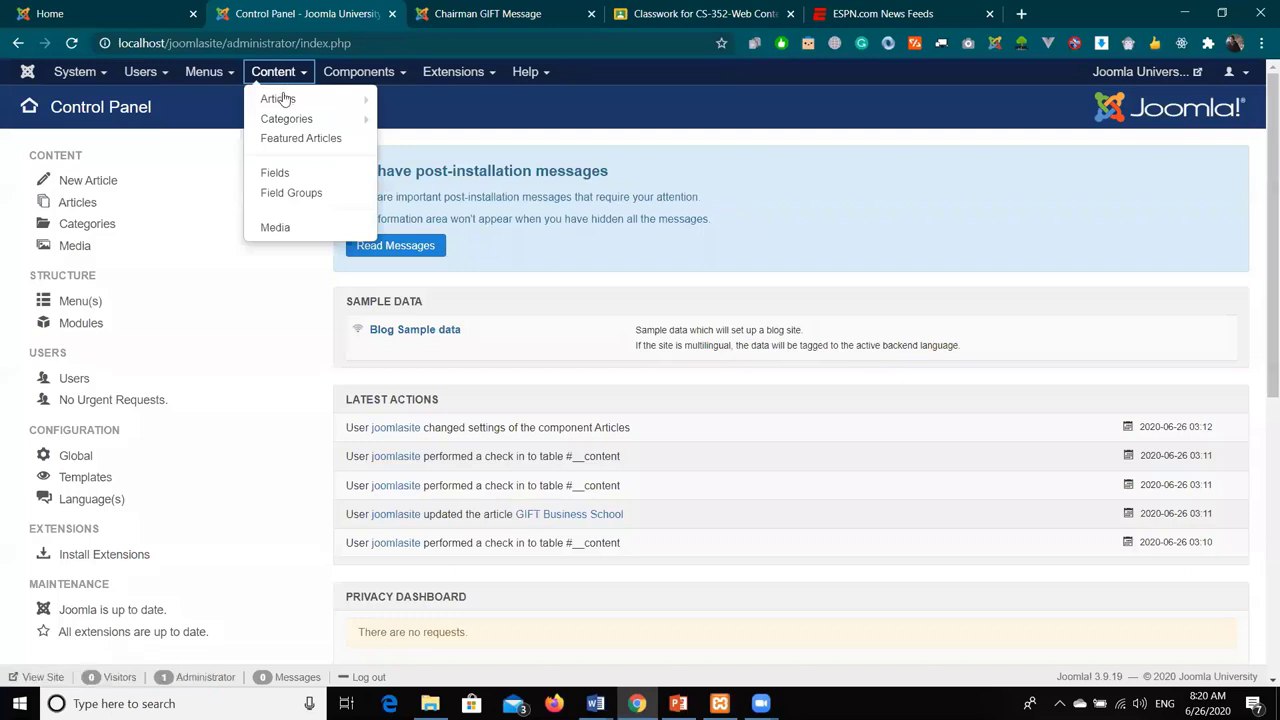
click(282, 99)
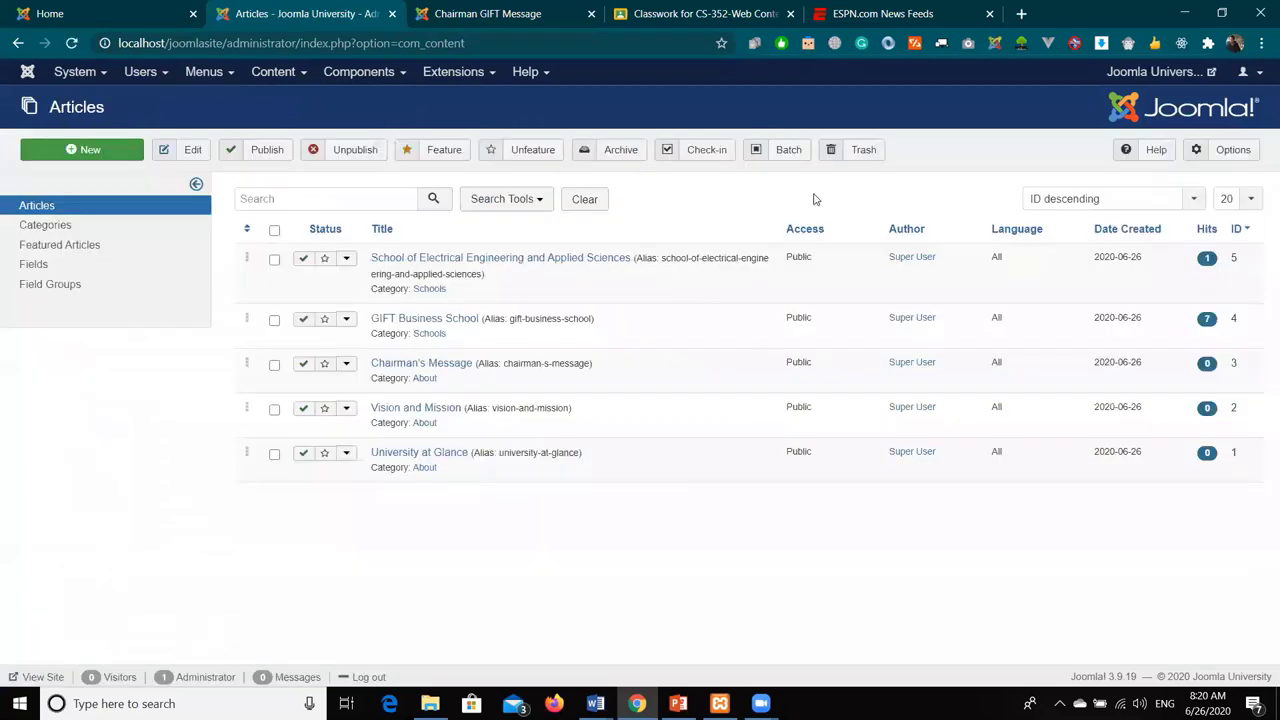
click(1222, 150)
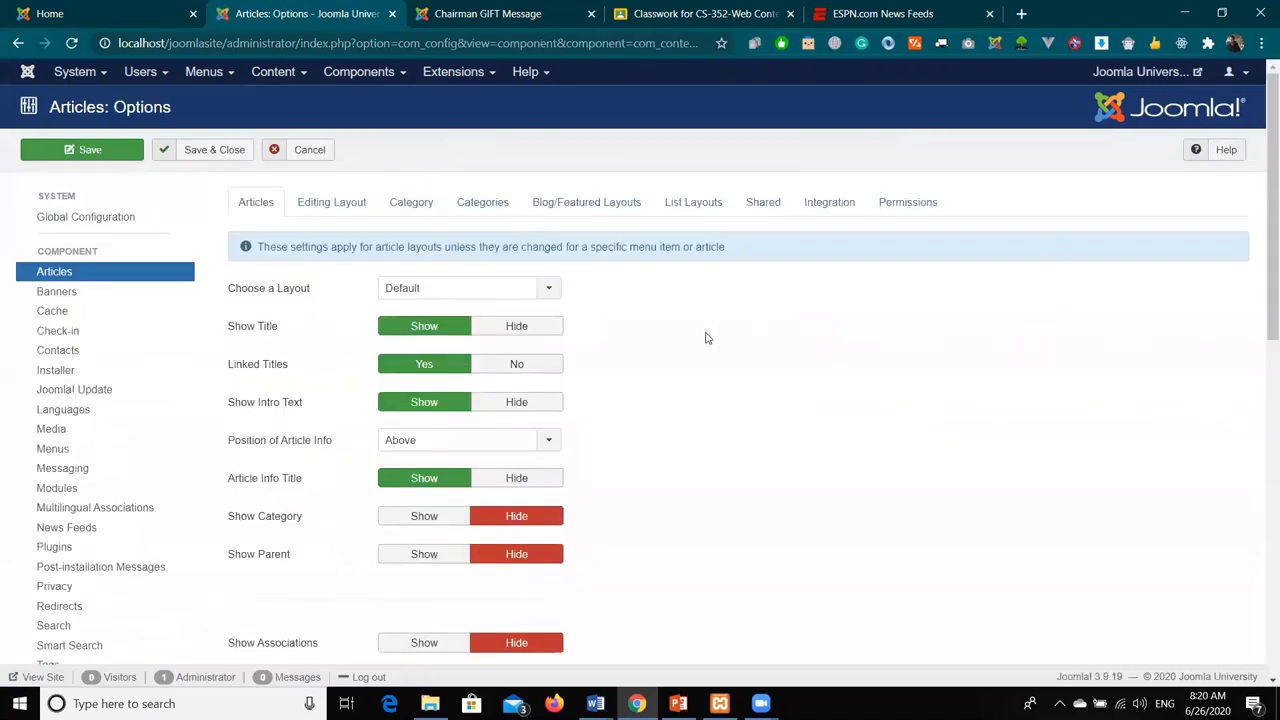
- Zoom the Articles options to 110% and check the Layout choices, keeping Default
scroll(696, 293, down, 1)
scroll(698, 295, up, 1)
scroll(695, 293, down, 3)
scroll(694, 291, up, 3)
key(ctrl+plus)
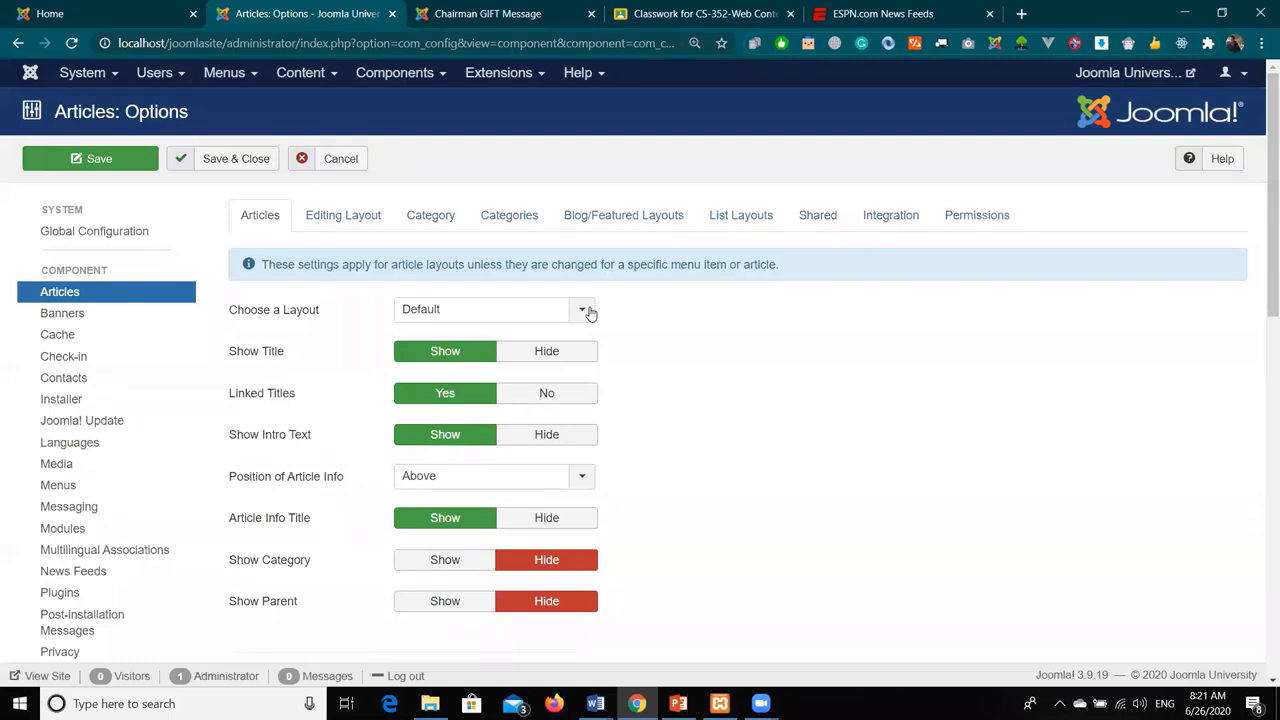
click(590, 313)
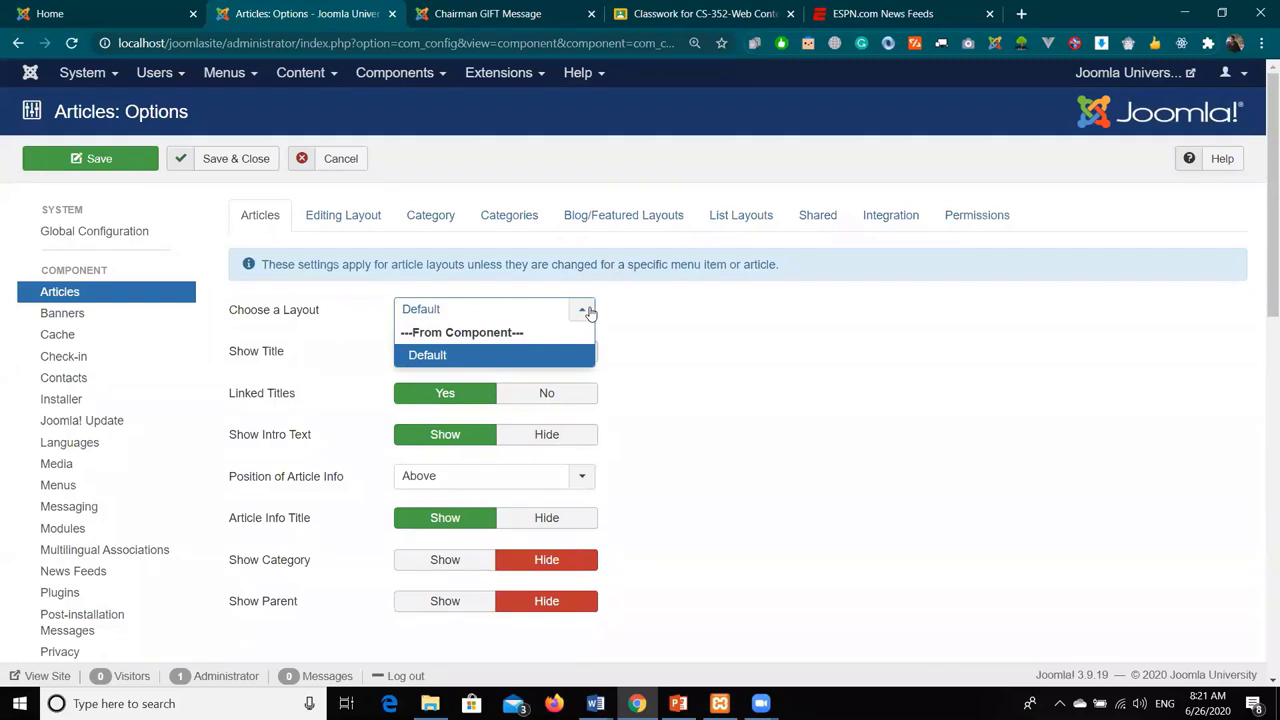
click(590, 313)
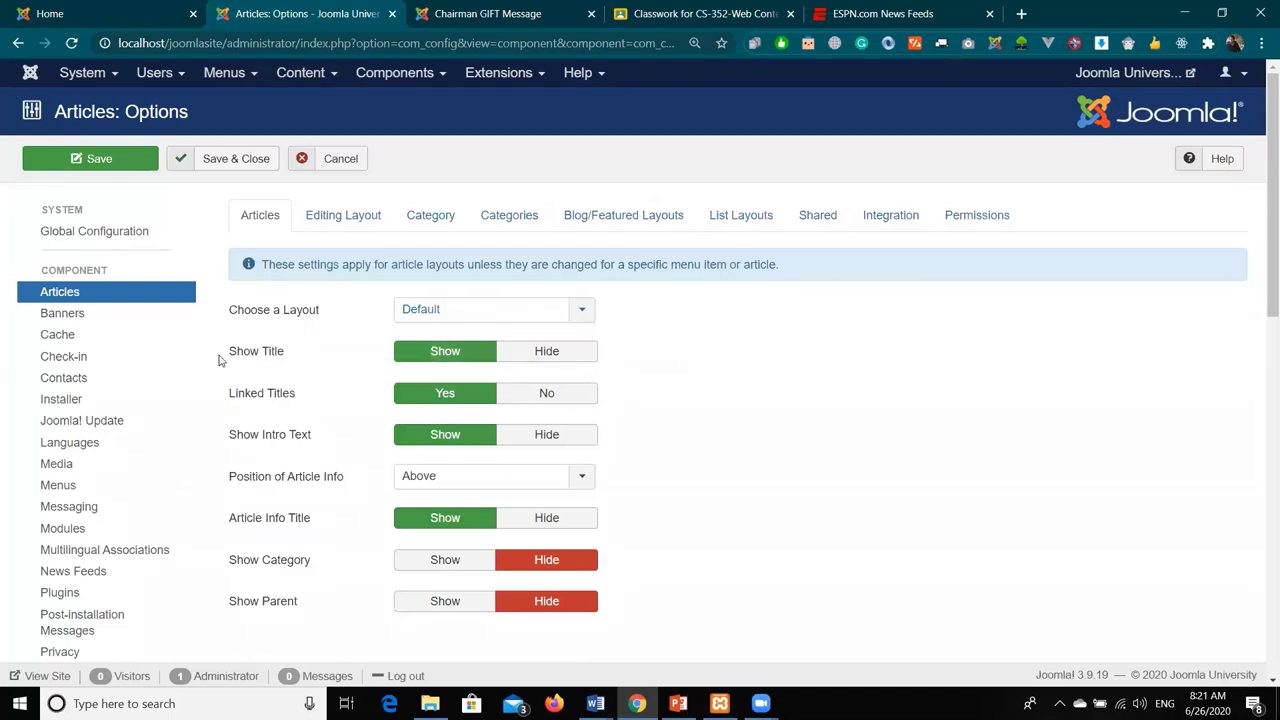
mouse_move(258, 362)
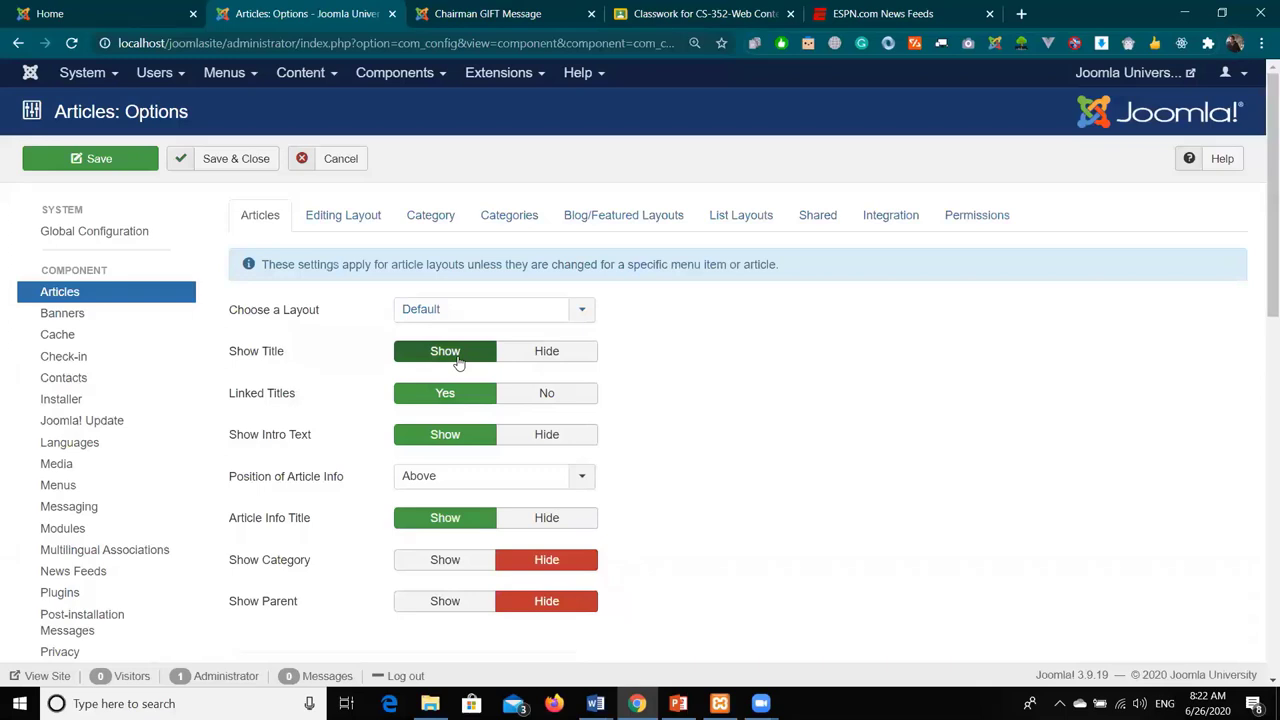
- Set Show Title to Hide, save, and reload the Chairman GIFT Message page to confirm
click(540, 355)
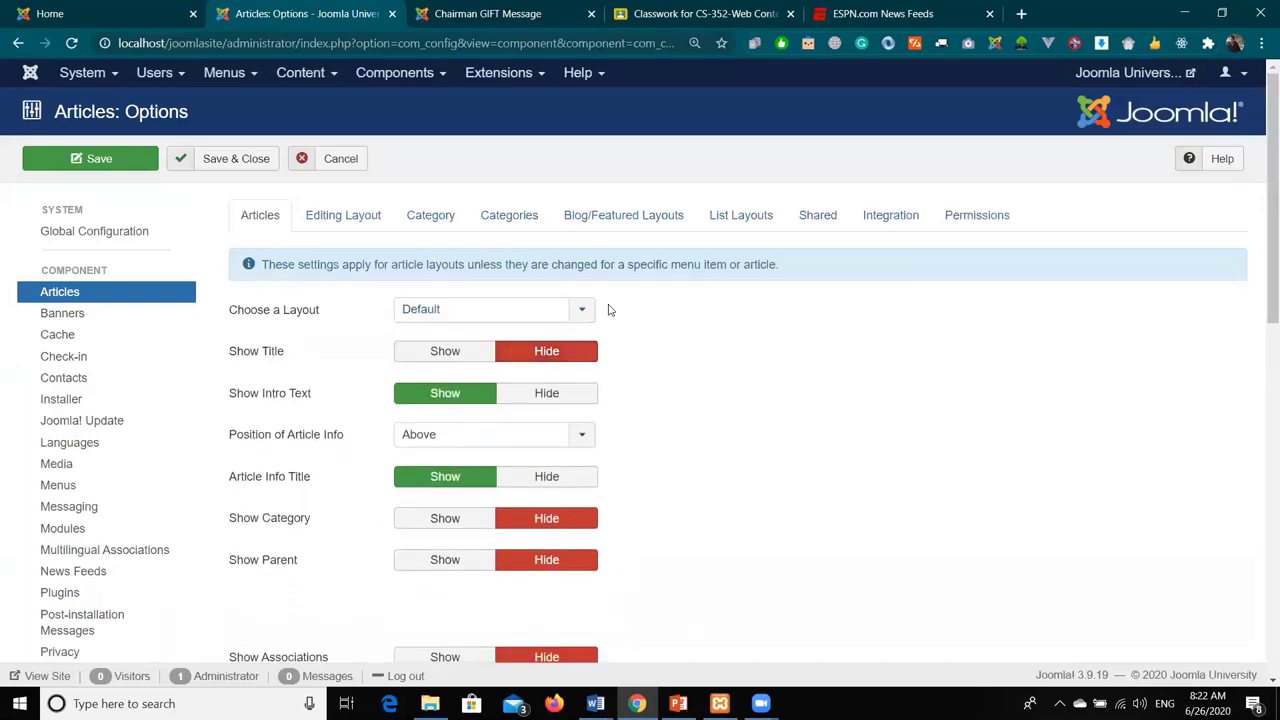
click(117, 164)
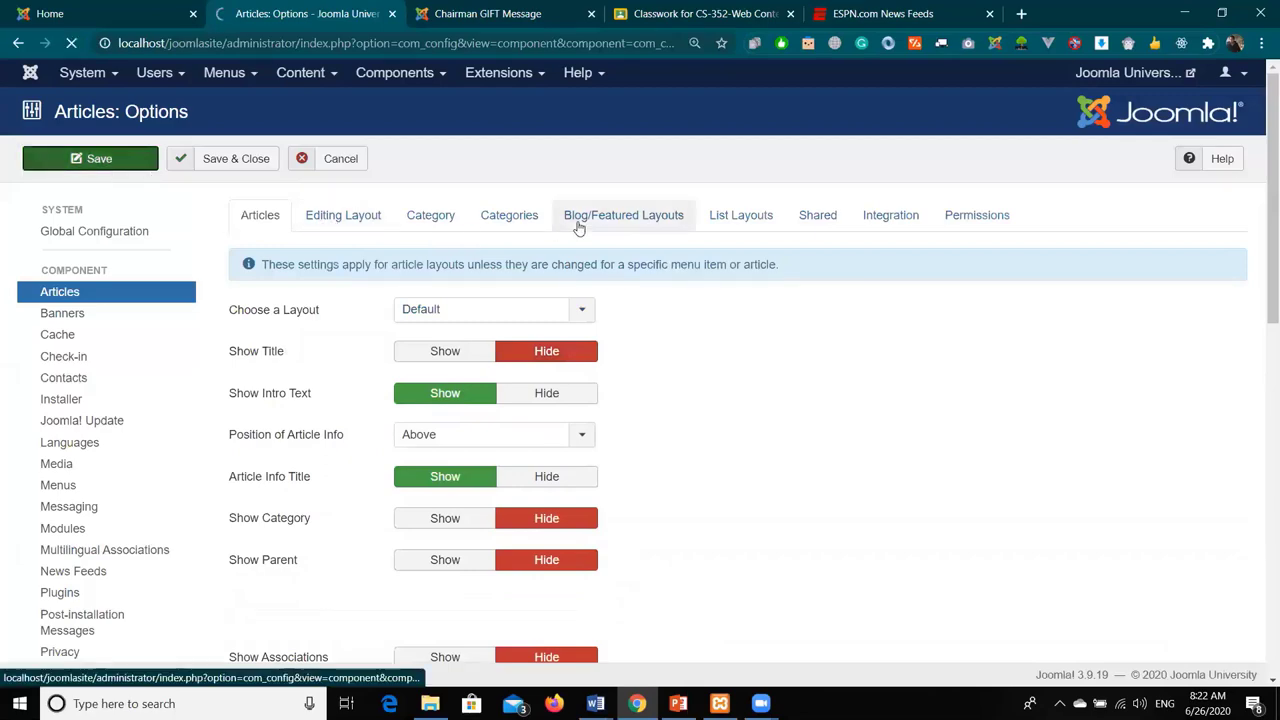
click(482, 14)
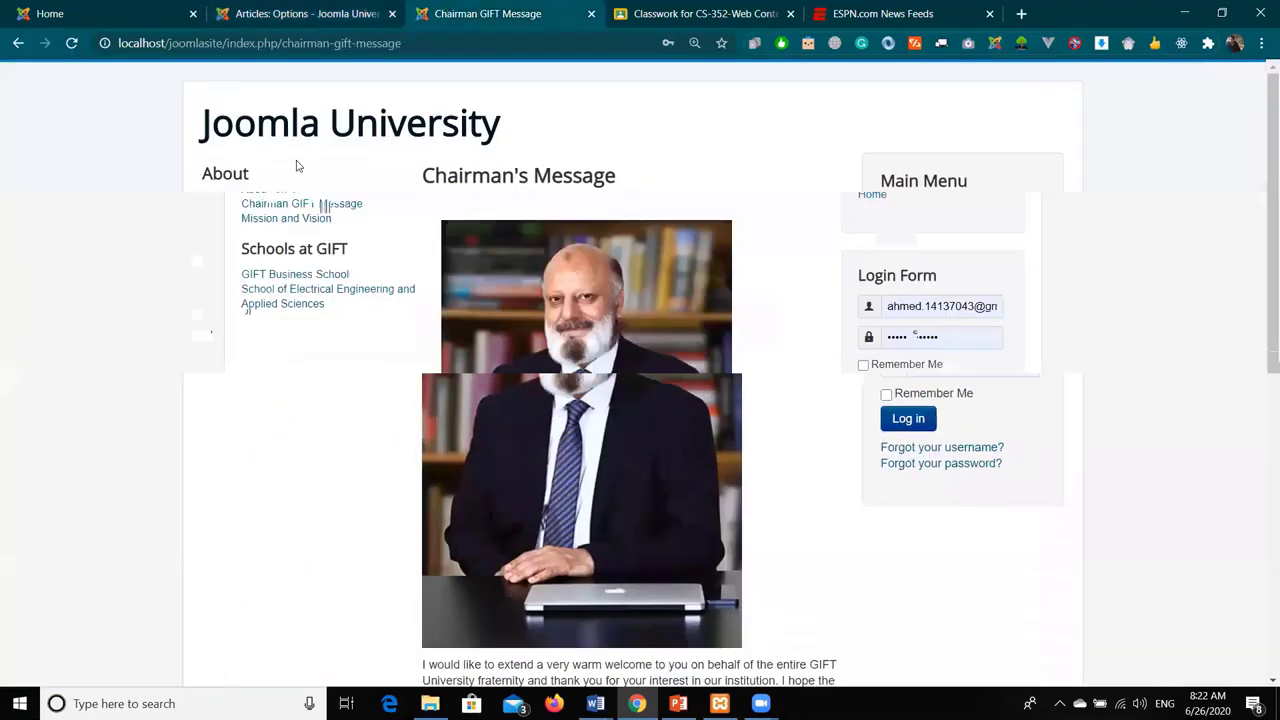
click(75, 52)
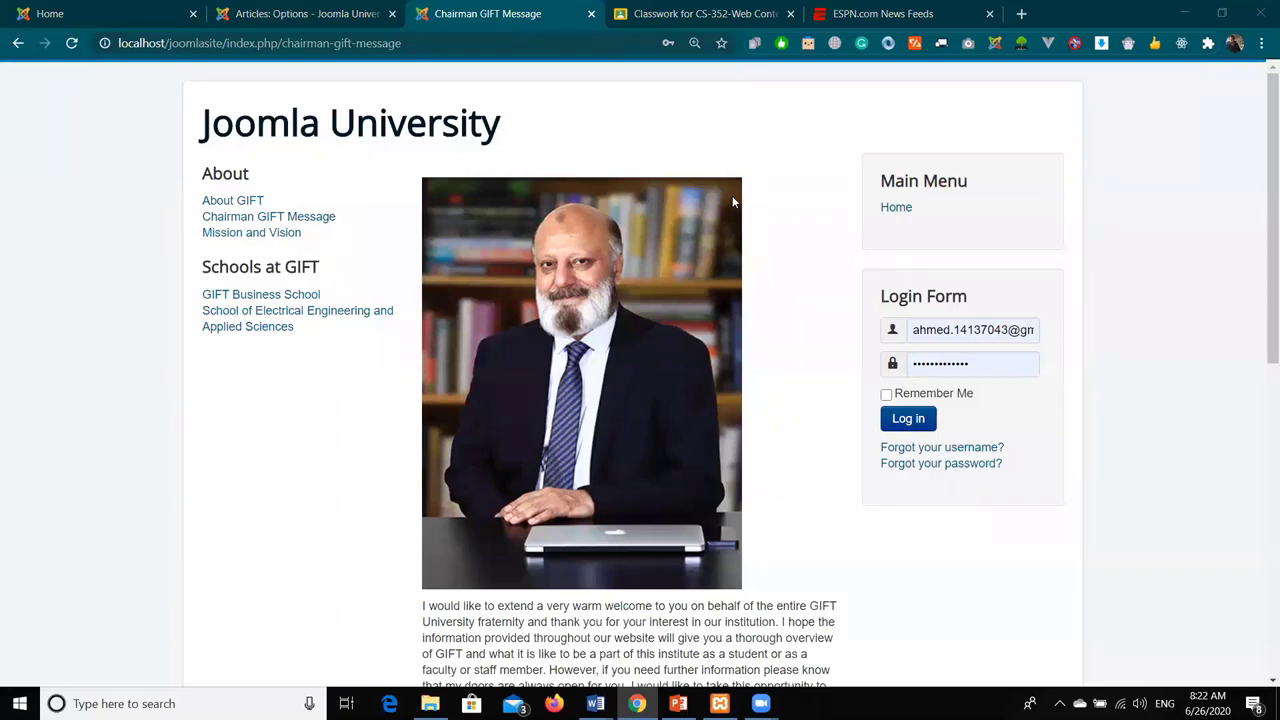
- Set Show Title back to Show, save, and reload the Chairman's Message page
click(305, 13)
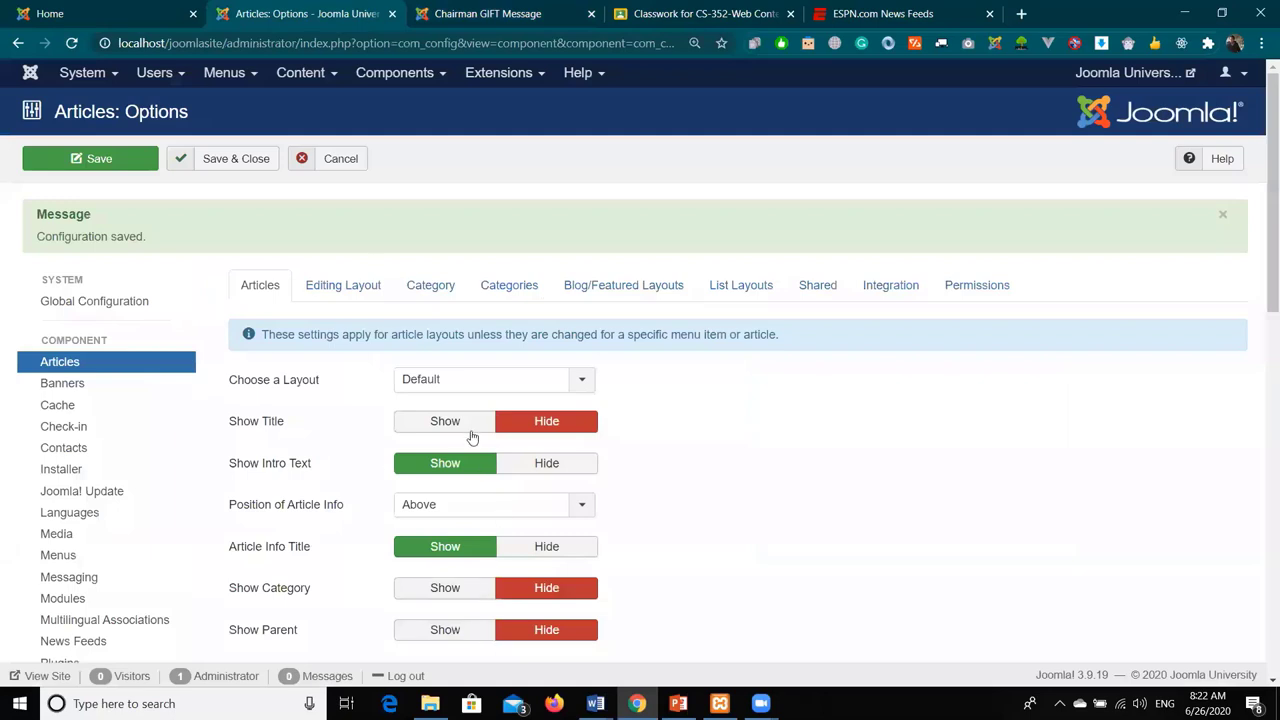
click(468, 424)
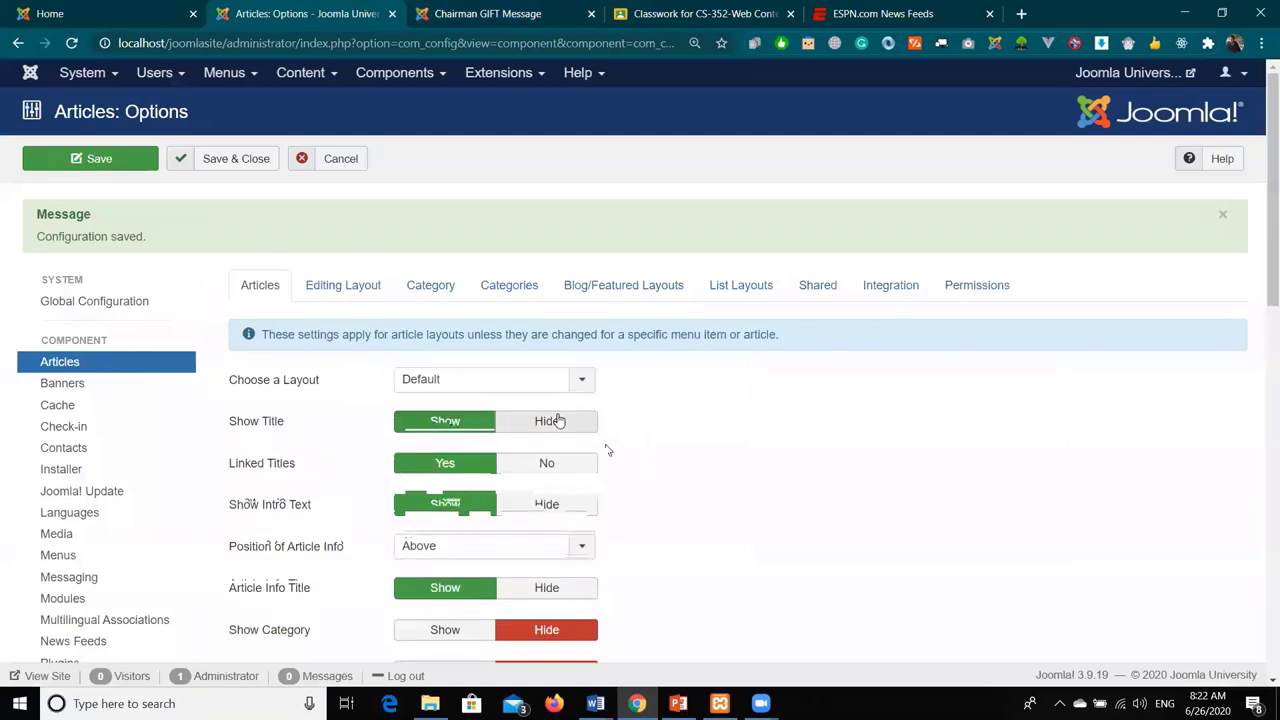
scroll(628, 404, down, 2)
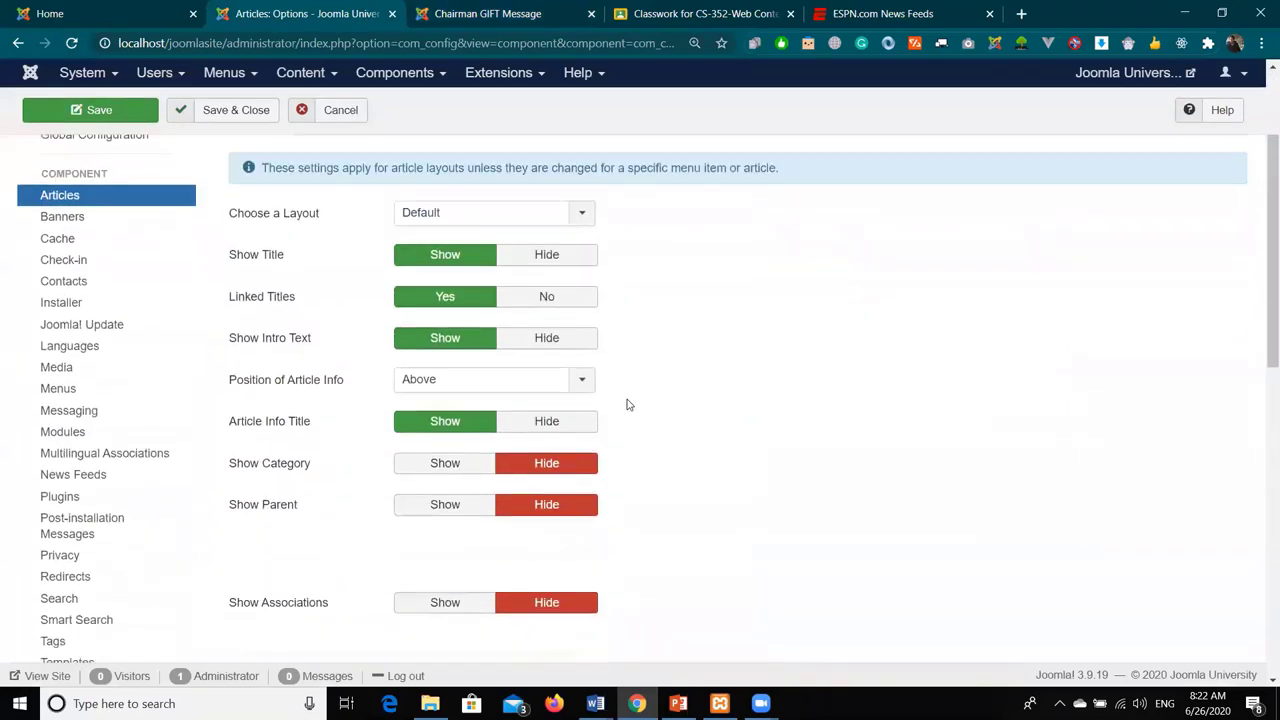
click(521, 6)
click(328, 22)
click(84, 116)
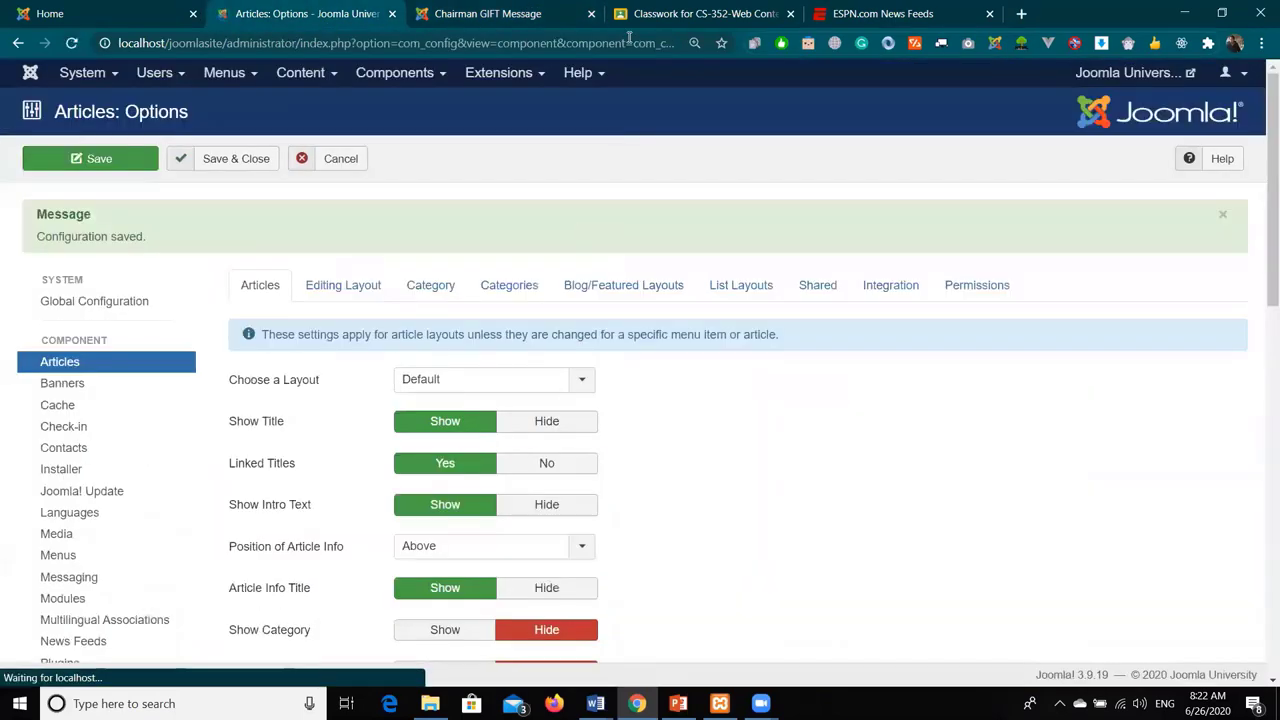
click(500, 13)
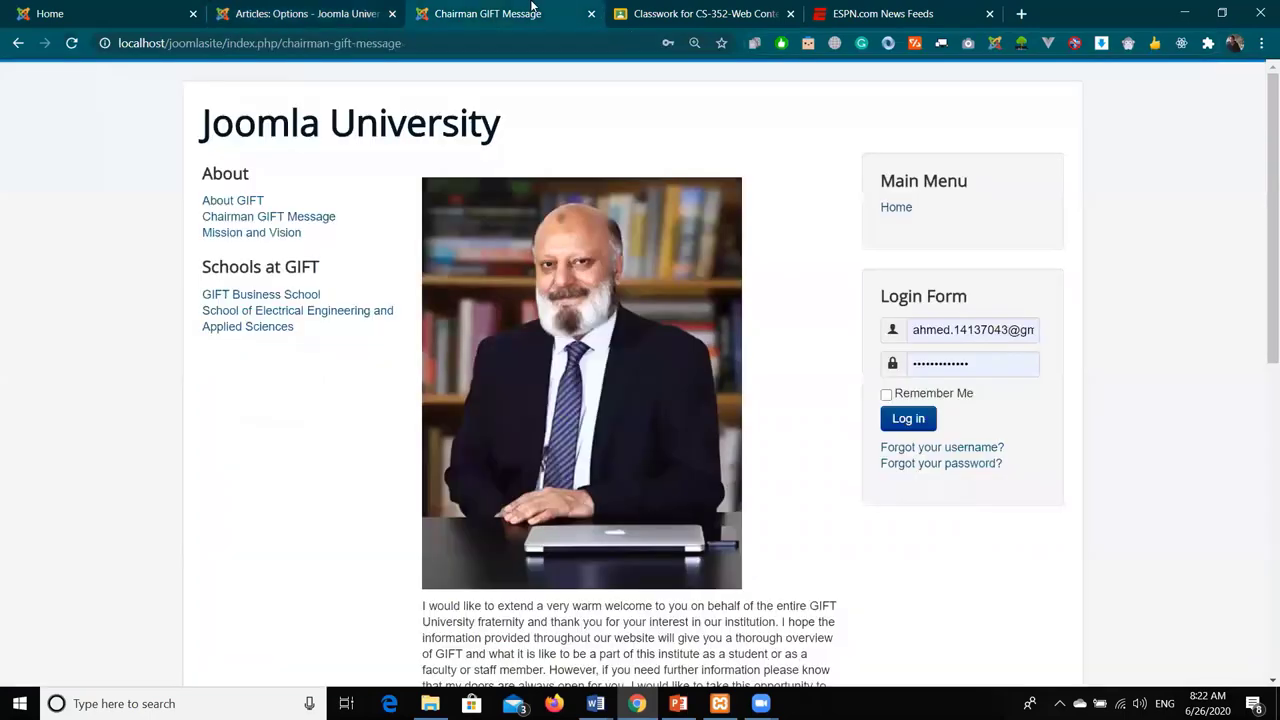
click(80, 44)
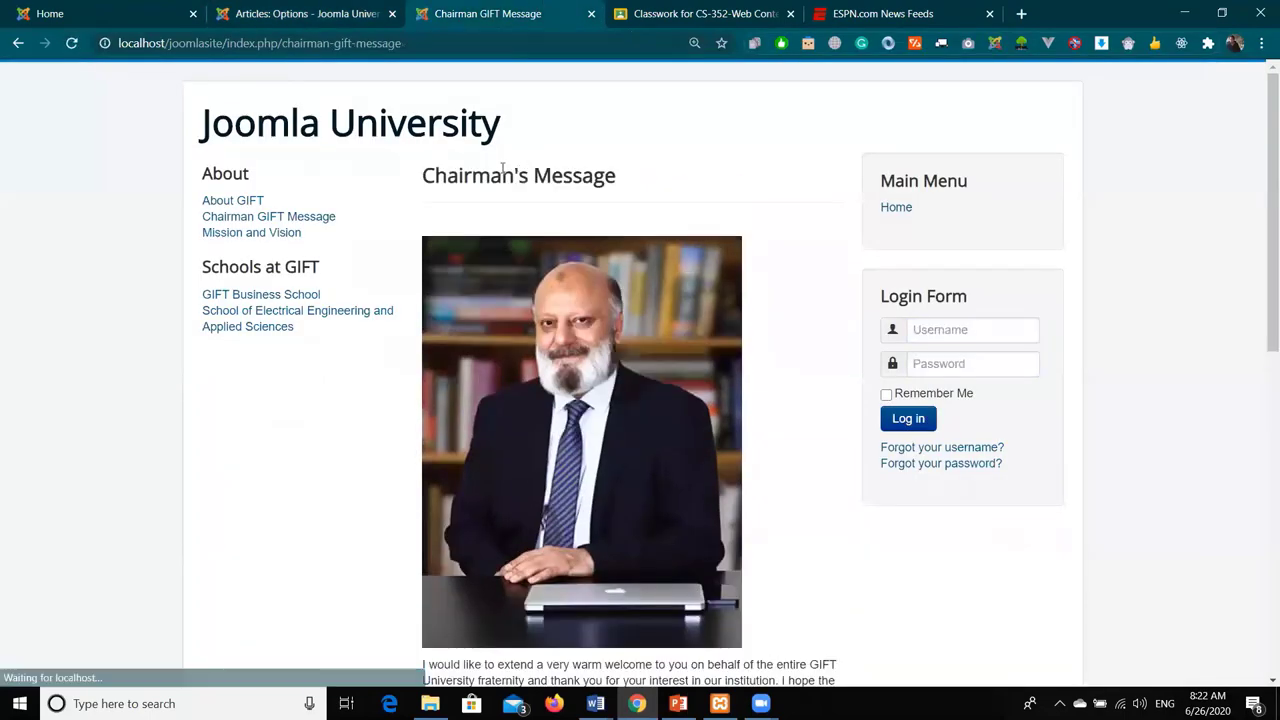
- Check the restored heading, then scroll the Articles options down to Show Intro Text and article info position
drag(383, 177, 437, 176)
click(437, 176)
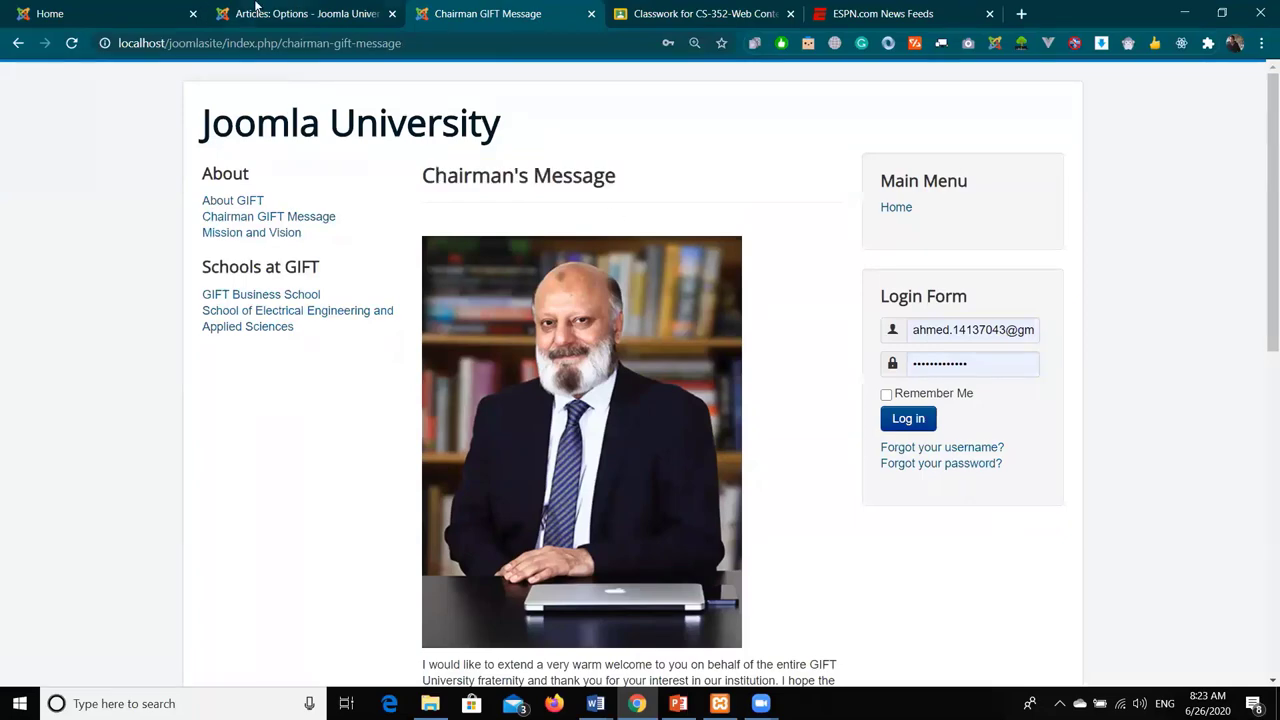
click(300, 13)
scroll(755, 487, down, 3)
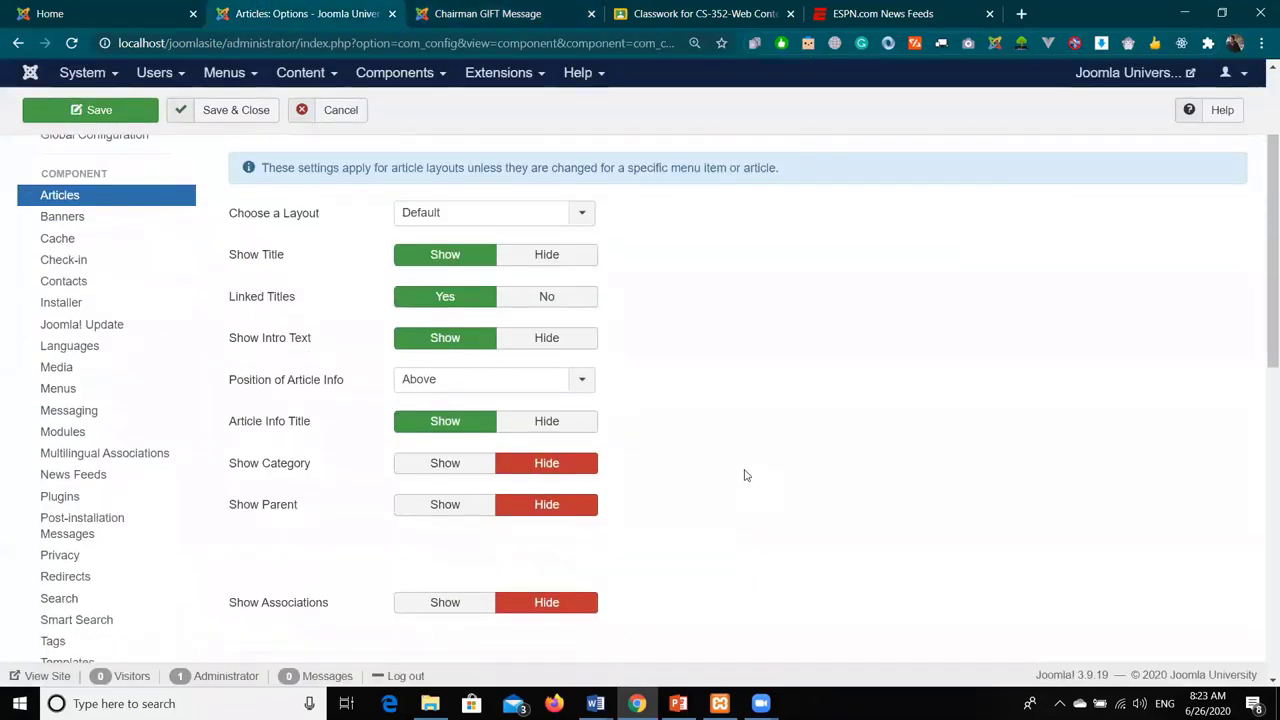
scroll(748, 470, down, 1)
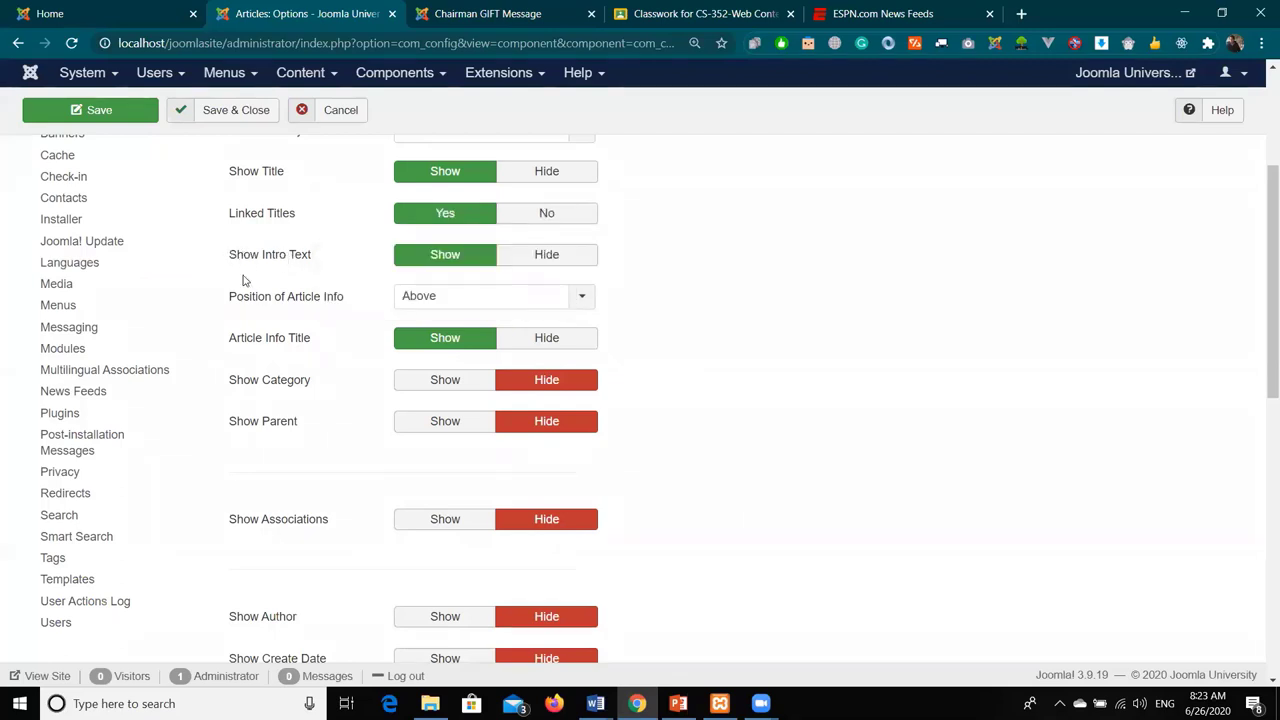
mouse_move(247, 269)
- Switch Show Category, Parent, Author, Publish Date and Navigation to Show, then save the options
scroll(266, 325, down, 1)
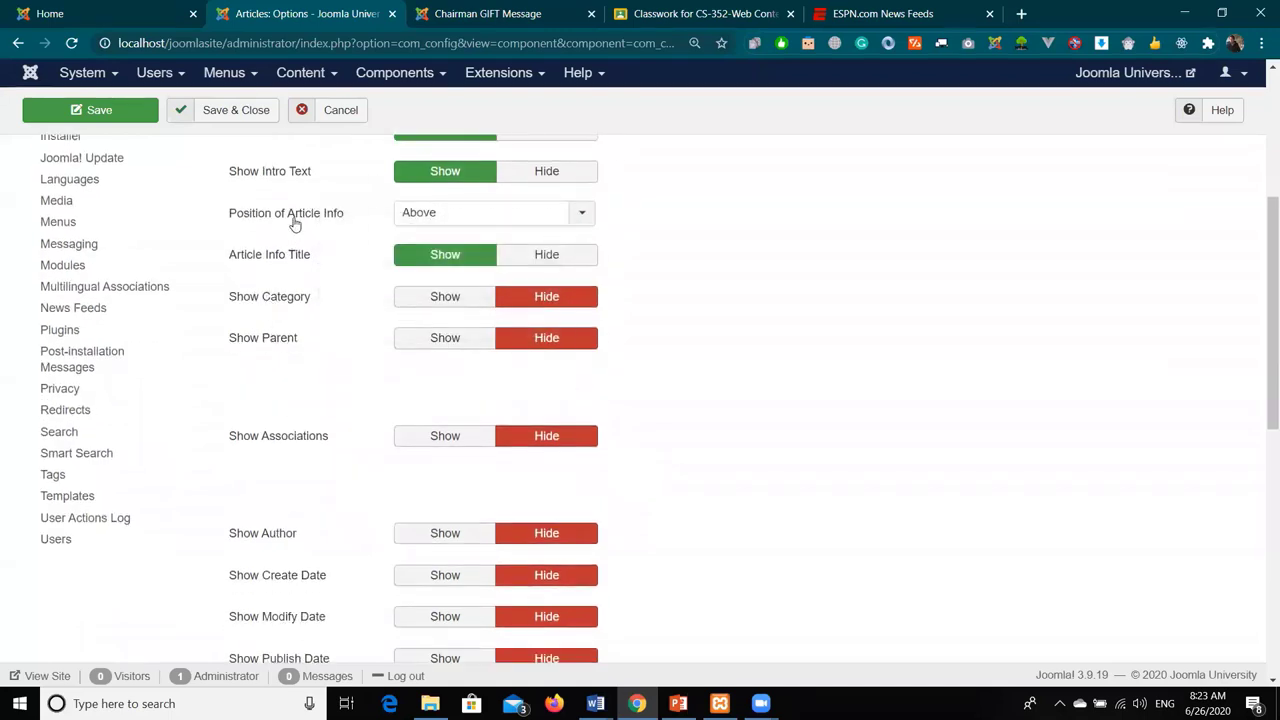
mouse_move(295, 223)
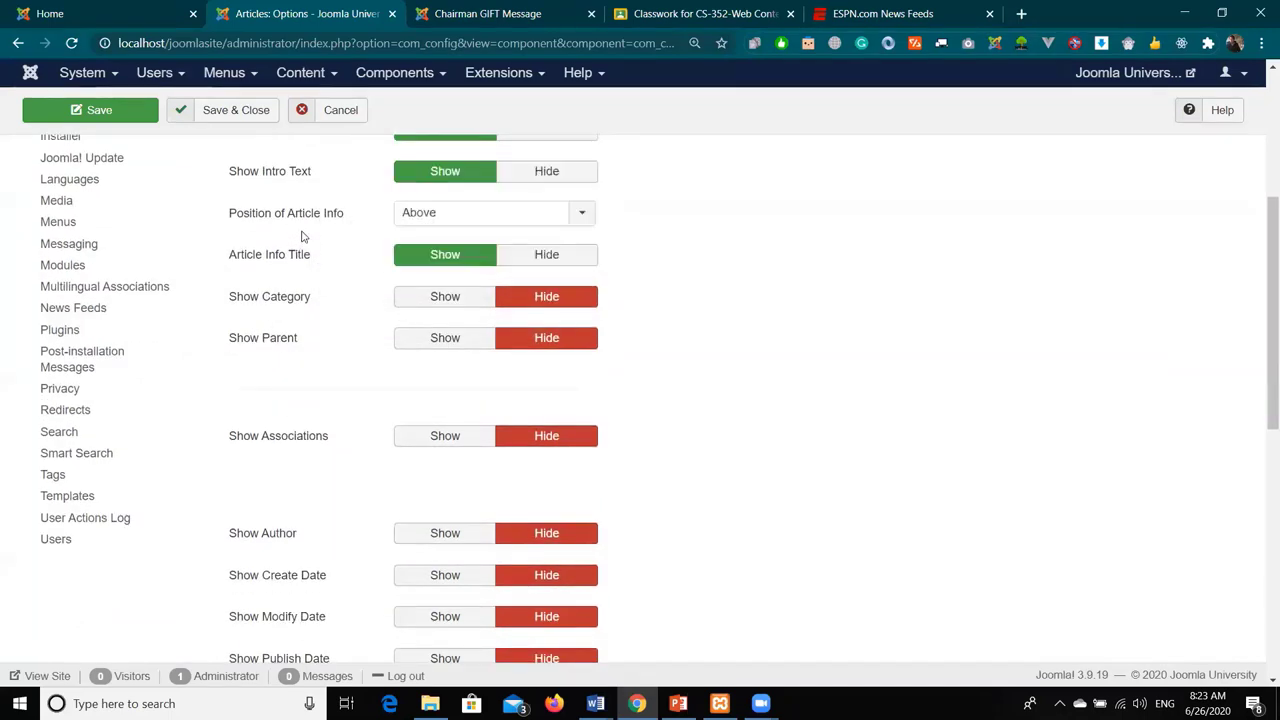
click(444, 296)
click(444, 380)
scroll(440, 385, down, 2)
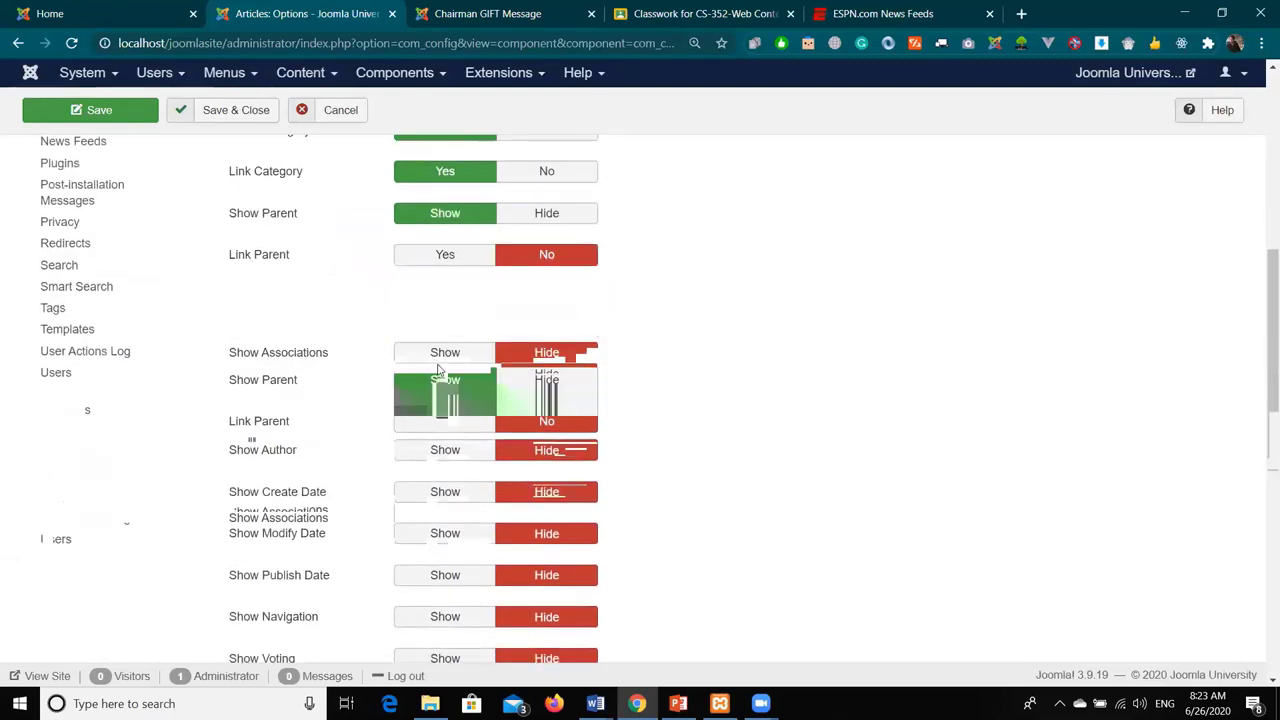
scroll(437, 371, down, 1)
click(437, 292)
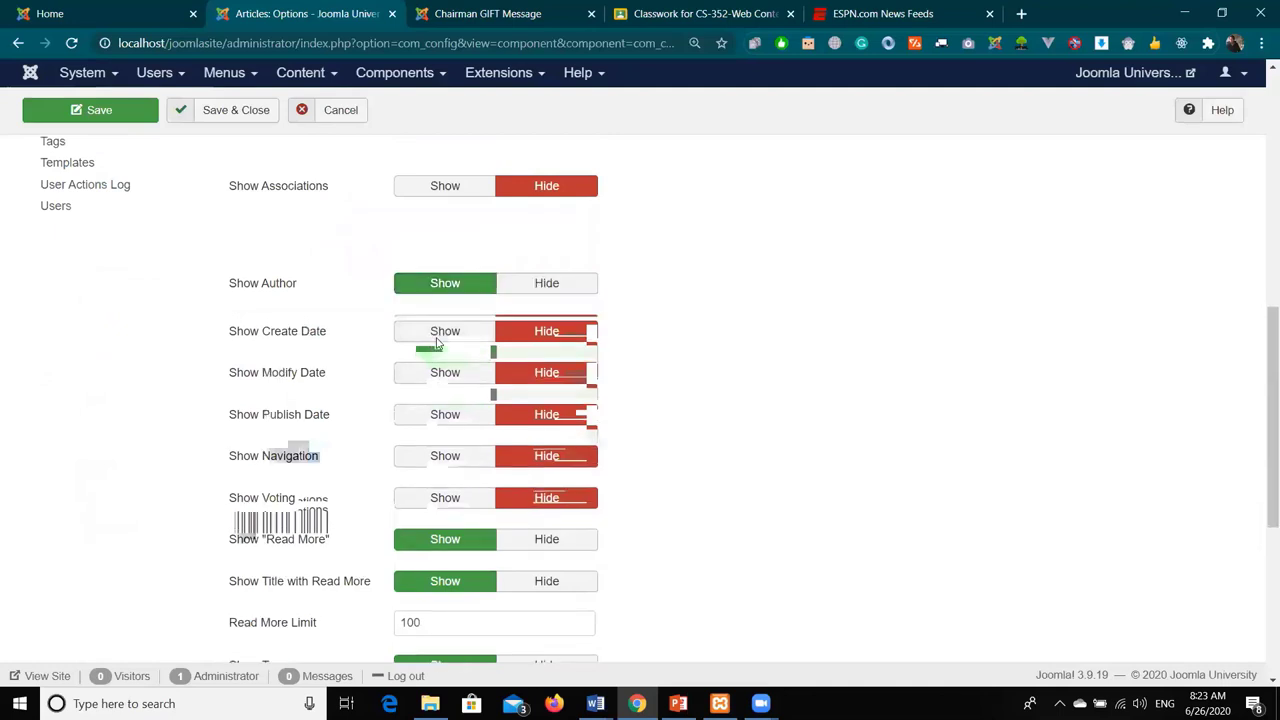
scroll(435, 360, down, 1)
click(434, 368)
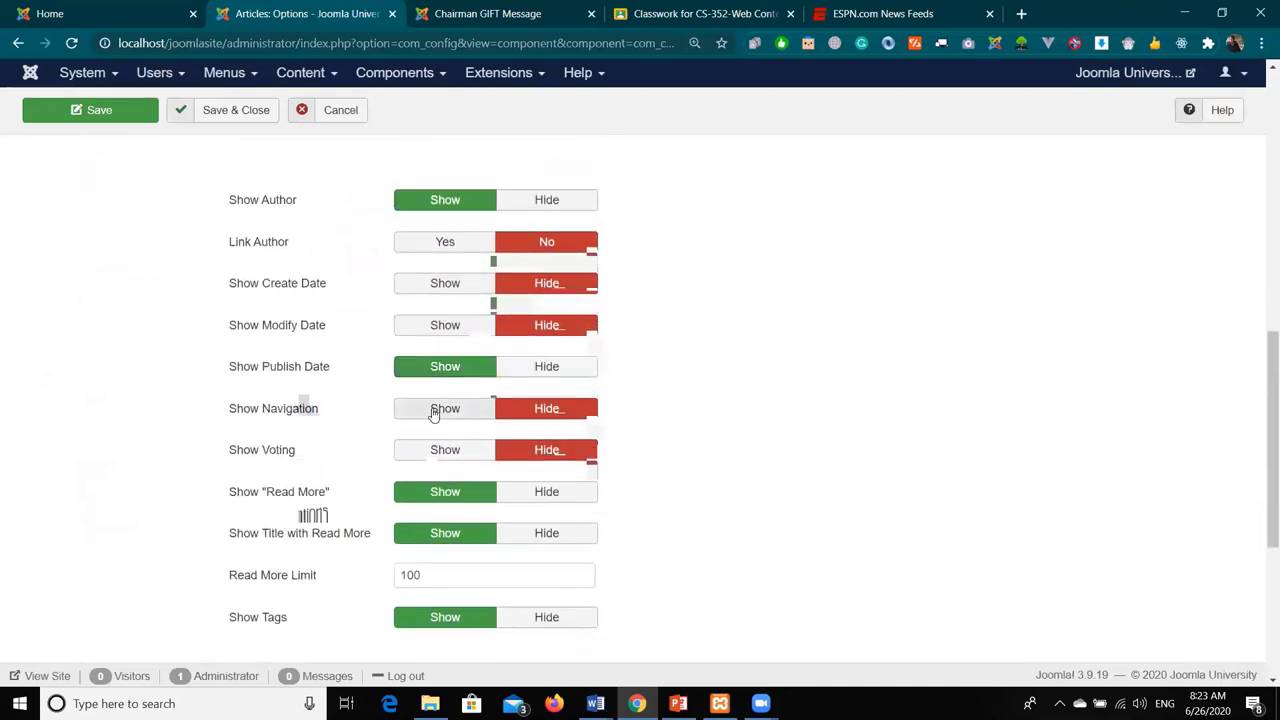
click(434, 409)
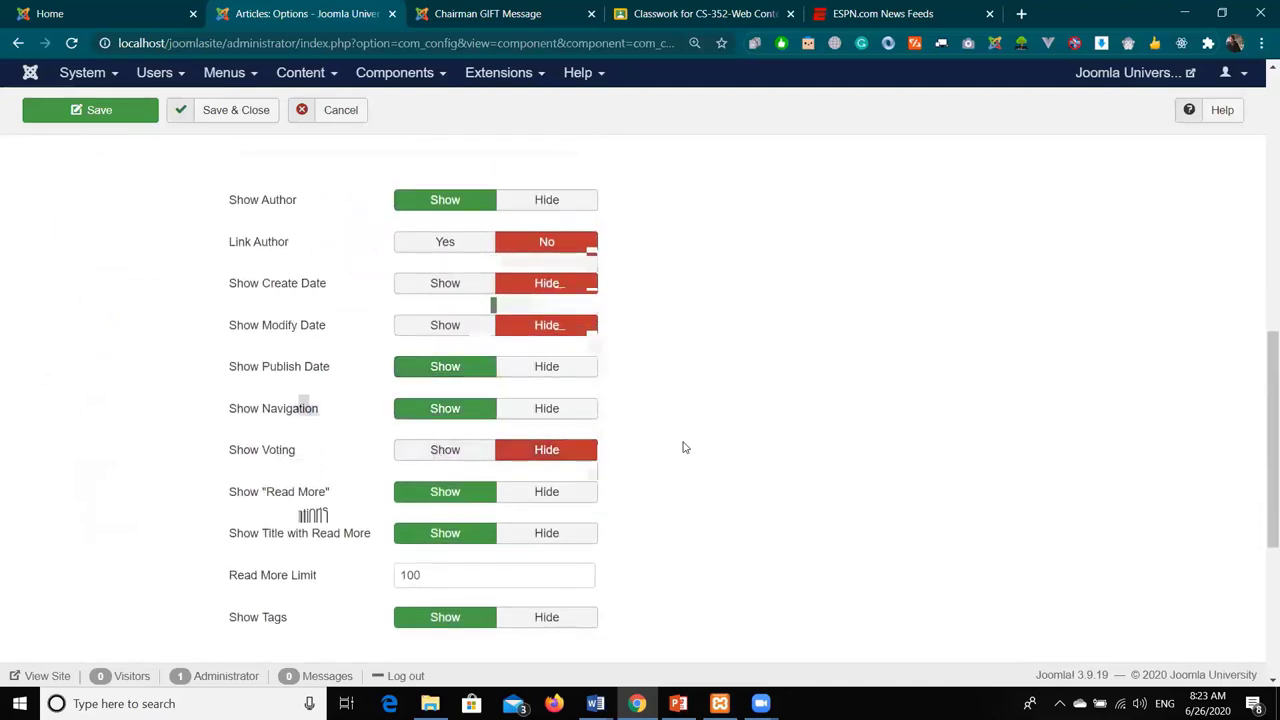
scroll(683, 446, up, 6)
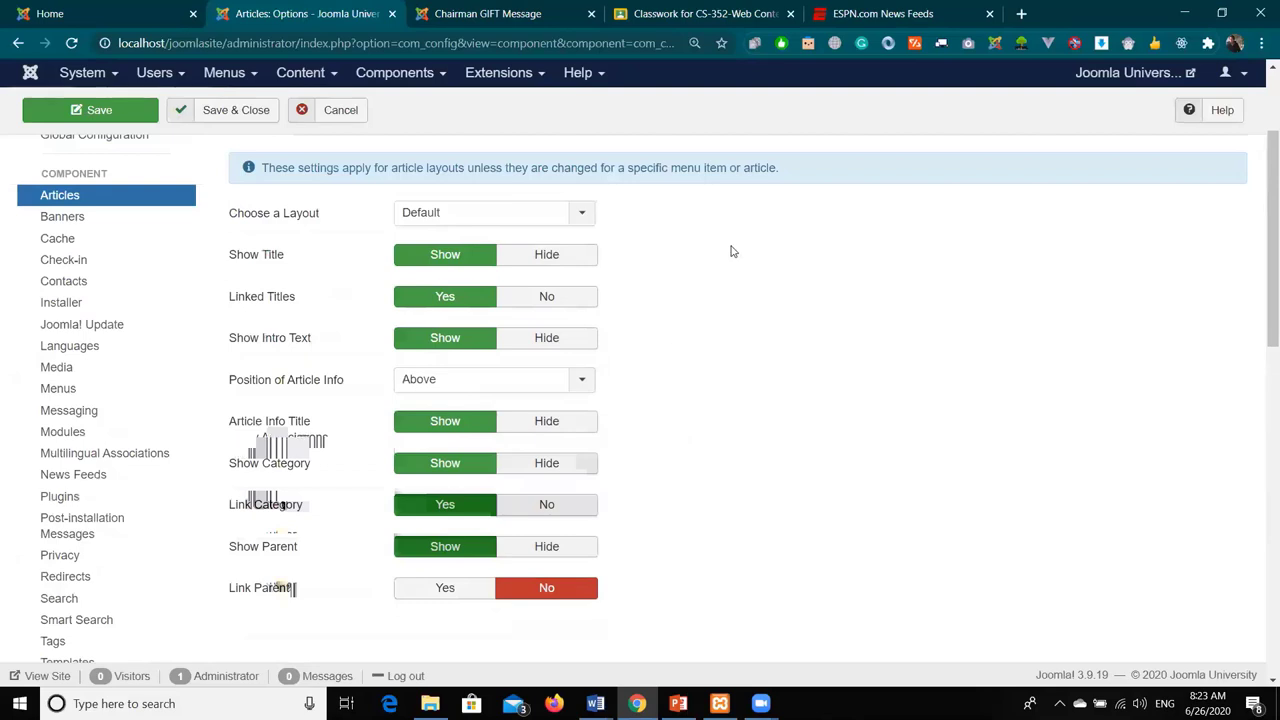
click(118, 112)
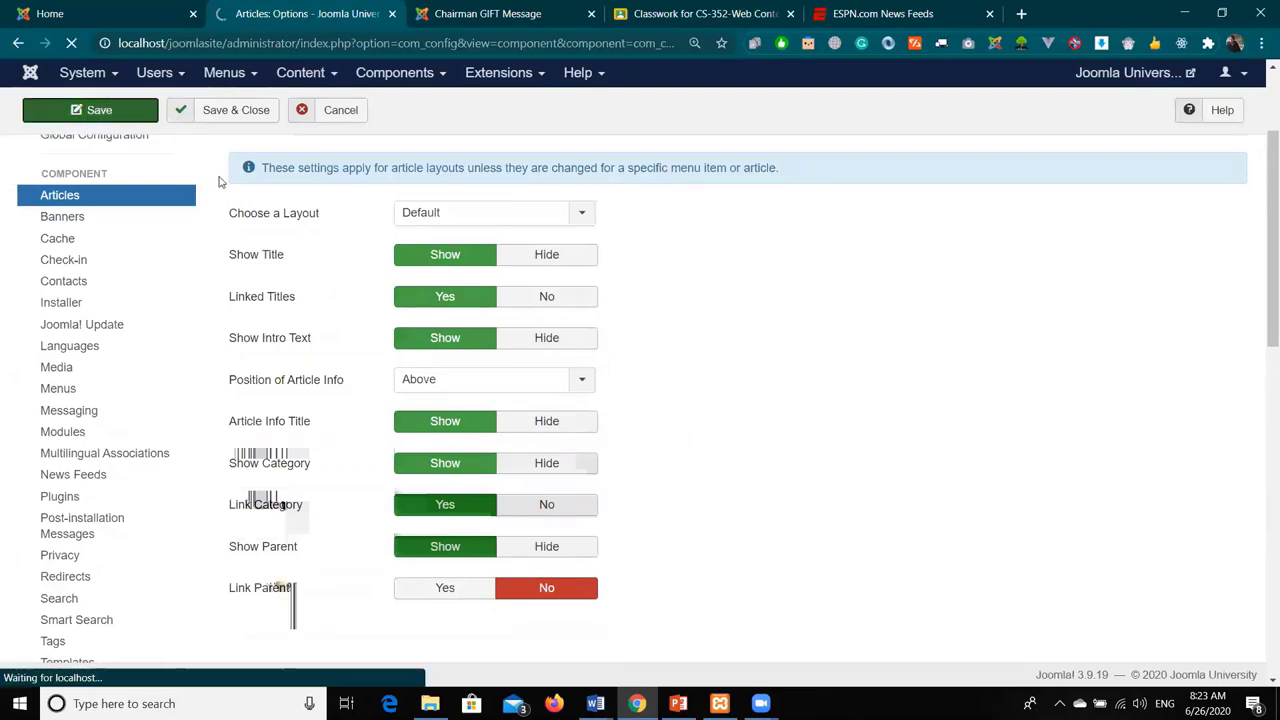
- Reload the Chairman's Message to verify author, About category and 26 June 2020, then return to Options
key(ctrl+Tab)
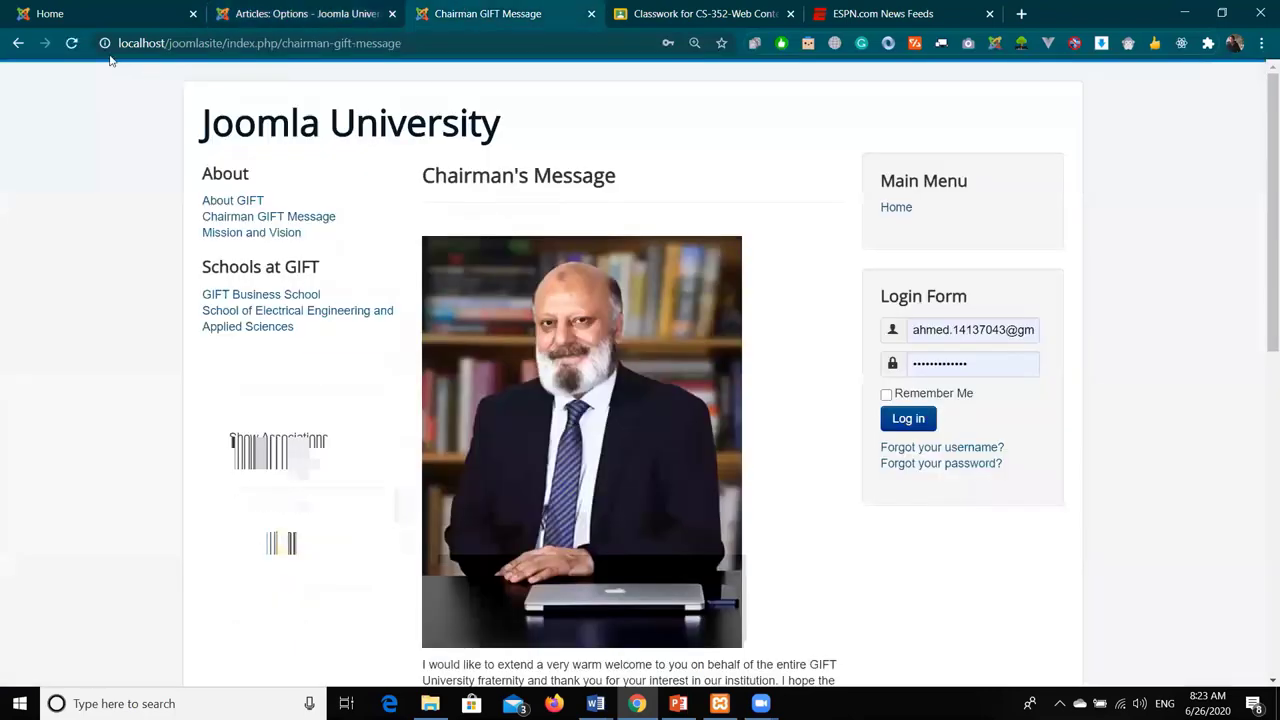
click(74, 43)
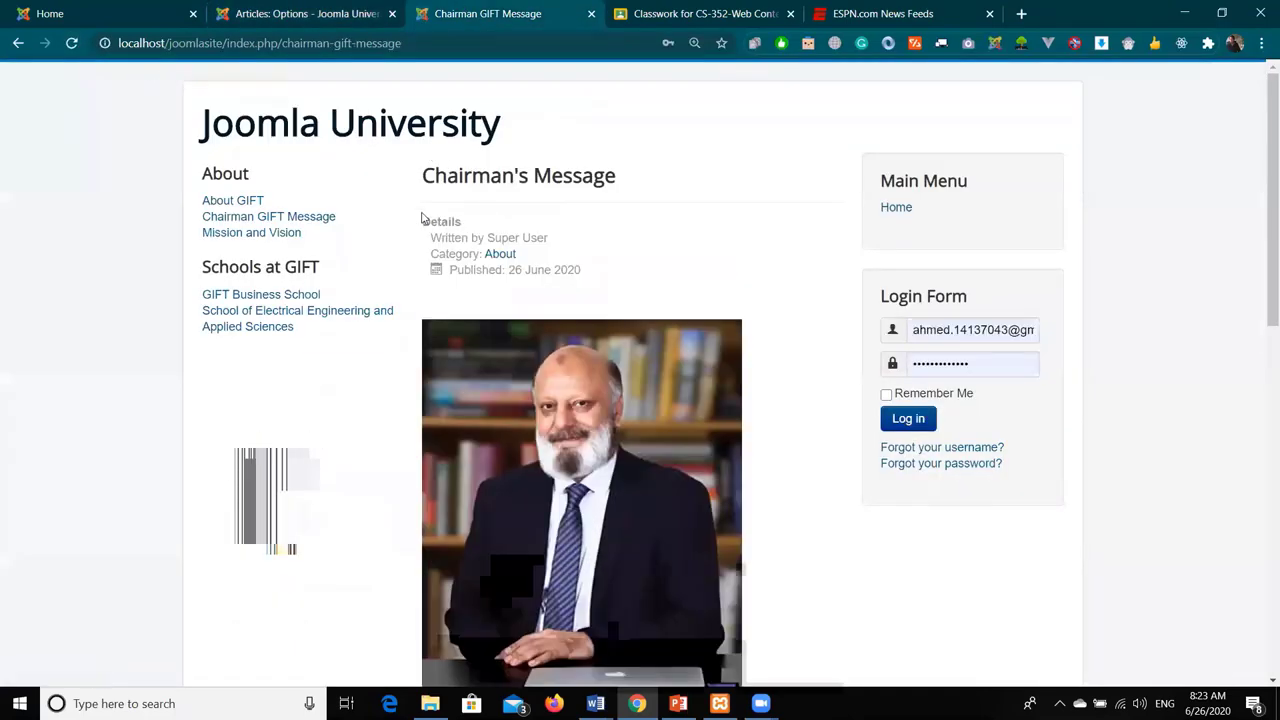
double_click(428, 221)
shift+click(584, 270)
click(609, 271)
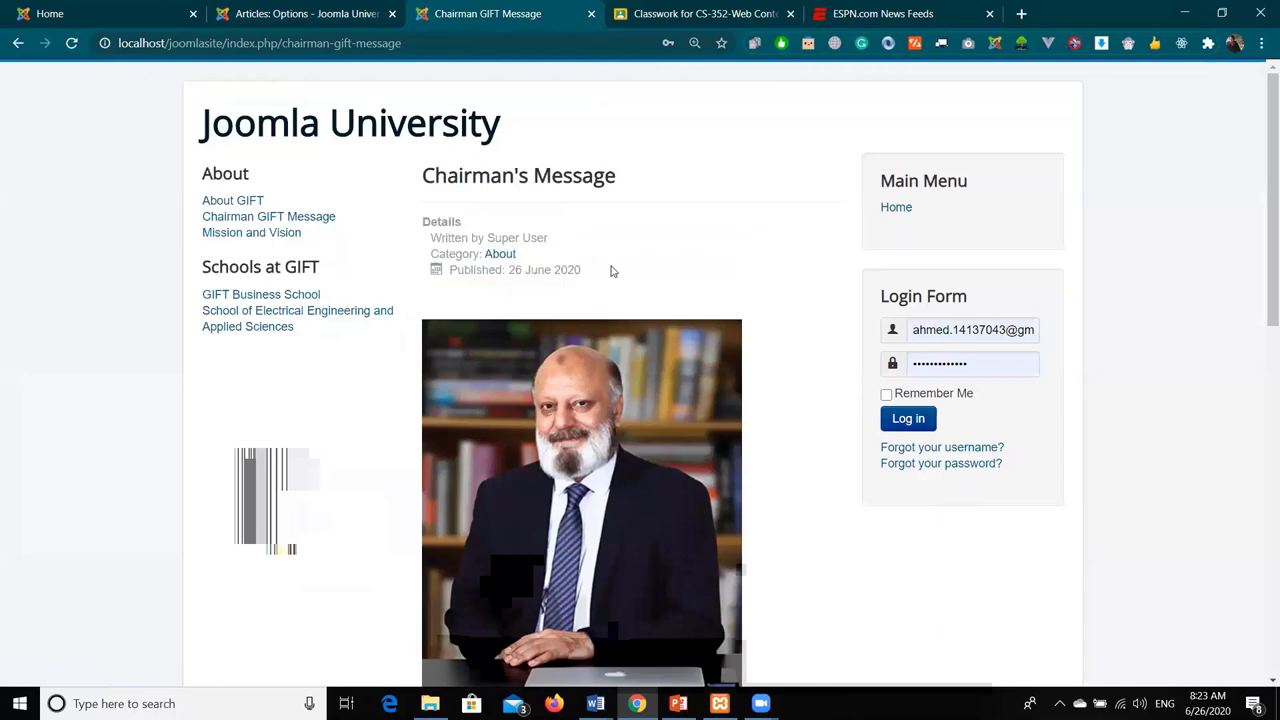
scroll(626, 266, down, 1)
scroll(626, 266, down, 4)
scroll(560, 243, up, 5)
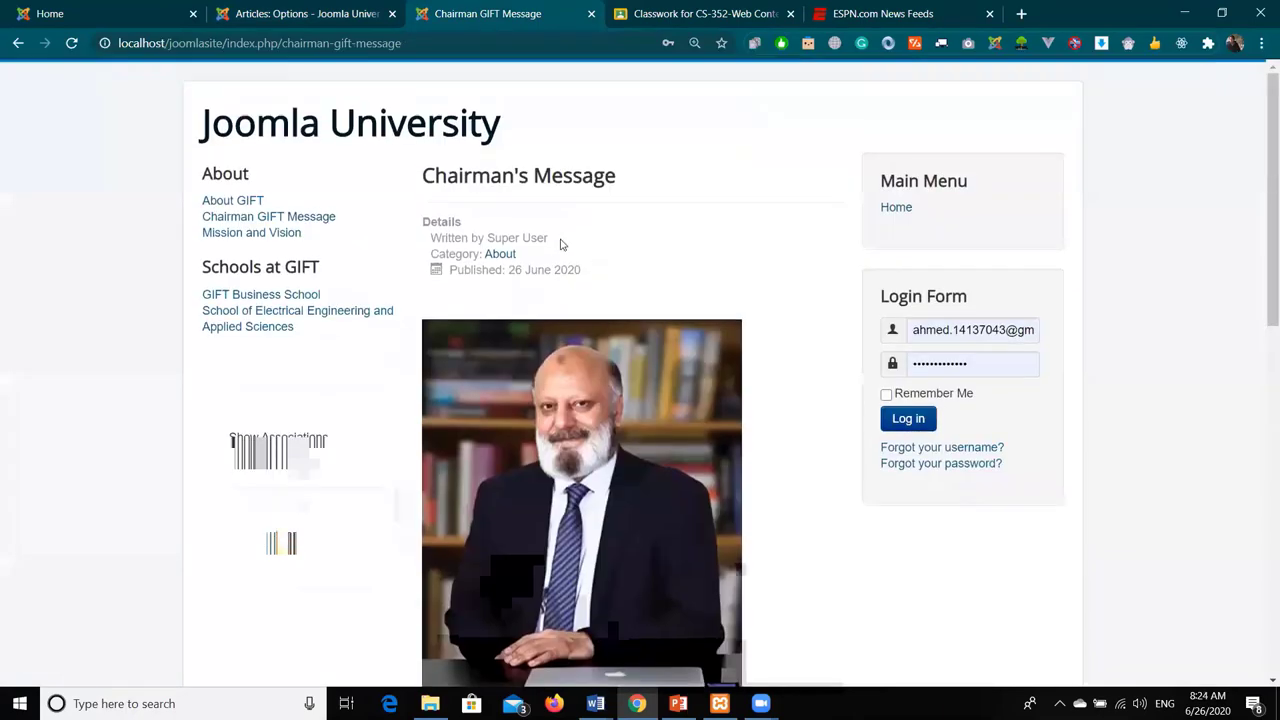
drag(577, 270, 314, 5)
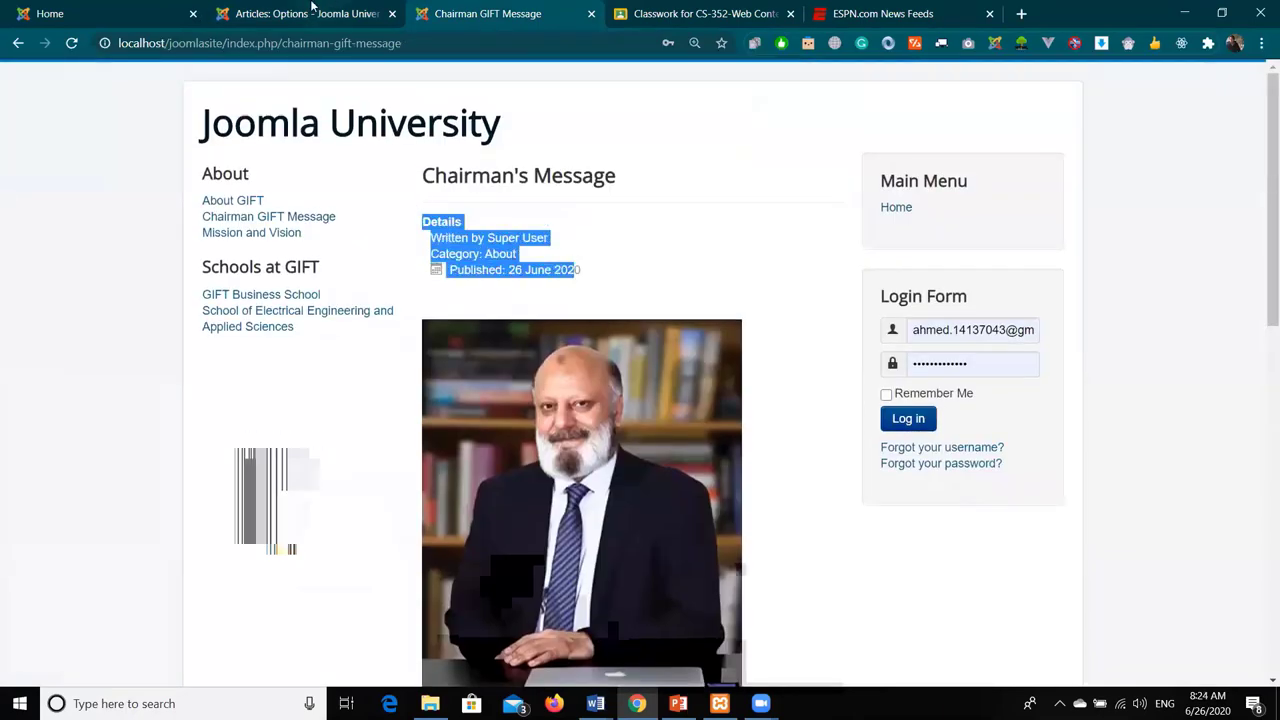
click(305, 13)
scroll(697, 329, down, 3)
- Set Position of Article Info to Below, save, and check the Chairman's Message page
click(557, 300)
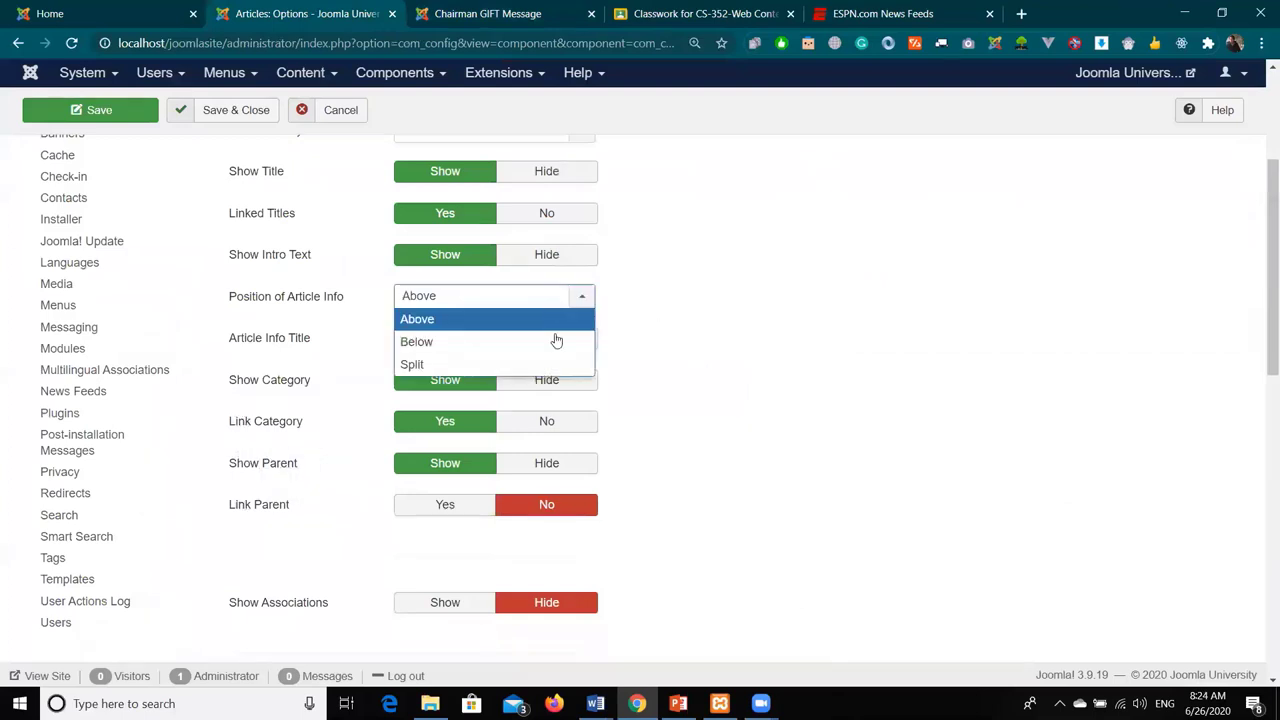
click(560, 342)
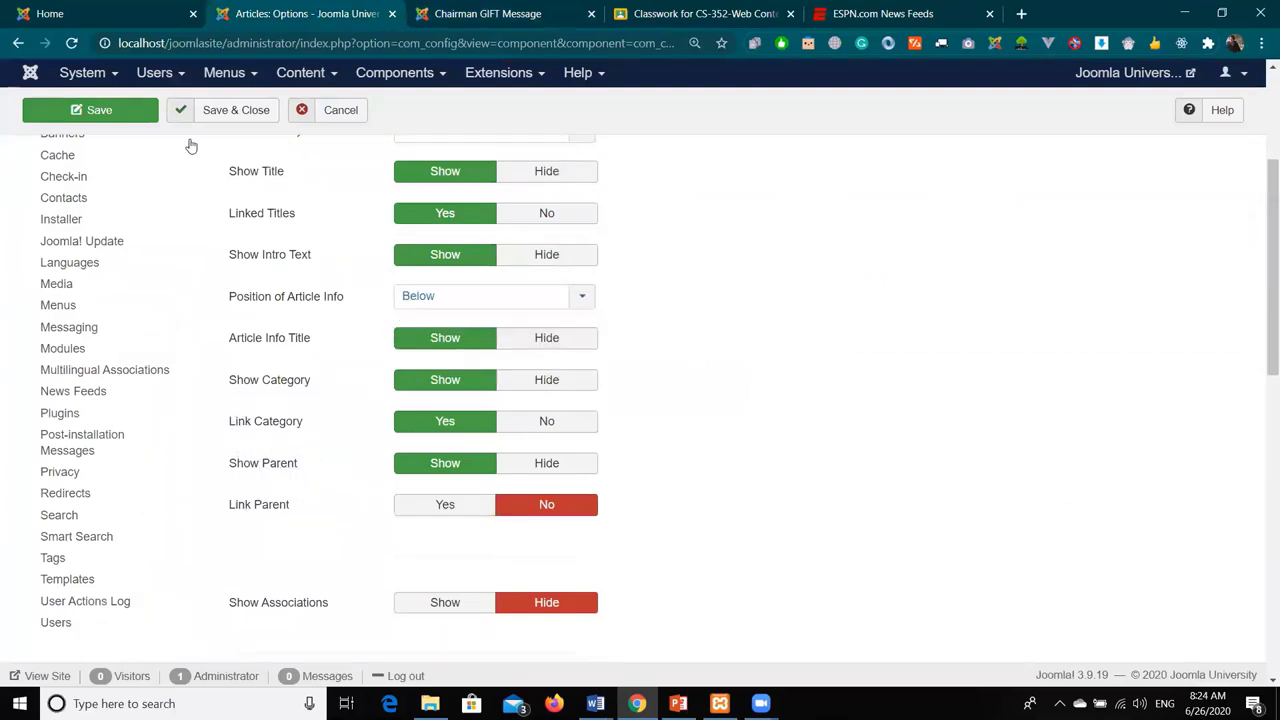
click(104, 110)
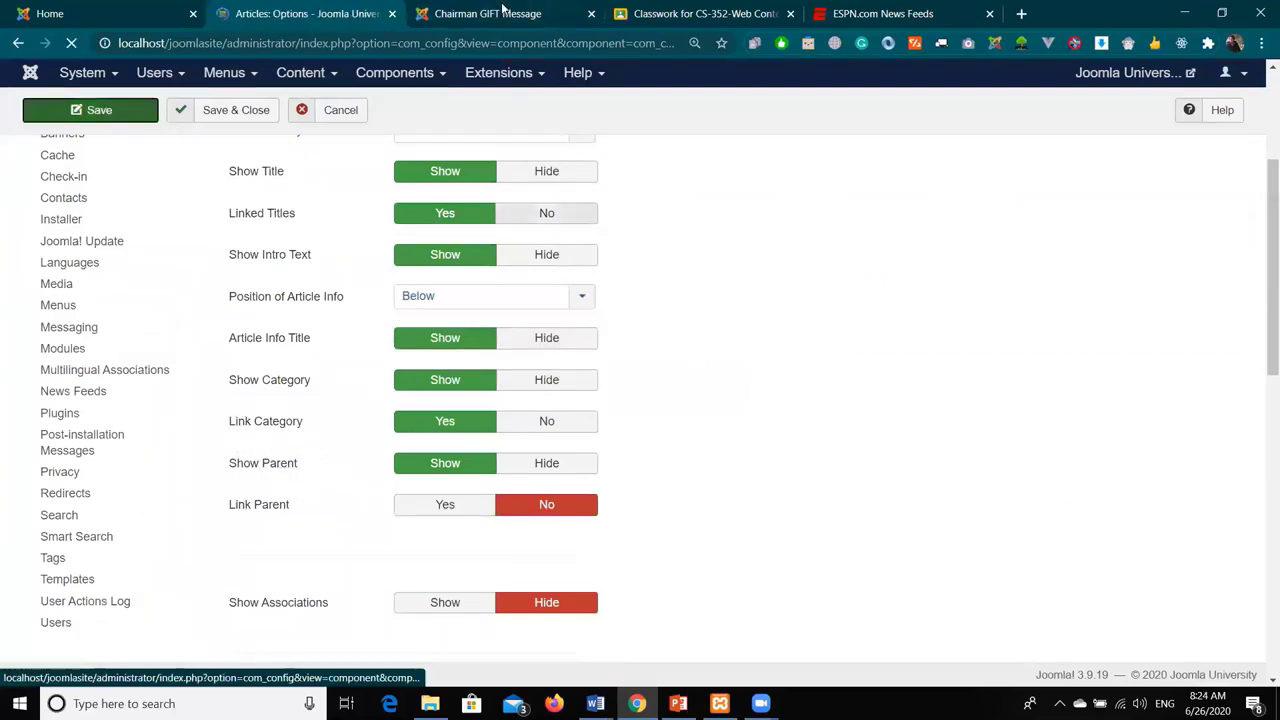
key(ctrl+Tab)
click(72, 43)
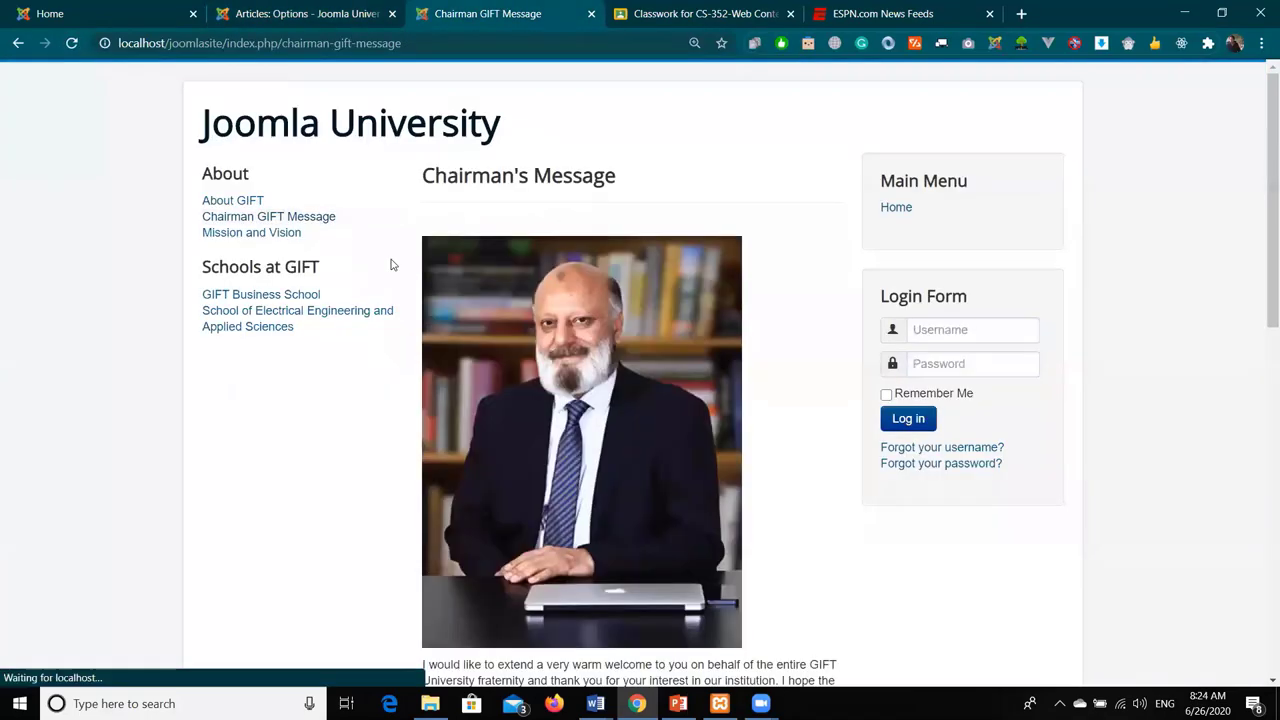
scroll(390, 260, down, 15)
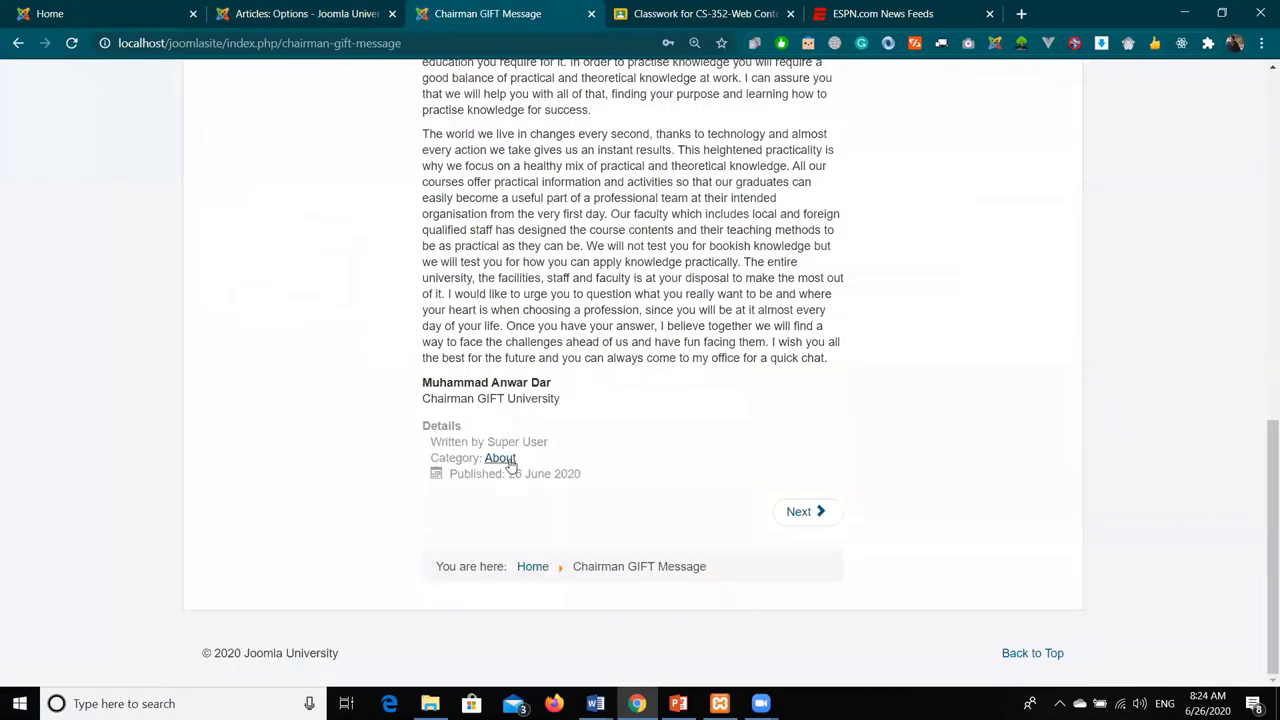
scroll(505, 455, up, 3)
- Change Position of Article Info to Split, save, and review the Chairman GIFT Message page
key(ctrl+shift+Tab)
scroll(680, 380, down, 3)
click(483, 296)
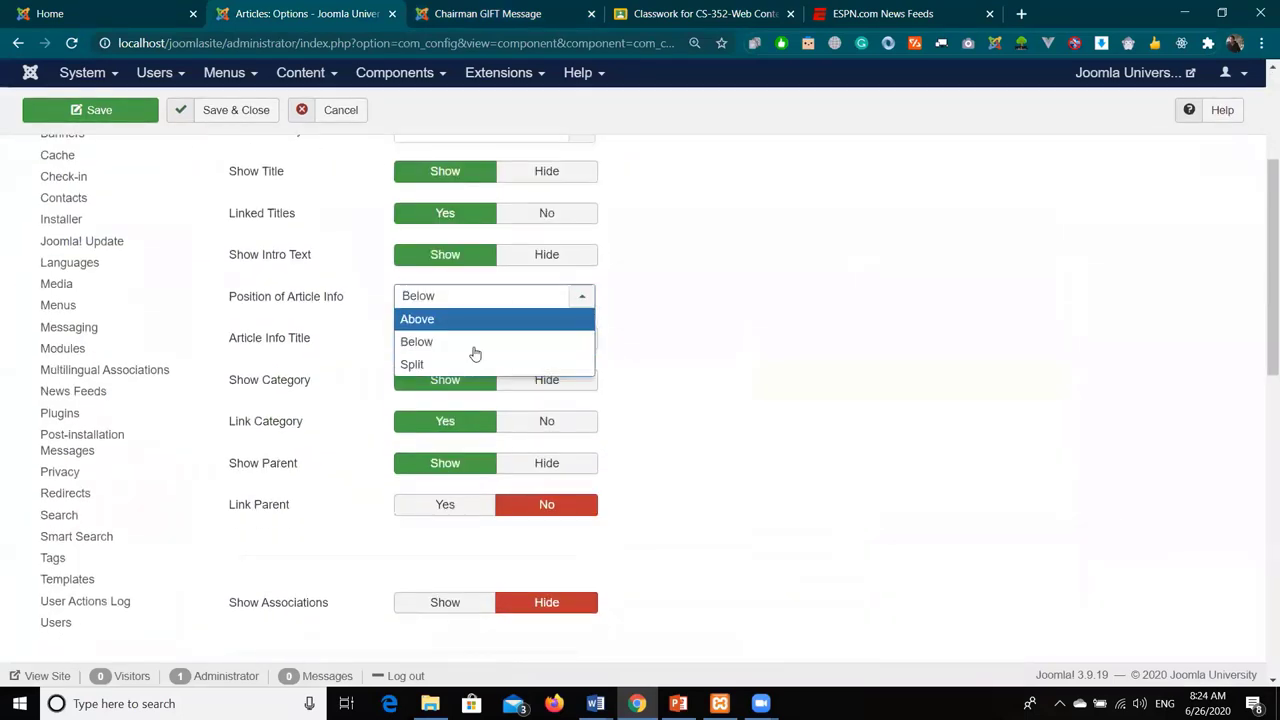
click(474, 363)
scroll(520, 370, up, 3)
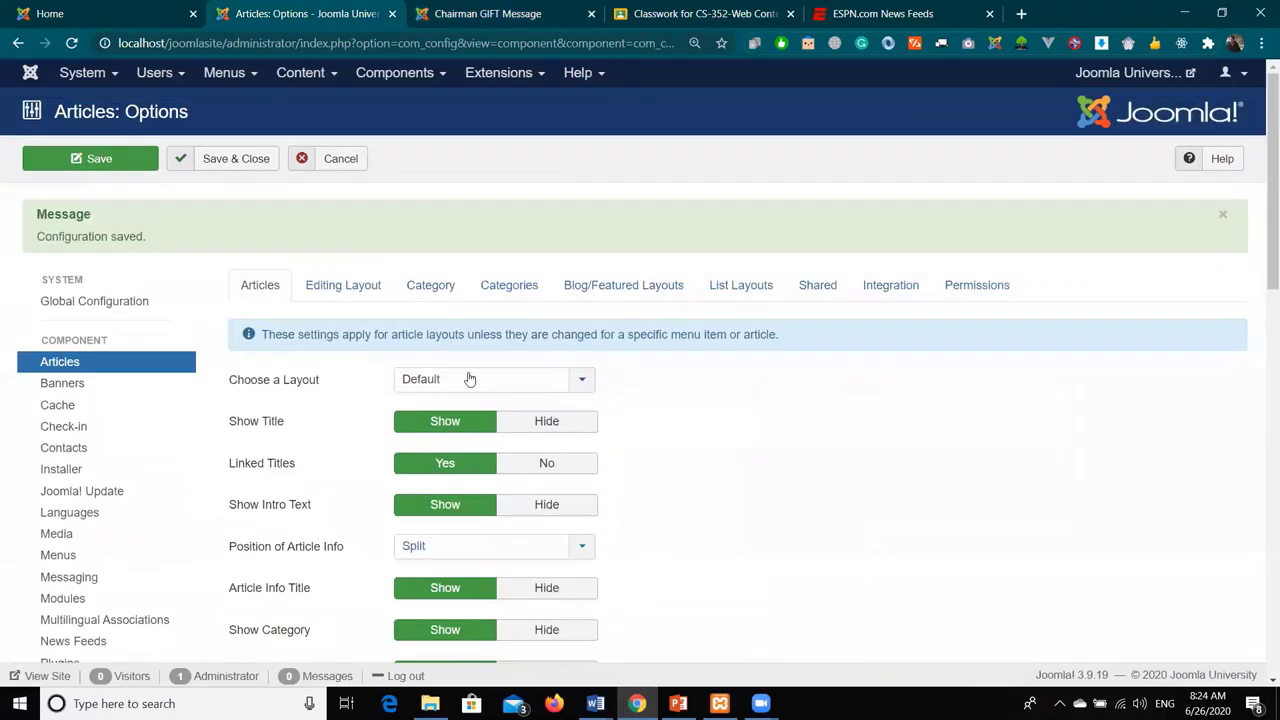
click(90, 160)
click(488, 13)
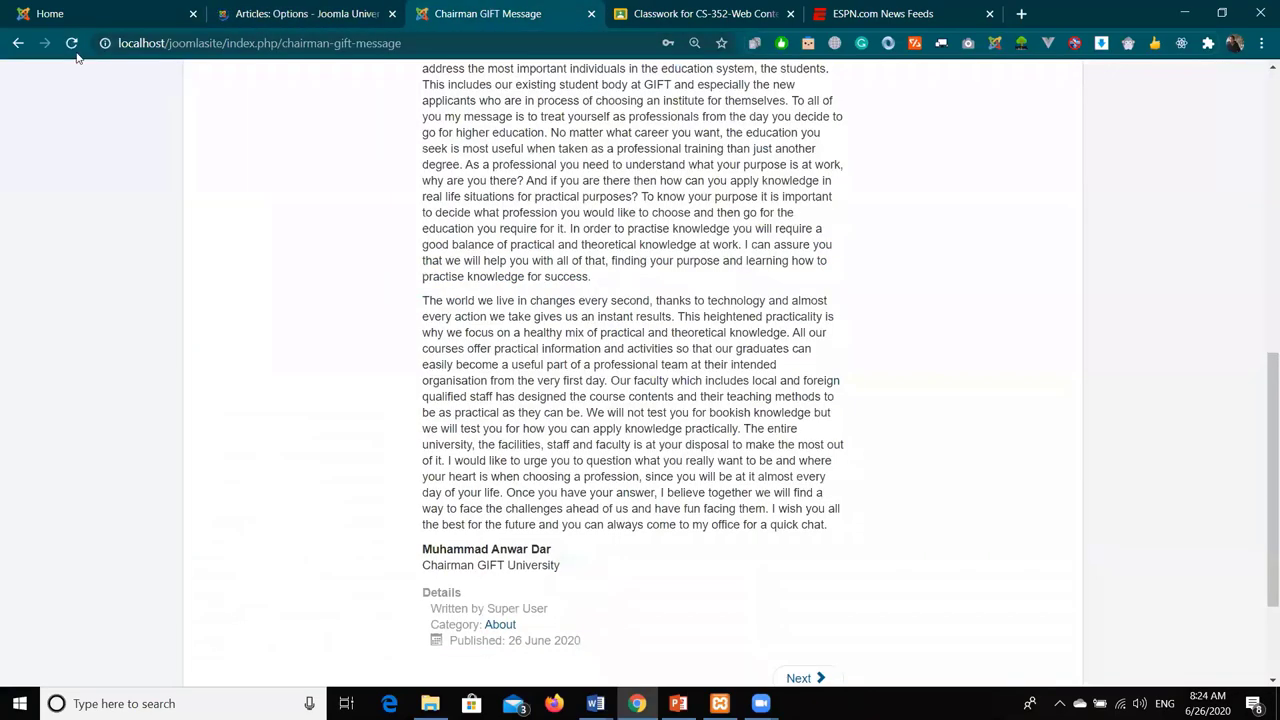
scroll(328, 261, up, 5)
scroll(478, 387, up, 3)
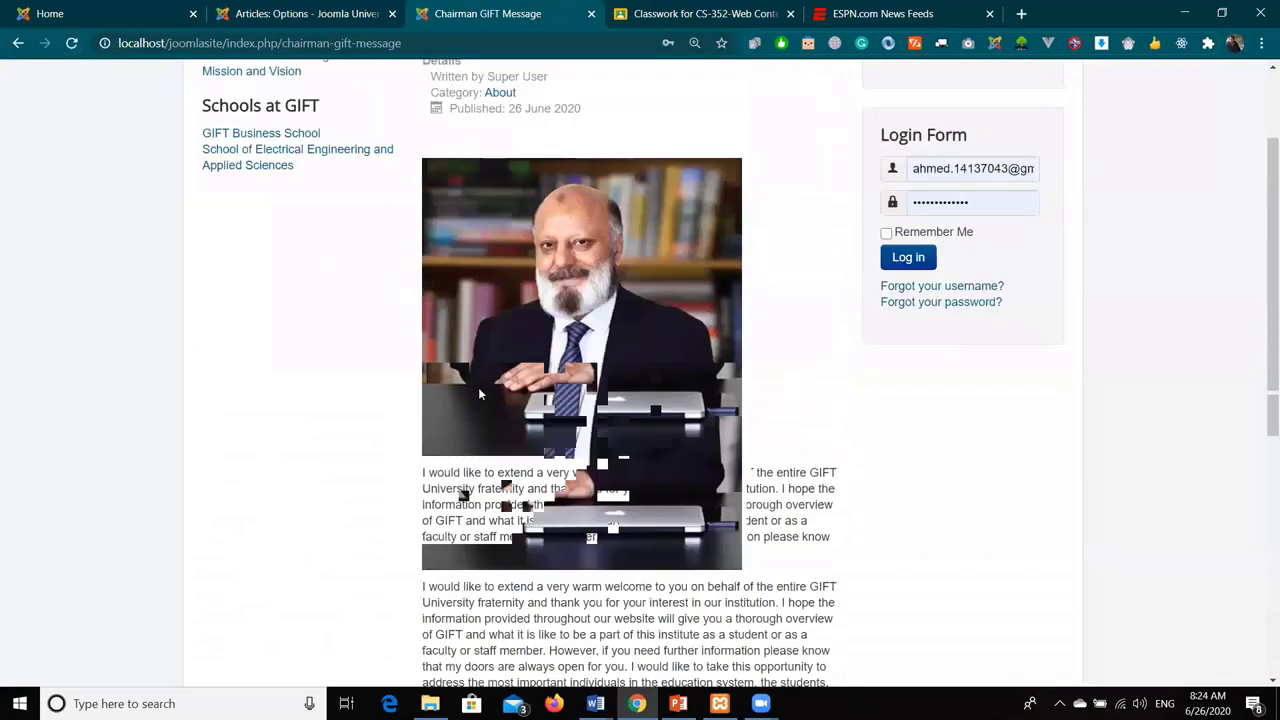
scroll(480, 283, down, 9)
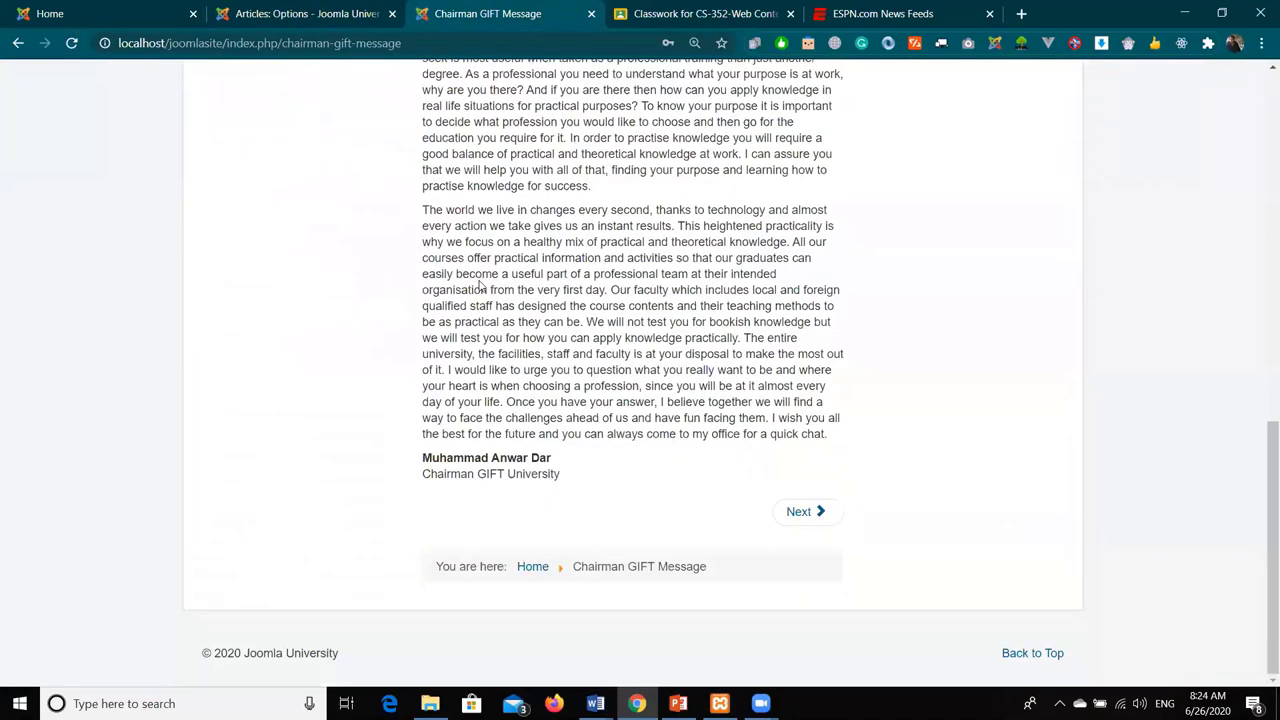
drag(564, 475, 424, 452)
scroll(532, 437, up, 4)
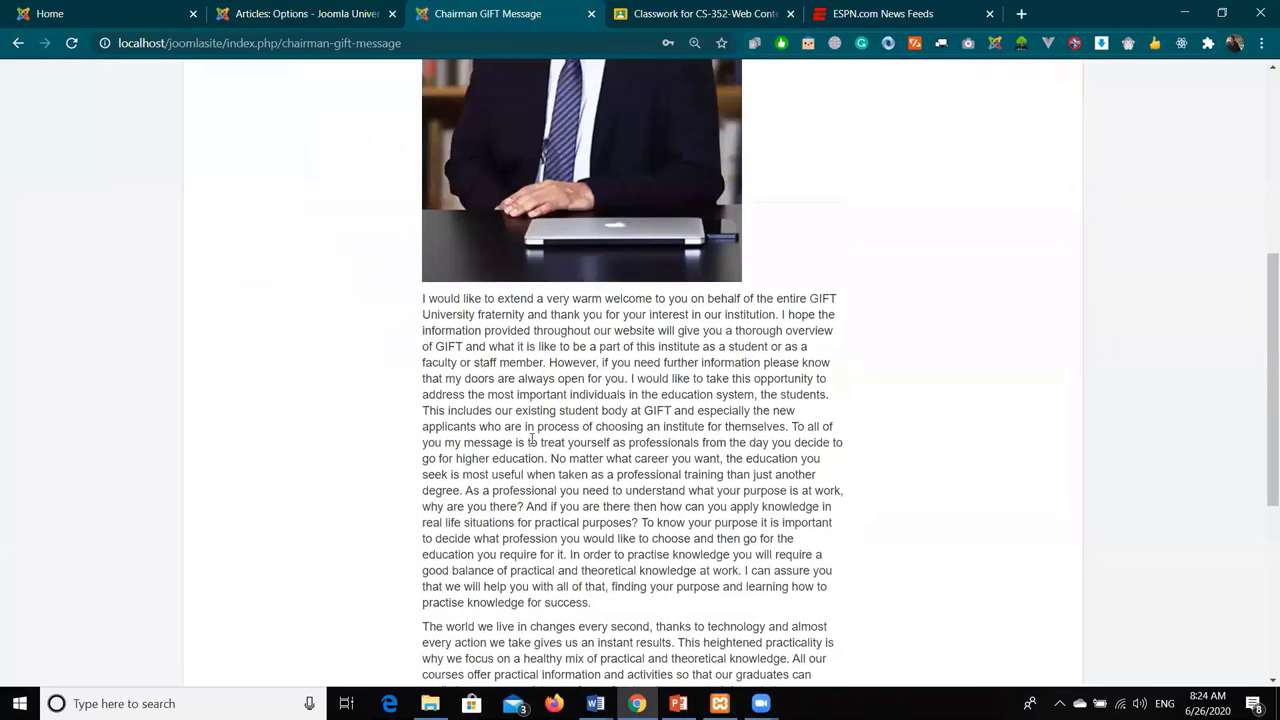
scroll(532, 440, up, 5)
- Set Position of Article Info to Above, save, and reload to confirm Details appear above the photo
key(ctrl+shift+Tab)
scroll(620, 497, down, 3)
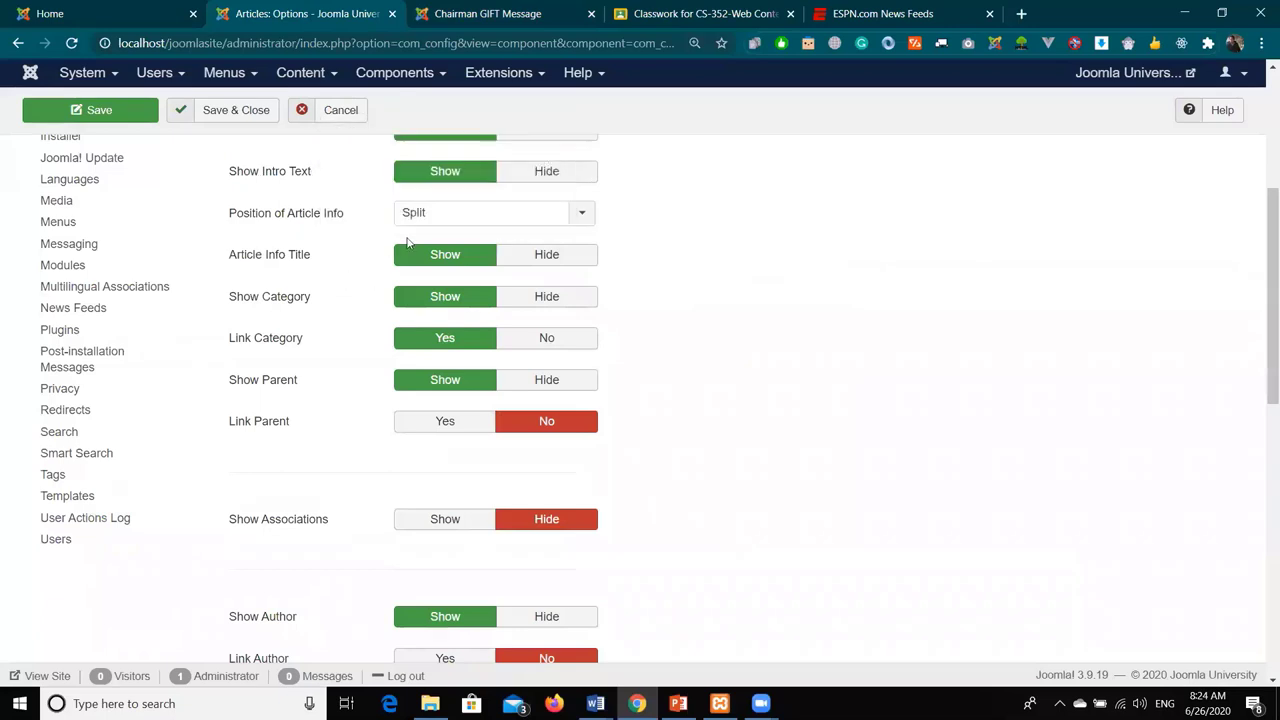
click(408, 216)
click(429, 240)
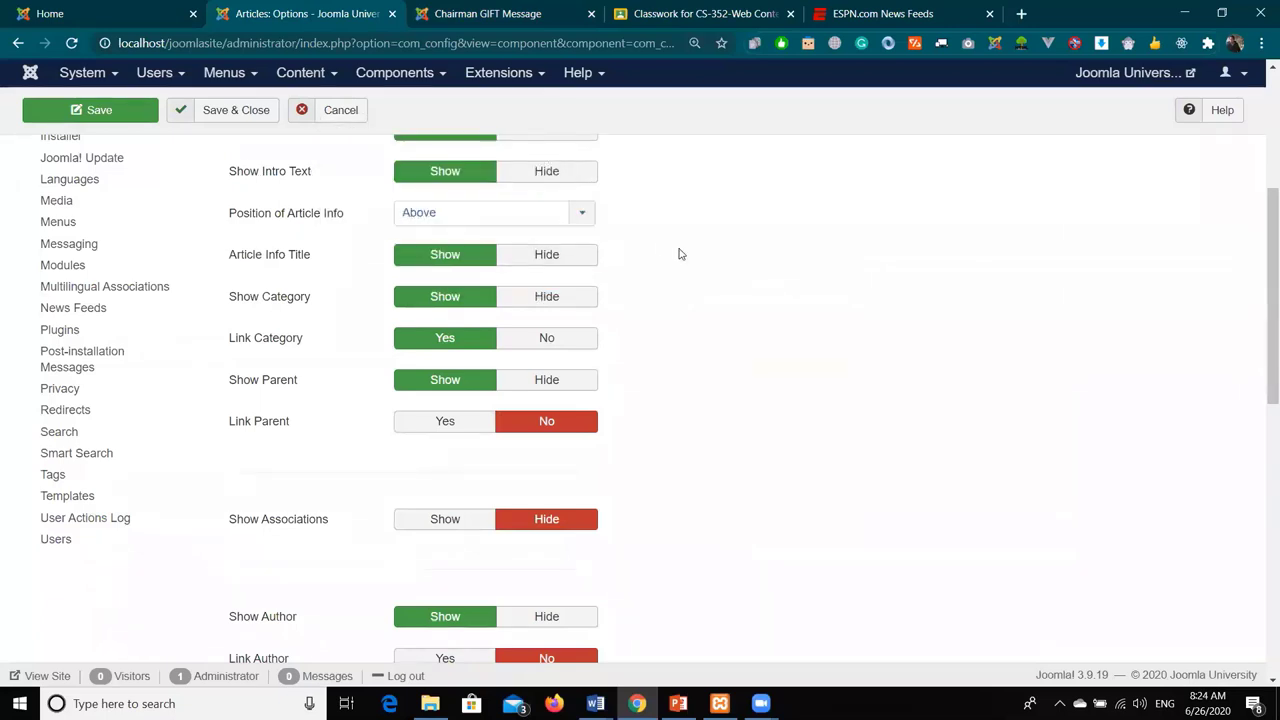
click(104, 117)
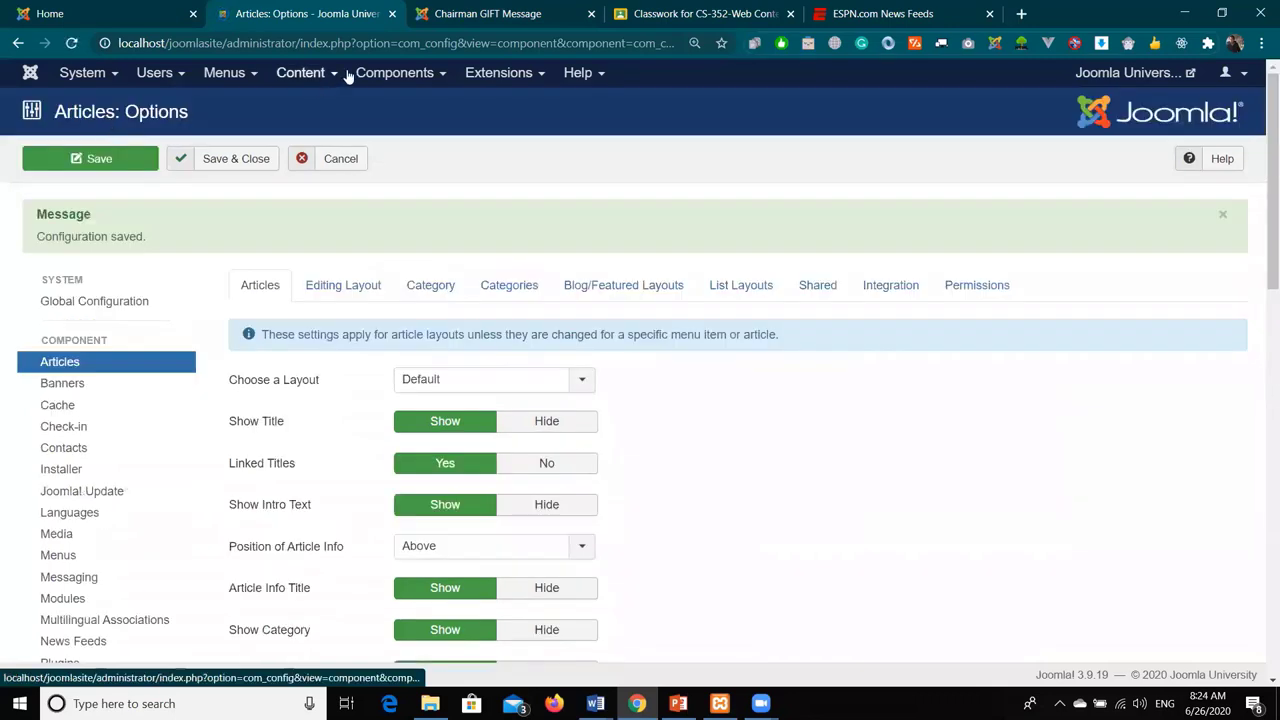
click(447, 20)
click(72, 43)
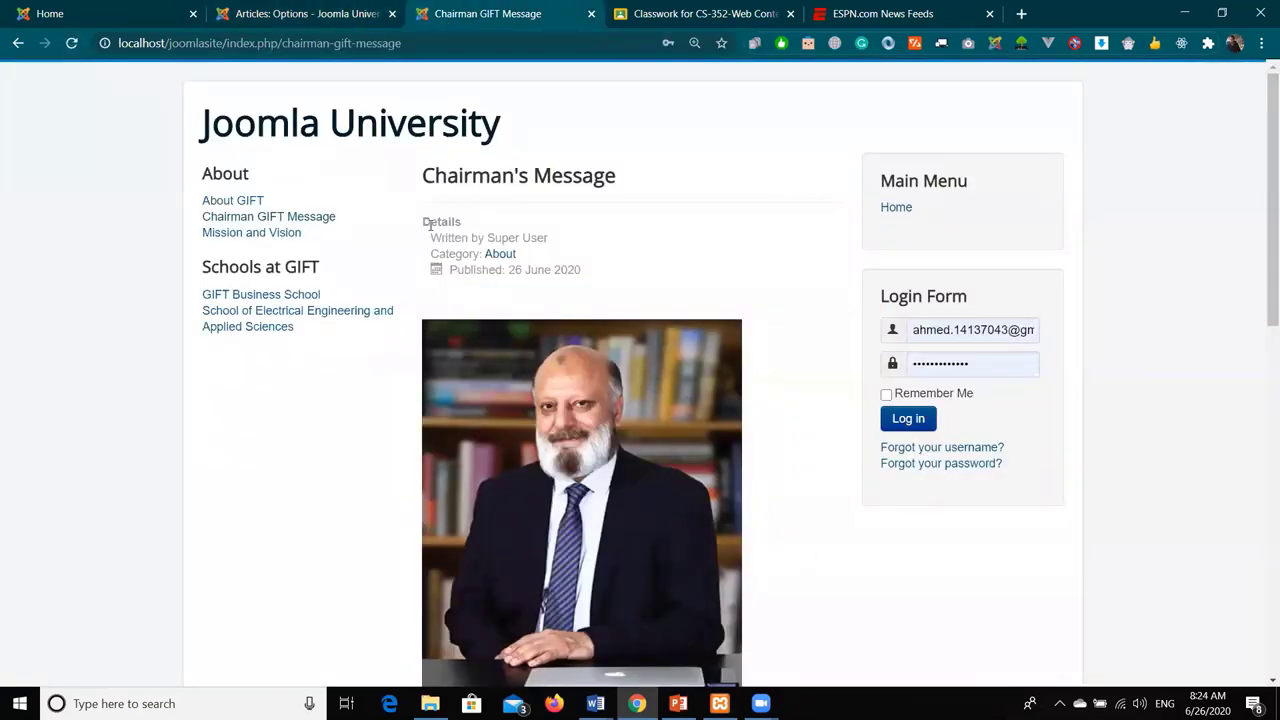
drag(426, 220, 608, 266)
click(608, 266)
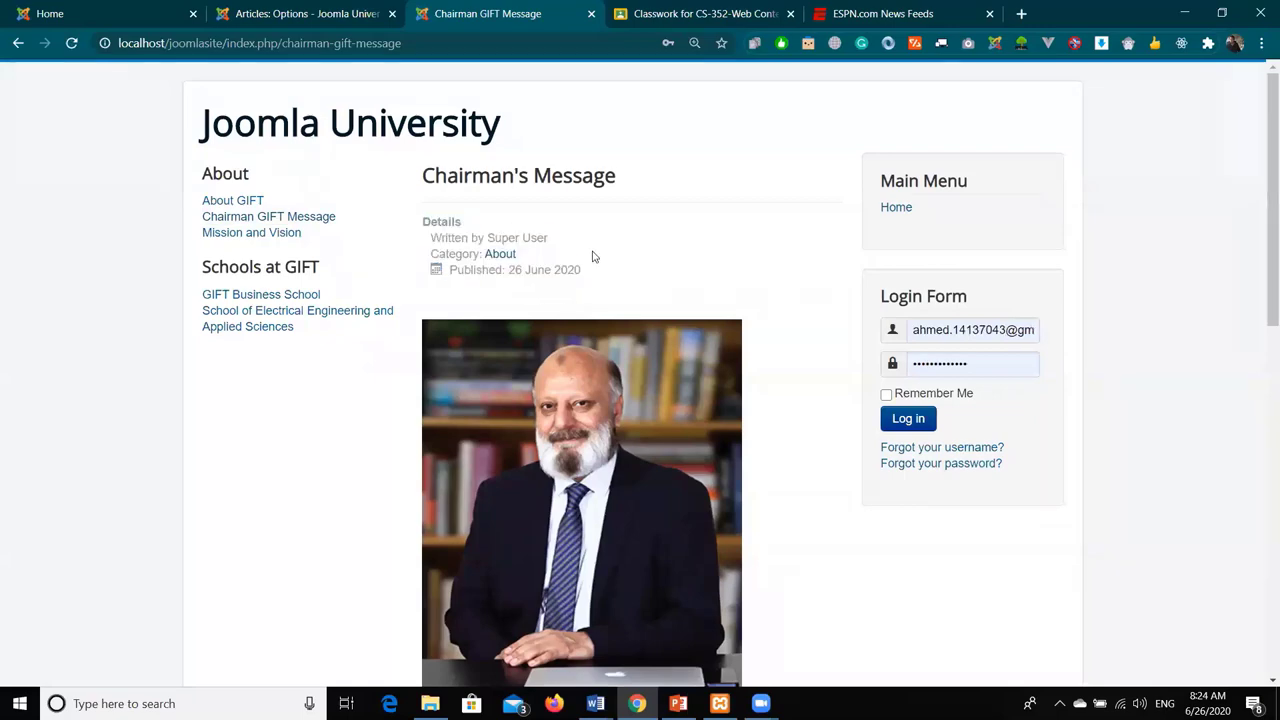
click(268, 14)
- Set Article Info Title and Show Category to Hide, save, and reload the Chairman's Message page
scroll(826, 483, down, 5)
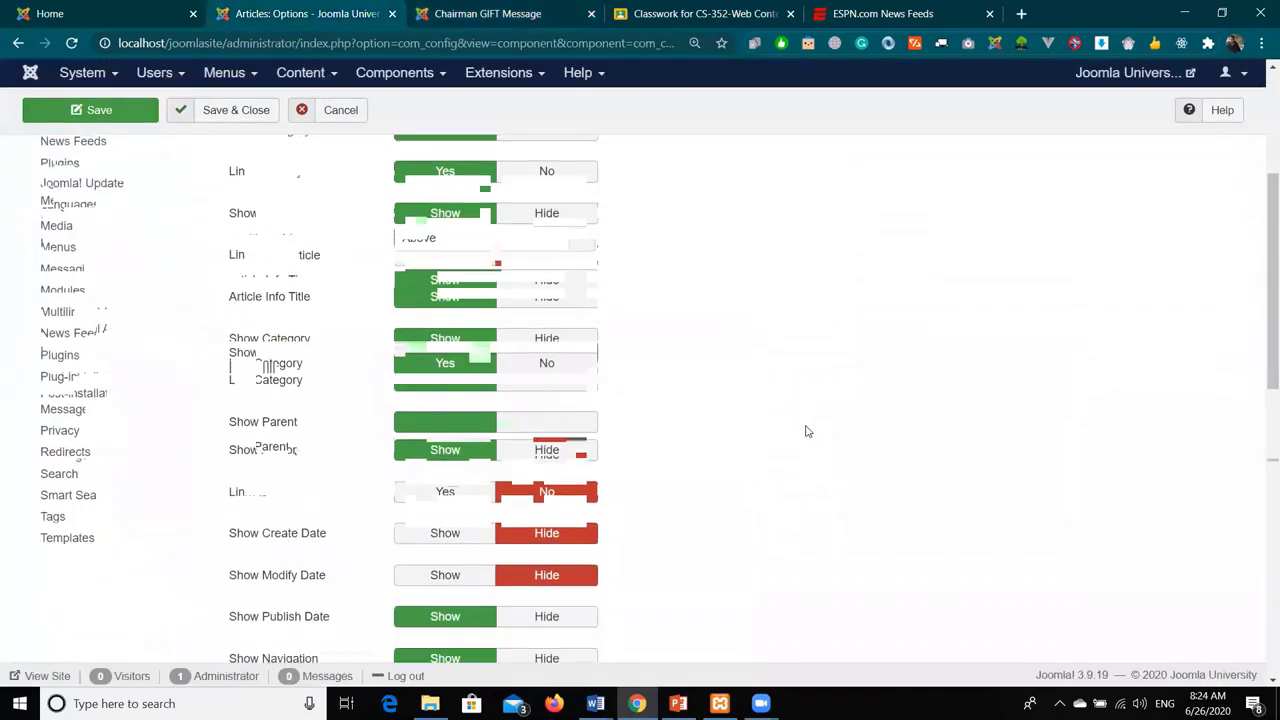
scroll(800, 425, down, 1)
scroll(800, 423, up, 3)
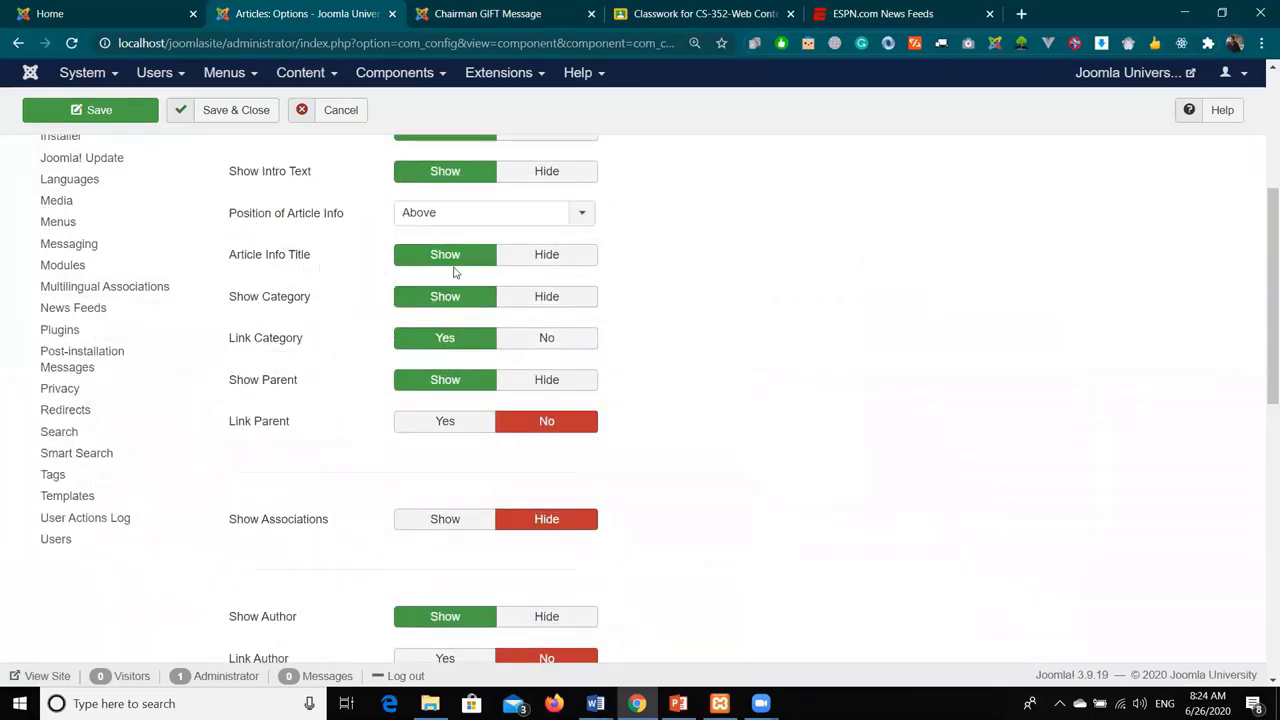
click(540, 258)
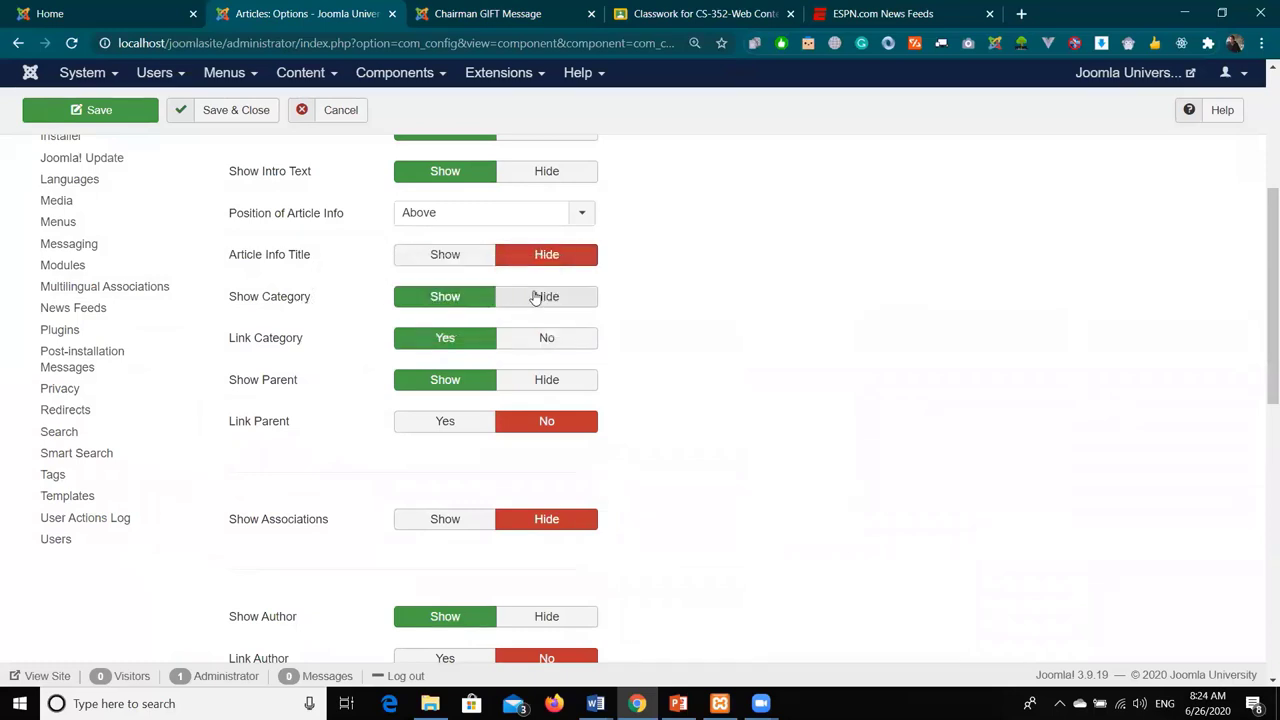
click(540, 297)
click(110, 110)
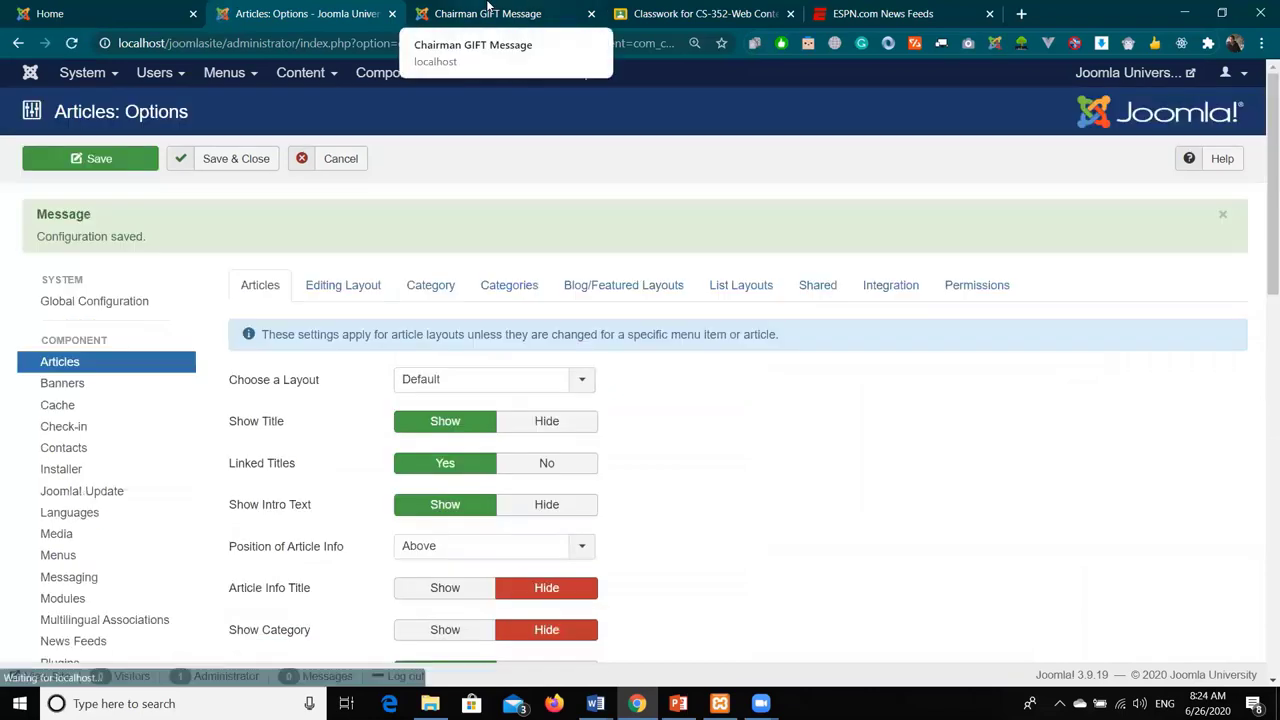
click(487, 13)
click(71, 43)
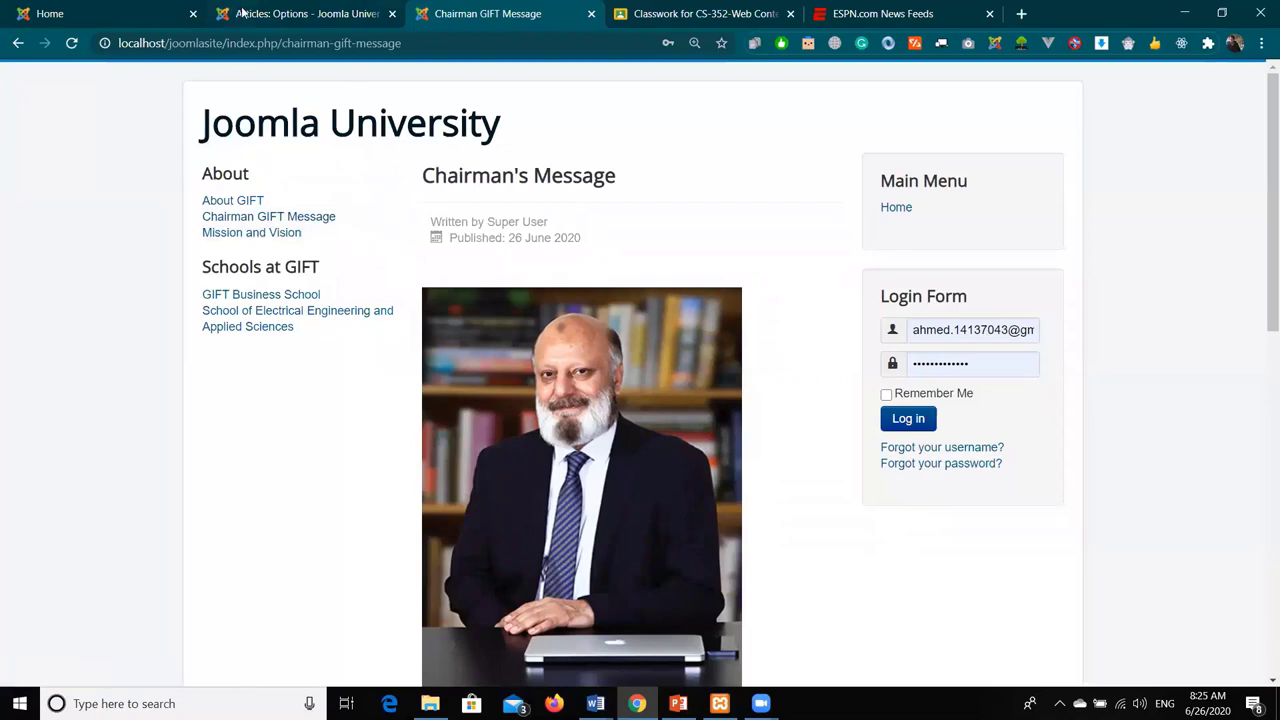
click(300, 13)
scroll(709, 418, down, 3)
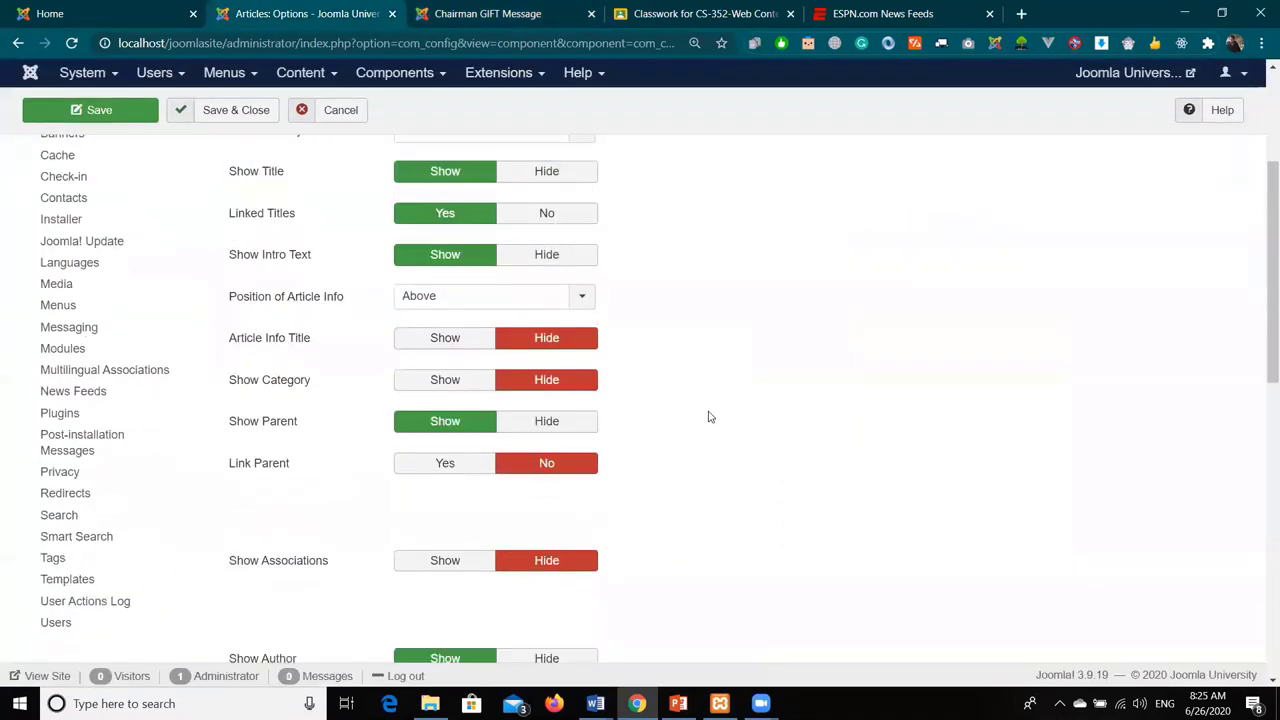
scroll(709, 417, down, 2)
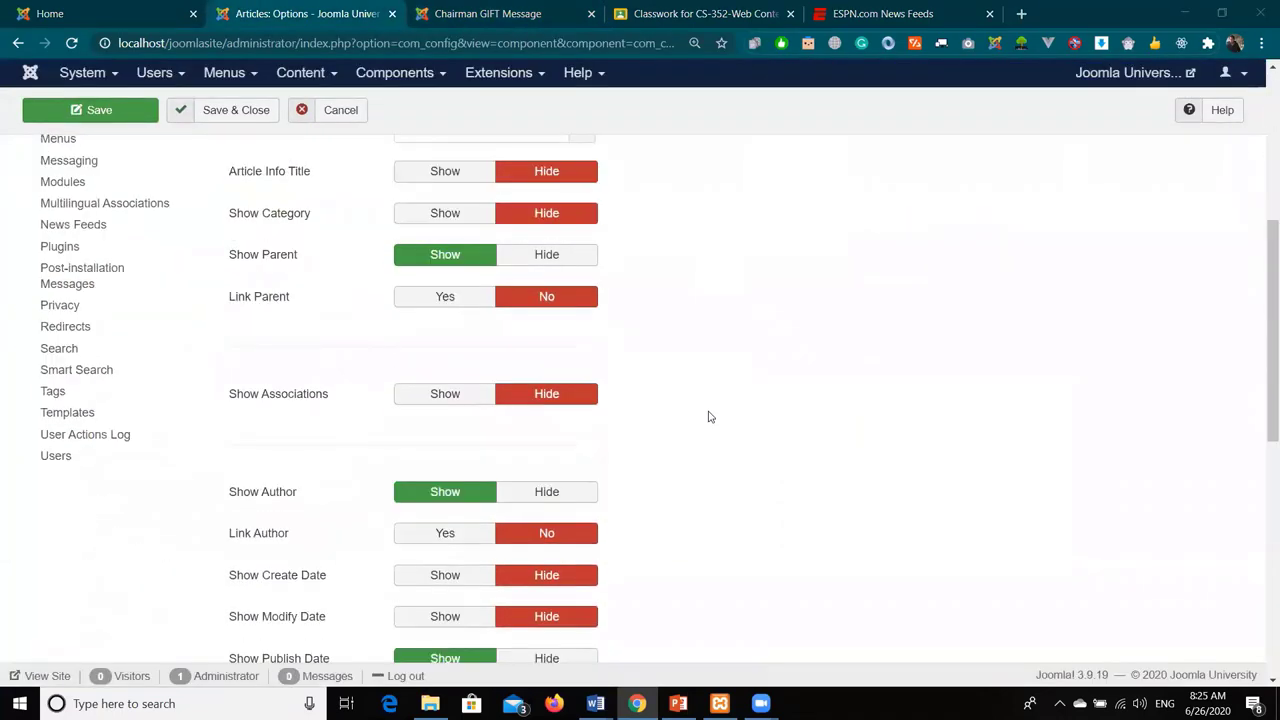
scroll(632, 280, down, 2)
scroll(632, 283, down, 1)
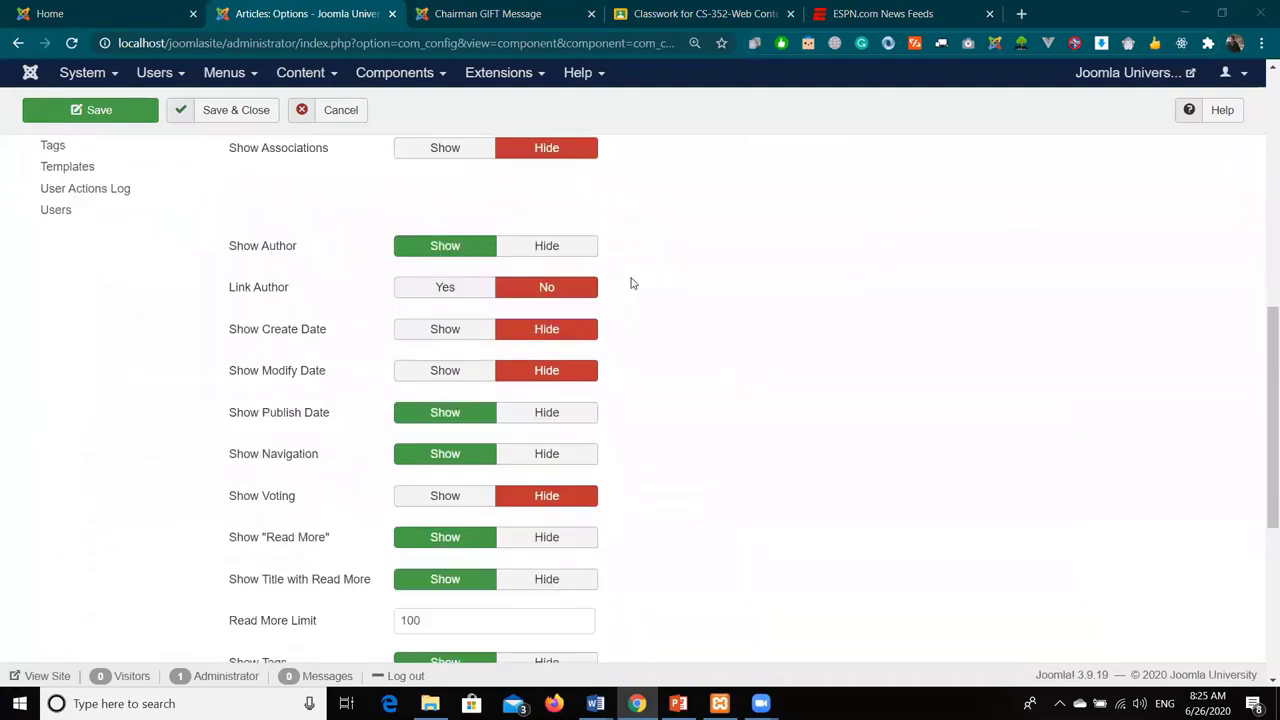
scroll(632, 283, down, 2)
scroll(632, 283, up, 1)
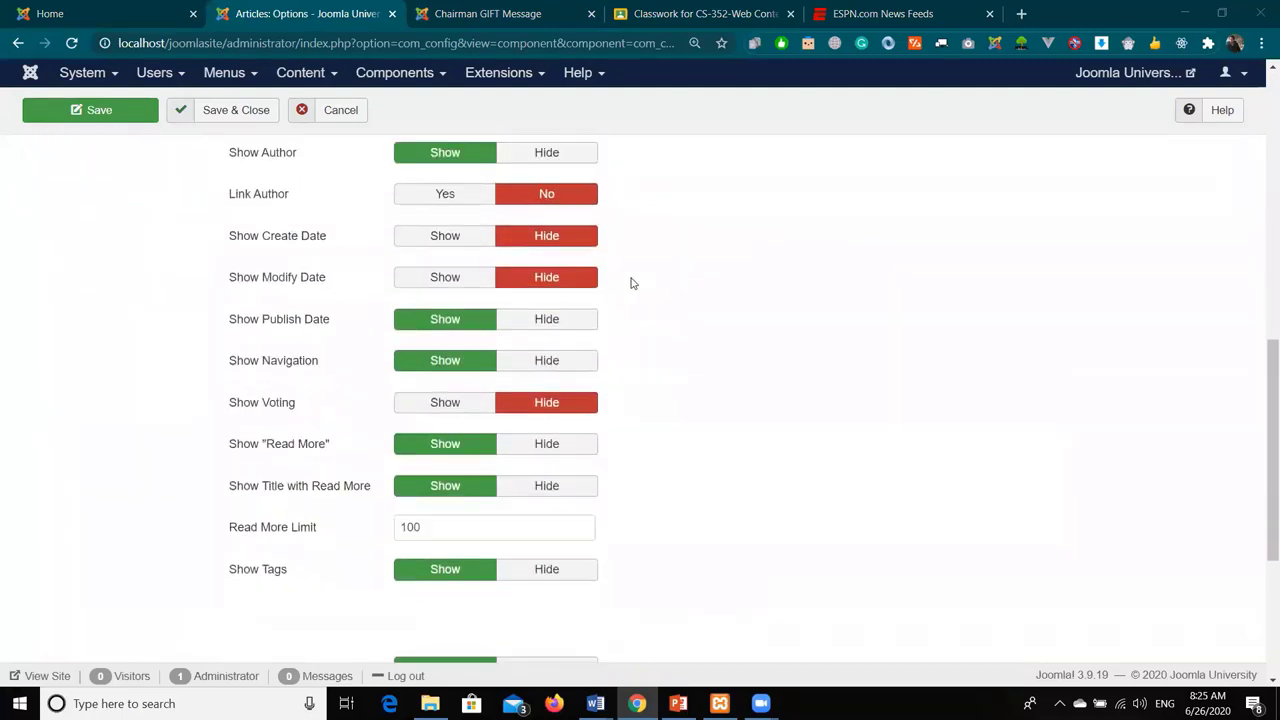
mouse_move(246, 247)
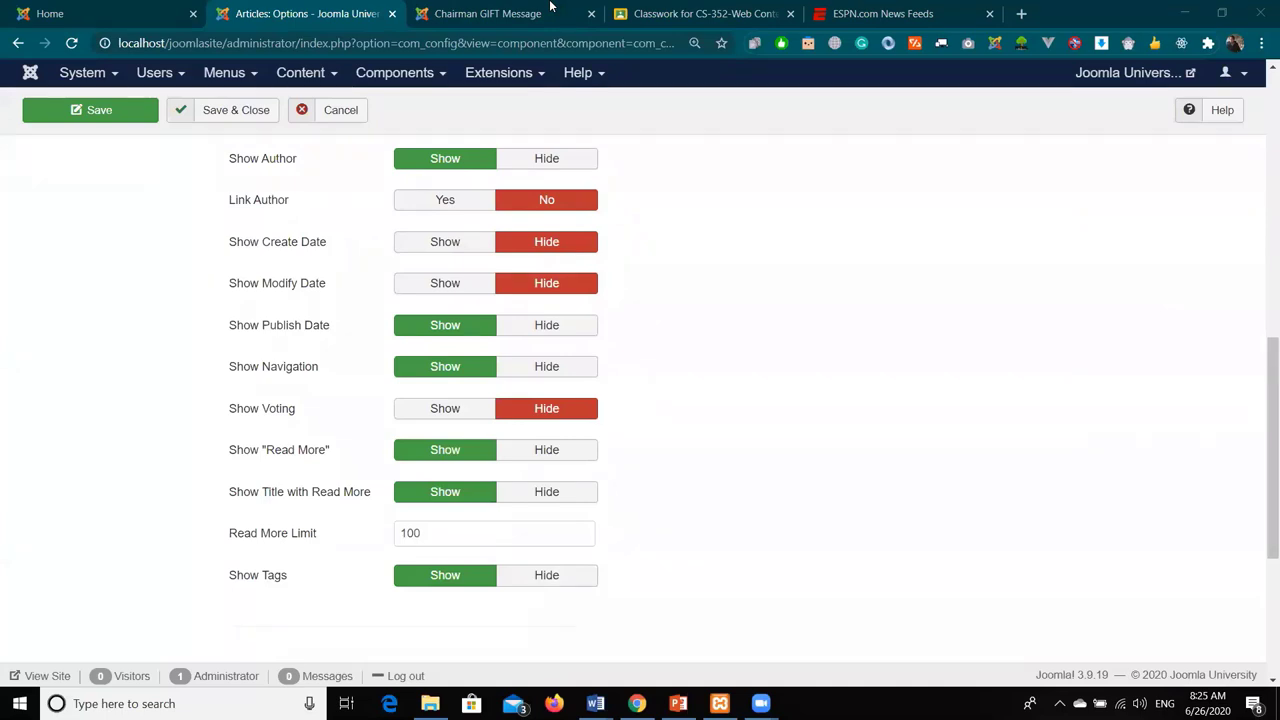
click(846, 362)
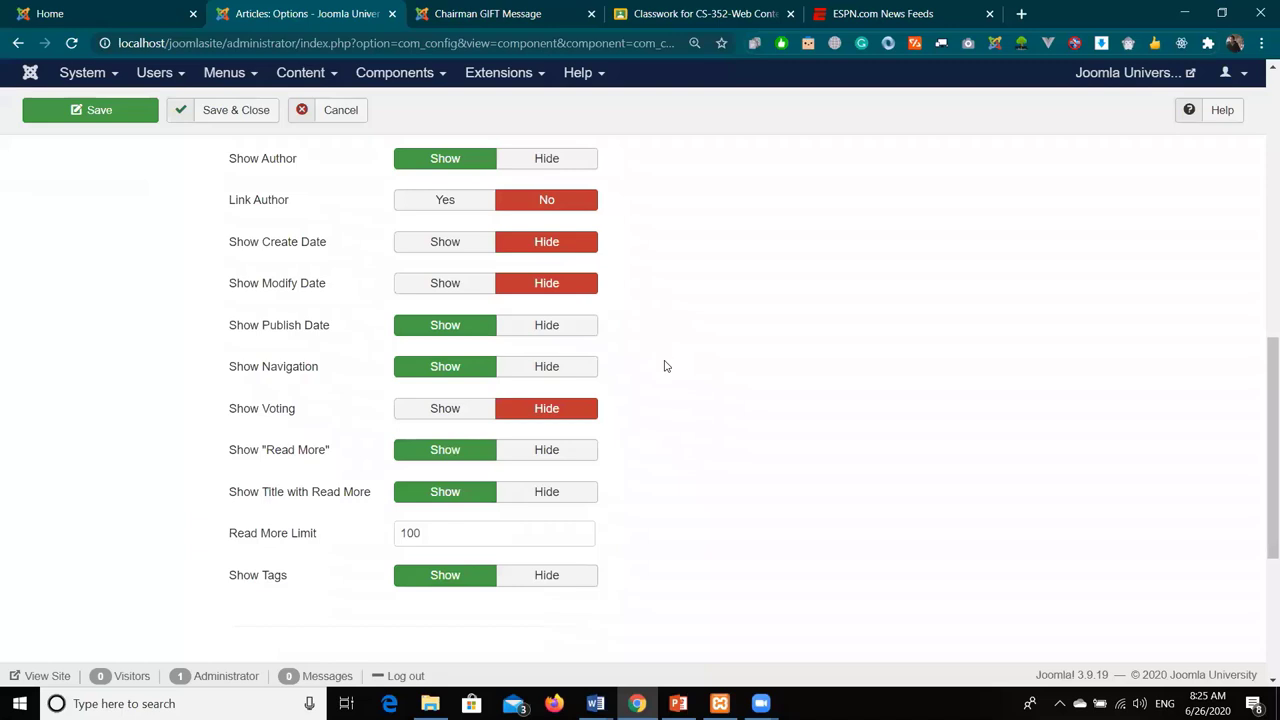
- Set Show Author to Hide in the article options
scroll(666, 322, up, 1)
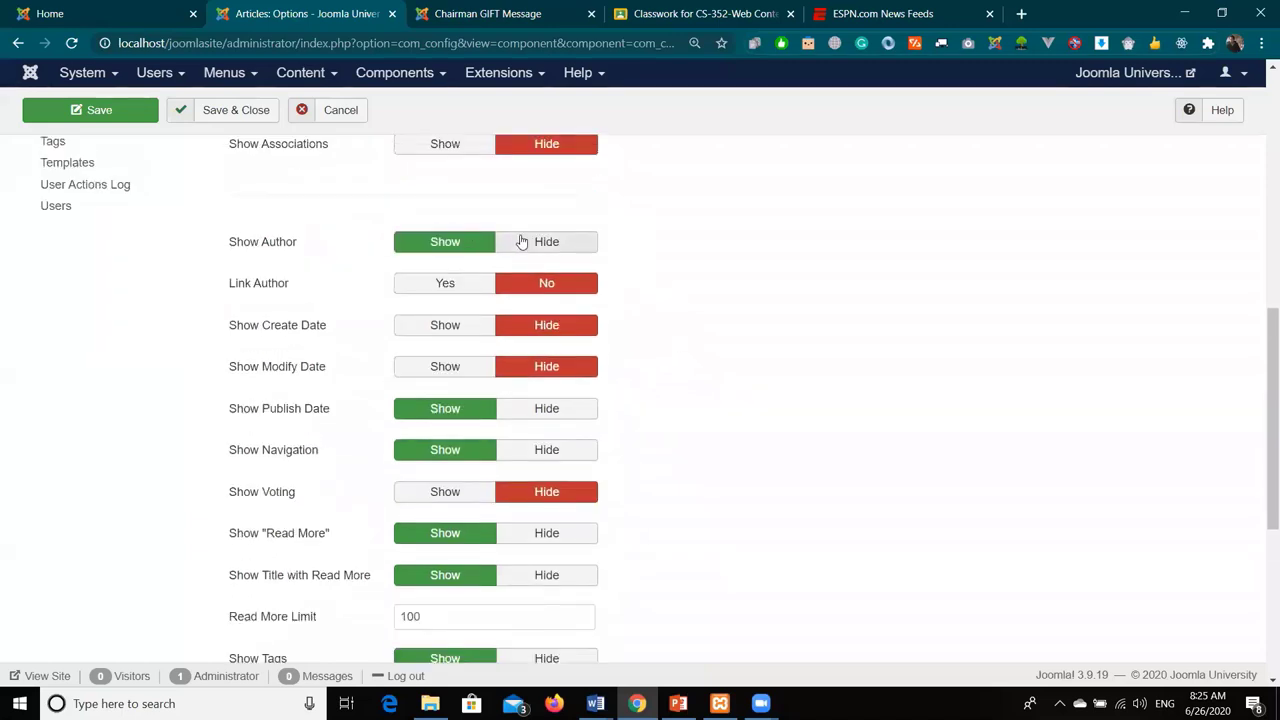
click(521, 241)
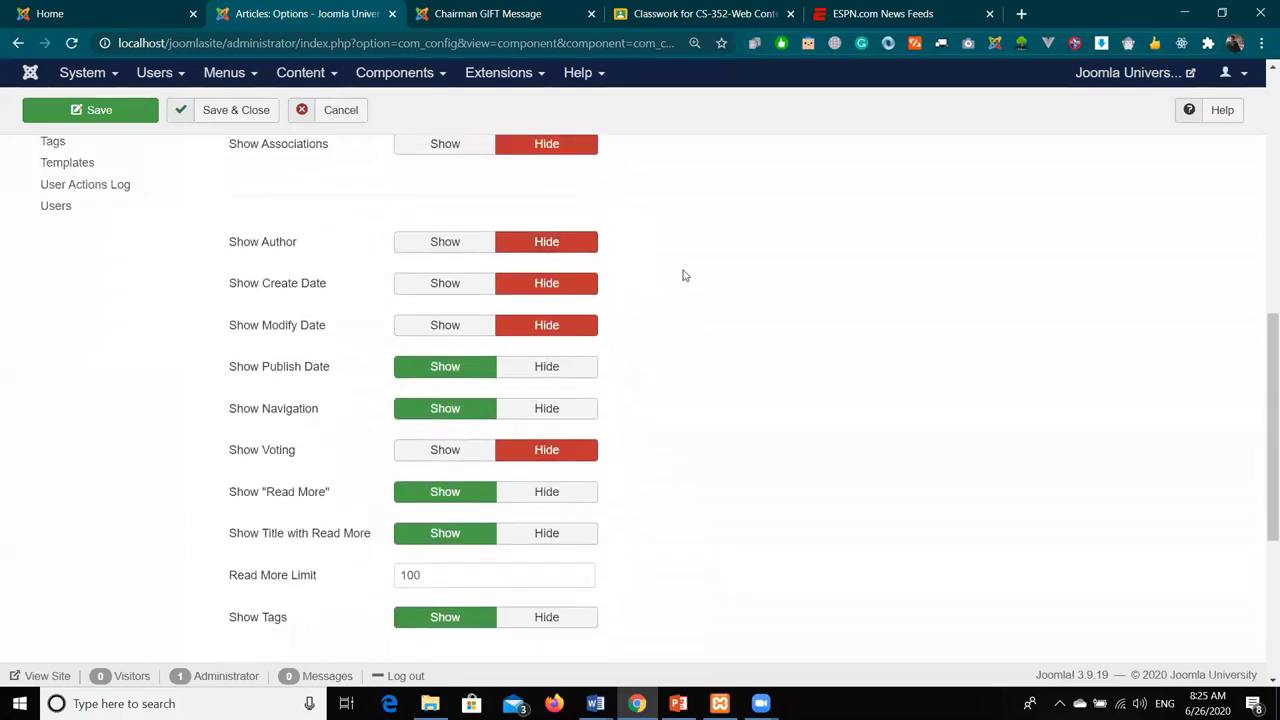
scroll(684, 275, down, 1)
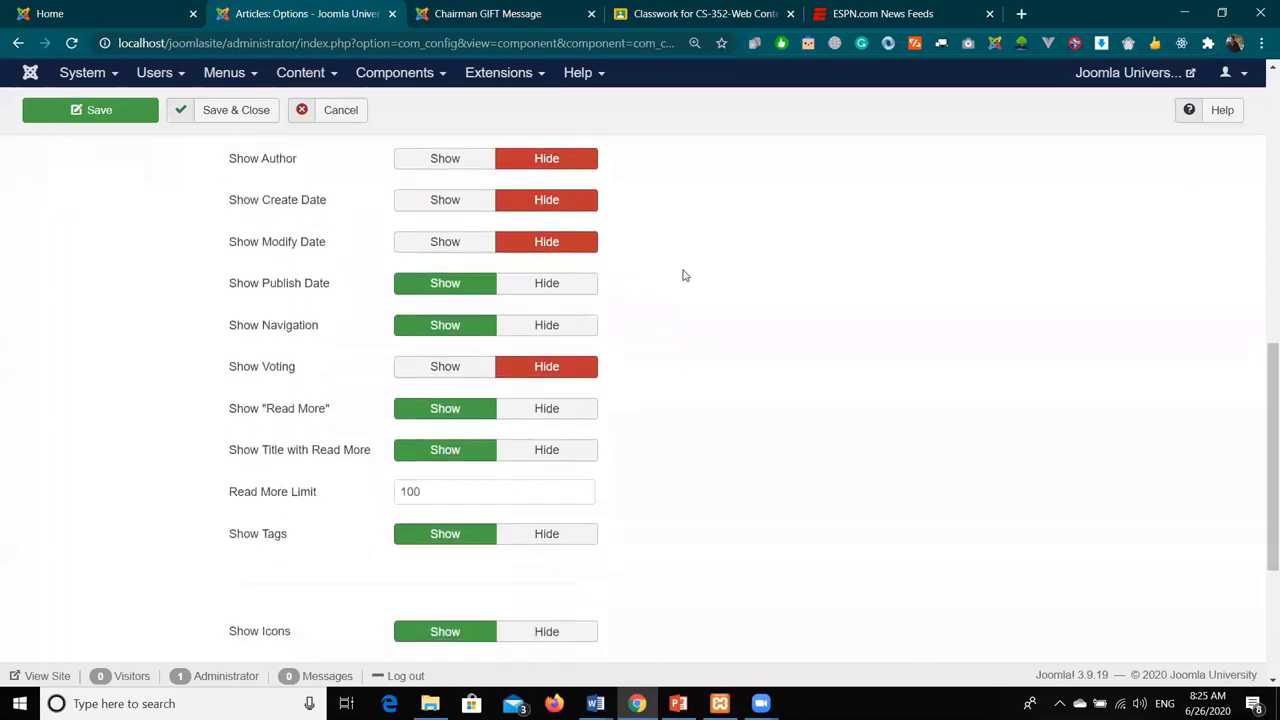
- Test the Next link to Vision and Mission and back, then set Show Navigation to Hide
click(429, 7)
scroll(614, 280, down, 1)
scroll(614, 280, down, 10)
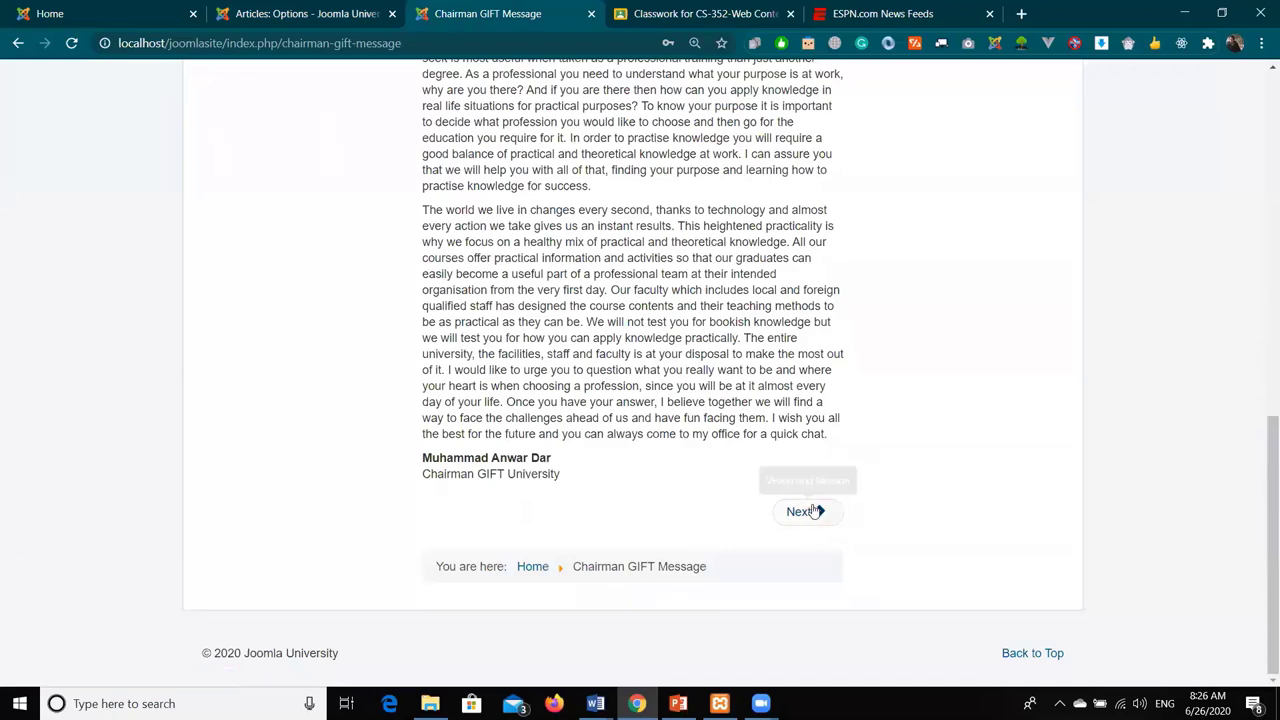
click(806, 512)
scroll(563, 463, down, 5)
click(440, 515)
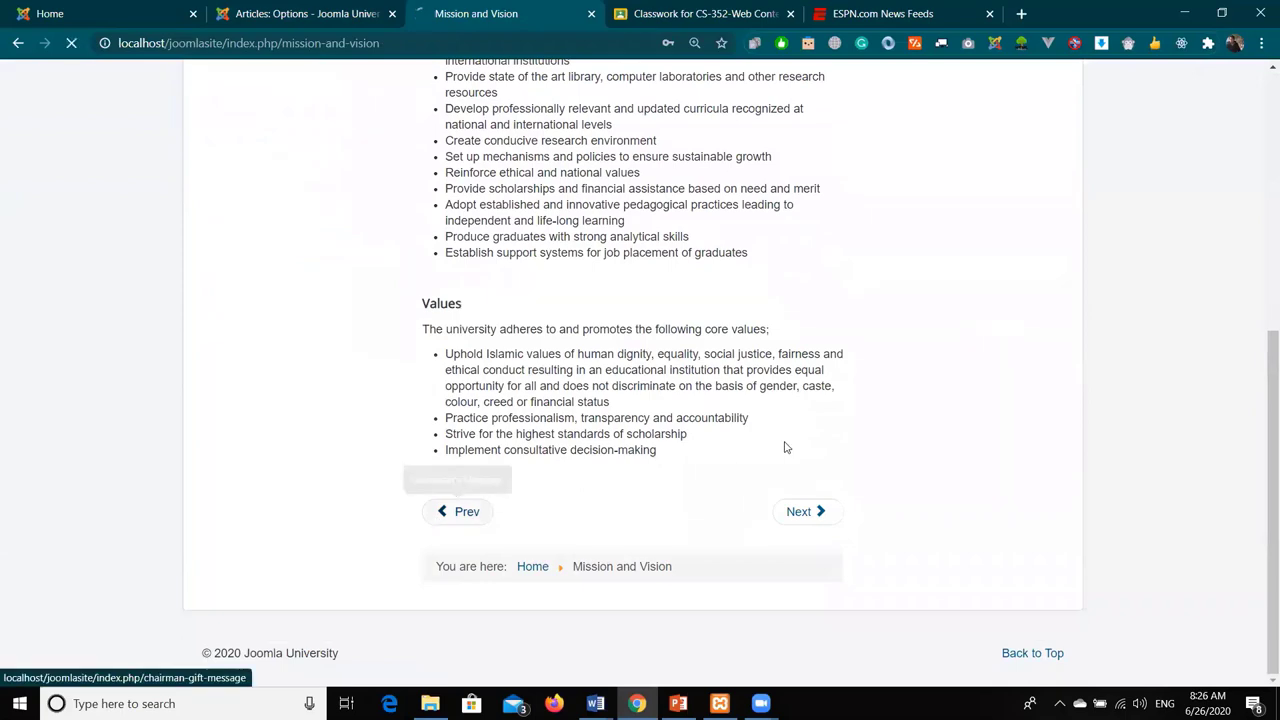
click(305, 14)
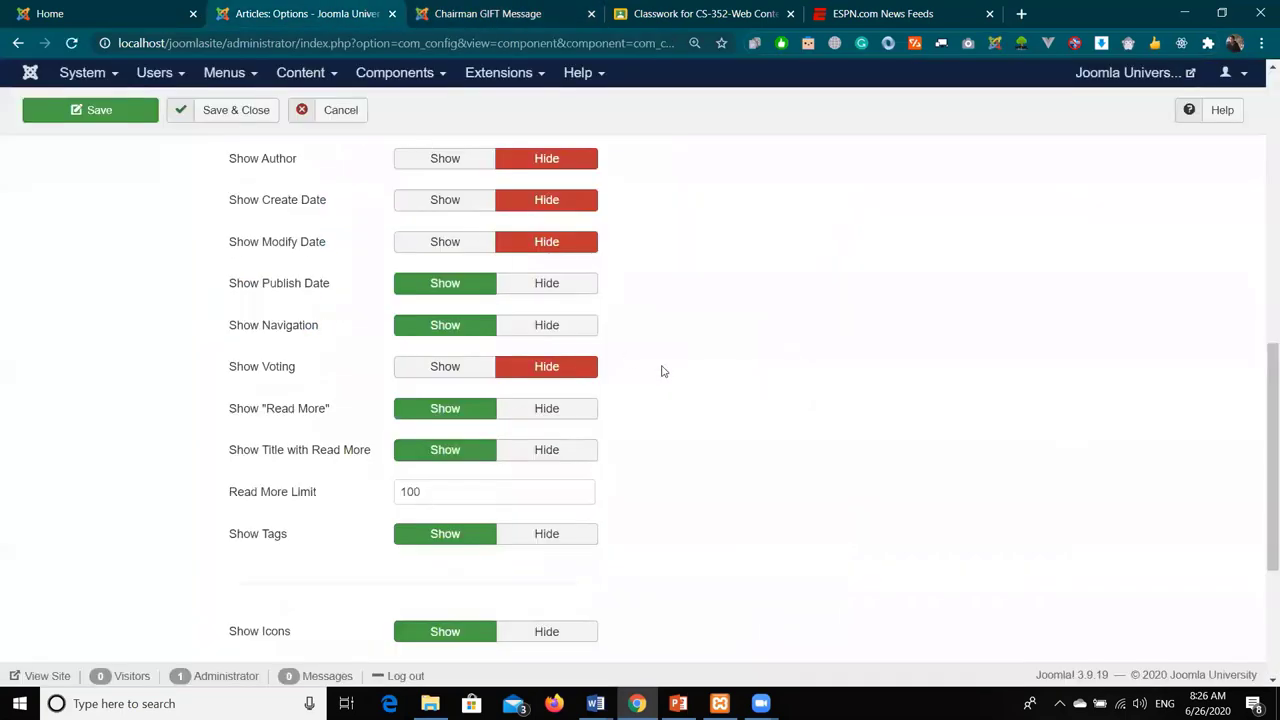
click(555, 325)
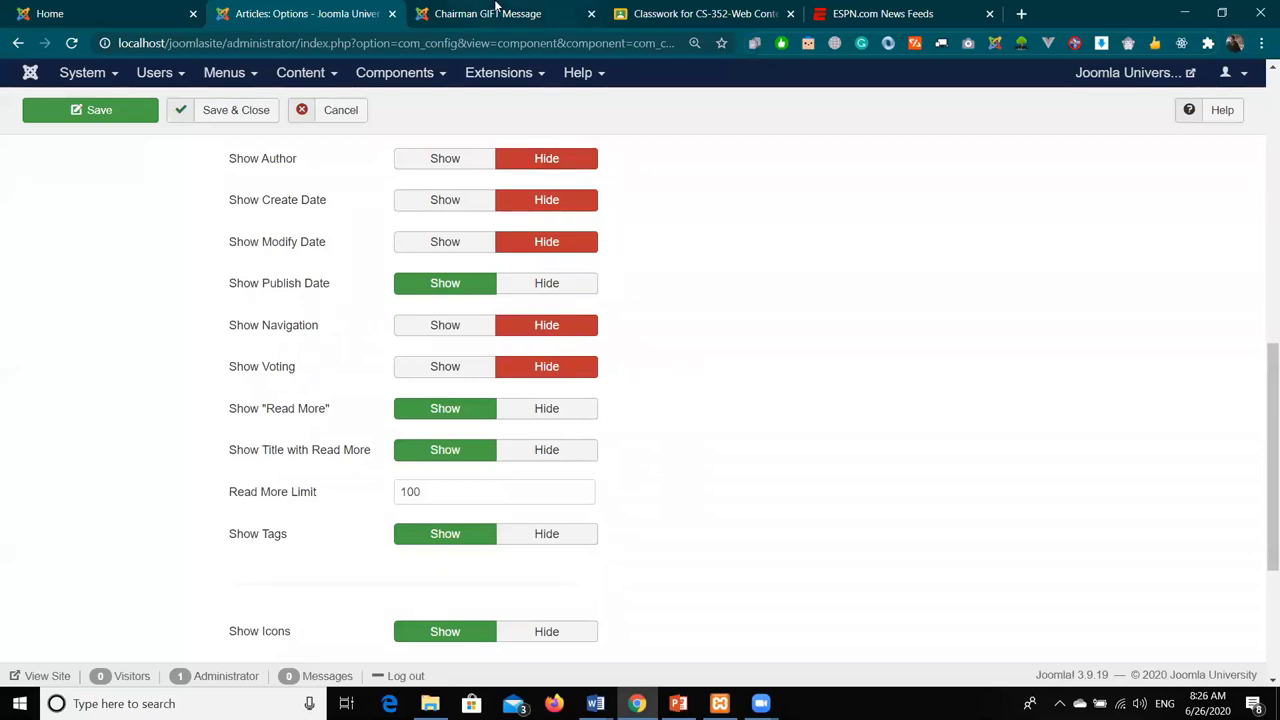
- Open Extensions > Plugins in a new tab, set Content - Vote to Enabled, and Save & Close
click(528, 78)
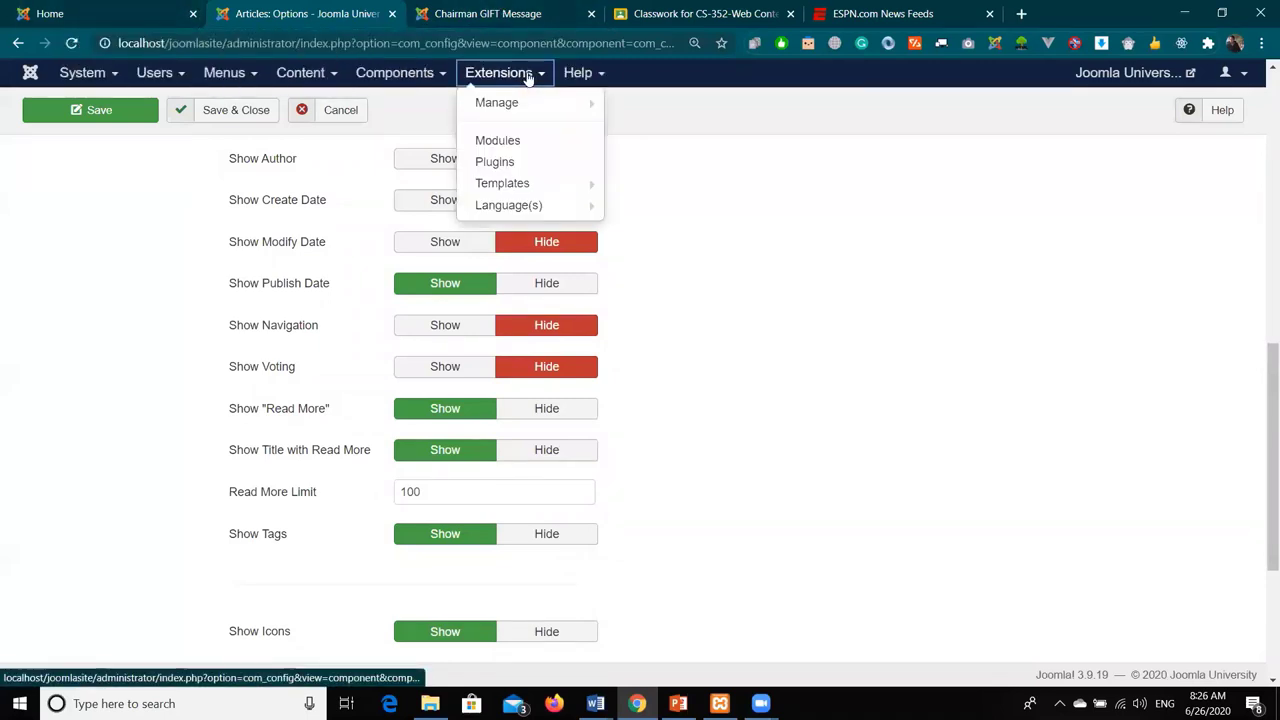
middle_click(529, 162)
click(450, 13)
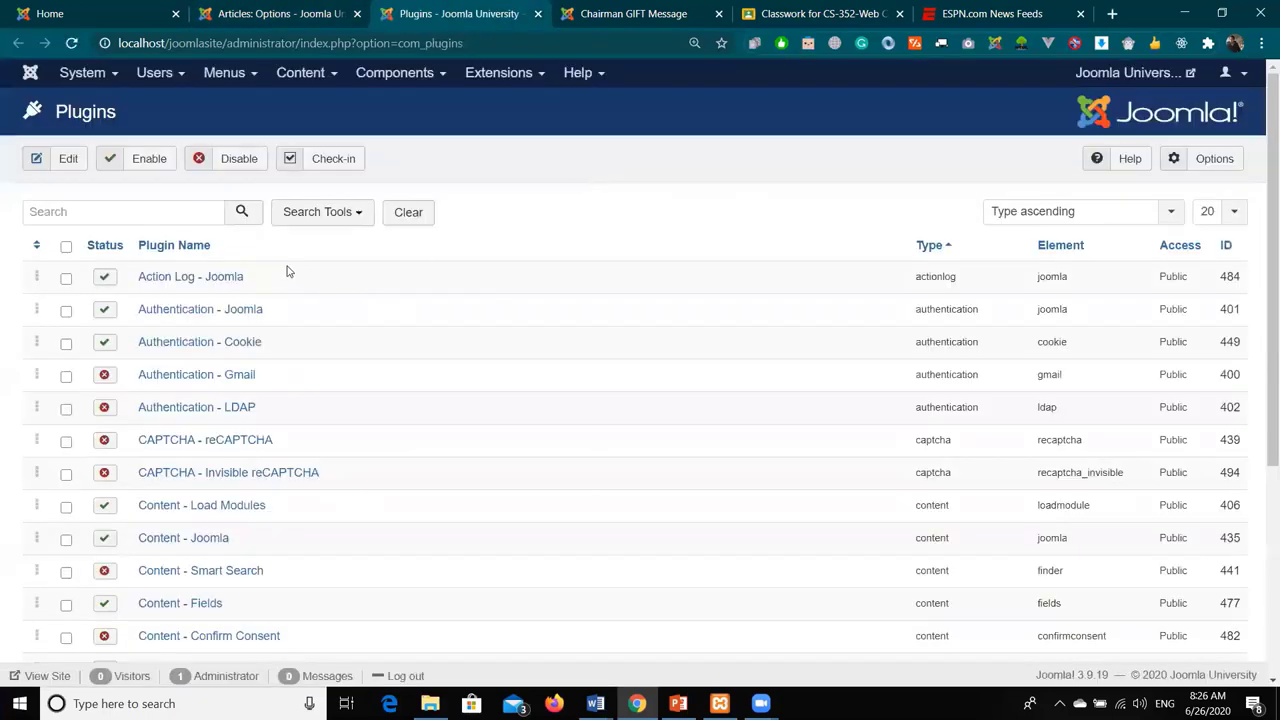
scroll(287, 270, down, 4)
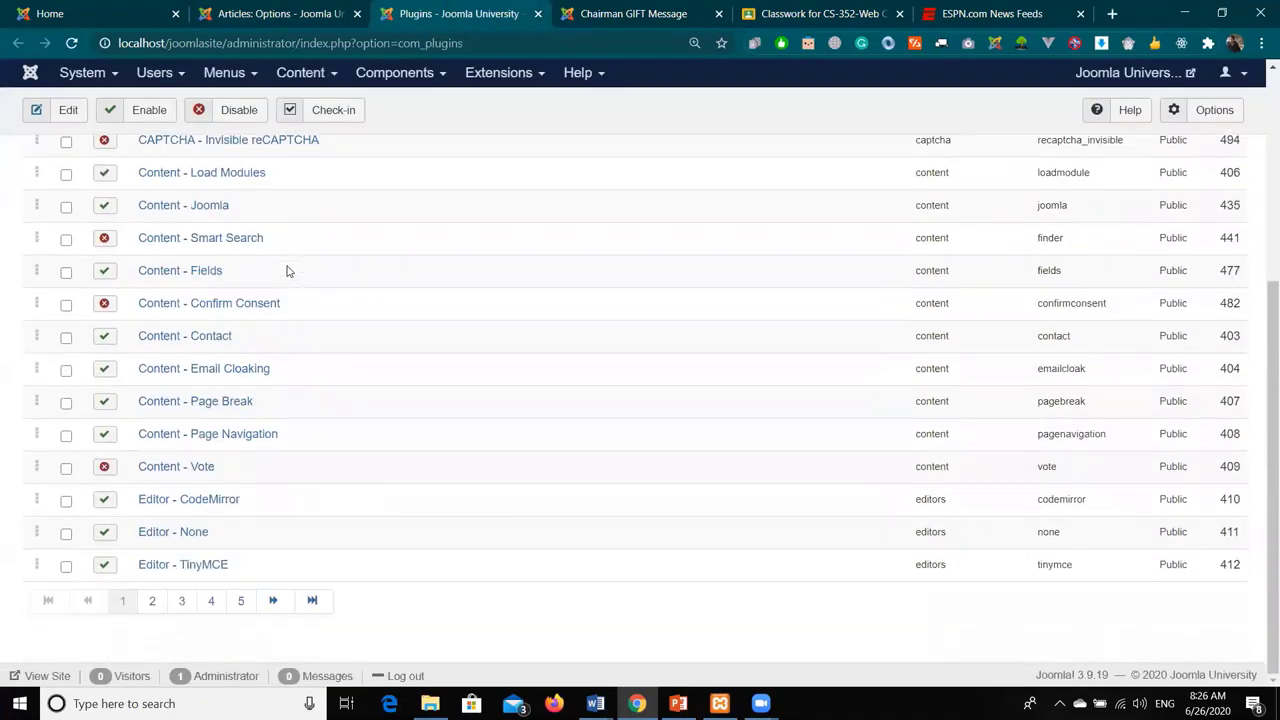
click(199, 468)
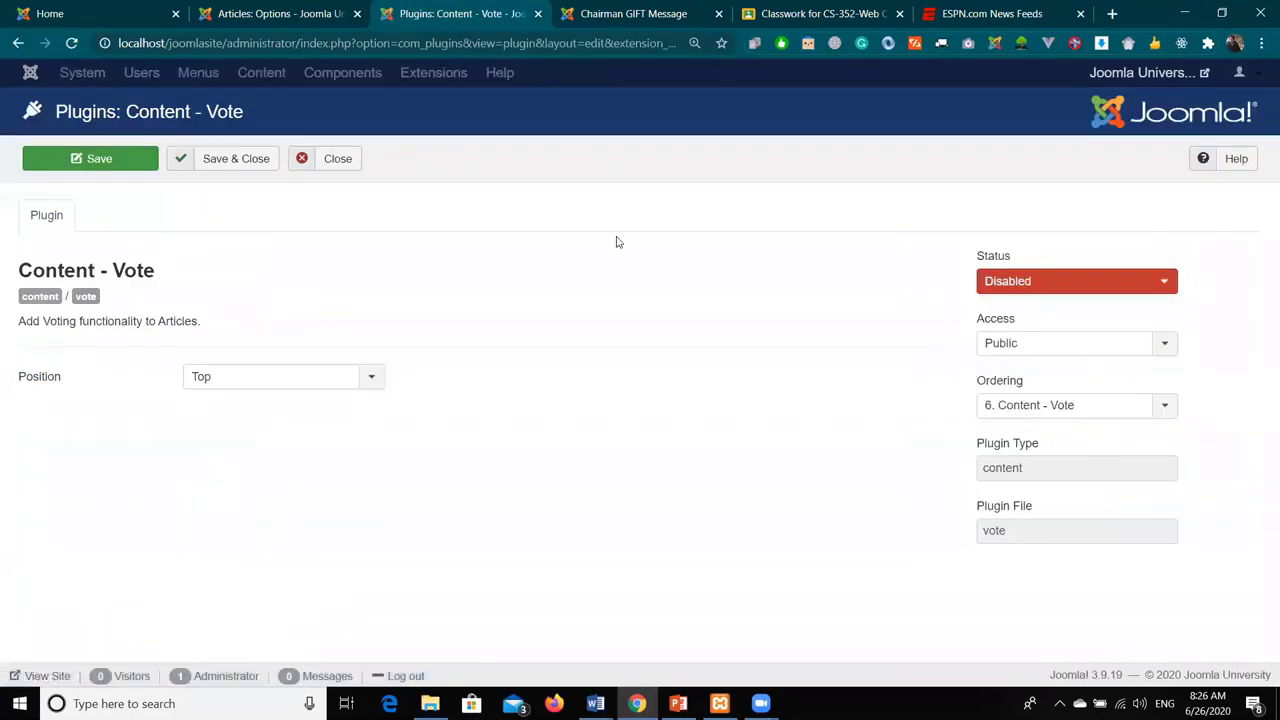
click(1092, 279)
click(1070, 306)
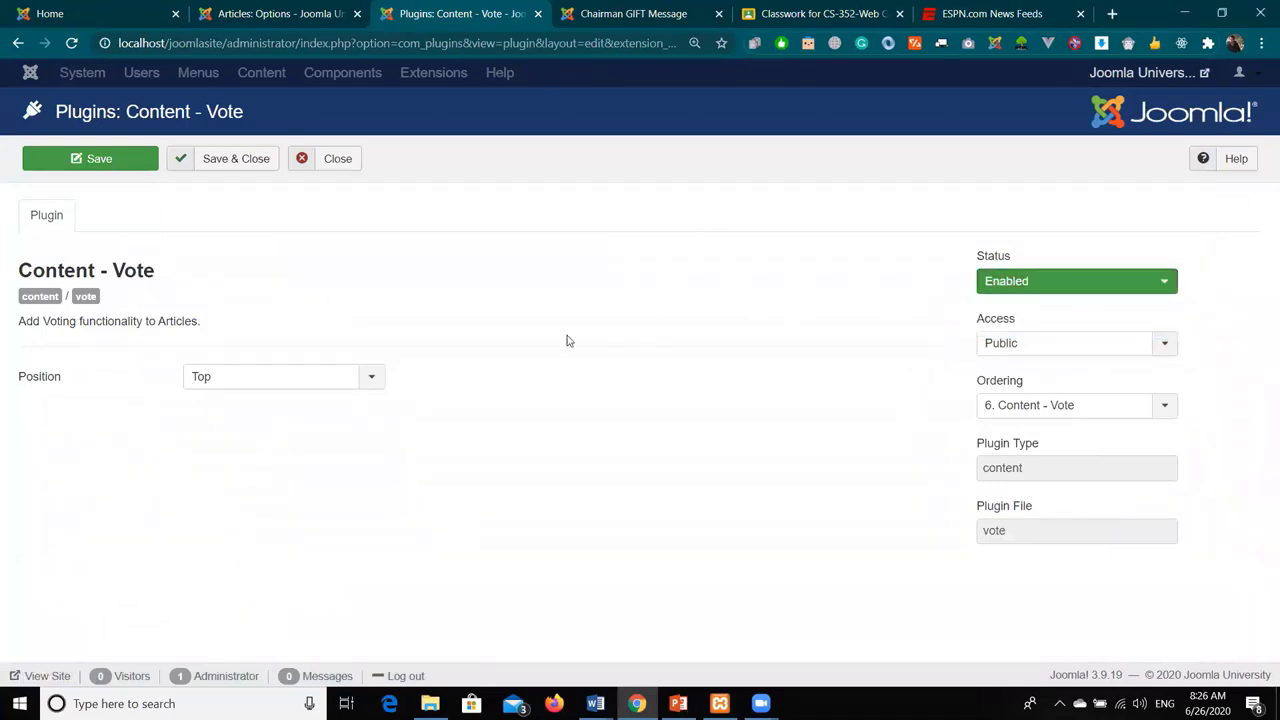
click(178, 160)
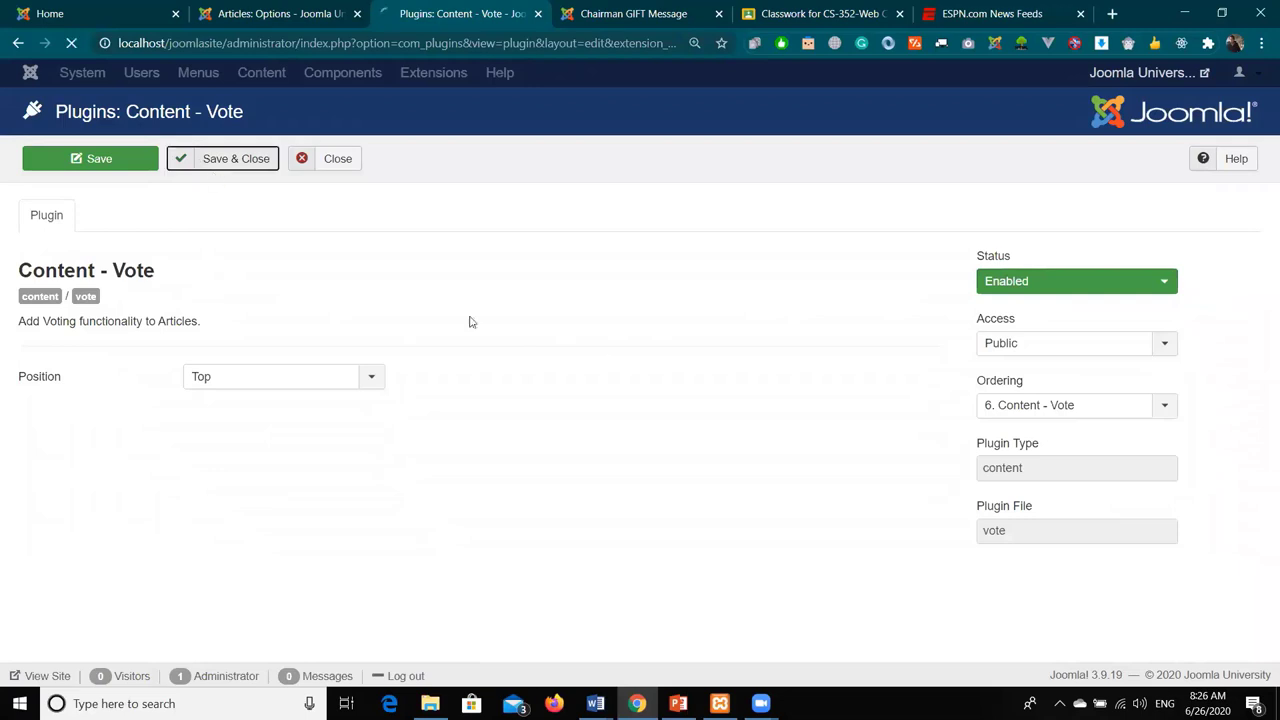
click(228, 10)
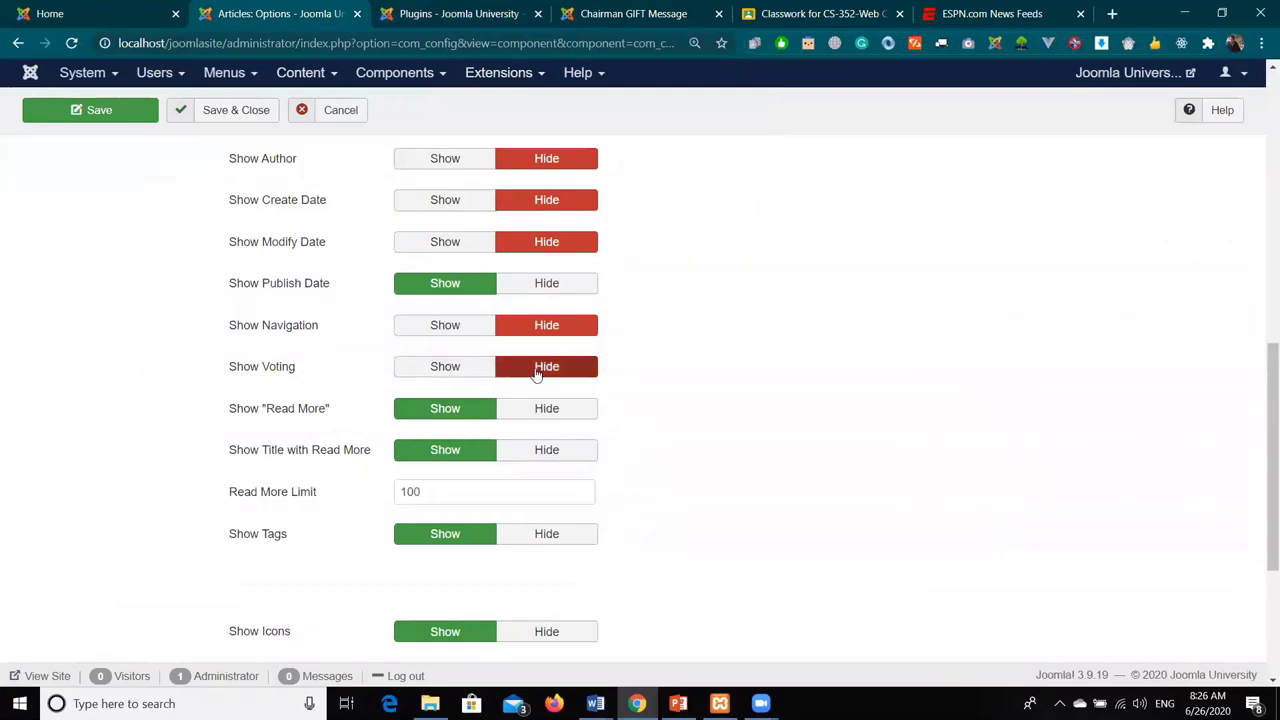
- Set Show Voting to Show in Articles: Options and save
click(463, 375)
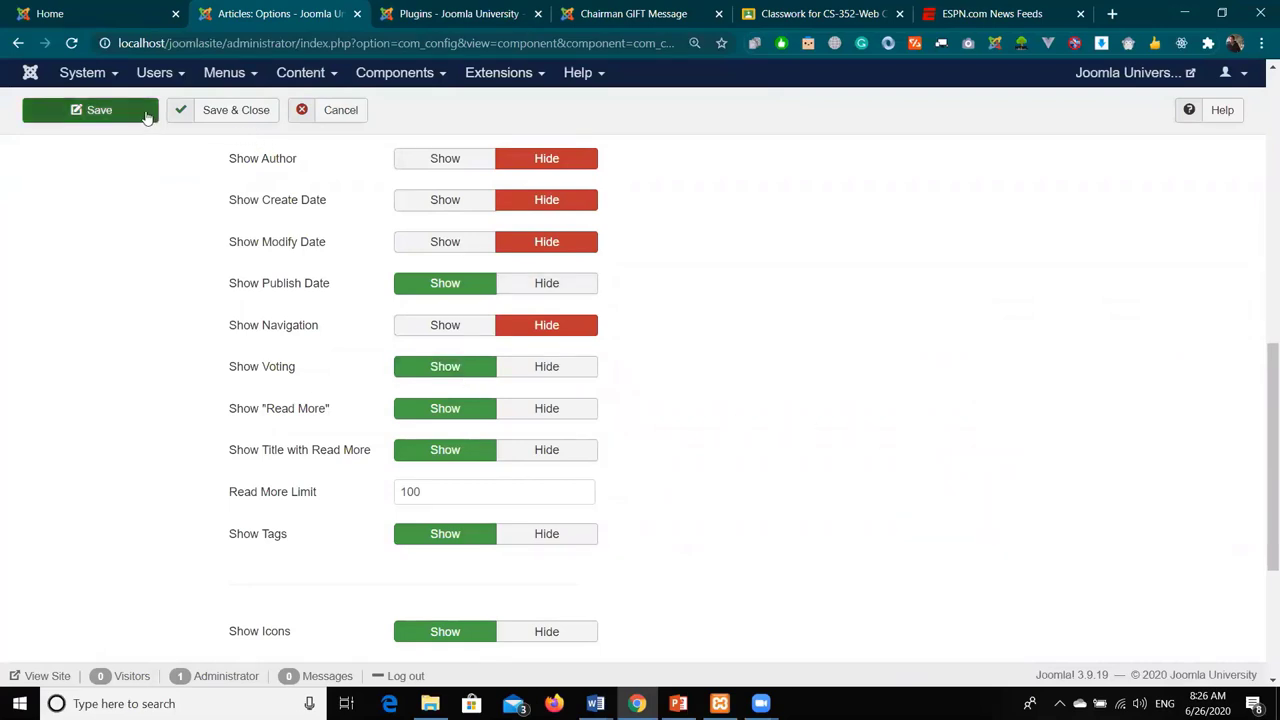
click(112, 112)
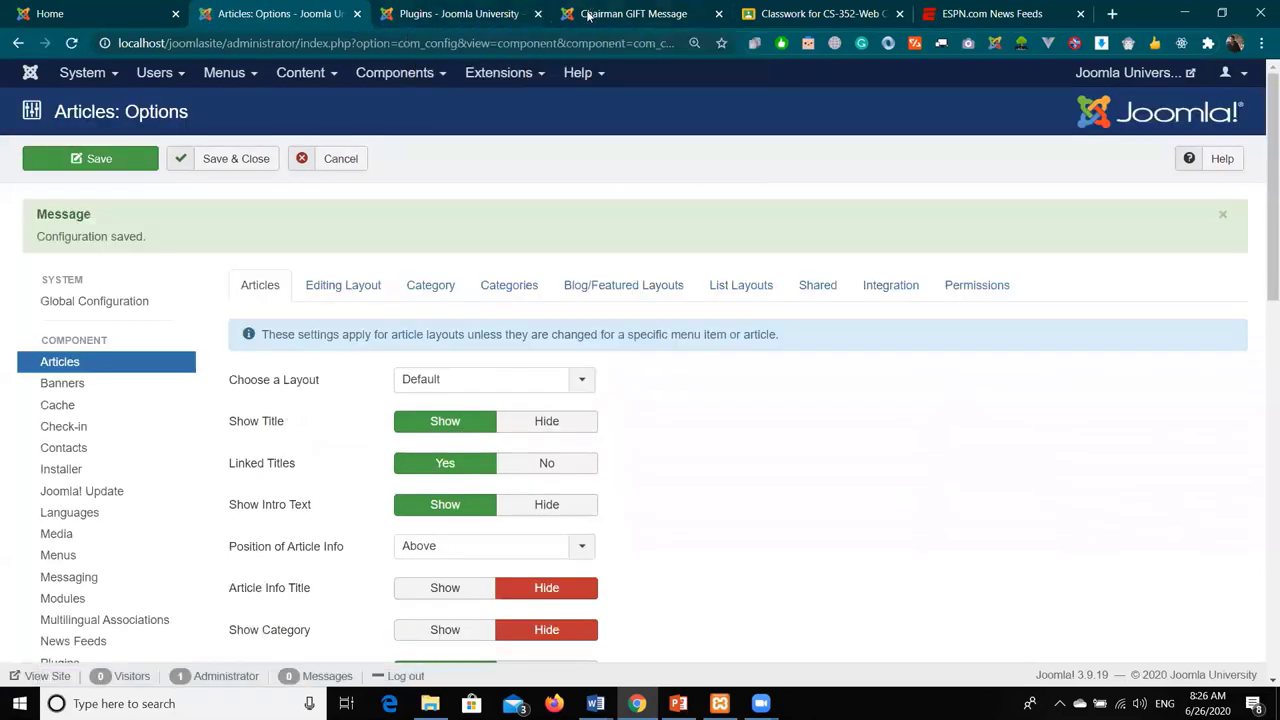
- Reload the Chairman's Message page and submit a Vote 5 rating
drag(588, 16, 405, 14)
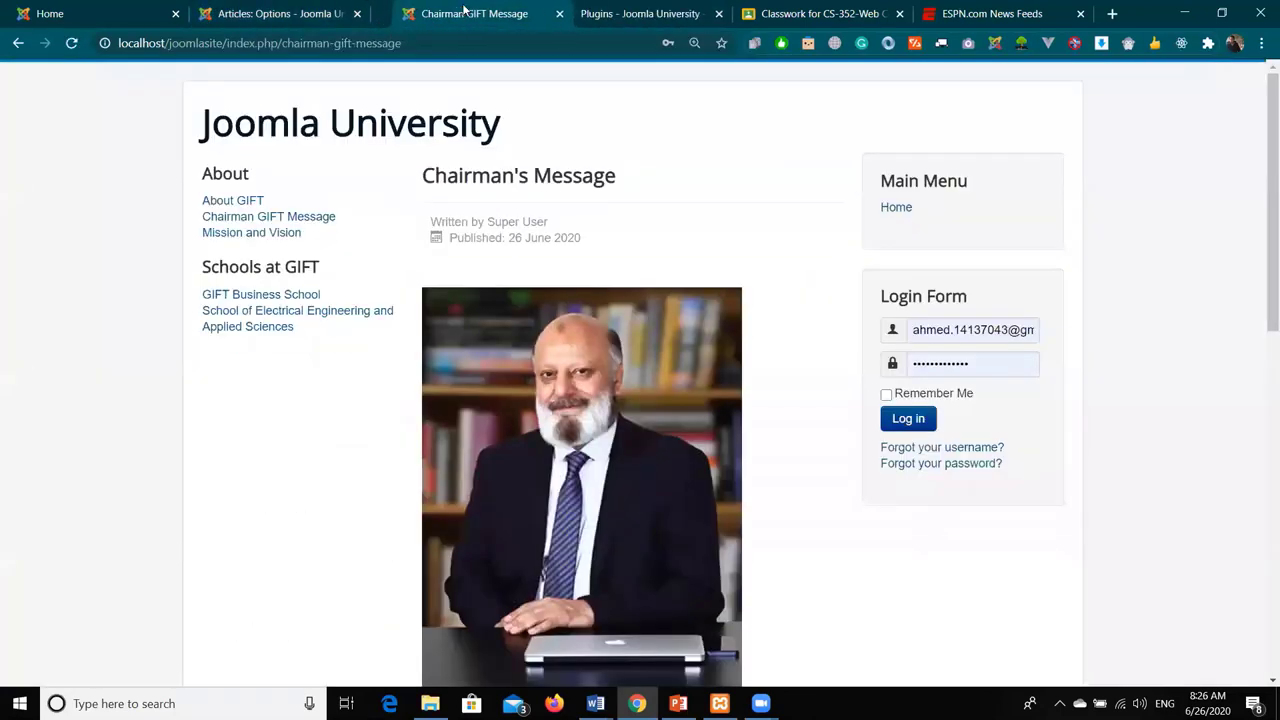
click(70, 44)
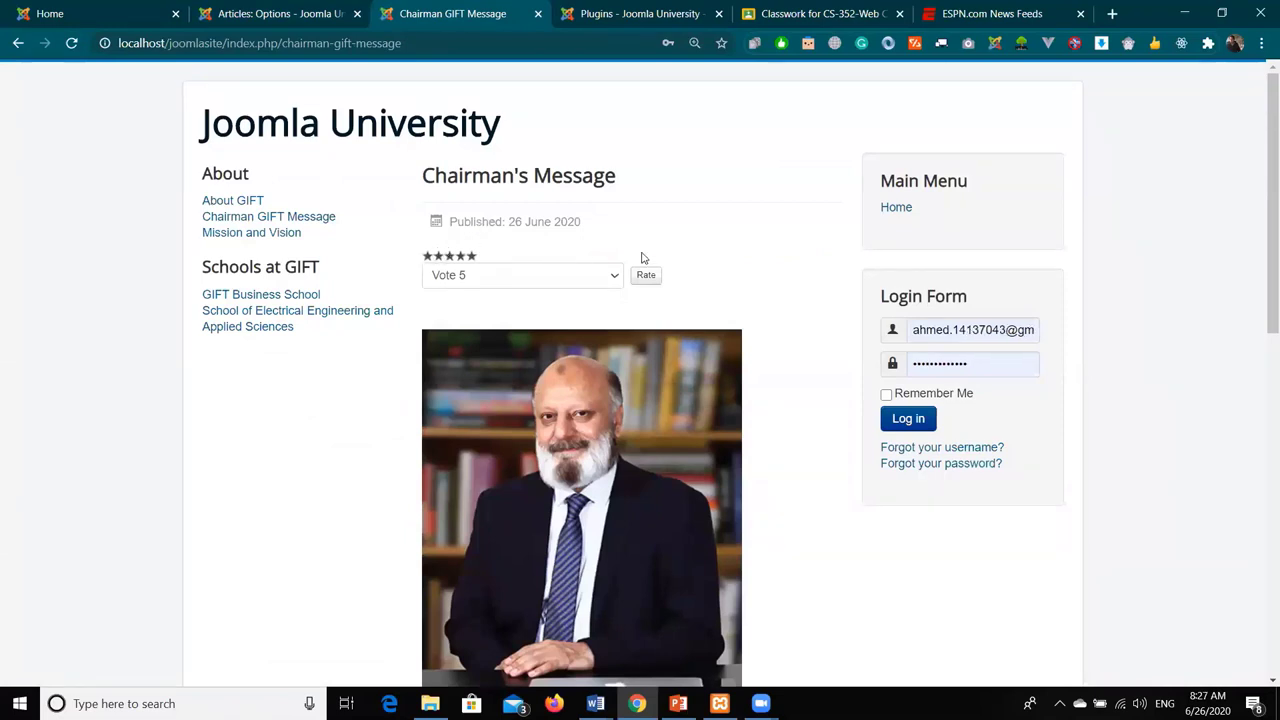
click(574, 275)
click(556, 325)
click(558, 280)
click(551, 341)
click(546, 277)
click(549, 355)
click(643, 282)
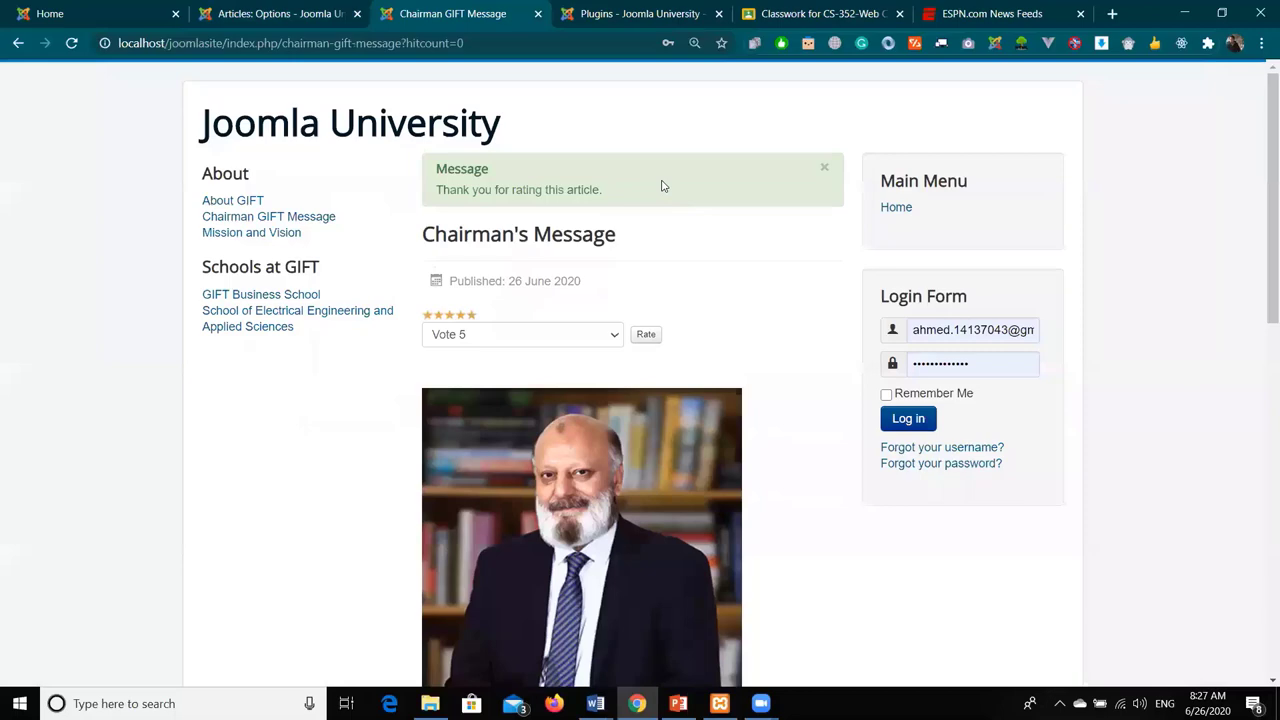
- Set Show Voting back to Hide and Save & Close the article options
click(275, 14)
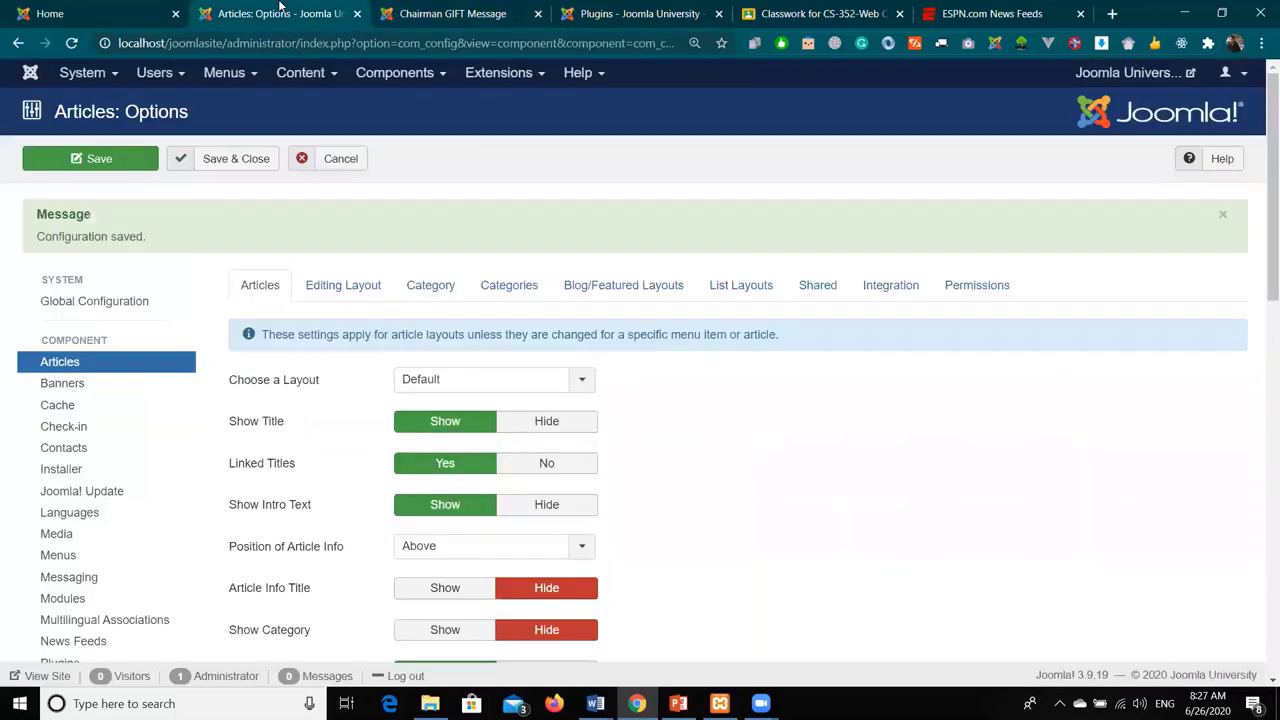
scroll(660, 350, down, 3)
scroll(666, 350, down, 5)
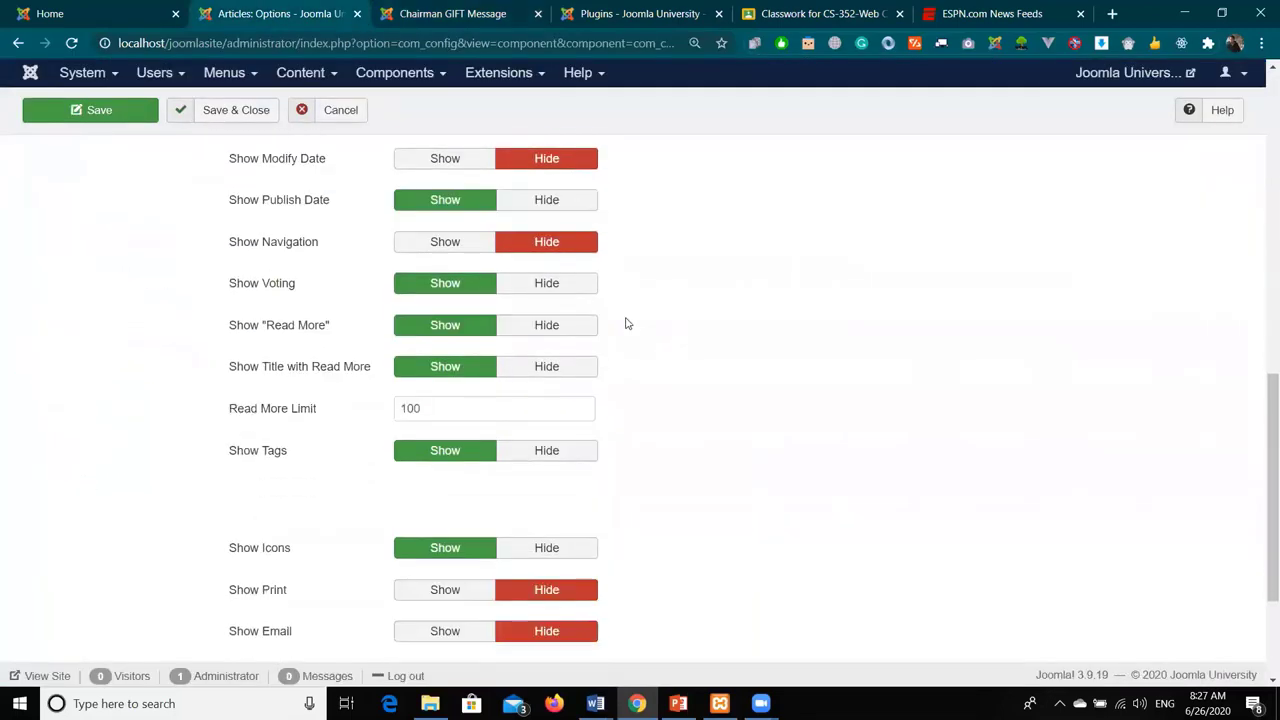
click(548, 285)
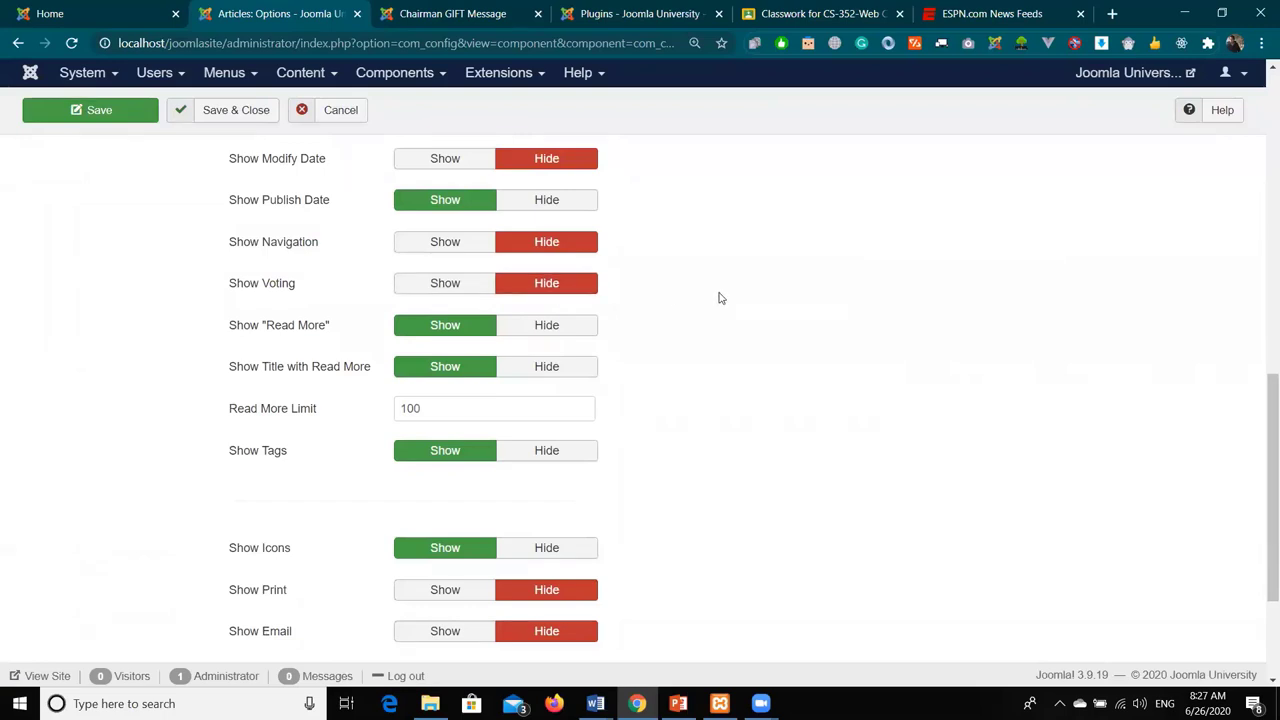
drag(329, 336, 307, 337)
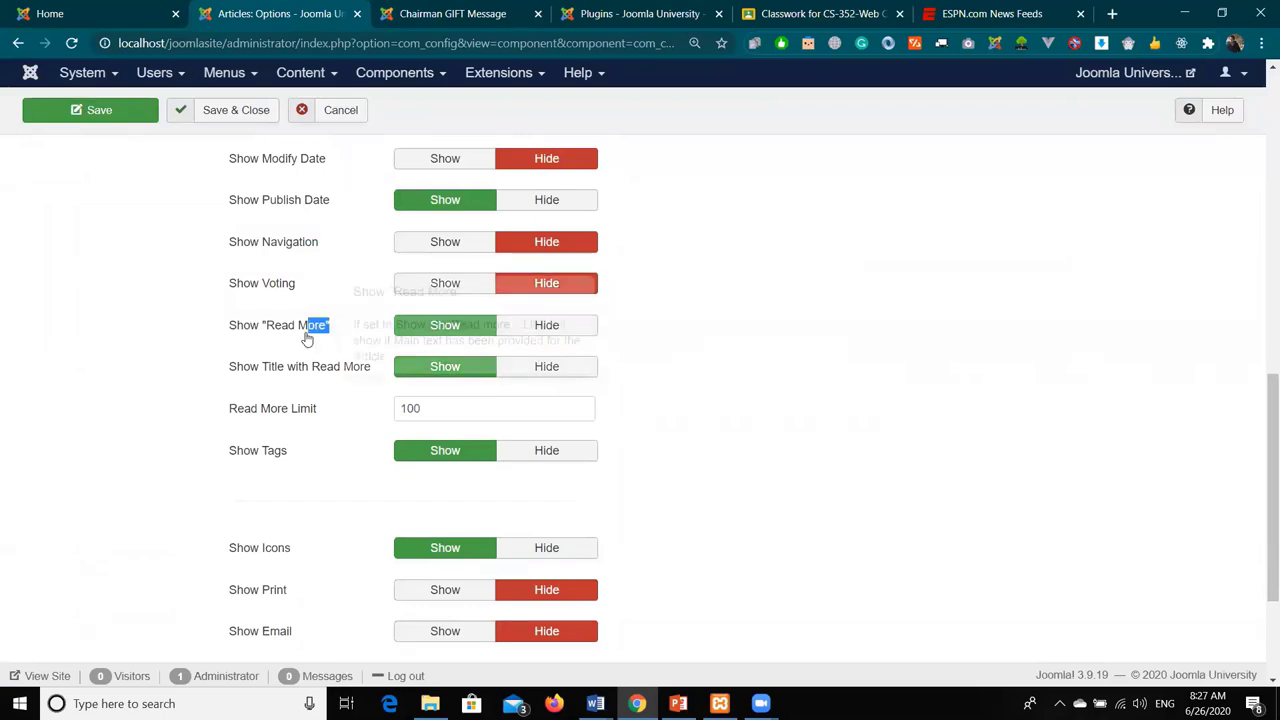
click(218, 331)
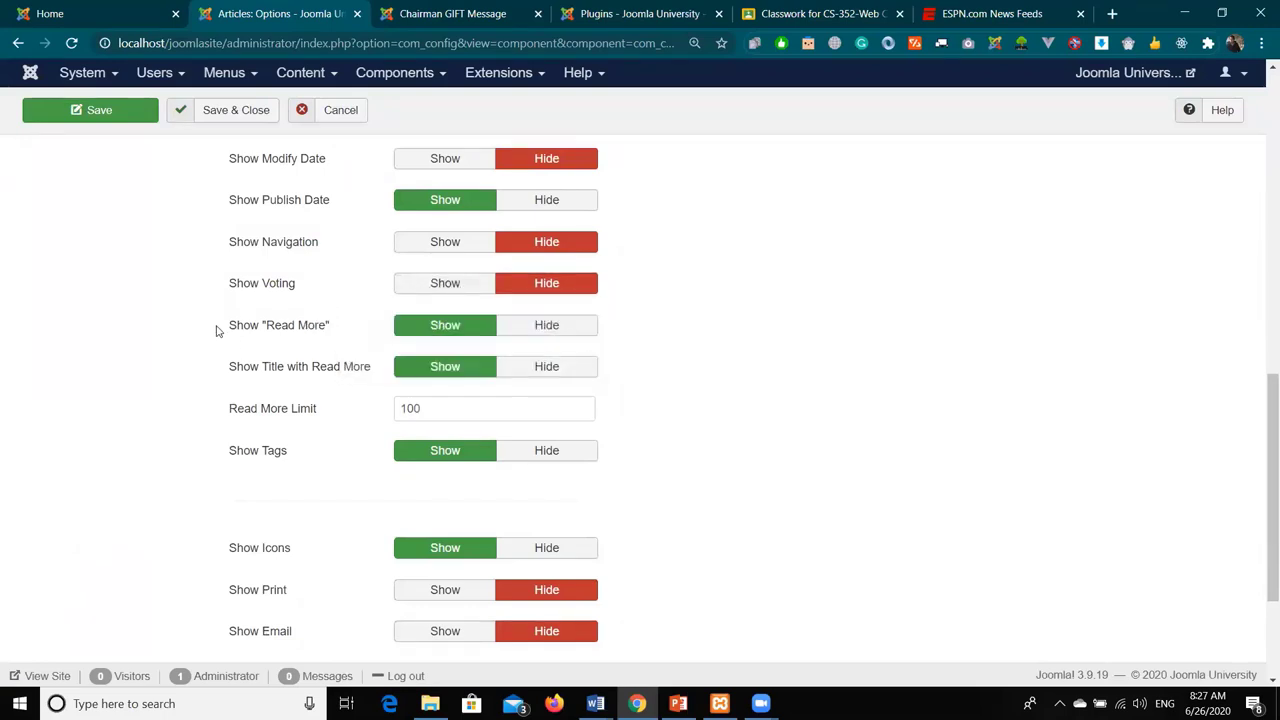
scroll(217, 331, down, 1)
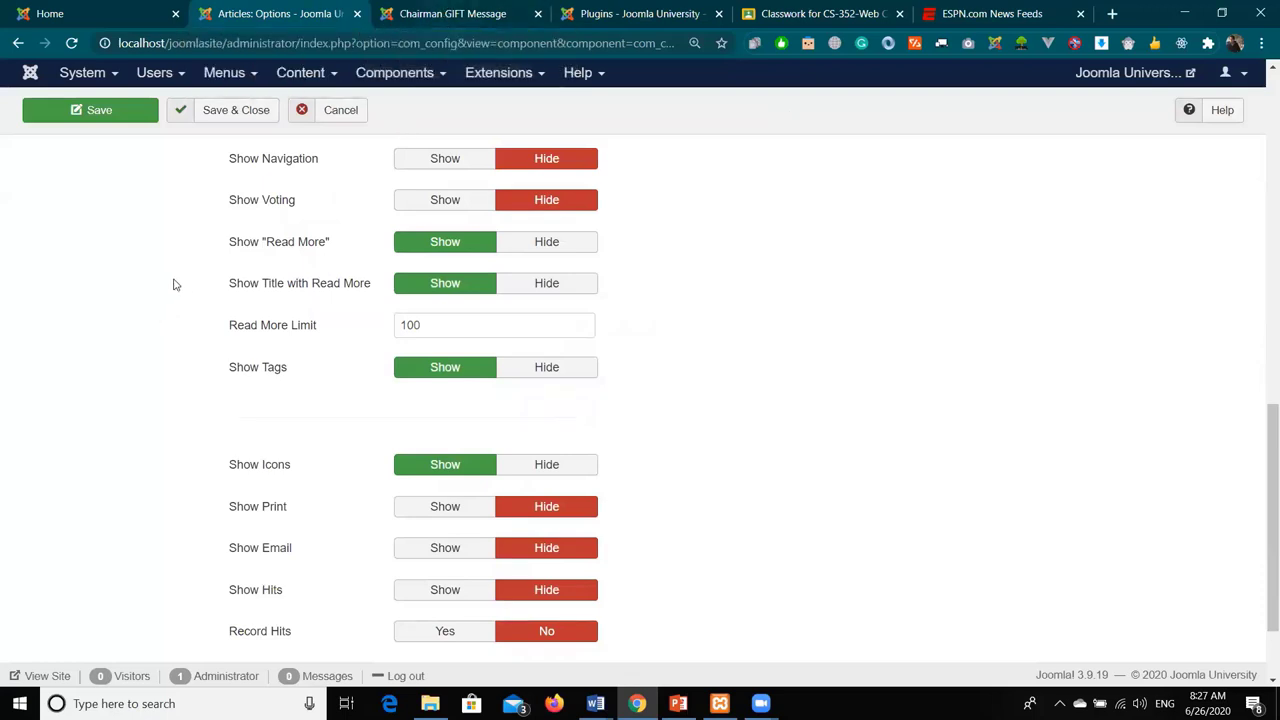
mouse_move(262, 292)
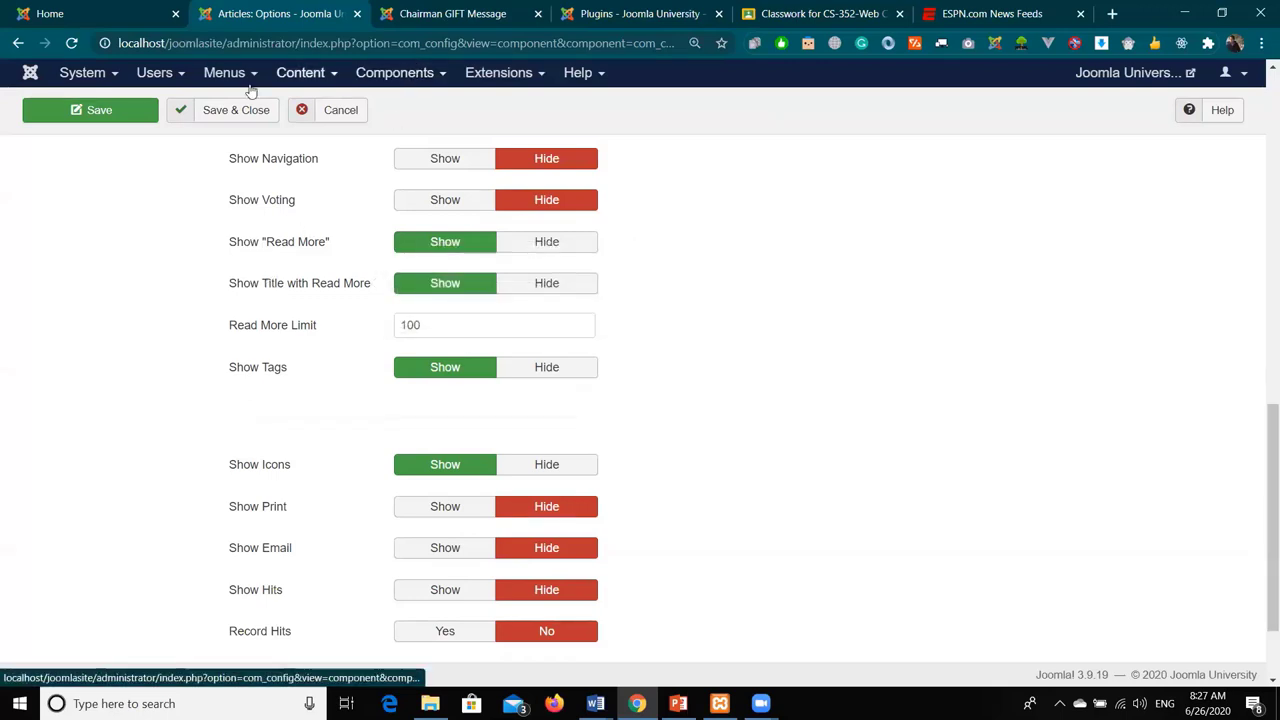
middle_click(302, 78)
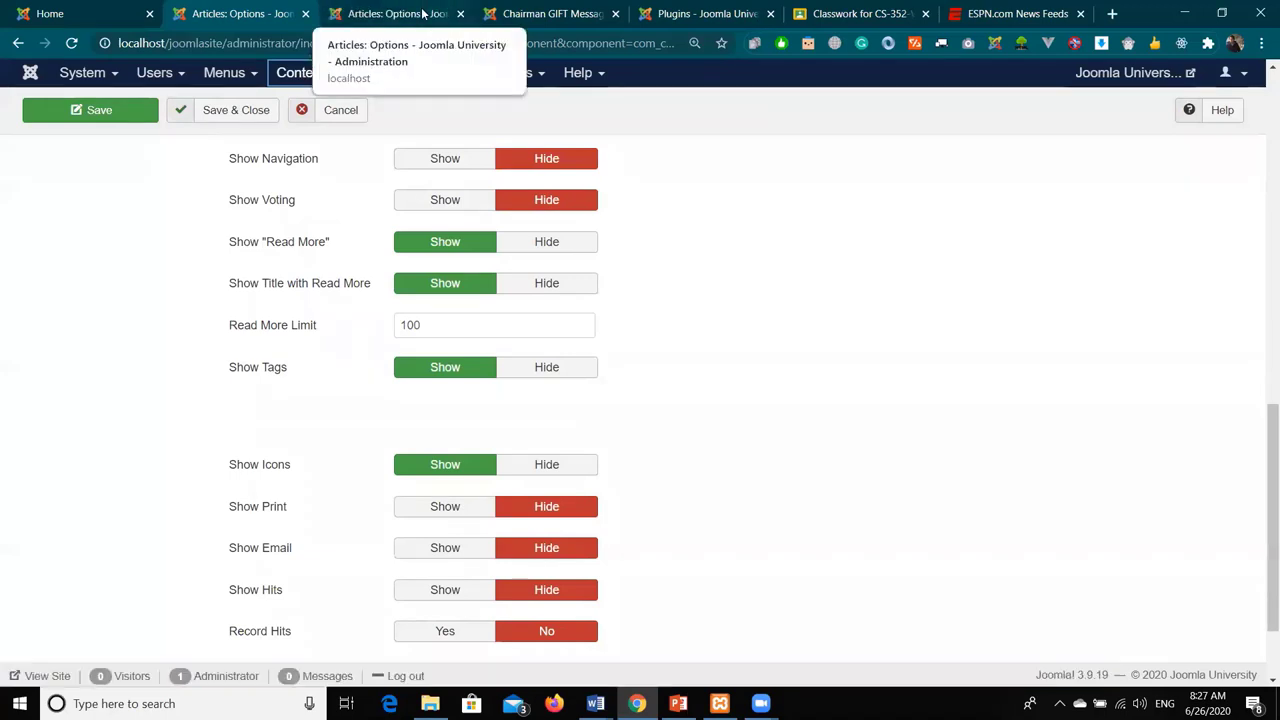
click(422, 12)
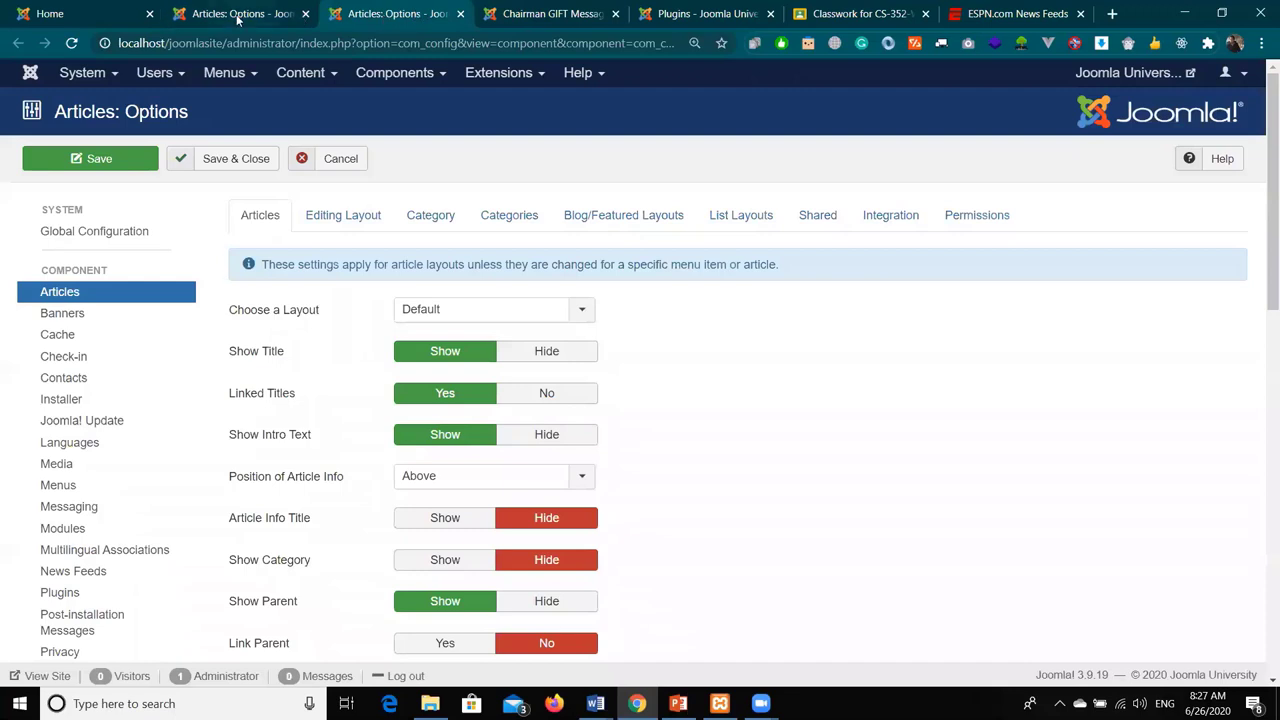
click(281, 13)
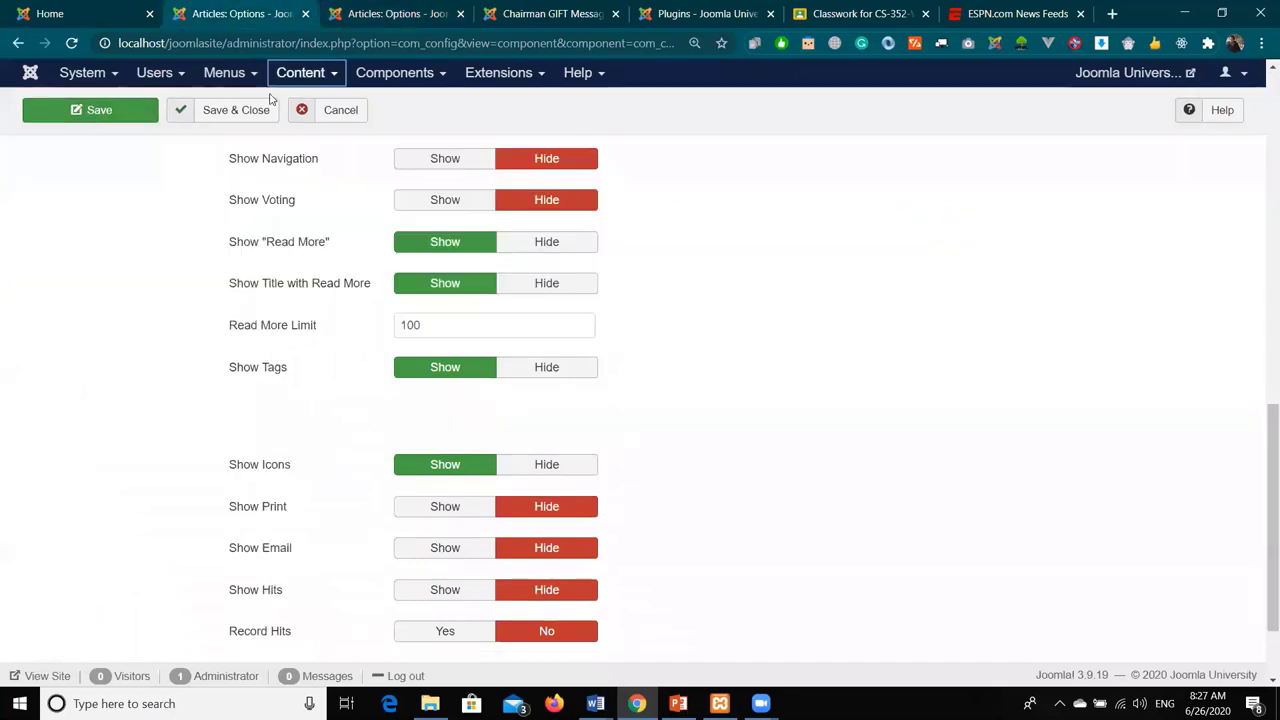
click(216, 110)
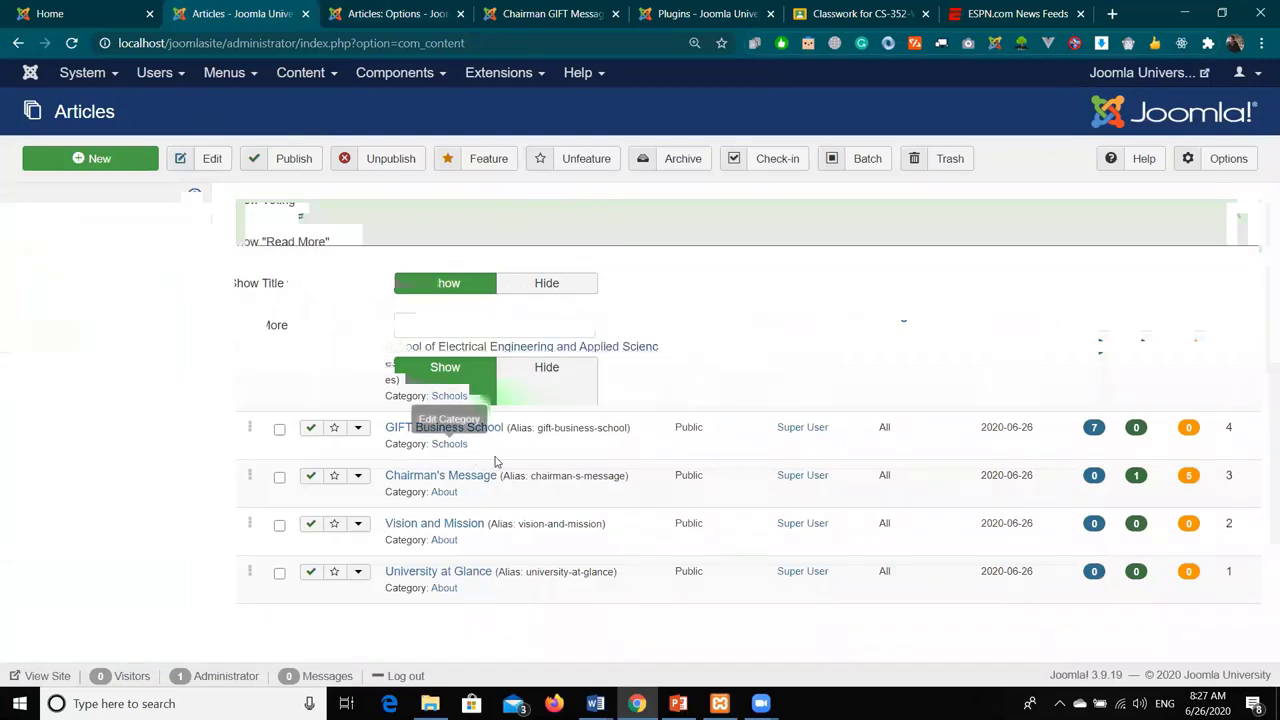
- Insert a Read More break after the Chairman's Message first paragraph and Save & Close
click(464, 484)
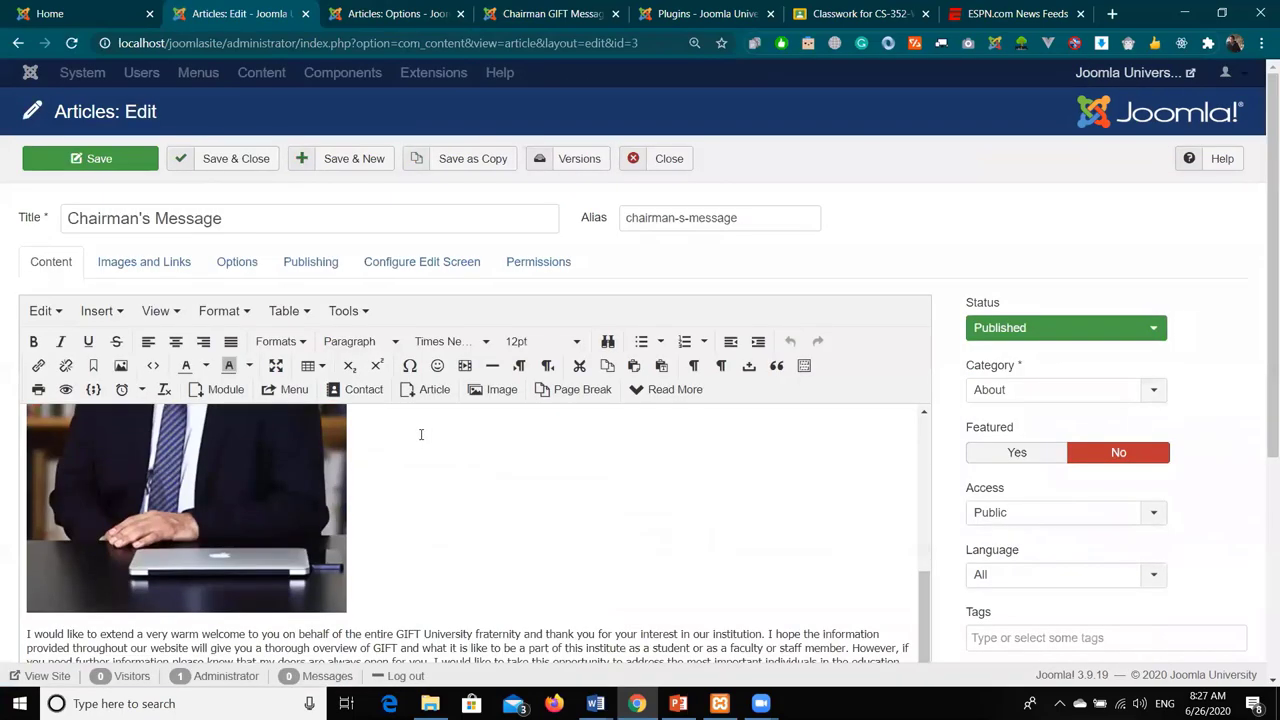
scroll(420, 438, down, 3)
click(537, 591)
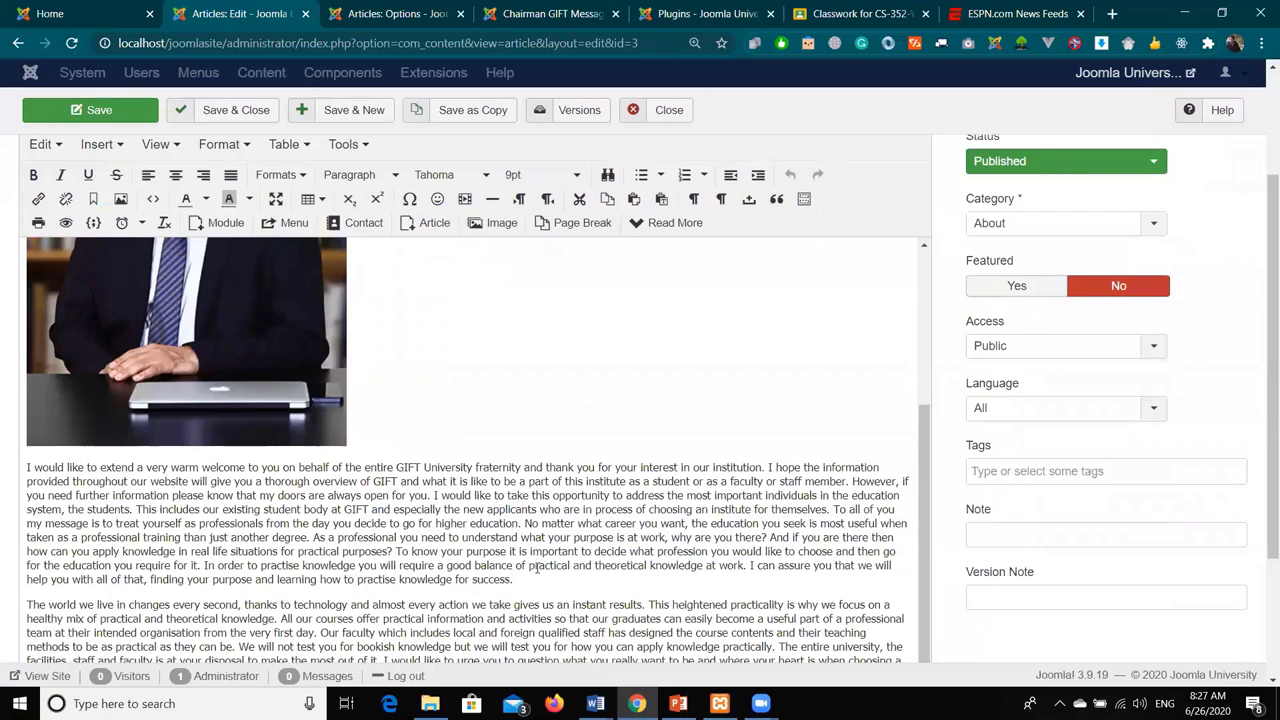
key(Return)
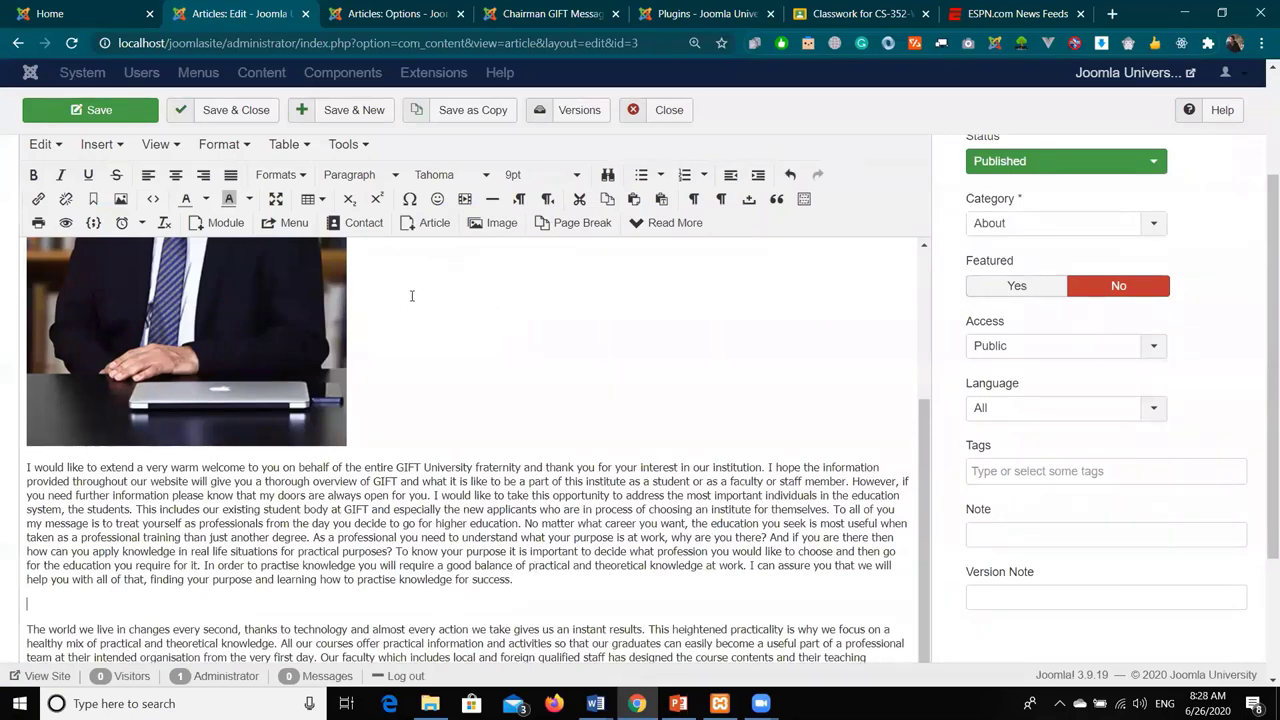
click(667, 222)
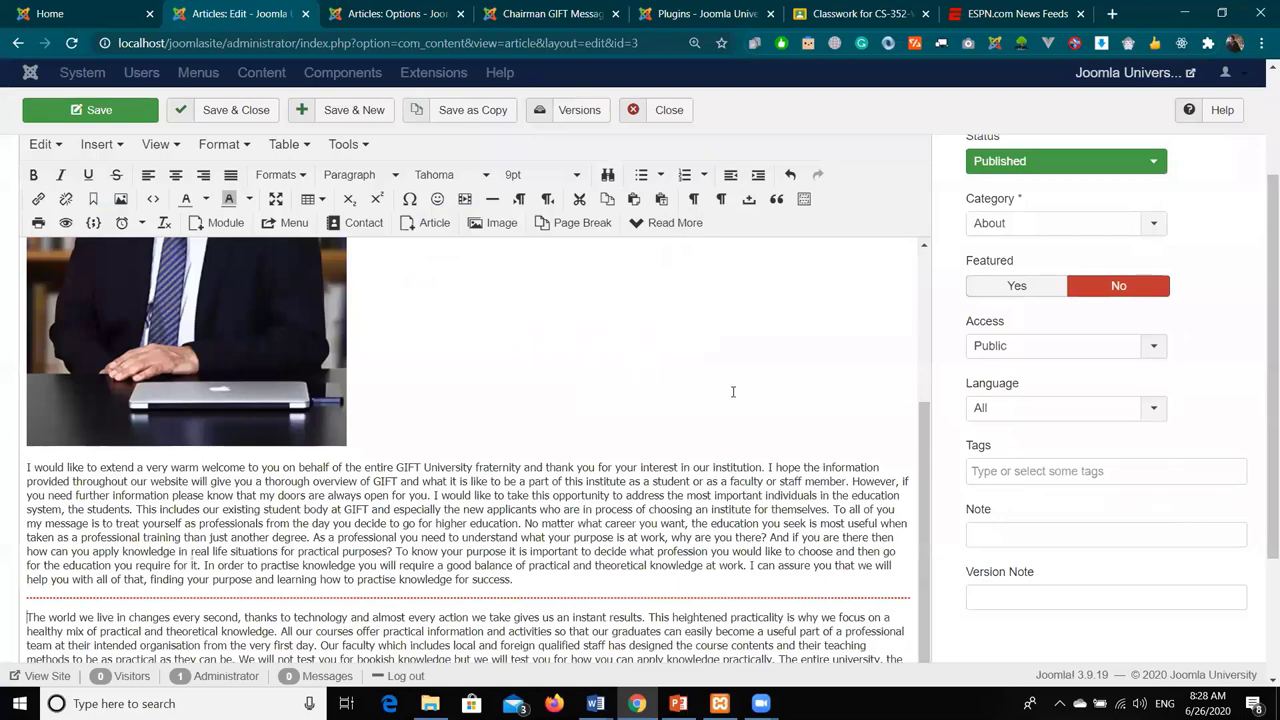
scroll(732, 391, up, 6)
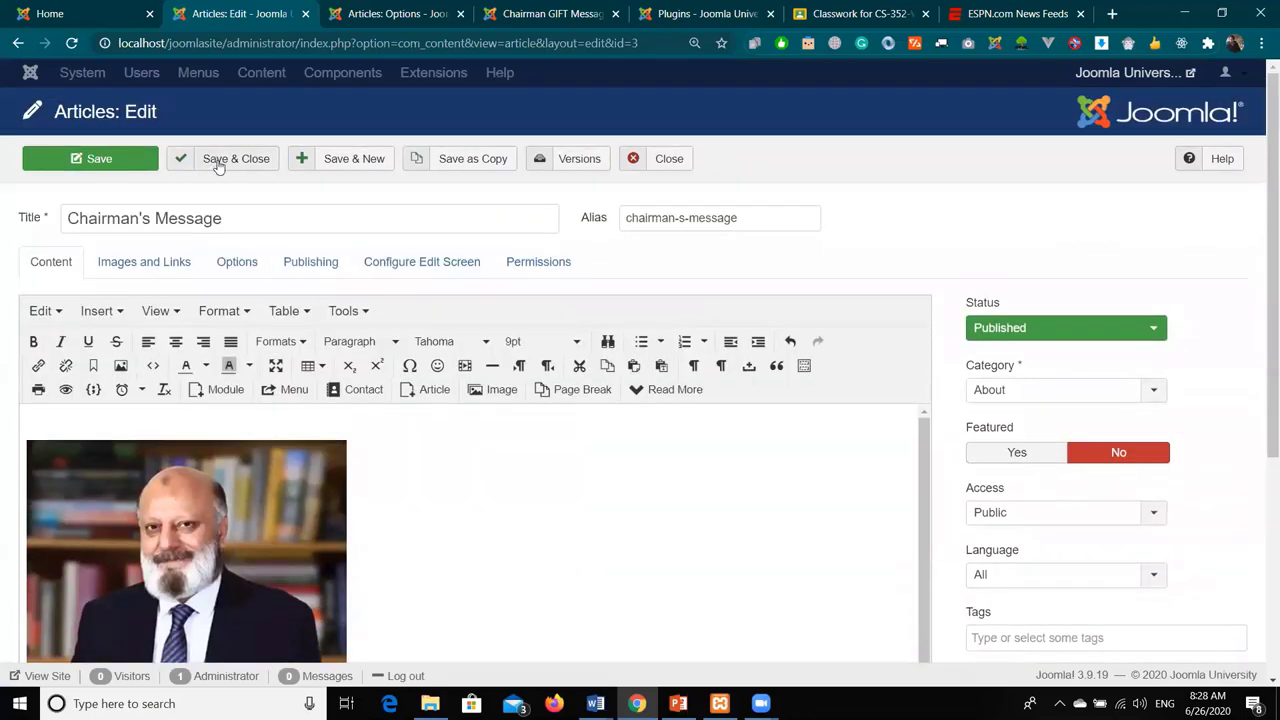
click(251, 167)
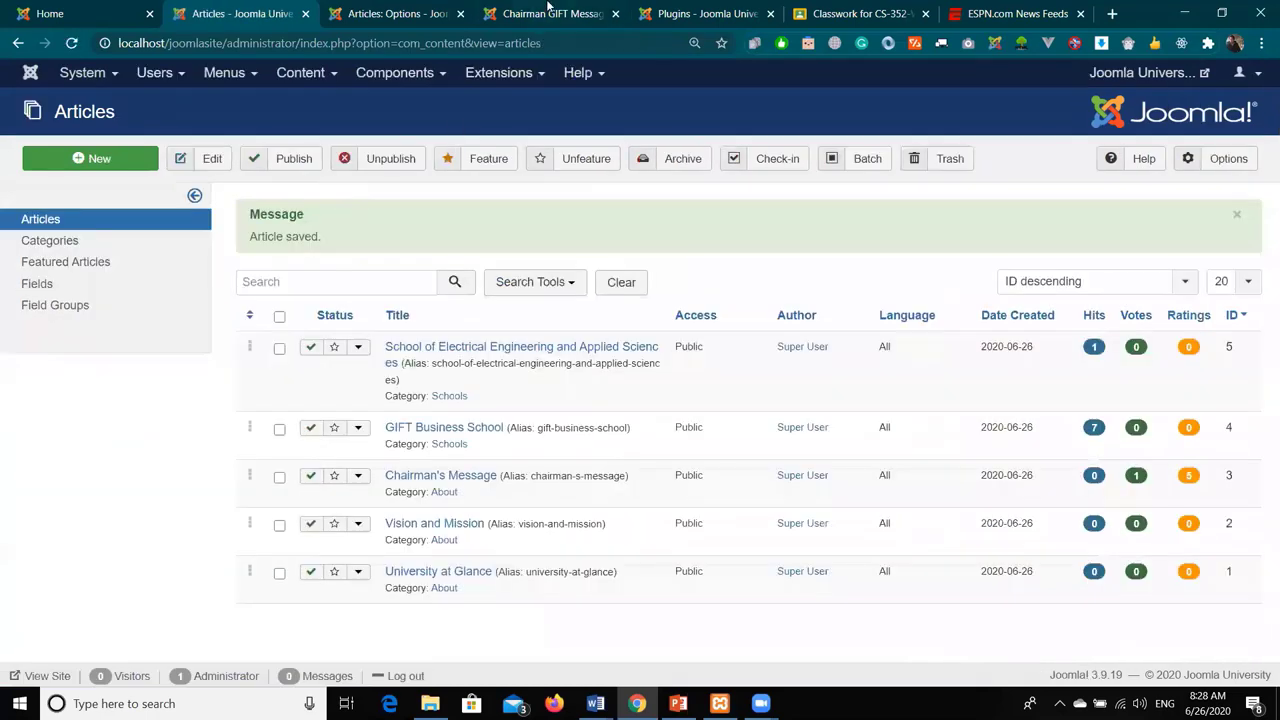
click(548, 12)
- Reload the live Chairman's Message page, then reopen the article from the Articles list
click(72, 43)
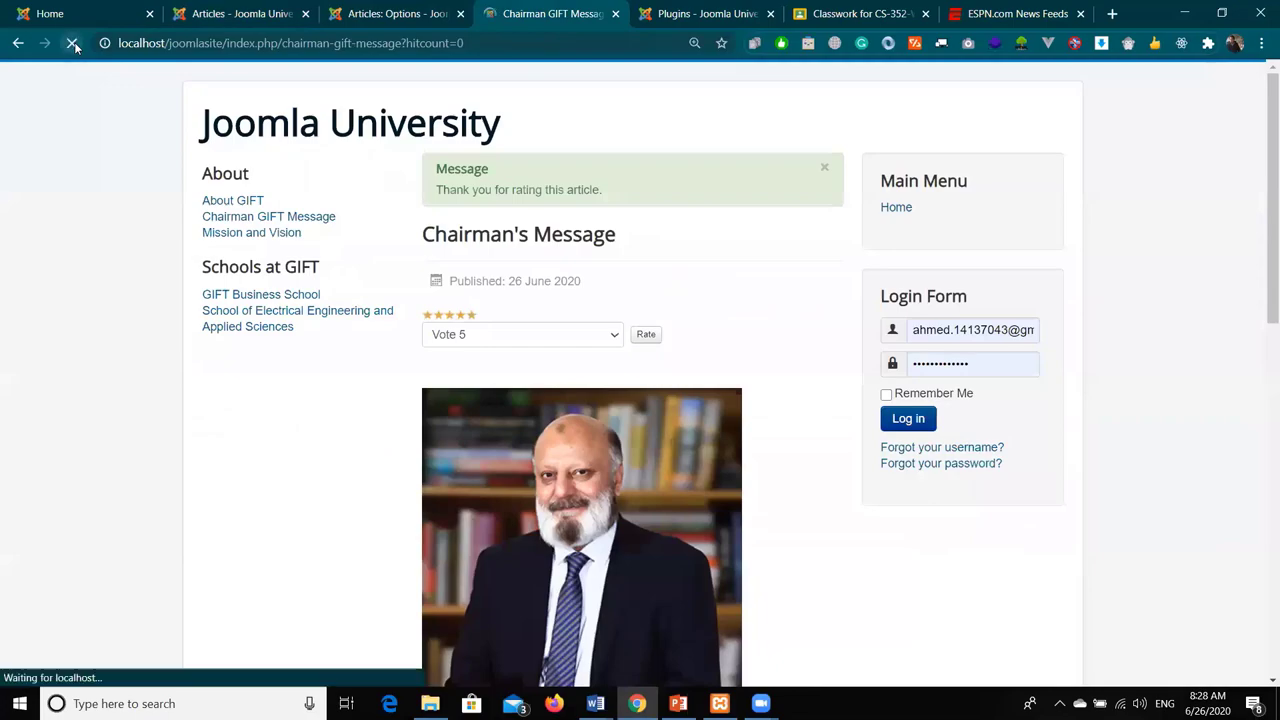
scroll(463, 160, down, 5)
scroll(463, 160, up, 3)
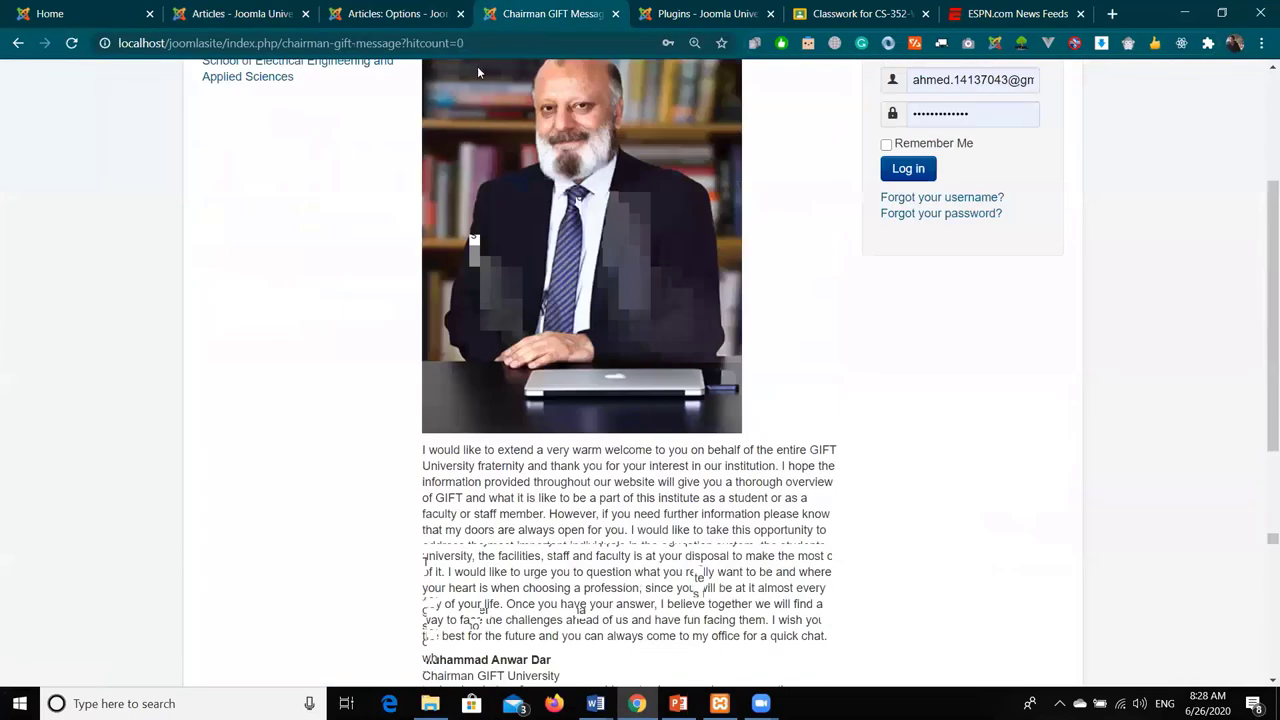
key(ctrl+shift+Tab)
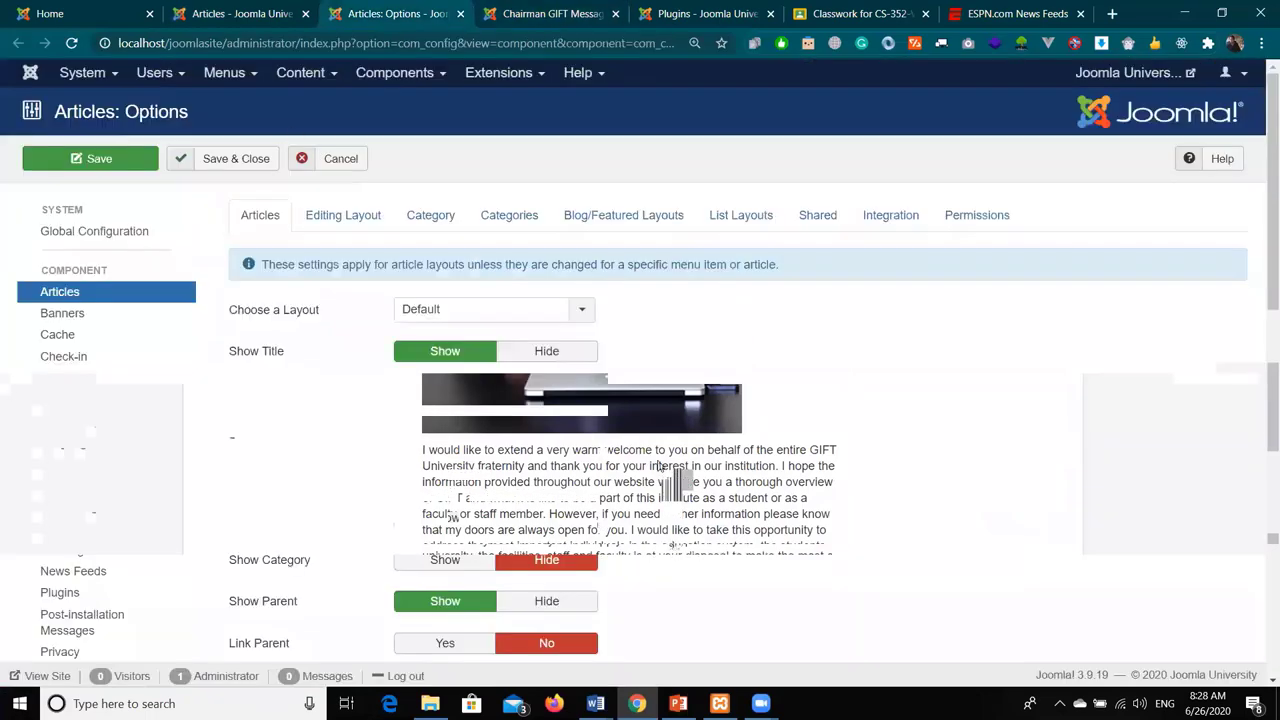
key(ctrl+shift+Tab)
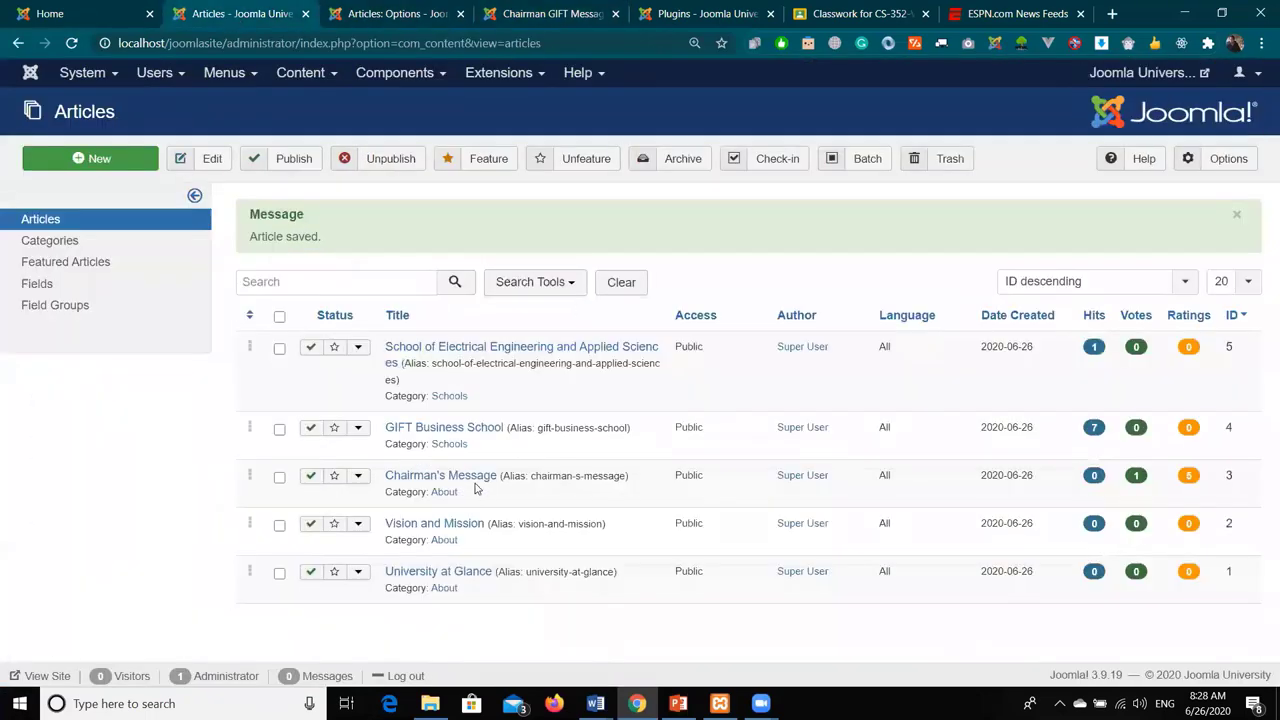
click(460, 480)
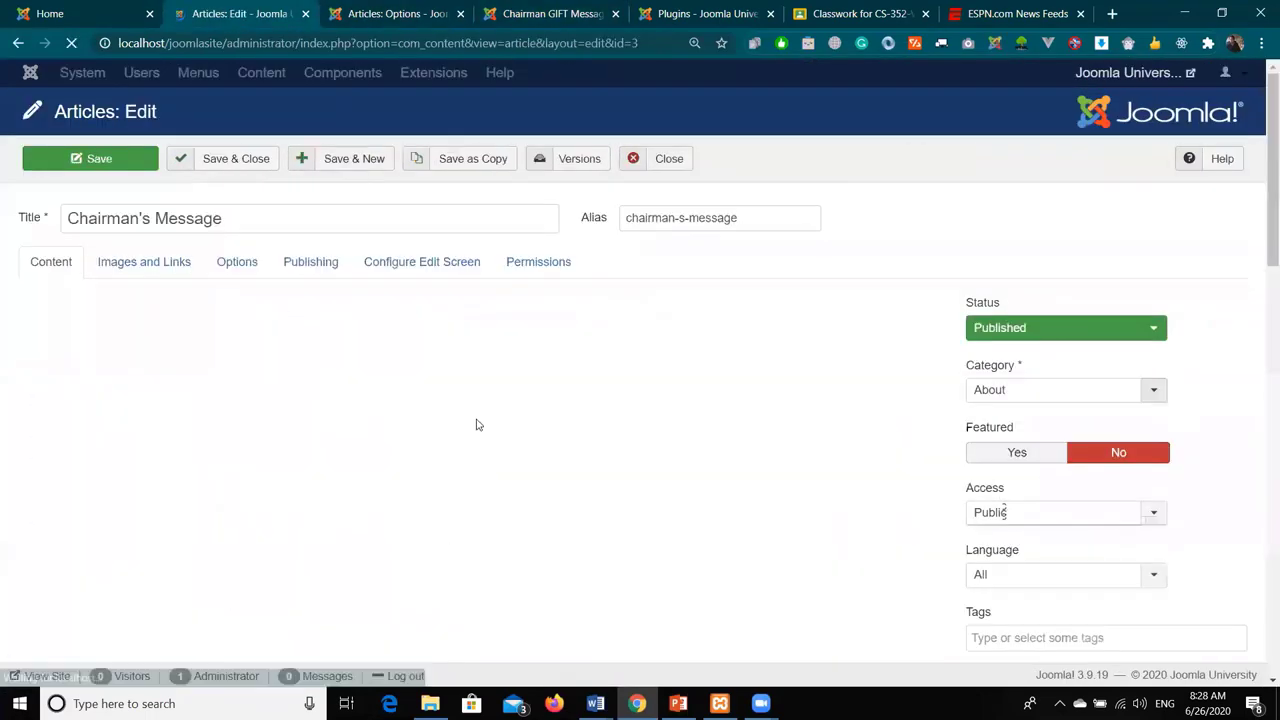
- Scroll through the Chairman's Message text and photo in the TinyMCE editor, then save
scroll(388, 505, down, 5)
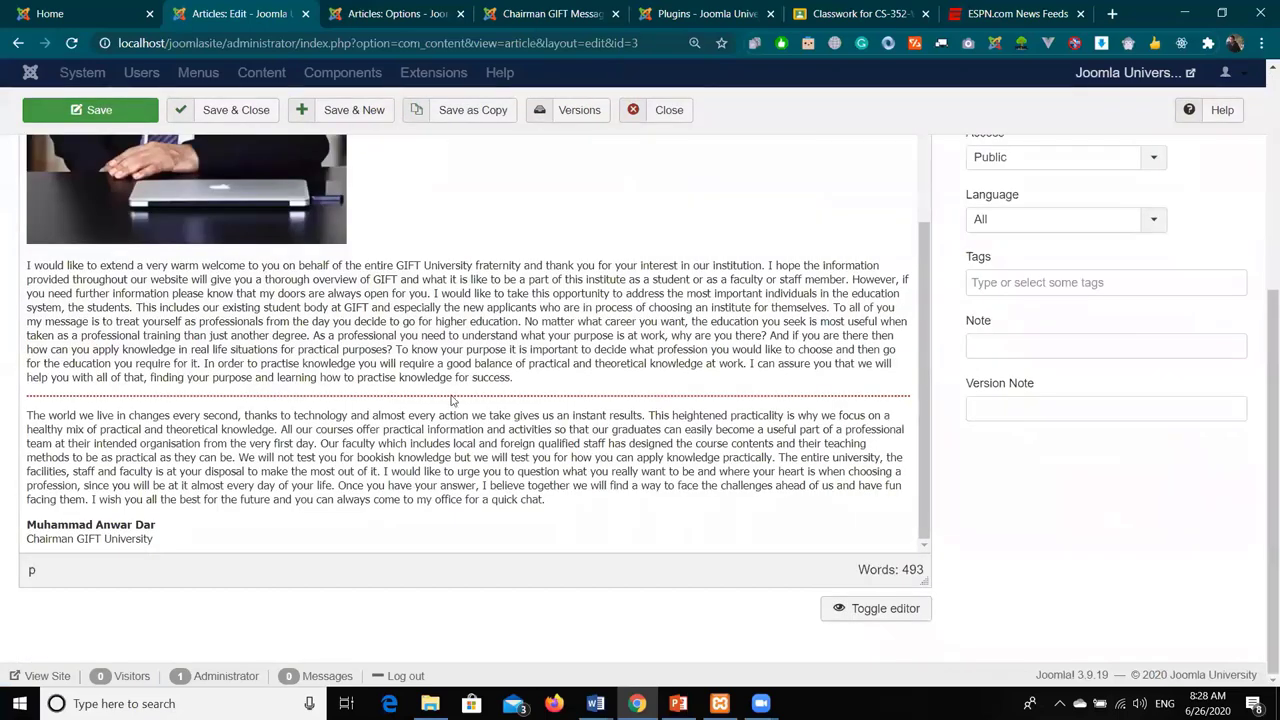
scroll(453, 400, up, 1)
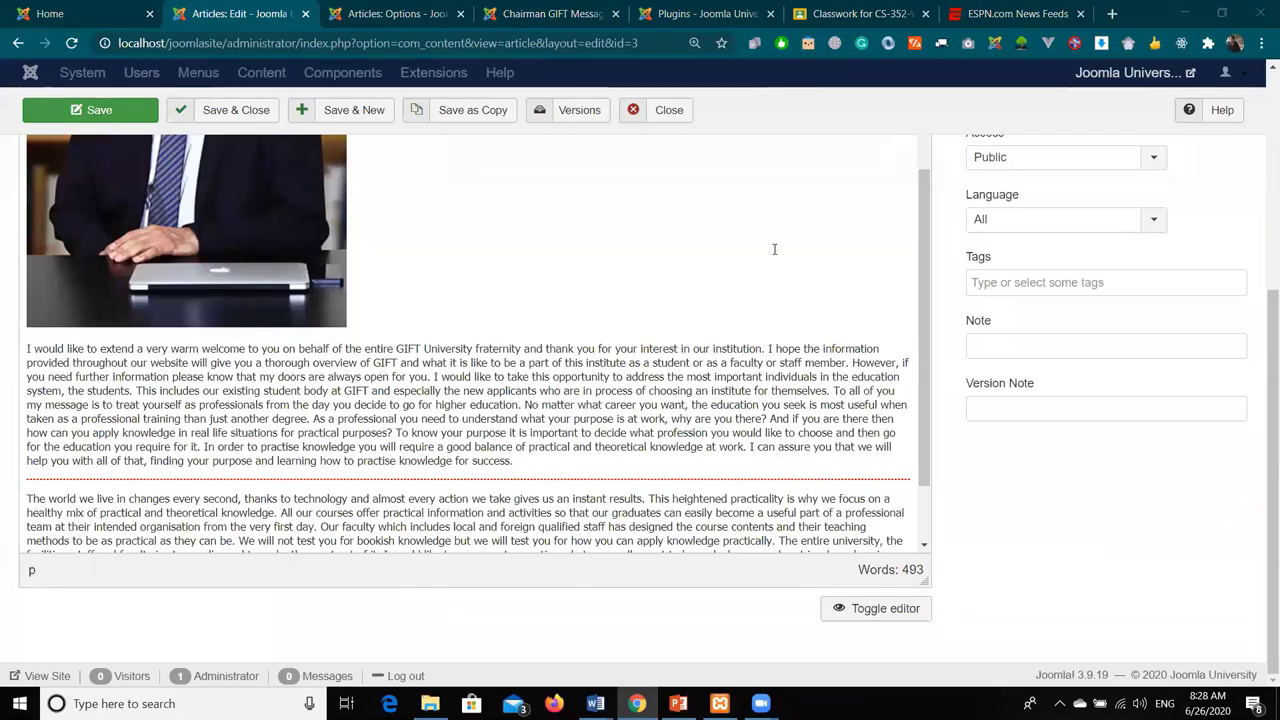
scroll(773, 246, up, 2)
scroll(773, 246, up, 2)
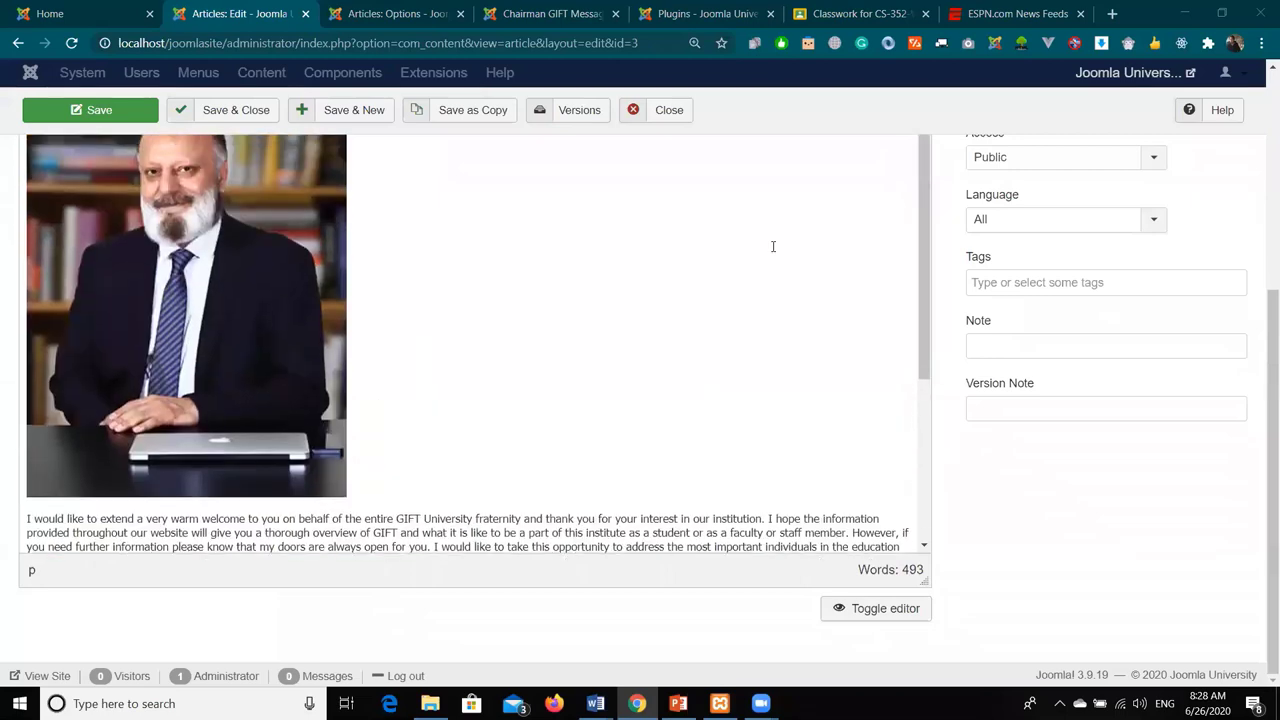
scroll(782, 225, up, 4)
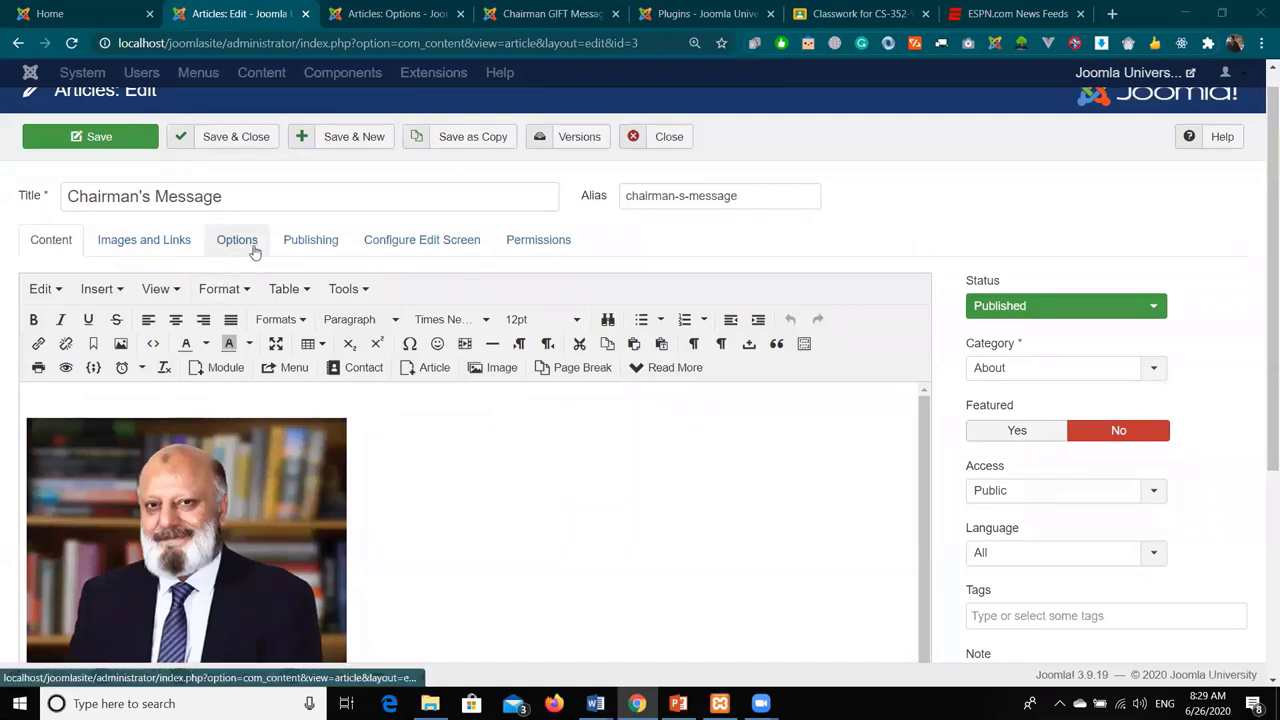
click(58, 140)
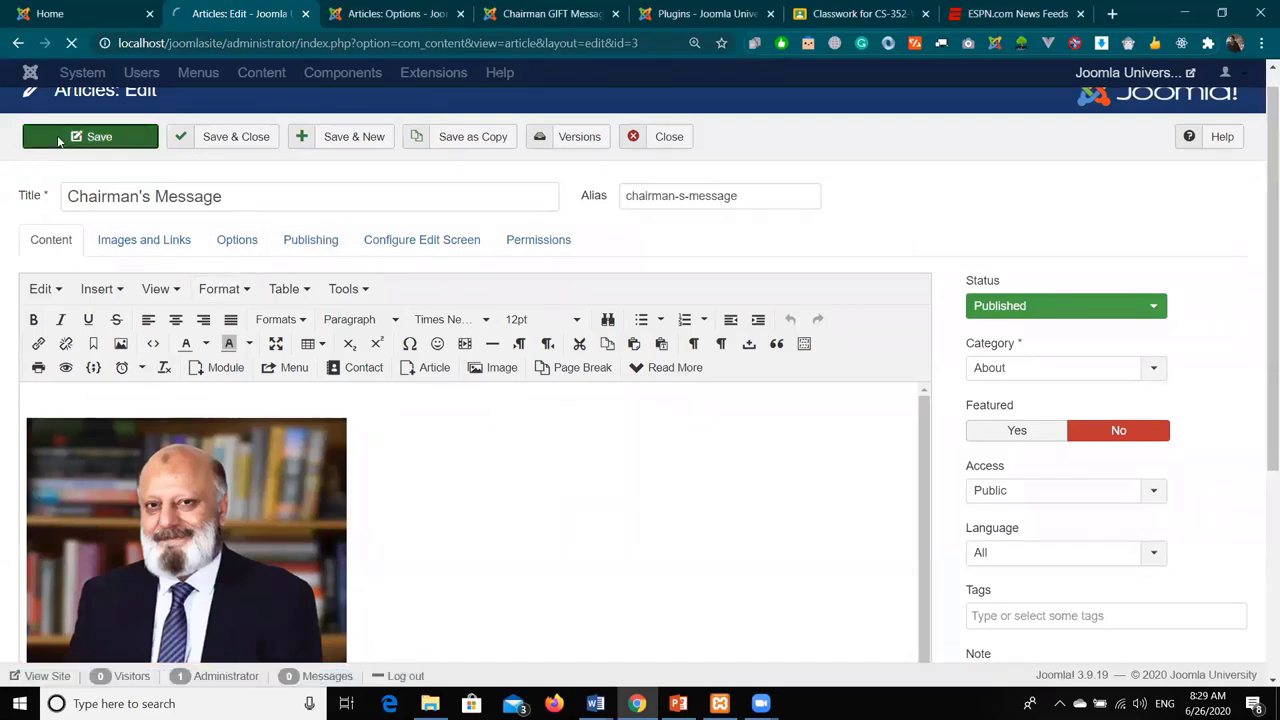
- Set Show Category to Show in Articles: Options and save
click(370, 13)
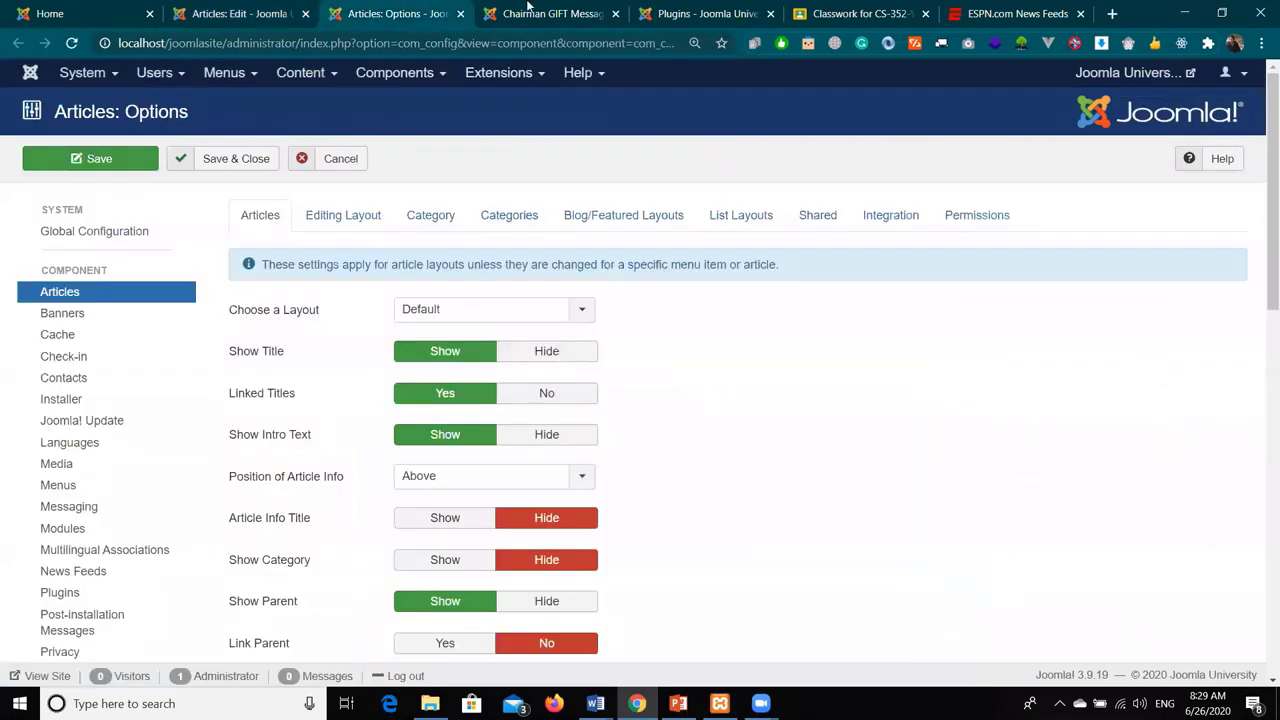
scroll(672, 395, down, 3)
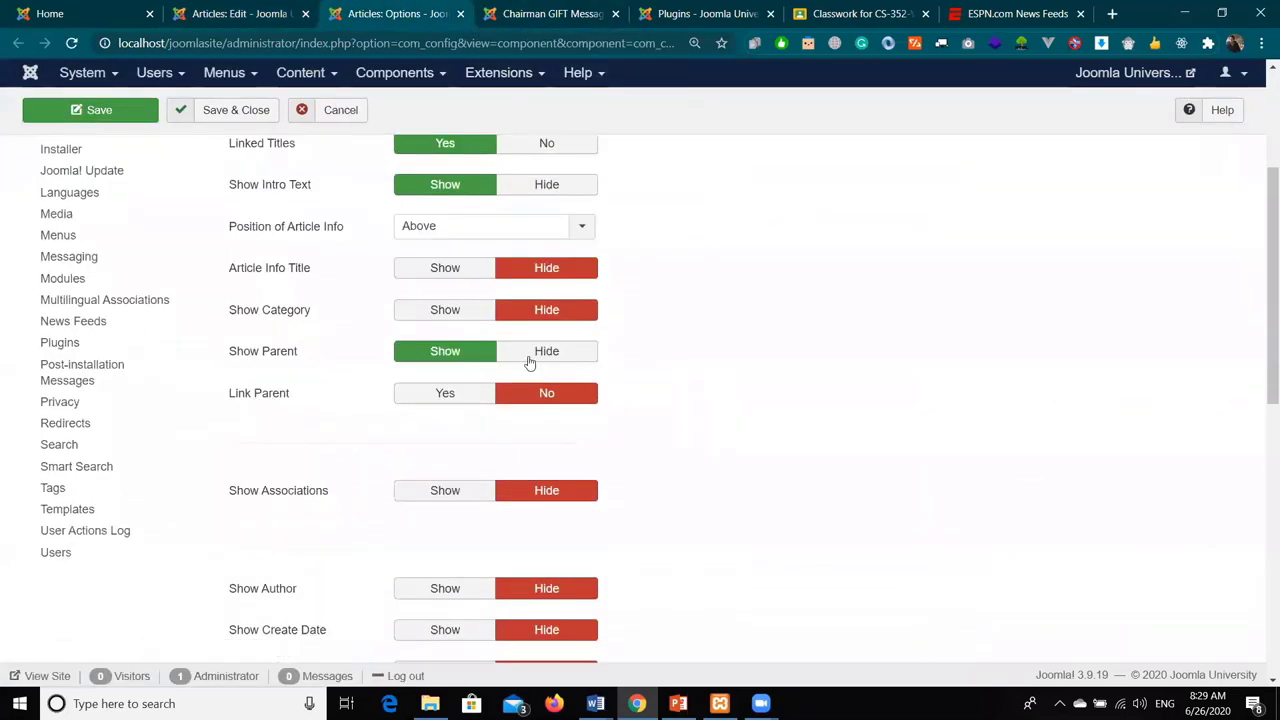
click(477, 314)
scroll(791, 426, up, 3)
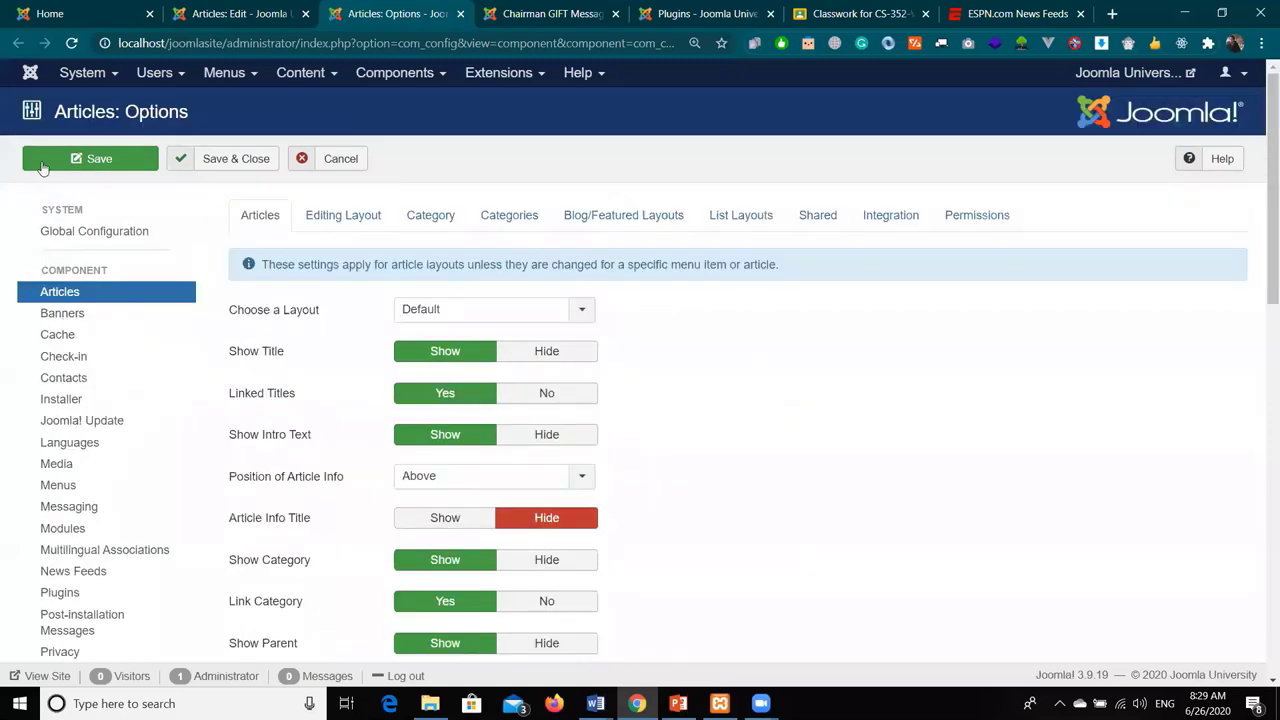
click(83, 158)
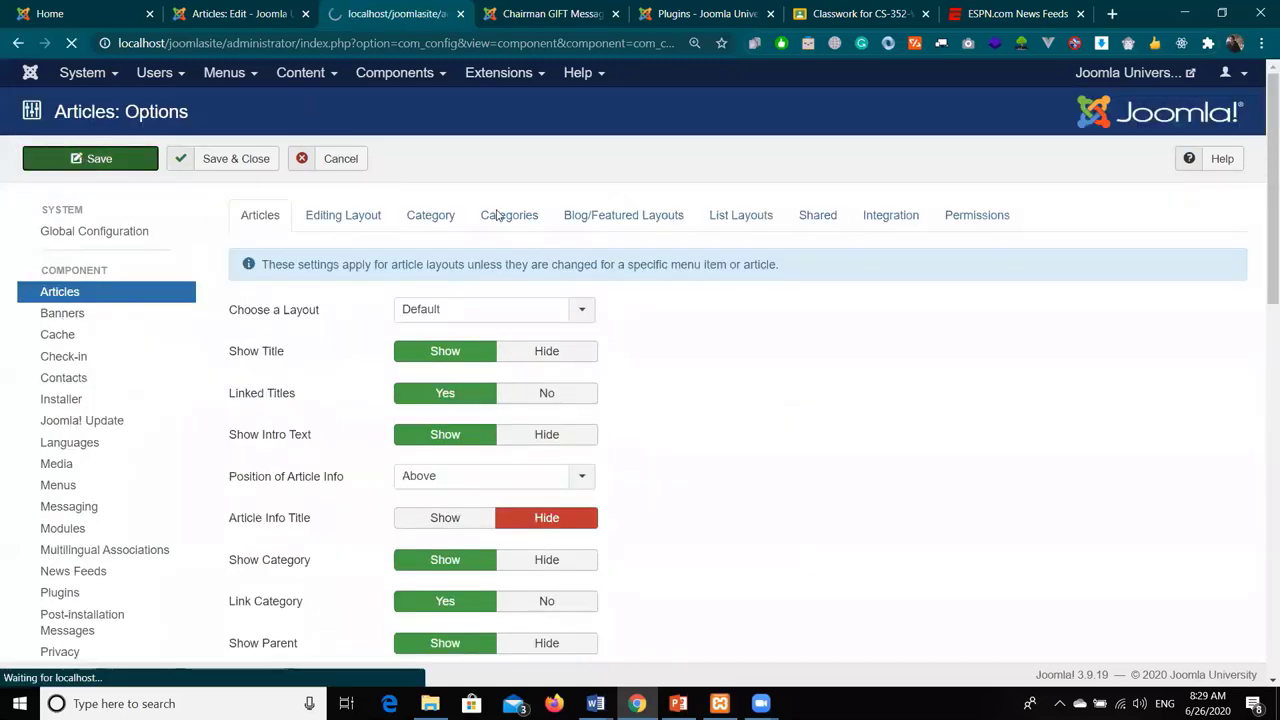
- Reload the site, open the About category and the Chairman's Message article to check Category: About
click(520, 13)
scroll(34, 129, up, 3)
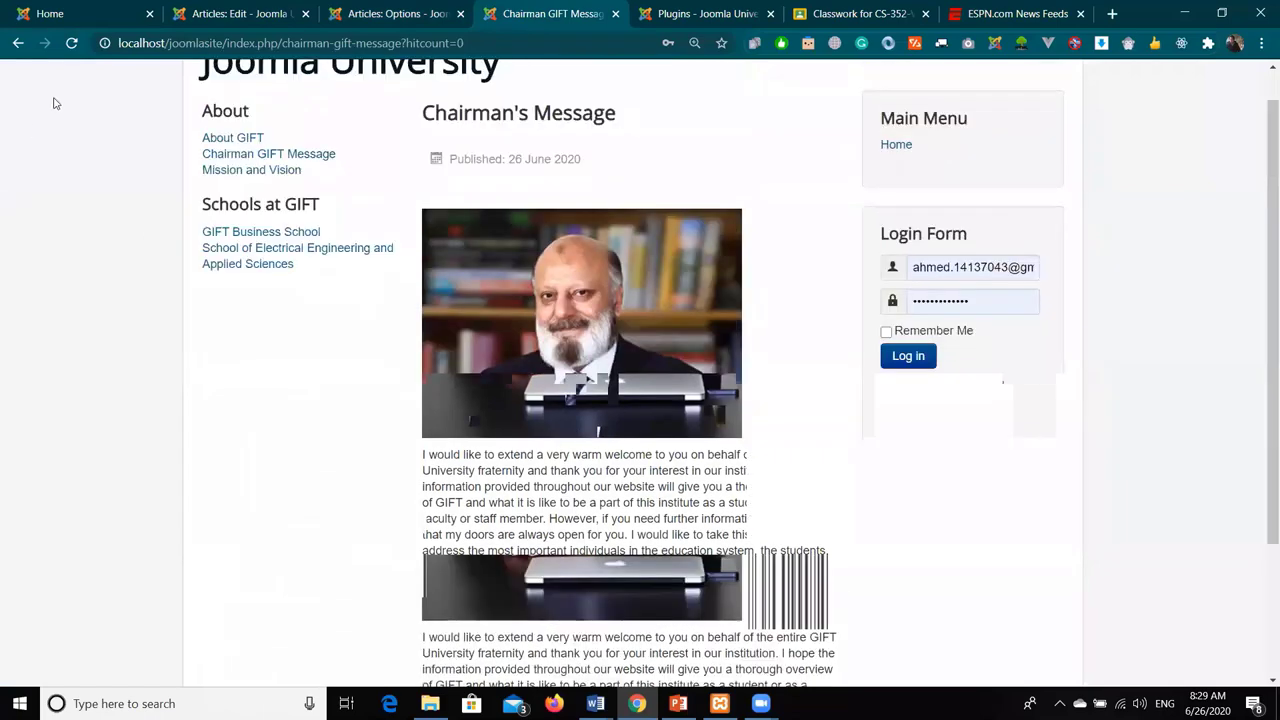
click(72, 43)
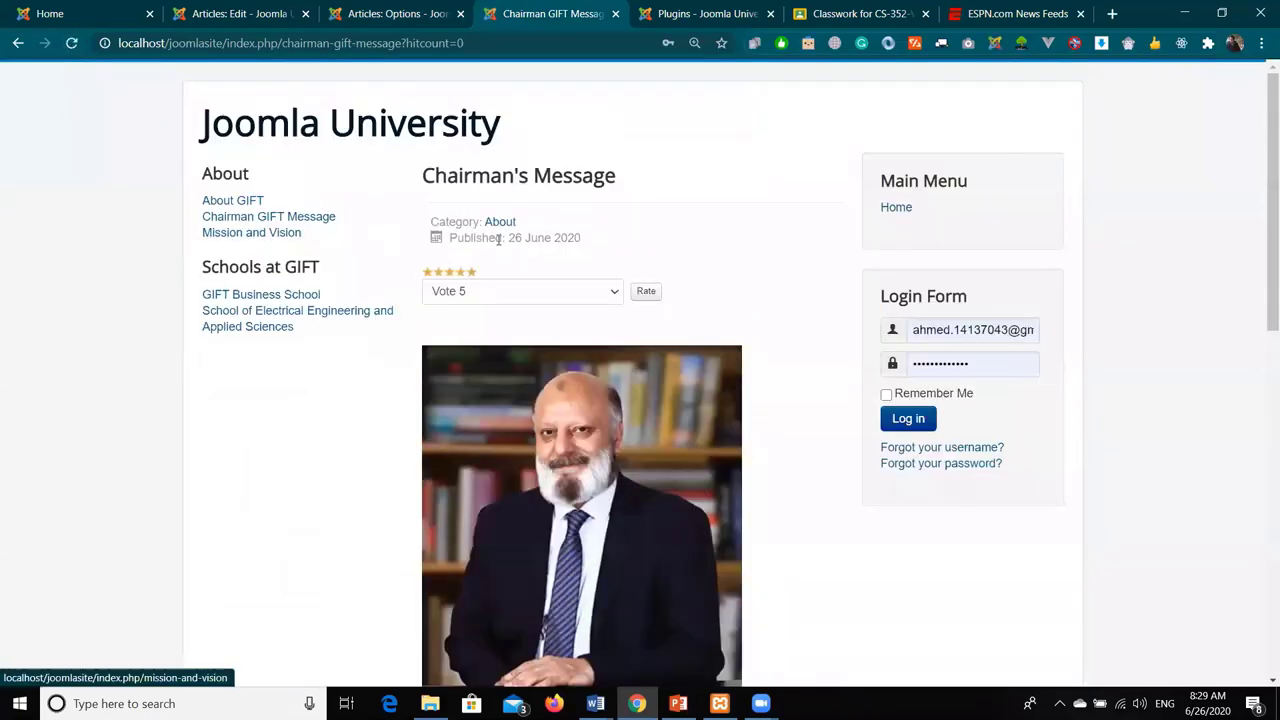
click(500, 222)
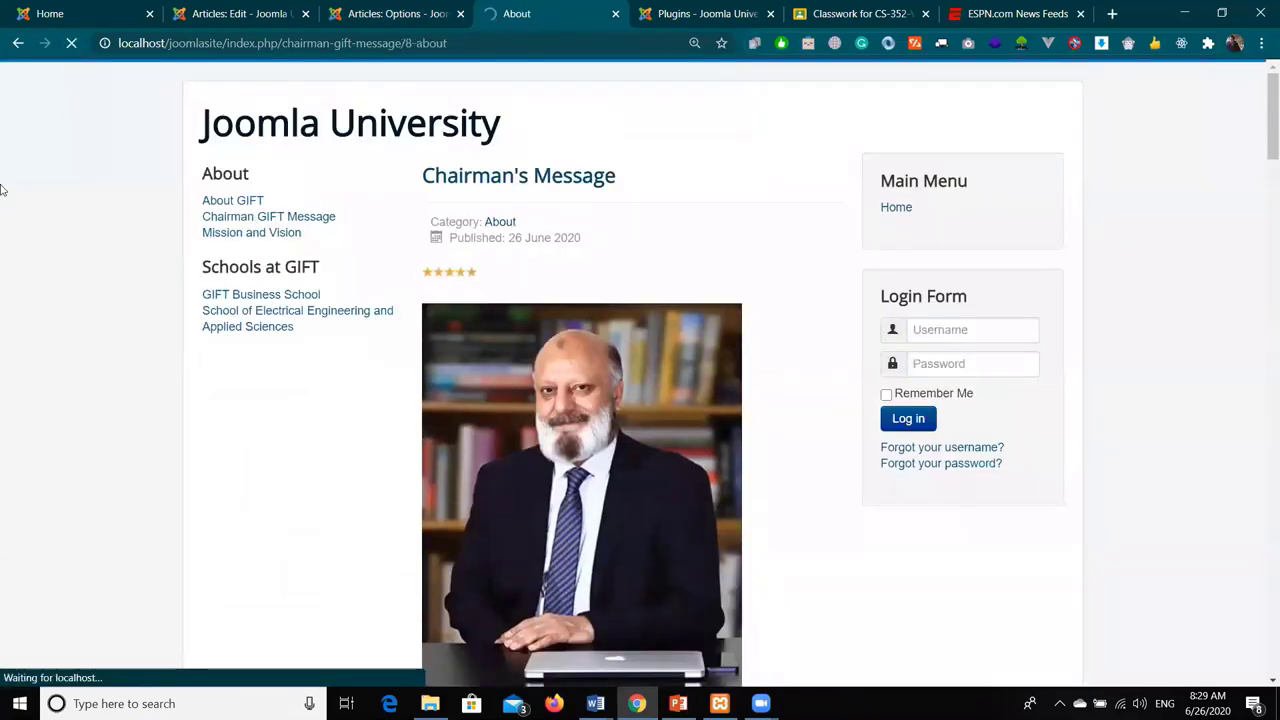
scroll(200, 208, down, 5)
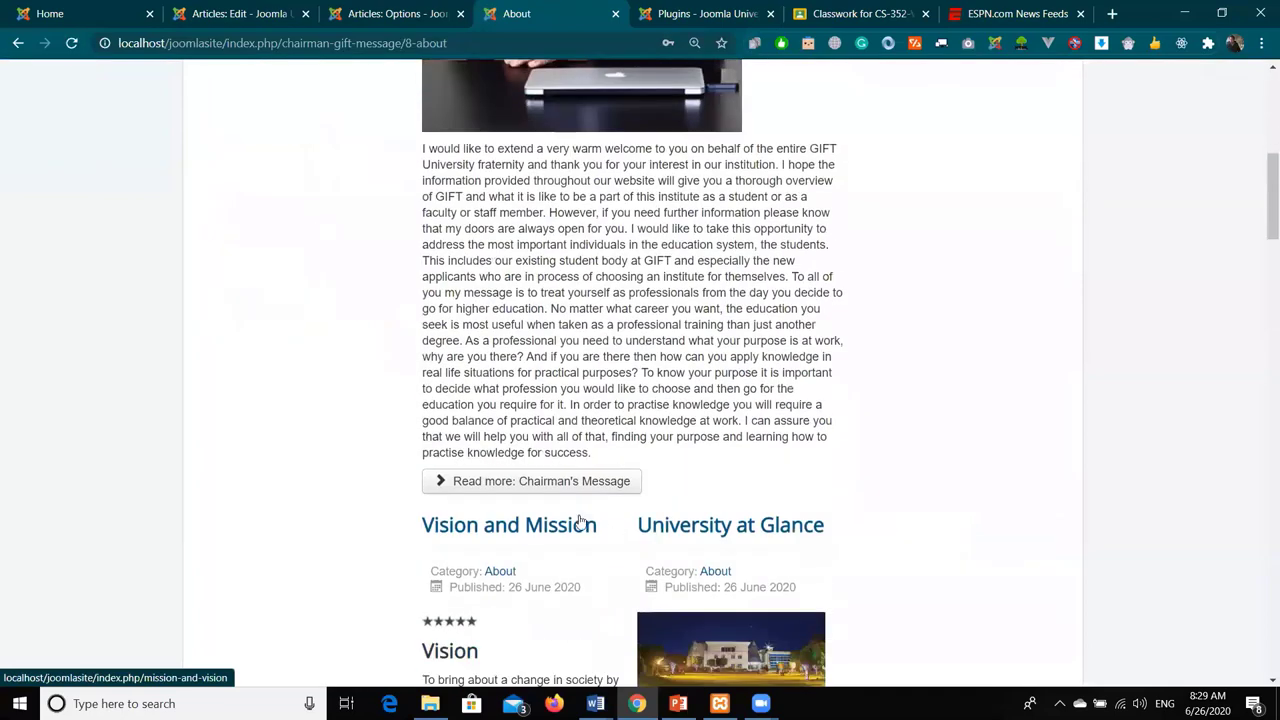
click(529, 486)
scroll(528, 486, up, 3)
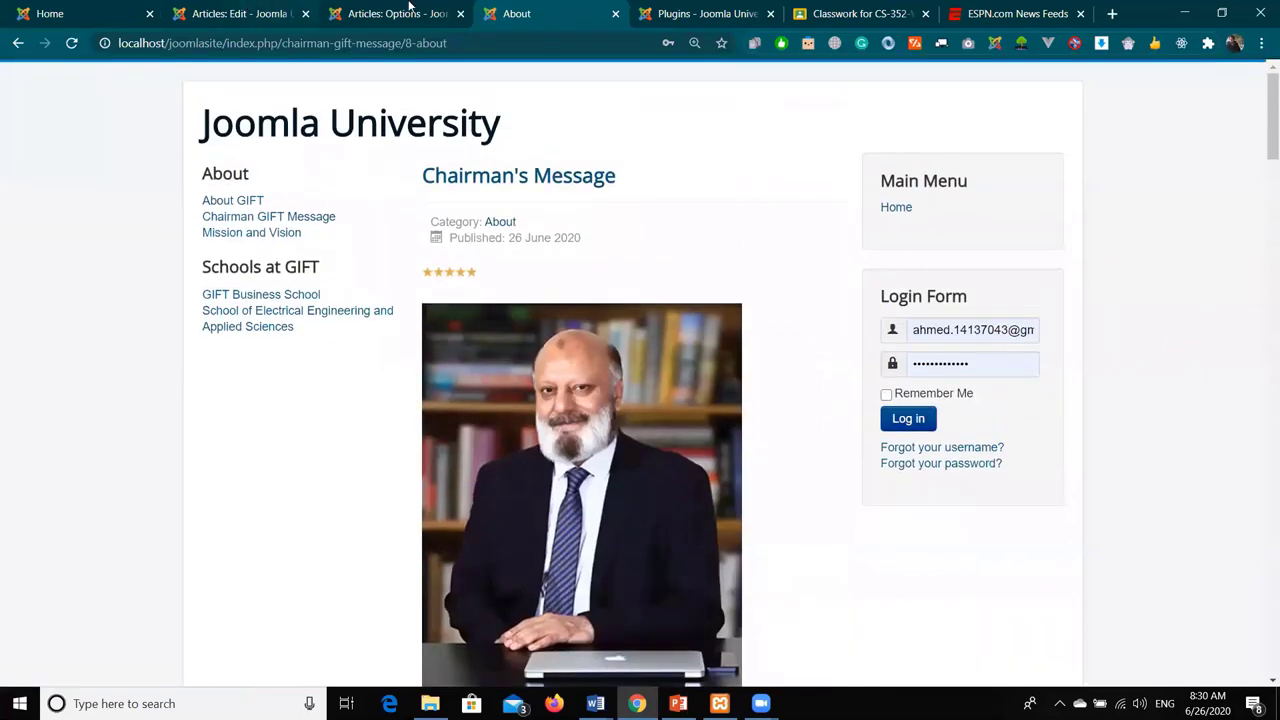
click(427, 12)
scroll(795, 539, down, 3)
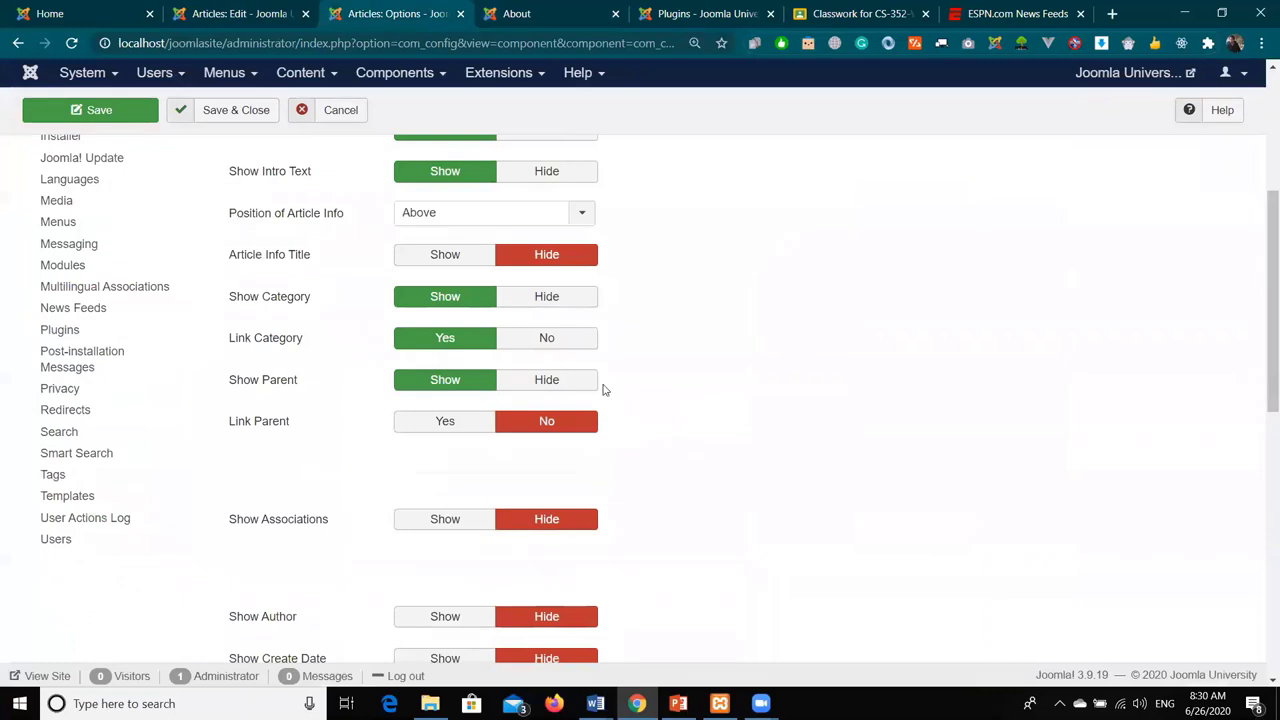
- Set Show Title with Read More to Hide and save the article options
scroll(320, 405, down, 3)
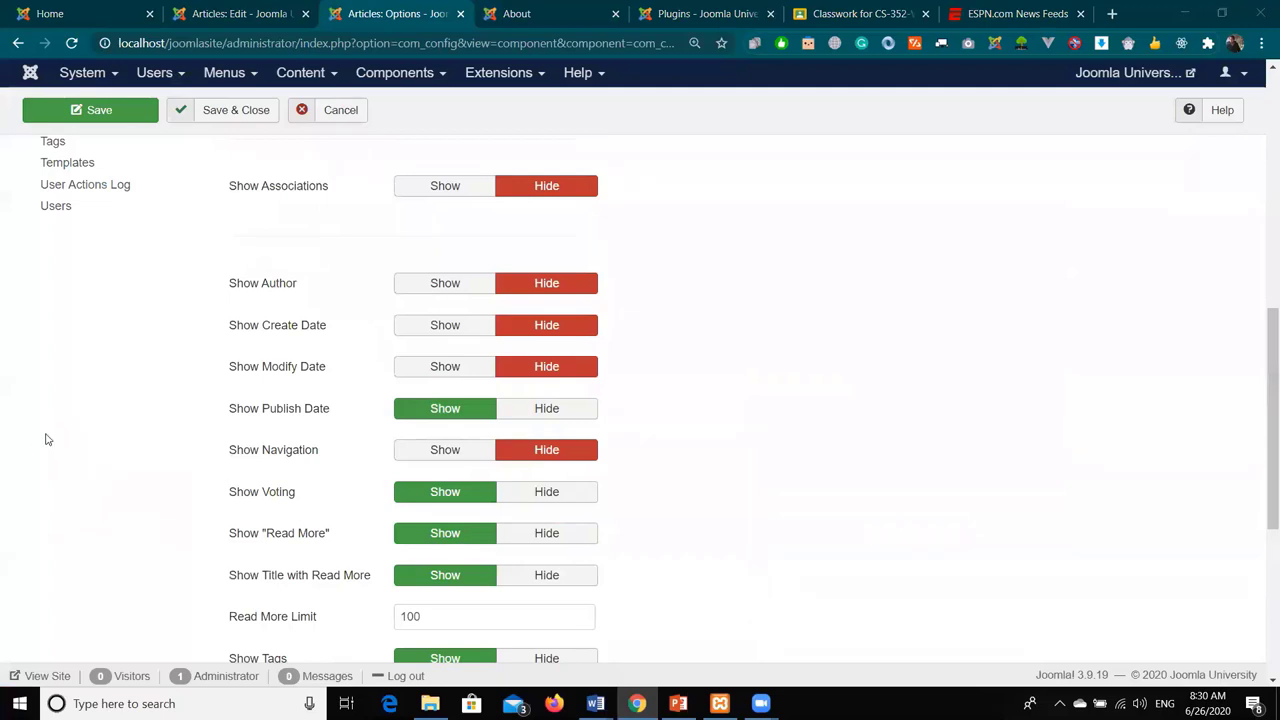
scroll(388, 418, down, 2)
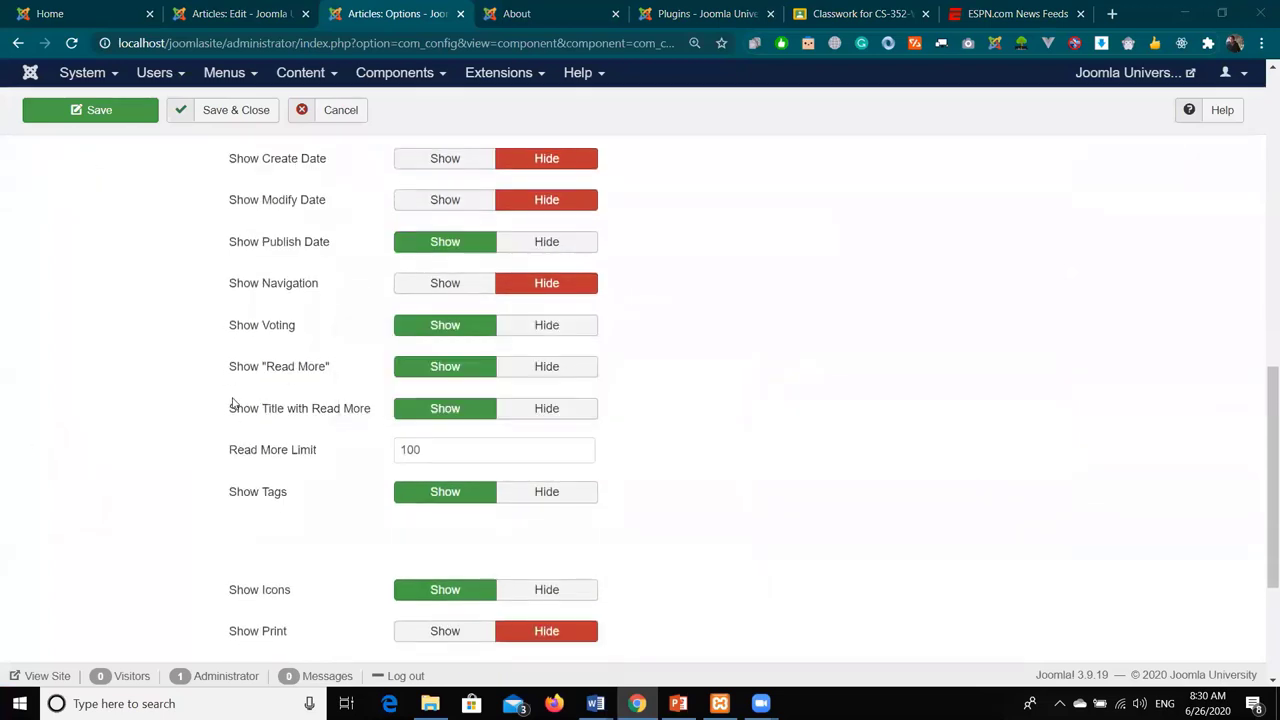
mouse_move(276, 420)
click(565, 410)
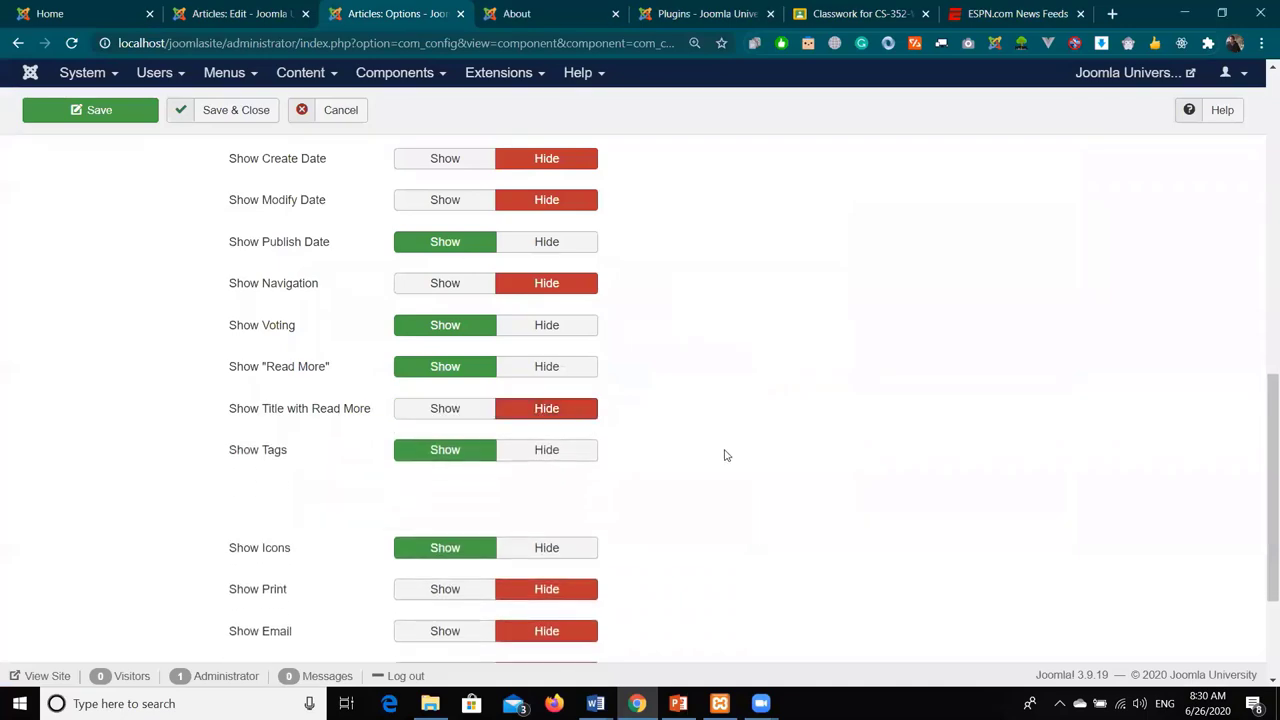
scroll(723, 446, up, 4)
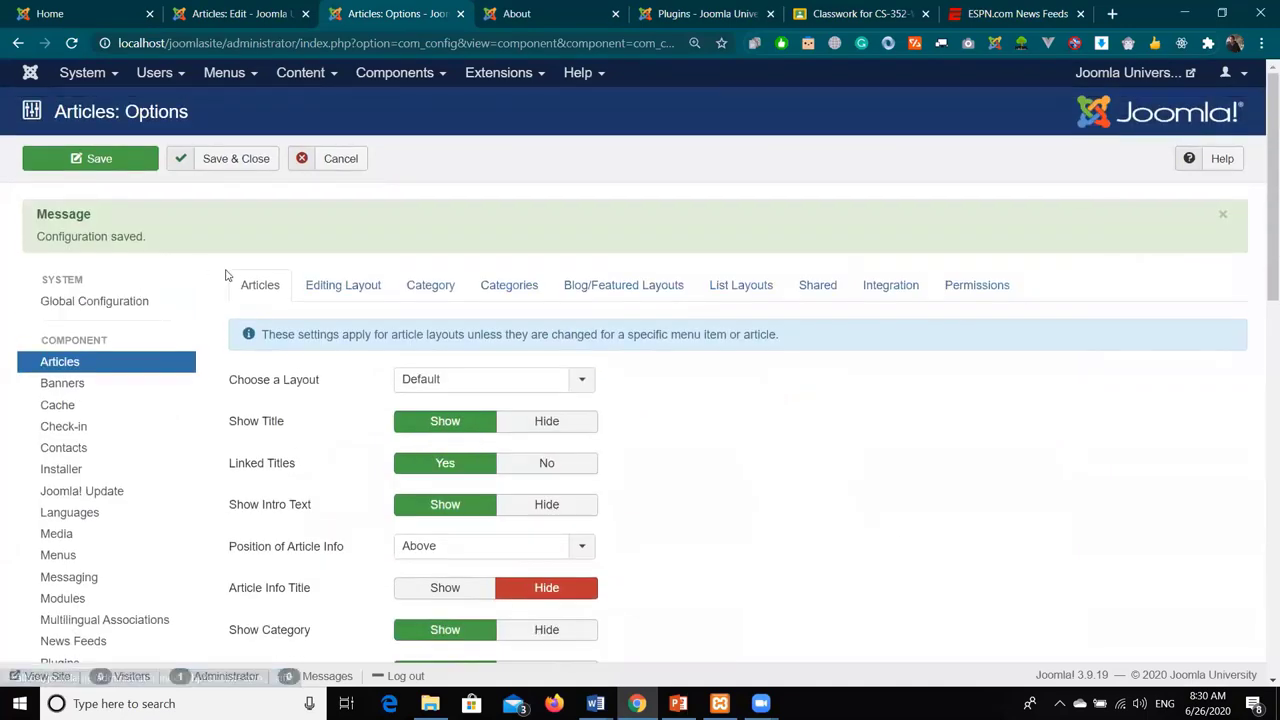
click(131, 159)
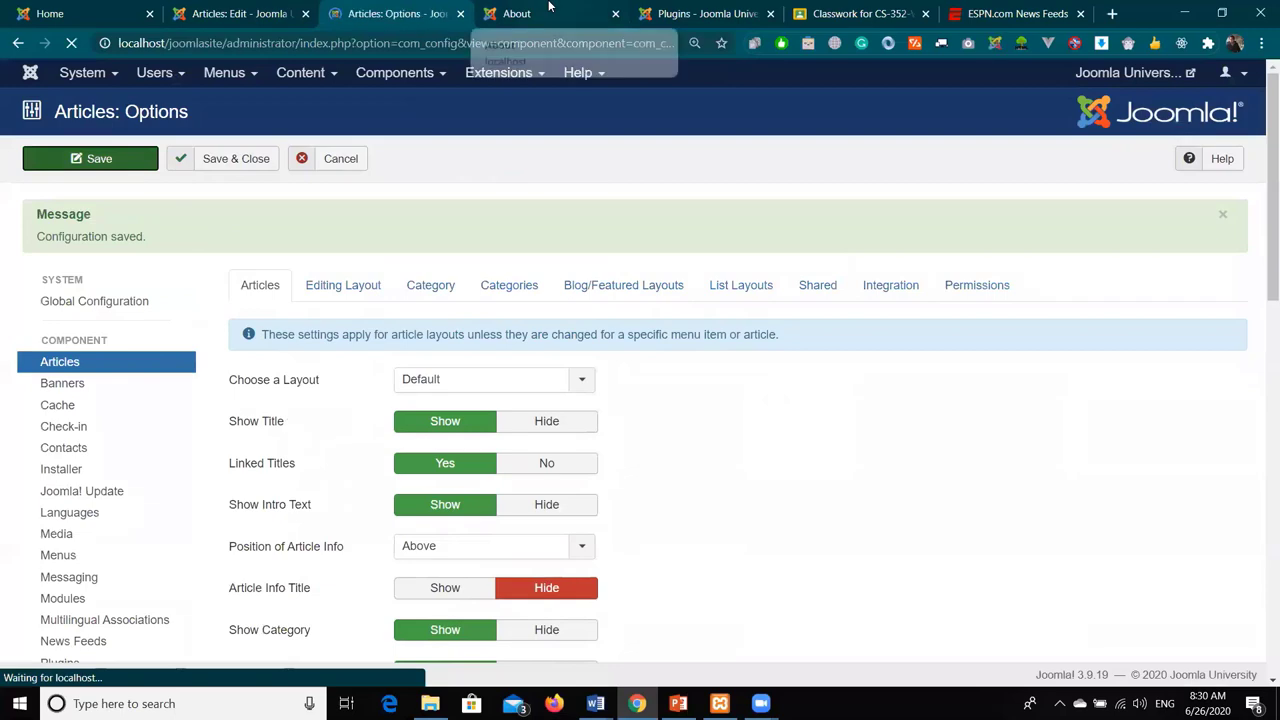
- Reload the About blog page to check the plain Read more button
click(545, 15)
click(70, 46)
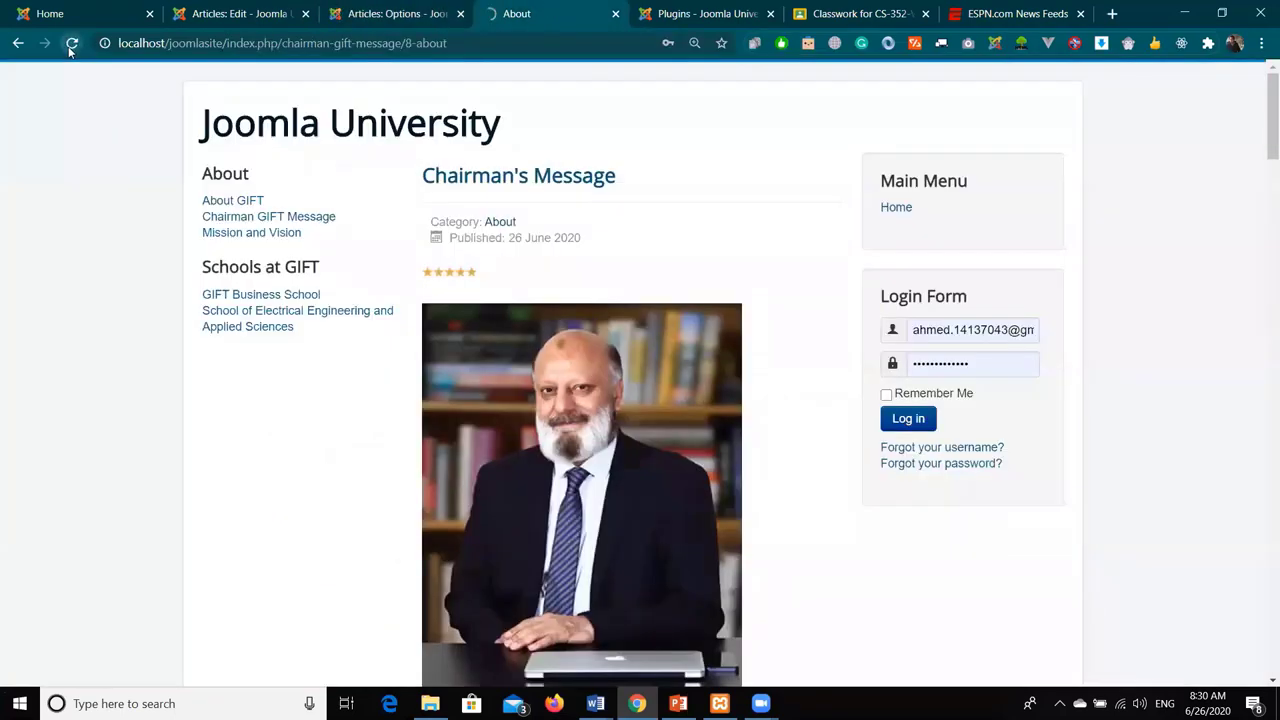
scroll(621, 174, down, 6)
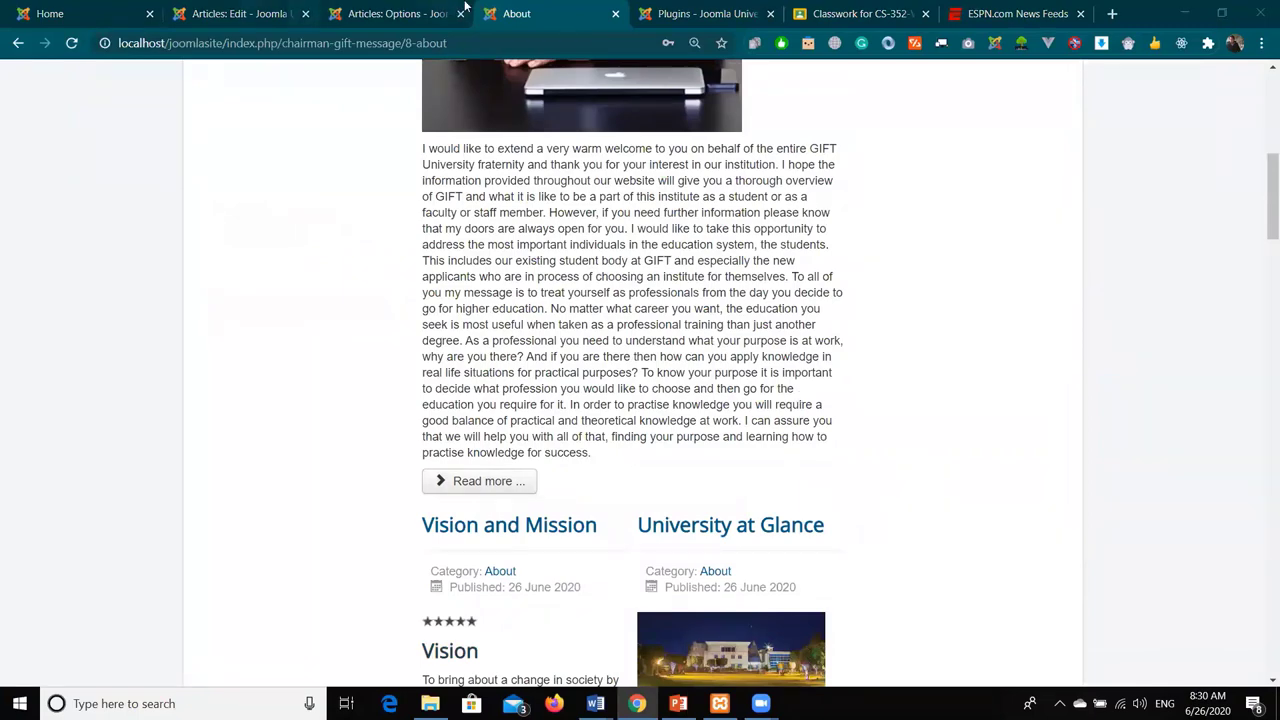
key(ctrl+shift+Tab)
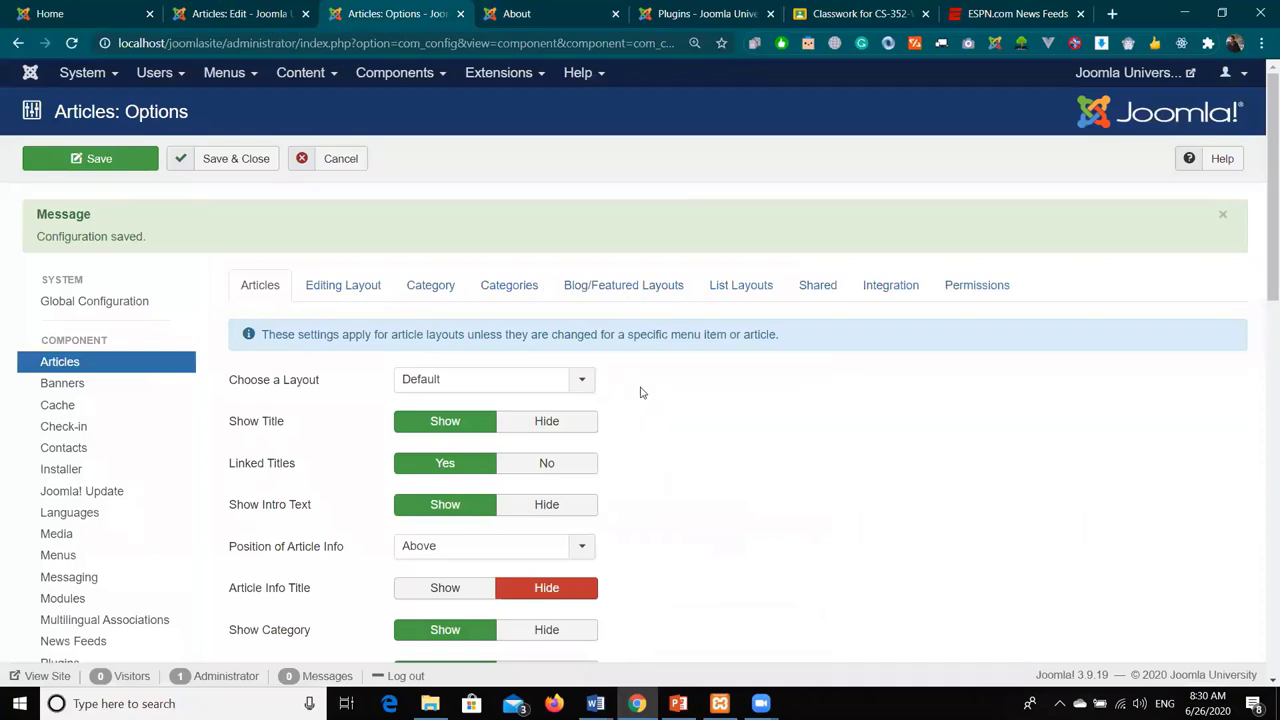
- Show the print, email and hits links on articles, enable hit recording, and save
scroll(643, 396, down, 7)
scroll(645, 390, down, 4)
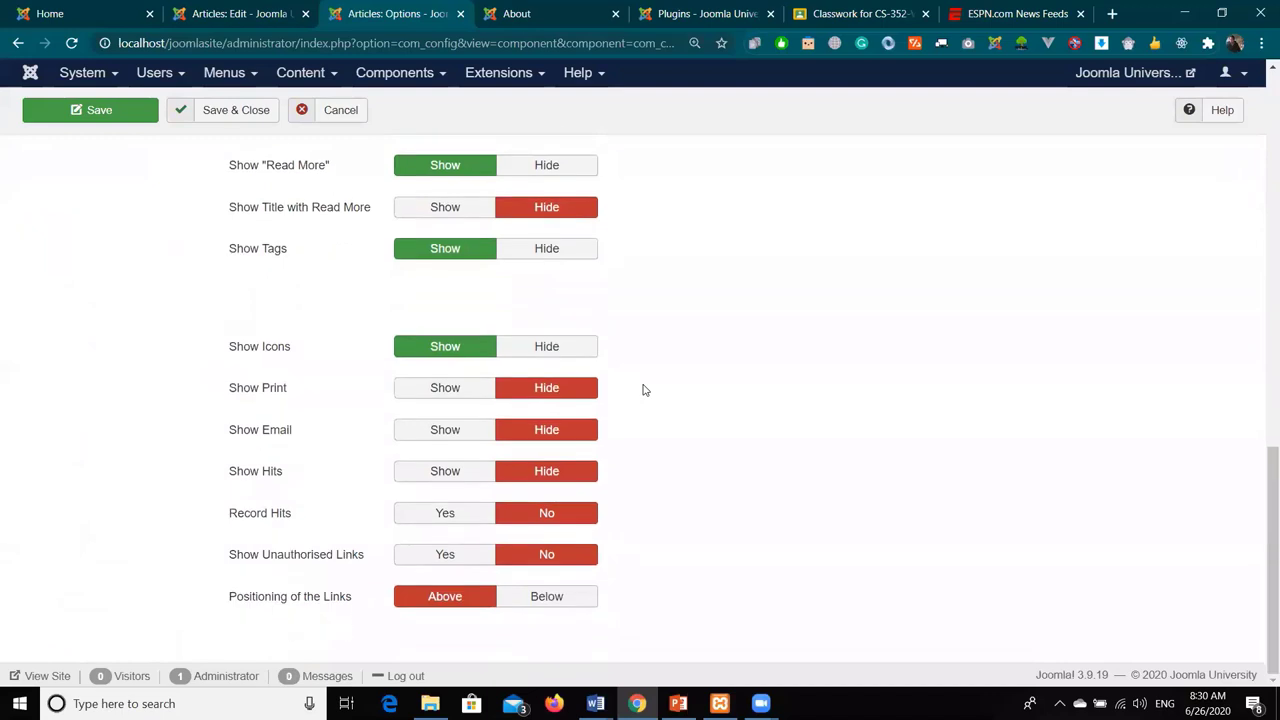
click(452, 394)
click(443, 431)
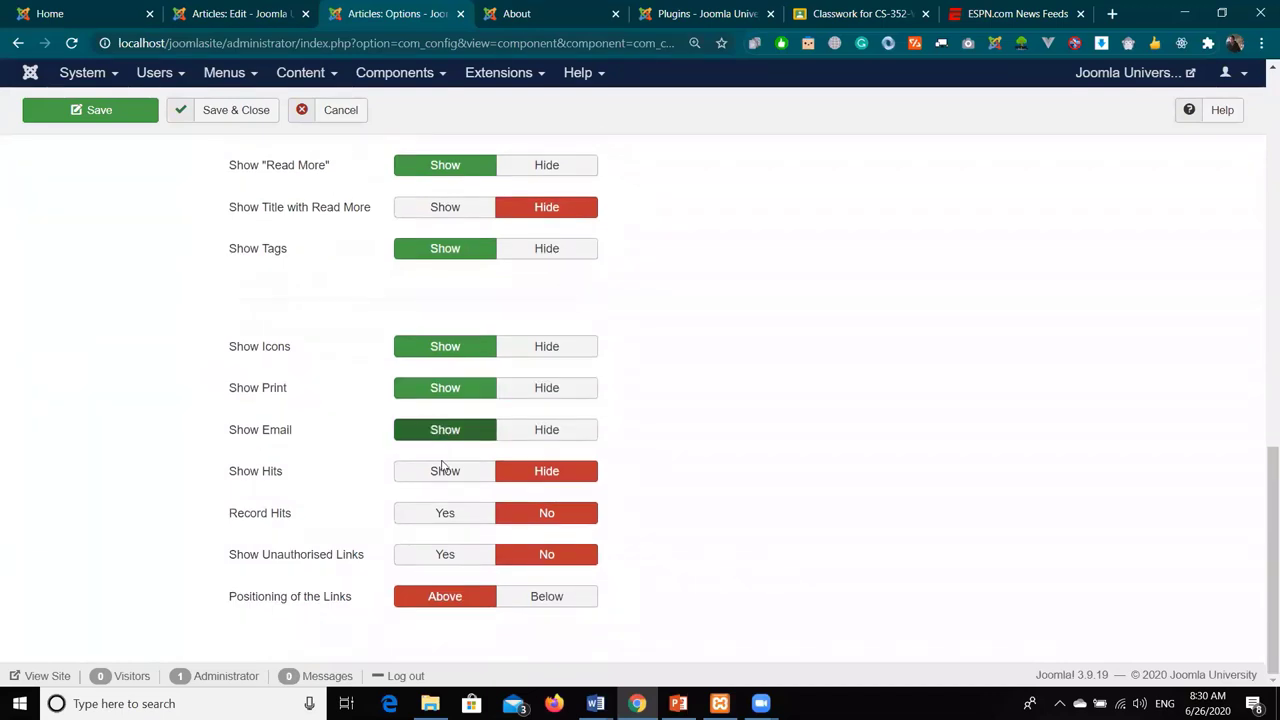
click(443, 472)
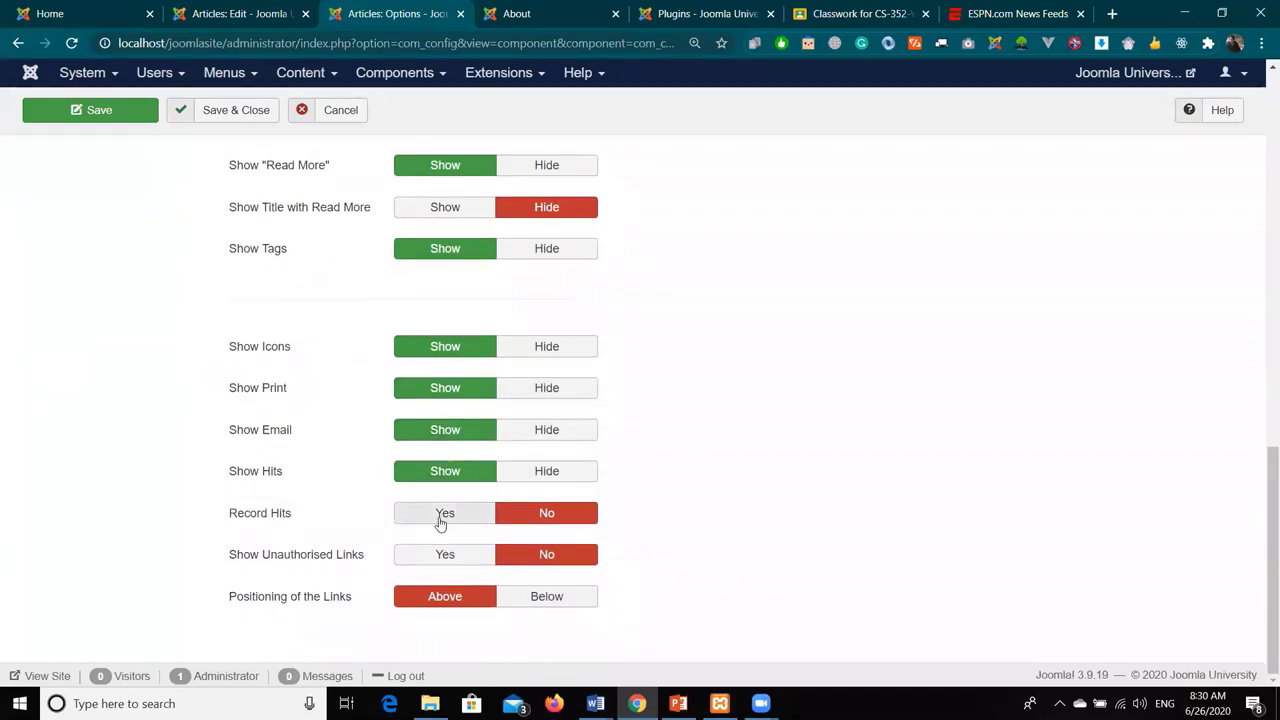
click(443, 514)
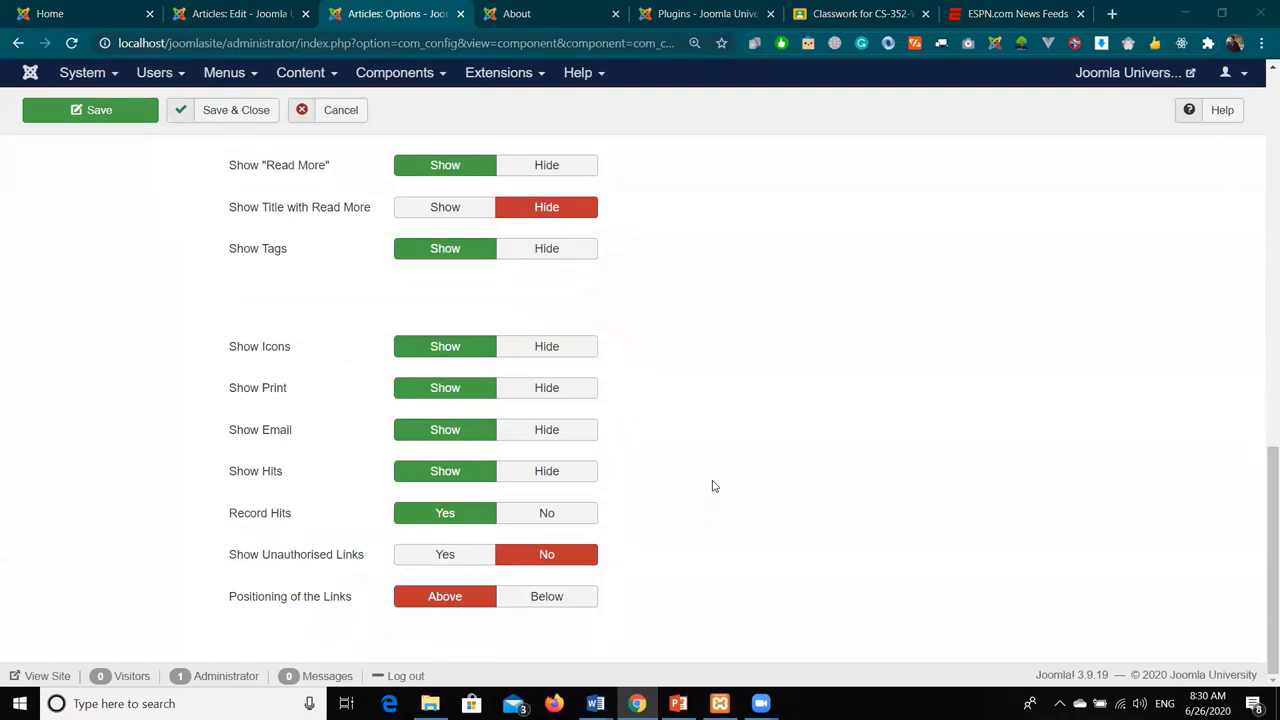
scroll(603, 400, up, 2)
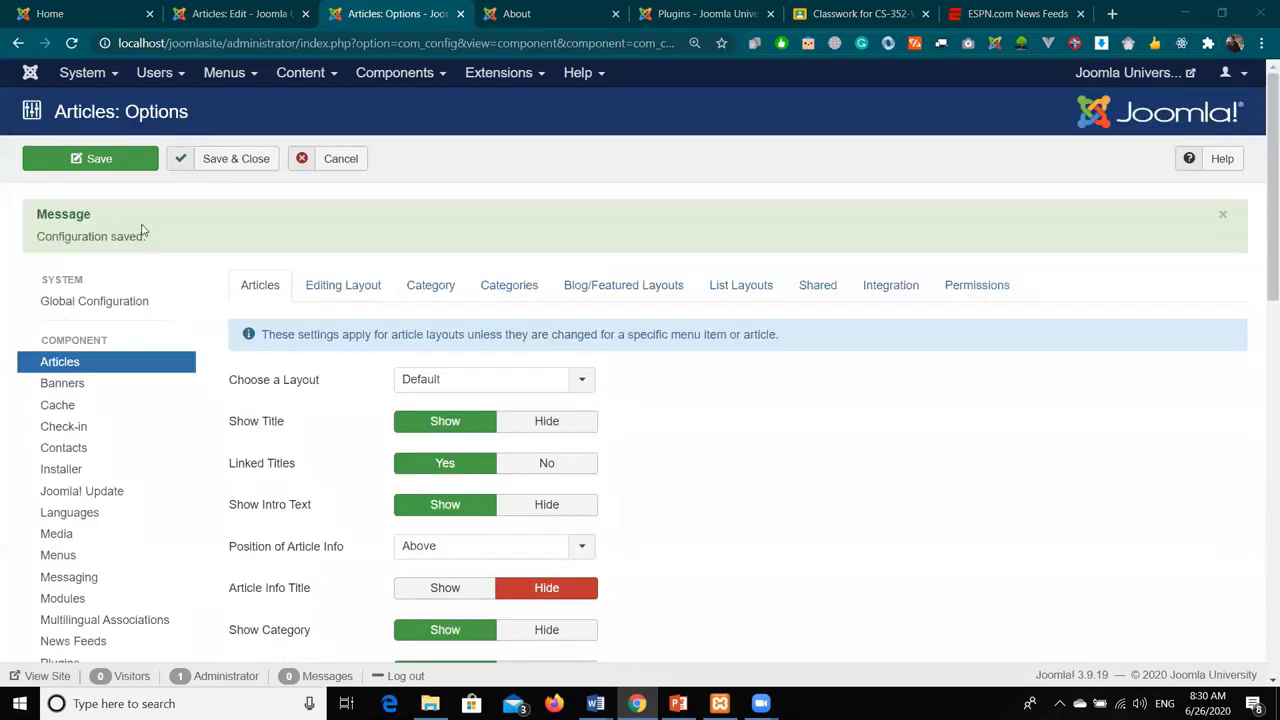
click(68, 164)
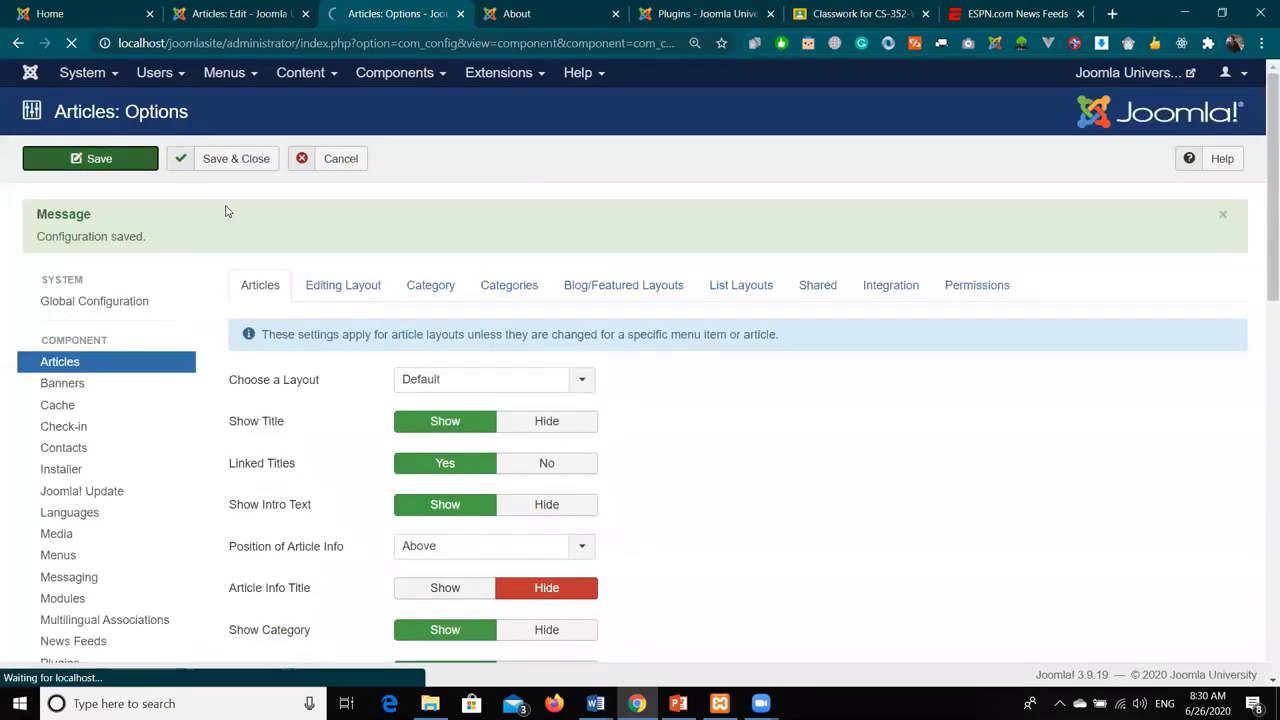
- Reload the About page and open the full Chairman's Message article to review its actions and hits
click(517, 13)
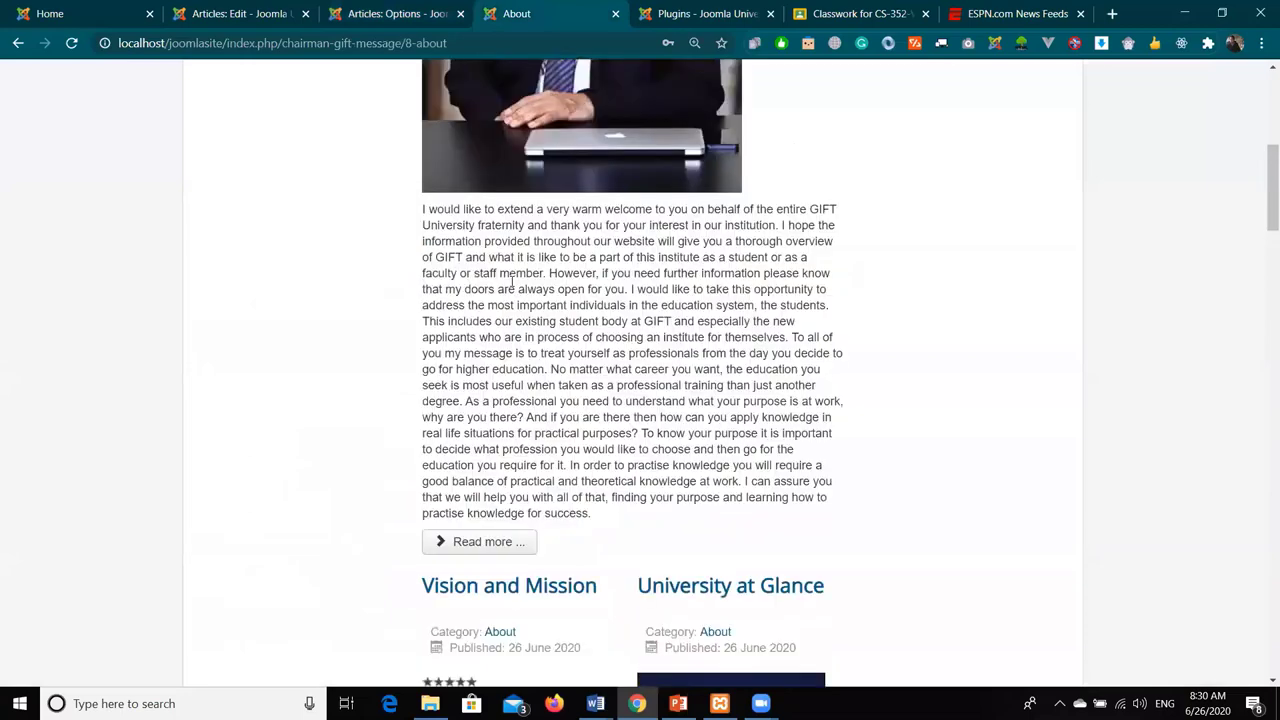
click(71, 43)
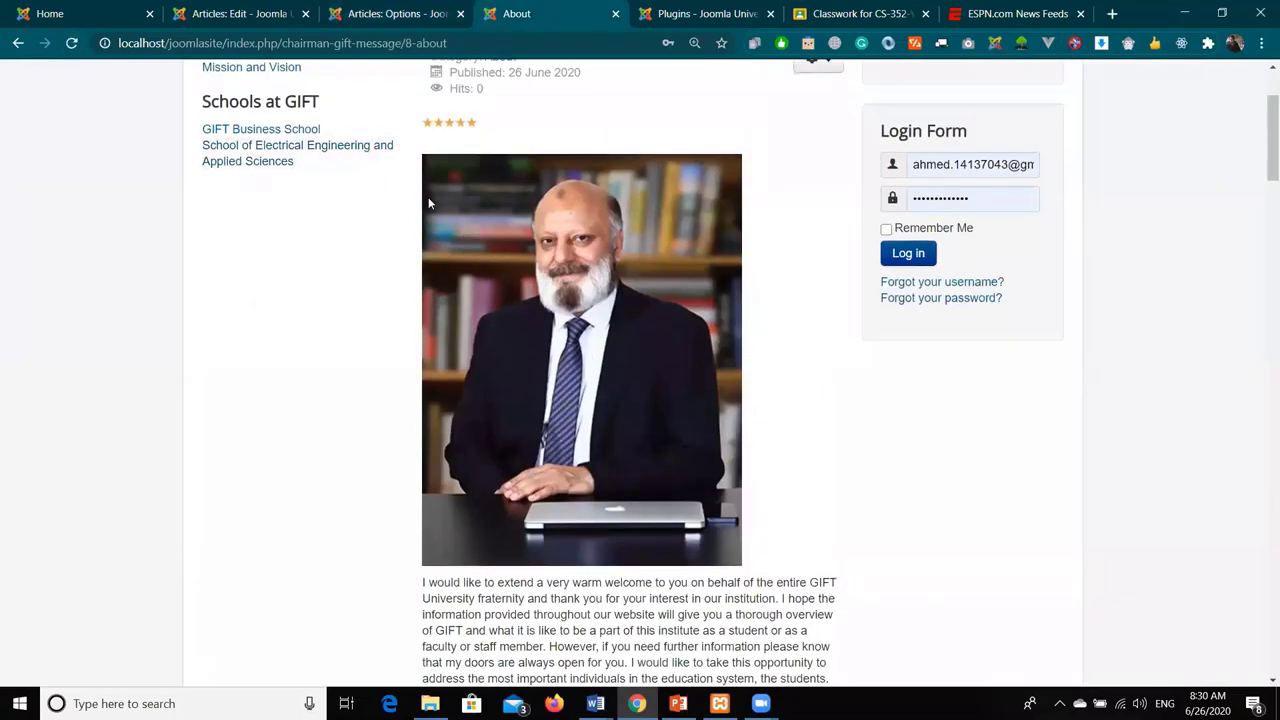
scroll(652, 264, down, 4)
click(526, 503)
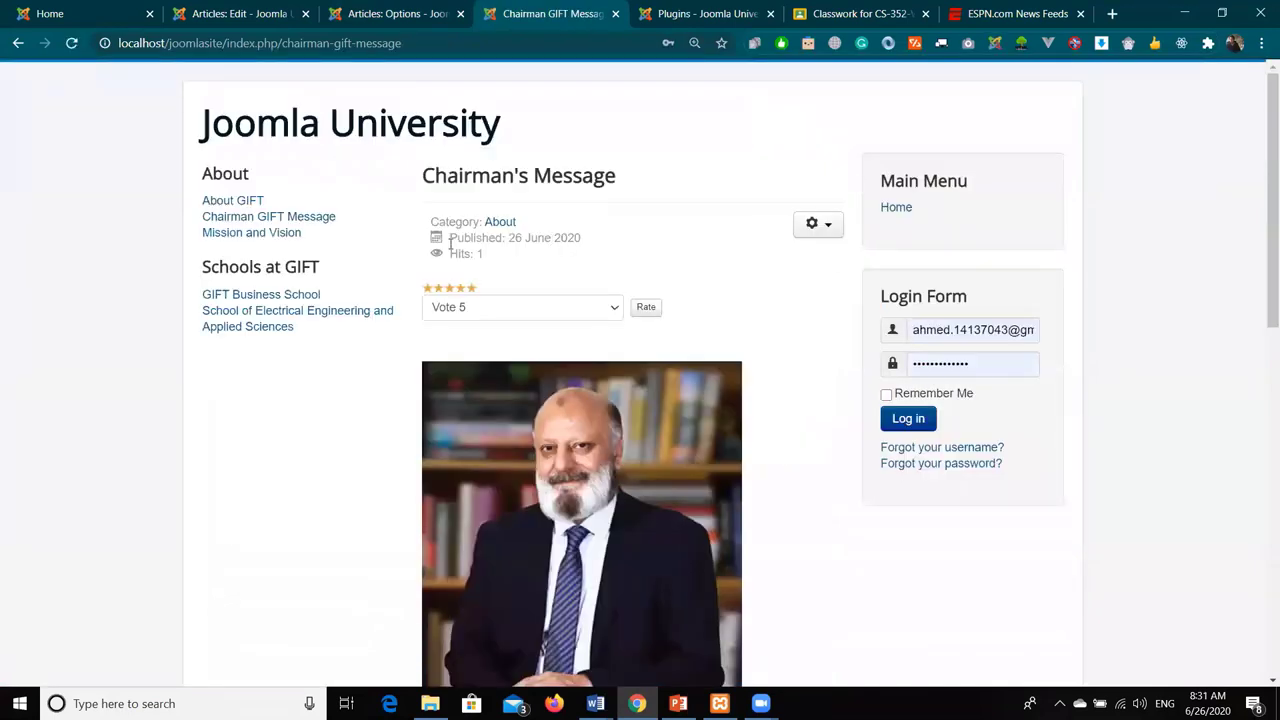
click(827, 226)
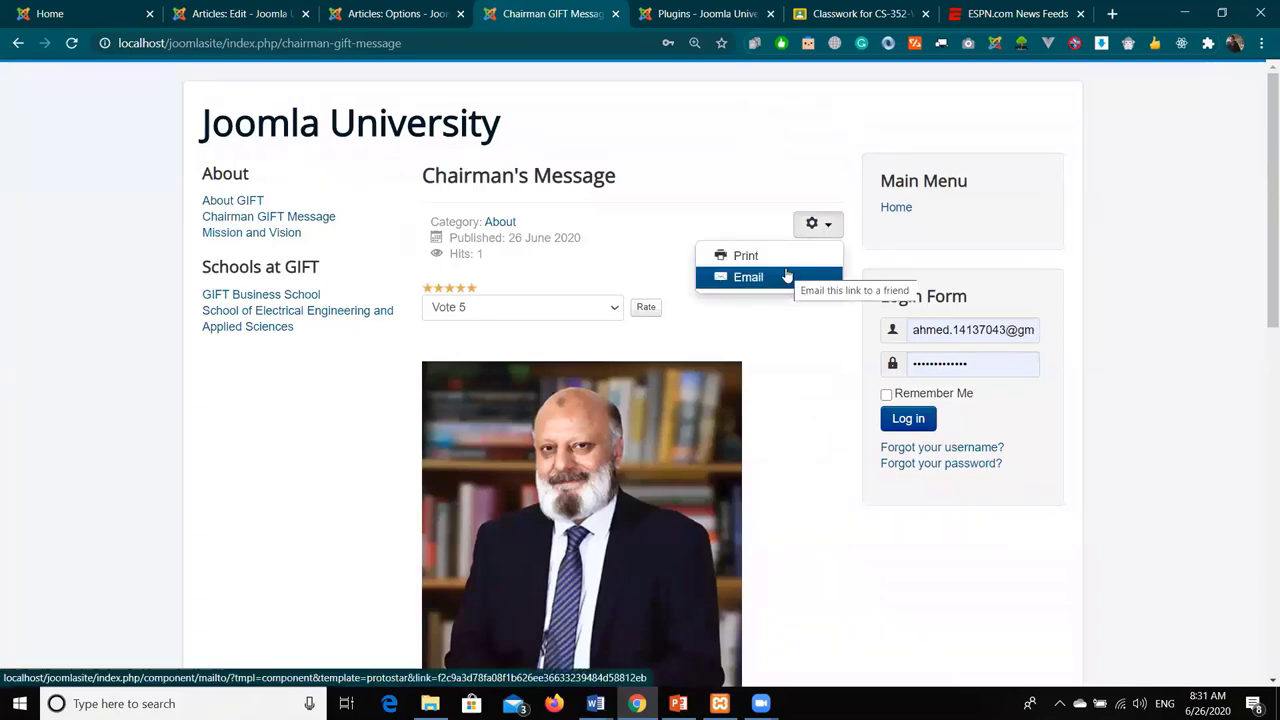
click(557, 271)
click(392, 13)
- Review the Articles, Editing Layout and Category option groups
scroll(490, 412, down, 10)
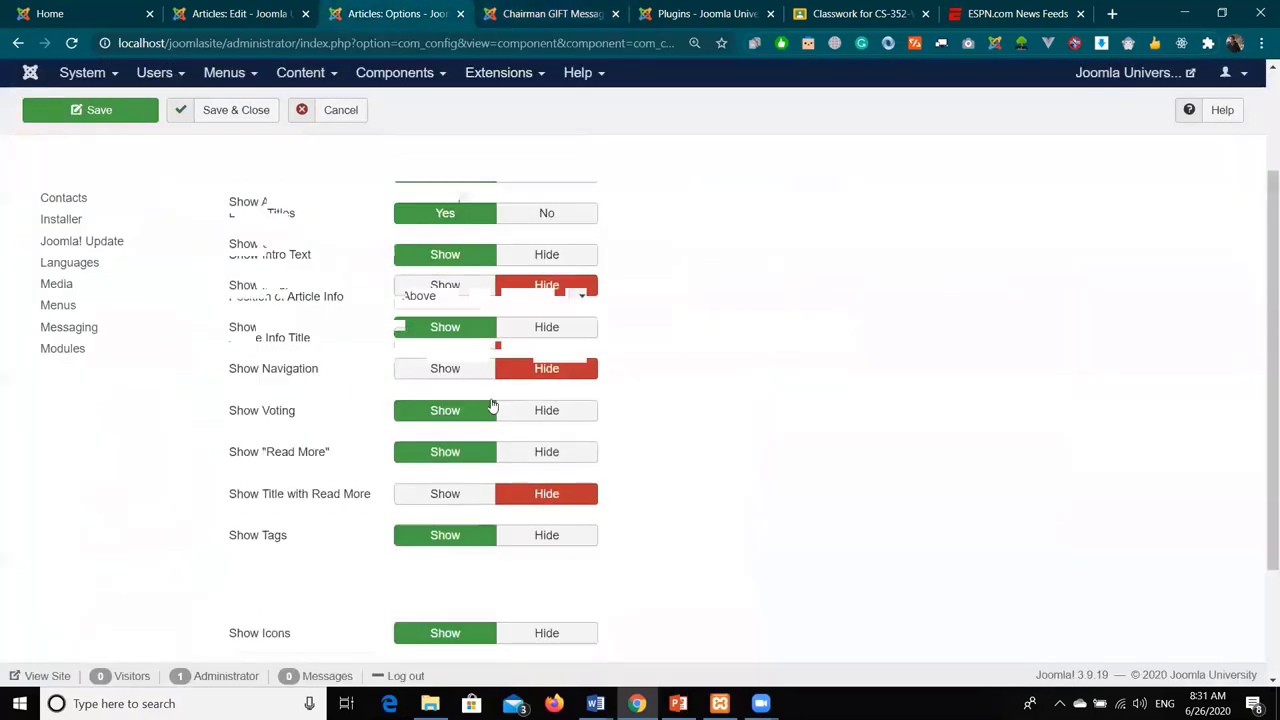
scroll(663, 467, up, 1)
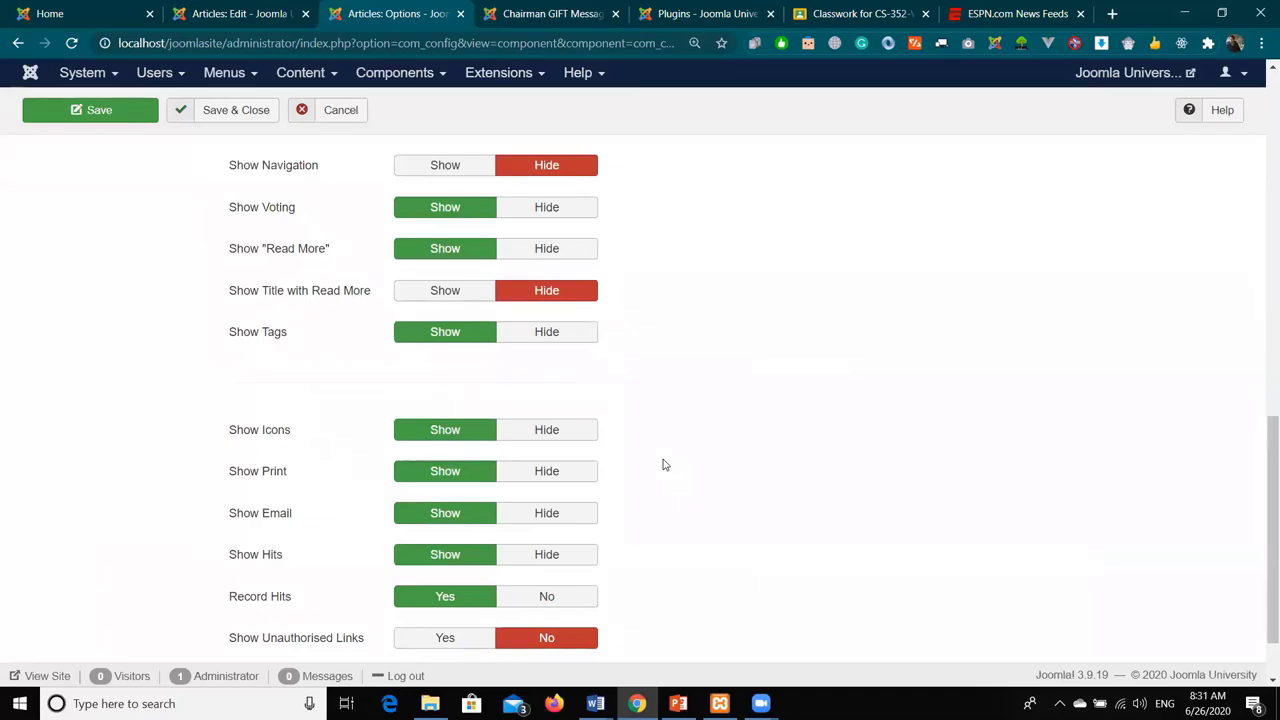
scroll(663, 465, up, 8)
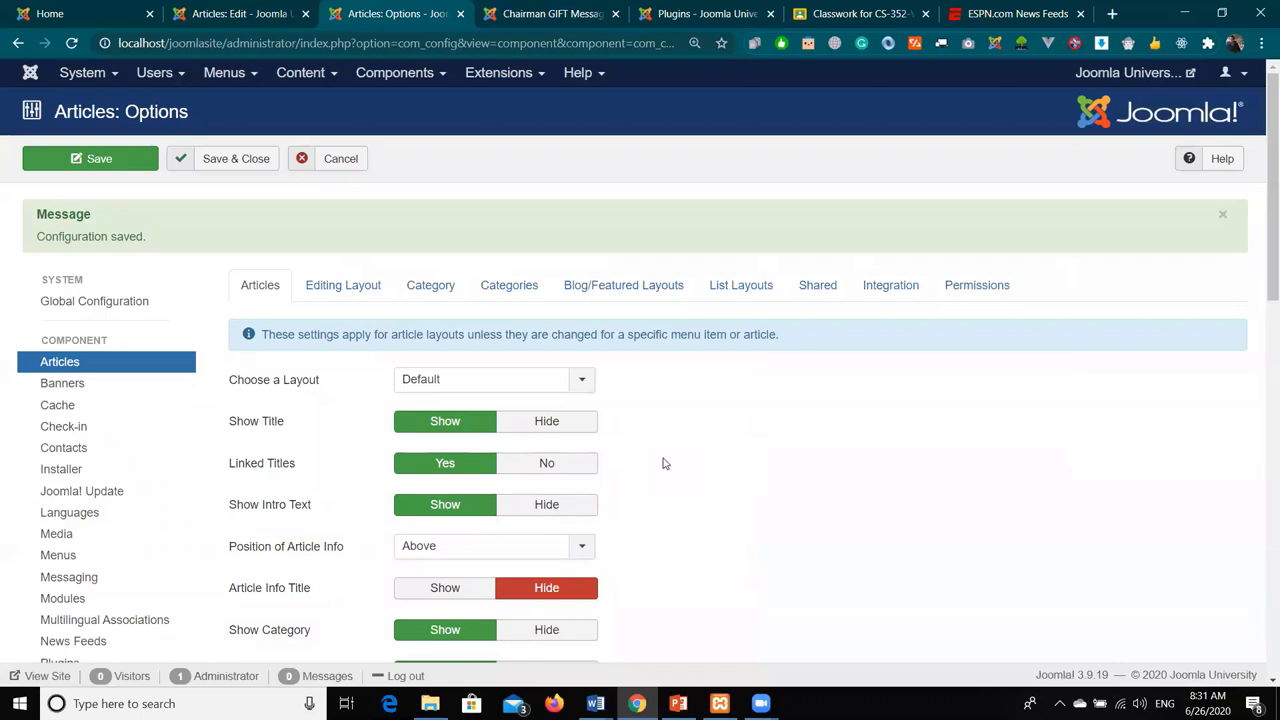
click(369, 284)
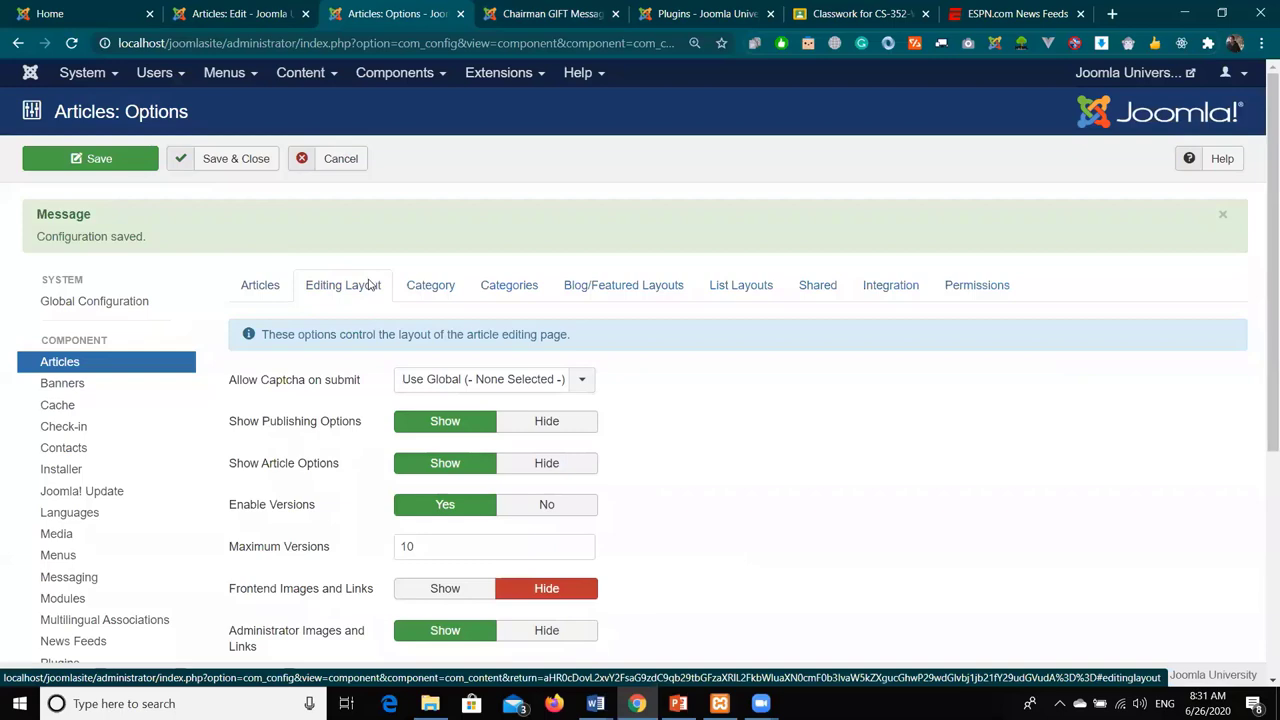
scroll(368, 285, down, 5)
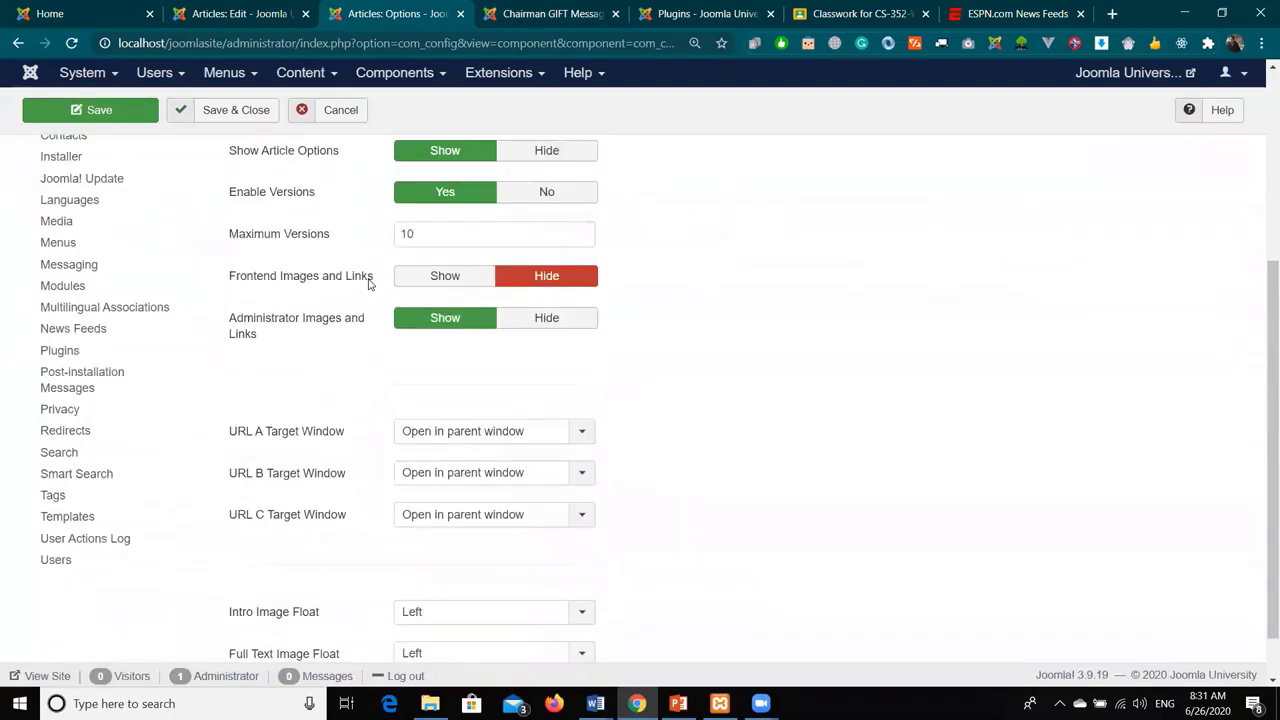
scroll(368, 285, up, 5)
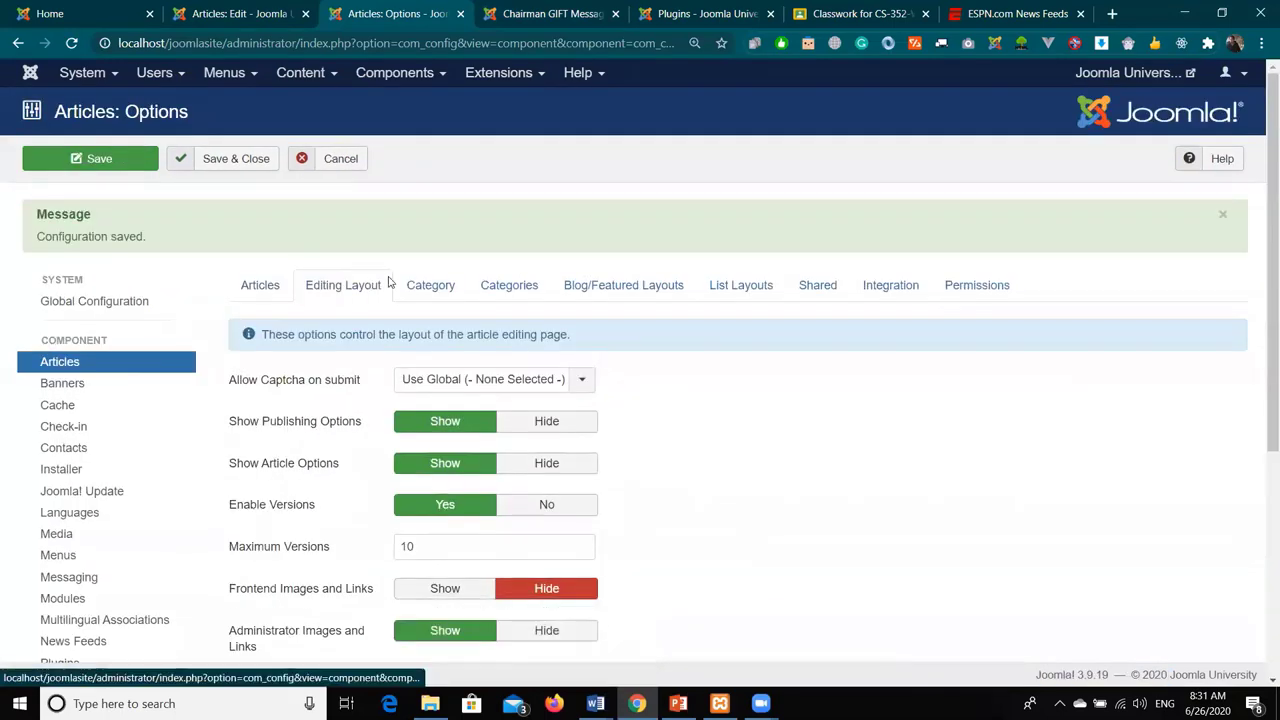
click(423, 284)
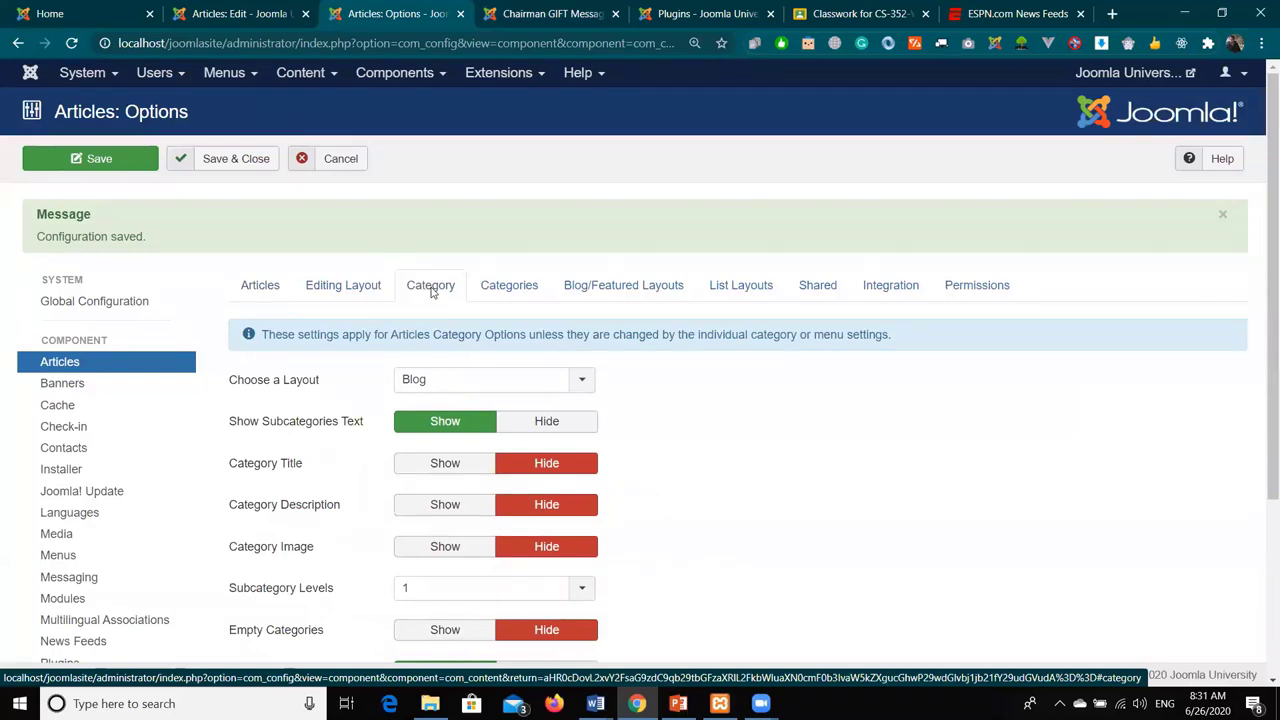
- Review the Categories options, then bring up the Blog/Featured Layouts settings
scroll(432, 291, down, 1)
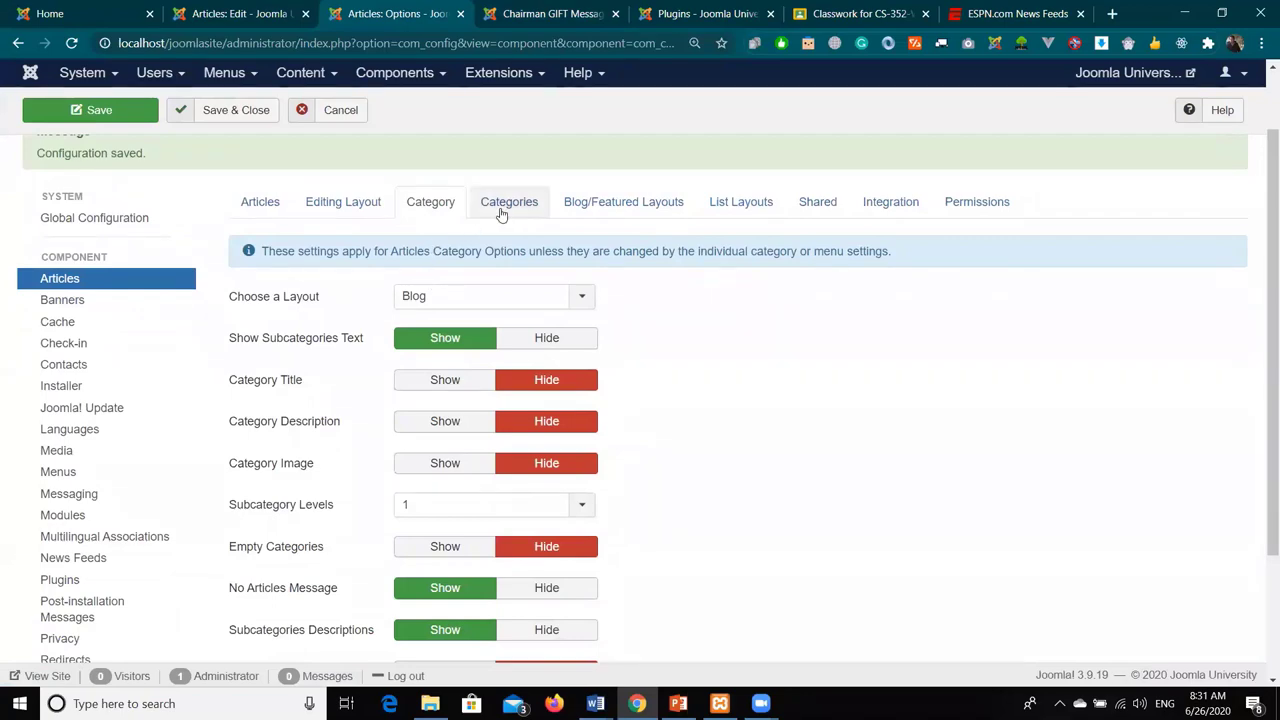
scroll(751, 377, down, 2)
scroll(517, 297, up, 3)
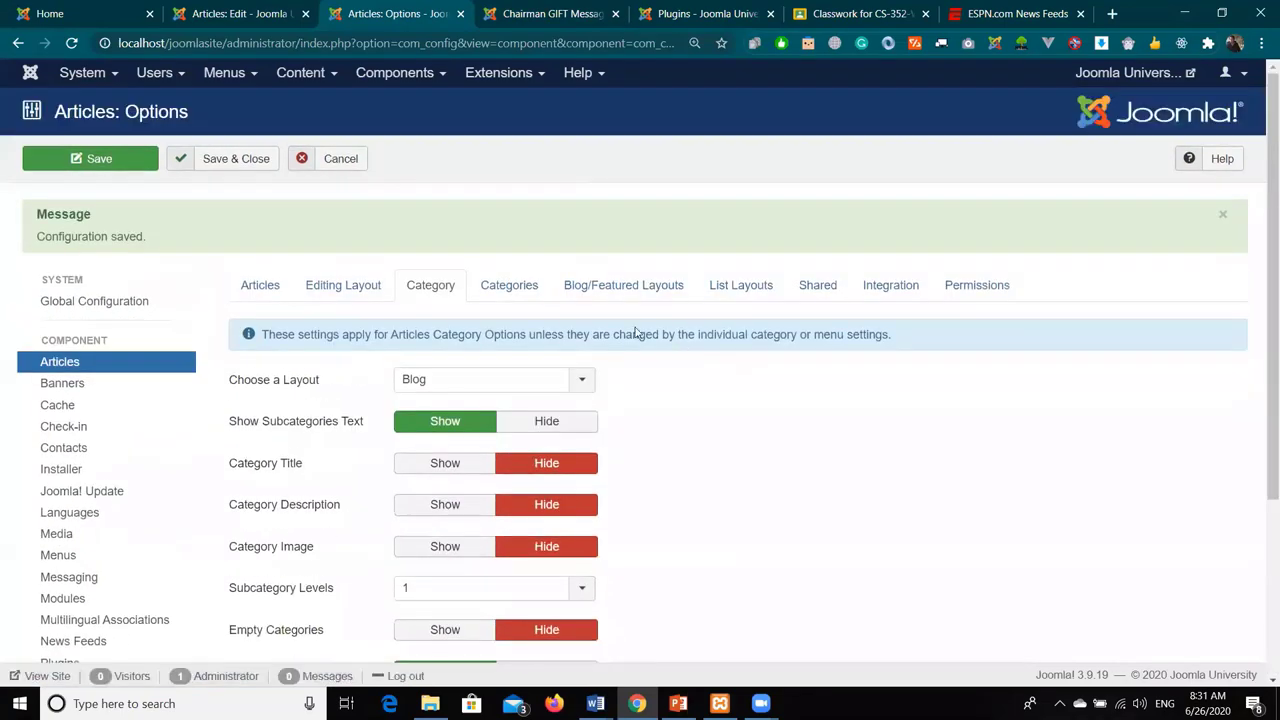
click(516, 296)
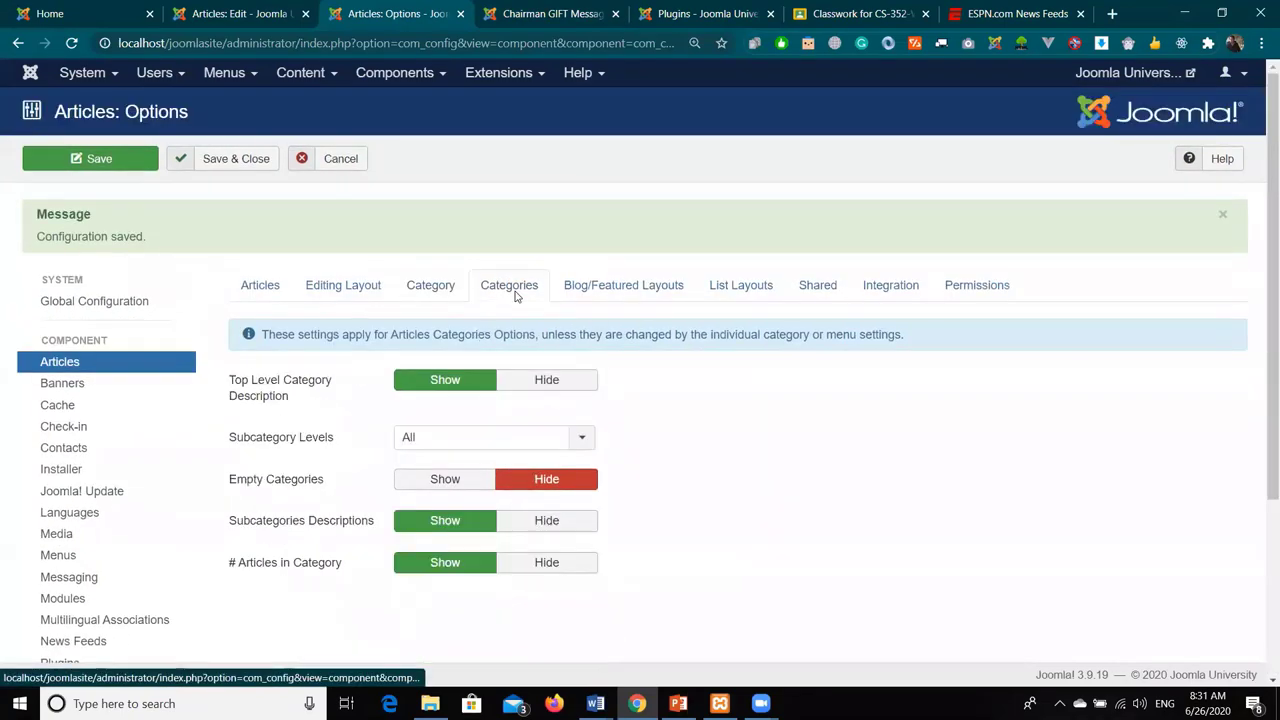
click(614, 287)
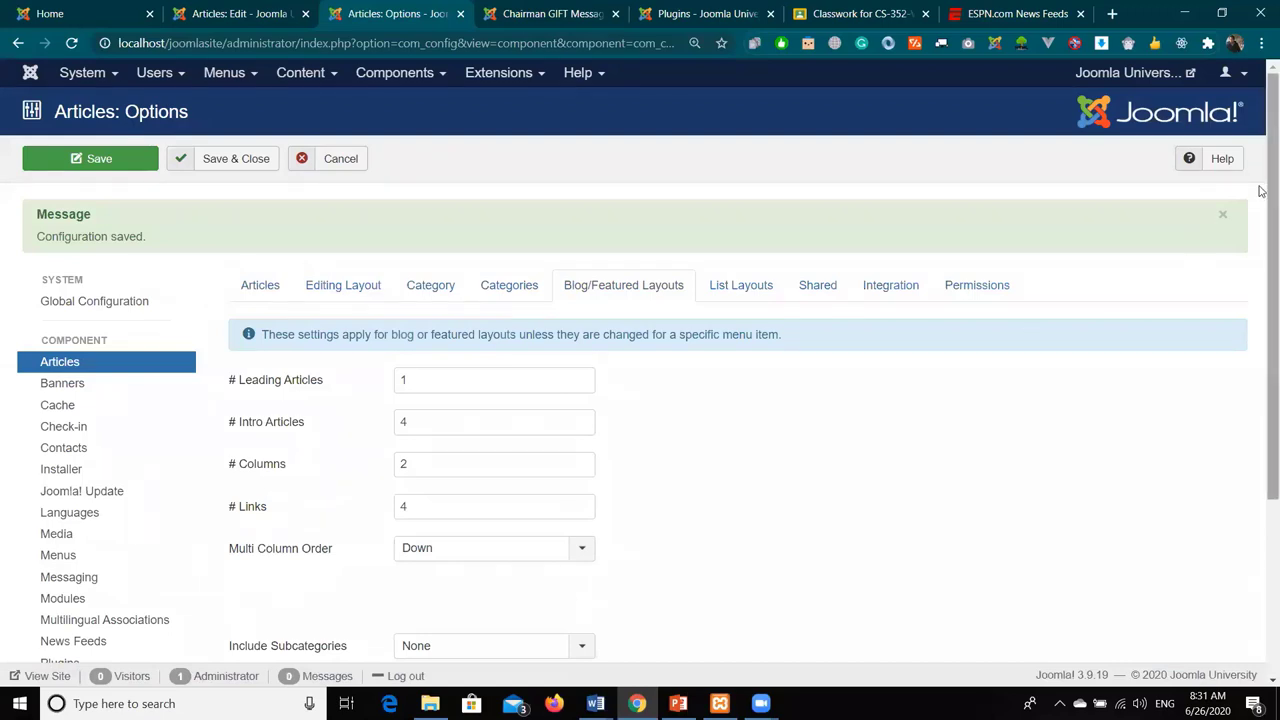
- Lower blog # Columns from 2 to 1 and # Links to 0, then save the options
drag(1263, 194, 1245, 275)
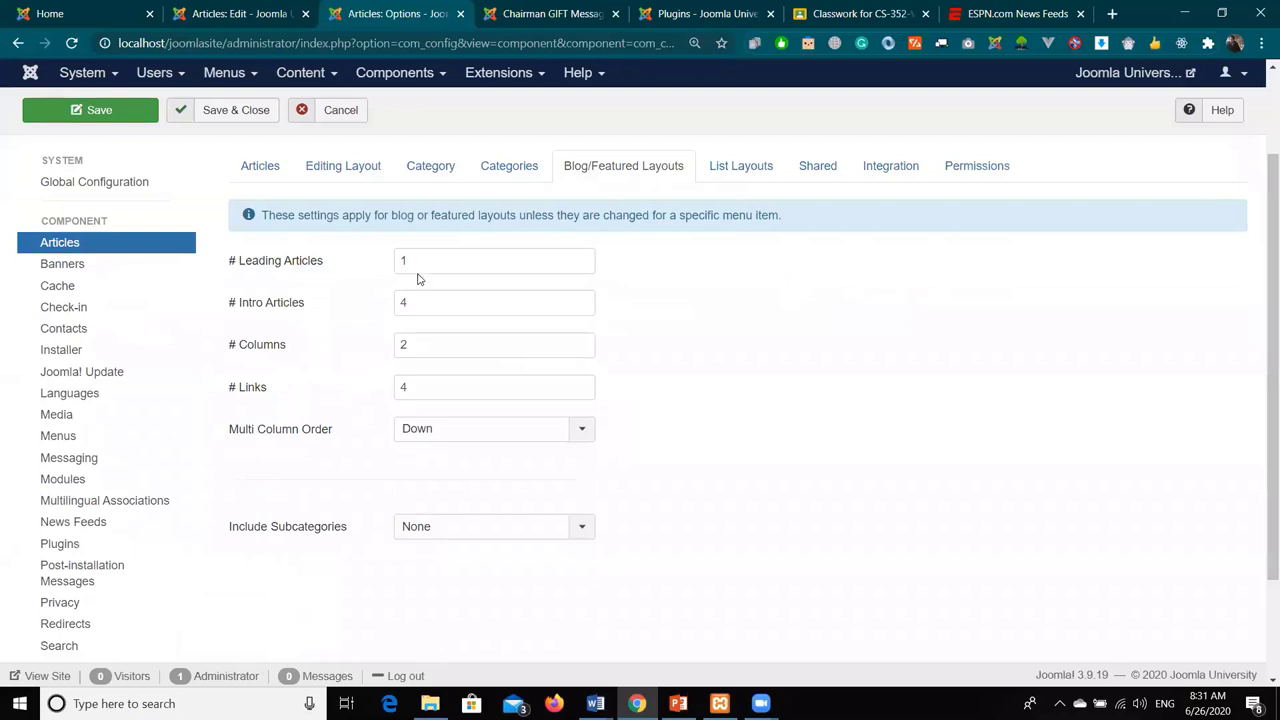
click(195, 324)
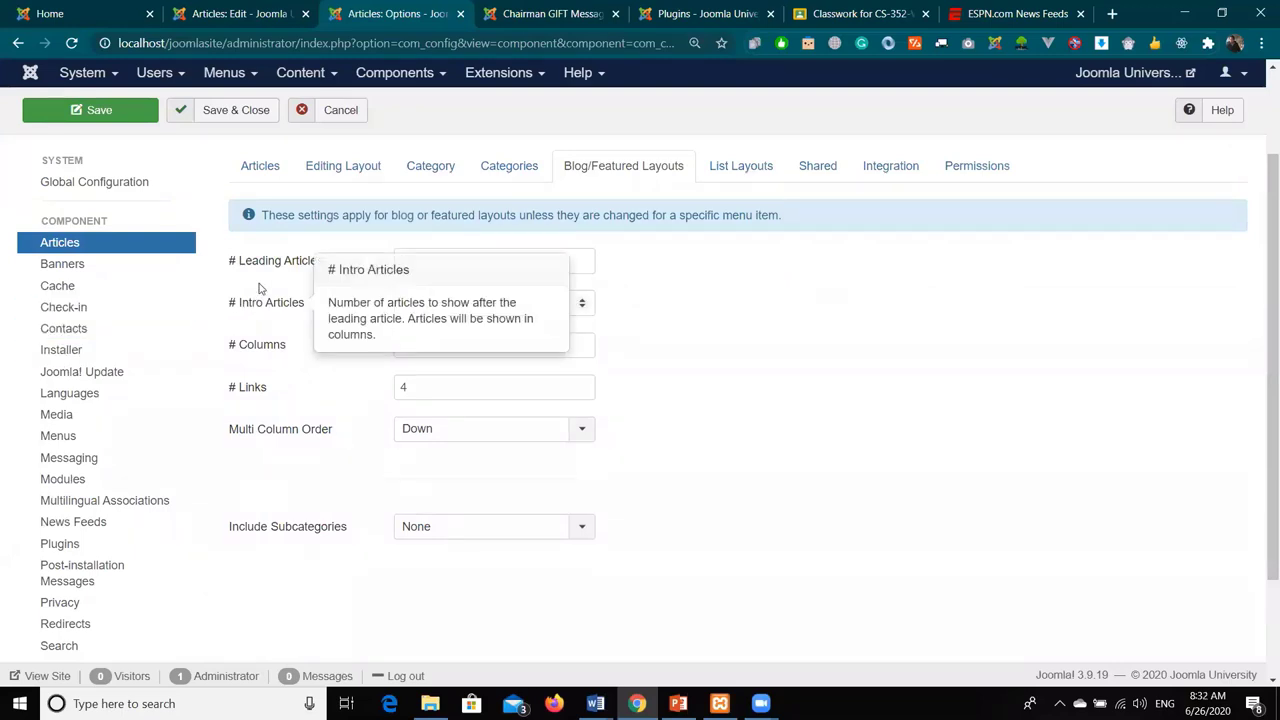
mouse_move(263, 267)
mouse_move(281, 316)
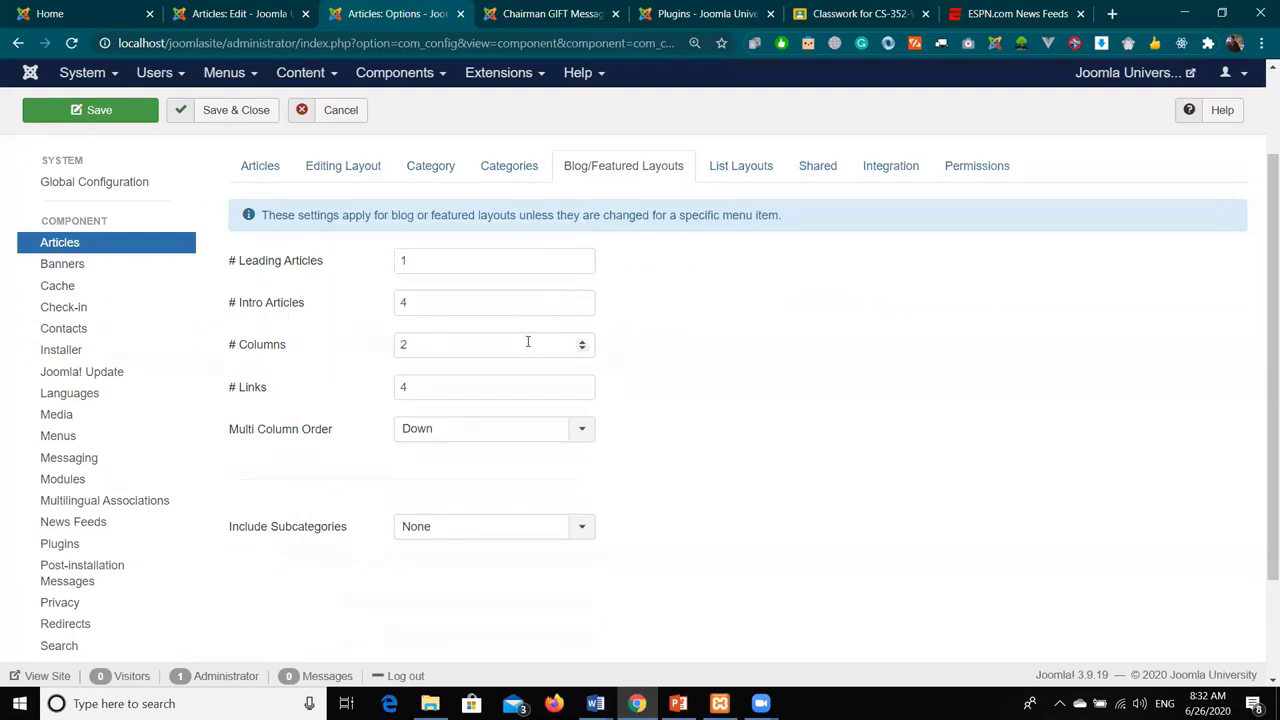
click(585, 352)
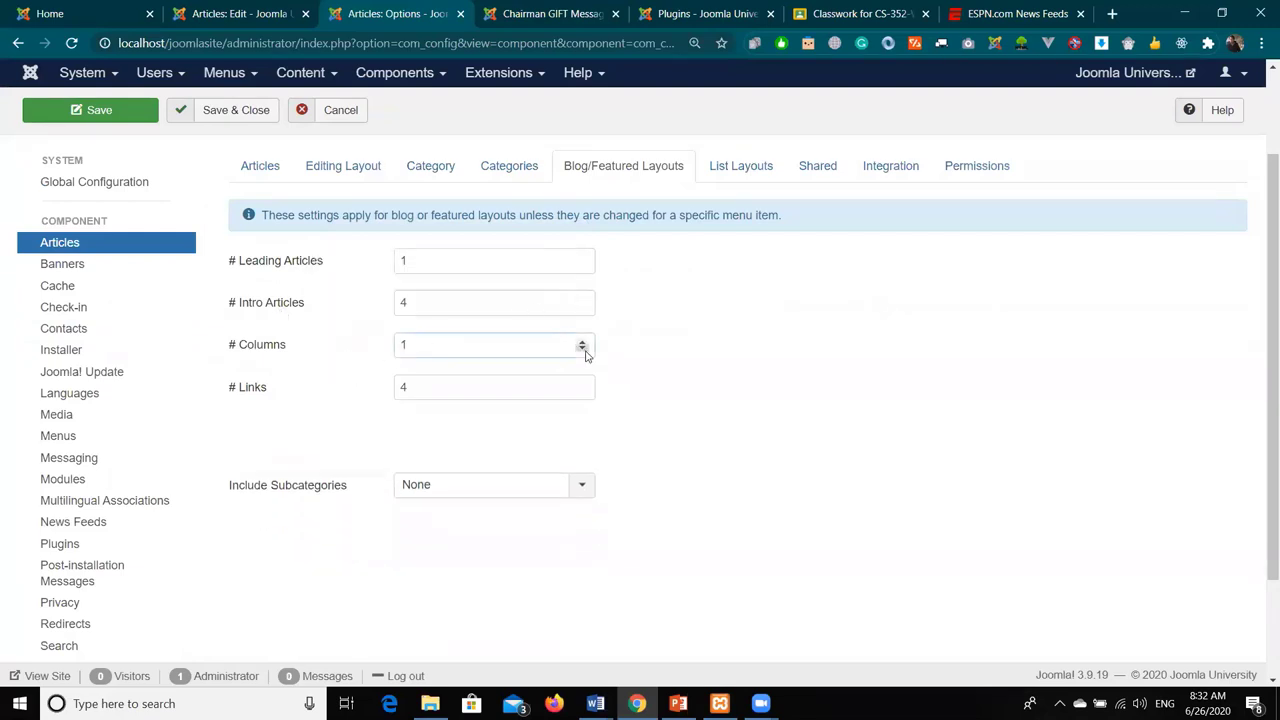
click(582, 392)
click(582, 392)
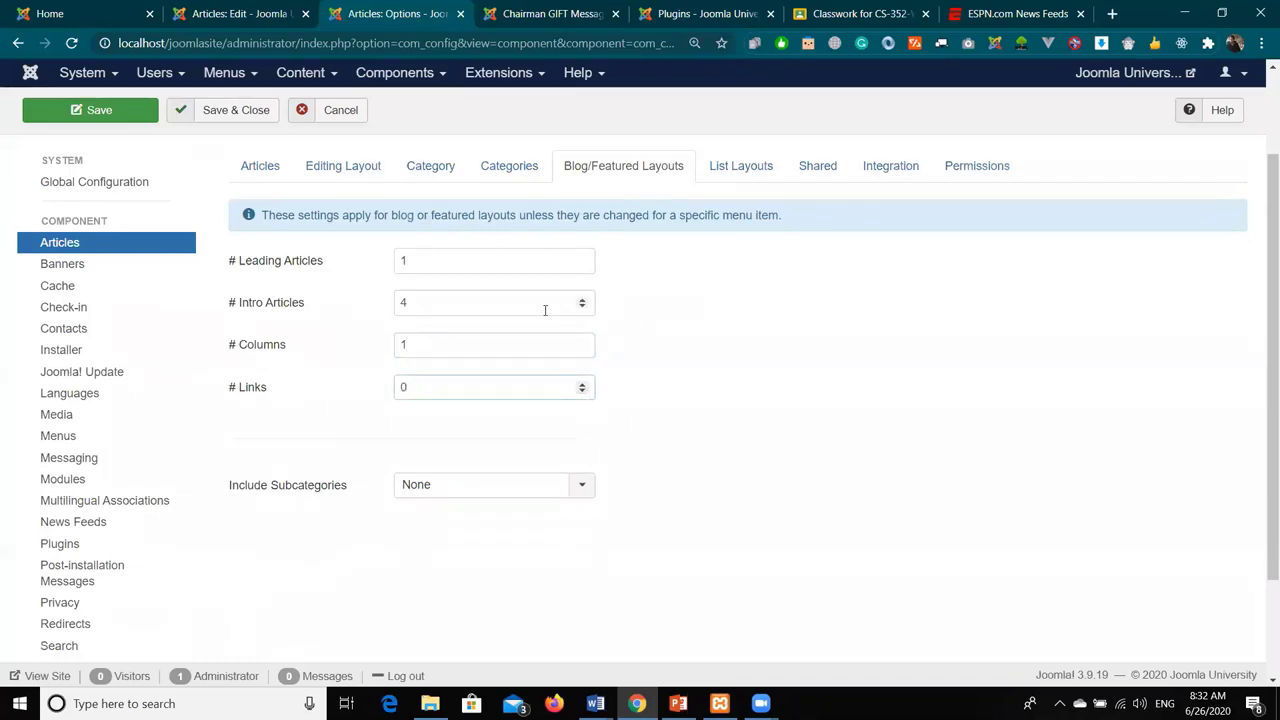
click(62, 112)
click(60, 135)
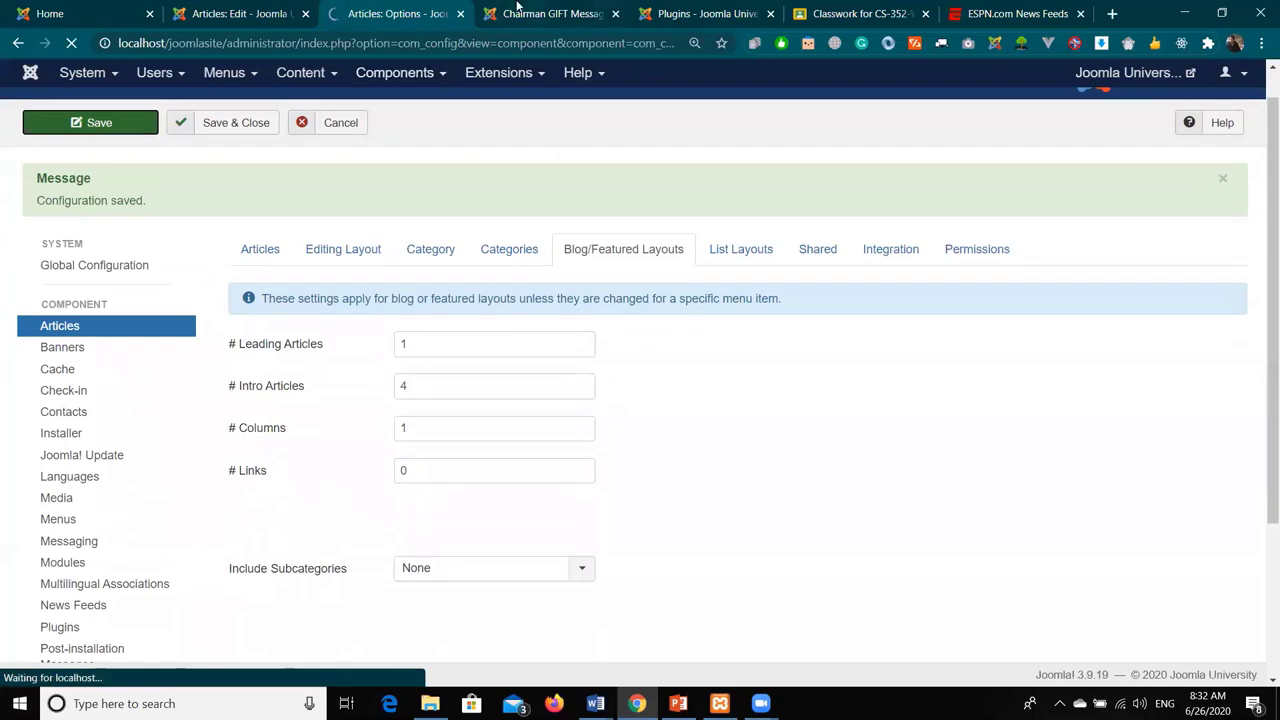
click(517, 13)
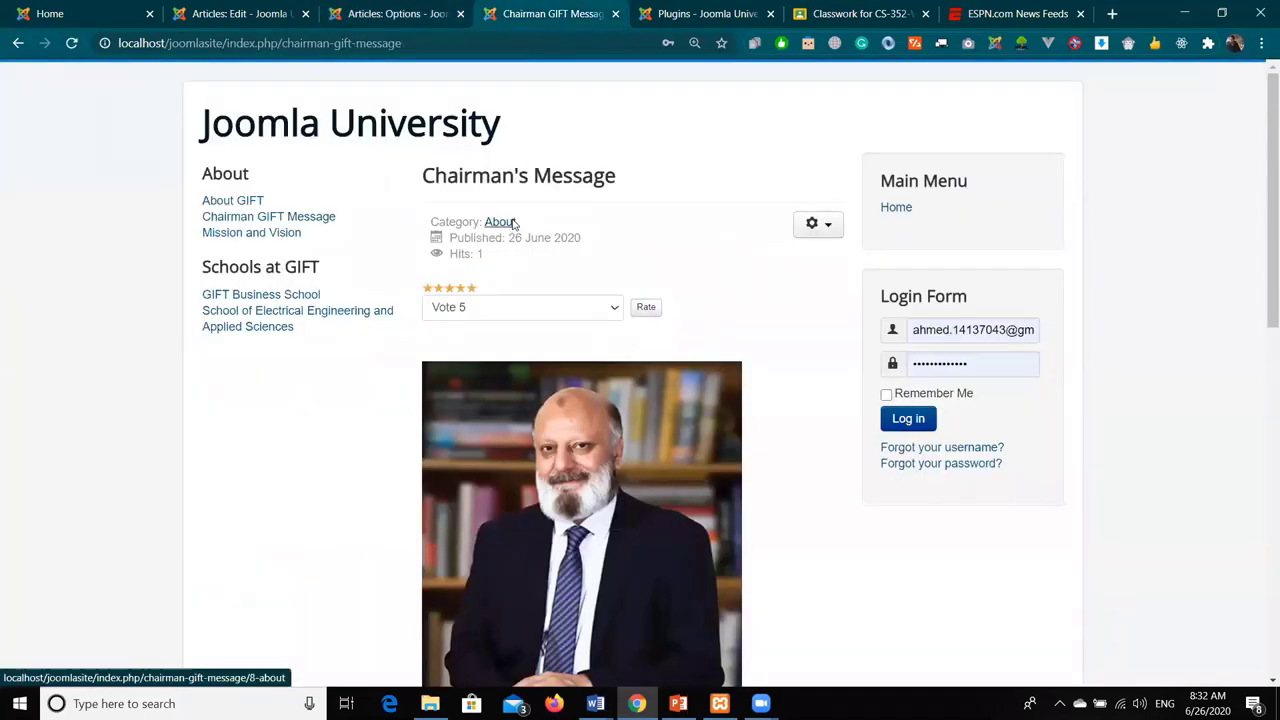
- Scroll the single-column About category page, then select the # Links value in Articles: Options
click(511, 223)
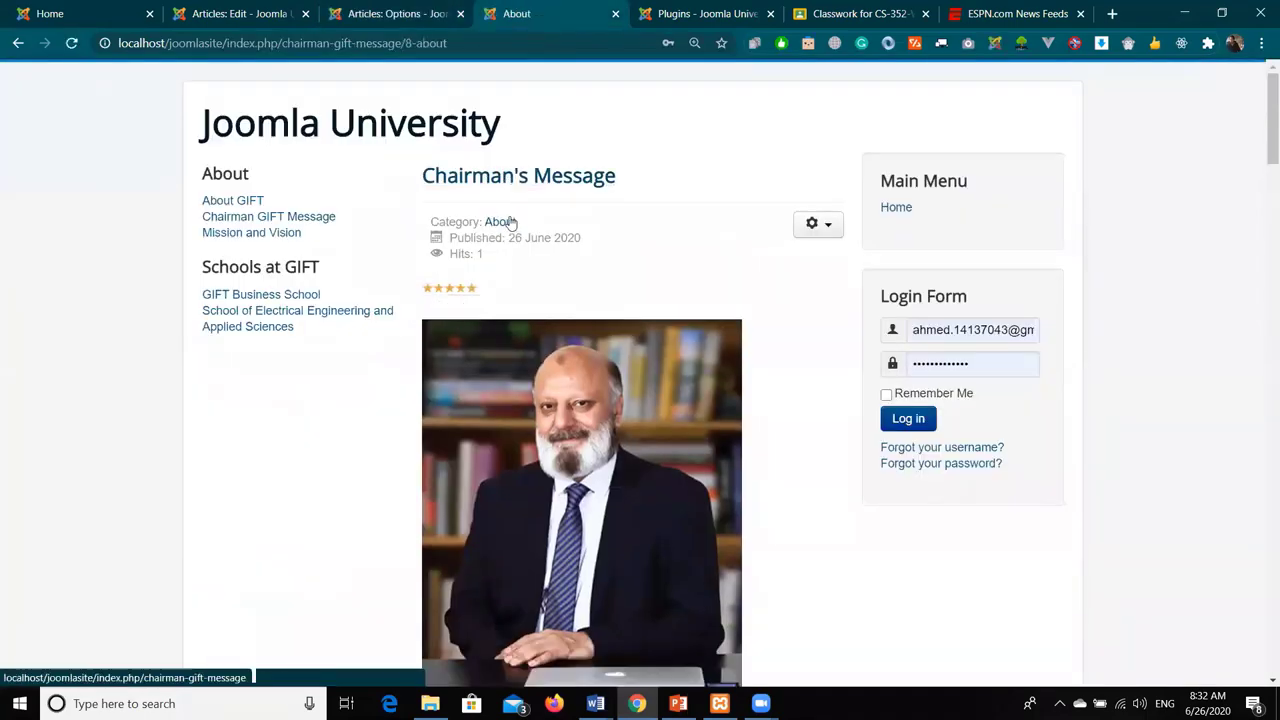
scroll(514, 219, down, 3)
scroll(506, 218, down, 15)
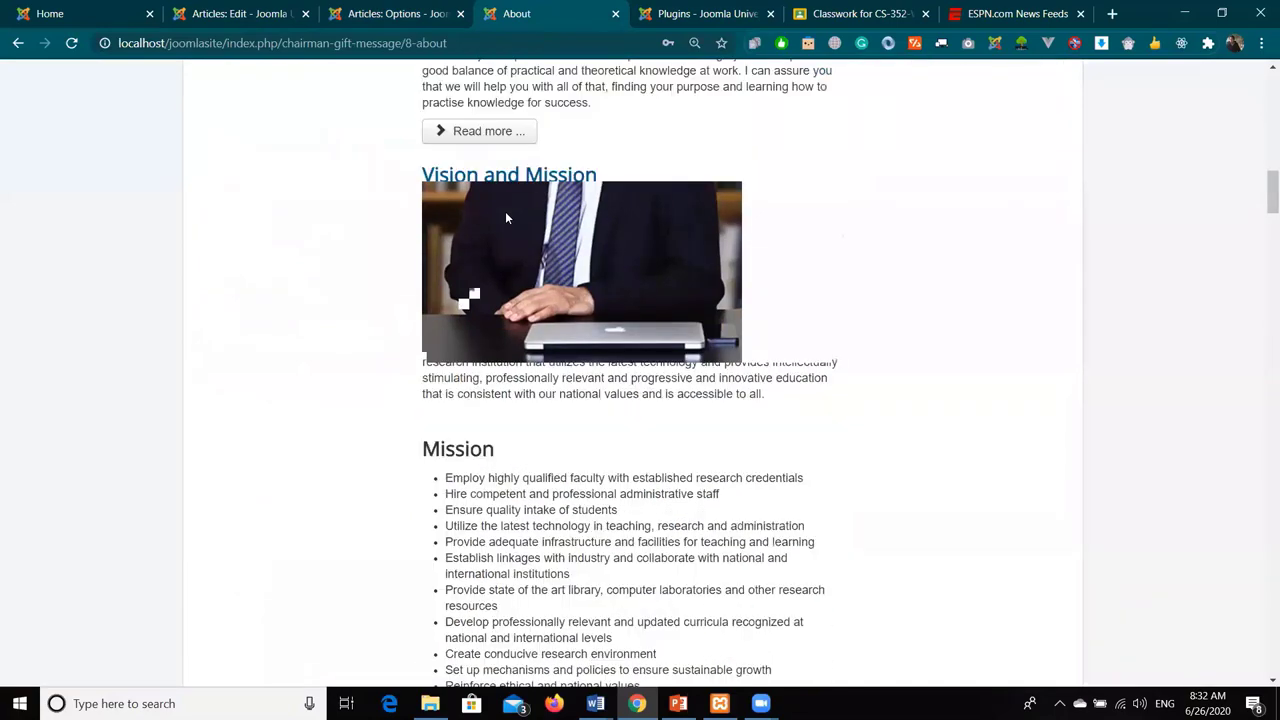
scroll(506, 218, down, 4)
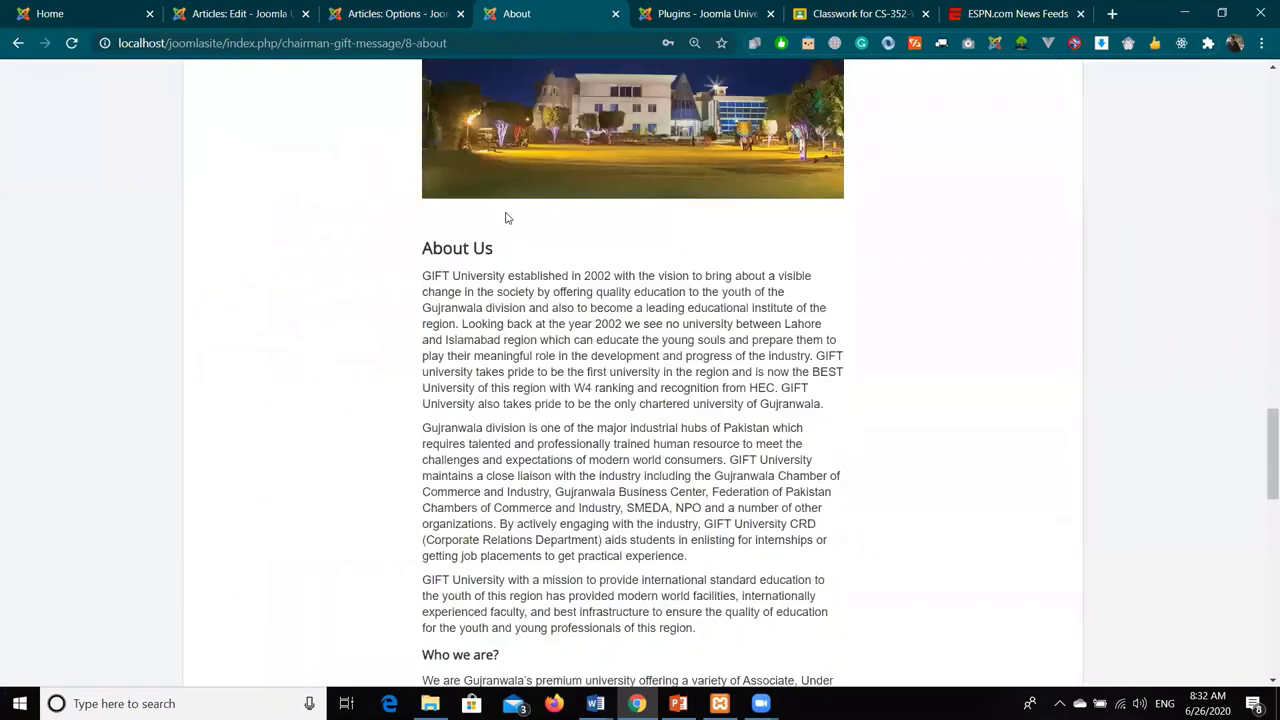
scroll(506, 218, down, 10)
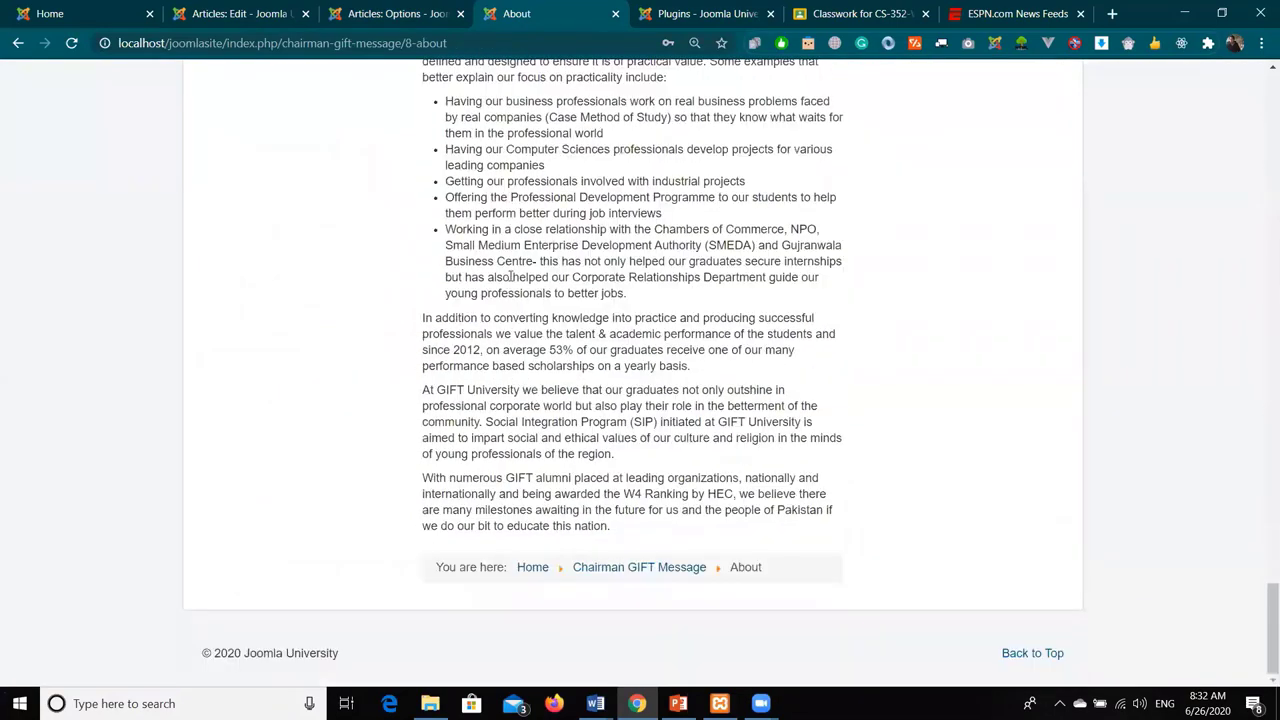
scroll(509, 282, up, 10)
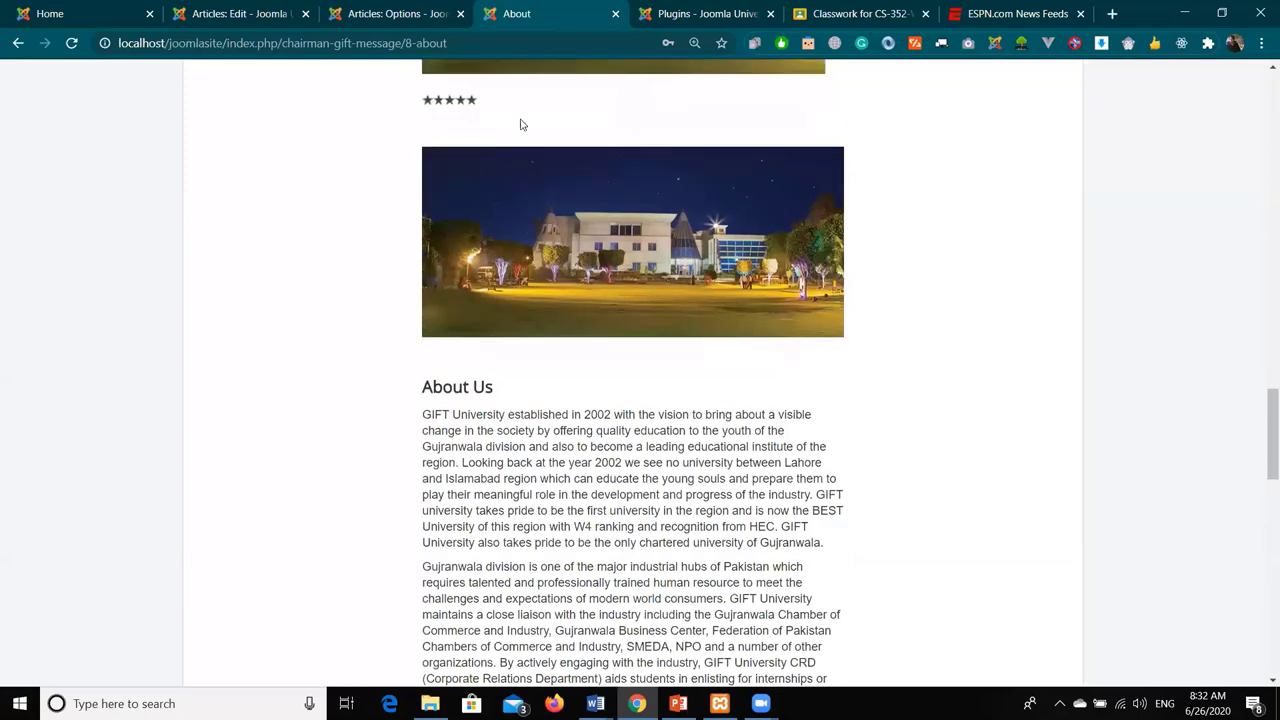
scroll(520, 124, up, 10)
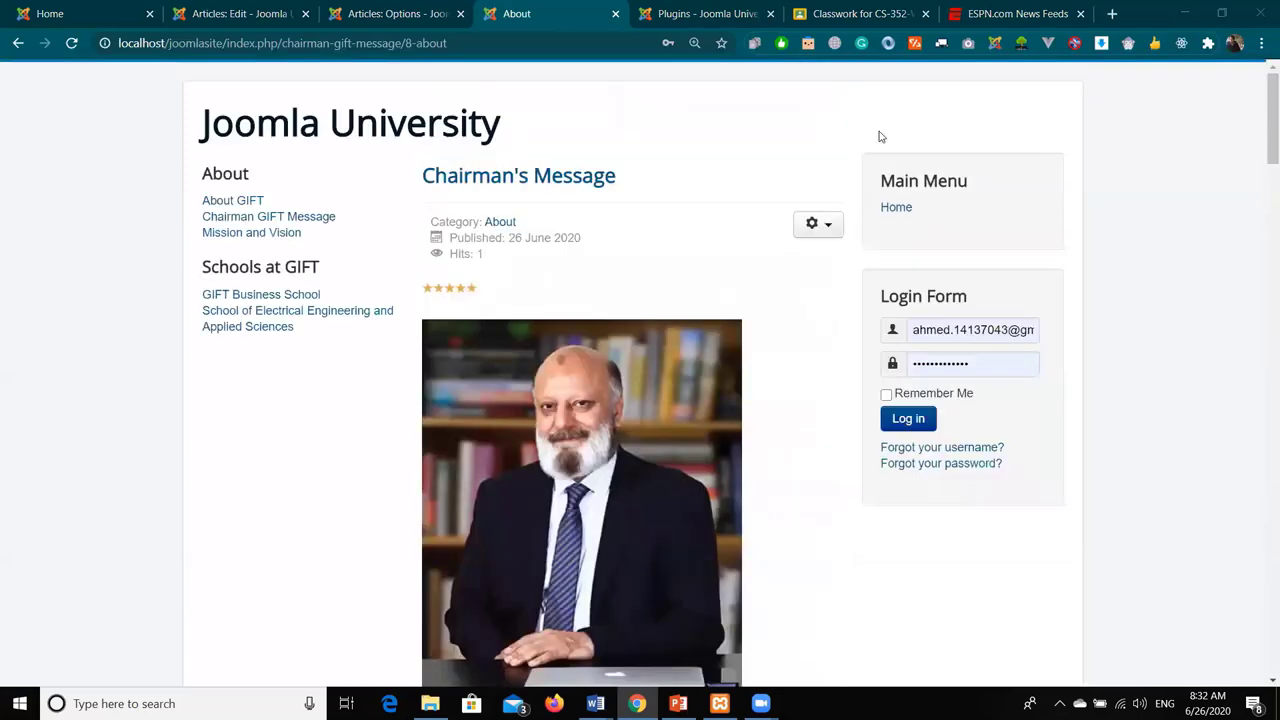
key(ctrl+Page_Up)
triple_click(583, 502)
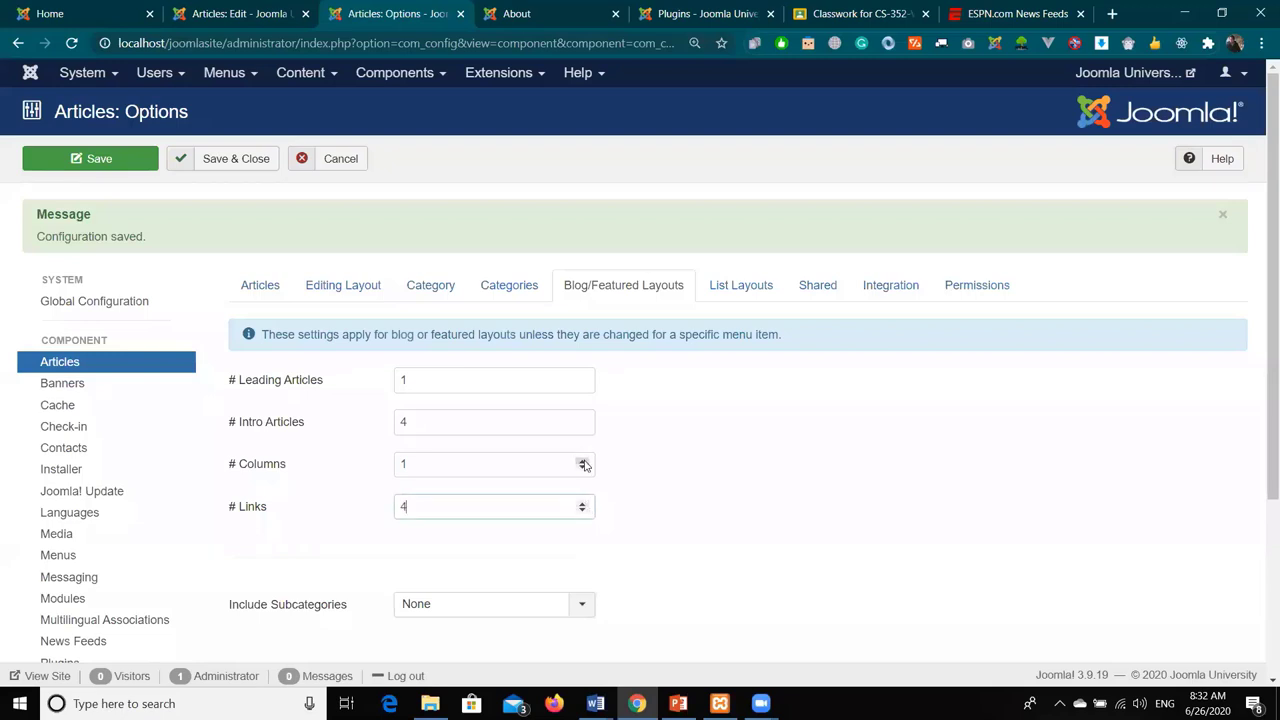
- Lower # Intro Articles to 2, save, and reload the Chairman's Message site page
click(582, 426)
click(582, 426)
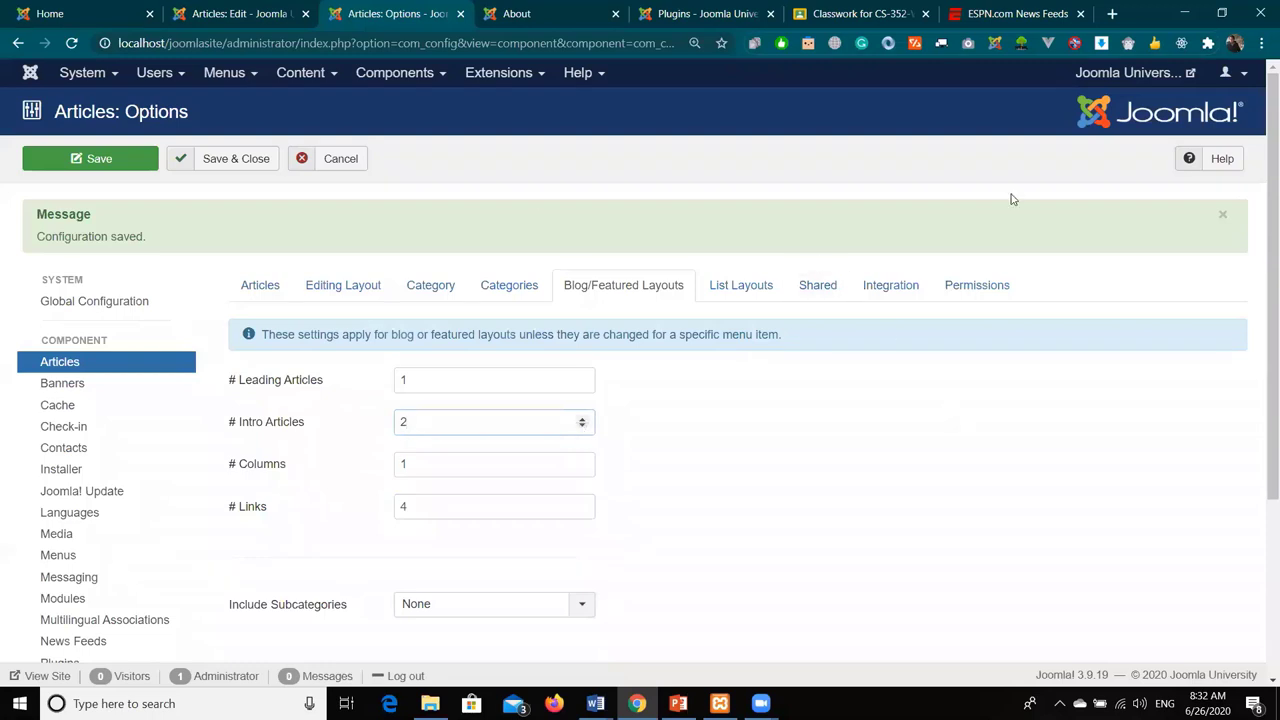
click(42, 161)
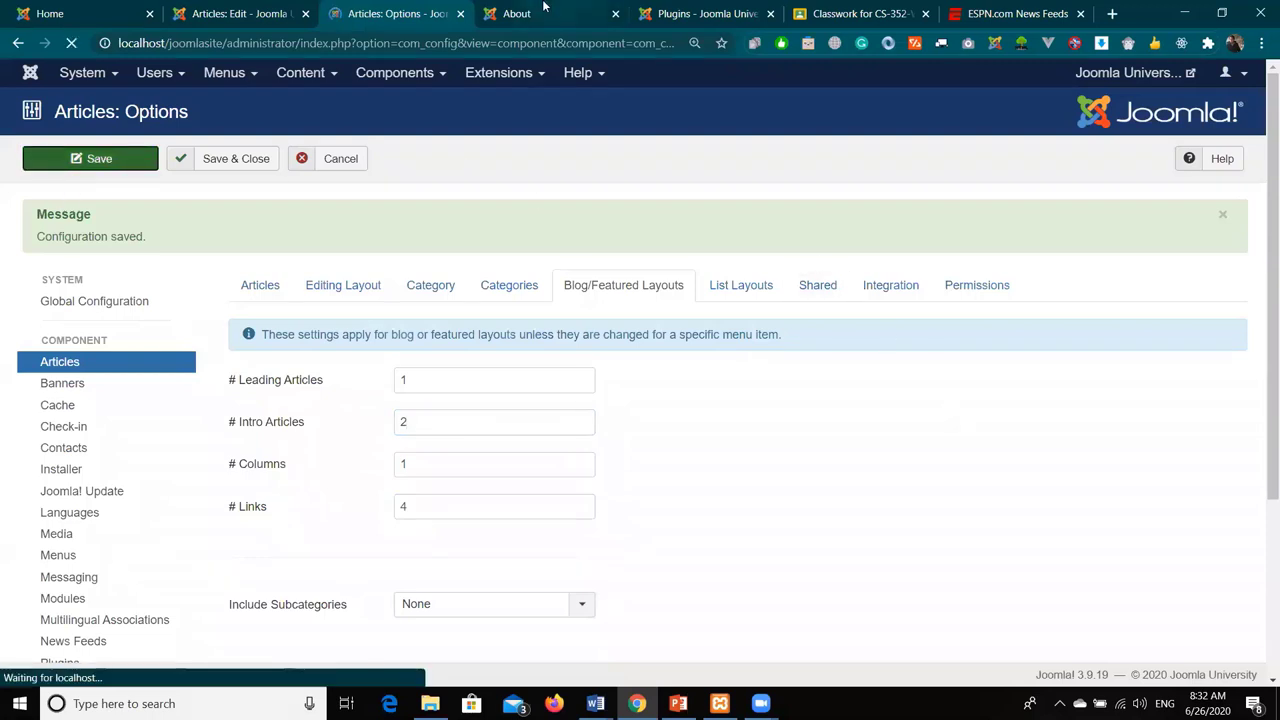
click(532, 22)
click(71, 43)
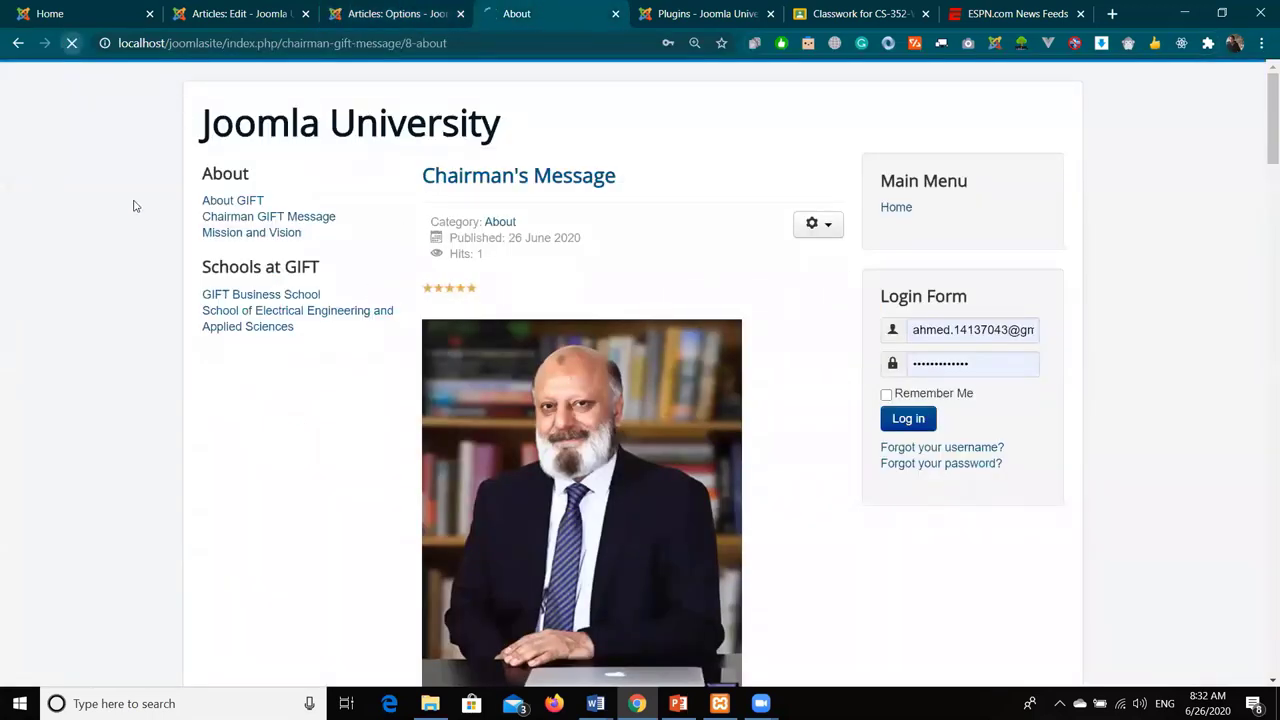
scroll(178, 244, down, 10)
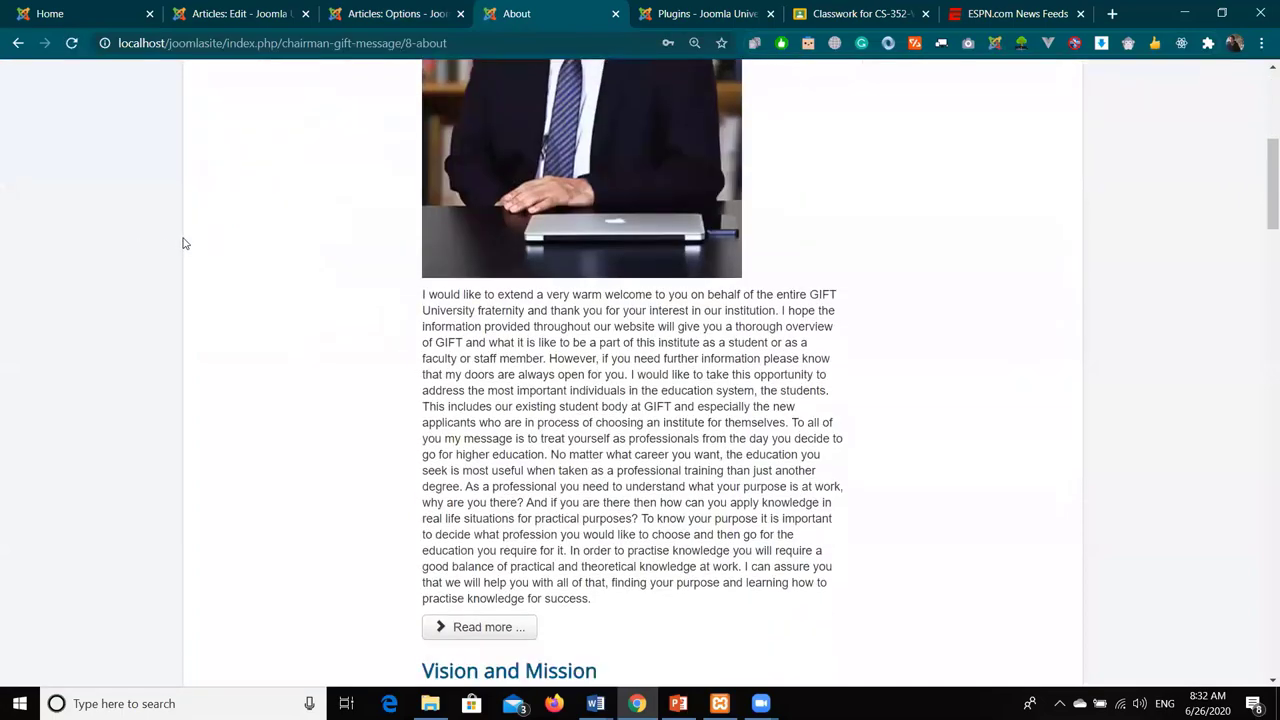
scroll(185, 243, down, 15)
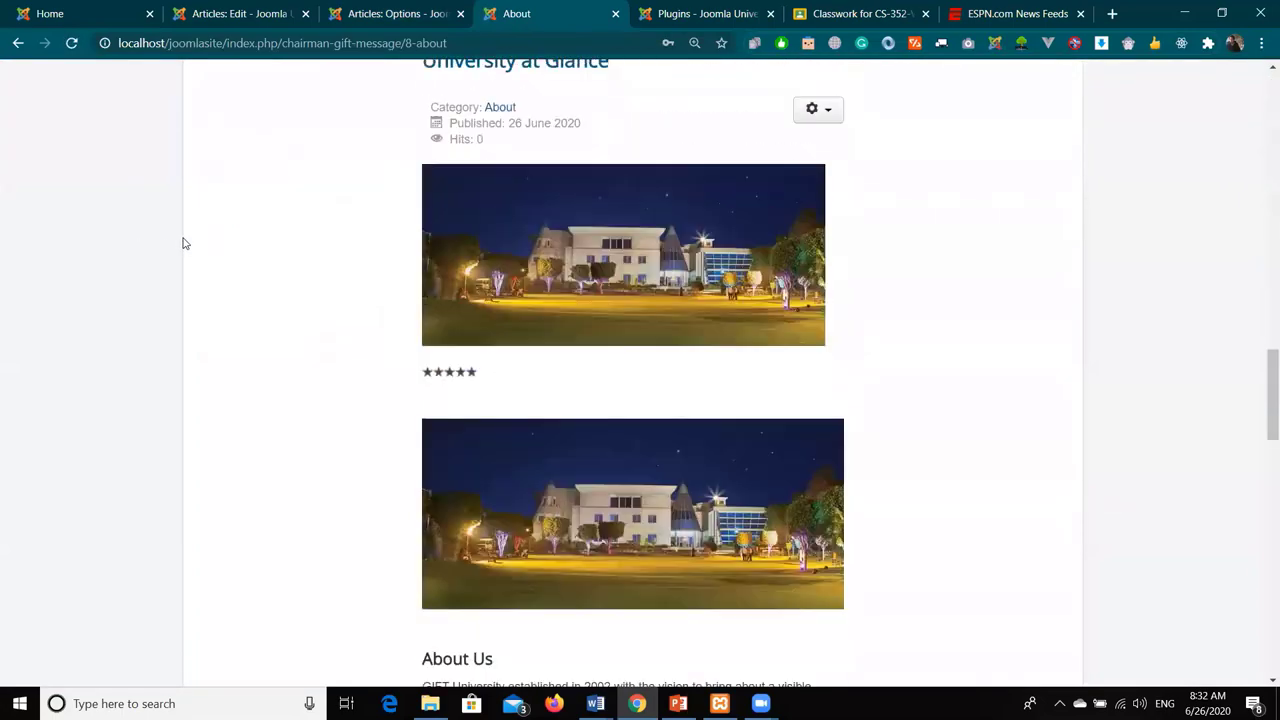
- Raise blog # Columns from 1 to 2 and save the article options
click(440, 13)
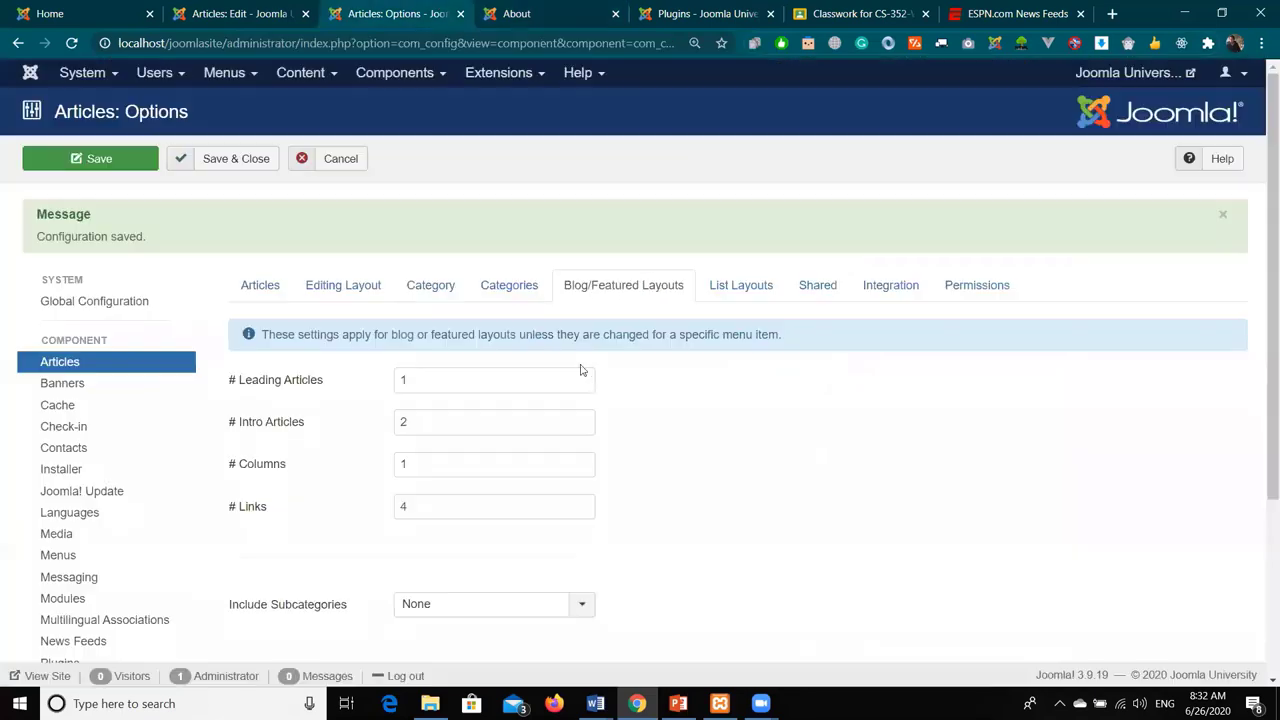
click(582, 459)
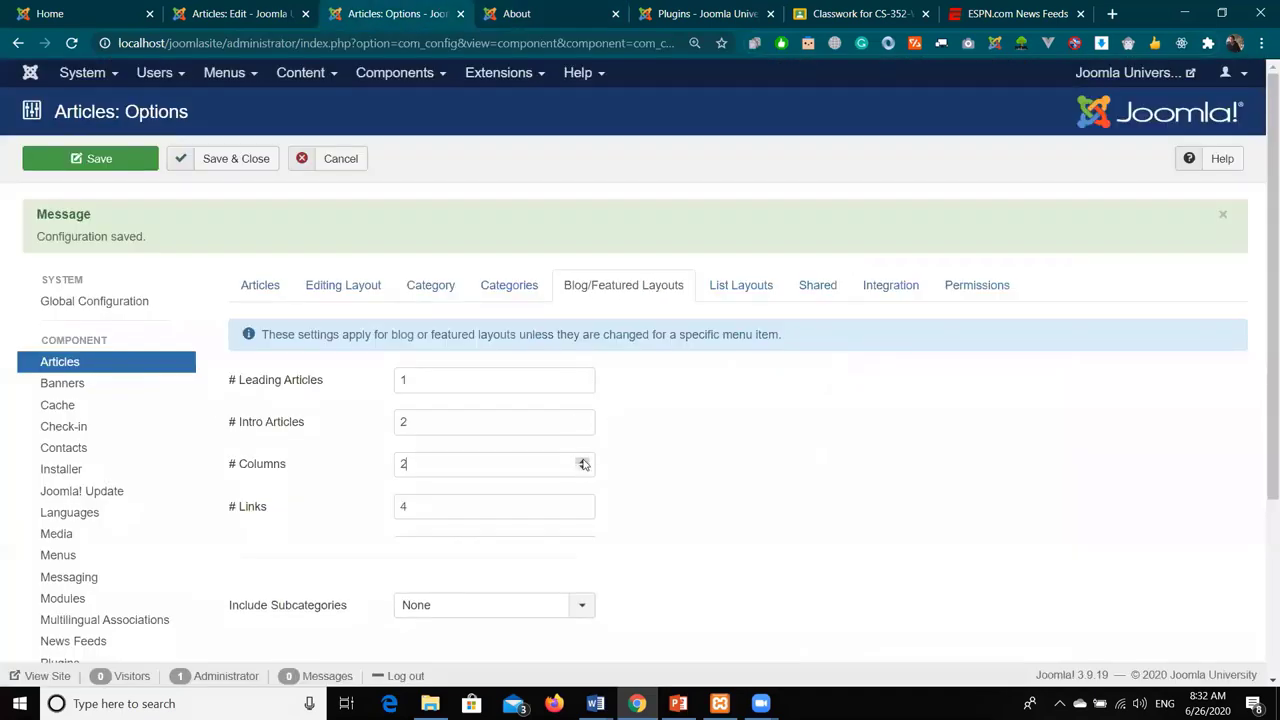
scroll(500, 530, down, 3)
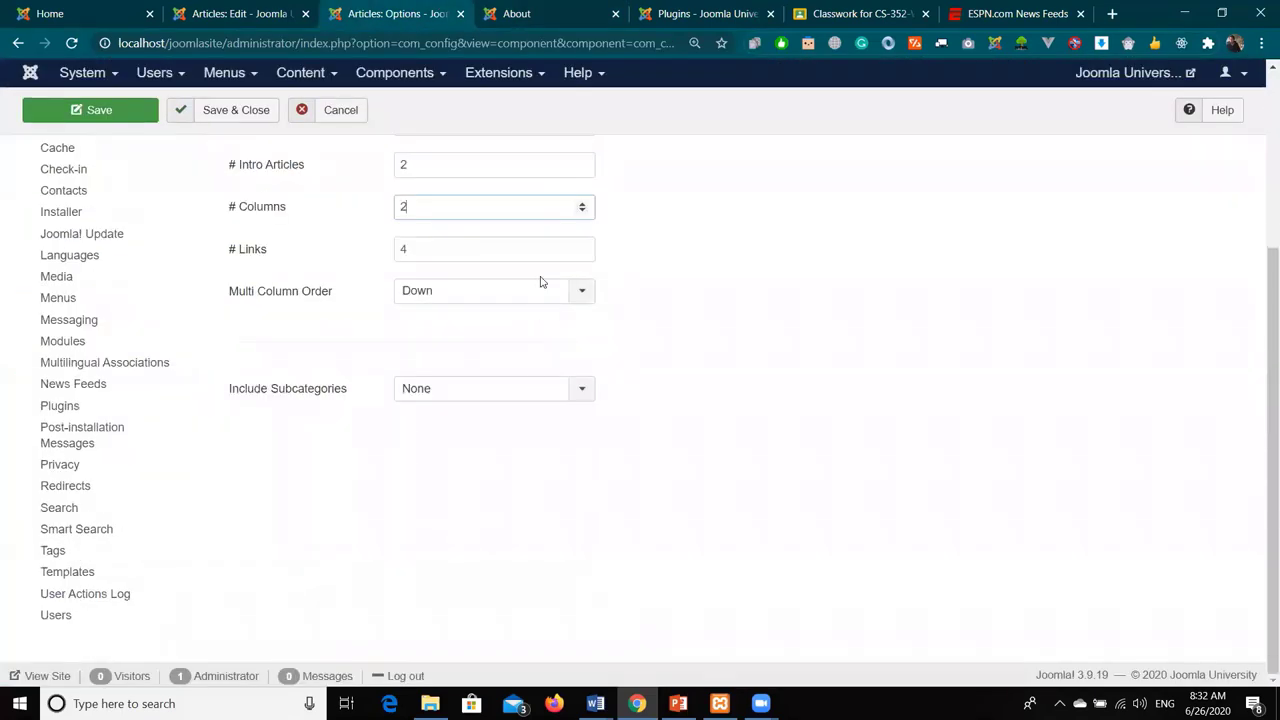
scroll(666, 369, up, 3)
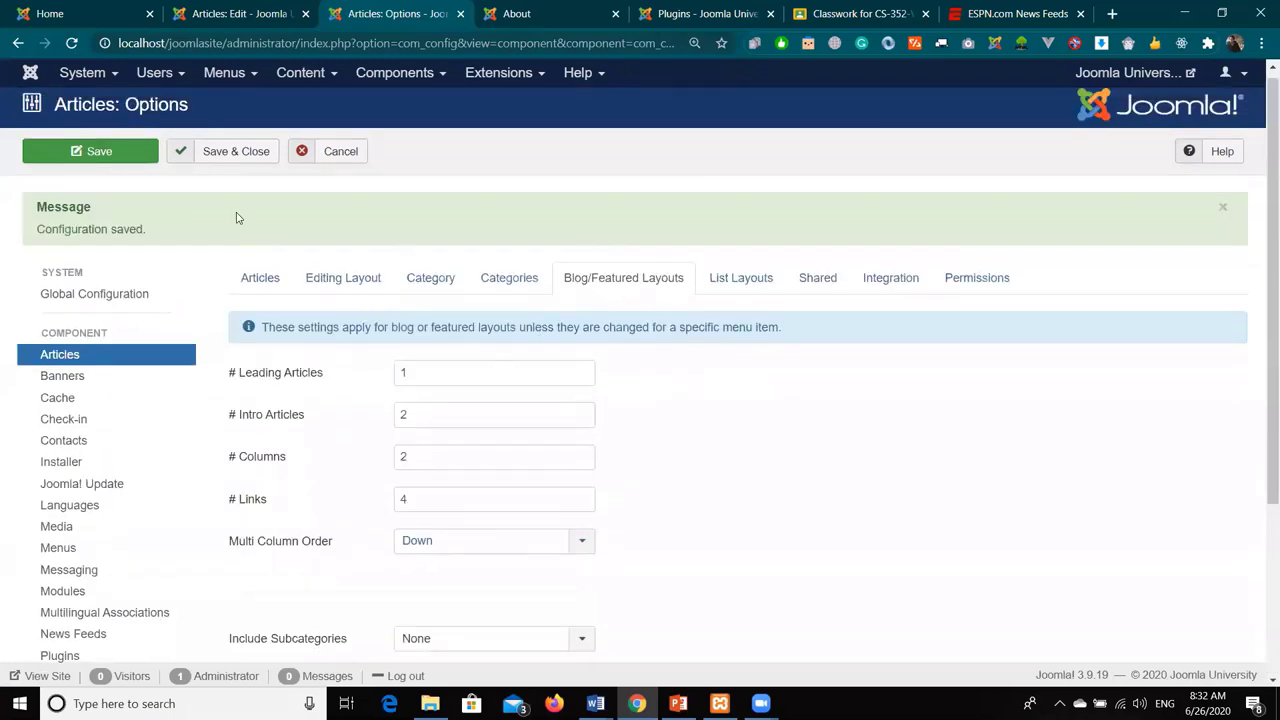
click(117, 155)
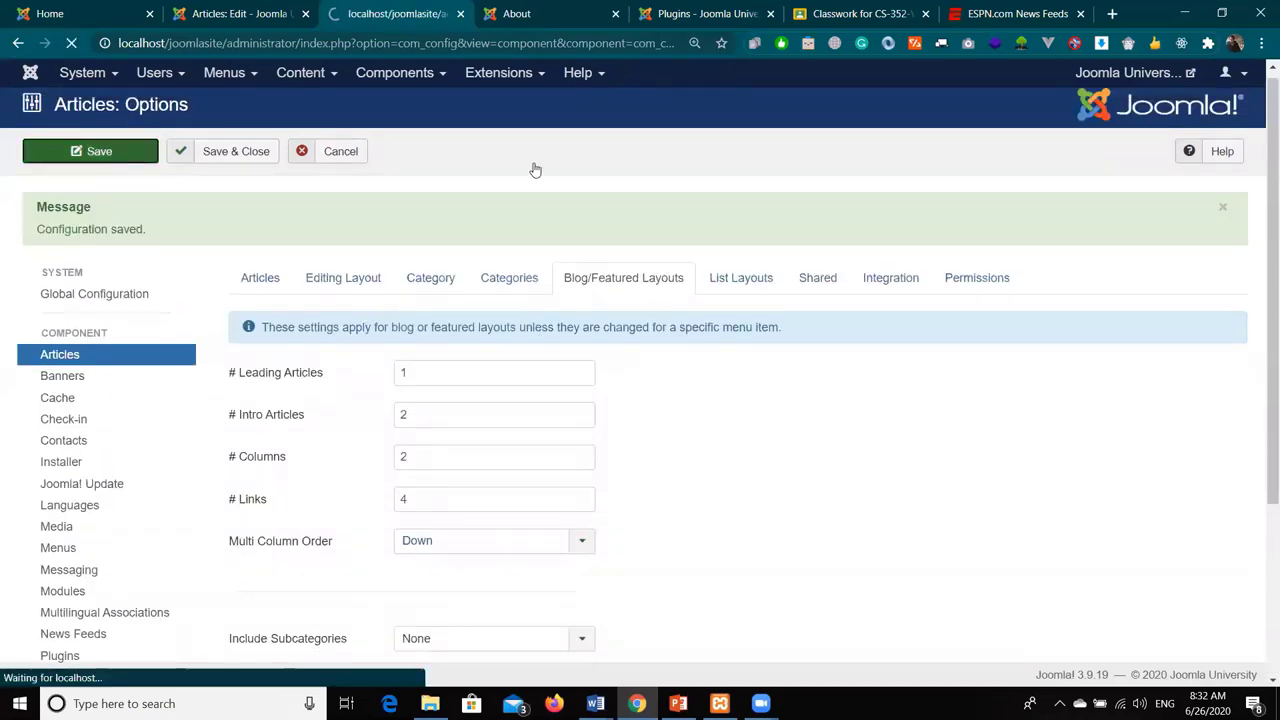
click(517, 13)
scroll(311, 211, up, 7)
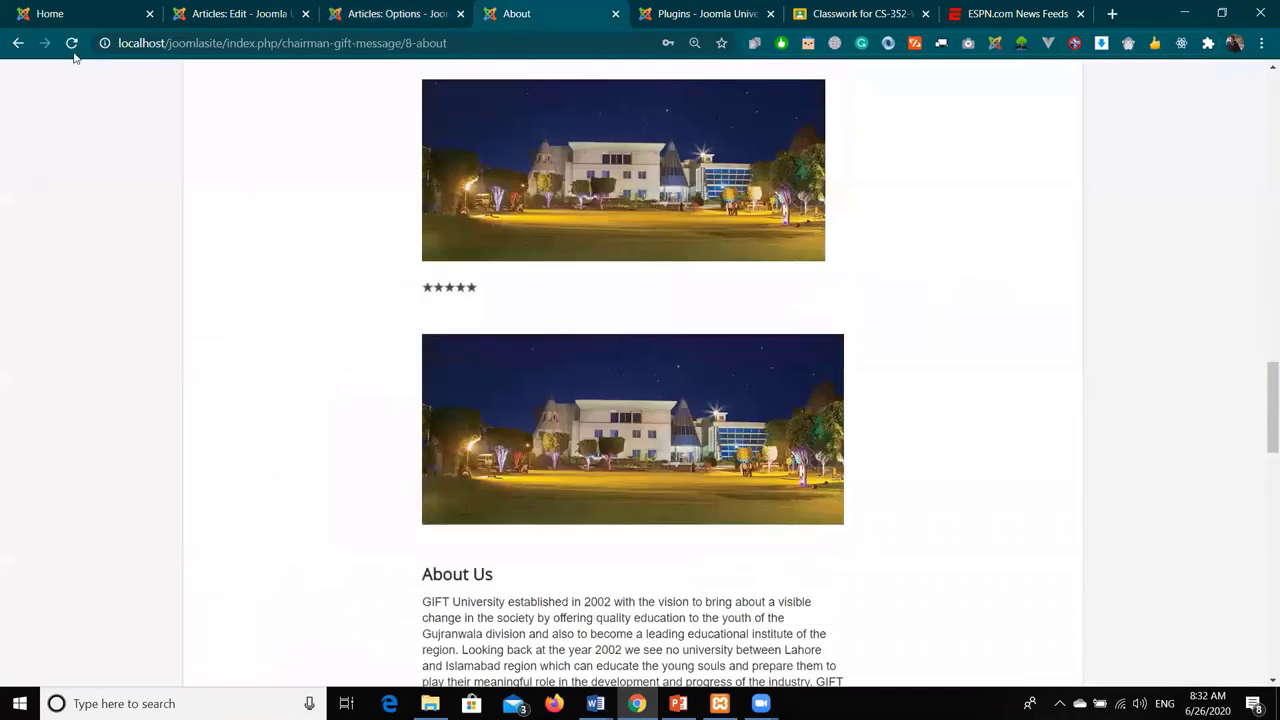
click(71, 43)
scroll(352, 283, up, 7)
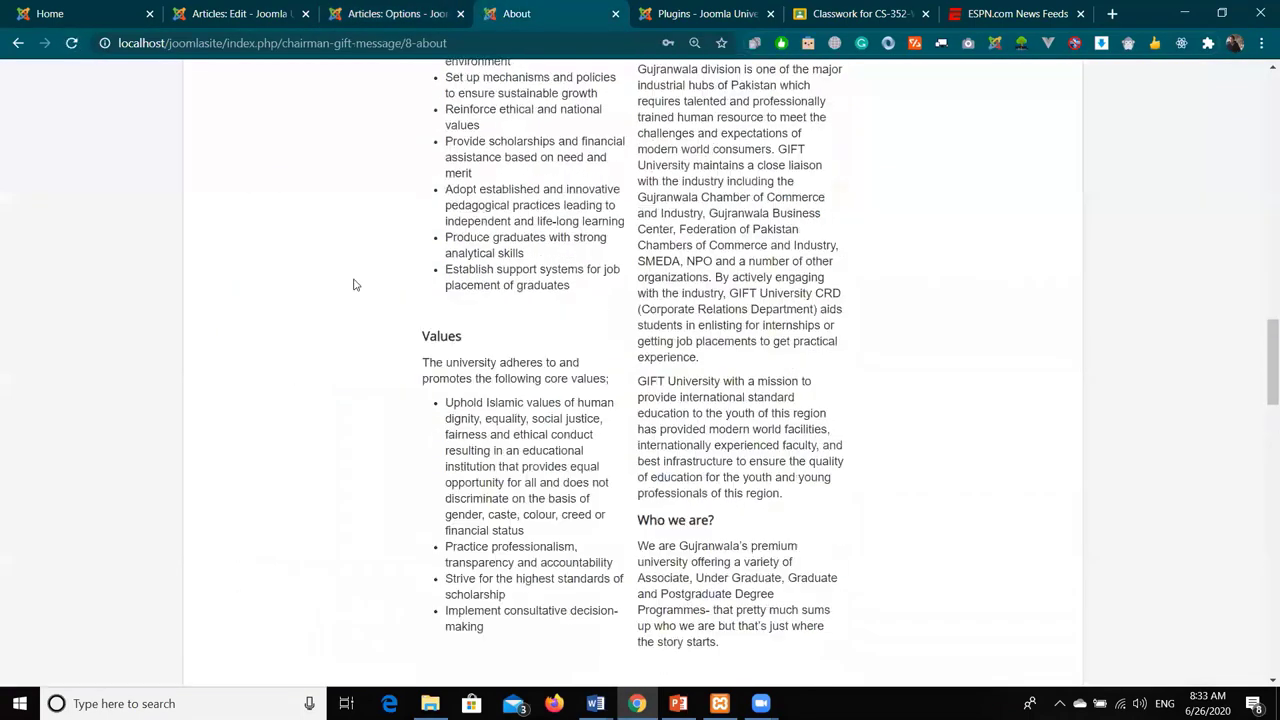
scroll(353, 285, up, 10)
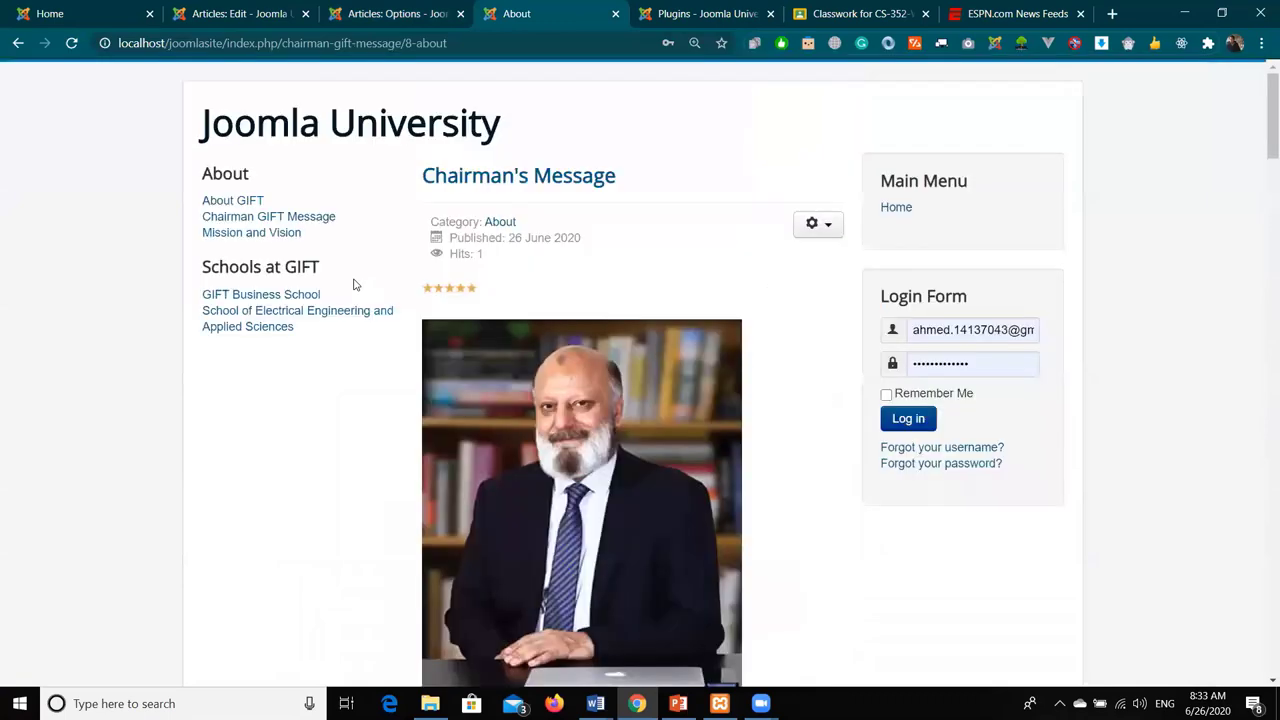
scroll(748, 312, down, 10)
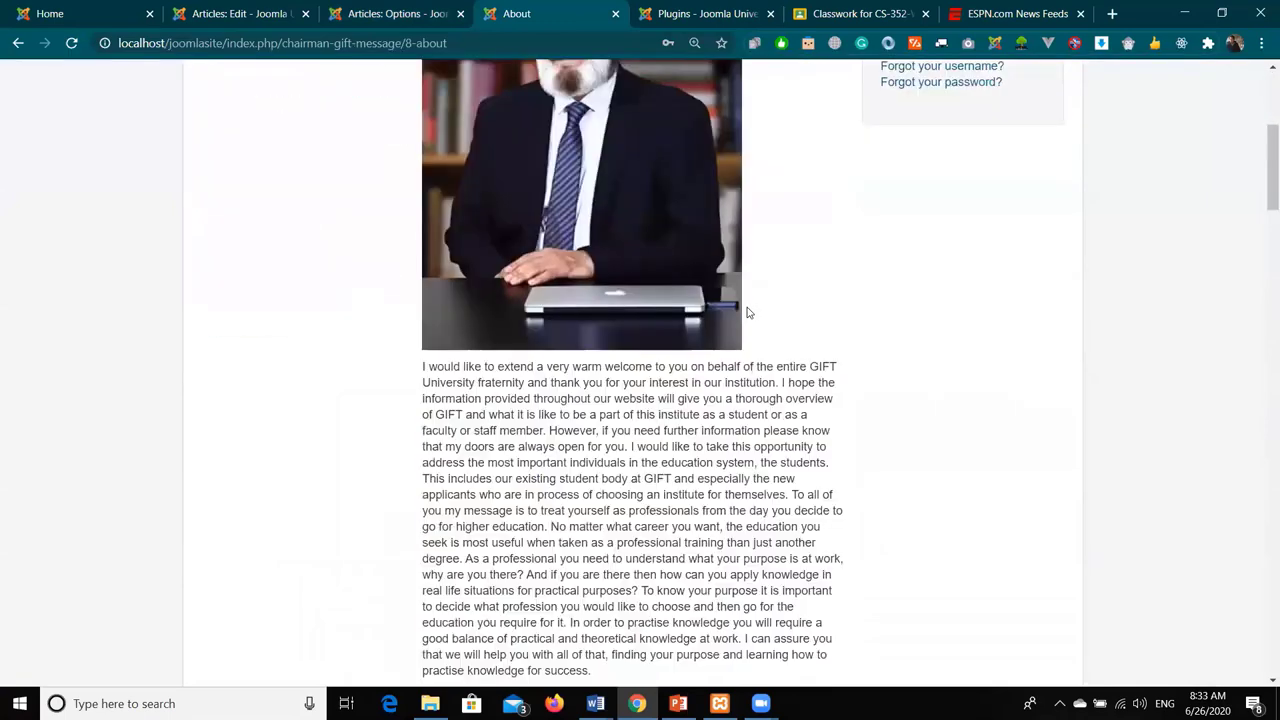
click(605, 340)
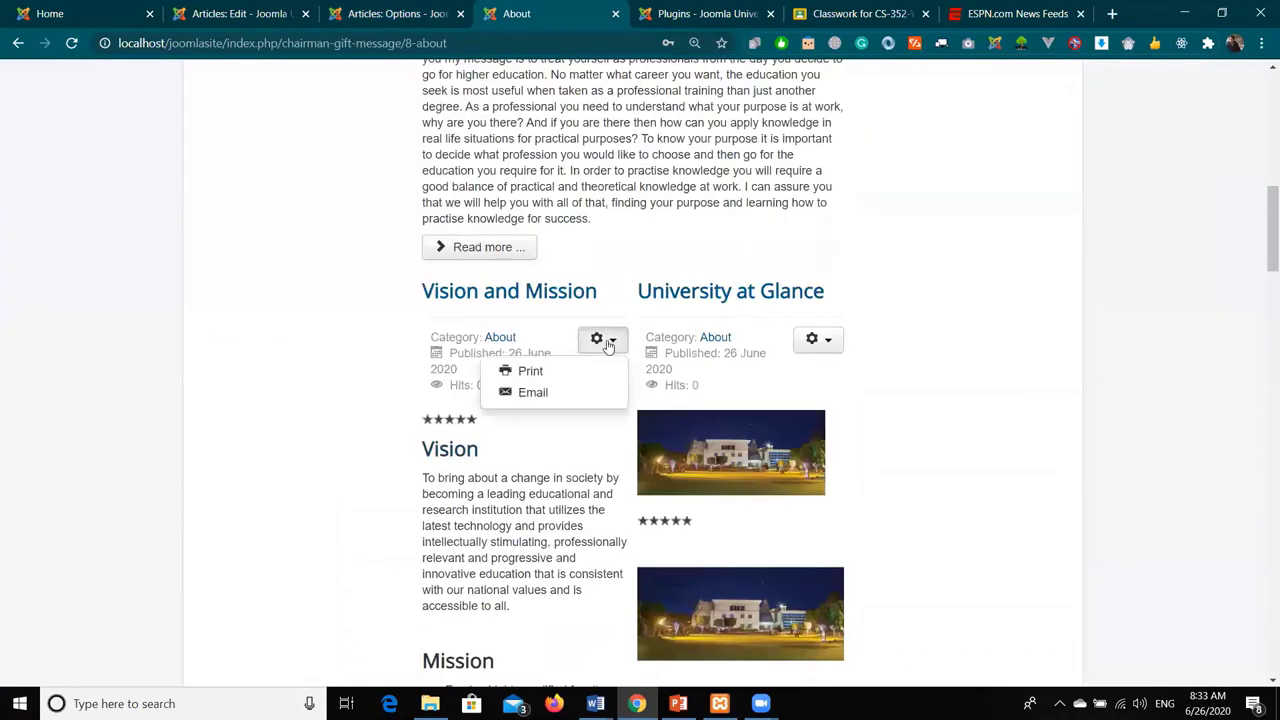
scroll(587, 467, down, 15)
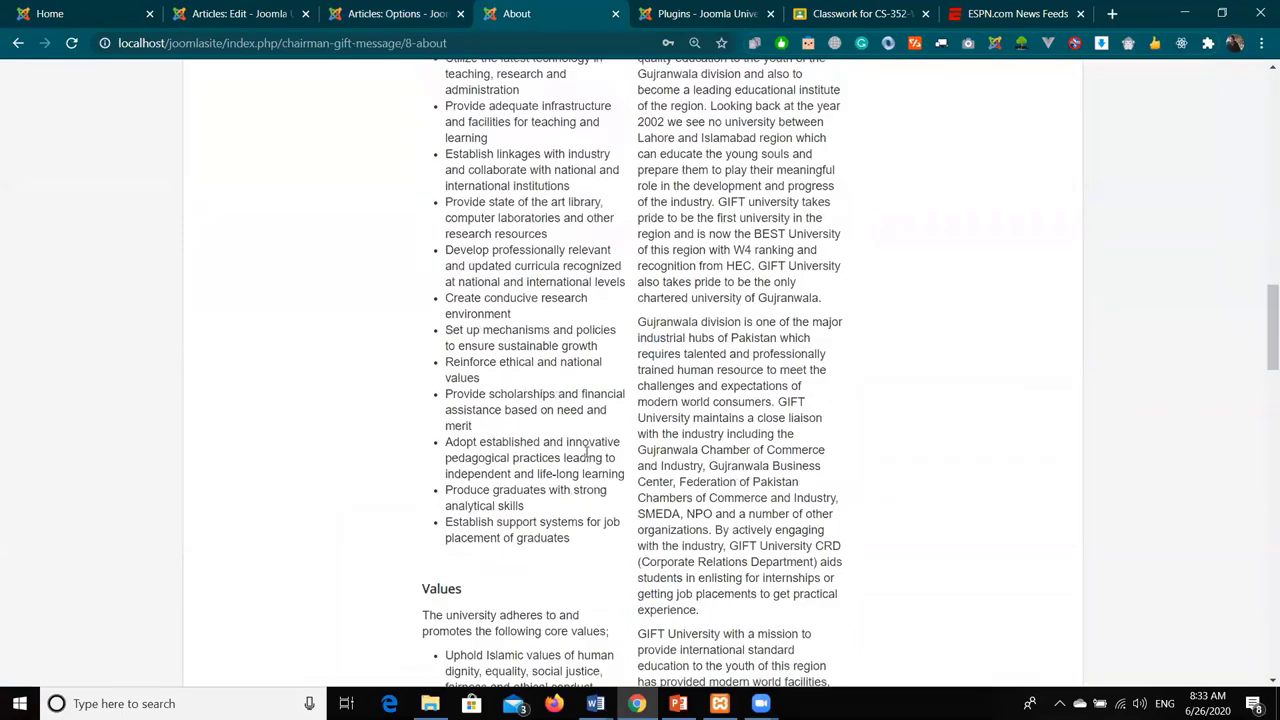
scroll(593, 435, up, 20)
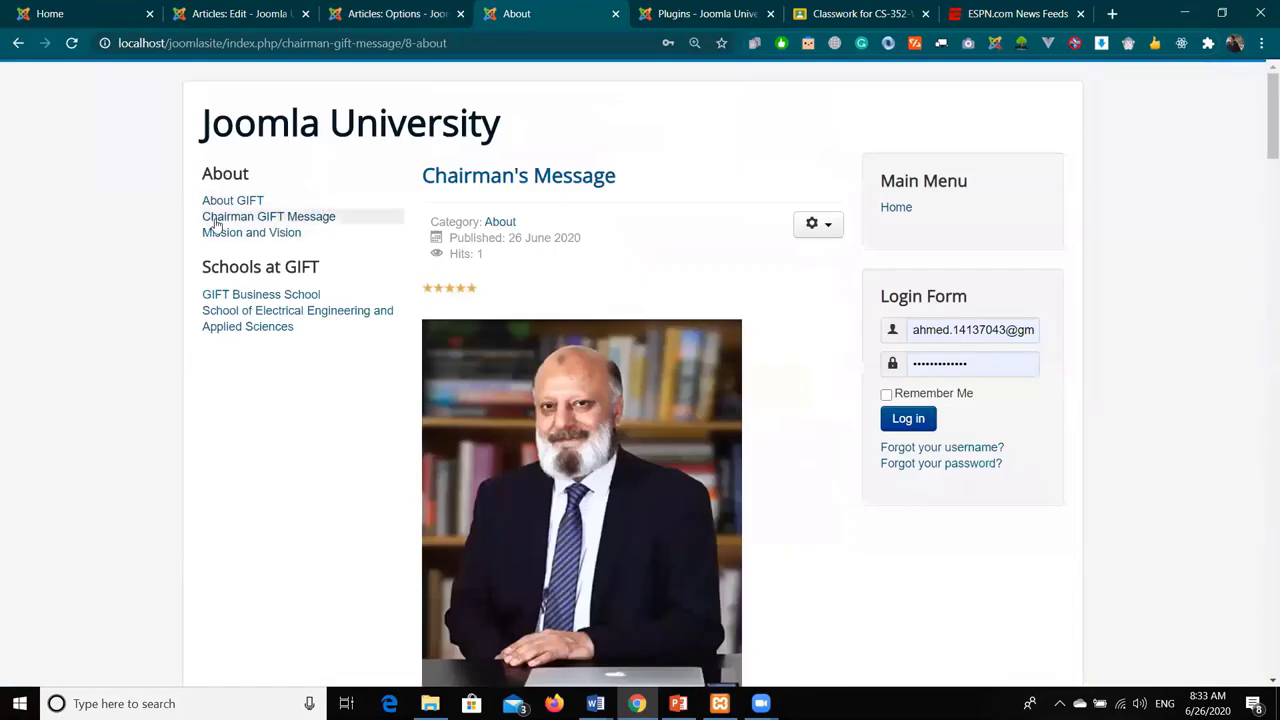
click(232, 232)
click(385, 13)
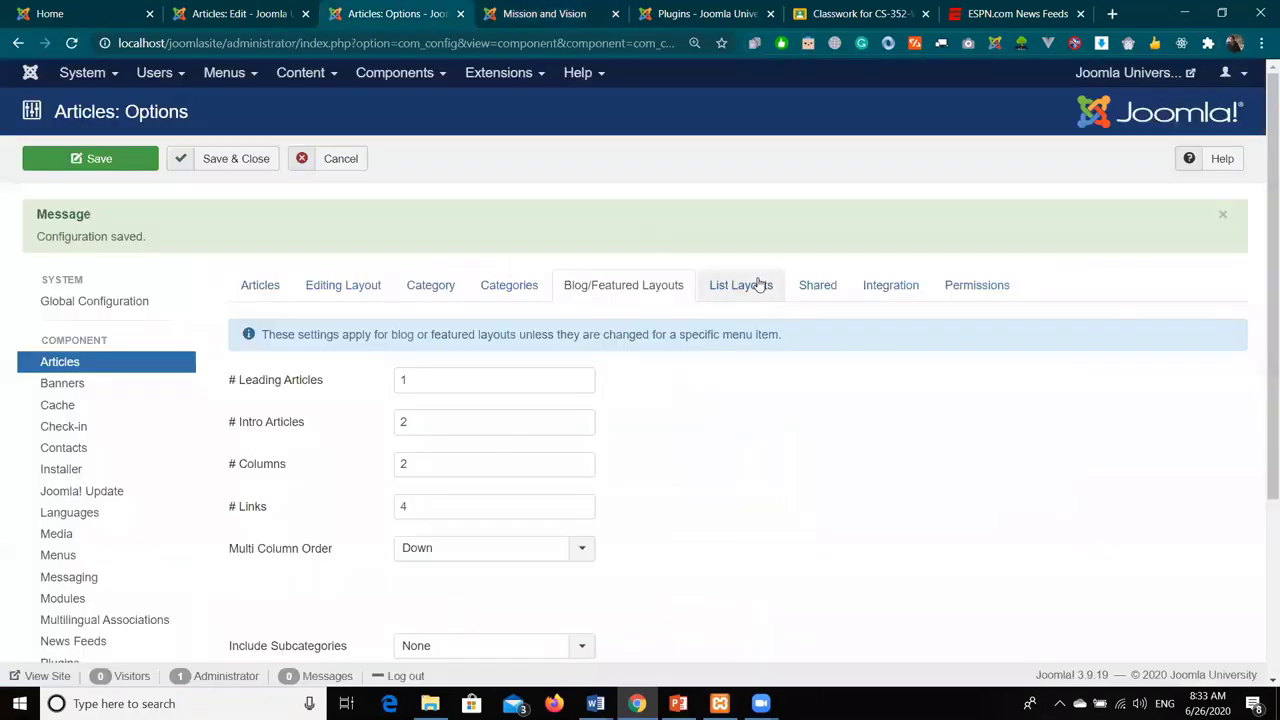
- Show the List Layouts settings and scroll through Table Headings, Hits and Author options
click(760, 285)
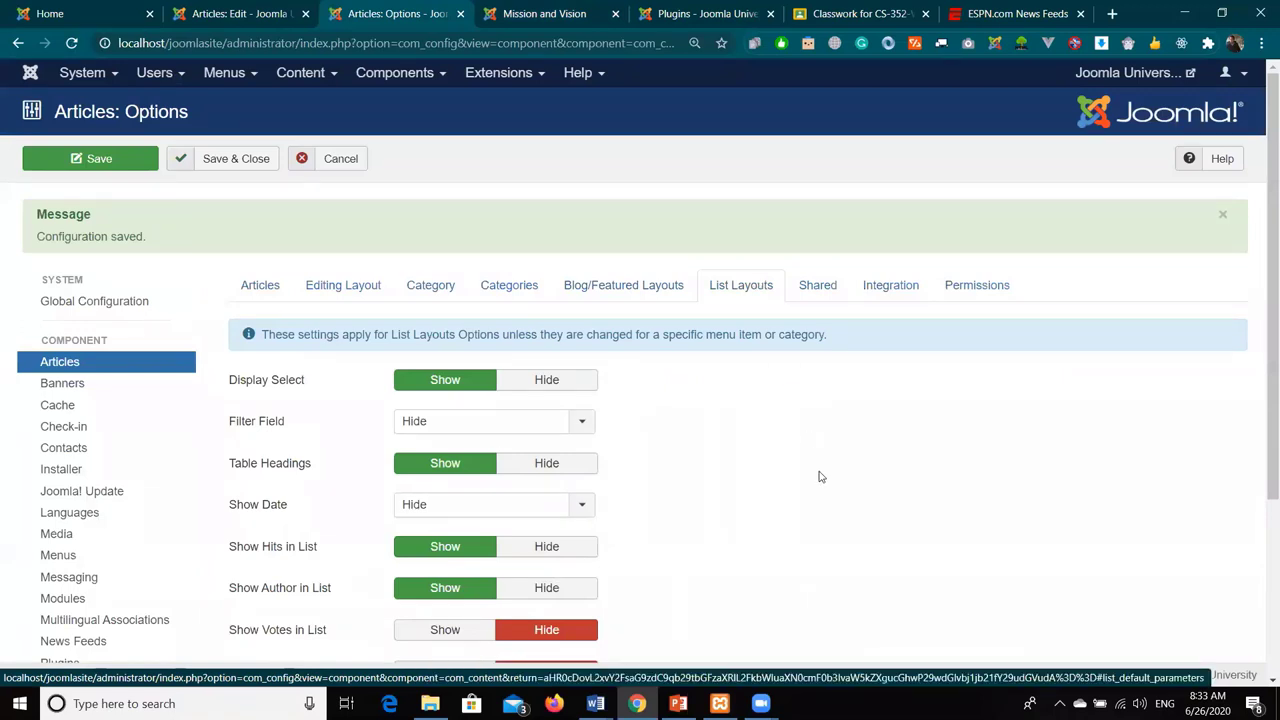
scroll(812, 444, down, 1)
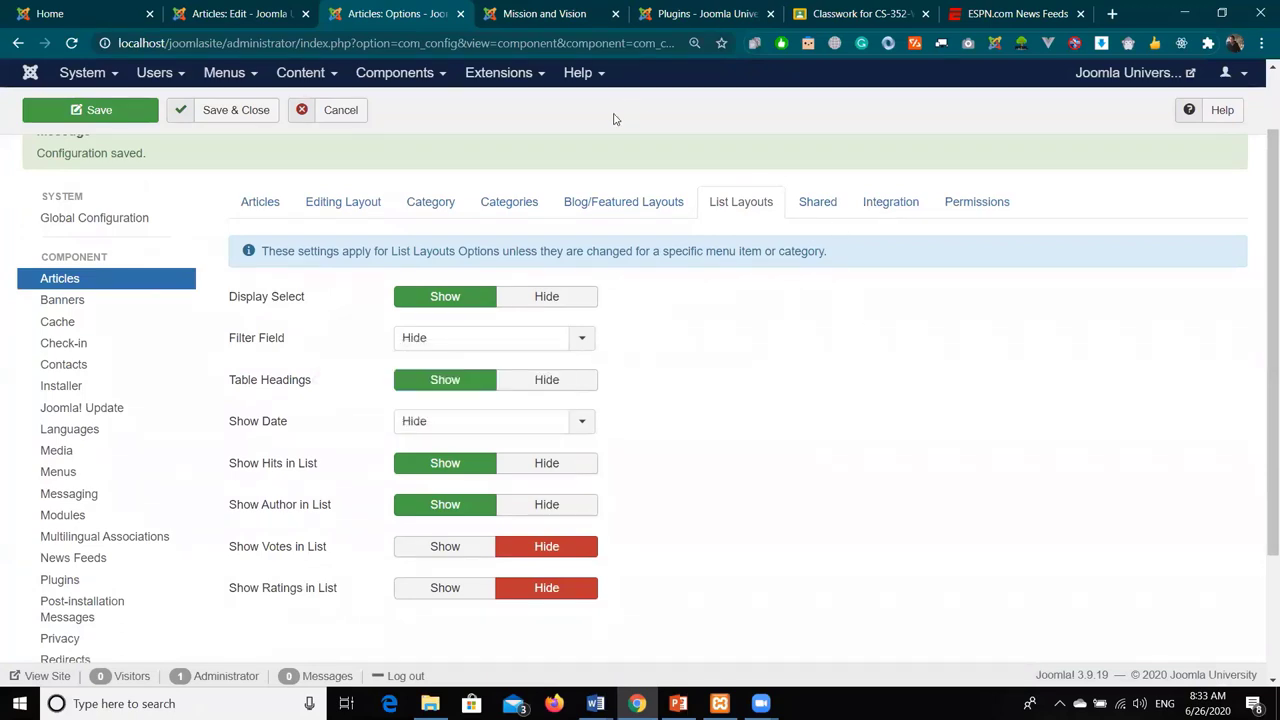
- Save the Chairman's Message article with Ctrl+S and bring up the table insertion grid
click(240, 14)
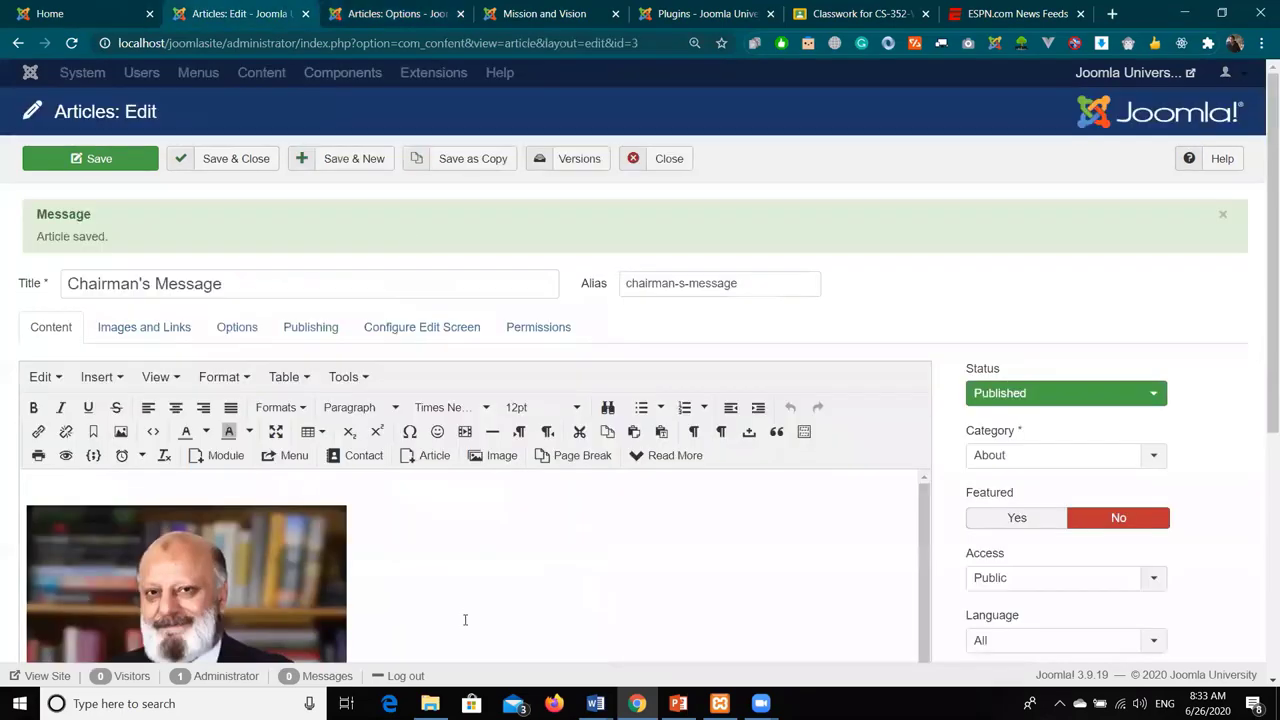
scroll(477, 500, down, 5)
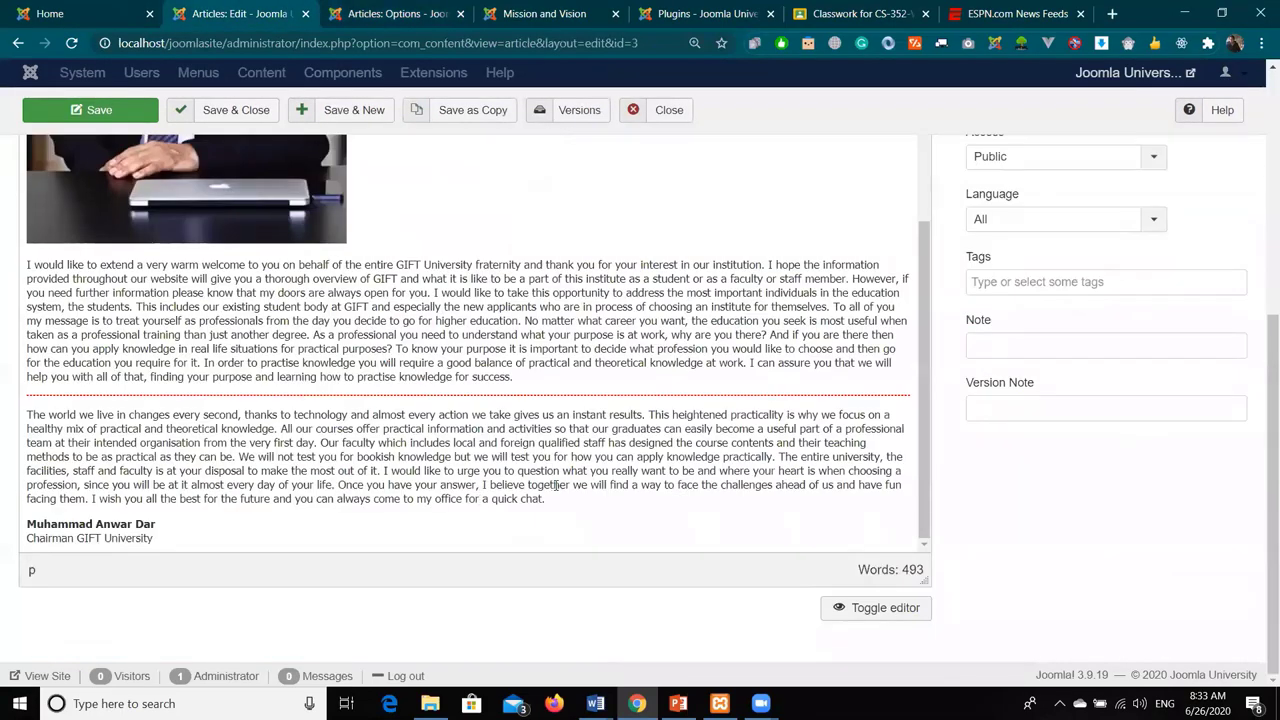
key(ctrl+s)
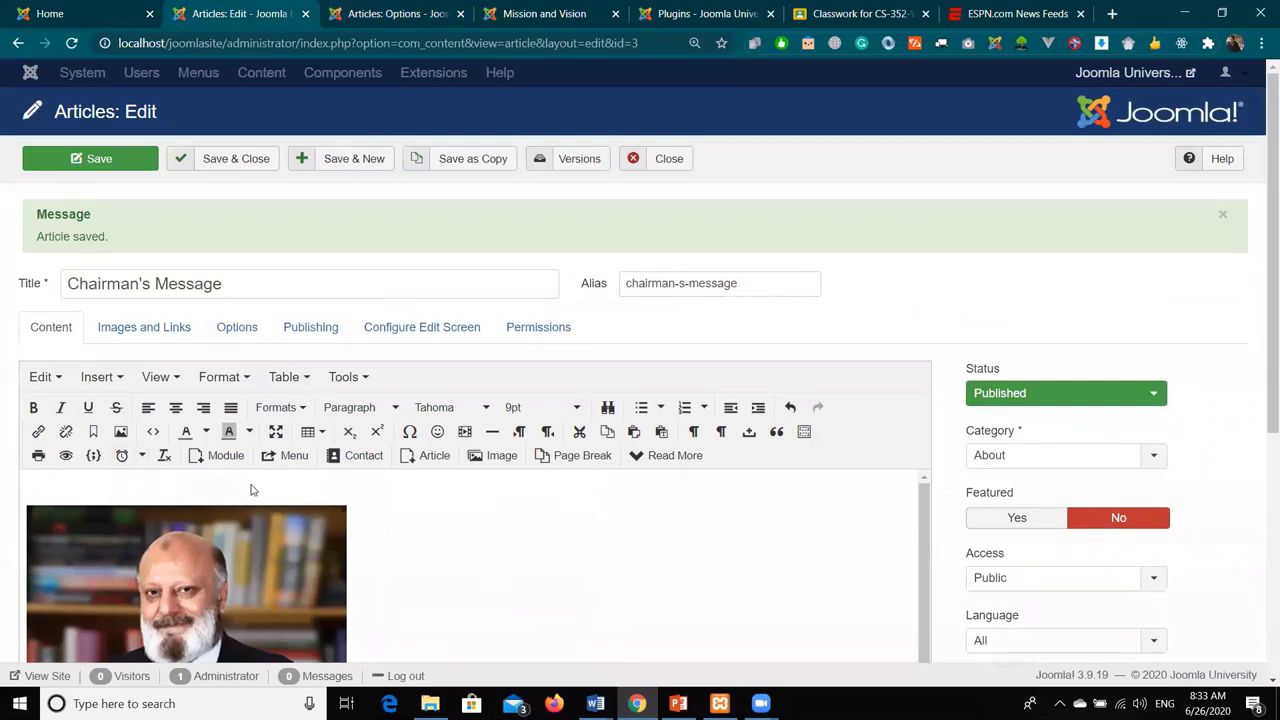
click(286, 376)
mouse_move(400, 407)
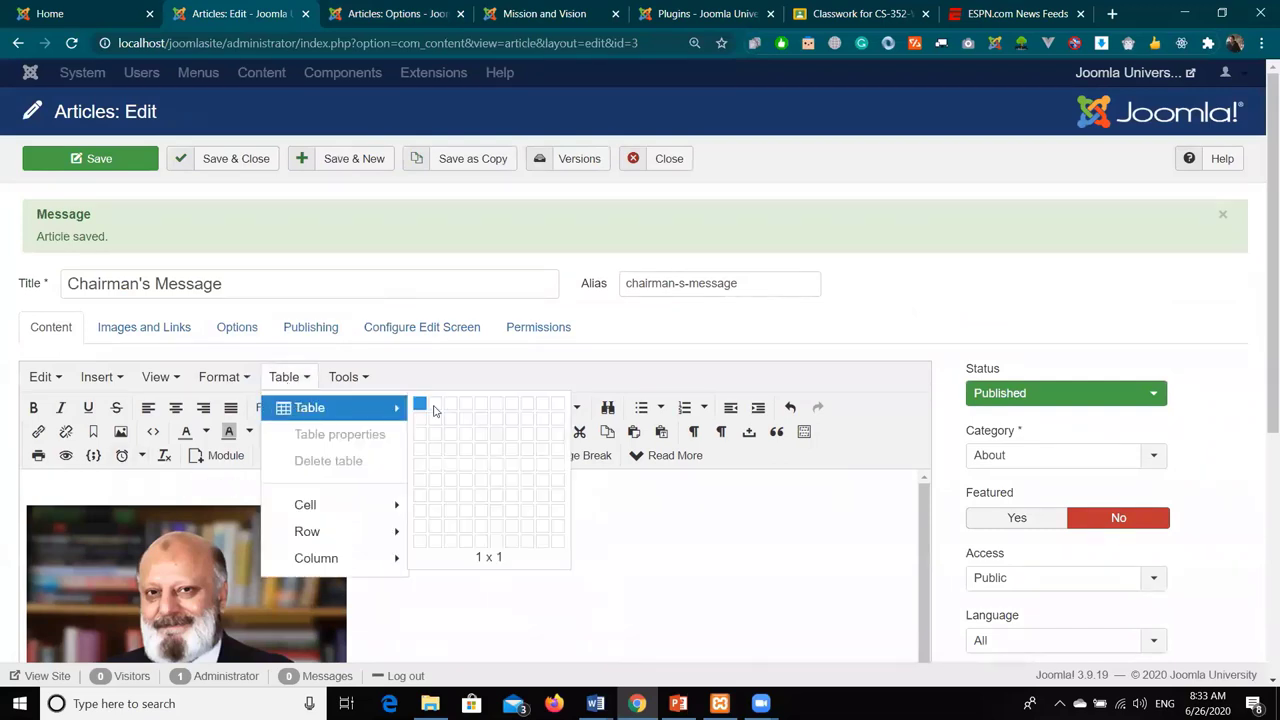
- Insert a 2 x 6 table with width 20, cell spacing 10, padding 5, centered
click(429, 482)
scroll(400, 470, down, 5)
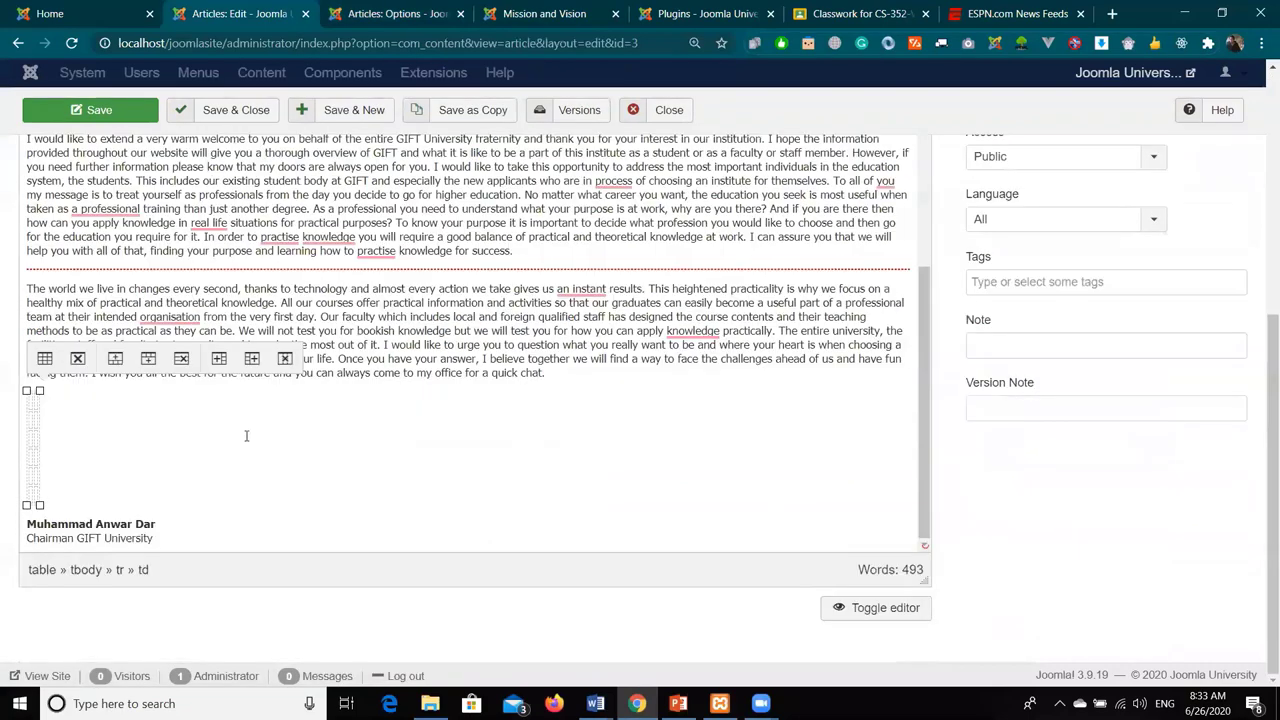
click(44, 358)
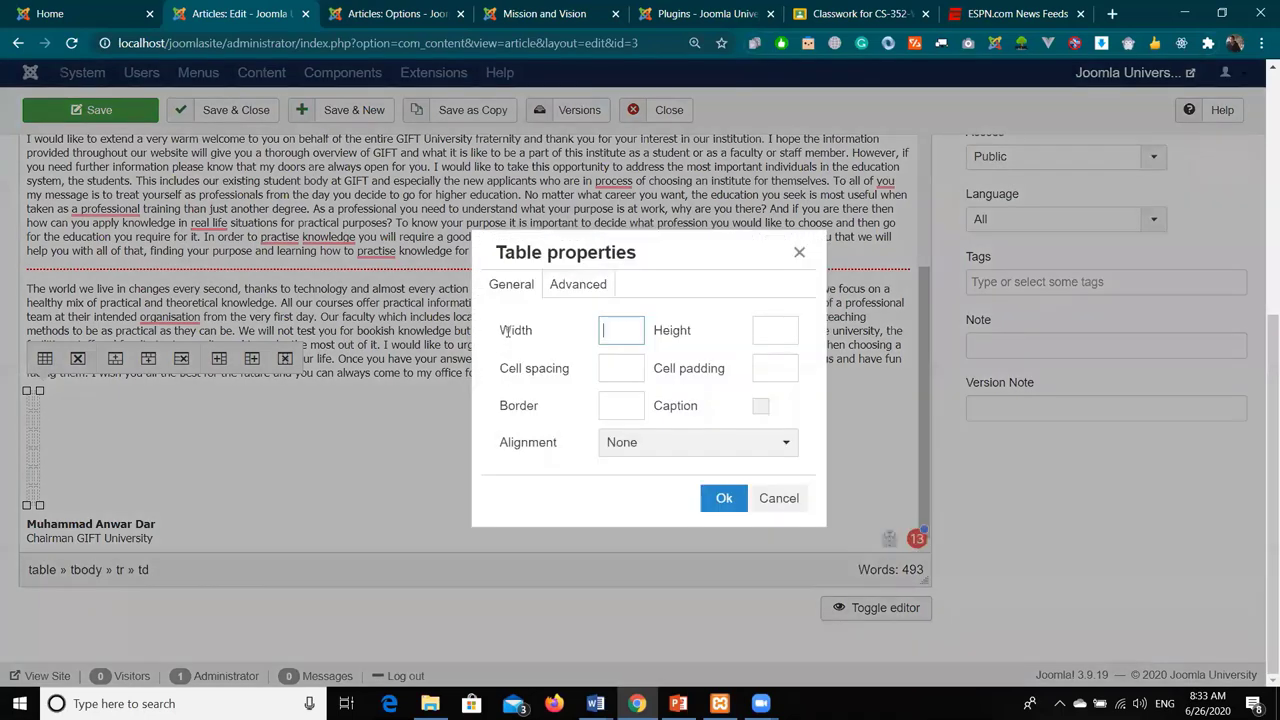
text(20)
click(773, 334)
key(BackSpace)
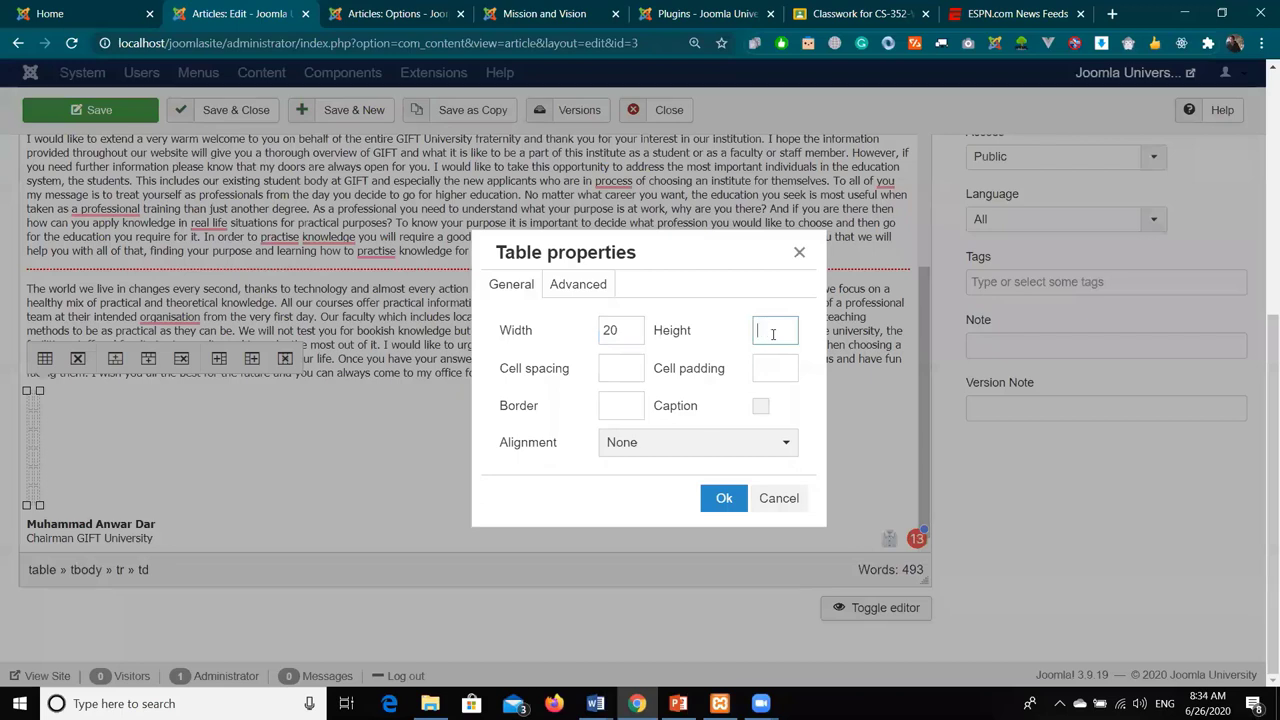
click(634, 370)
text(10)
key(Tab)
text(5)
key(Tab)
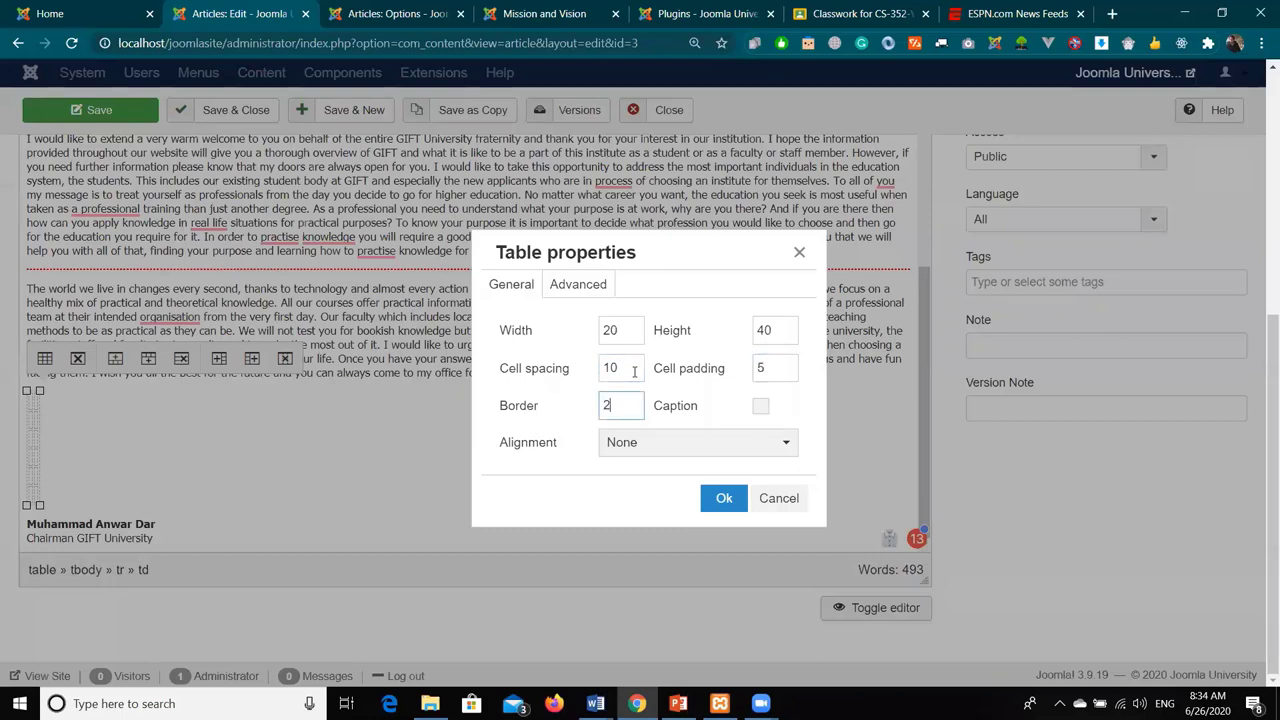
click(686, 442)
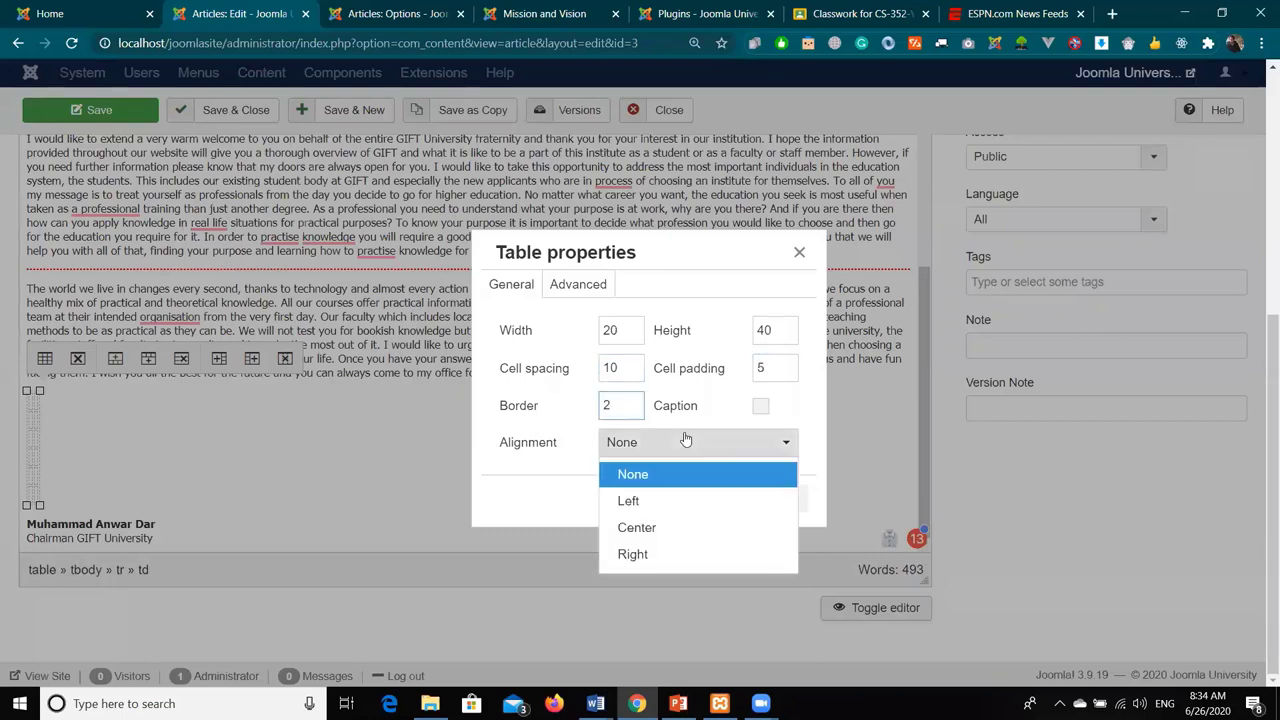
click(680, 527)
- Style the table with a black #000000 border and light #ebeff0 background
click(573, 286)
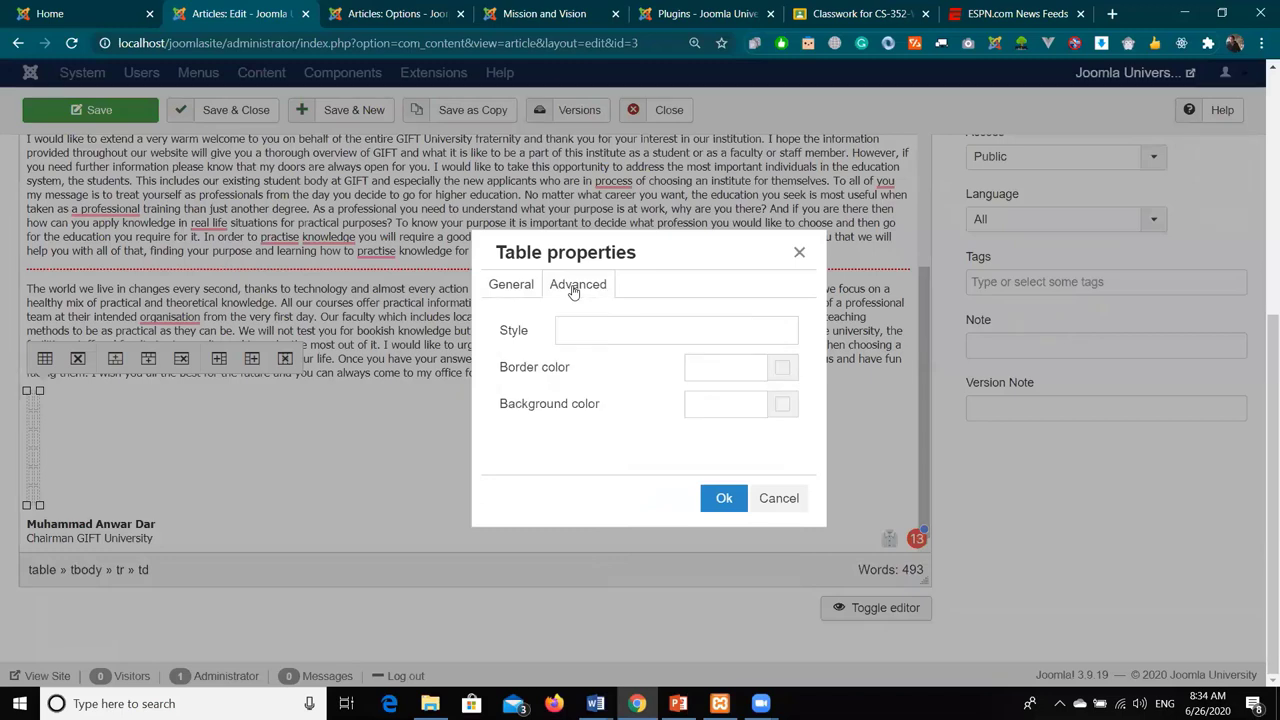
click(626, 330)
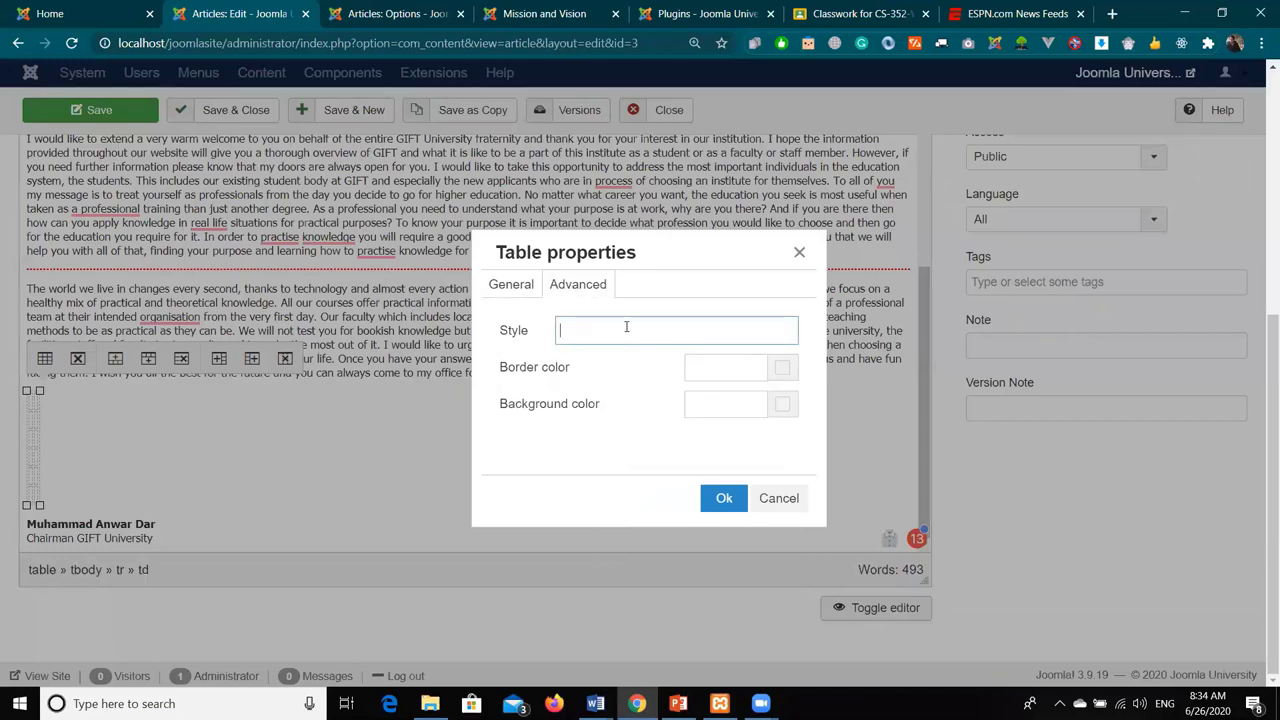
click(733, 366)
click(793, 377)
drag(600, 410, 657, 472)
click(728, 501)
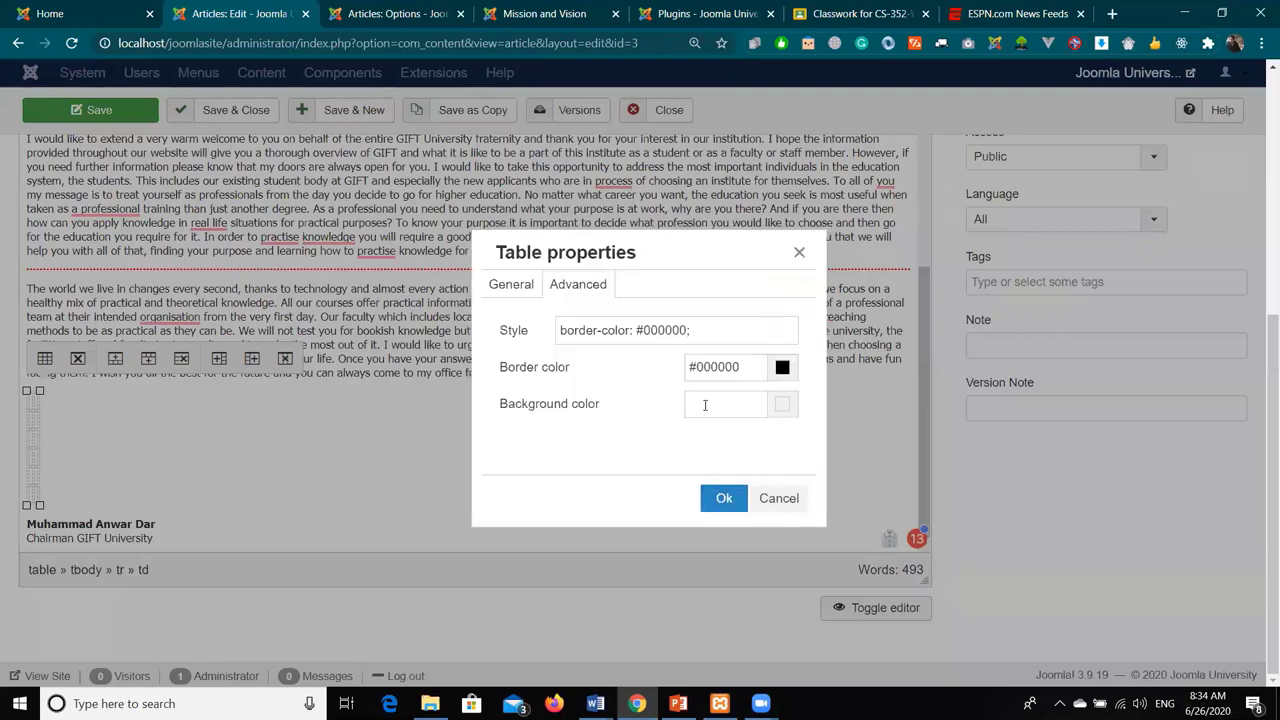
click(776, 410)
click(701, 366)
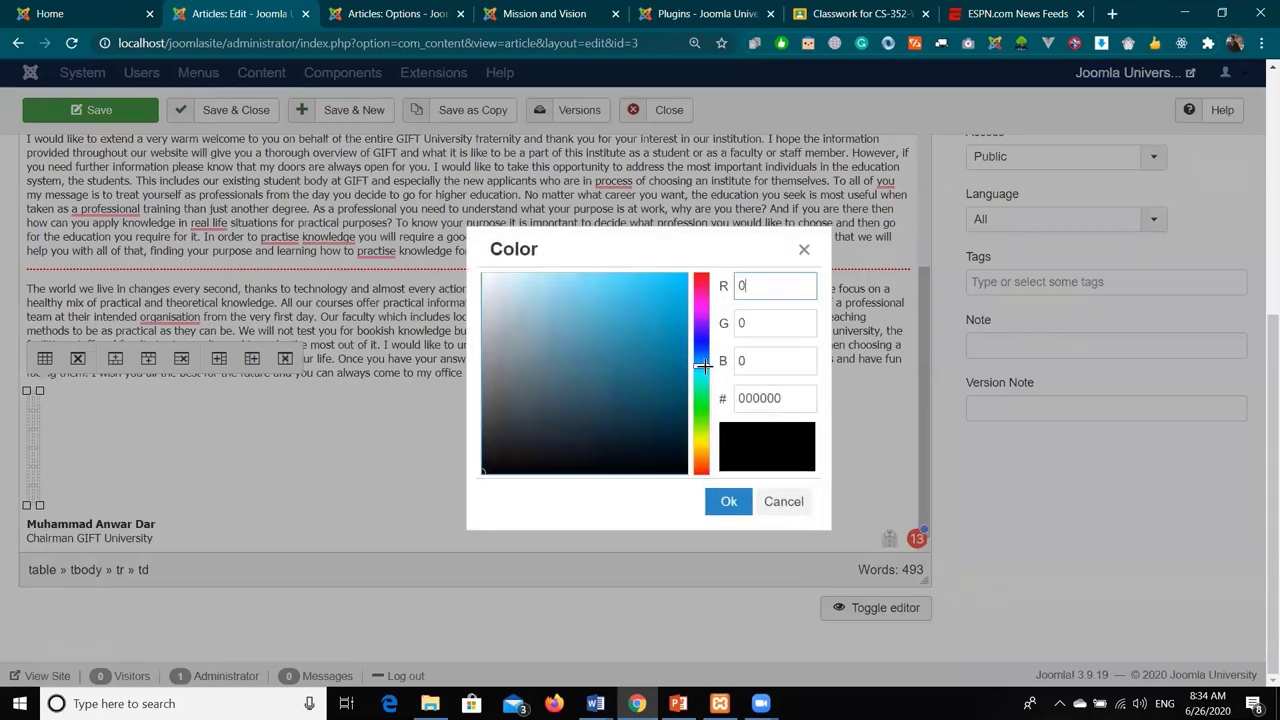
click(486, 284)
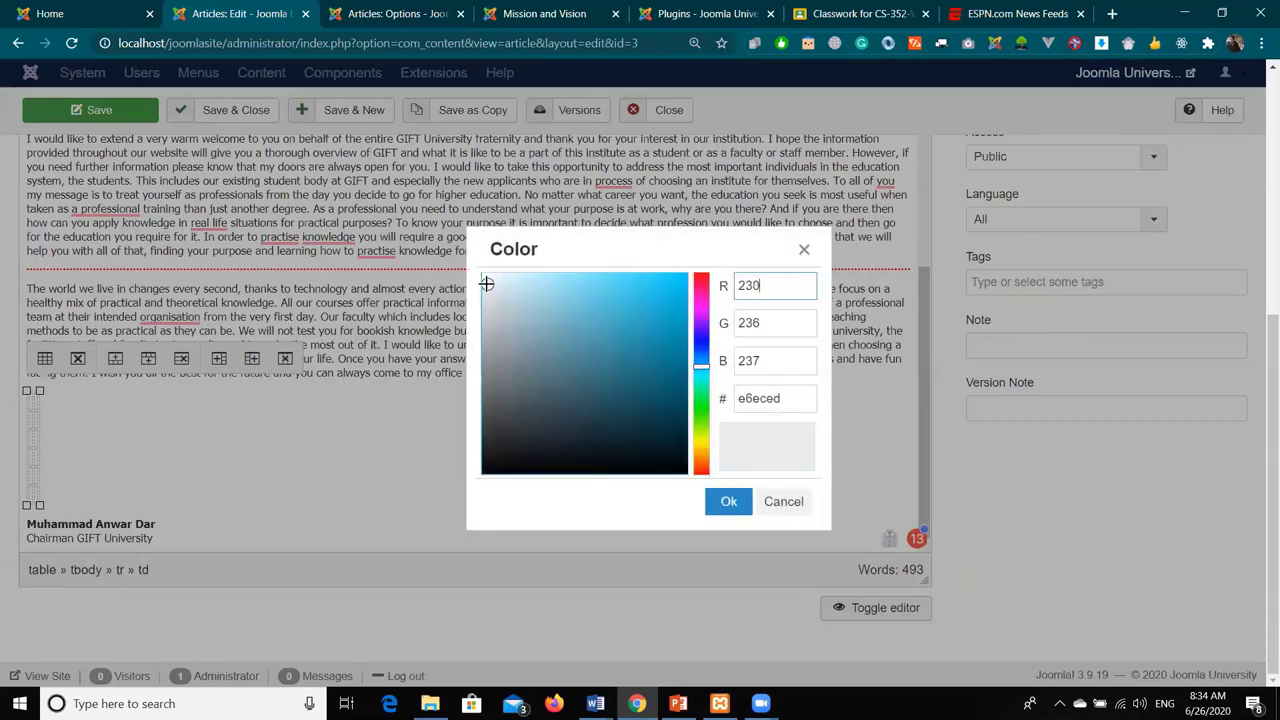
click(728, 501)
click(724, 500)
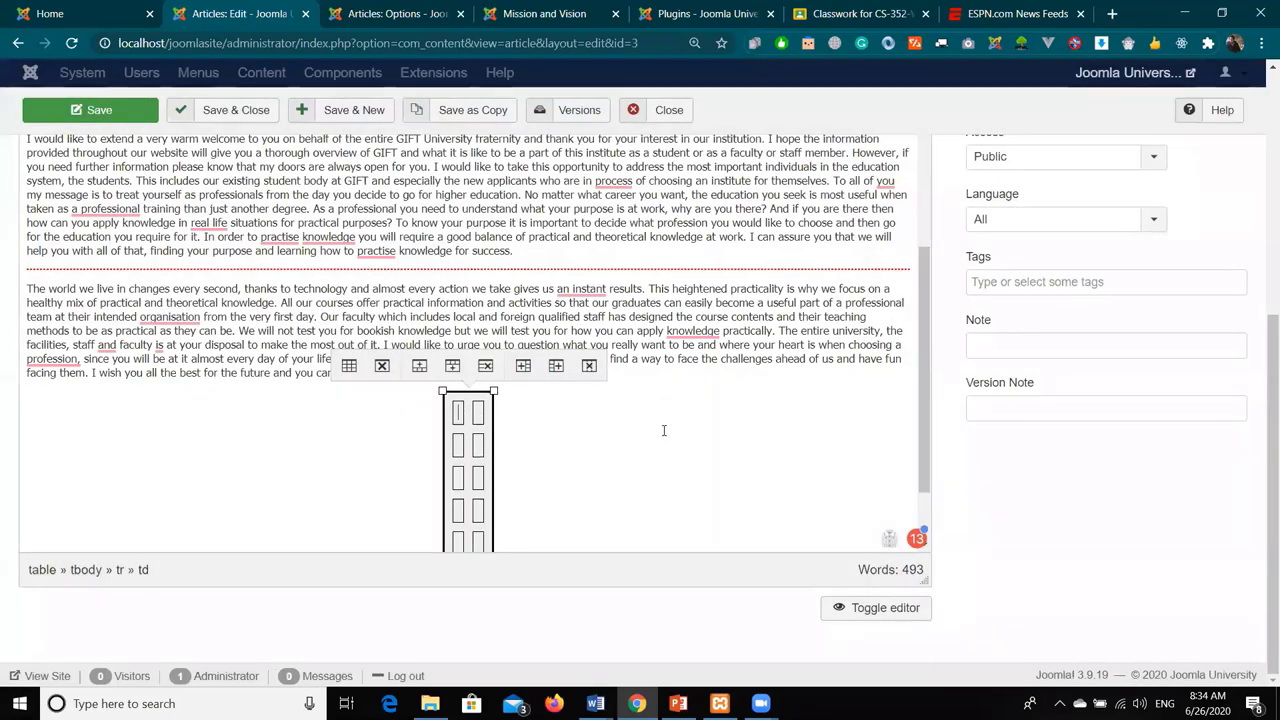
- Widen the table, add Roll Number and Names headers, and enter rows 1212457/72 and 51516/61
text(Roll Number)
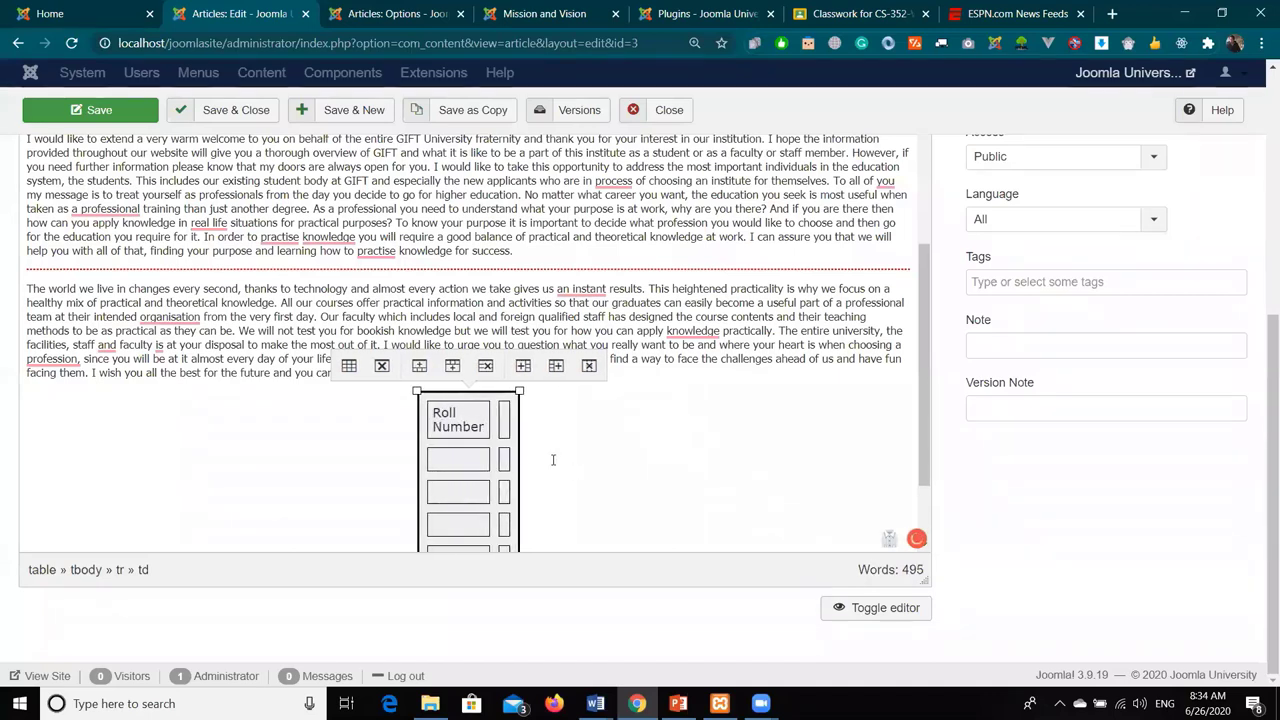
drag(518, 389, 640, 393)
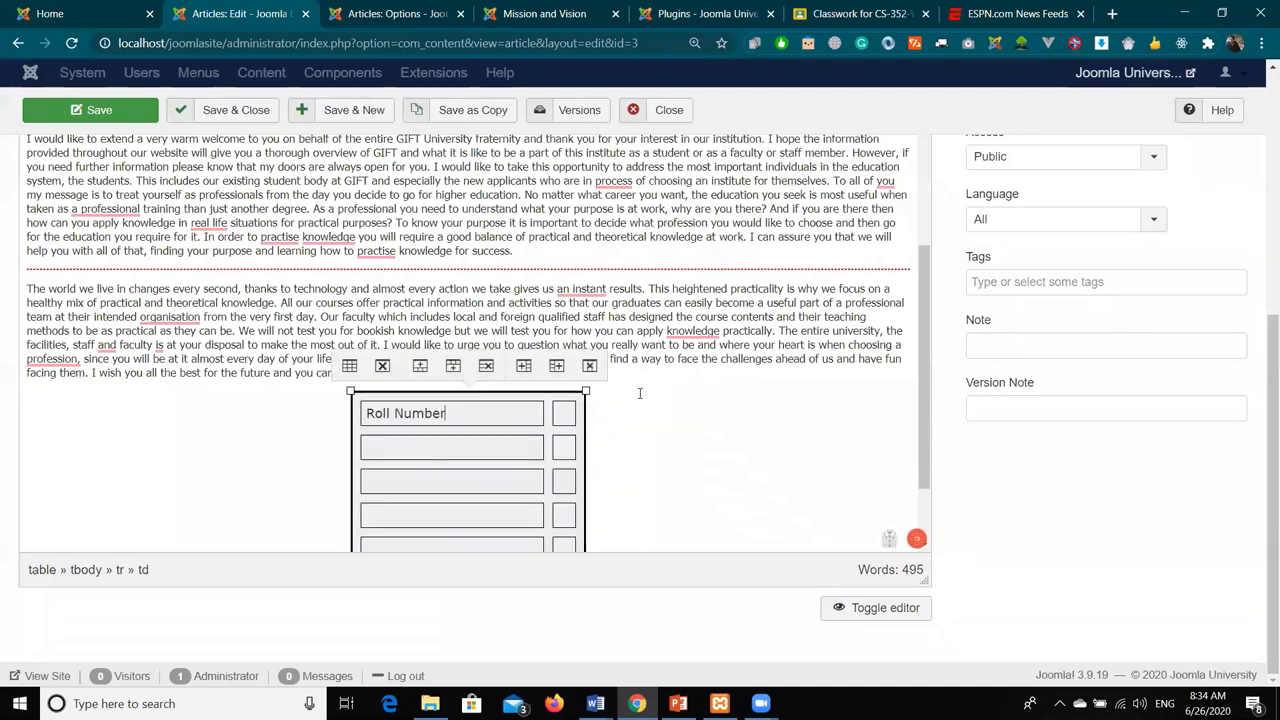
text(ames)
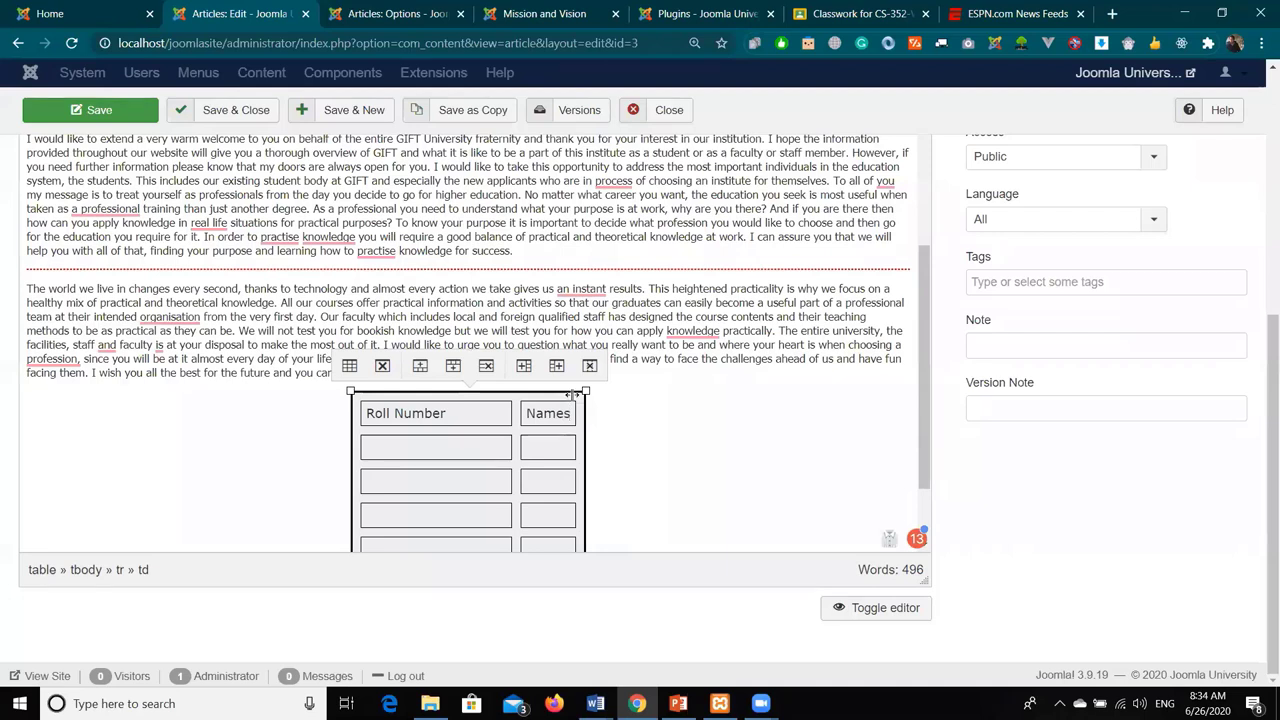
text(121245751516)
text(1)
key(Tab)
text(s)
click(553, 453)
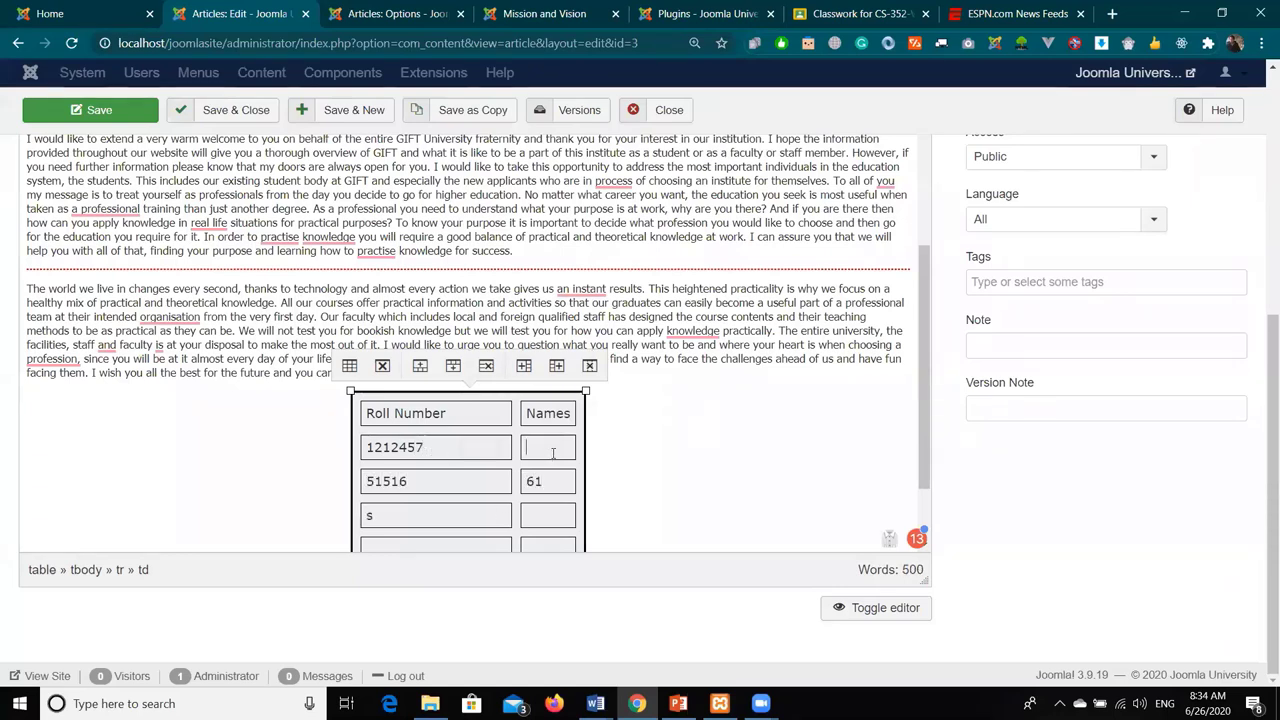
text(72)
scroll(414, 523, down, 1)
scroll(614, 397, up, 3)
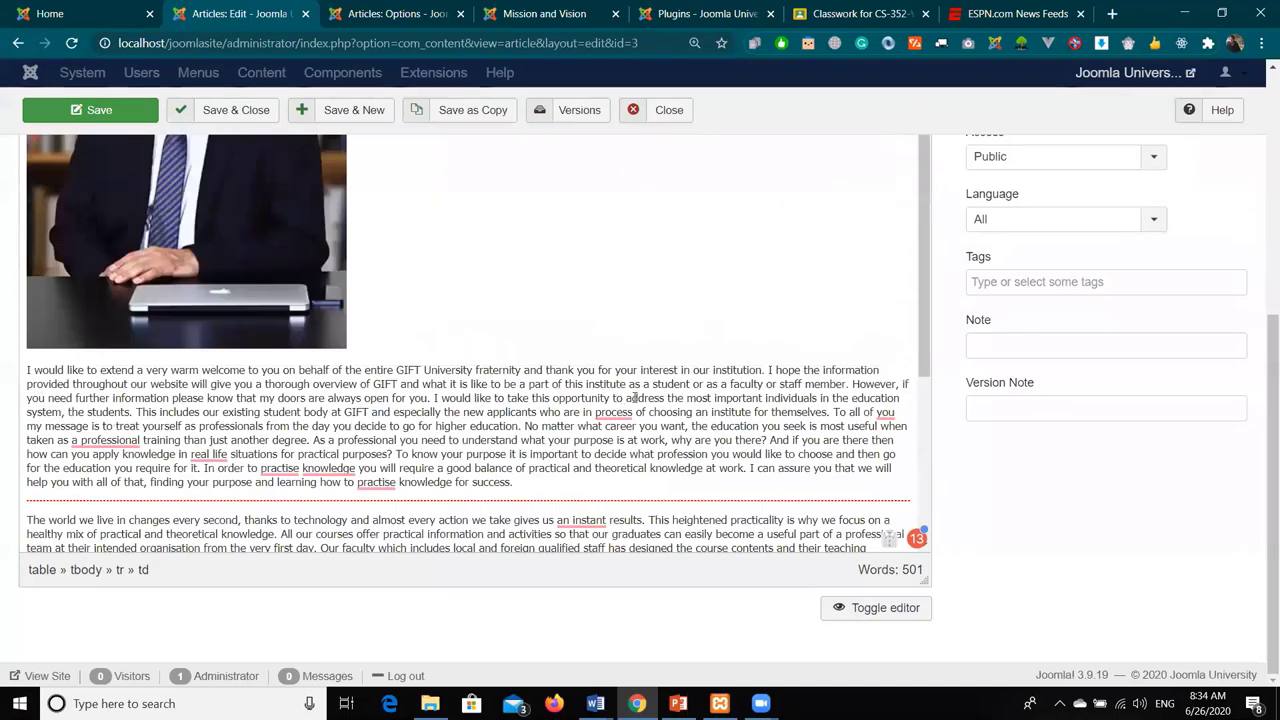
scroll(420, 262, up, 1)
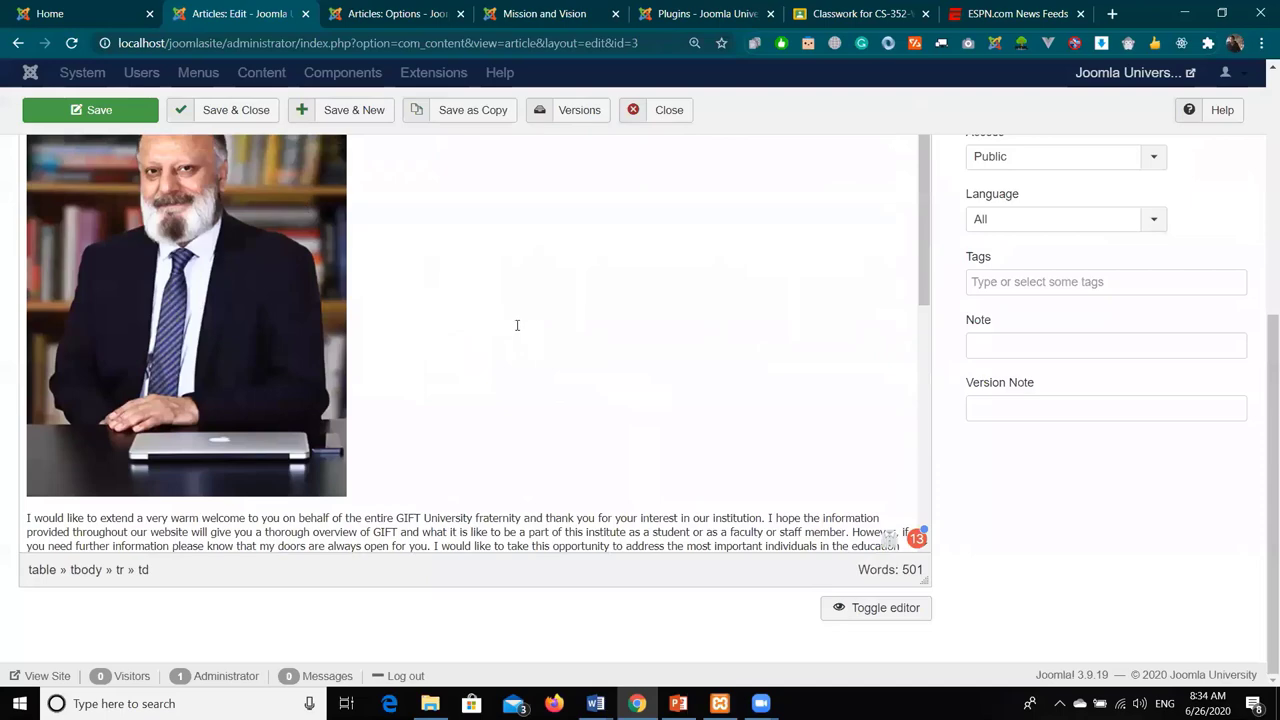
scroll(517, 323, down, 4)
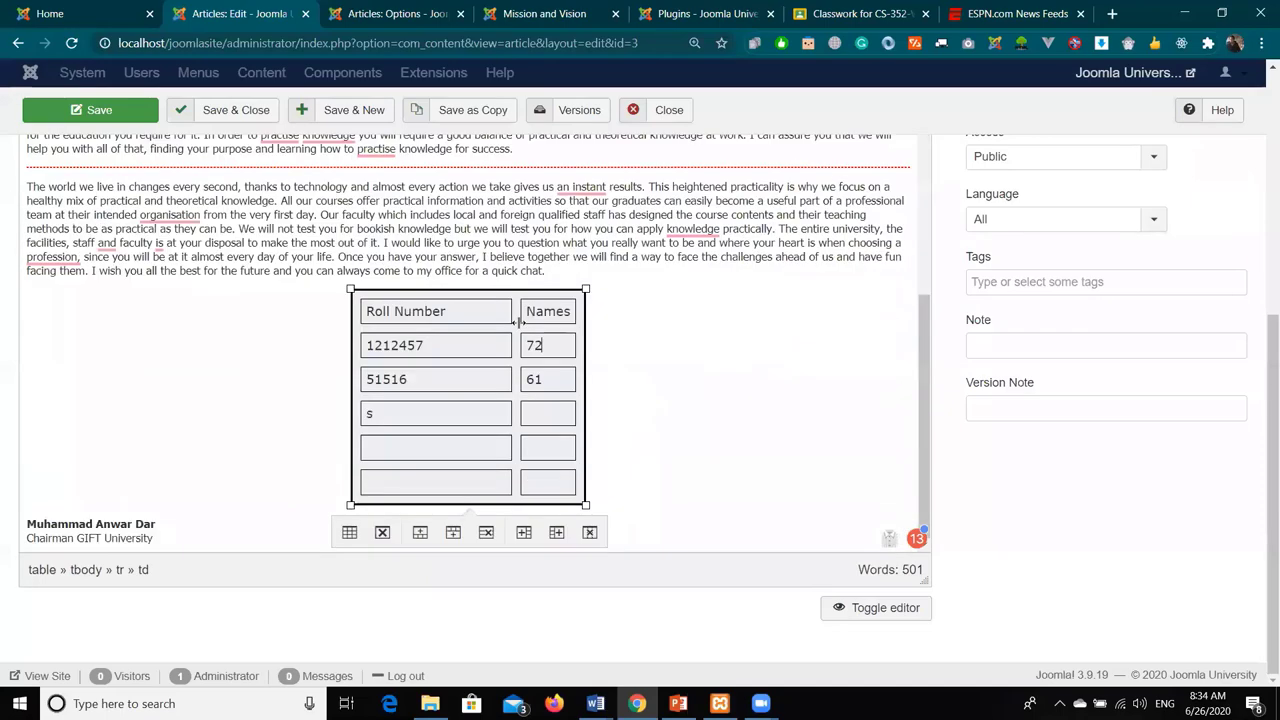
- Set the table's alignment to Right in Table properties
click(352, 533)
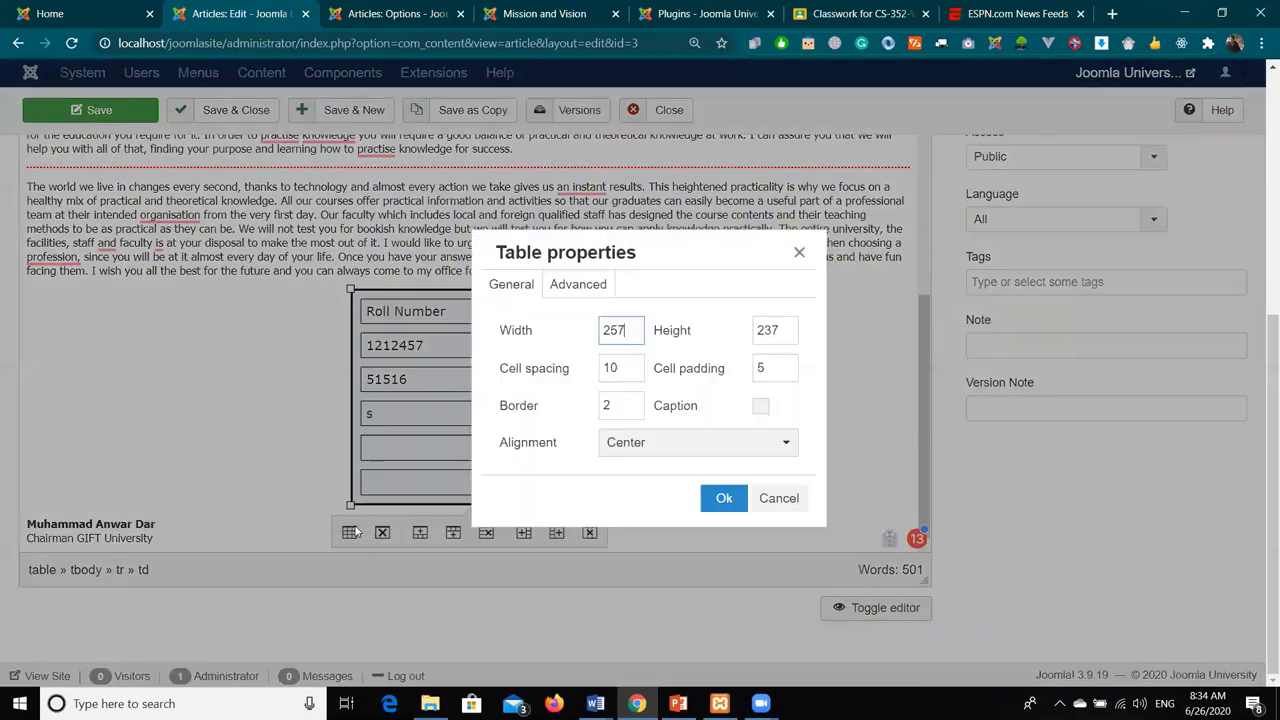
click(557, 285)
click(510, 285)
click(640, 442)
click(630, 552)
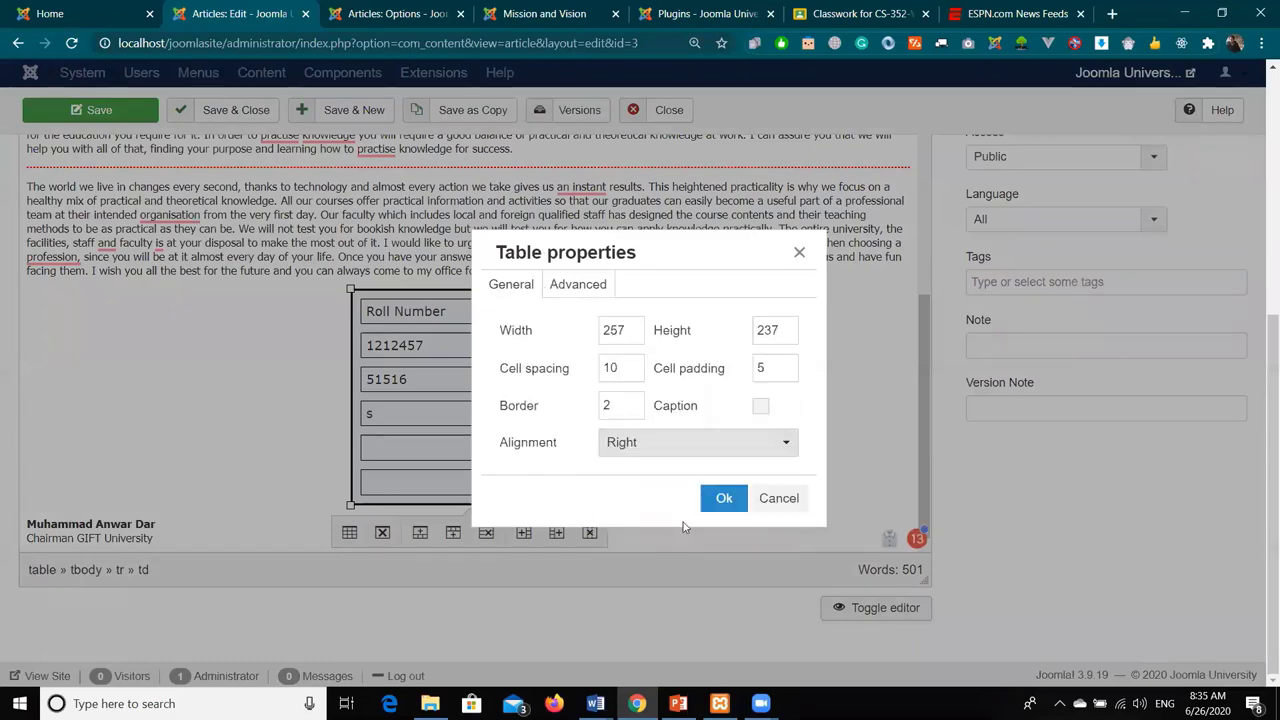
click(721, 498)
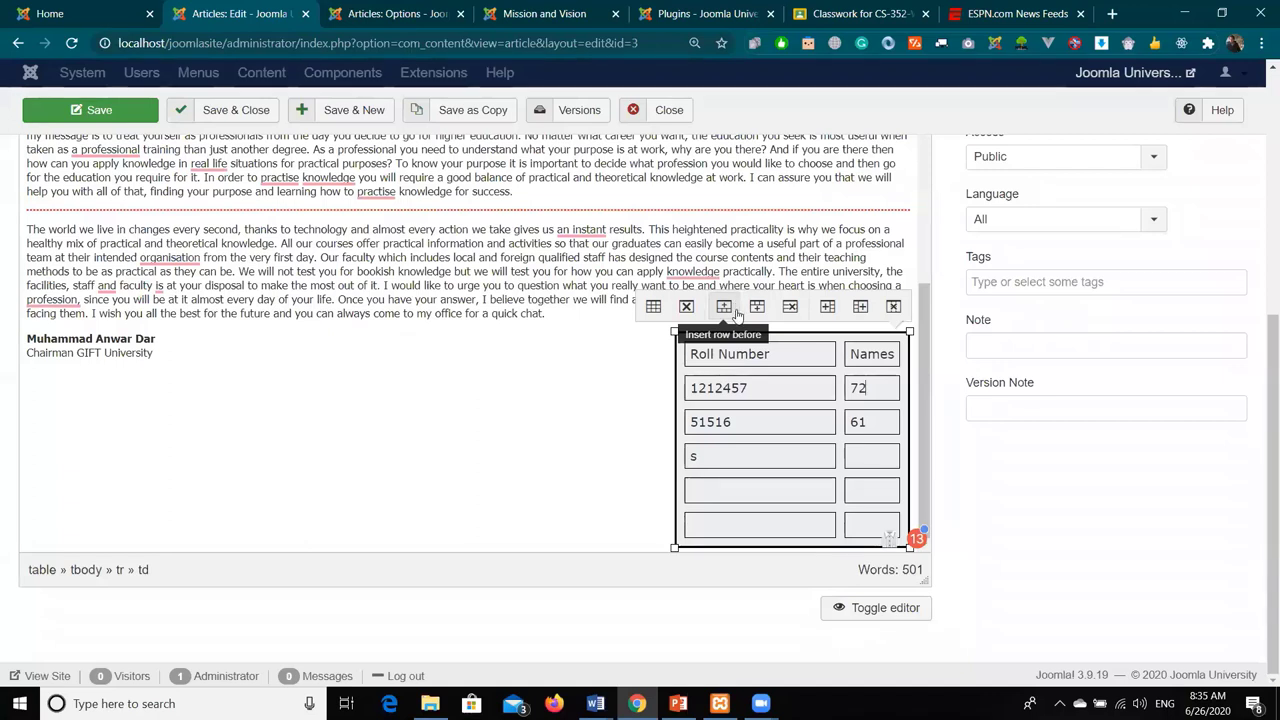
- Insert empty rows above the 1212457 row and above and below the 51516 row
click(733, 307)
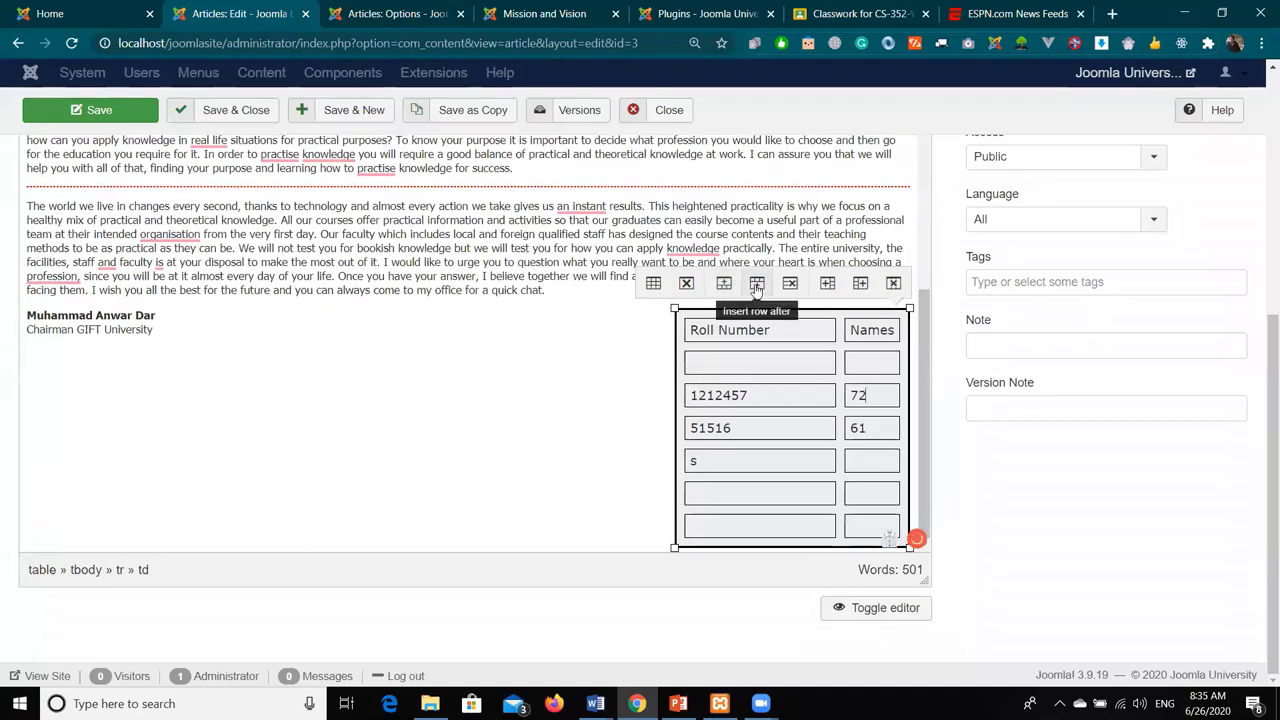
click(741, 428)
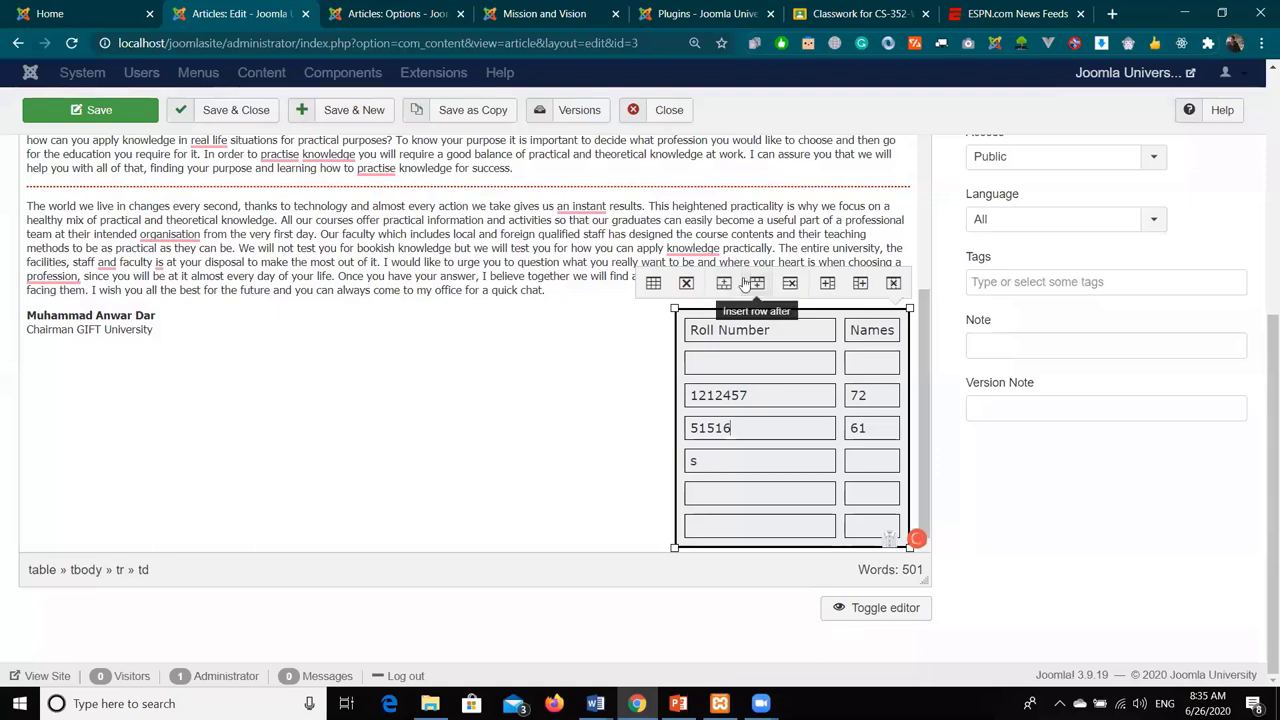
click(758, 284)
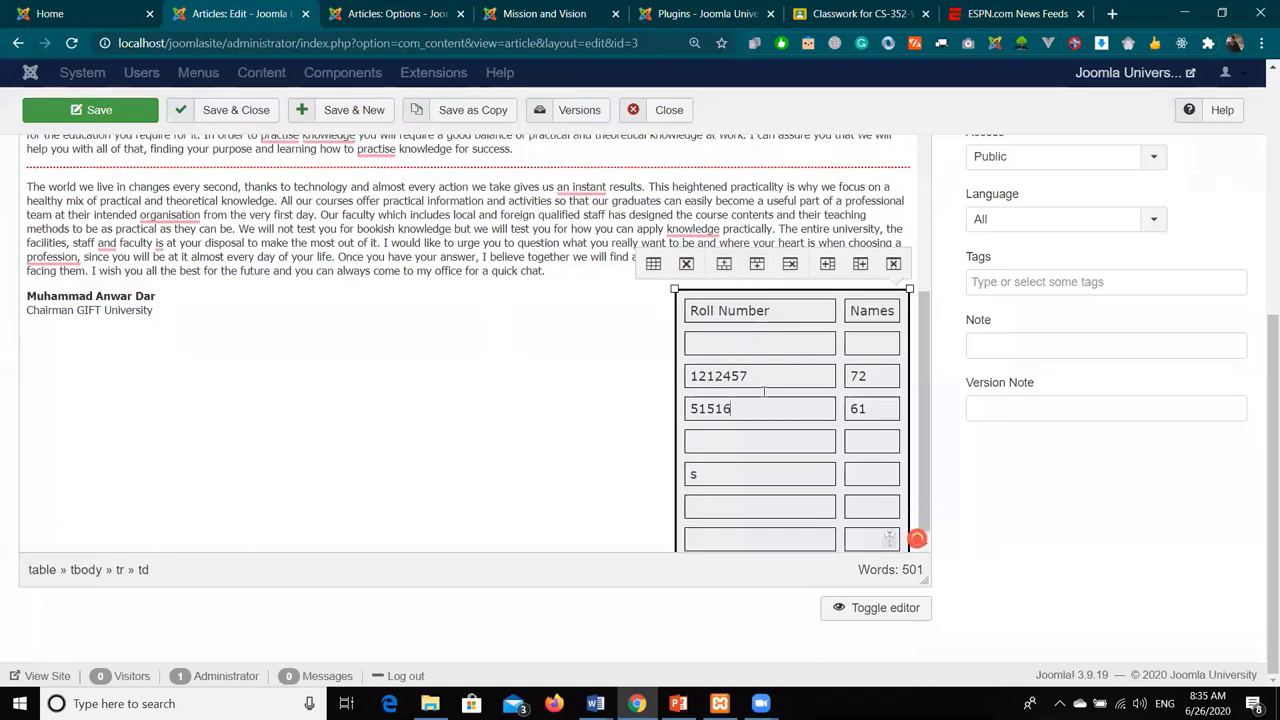
click(728, 268)
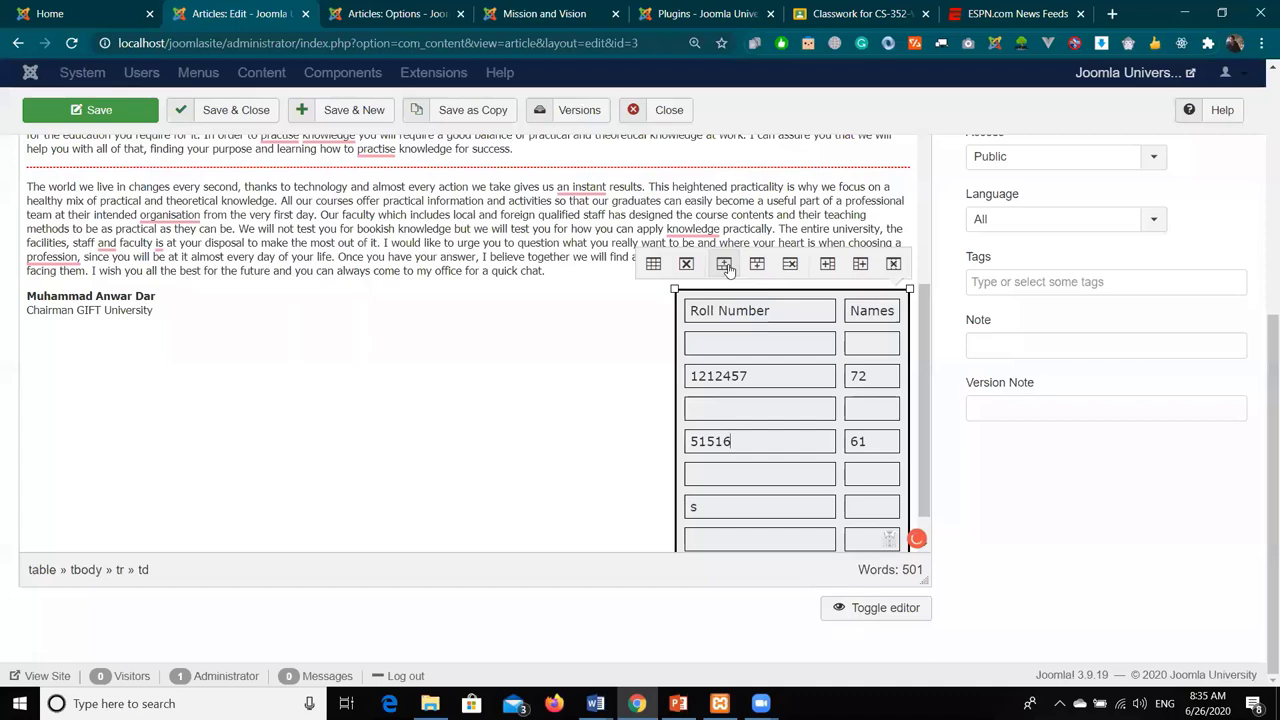
- Delete the 51516/61 row from the table
click(790, 265)
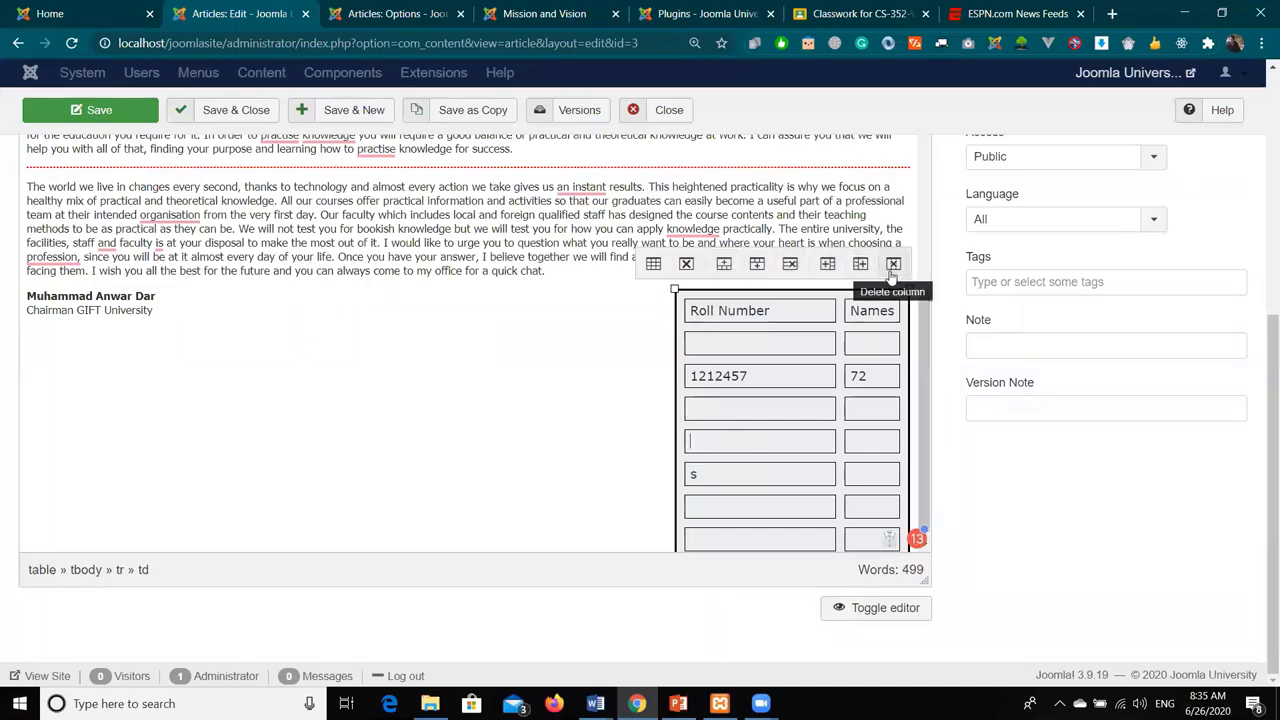
click(653, 264)
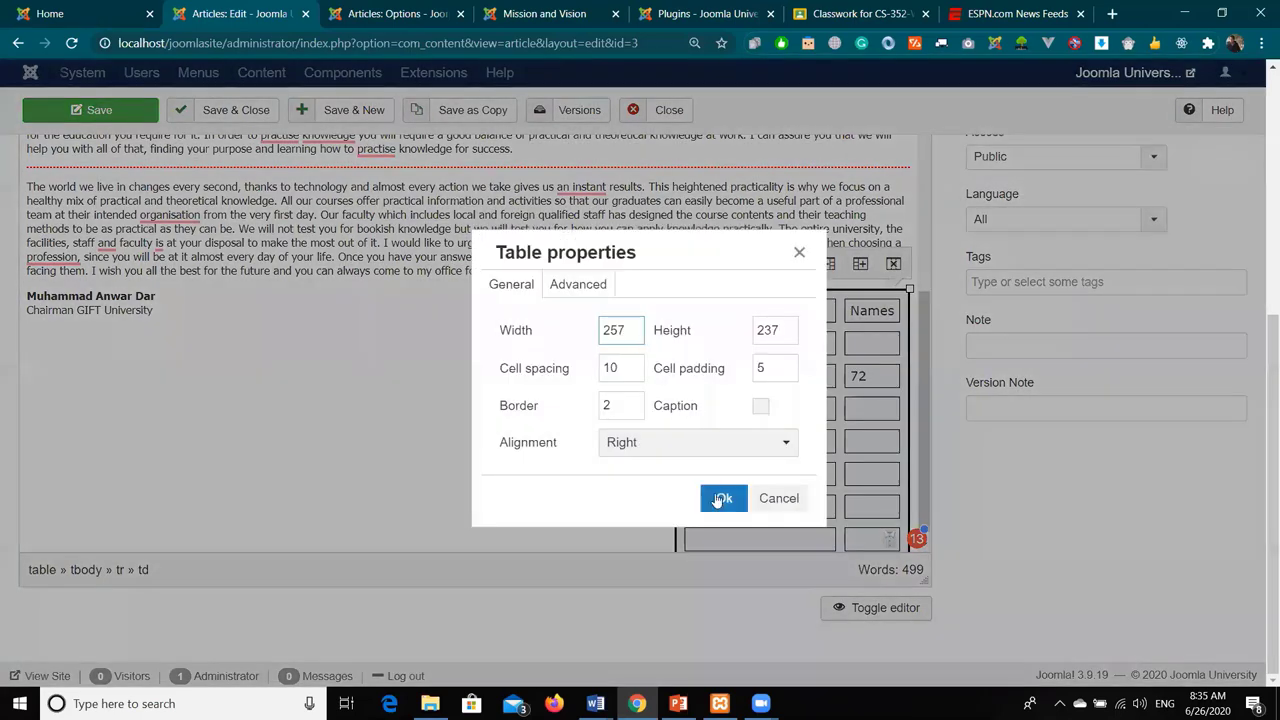
click(724, 498)
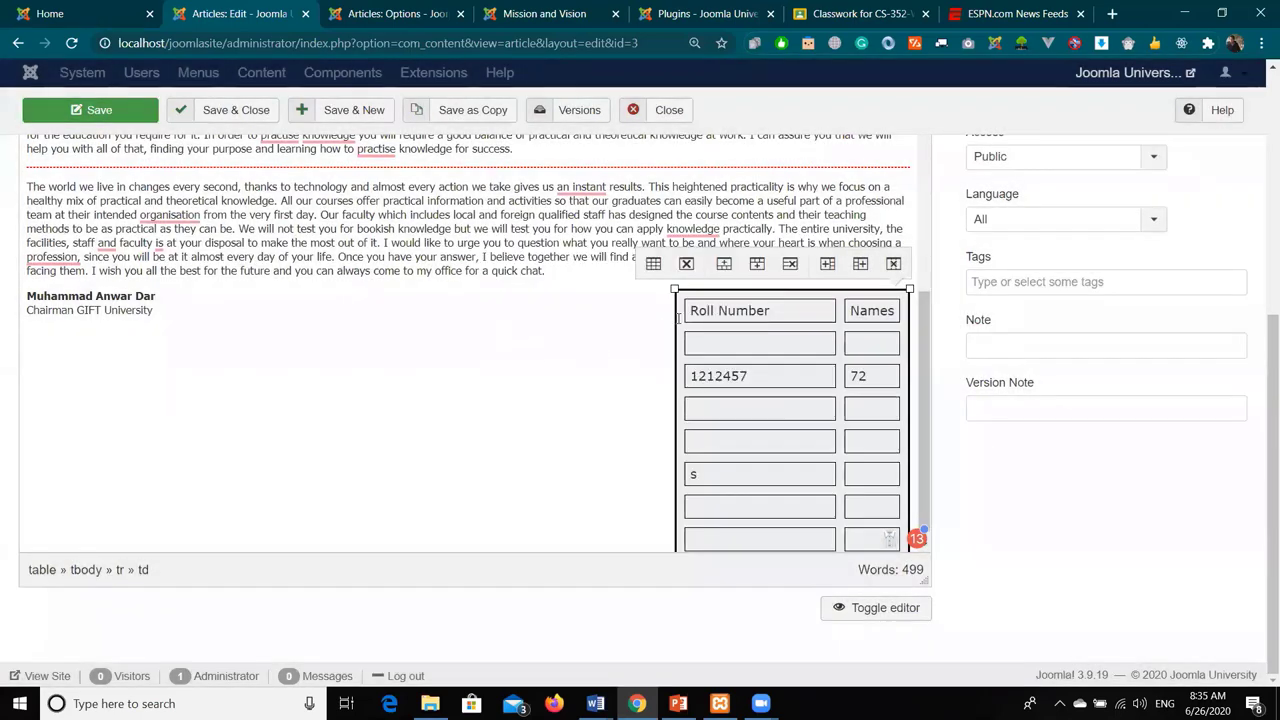
scroll(634, 414, up, 8)
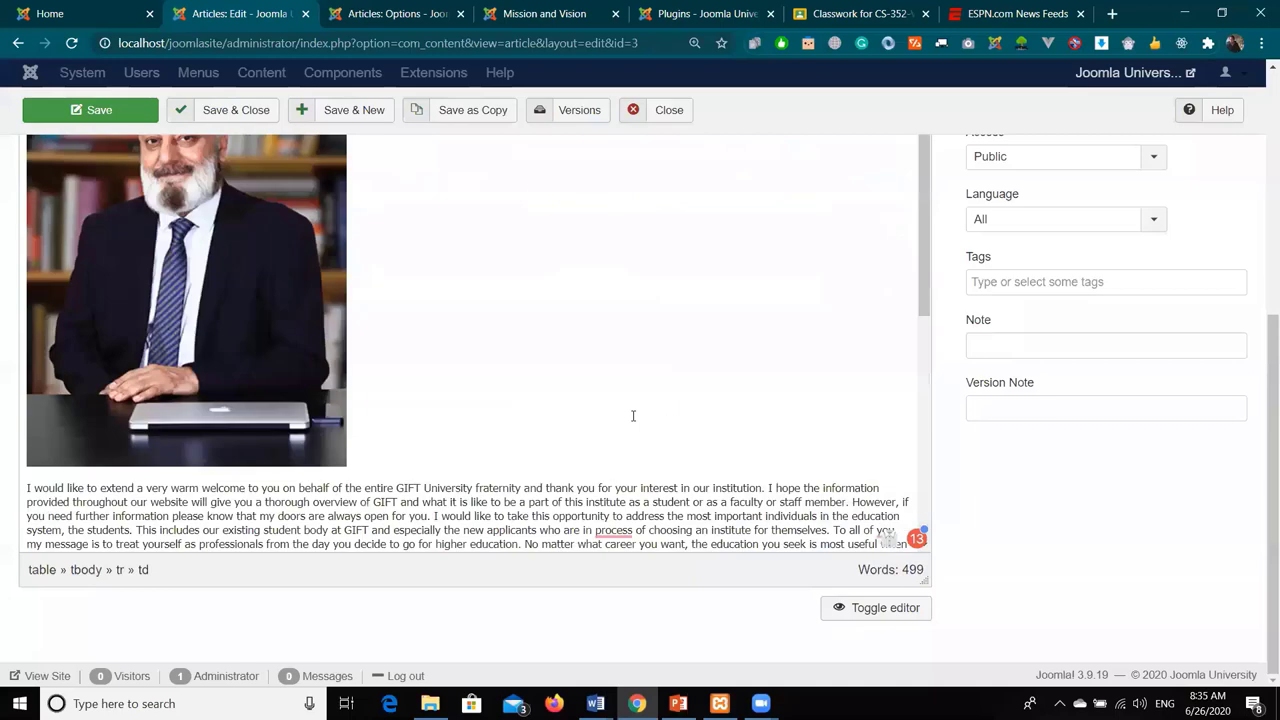
- Save the Chairman's Message article and bring up the Mission and Vision page
click(117, 118)
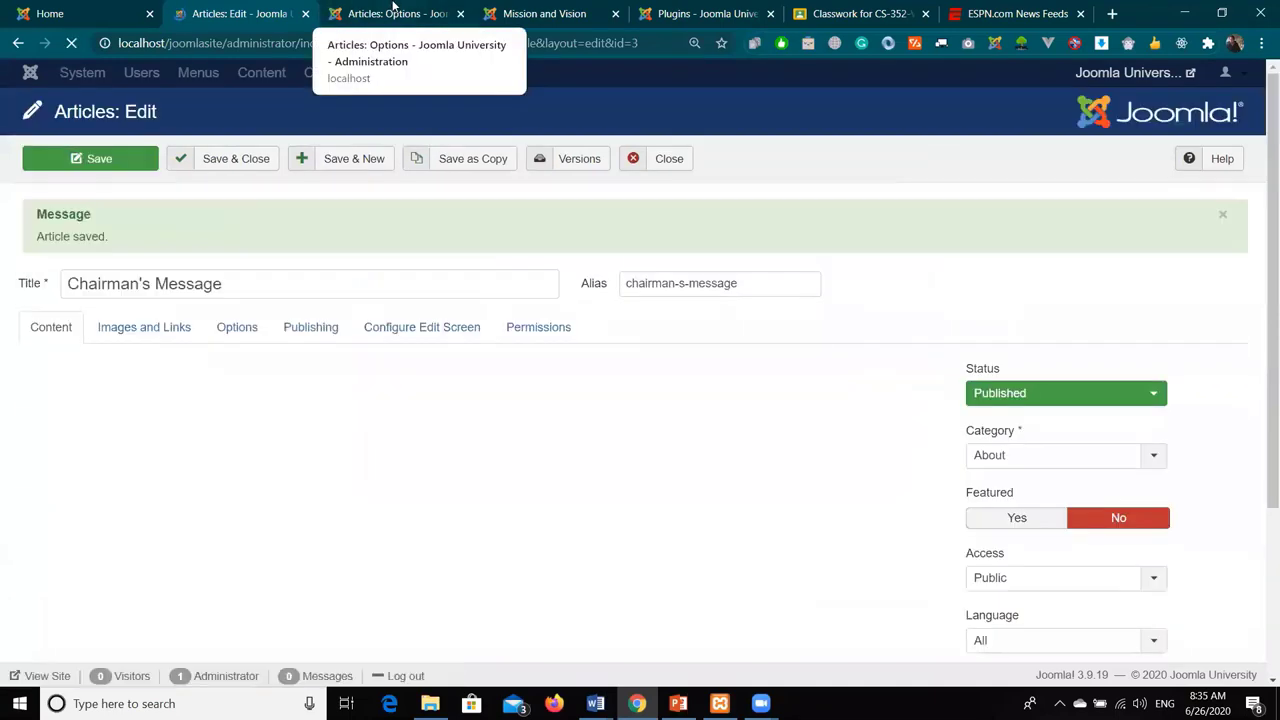
click(393, 10)
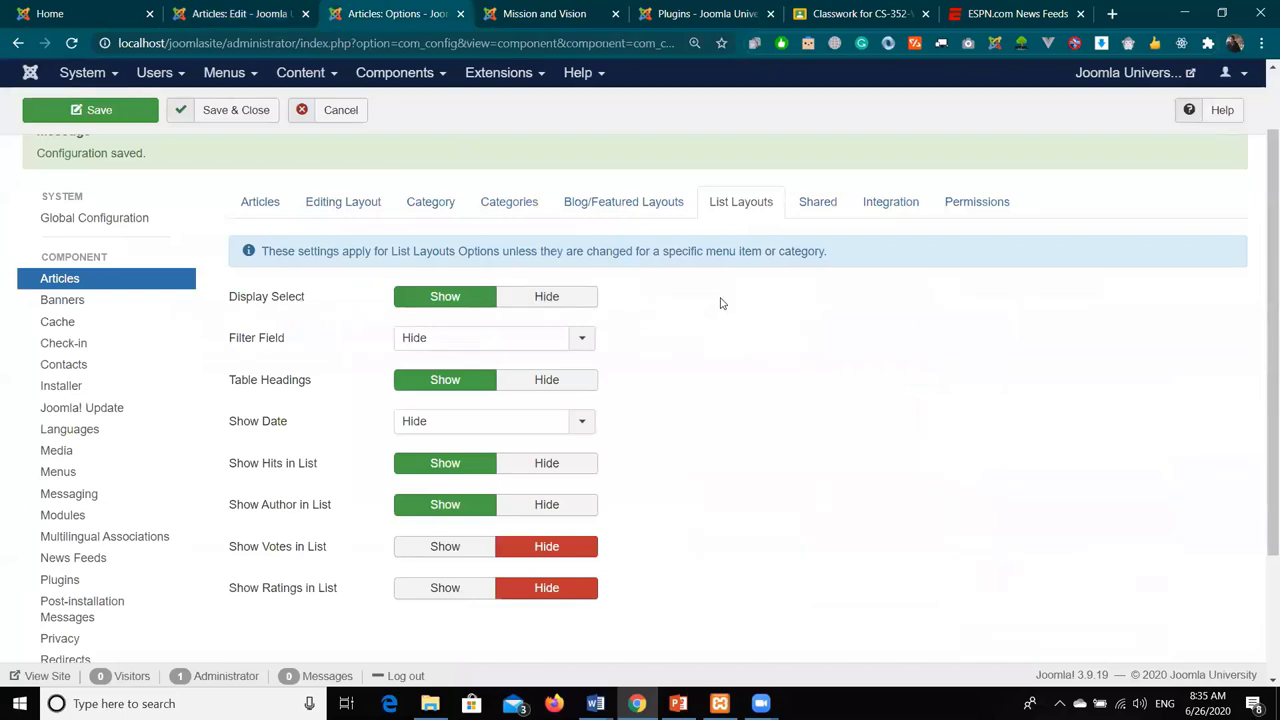
click(430, 703)
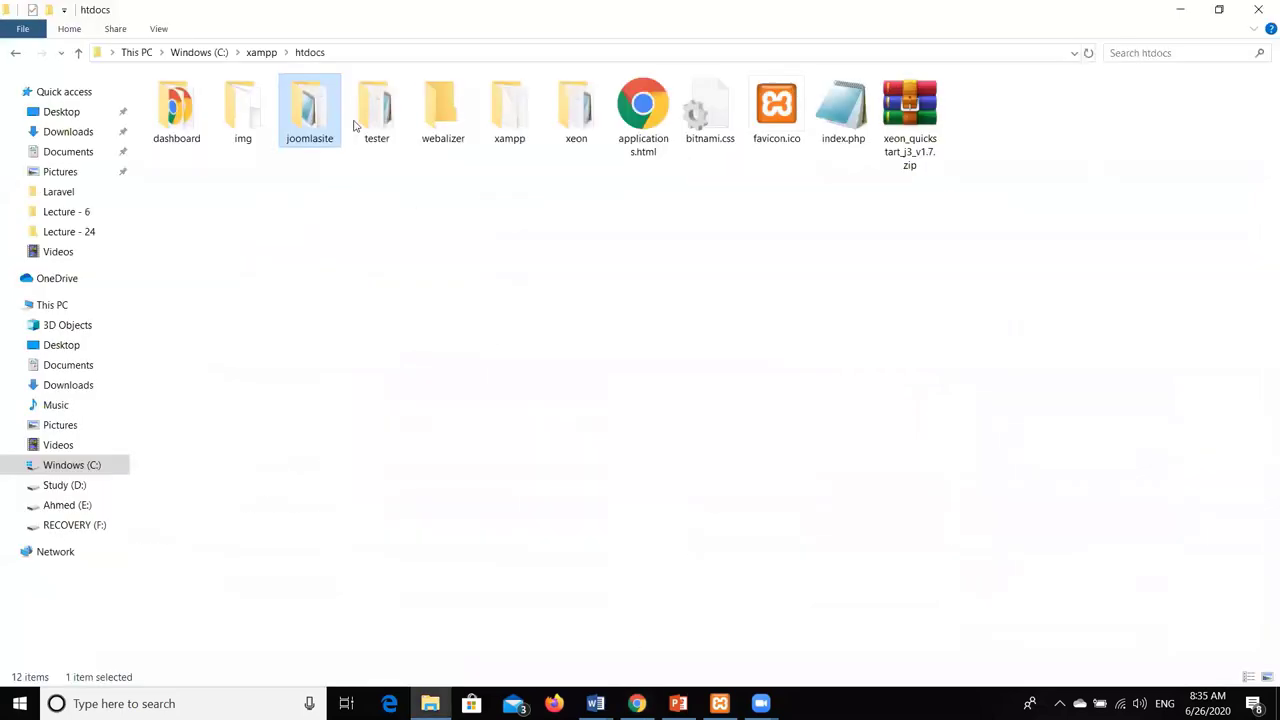
click(636, 703)
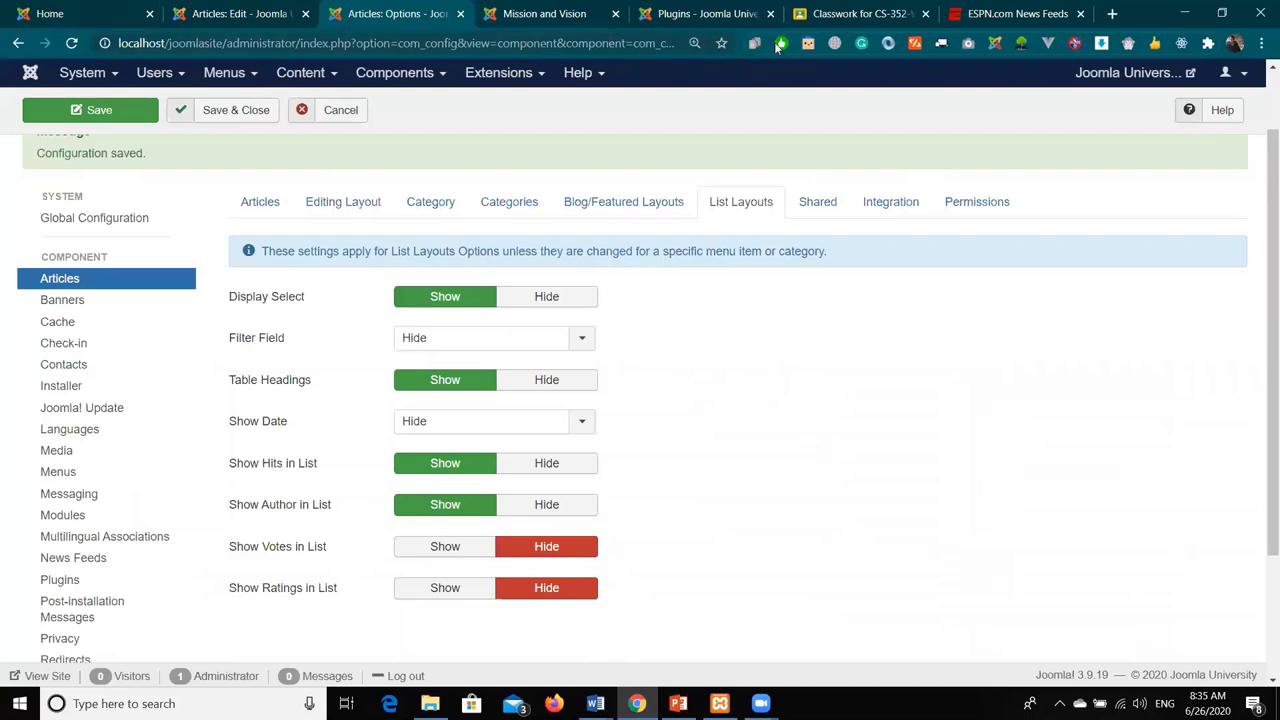
click(510, 22)
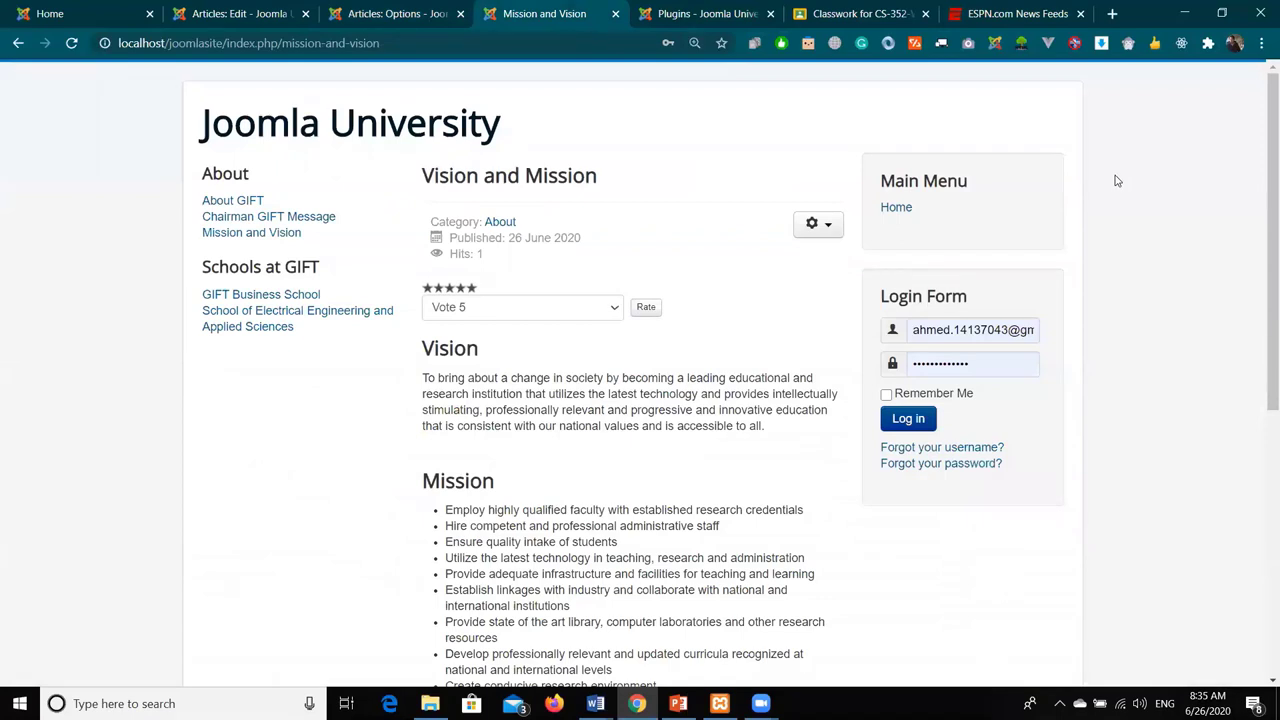
key(ctrl+6)
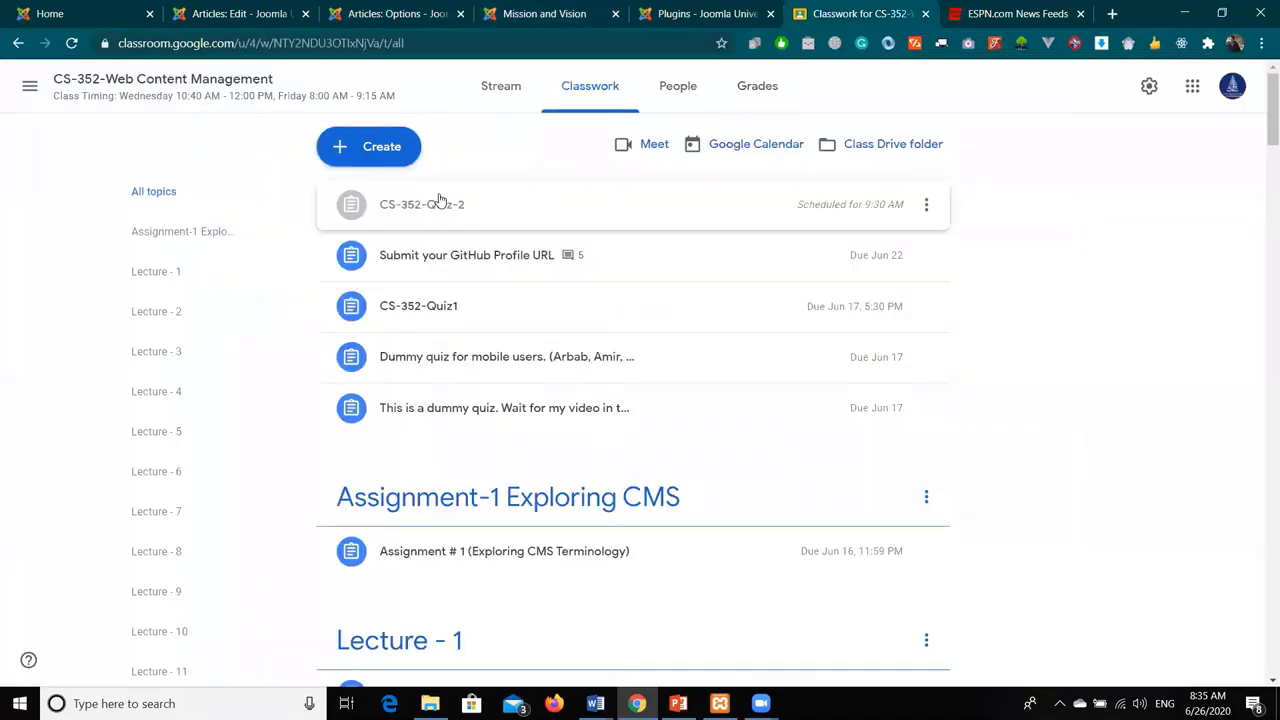
click(496, 100)
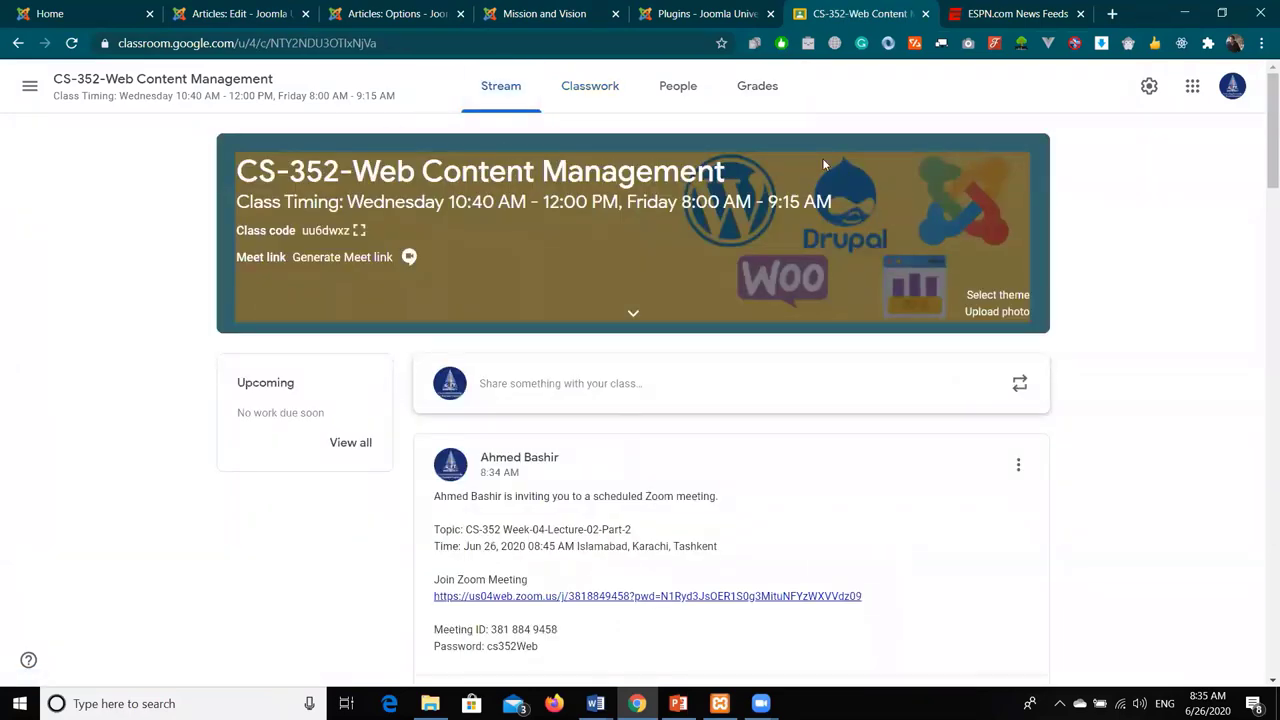
key(ctrl+2)
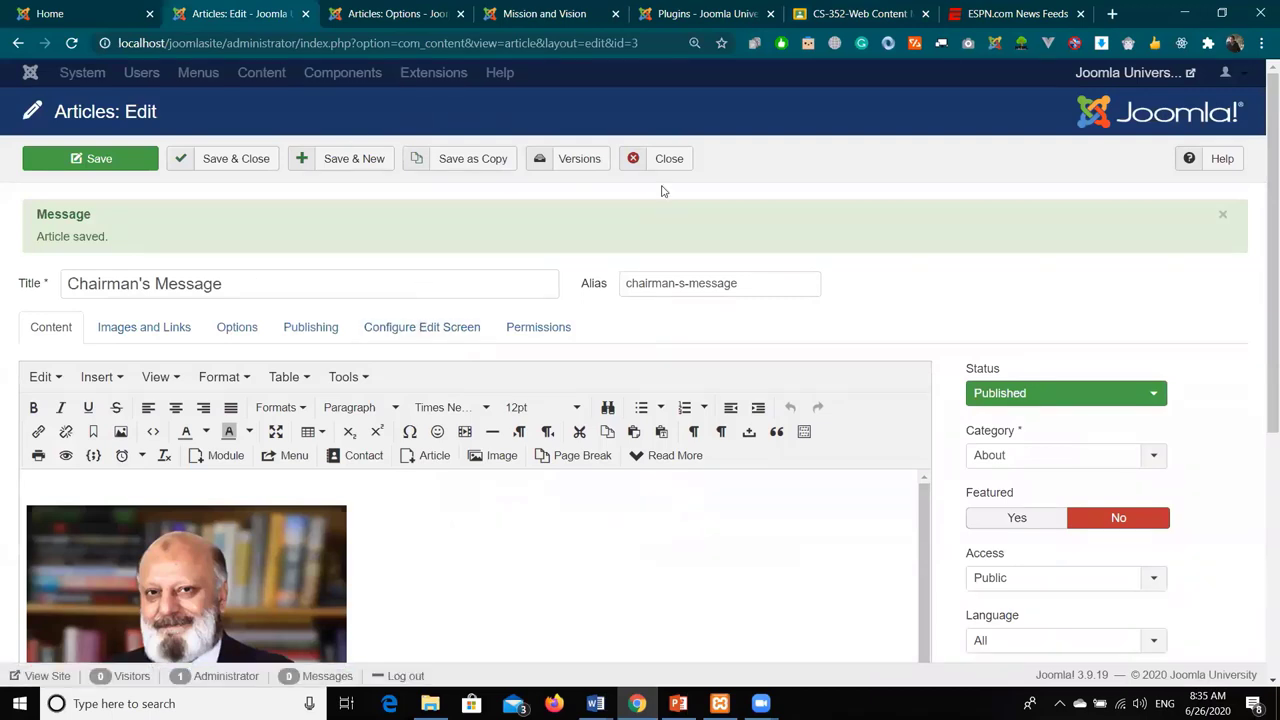
click(424, 10)
click(527, 12)
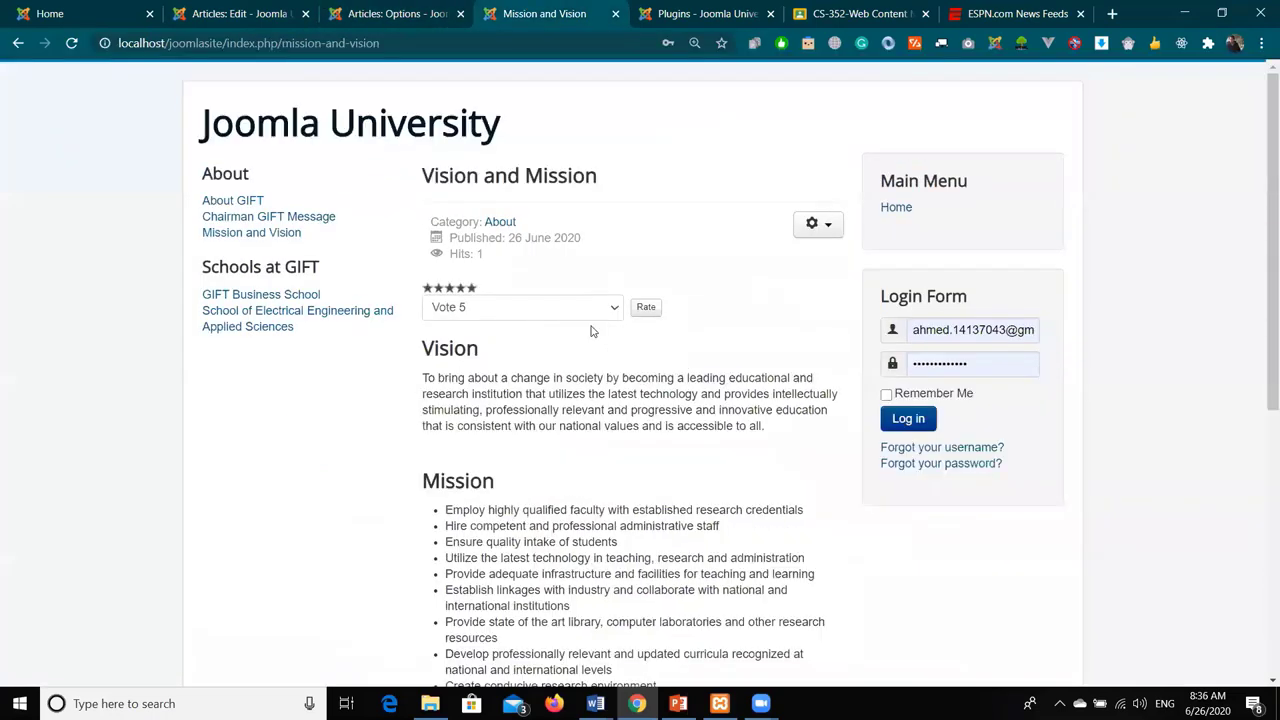
scroll(591, 328, down, 10)
- Review the Shared, Blog/Featured Layouts, Category and Categories options, then return to Mission and Vision
click(396, 12)
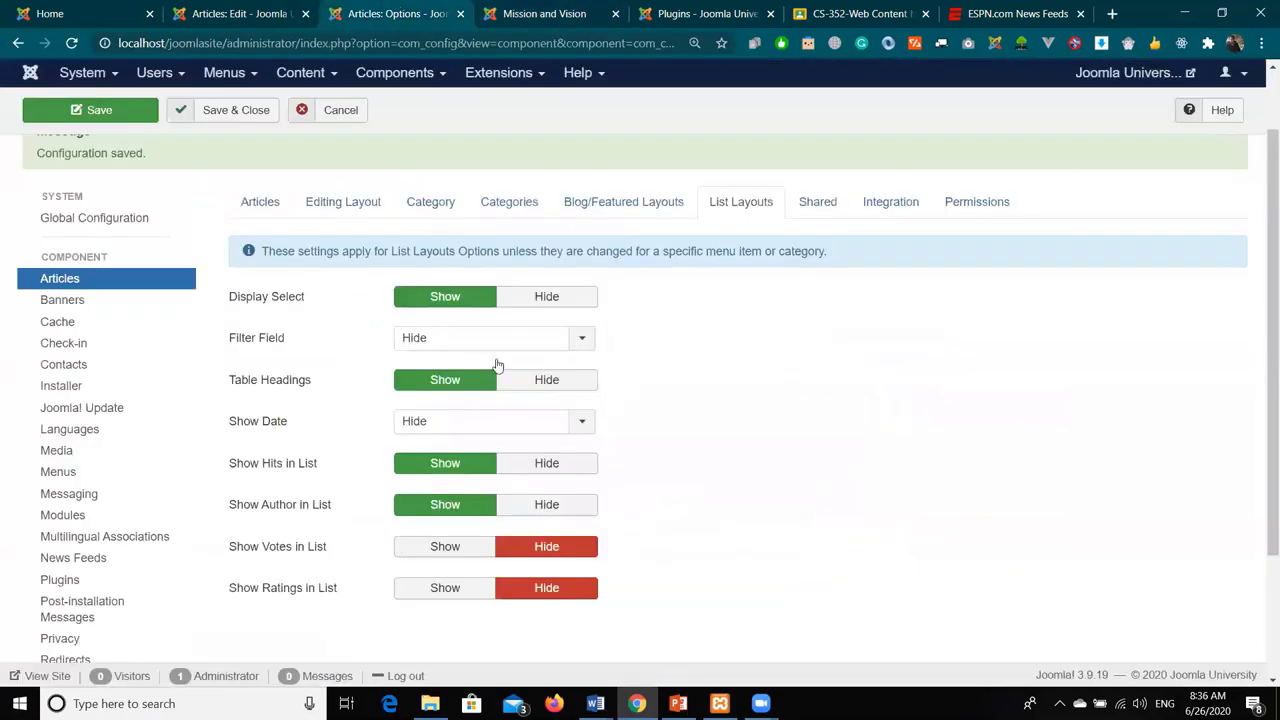
click(818, 201)
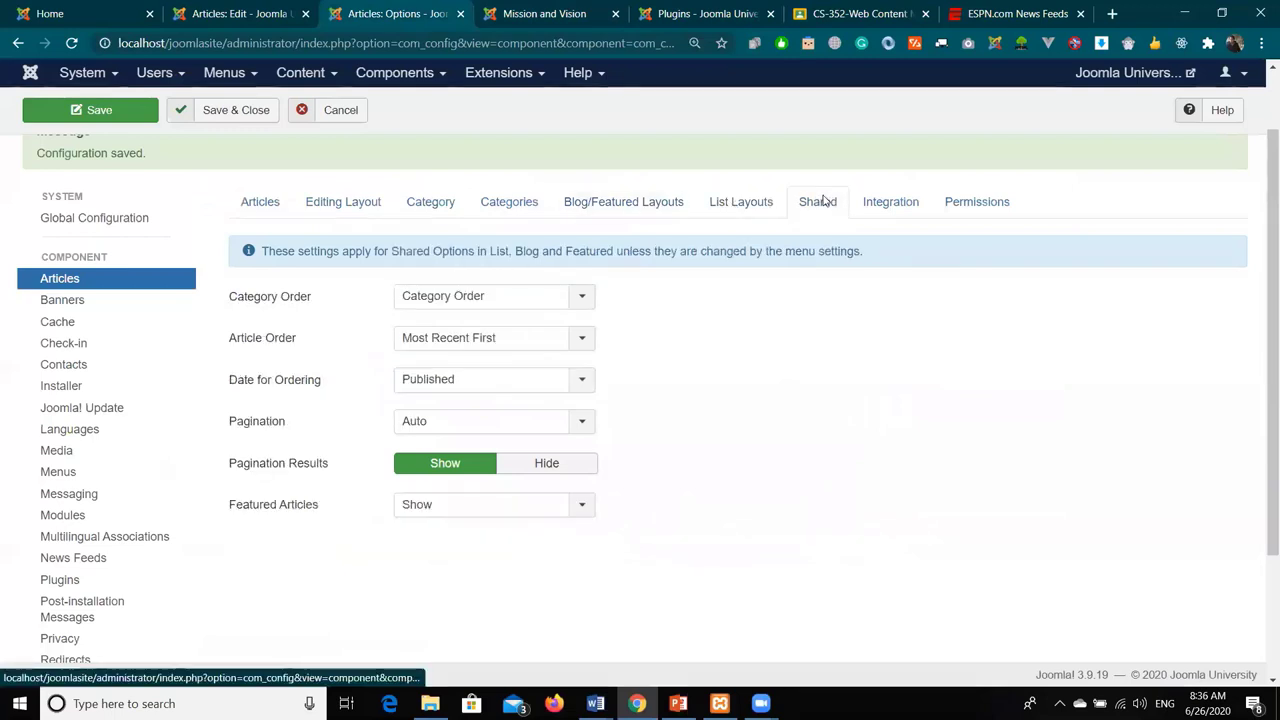
click(677, 203)
click(462, 203)
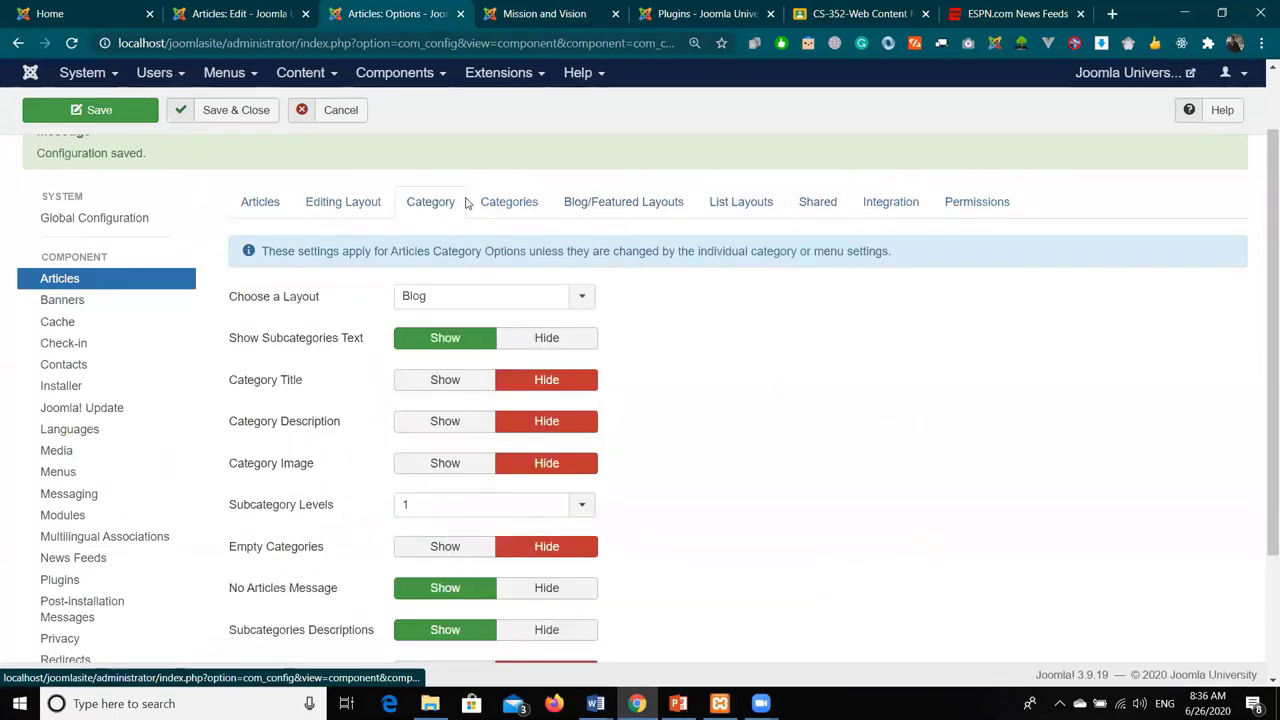
click(500, 203)
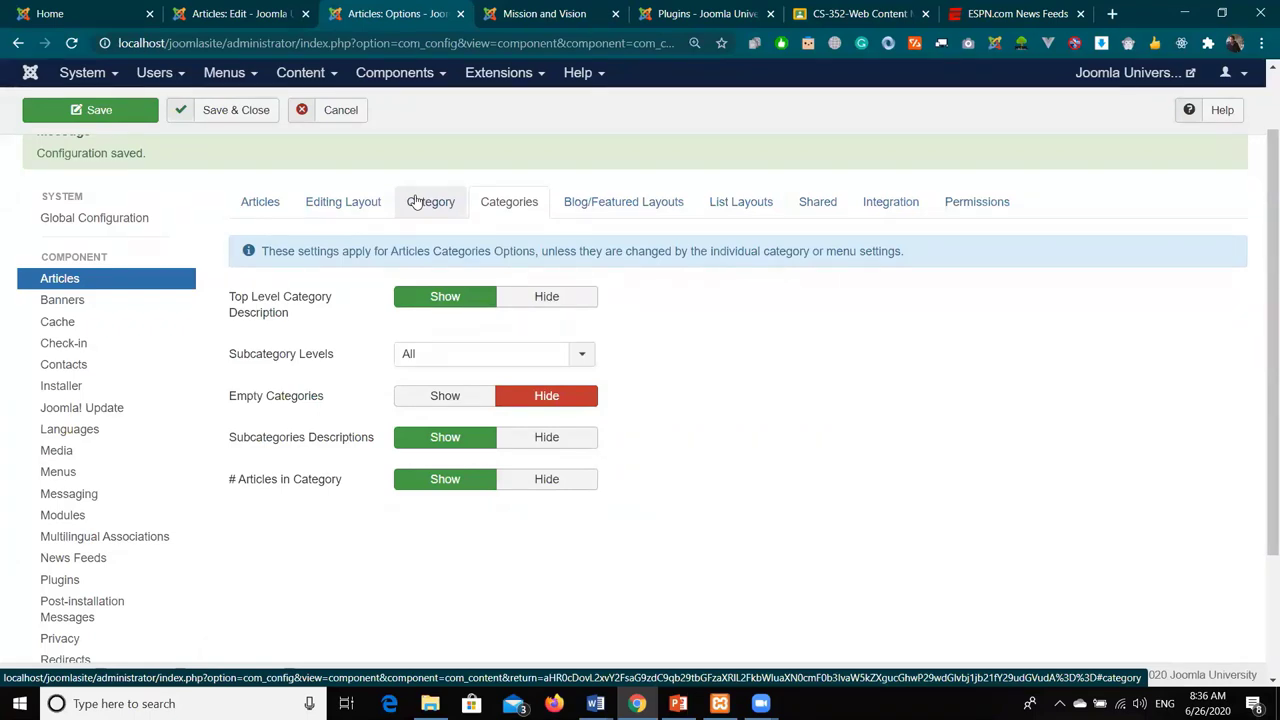
click(416, 202)
click(504, 12)
click(505, 43)
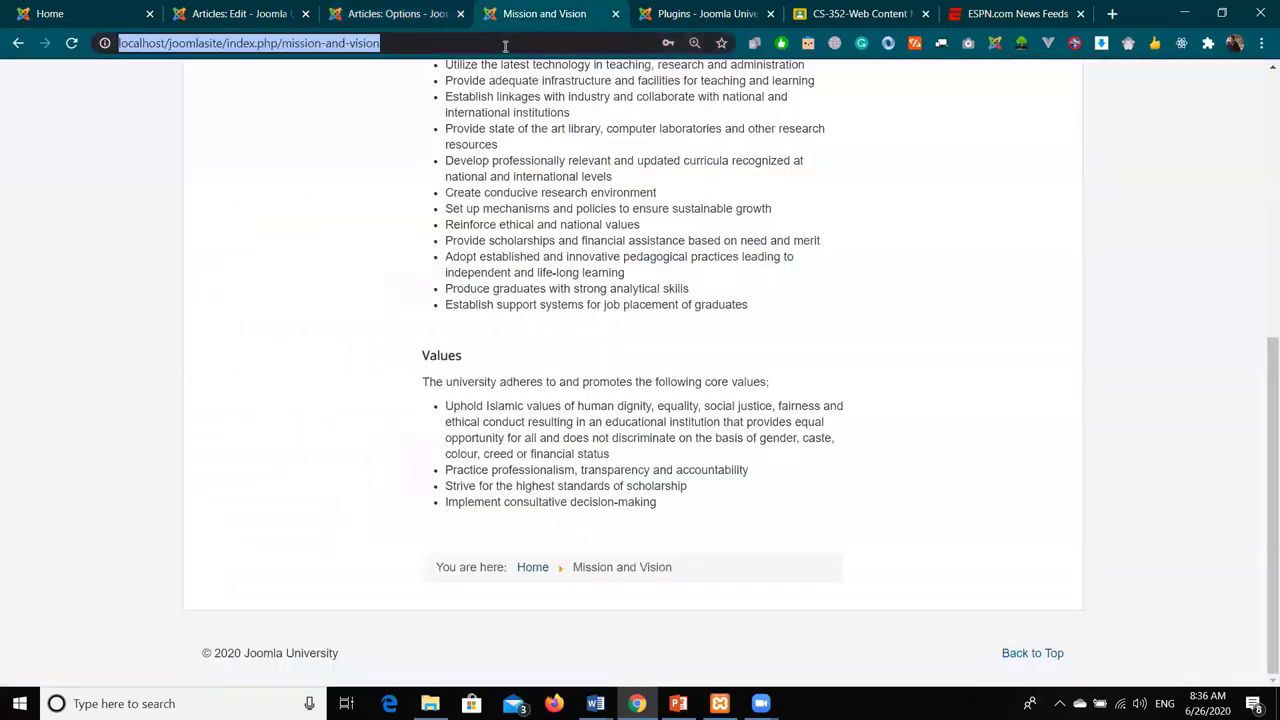
- Load coachbushire.com and scroll down through its services, quote form and contact details
text(coach)
key(Return)
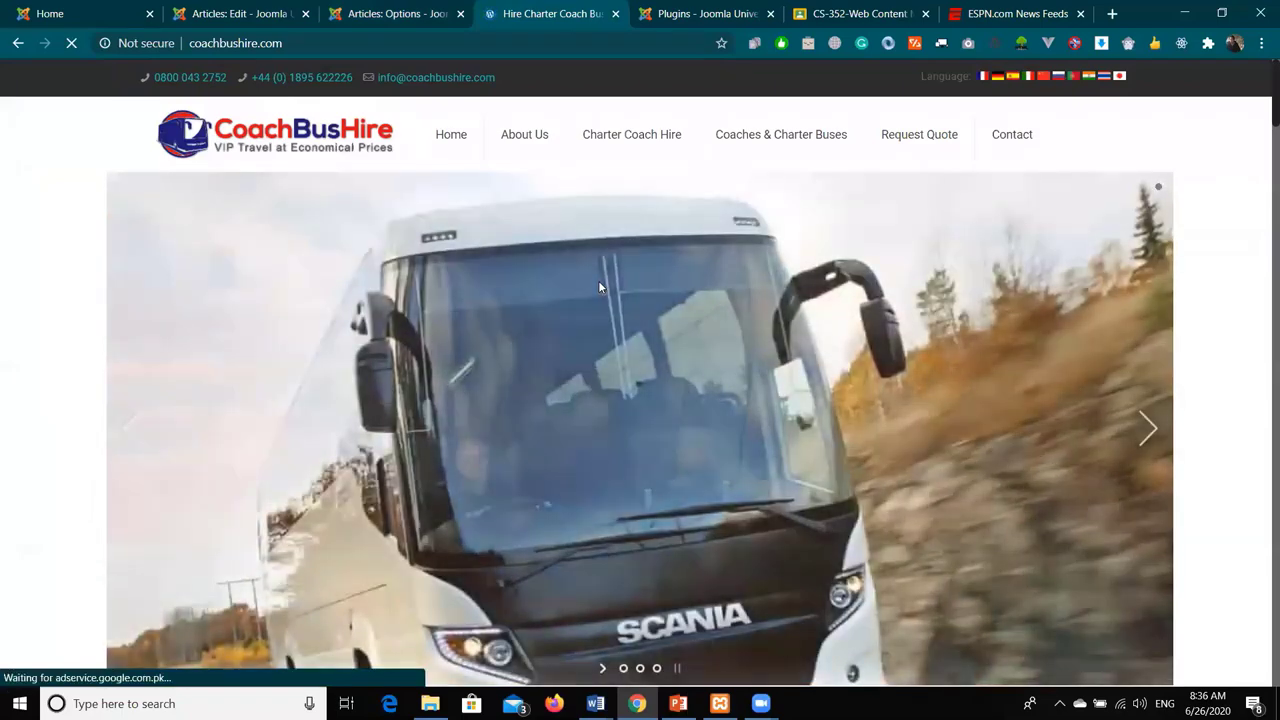
scroll(598, 287, down, 1)
scroll(598, 287, down, 5)
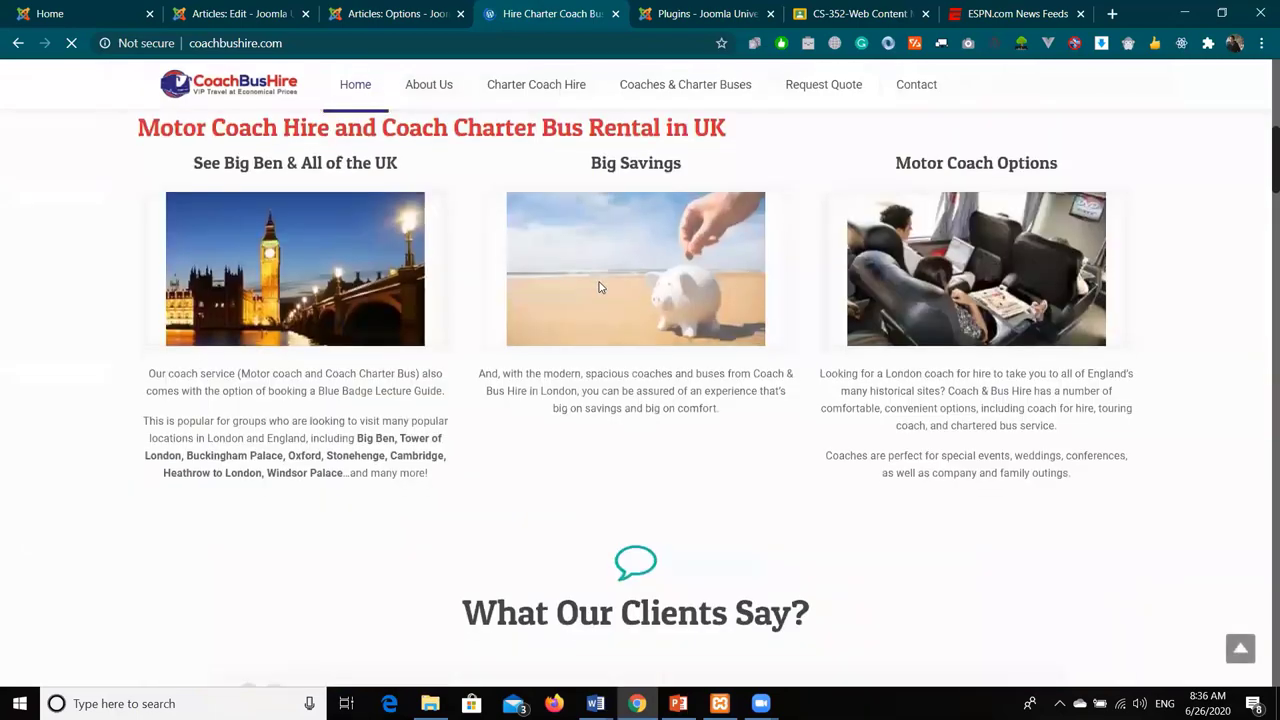
scroll(598, 287, down, 3)
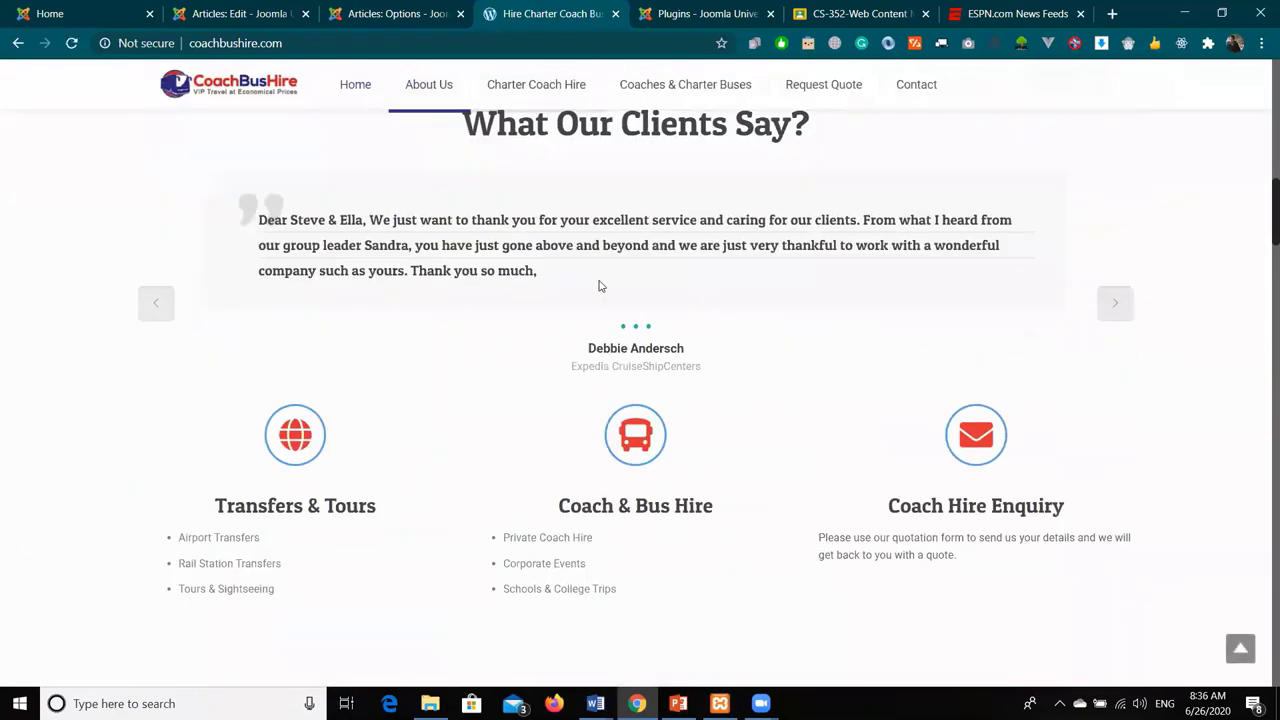
scroll(598, 287, down, 3)
scroll(600, 286, down, 5)
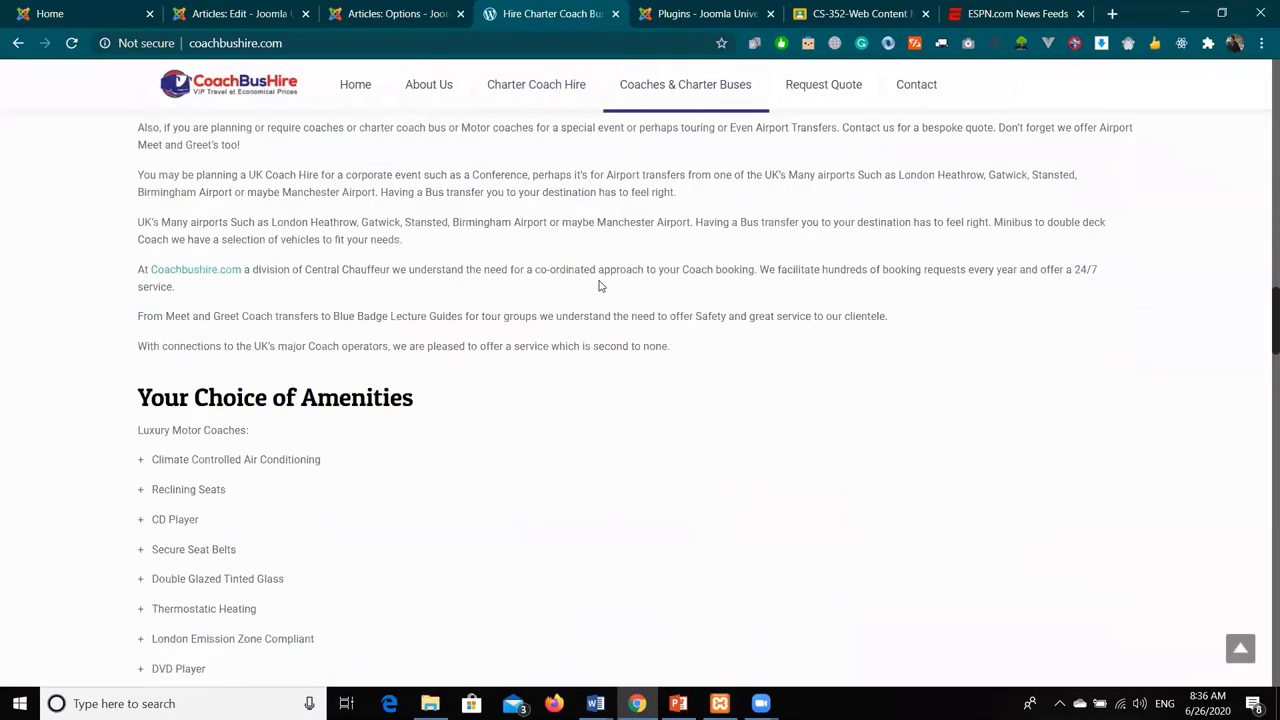
scroll(600, 286, down, 10)
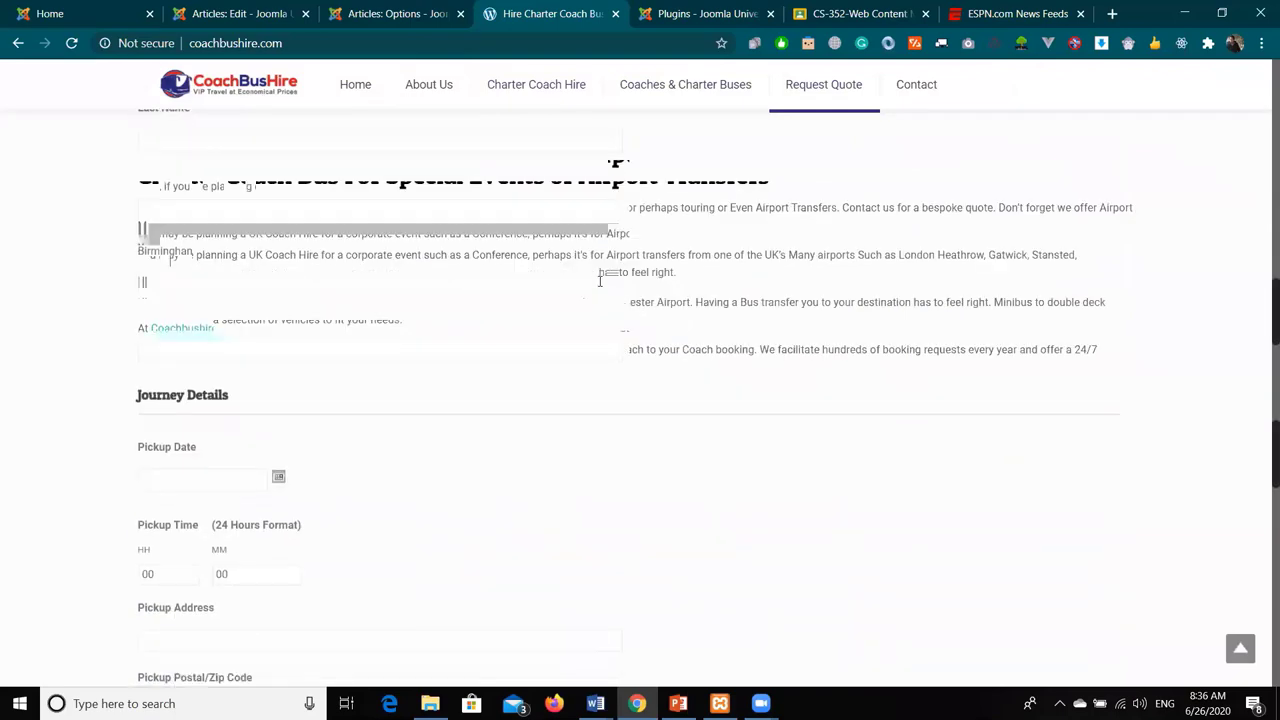
scroll(600, 284, down, 8)
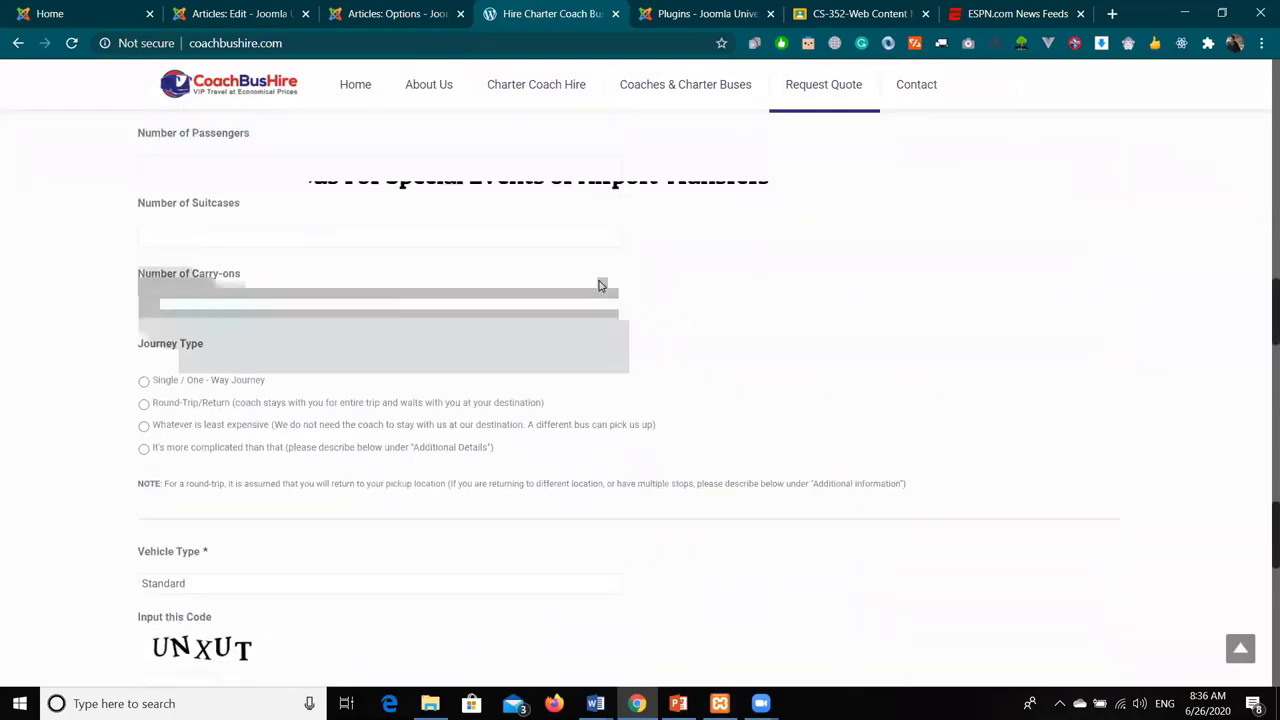
scroll(600, 286, down, 8)
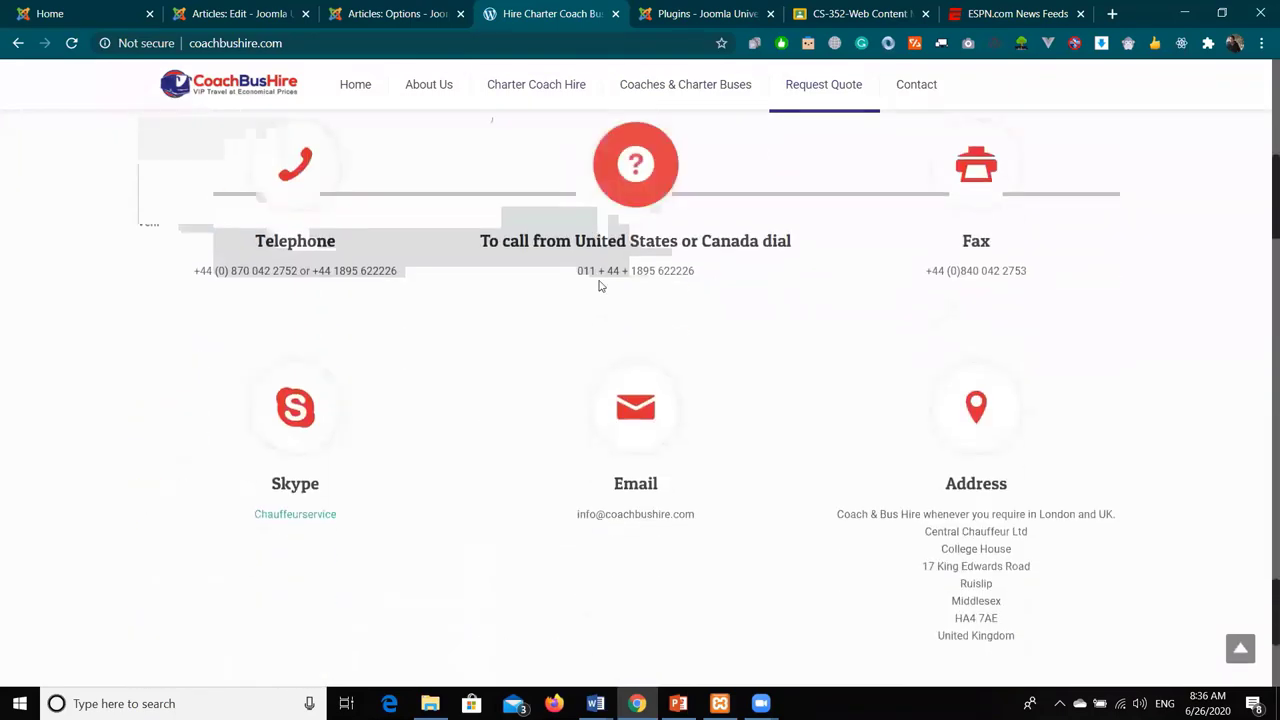
scroll(600, 286, down, 2)
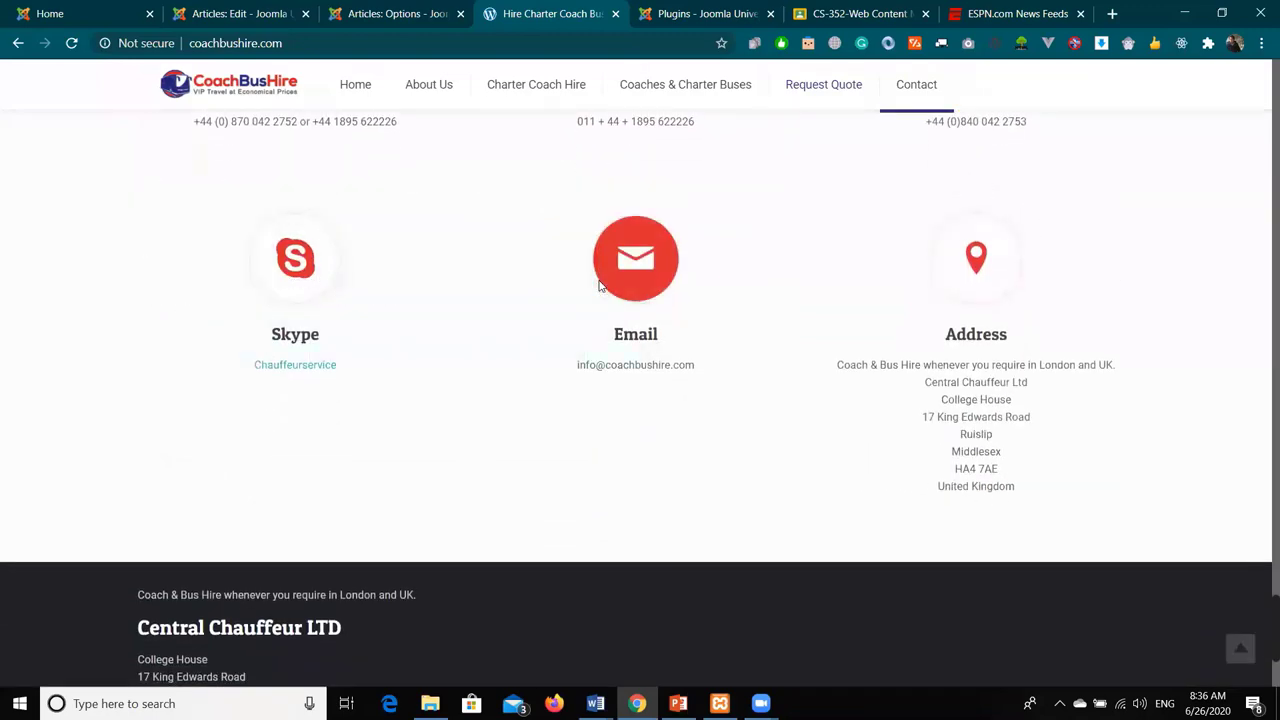
scroll(600, 286, down, 2)
scroll(600, 286, down, 2)
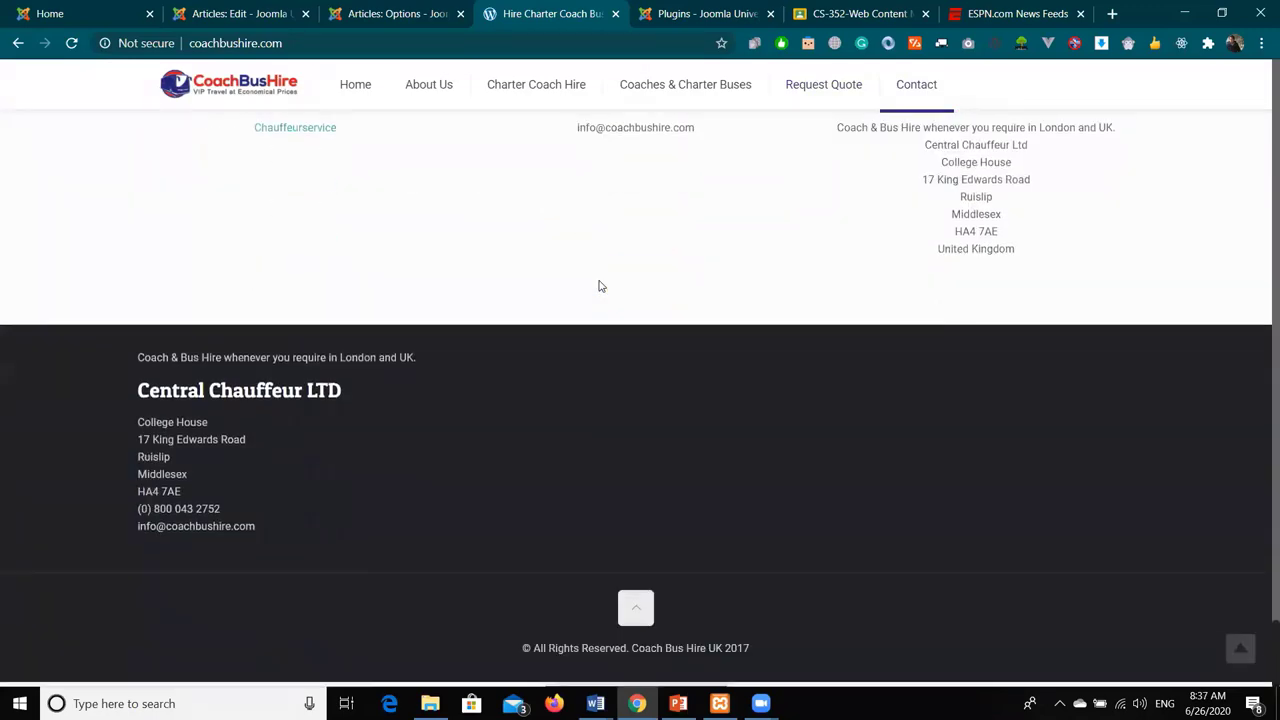
- Scroll back over the Coach Bus Hire page, then return to Joomla's Articles Options
scroll(600, 286, up, 20)
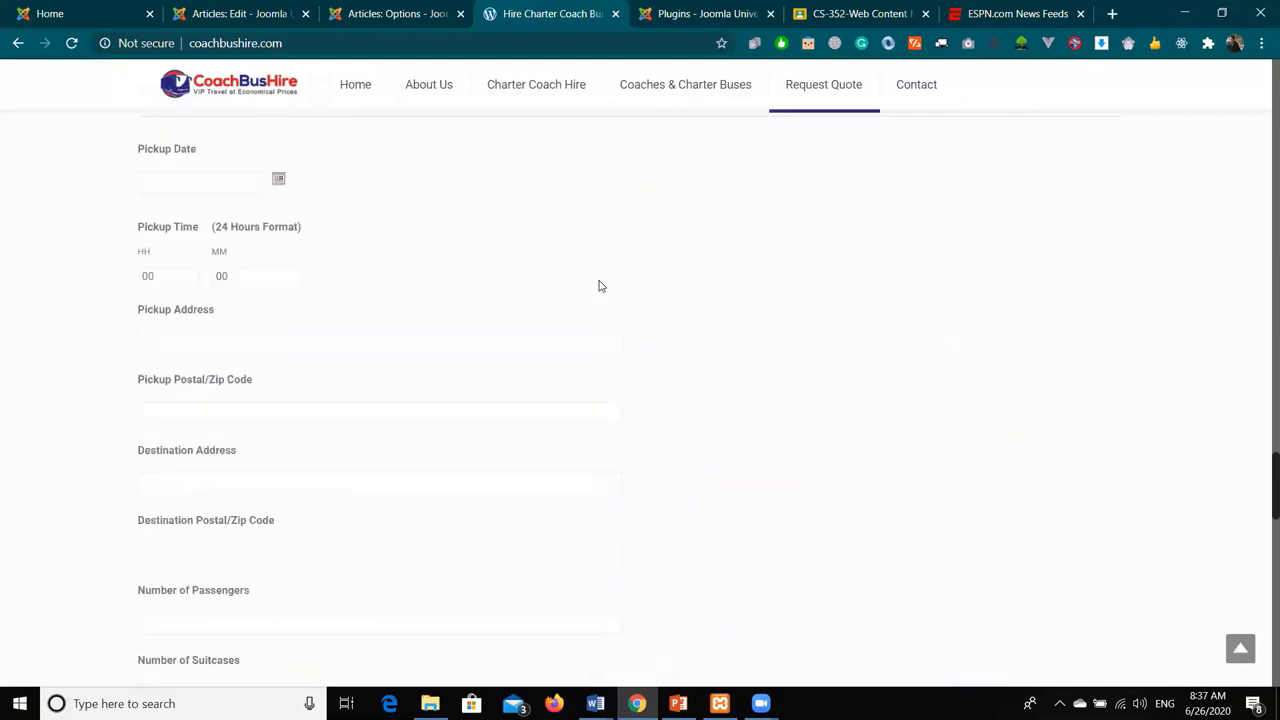
scroll(600, 286, up, 12)
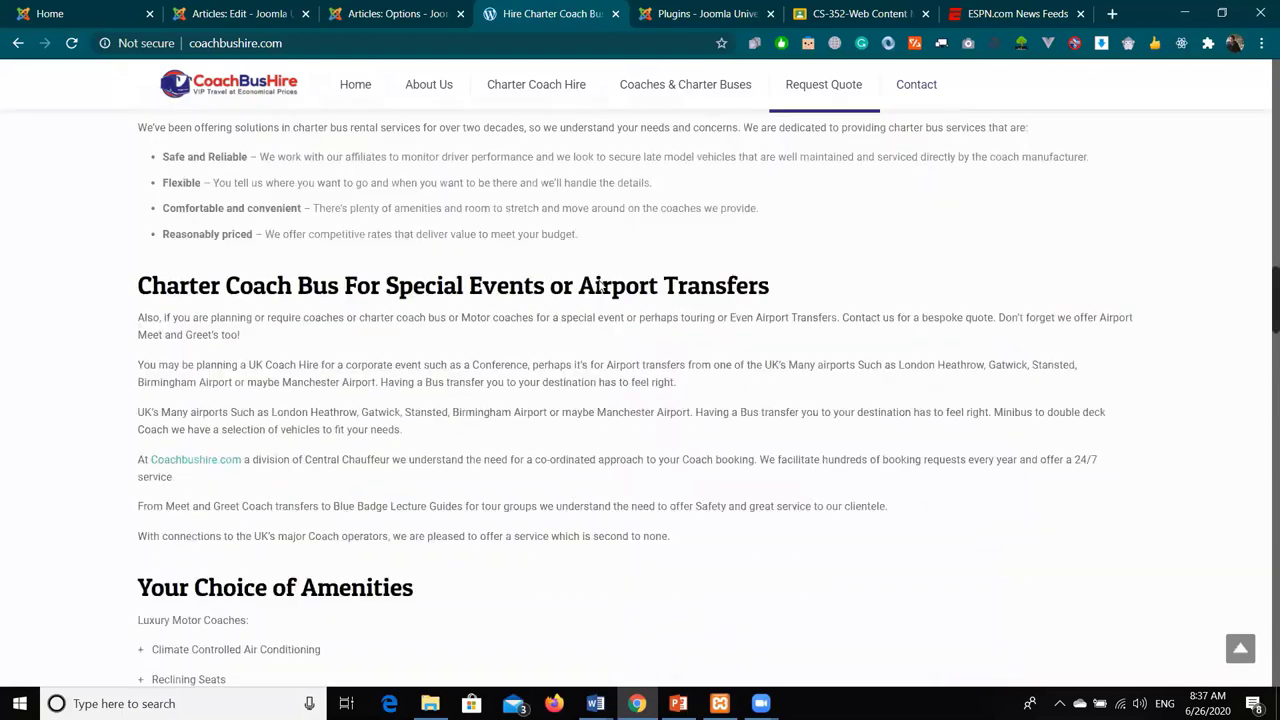
scroll(600, 286, up, 10)
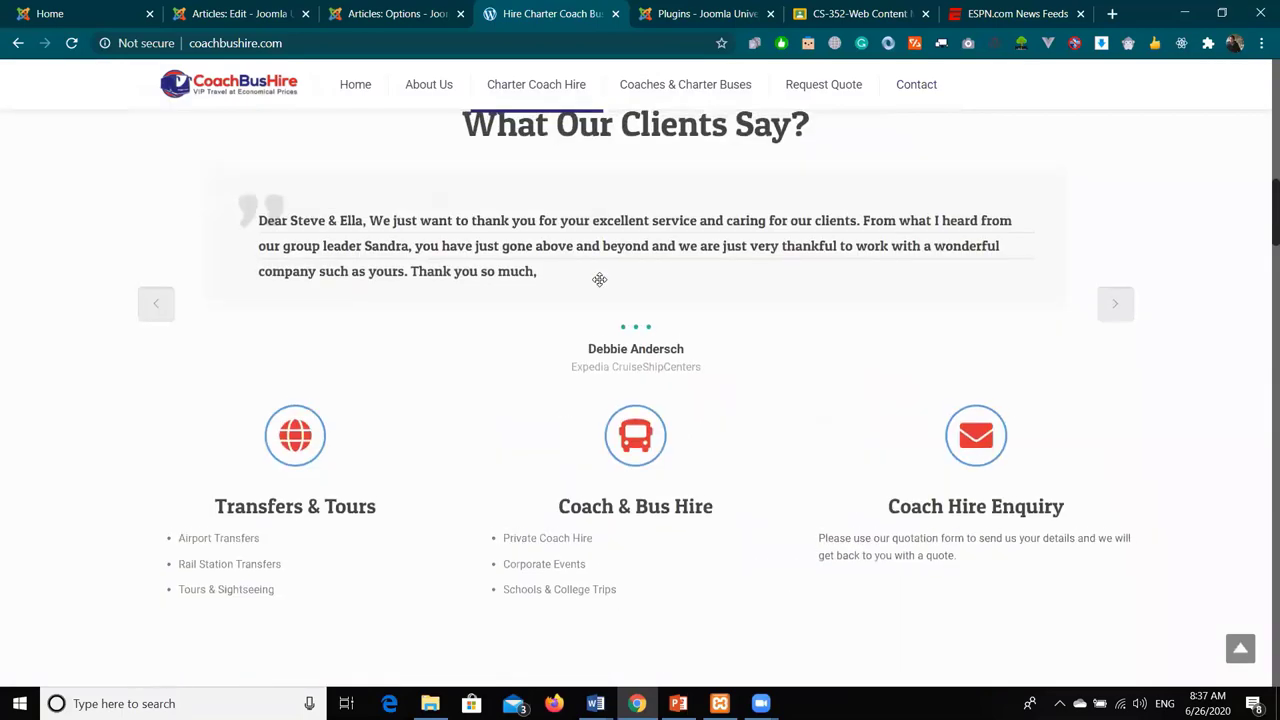
scroll(599, 283, up, 3)
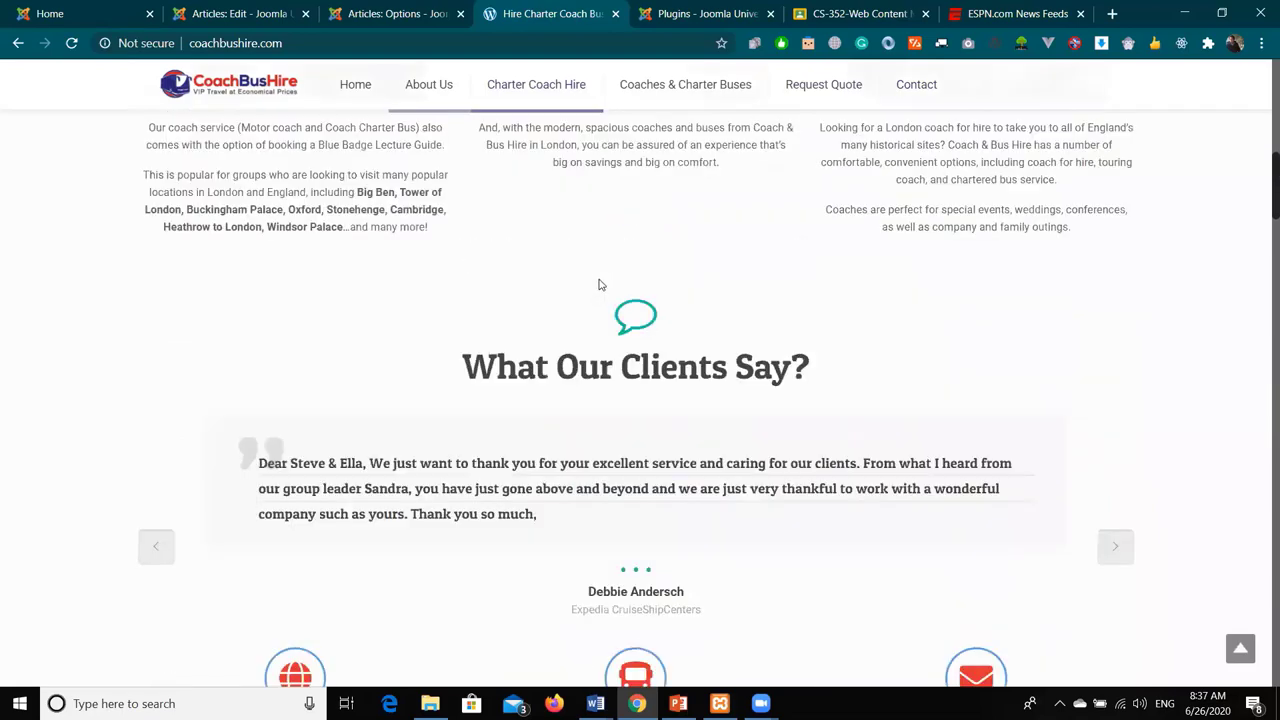
scroll(599, 285, up, 8)
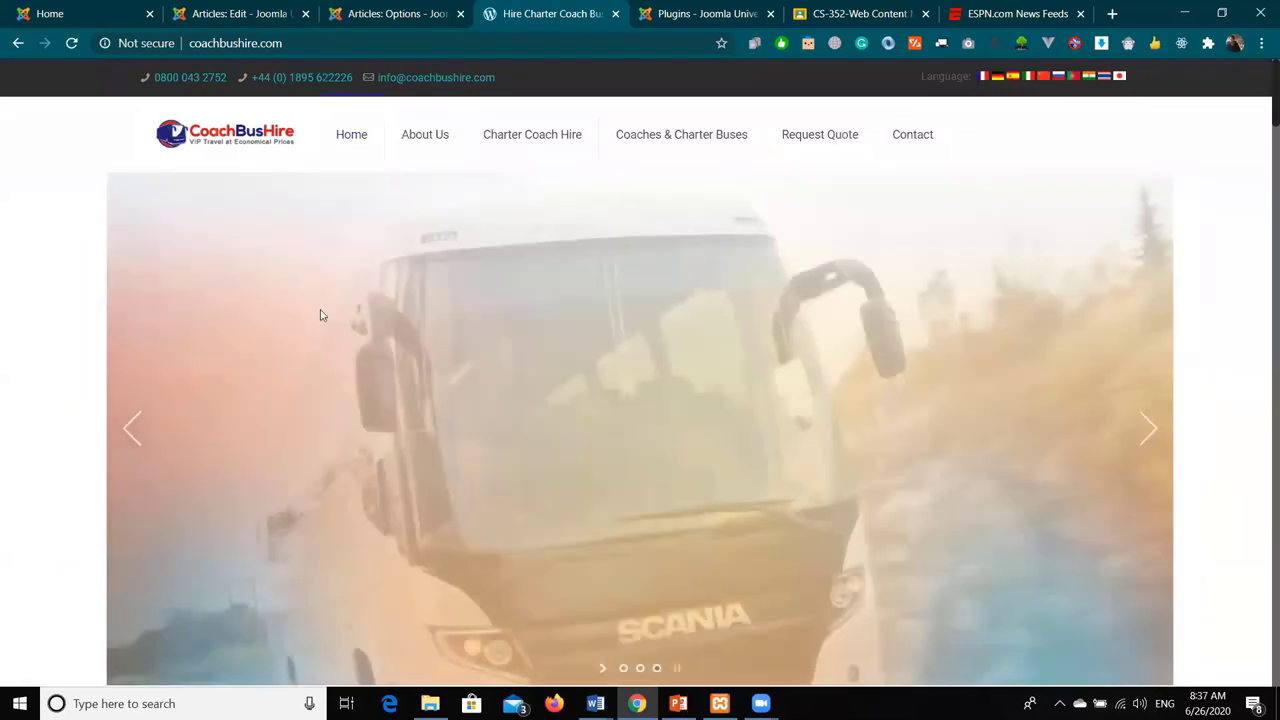
scroll(208, 340, down, 1)
scroll(390, 300, down, 6)
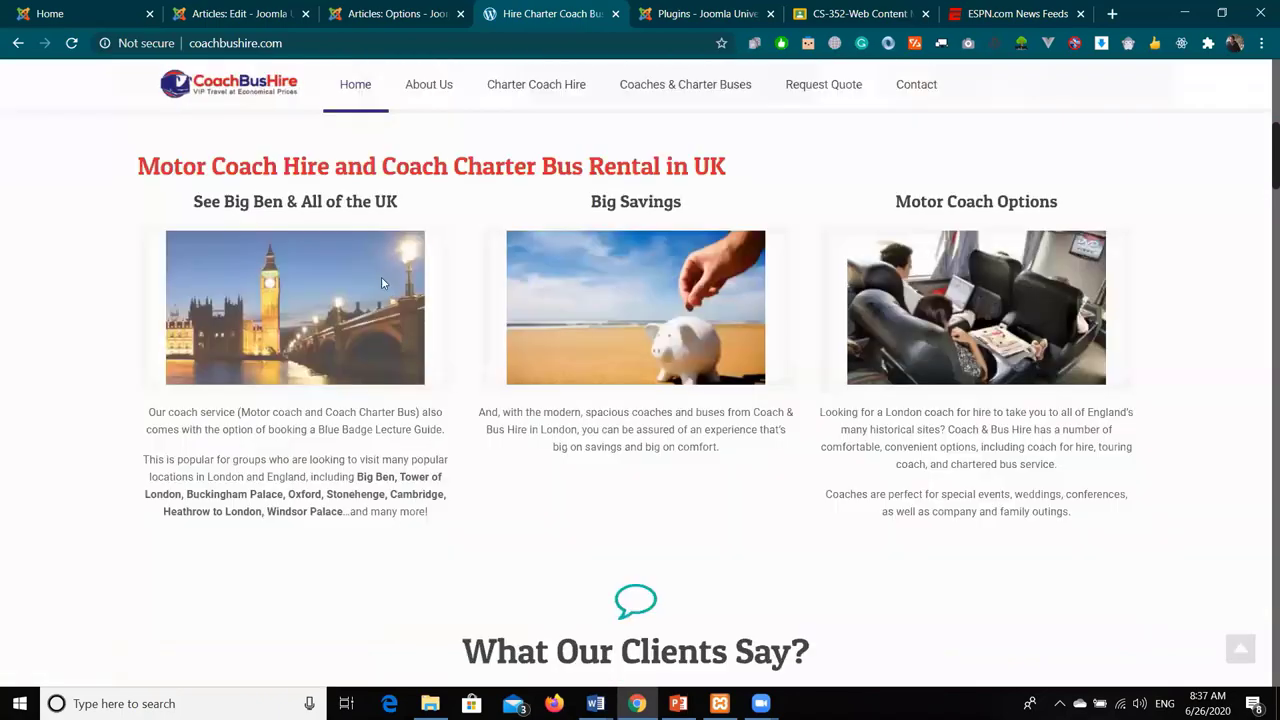
scroll(877, 320, down, 3)
scroll(876, 340, down, 5)
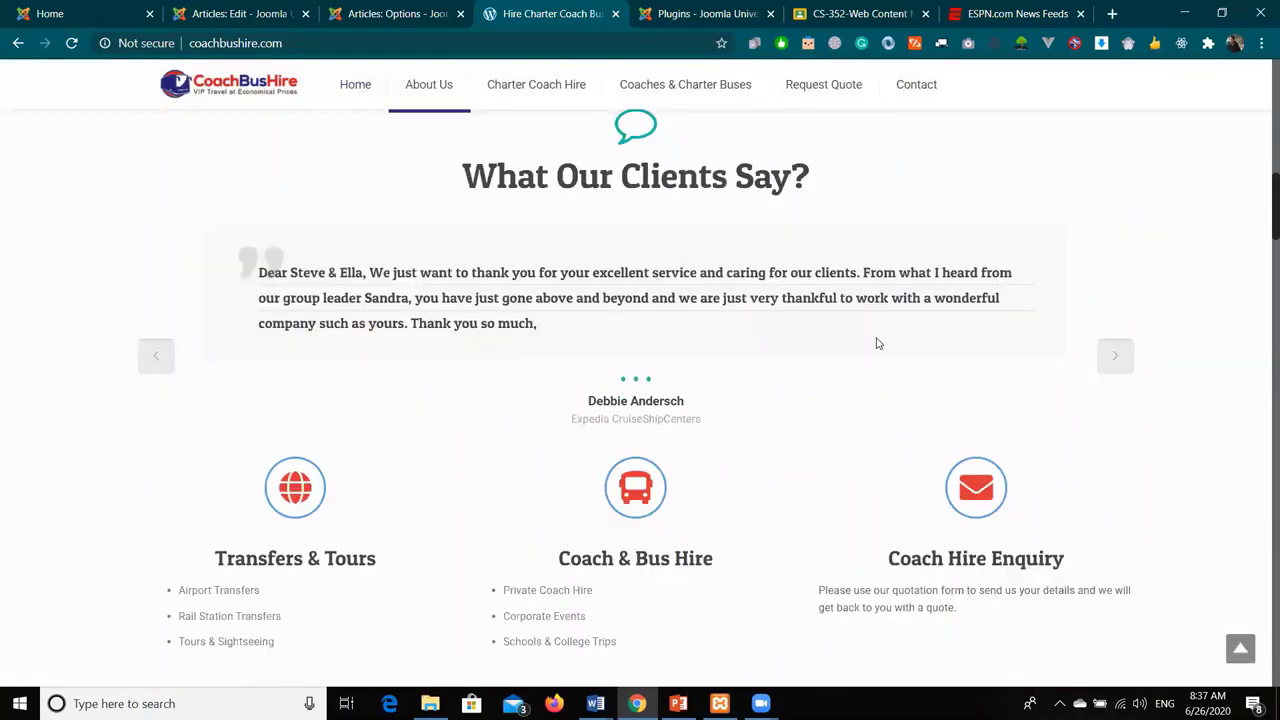
scroll(367, 318, down, 2)
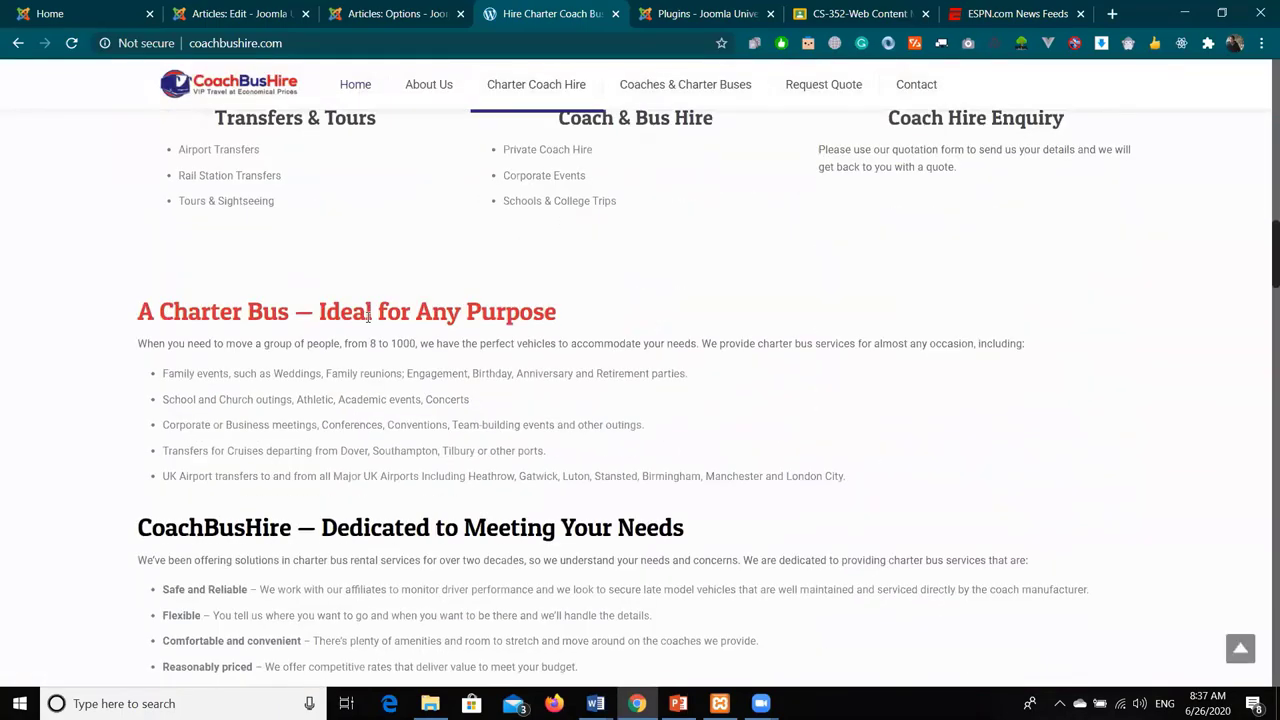
scroll(308, 185, up, 1)
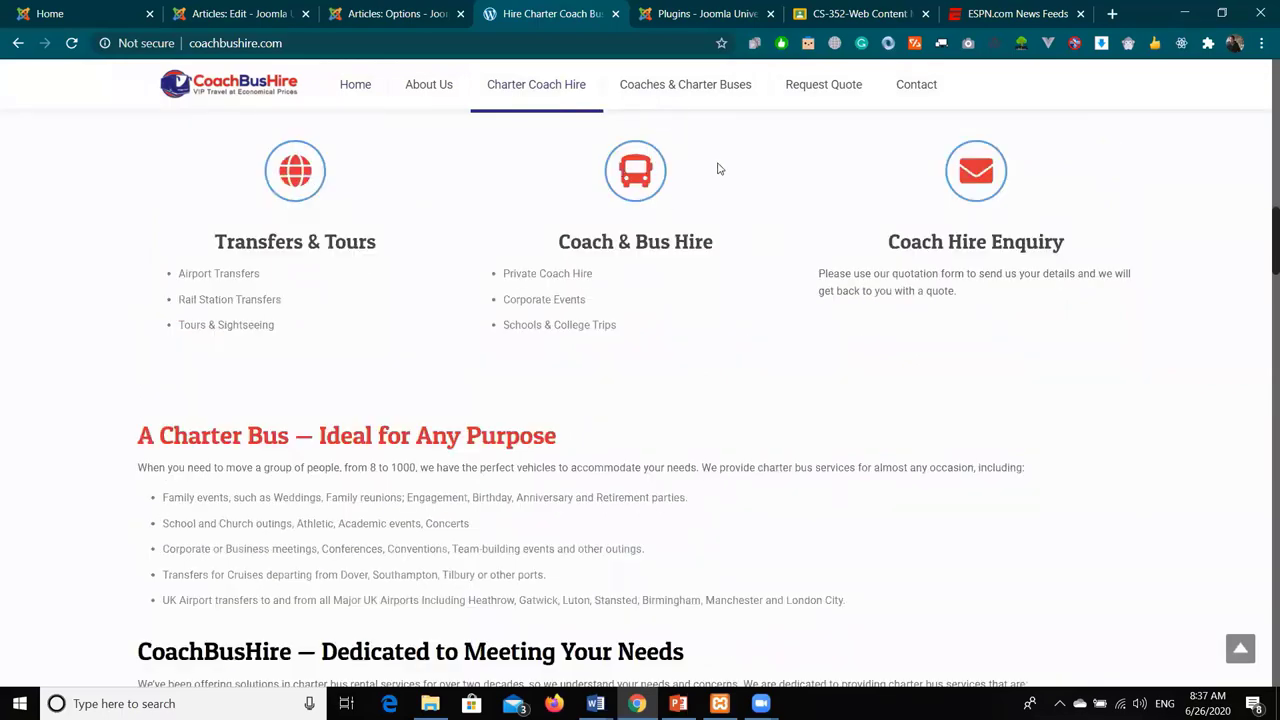
scroll(770, 350, down, 4)
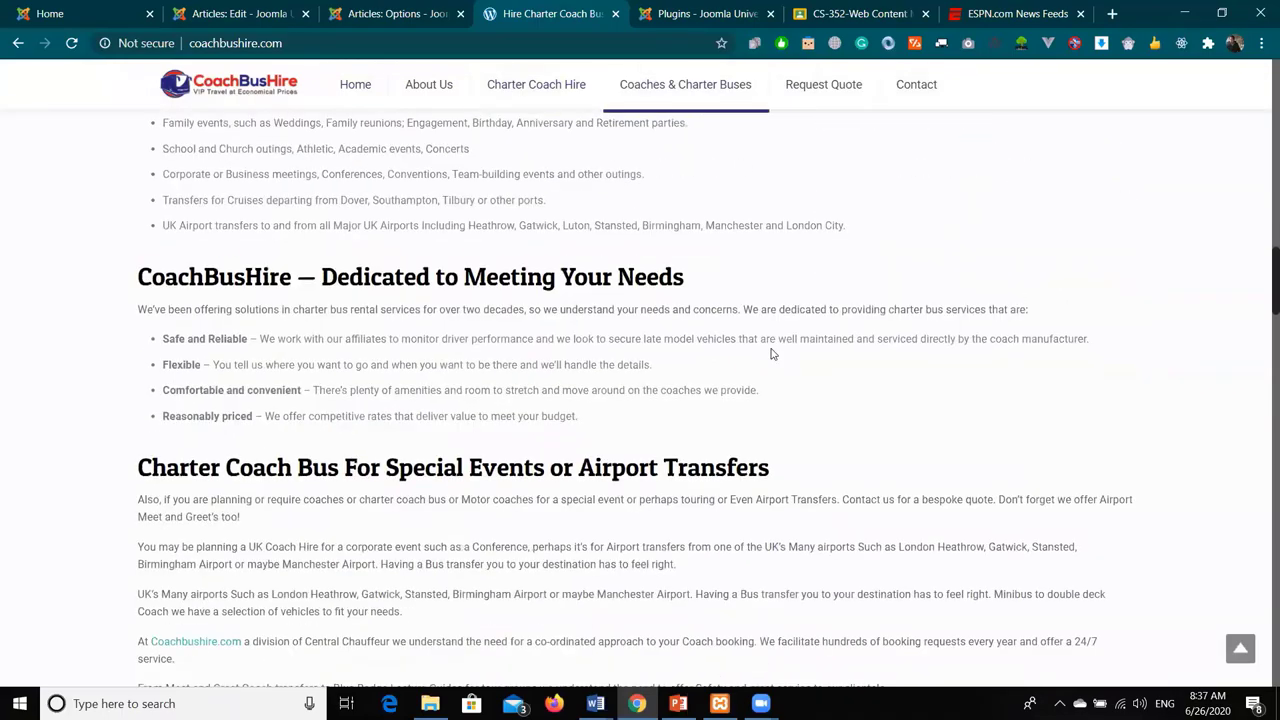
scroll(770, 352, down, 3)
key(ctrl+Page_Up)
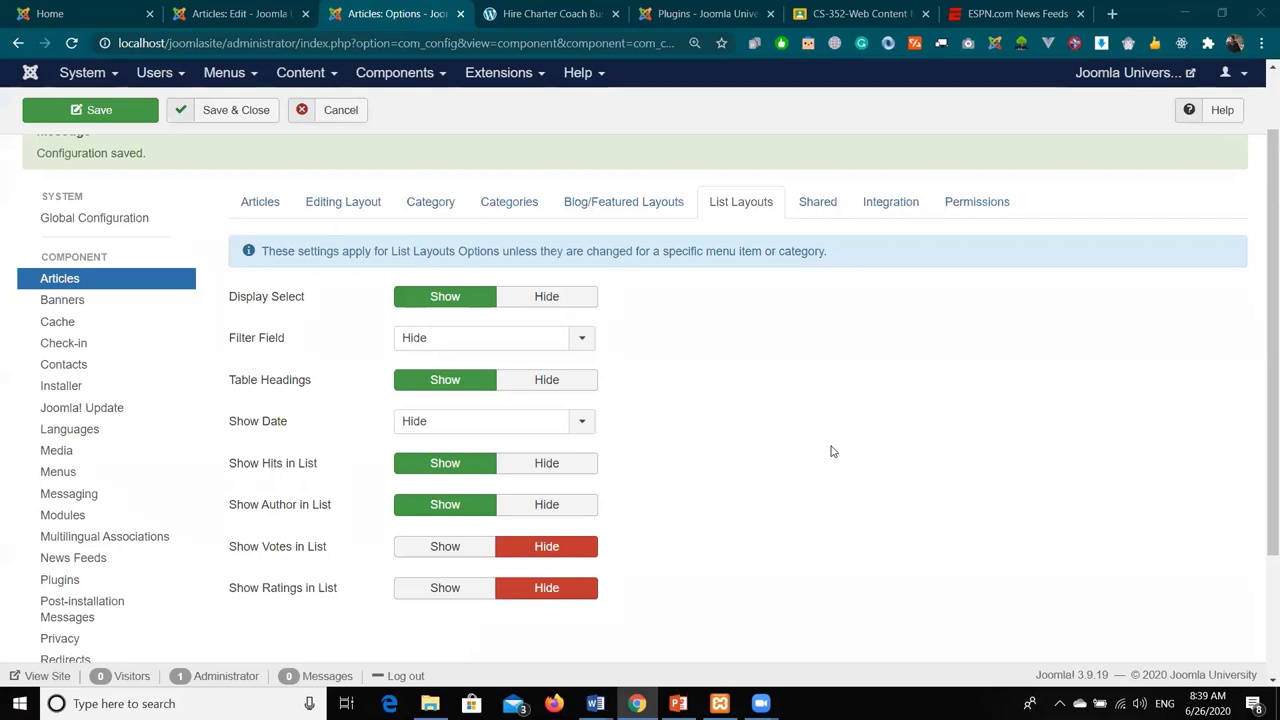
click(510, 73)
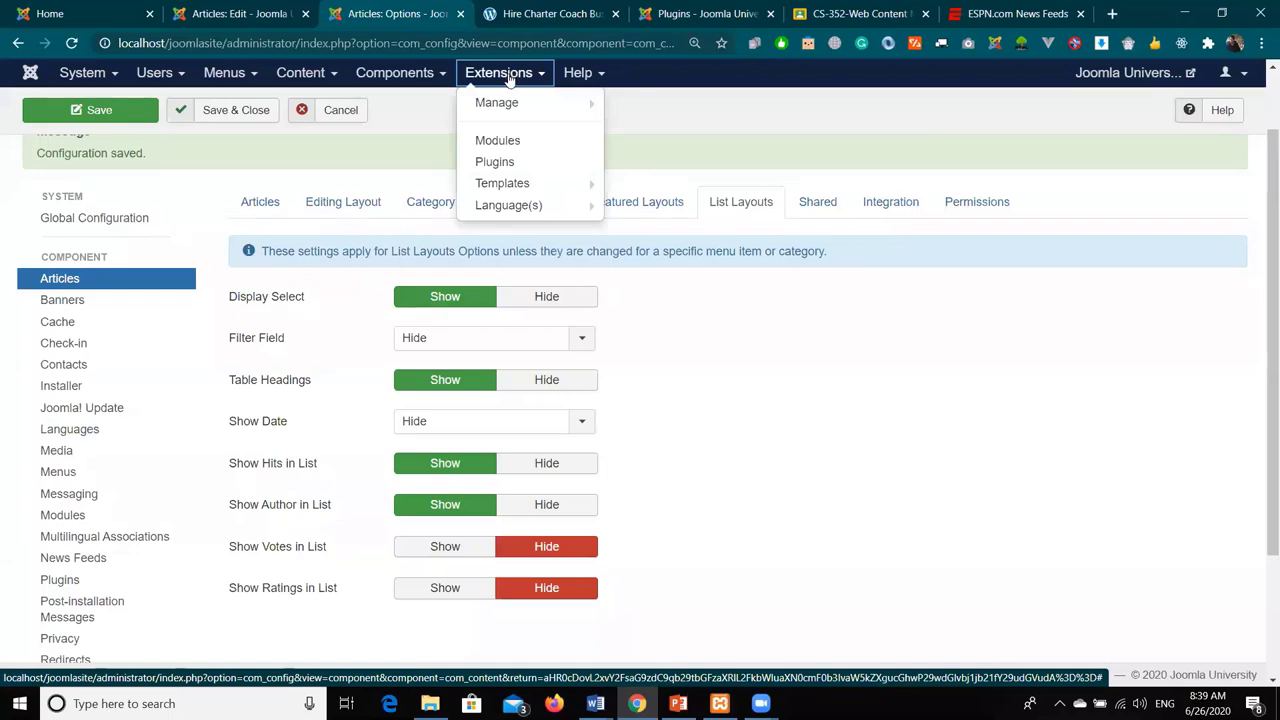
click(237, 243)
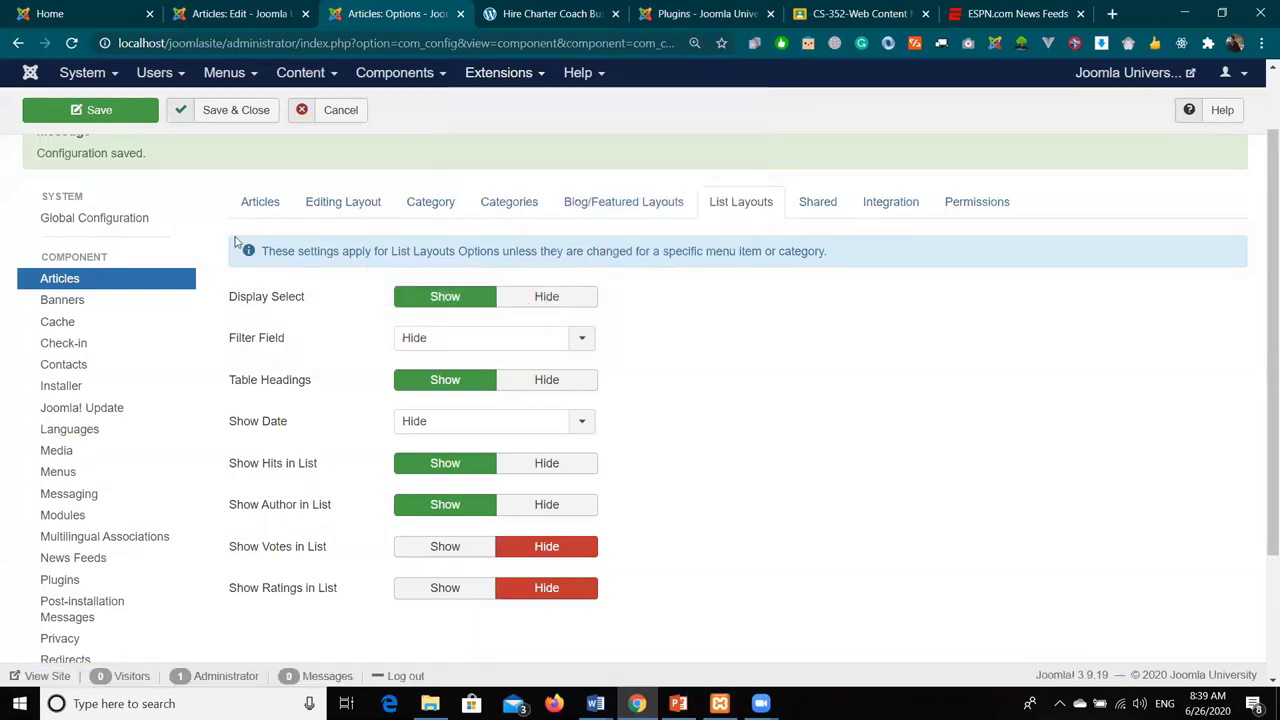
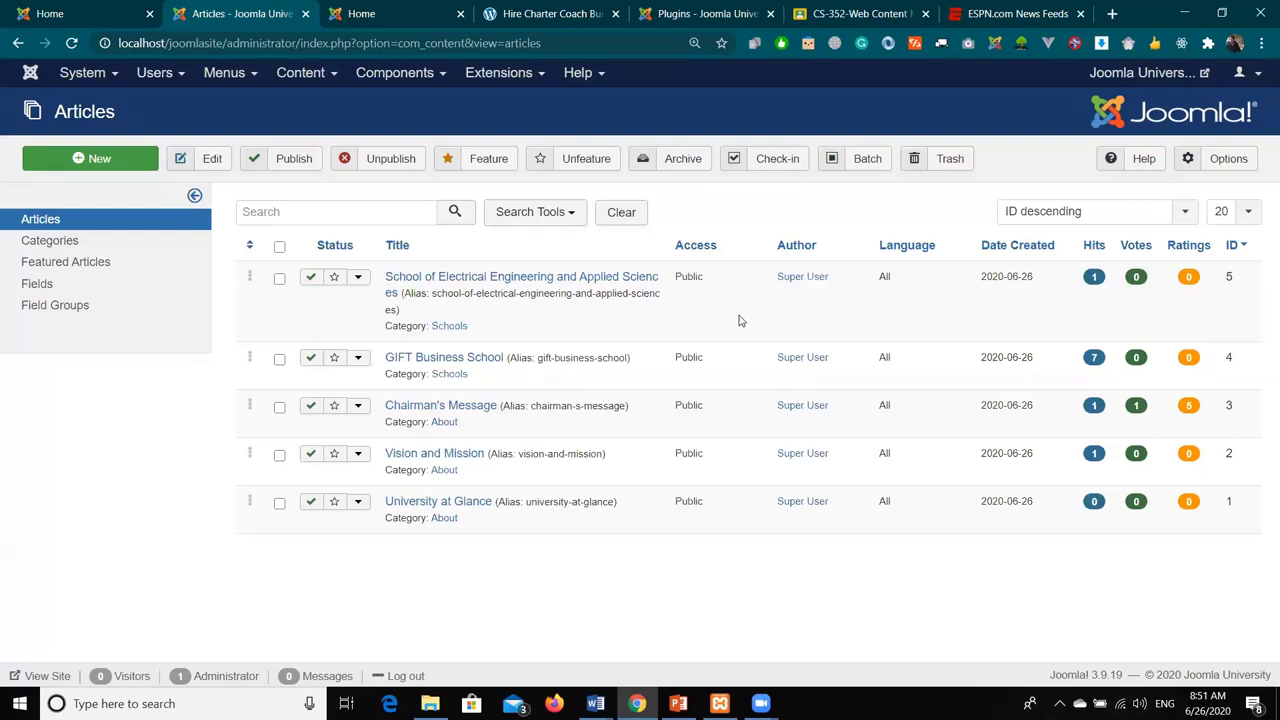
- Browse the Components and Content menus, then go to Extensions > Templates > Styles
click(403, 80)
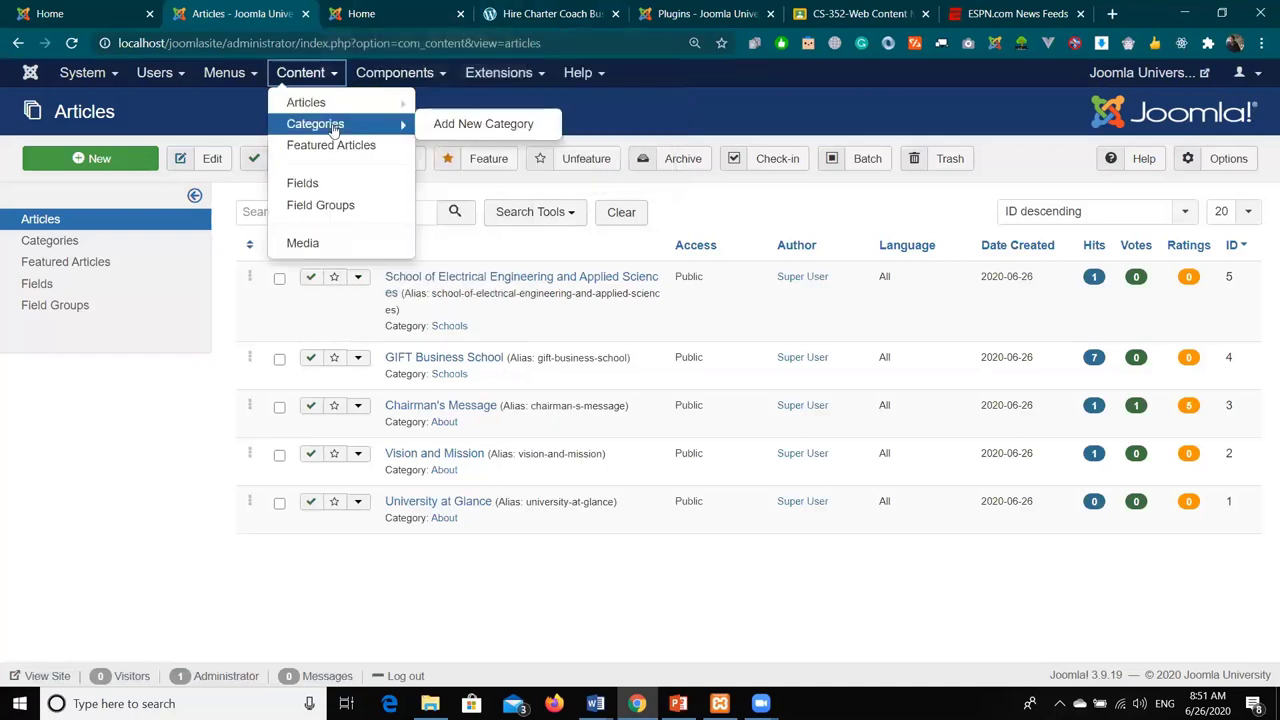
click(654, 118)
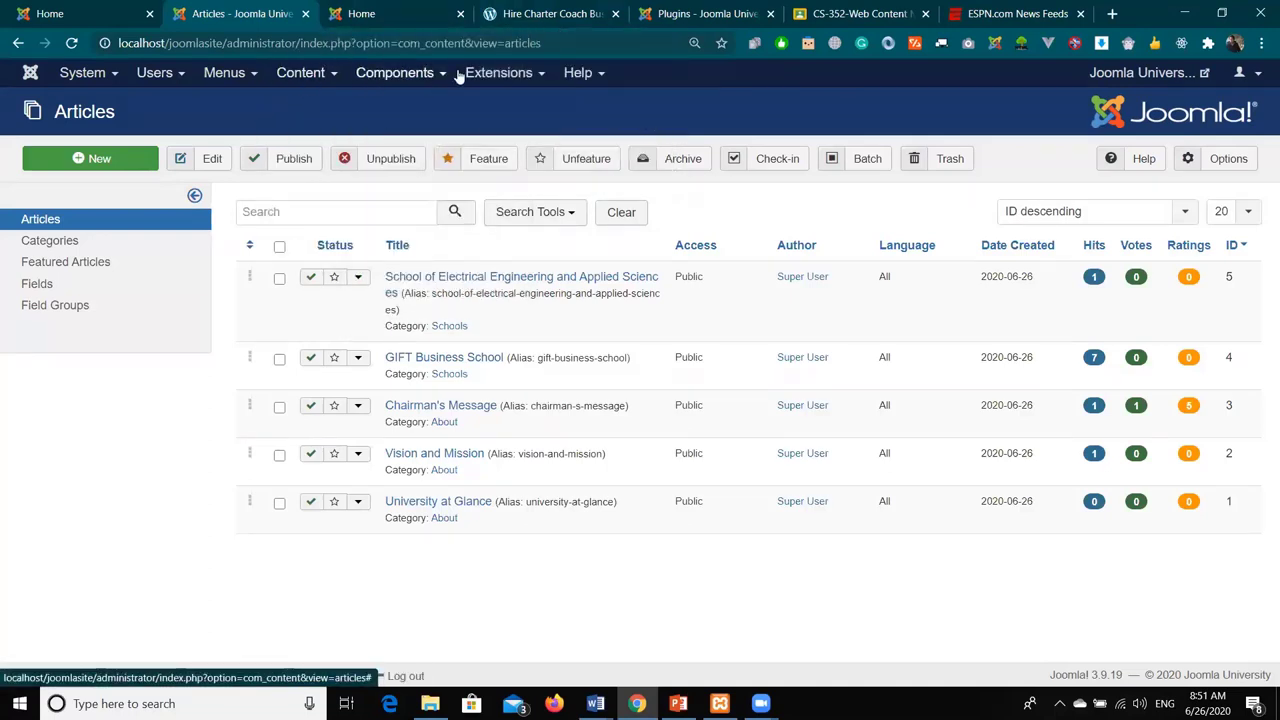
click(495, 76)
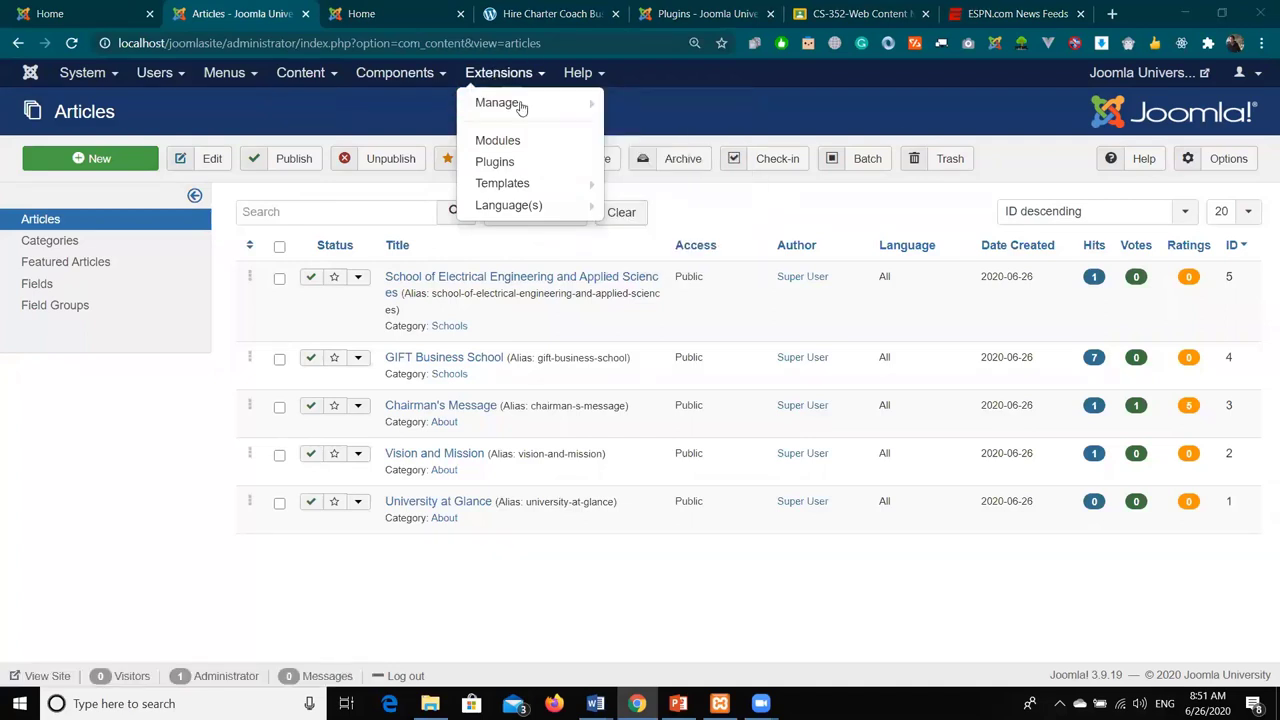
mouse_move(557, 186)
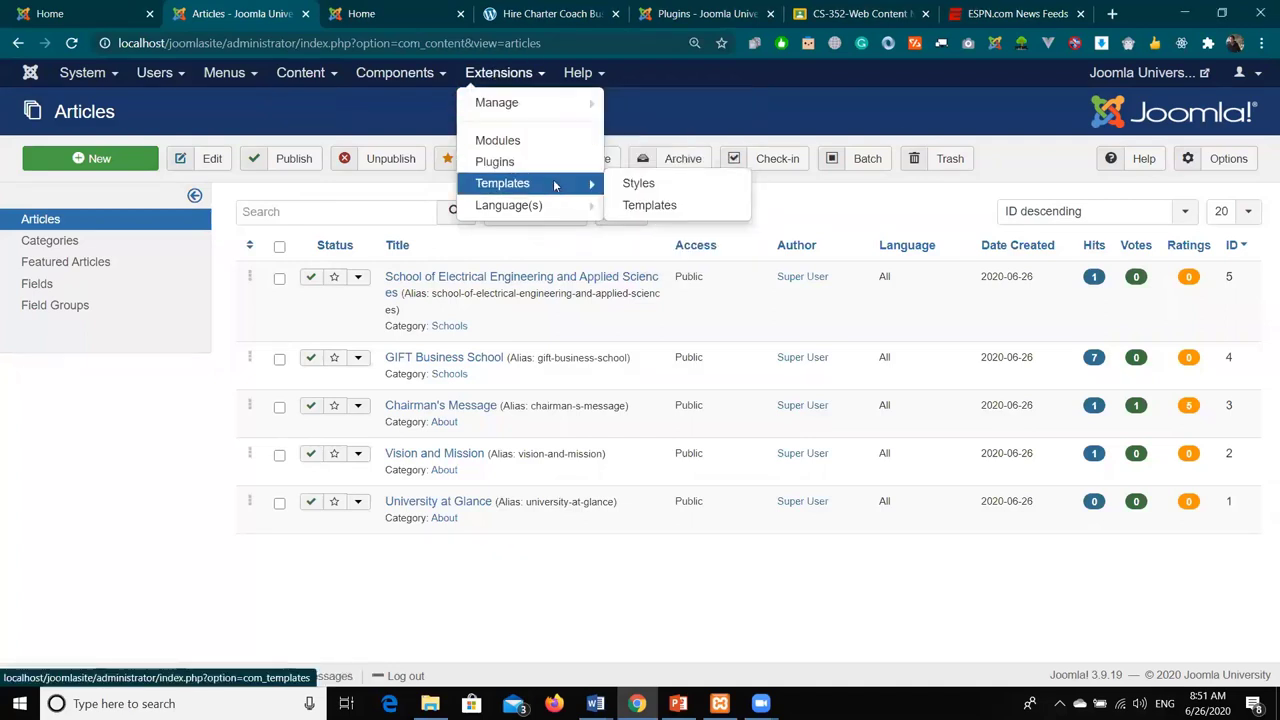
click(557, 186)
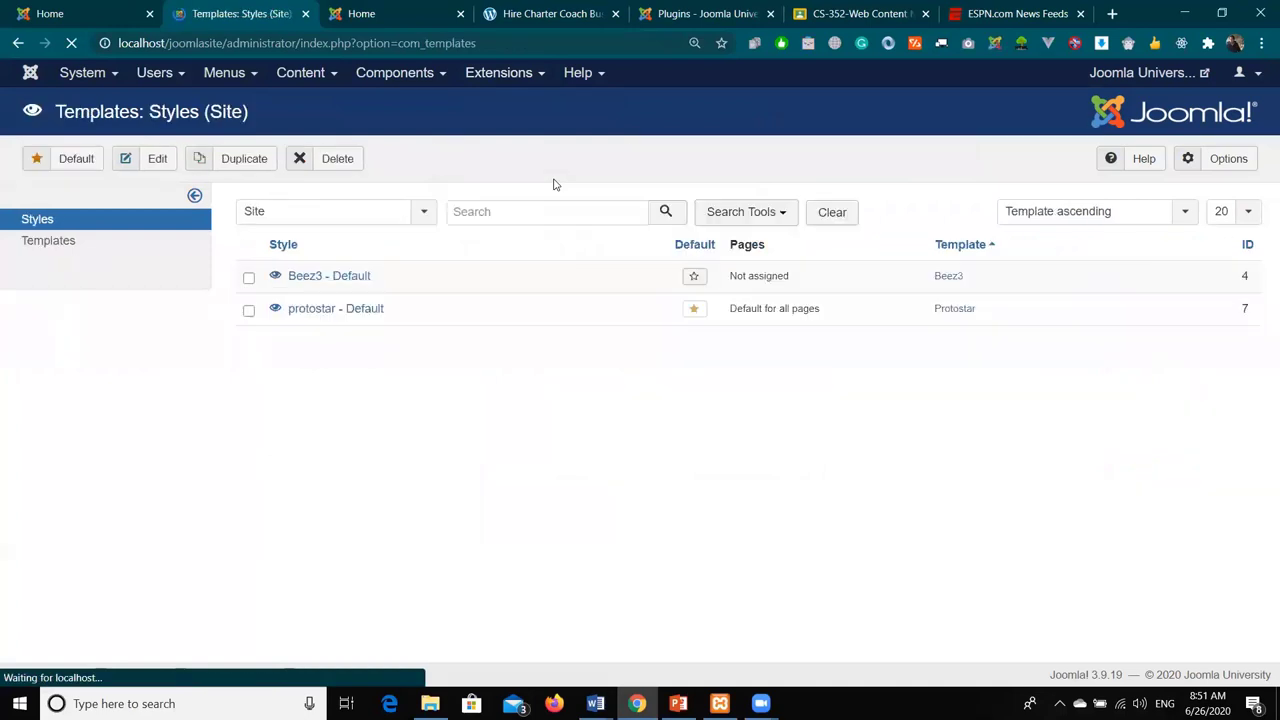
- Set Preview Module Positions to Disabled in the template Options and save & close
click(1215, 163)
click(558, 313)
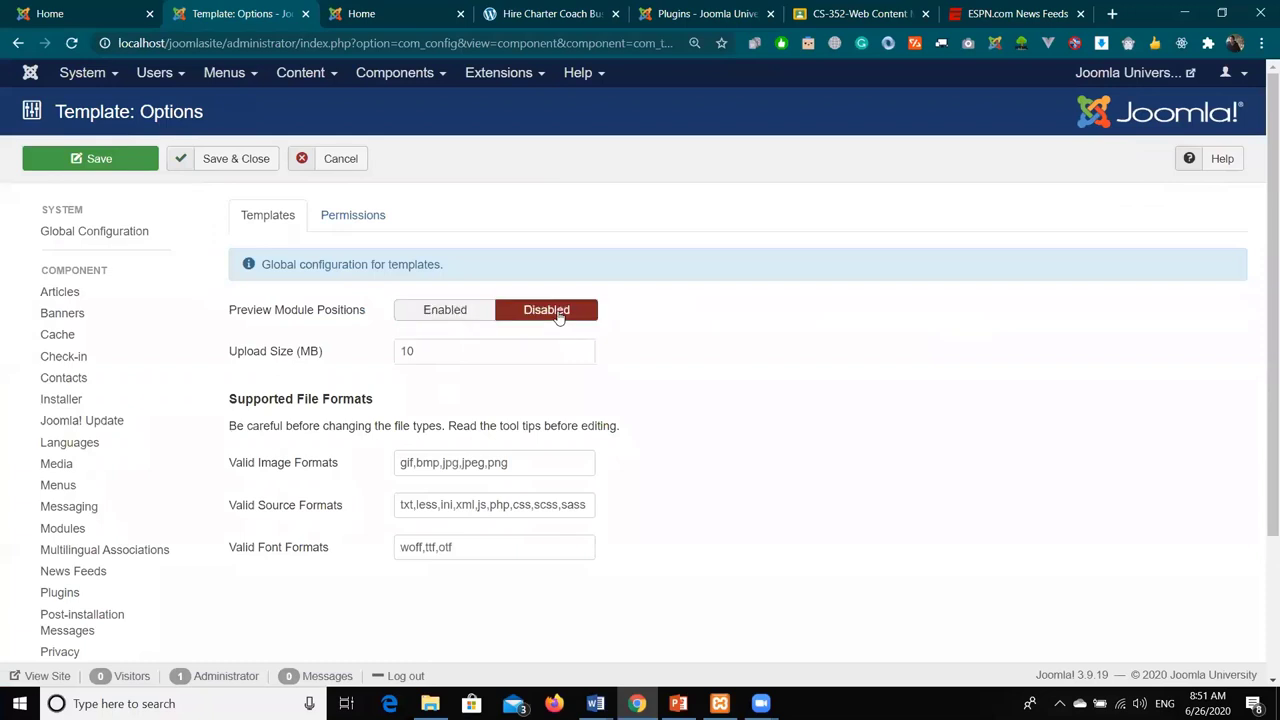
click(222, 159)
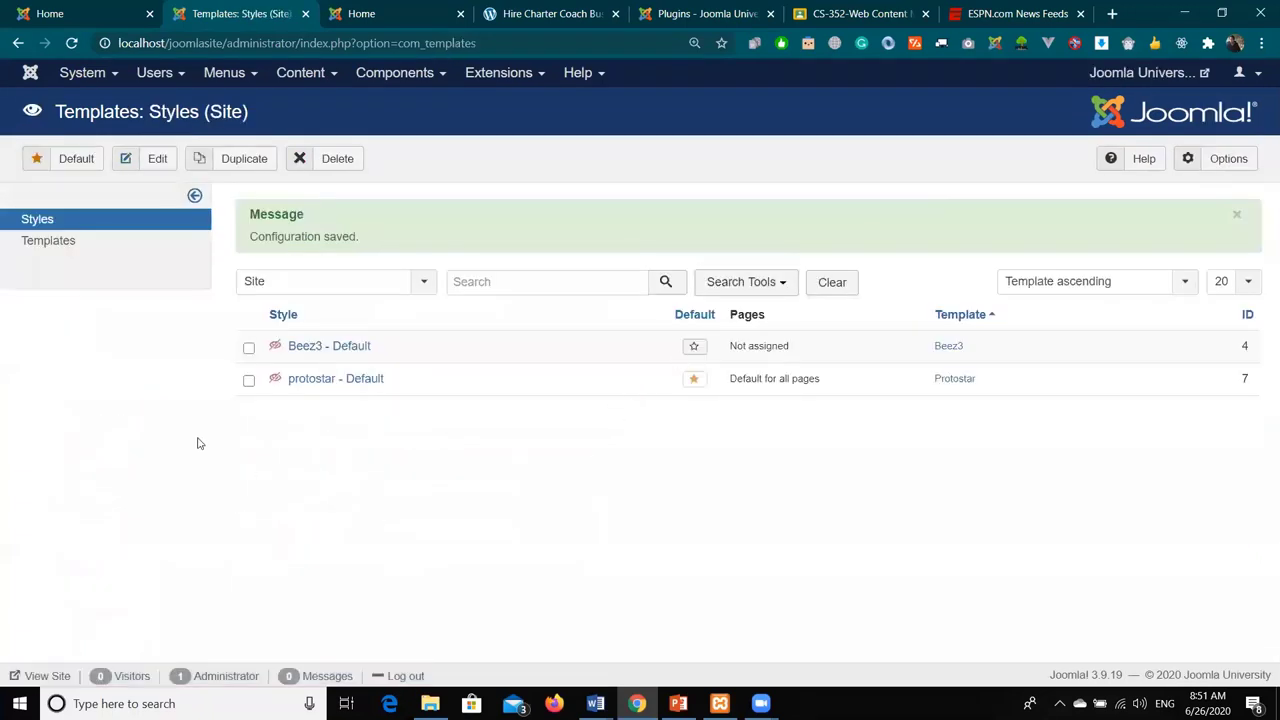
- Zoom in to inspect the template styles list, then restore normal zoom and reopen Options
key(ctrl+plus)
key(ctrl+plus)
key(ctrl+plus)
key(ctrl+plus)
key(ctrl+plus)
key(ctrl+plus)
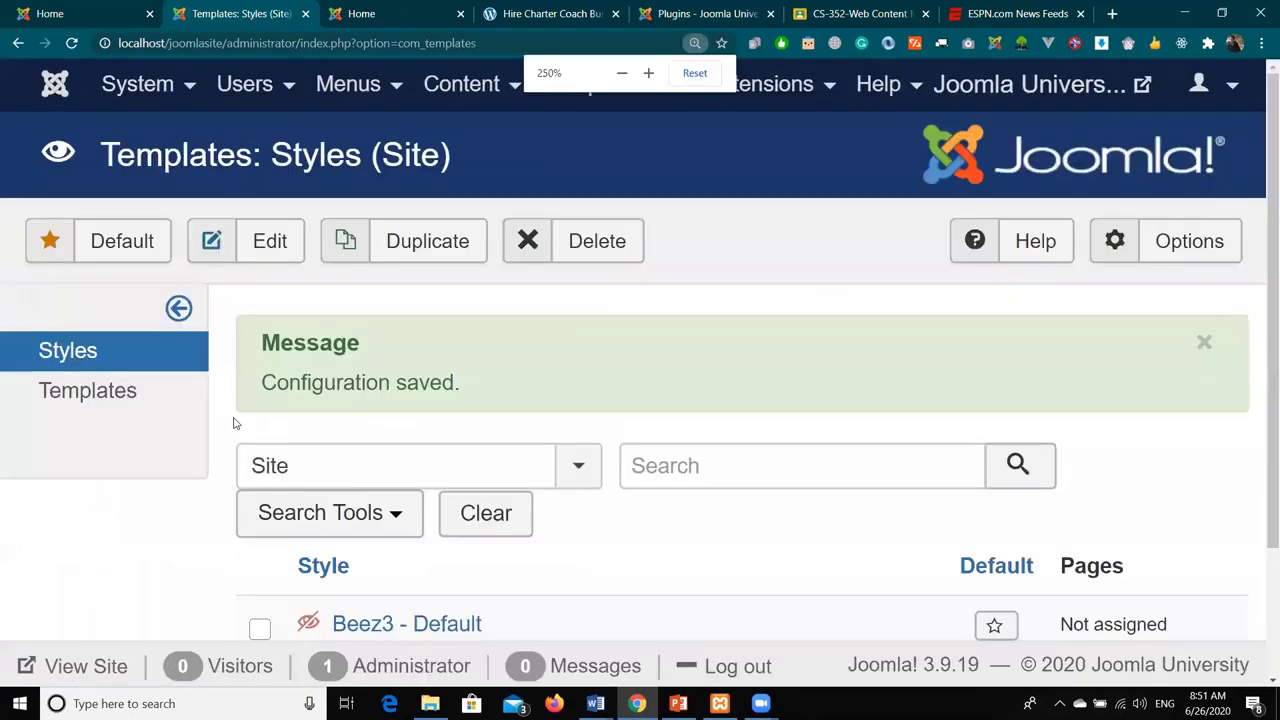
scroll(329, 437, down, 5)
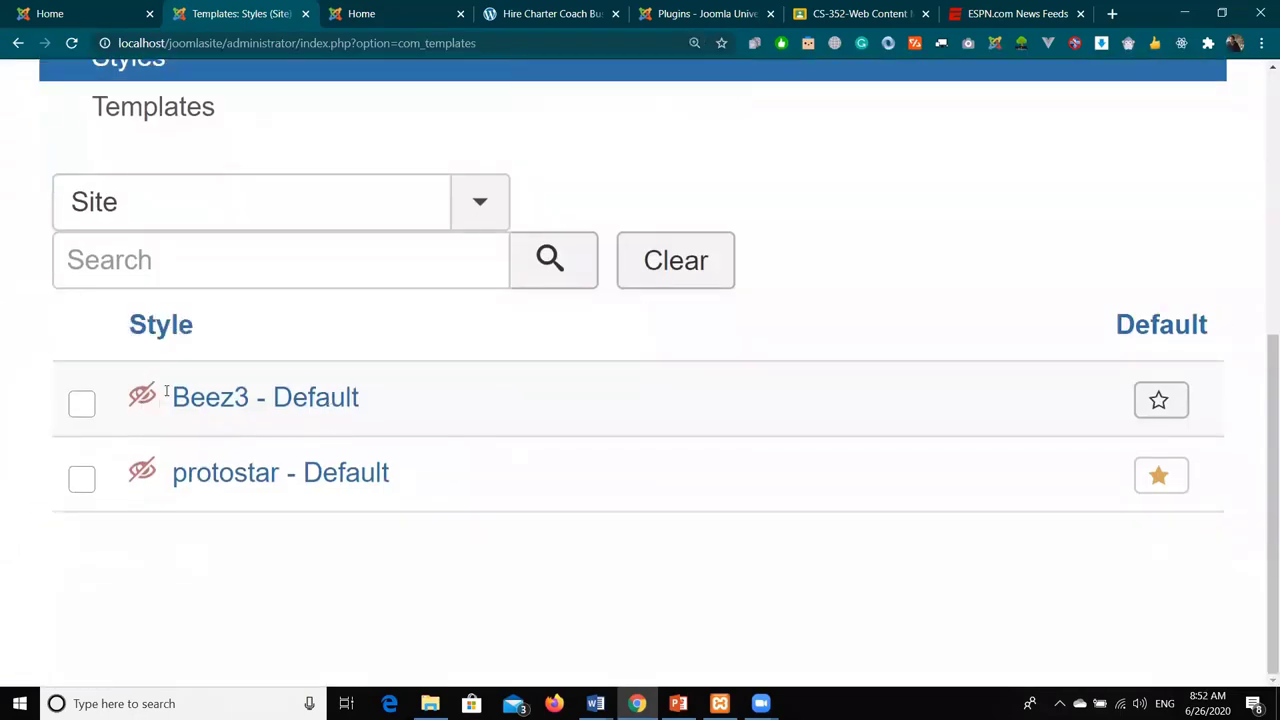
double_click(145, 473)
key(ctrl+0)
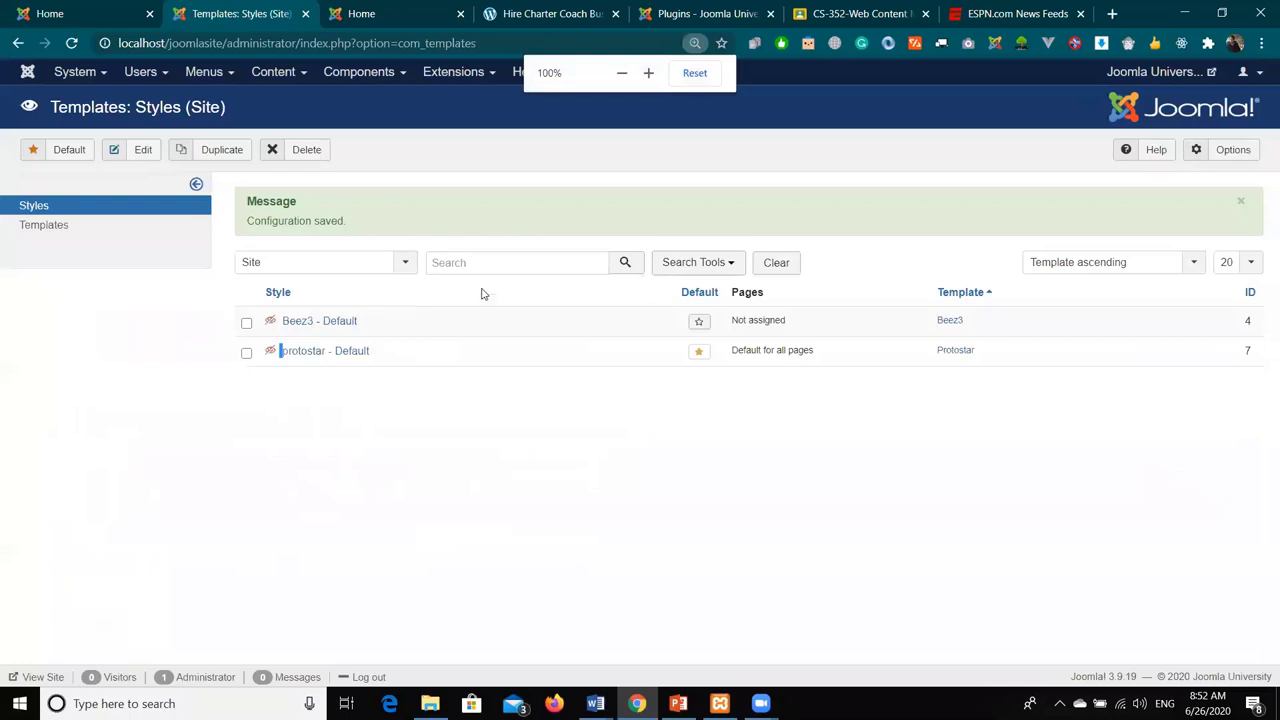
click(1237, 151)
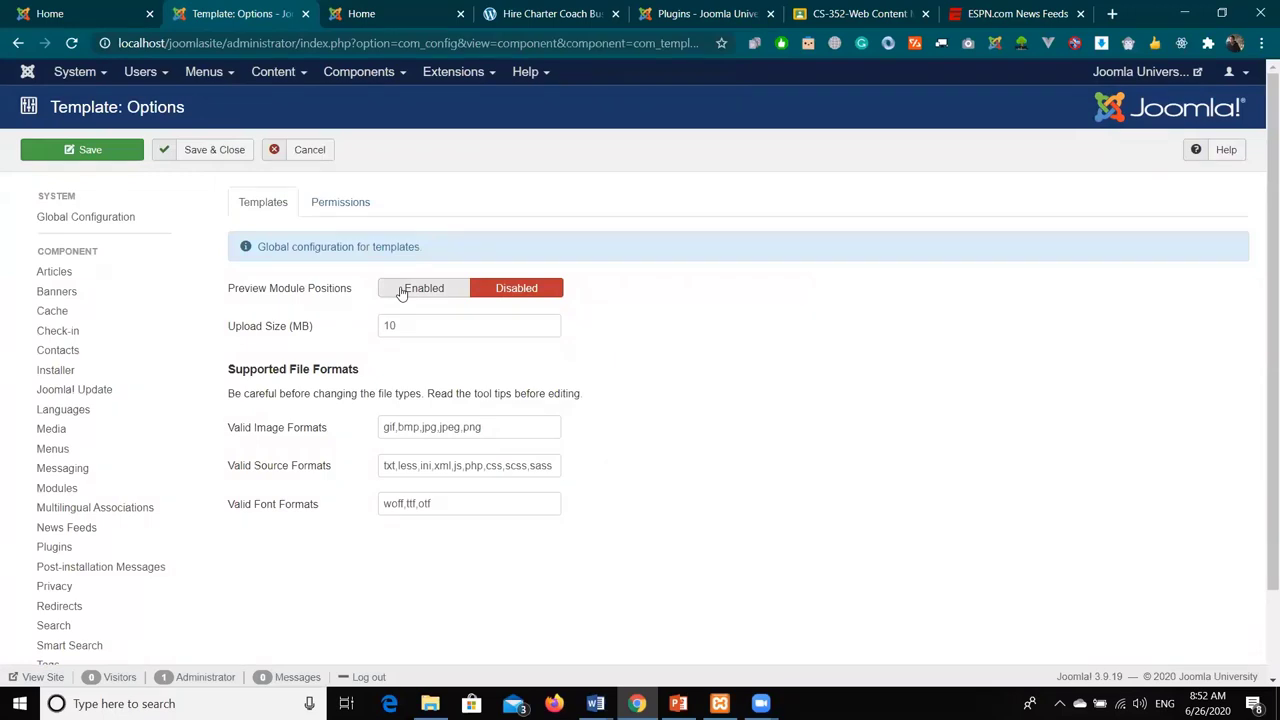
- Set Preview Module Positions back to Enabled, save & close, and zoom the page in
click(401, 291)
click(222, 152)
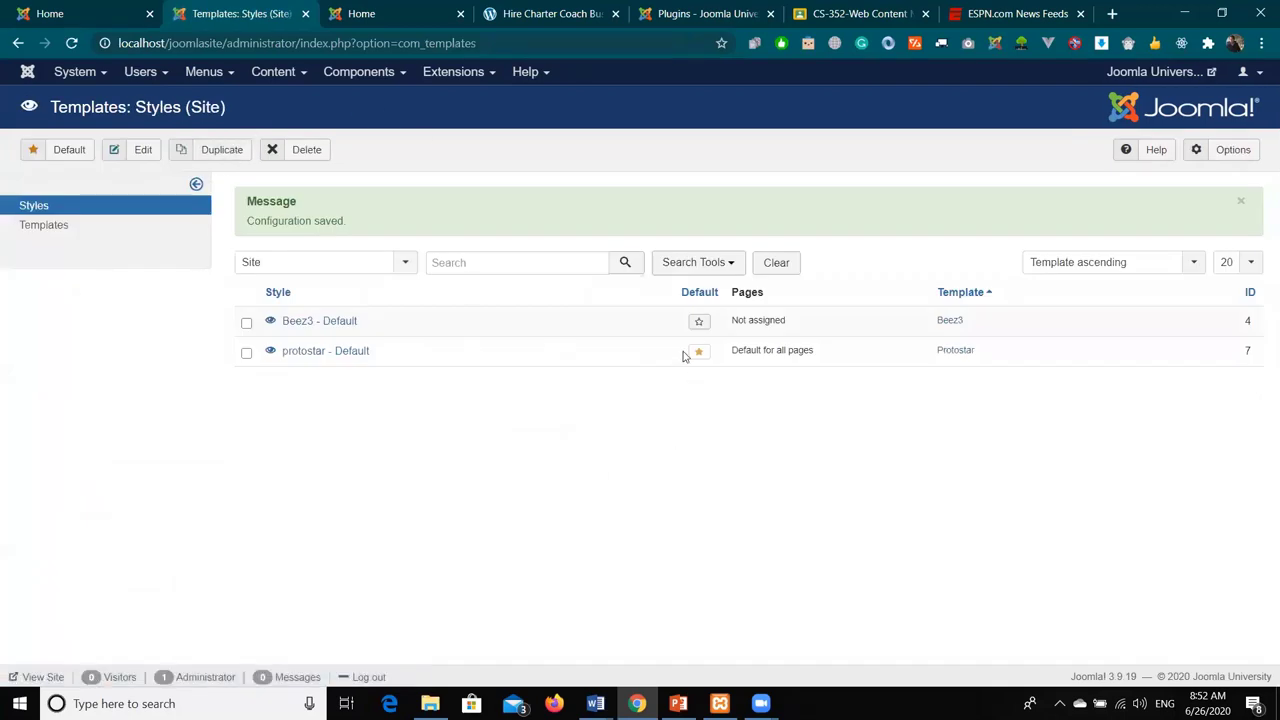
key(ctrl+plus)
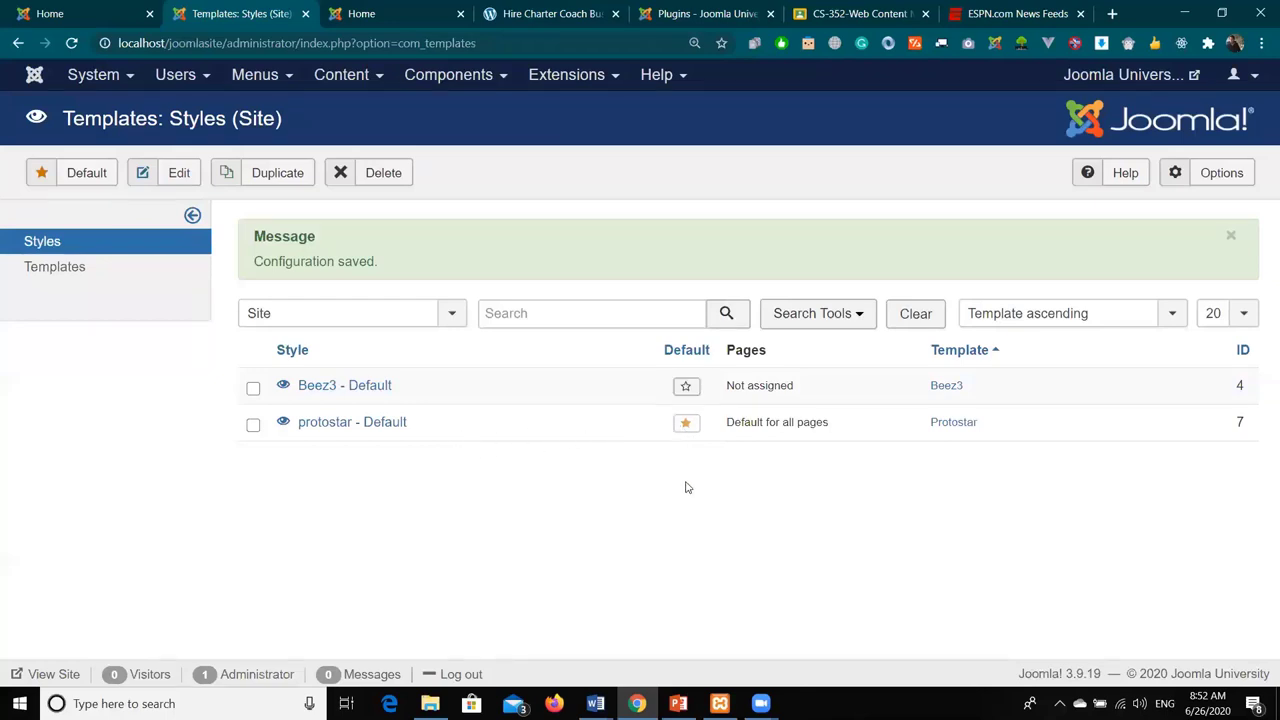
- Make Beez3 the default site style, then reload the front-page tab and scroll through it
click(685, 388)
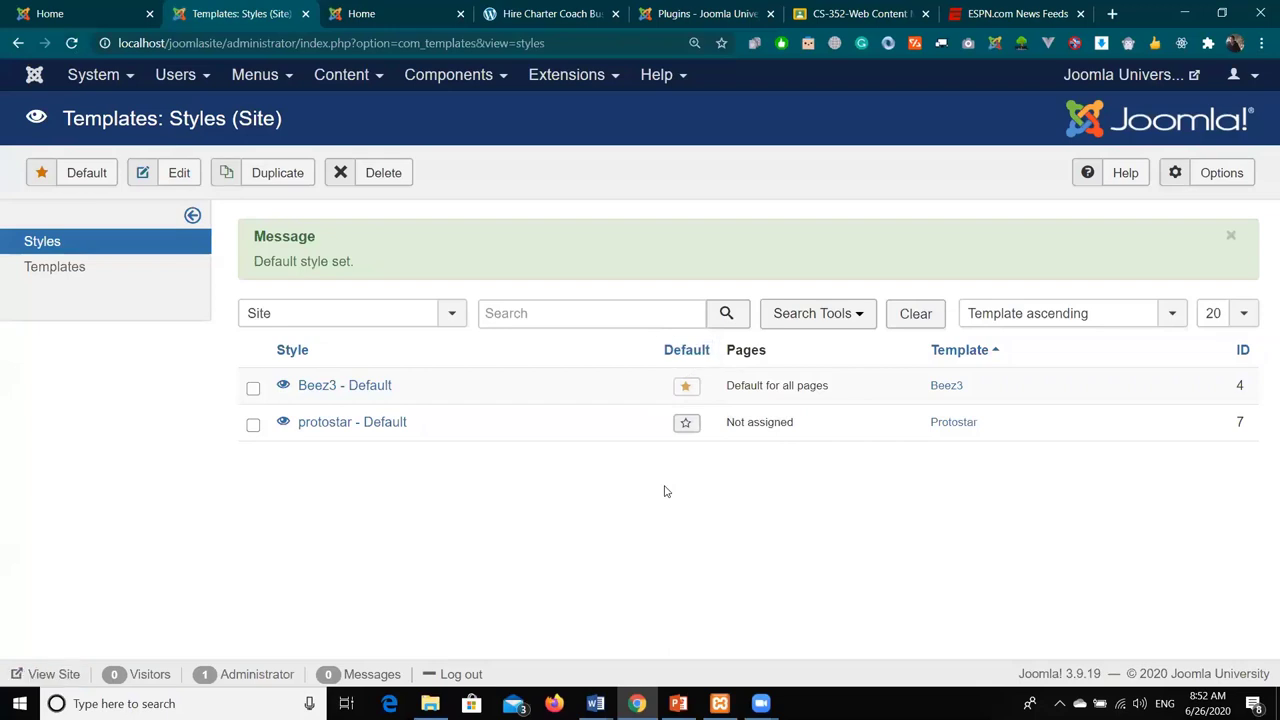
key(ctrl+Tab)
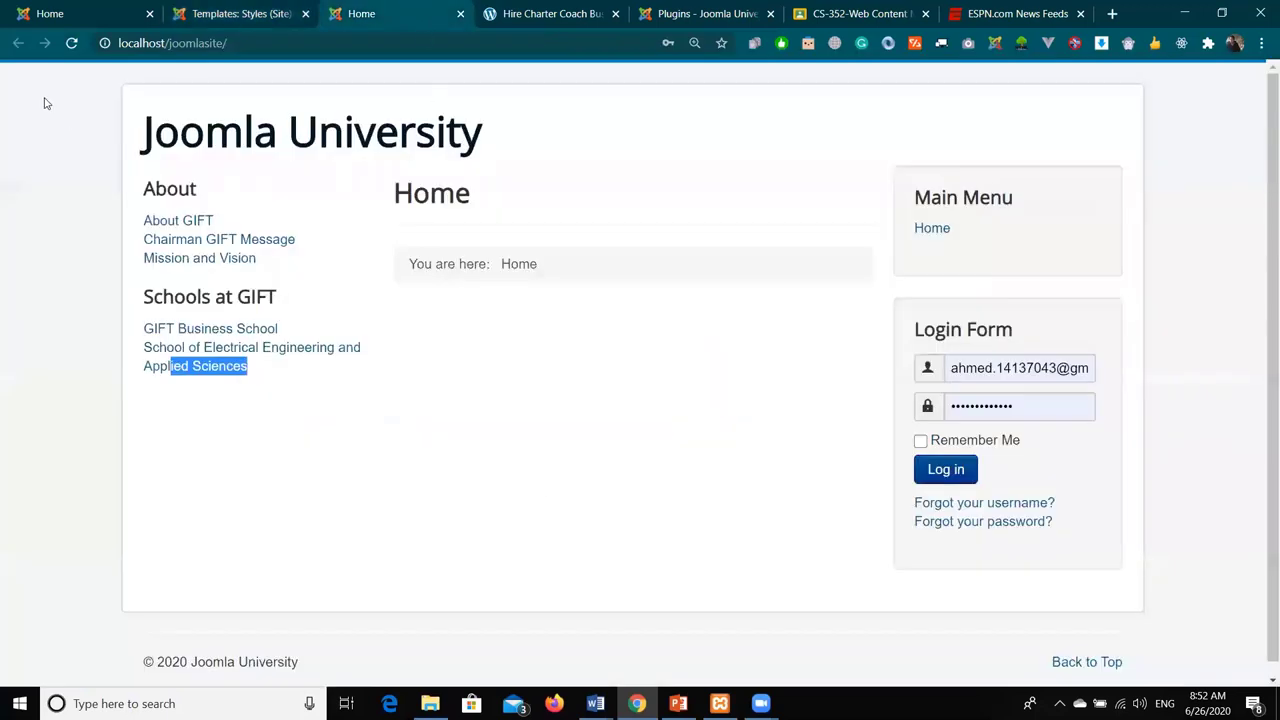
click(71, 43)
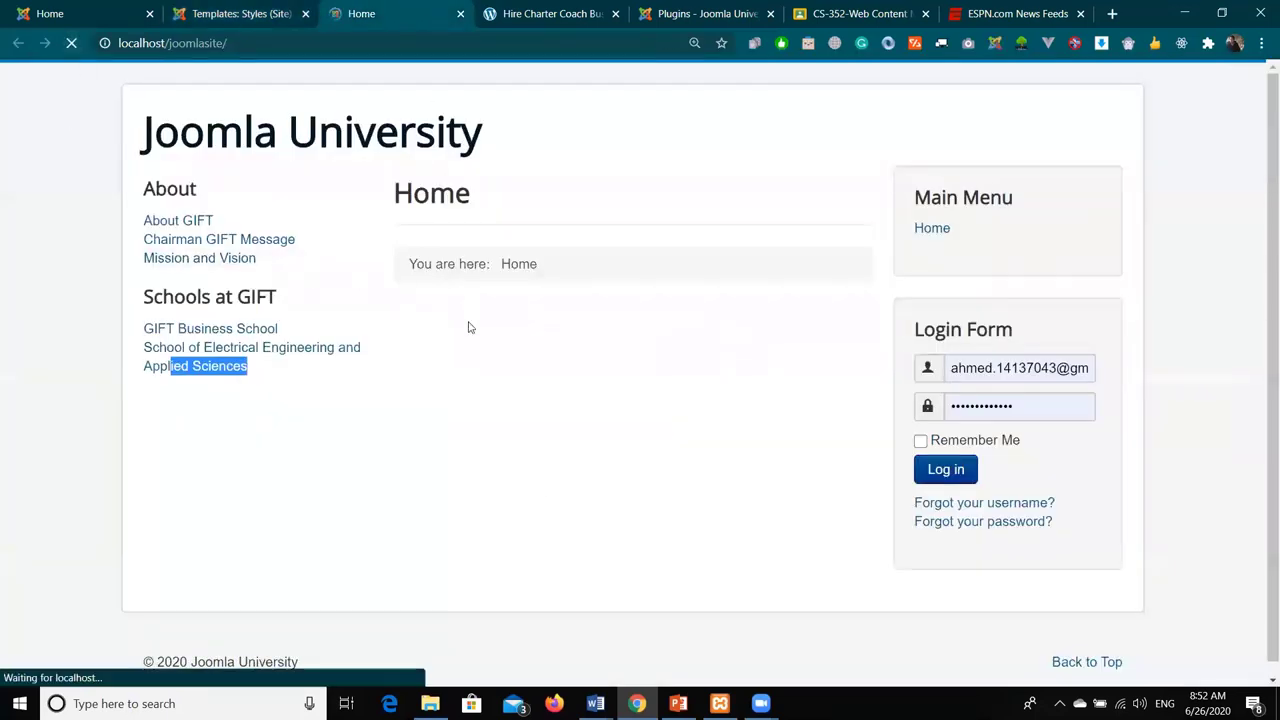
scroll(565, 310, down, 1)
scroll(571, 305, down, 3)
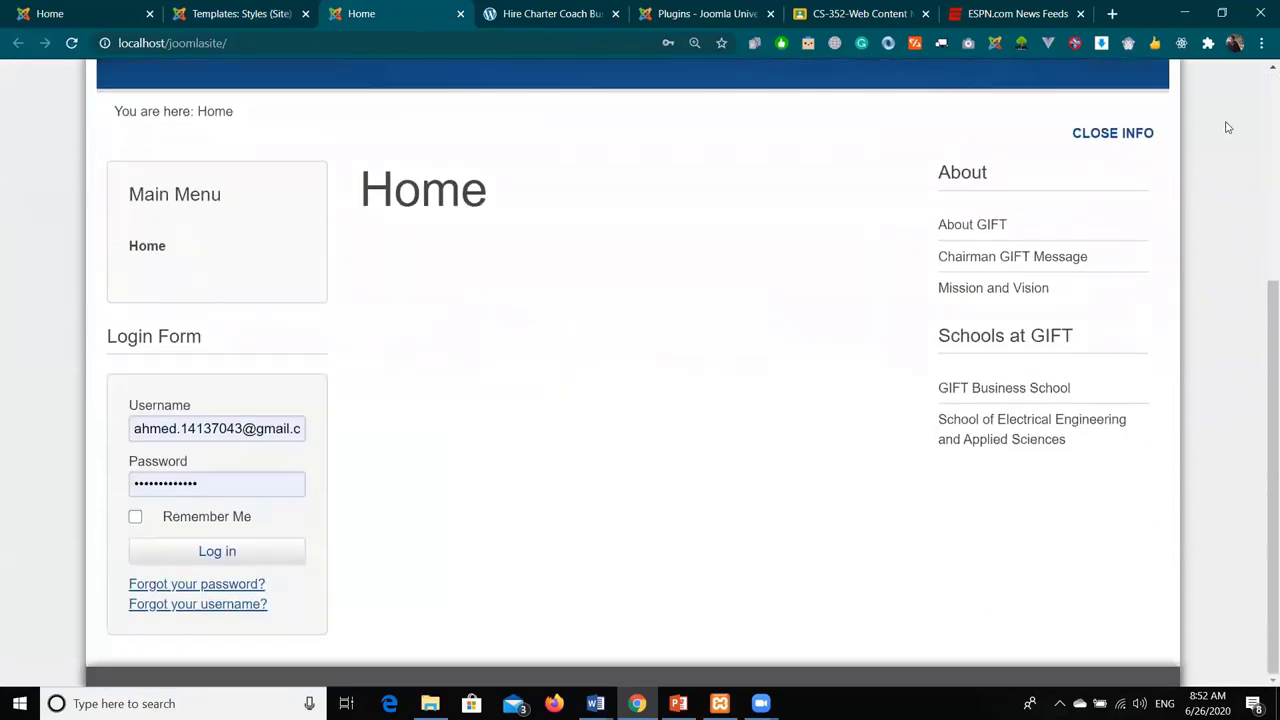
scroll(1052, 277, up, 3)
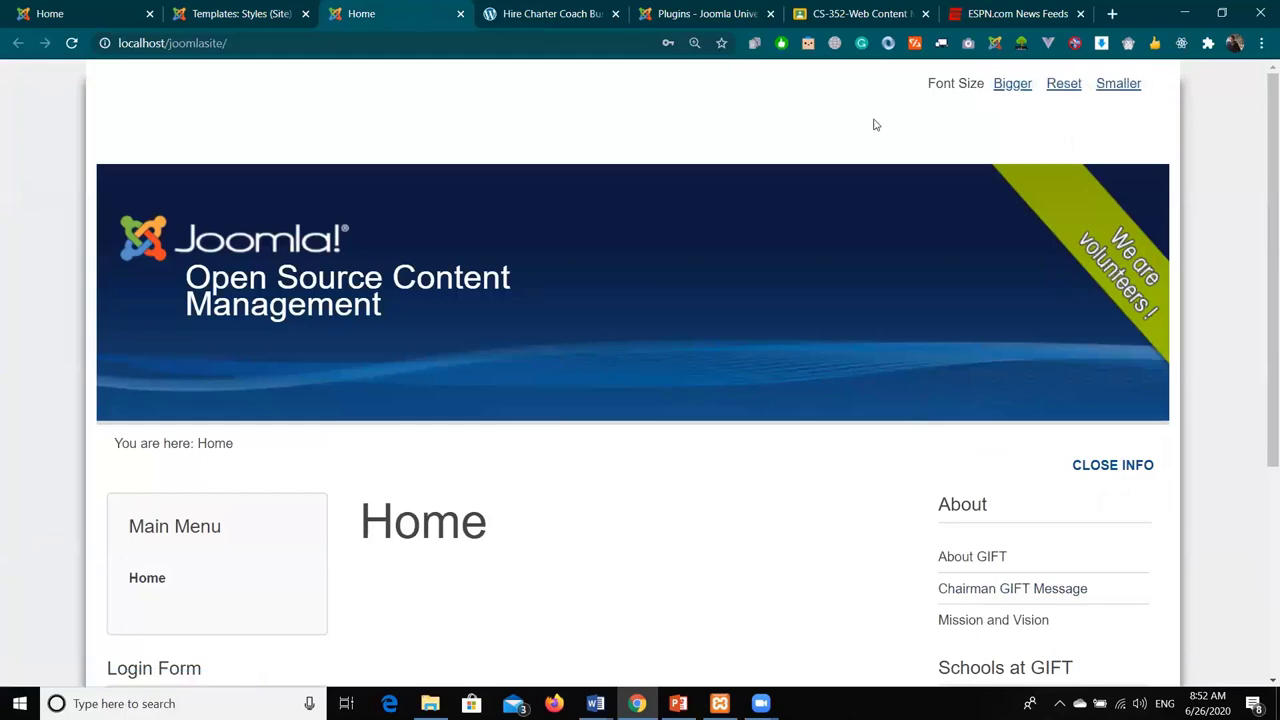
scroll(754, 242, down, 2)
drag(354, 137, 508, 140)
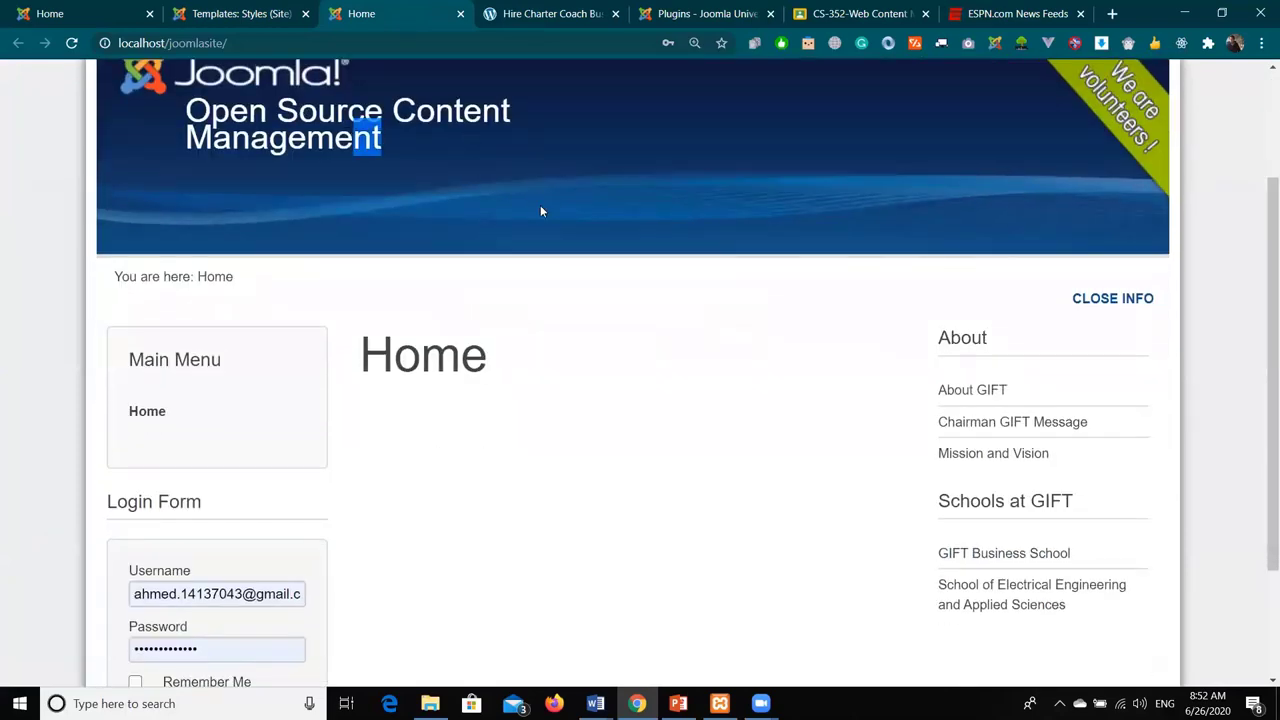
scroll(538, 218, up, 2)
scroll(538, 218, down, 3)
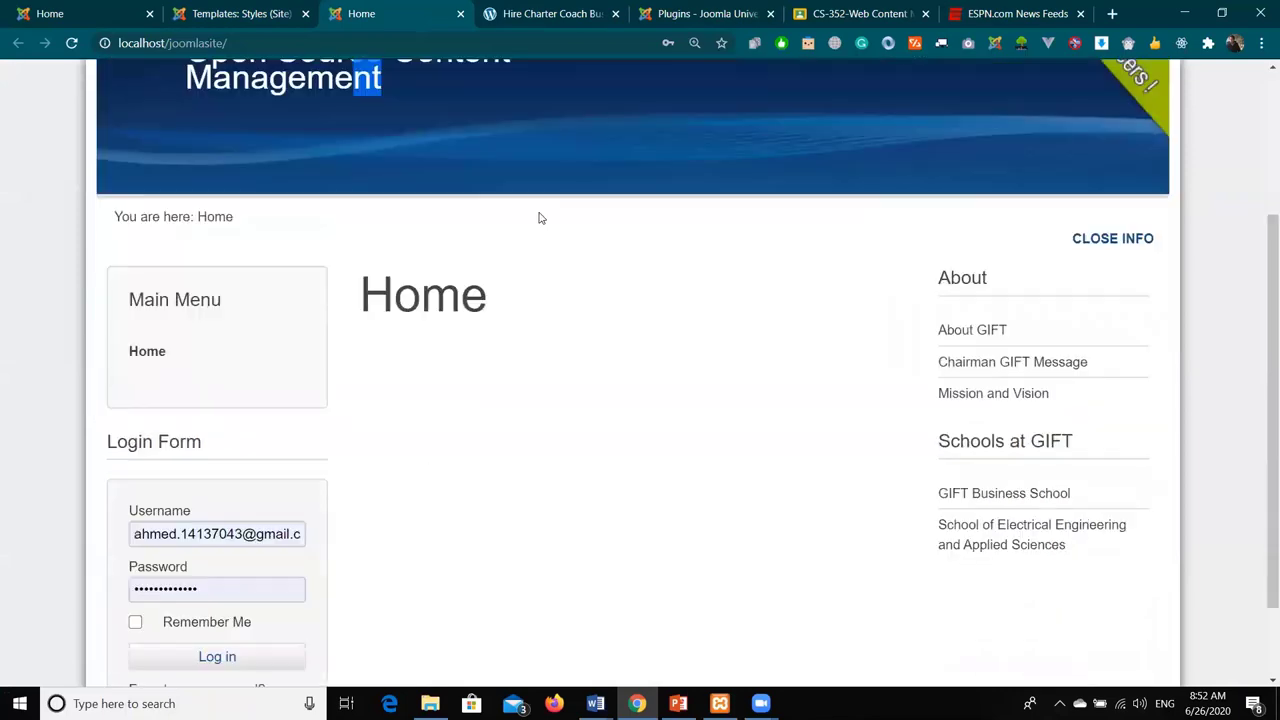
- Toggle the Beez3 right info sidebar closed and open twice, then open the About GIFT page
drag(117, 188, 634, 226)
click(1084, 218)
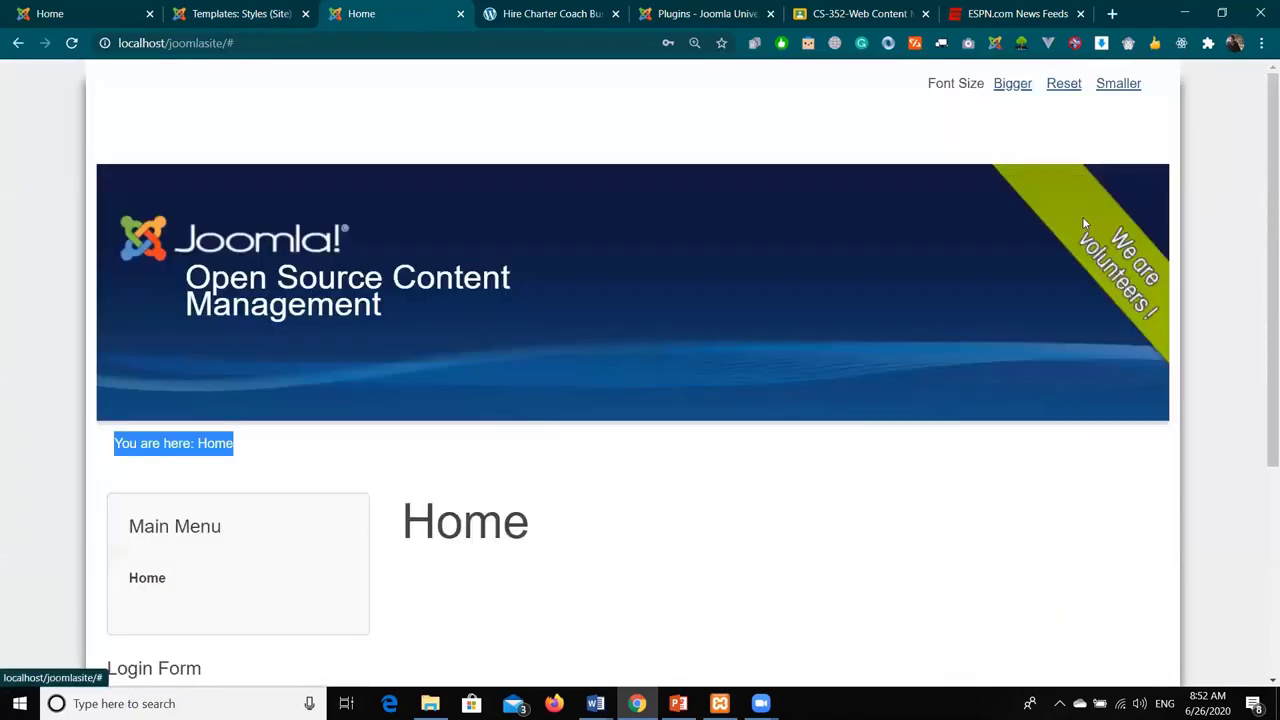
scroll(980, 270, down, 4)
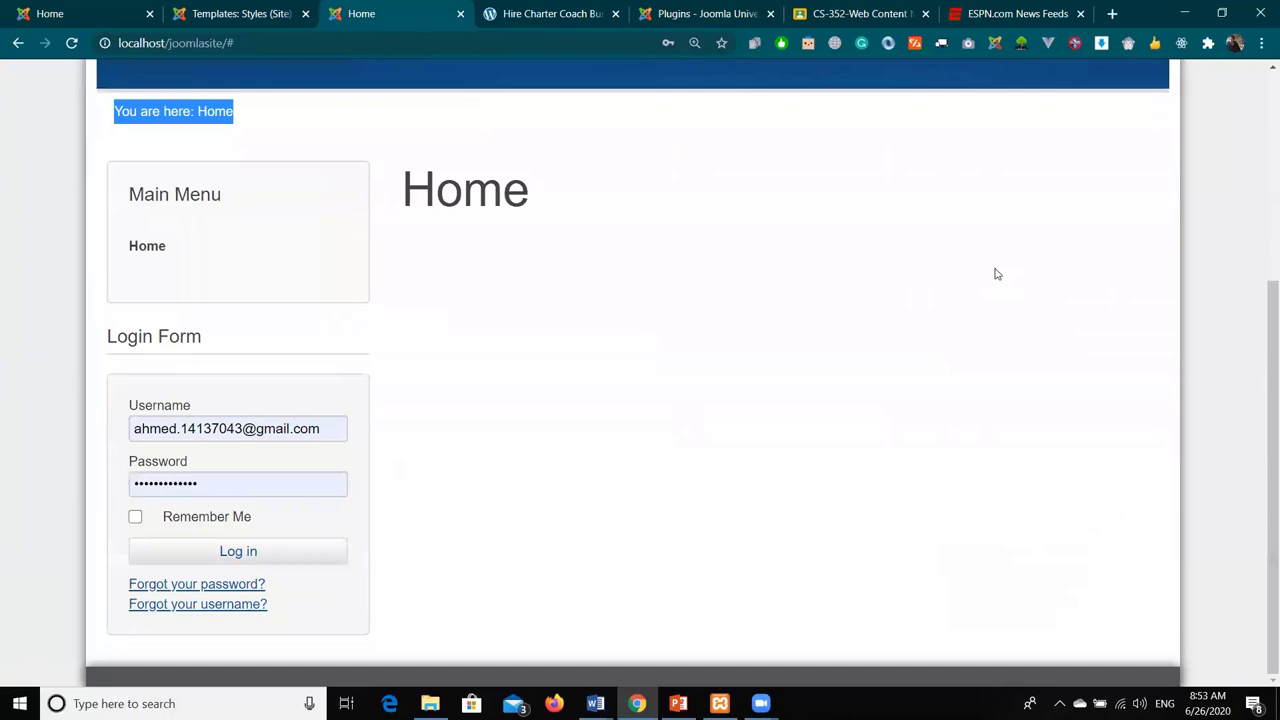
click(1117, 136)
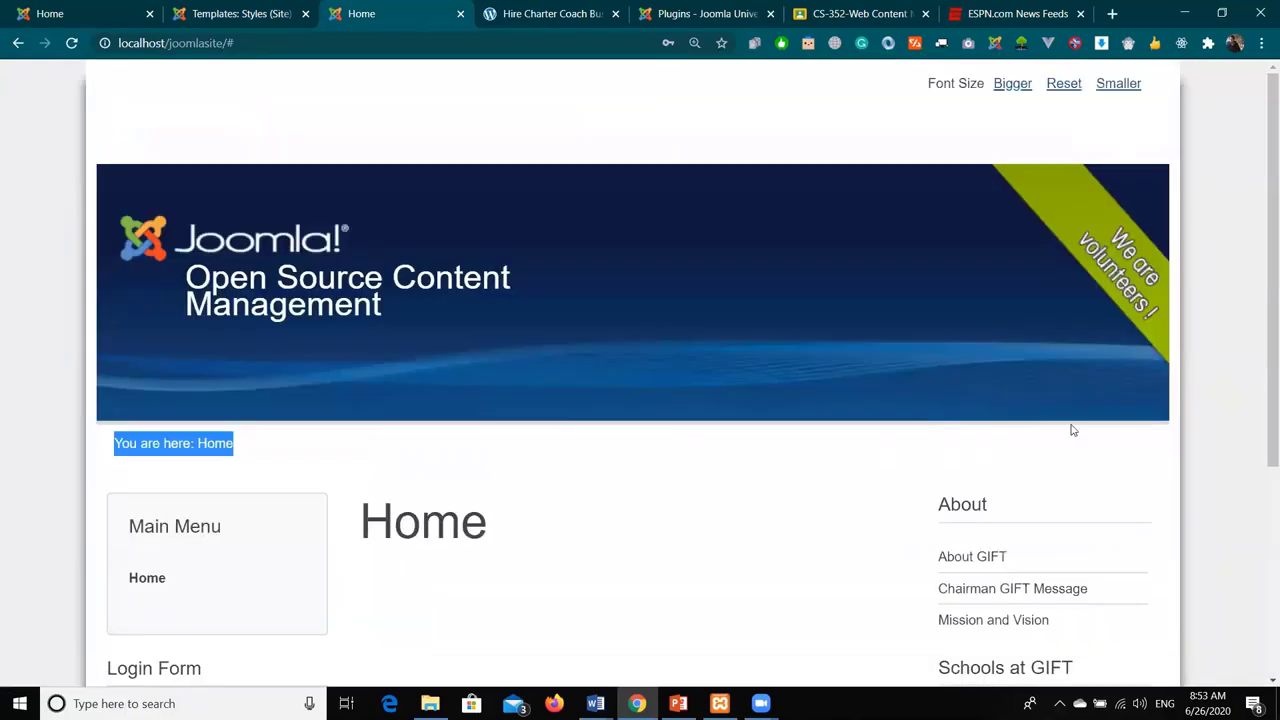
scroll(1068, 436, down, 4)
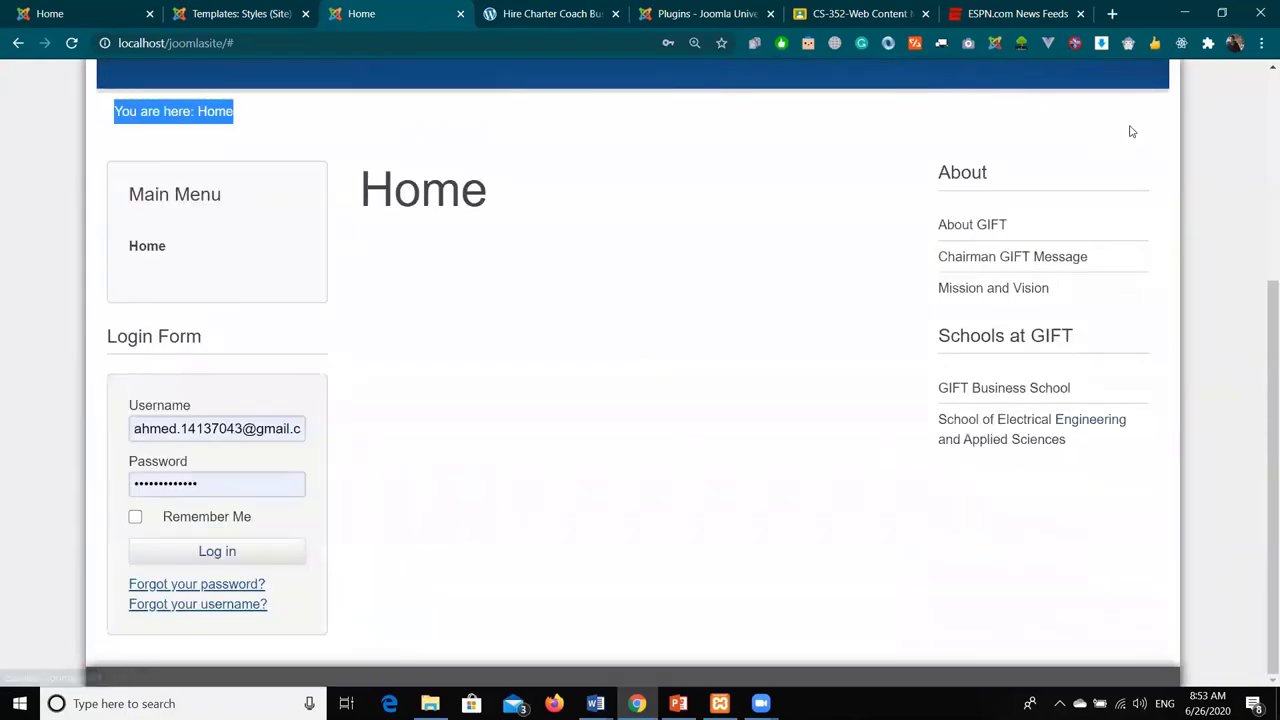
click(1128, 133)
scroll(1134, 337, down, 4)
click(1112, 136)
scroll(1111, 134, down, 4)
click(997, 224)
- Scroll through the About GIFT page in Beez3, then set protostar as the default site style again
scroll(576, 333, down, 4)
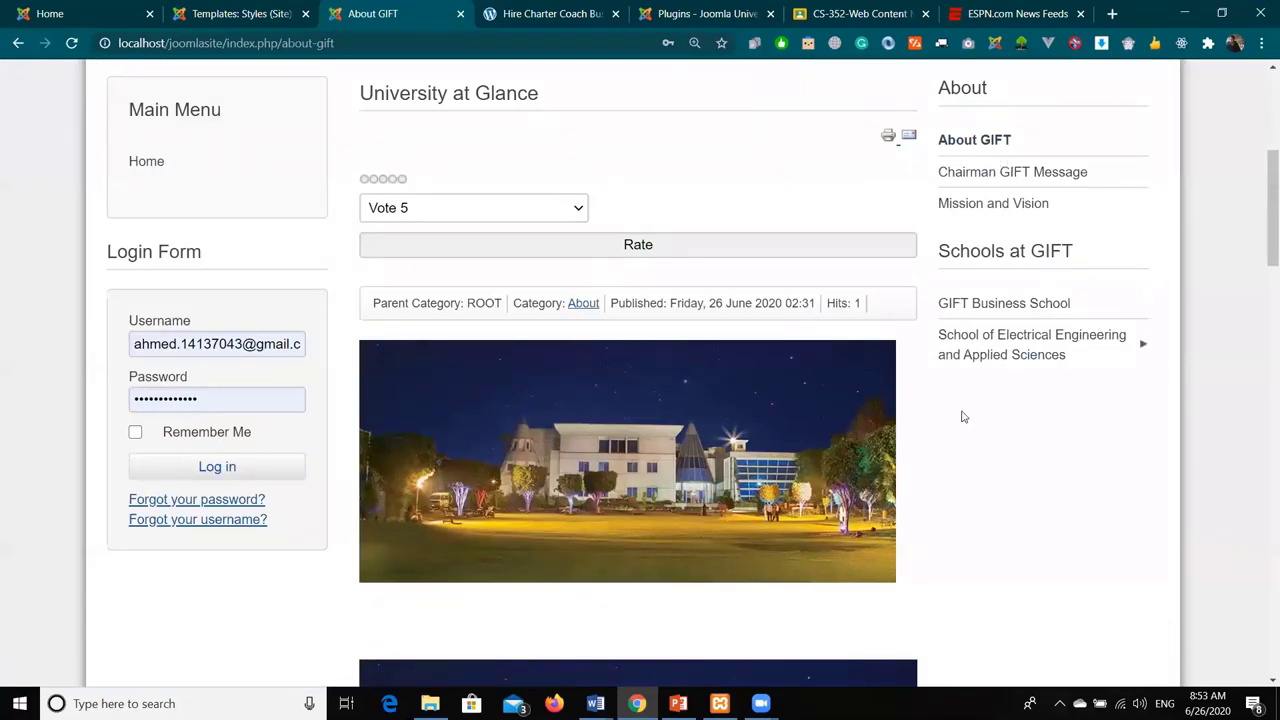
scroll(701, 478, down, 8)
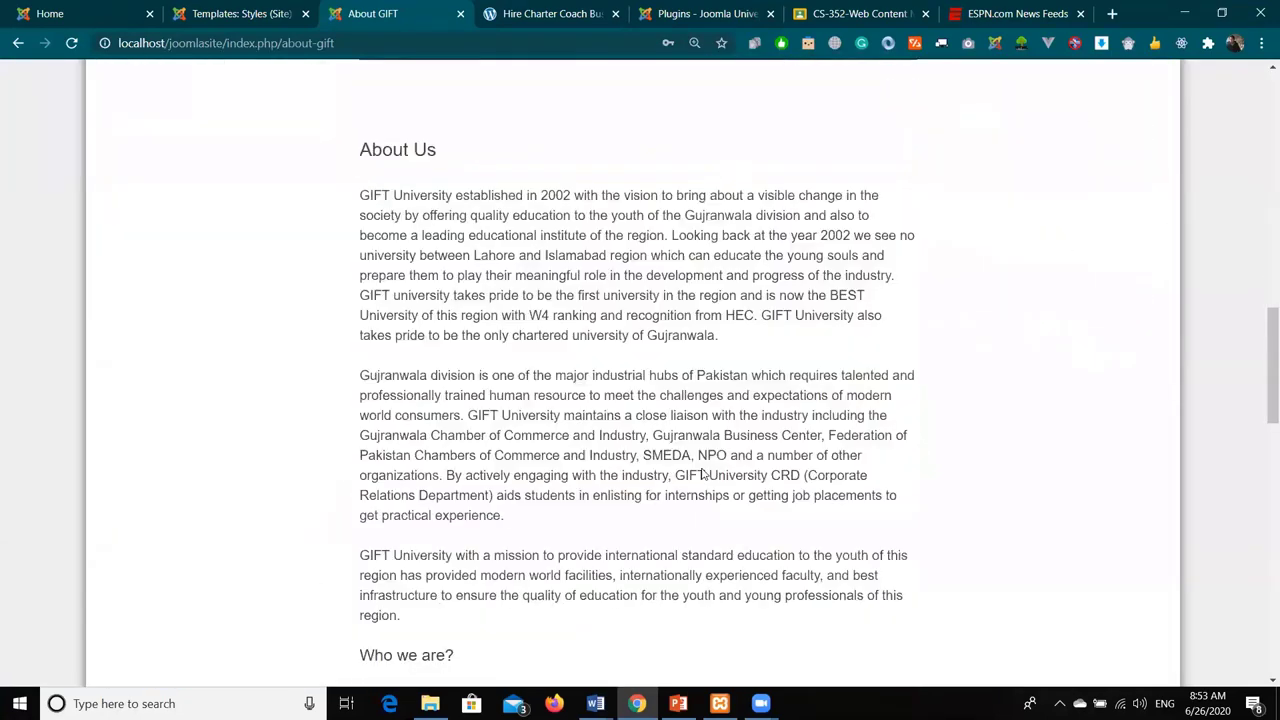
scroll(703, 476, down, 13)
scroll(703, 476, up, 15)
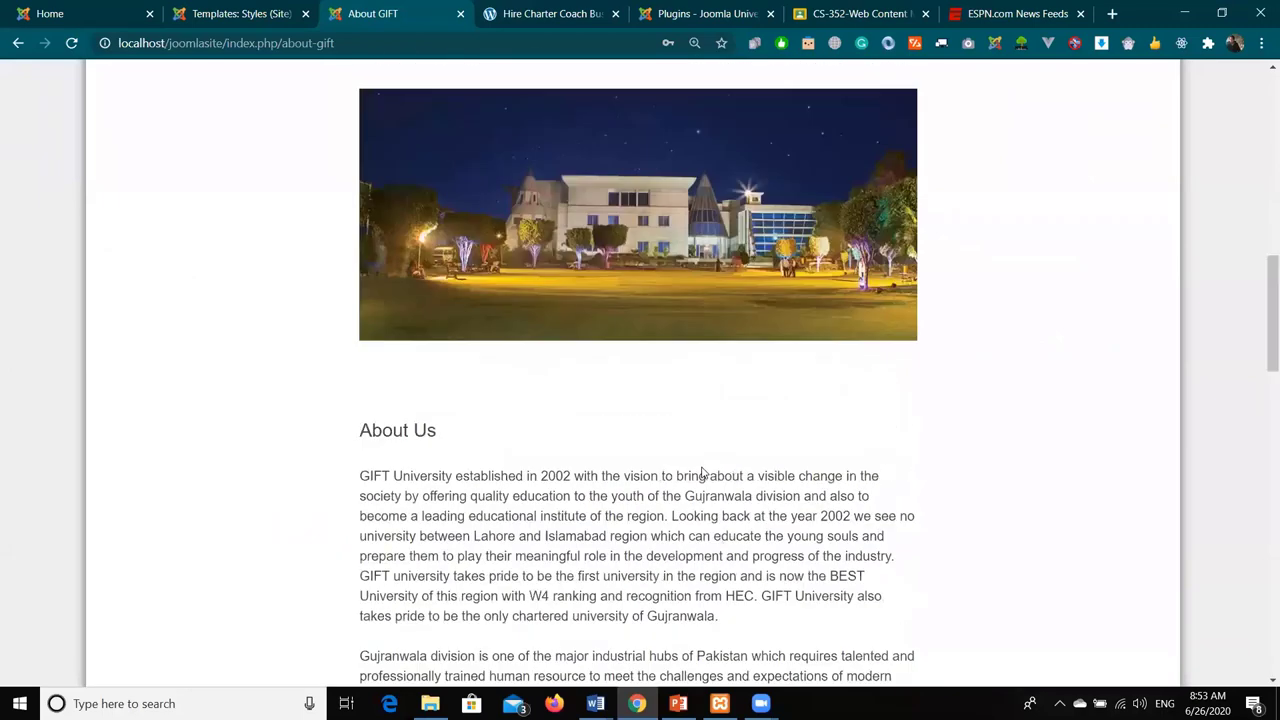
scroll(703, 476, up, 8)
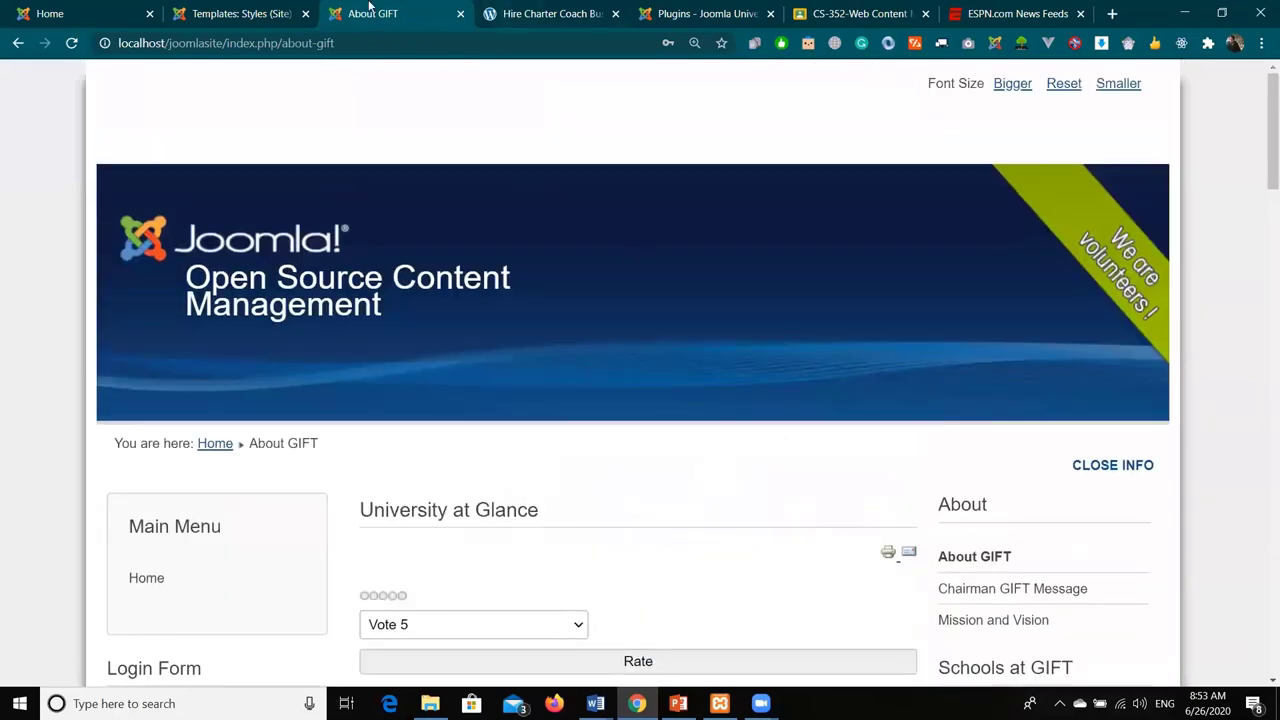
click(284, 8)
click(686, 422)
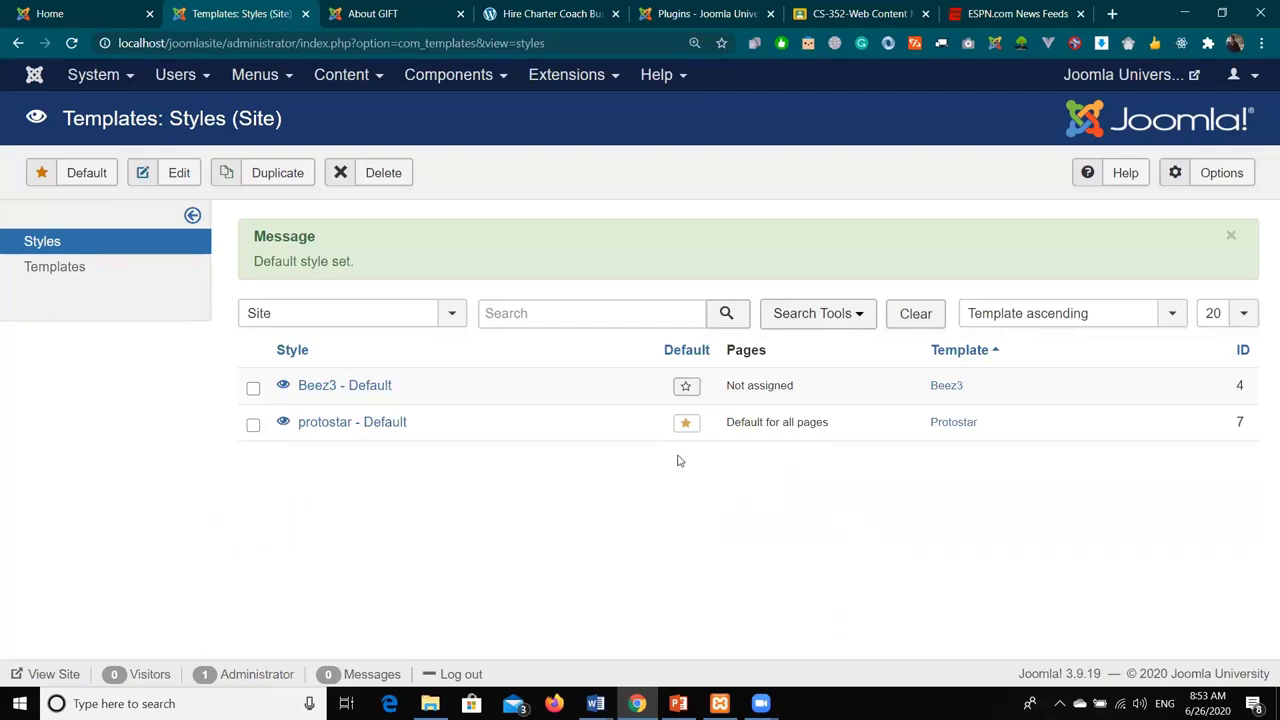
- Look over the About GIFT front-end tab, then return to the 'Templates: Styles (Site)' tab
click(428, 10)
scroll(628, 357, down, 2)
scroll(628, 357, down, 2)
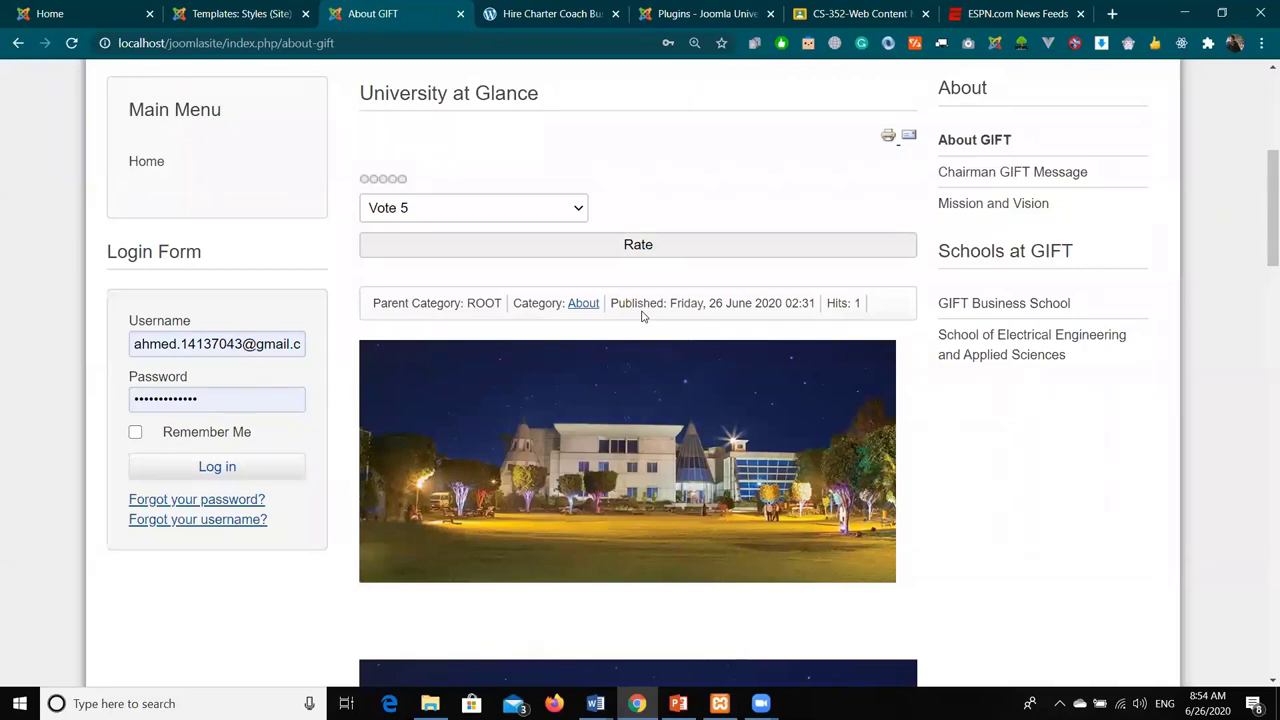
scroll(784, 215, up, 4)
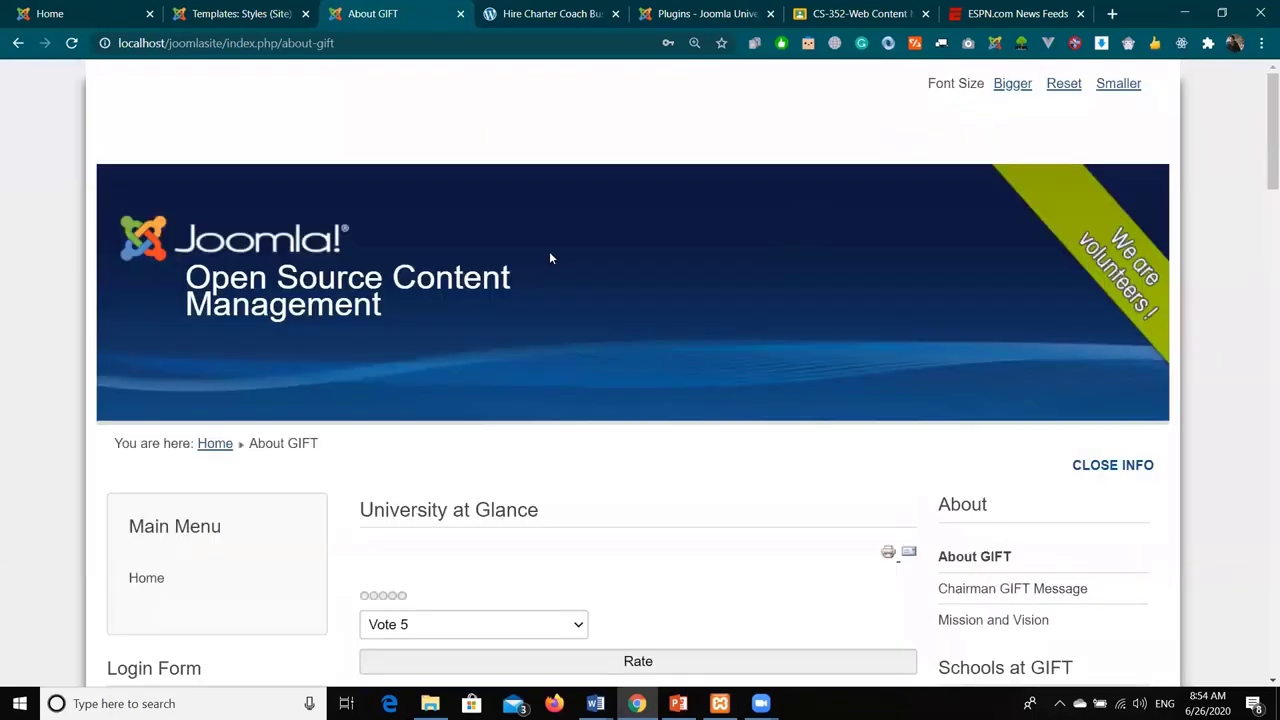
click(232, 13)
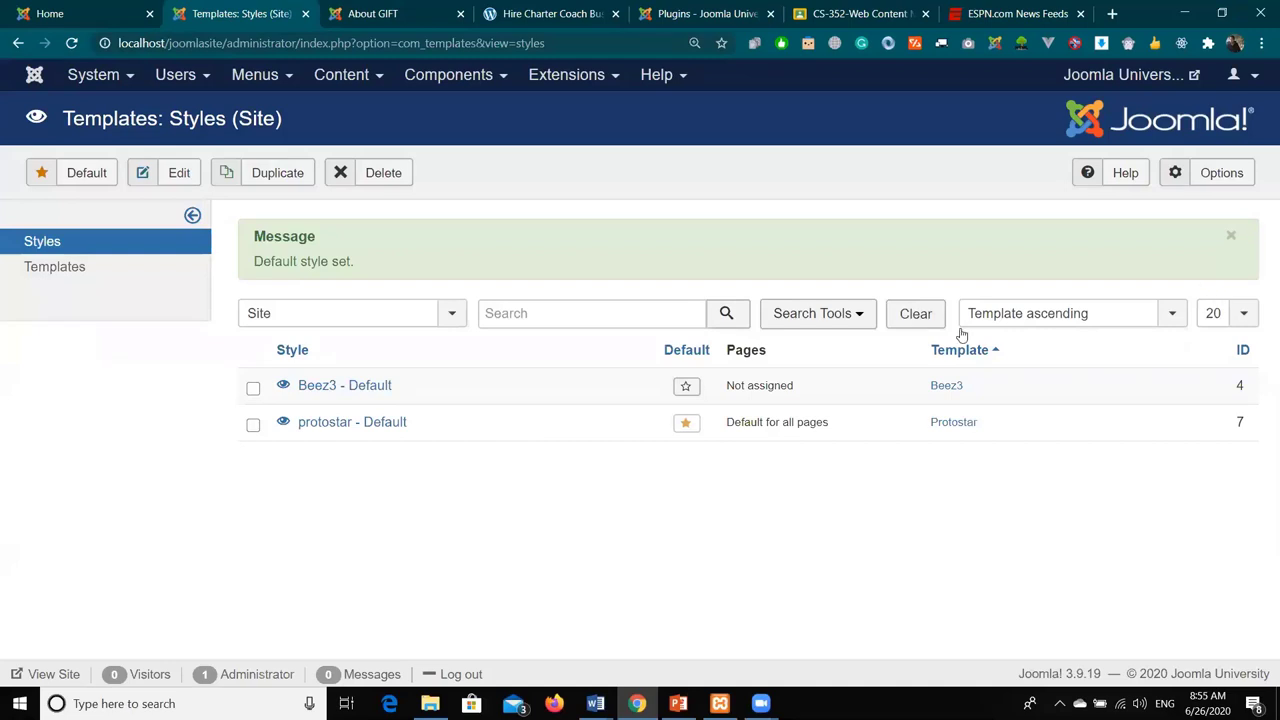
- Save the global template Options with Preview Module Positions kept Enabled, then close back to the styles list
click(1233, 173)
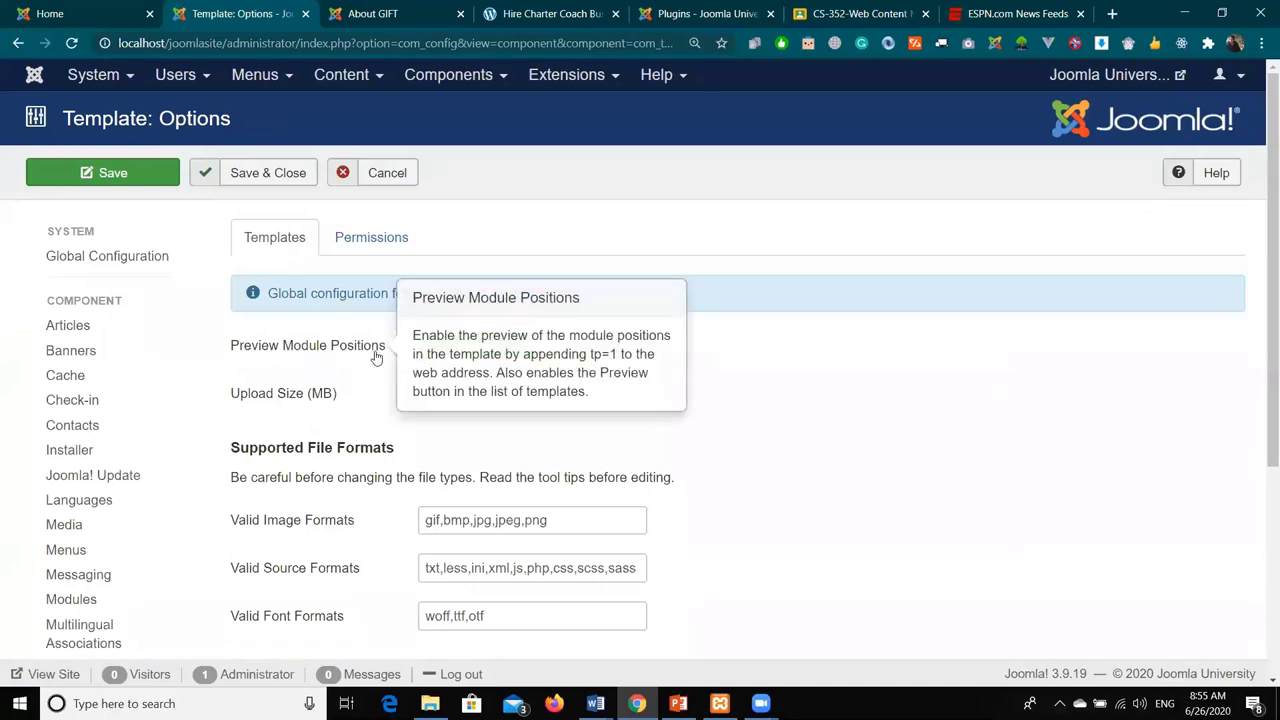
click(112, 178)
scroll(343, 360, down, 4)
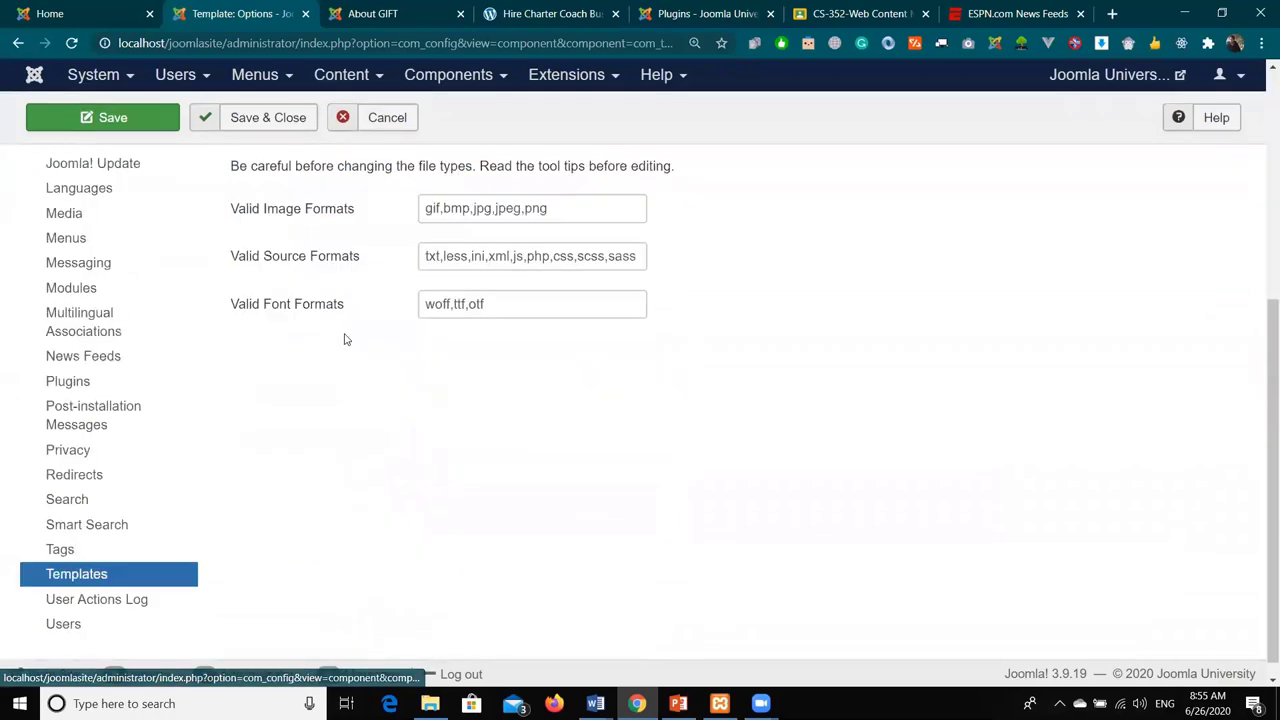
scroll(300, 280, up, 4)
click(254, 176)
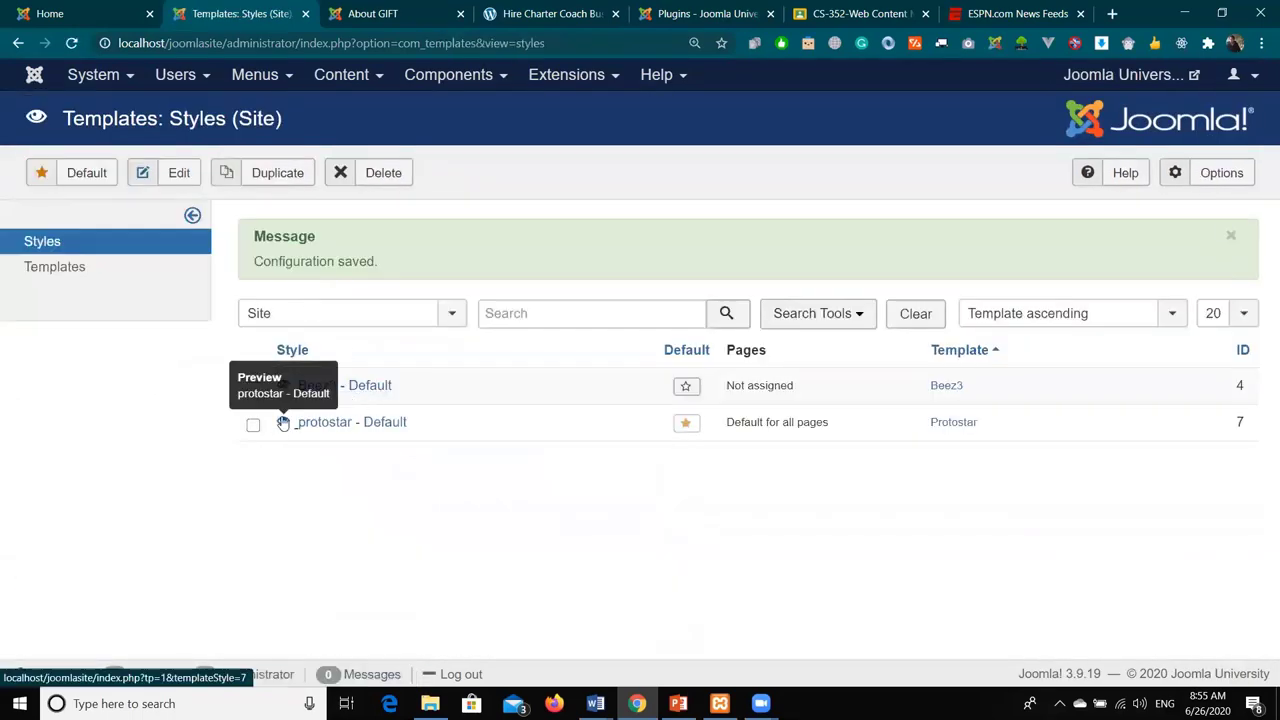
- Preview protostar with module positions shown and highlight the position-1, position-0 and banner labels
click(283, 424)
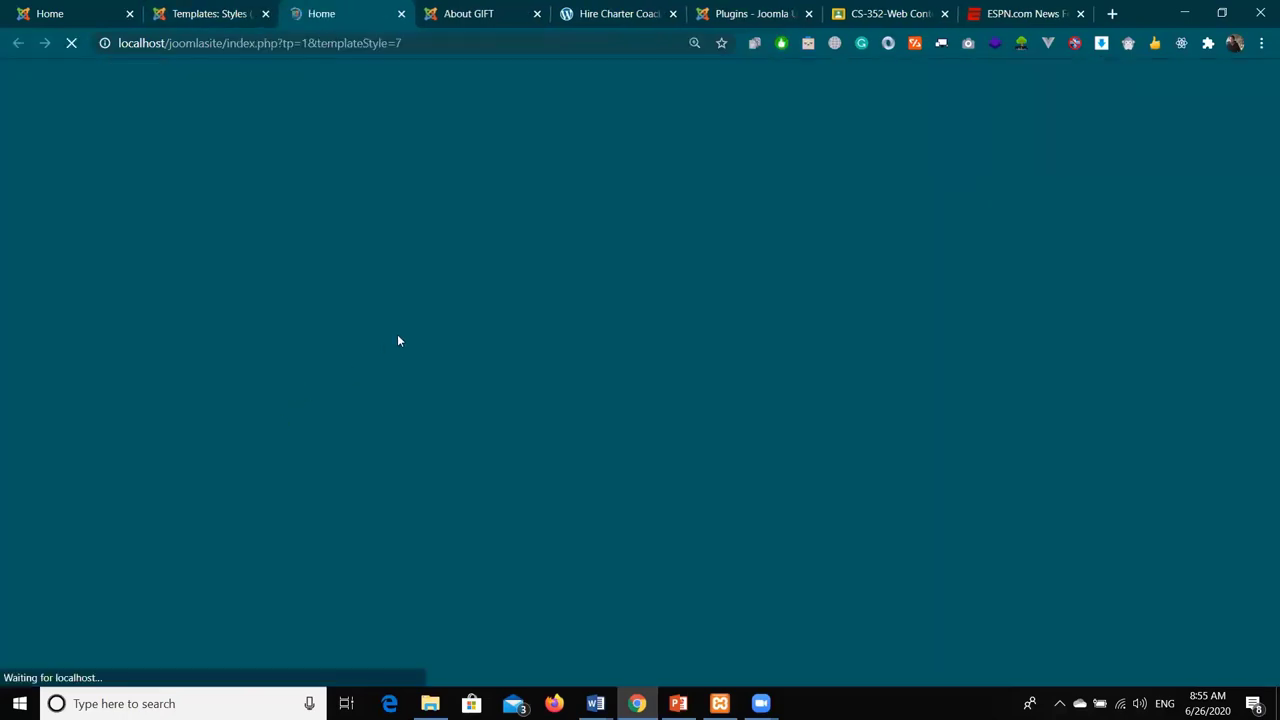
scroll(645, 282, down, 3)
scroll(670, 347, up, 4)
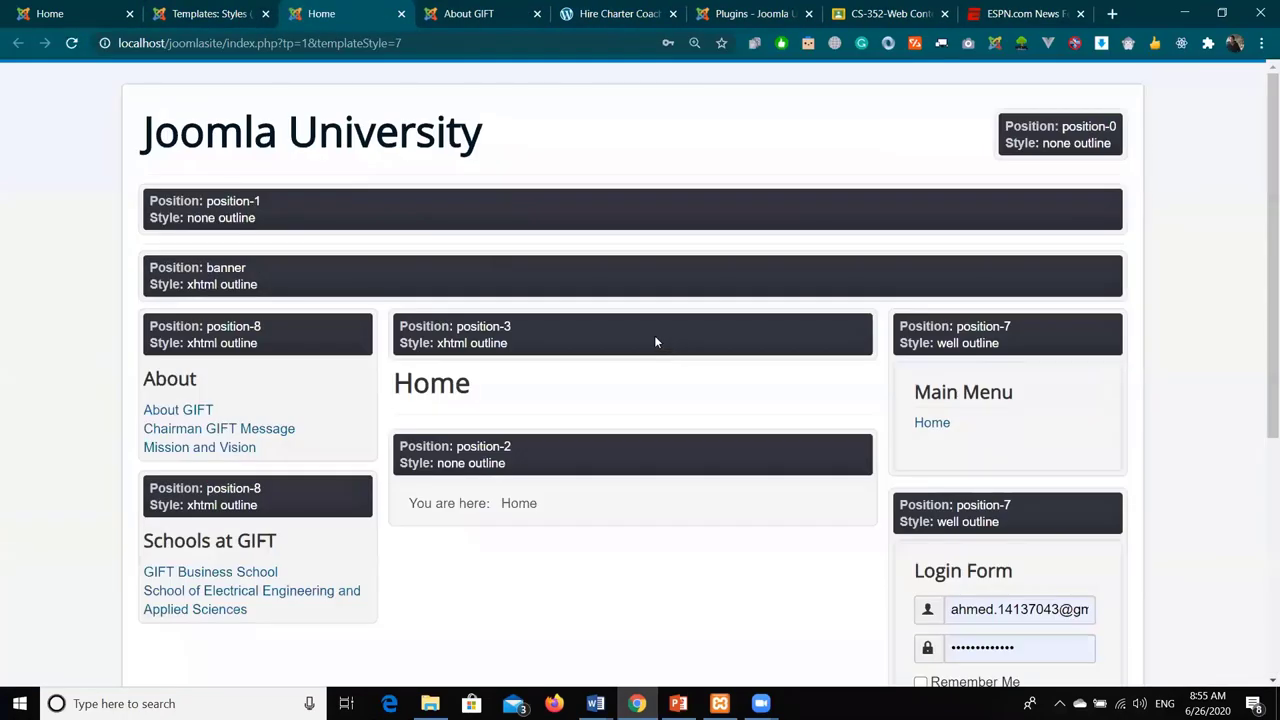
drag(153, 200, 278, 197)
drag(1072, 124, 1128, 126)
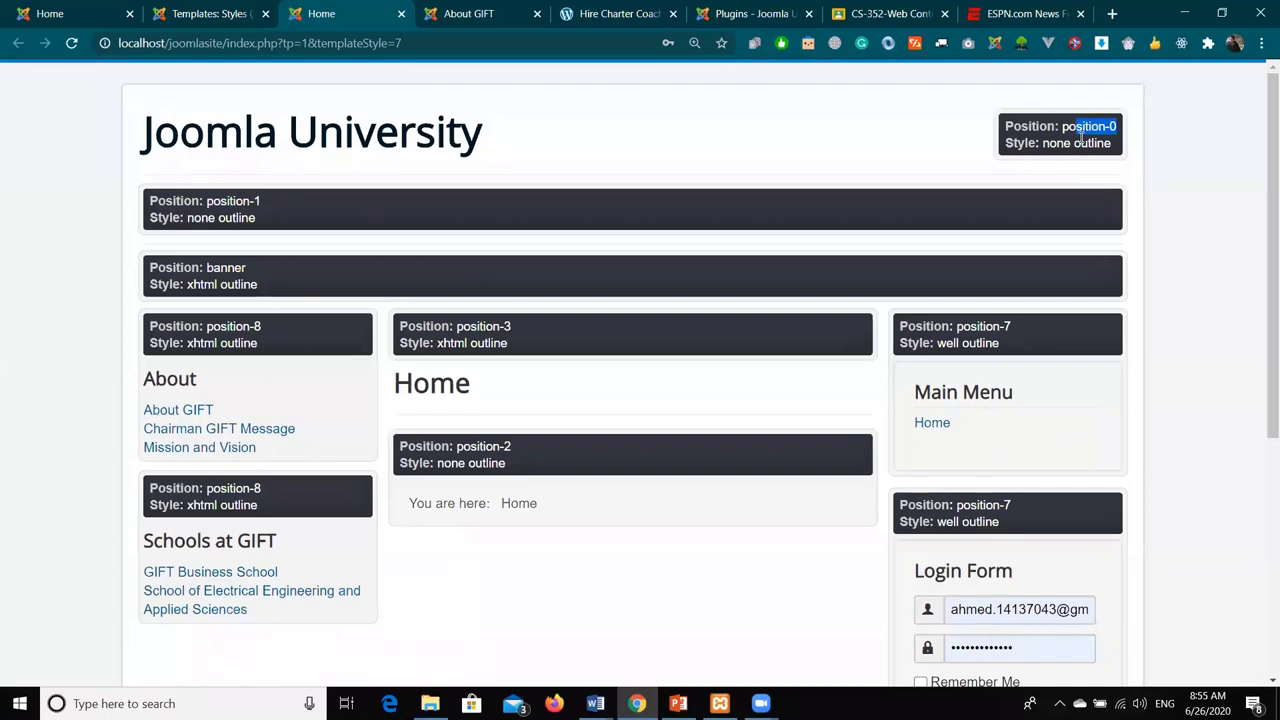
double_click(215, 267)
click(312, 274)
- Highlight the position-8 and position-3 labels, then return to the template styles admin tab
drag(253, 326, 317, 323)
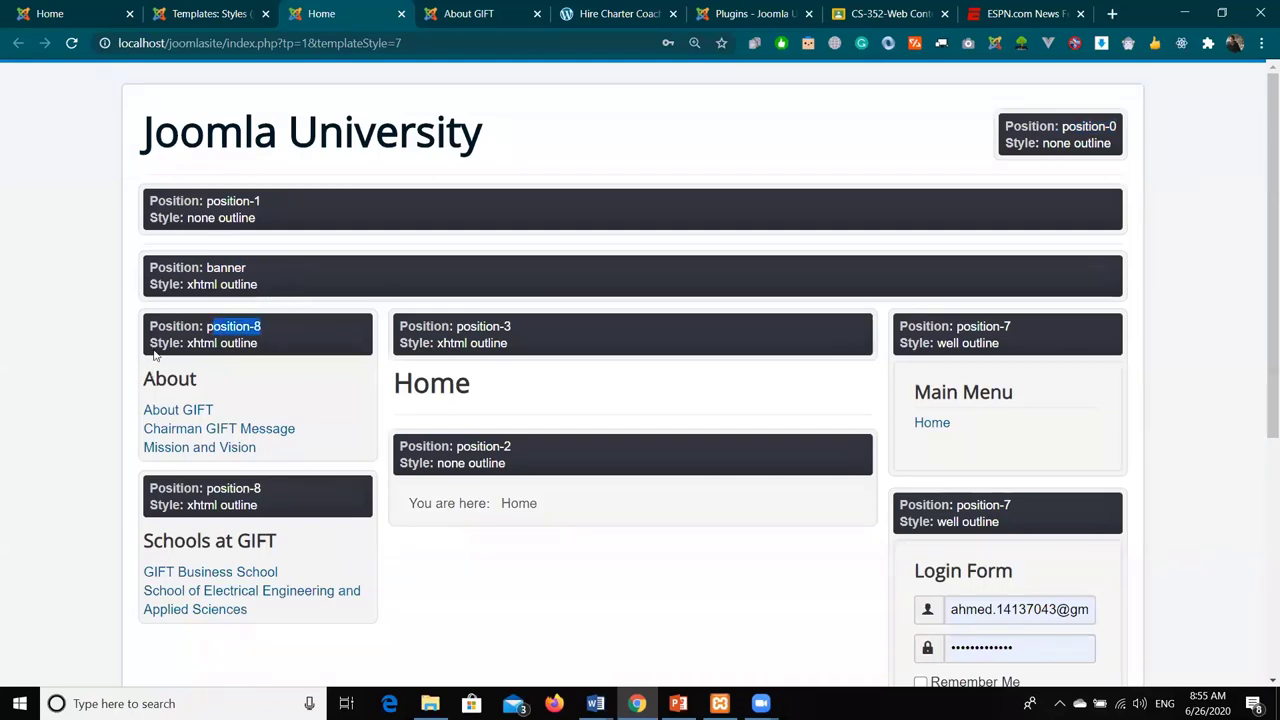
click(314, 552)
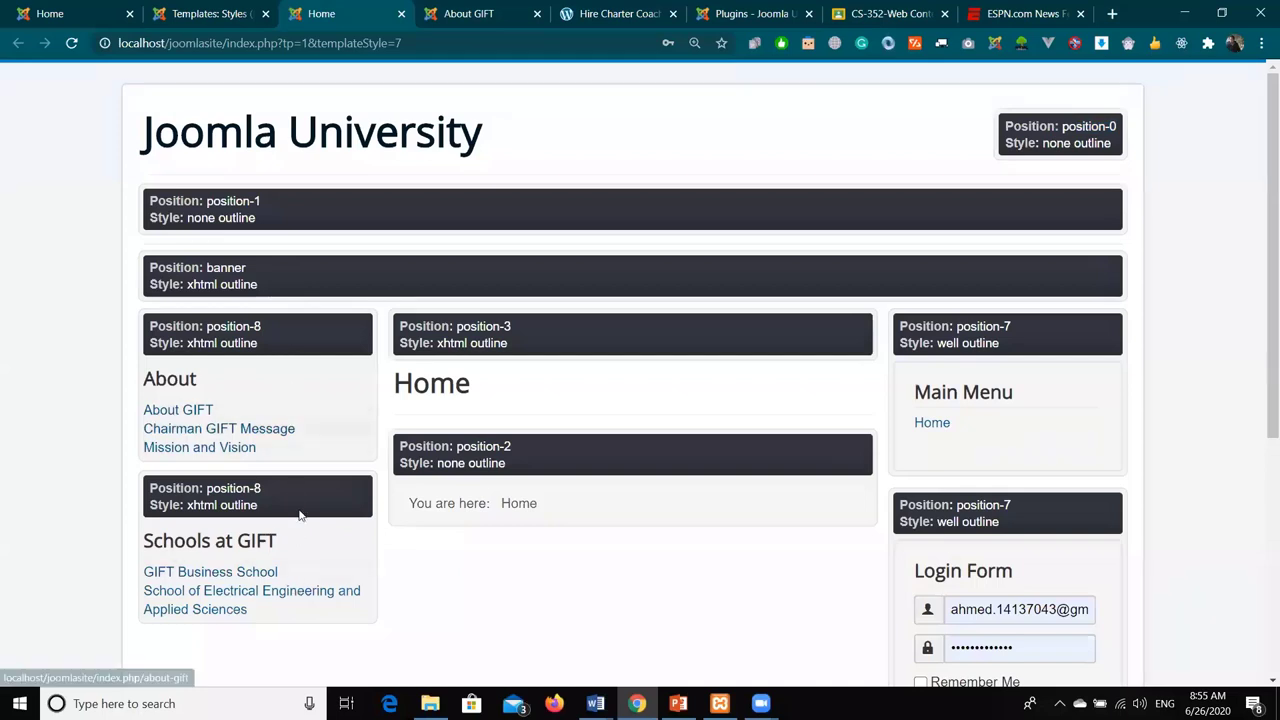
drag(268, 328, 196, 325)
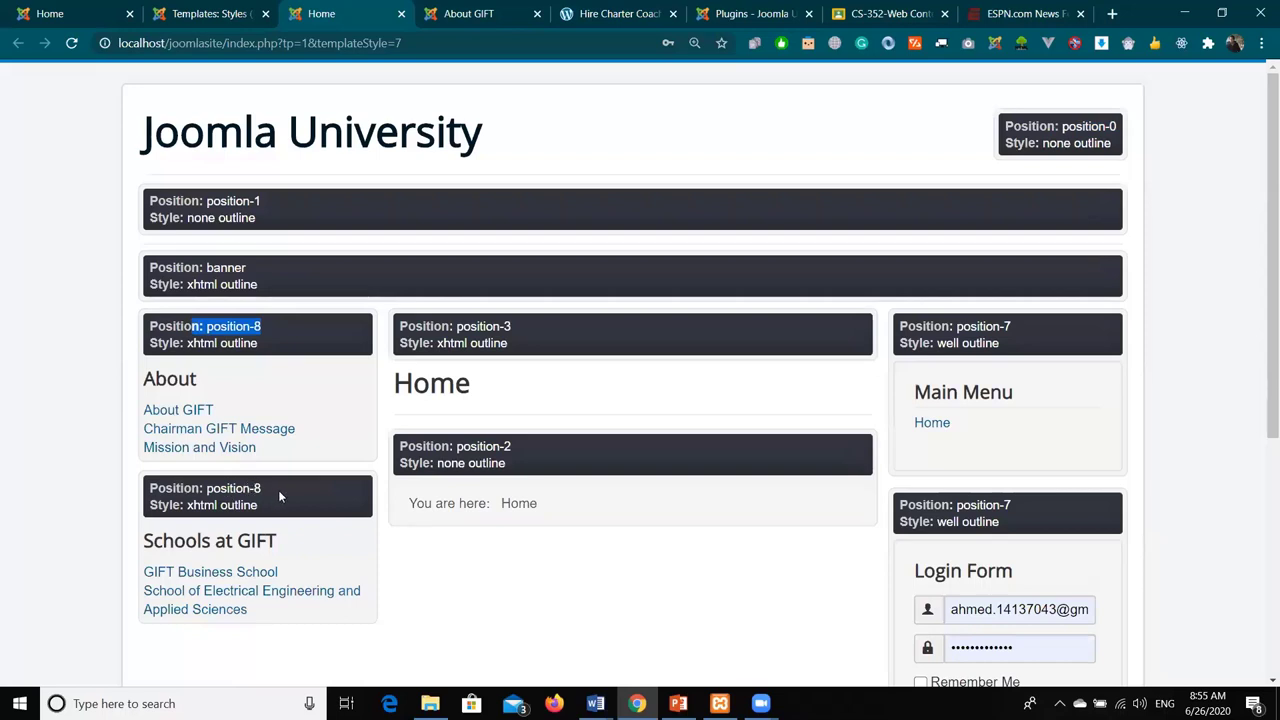
drag(266, 489, 193, 488)
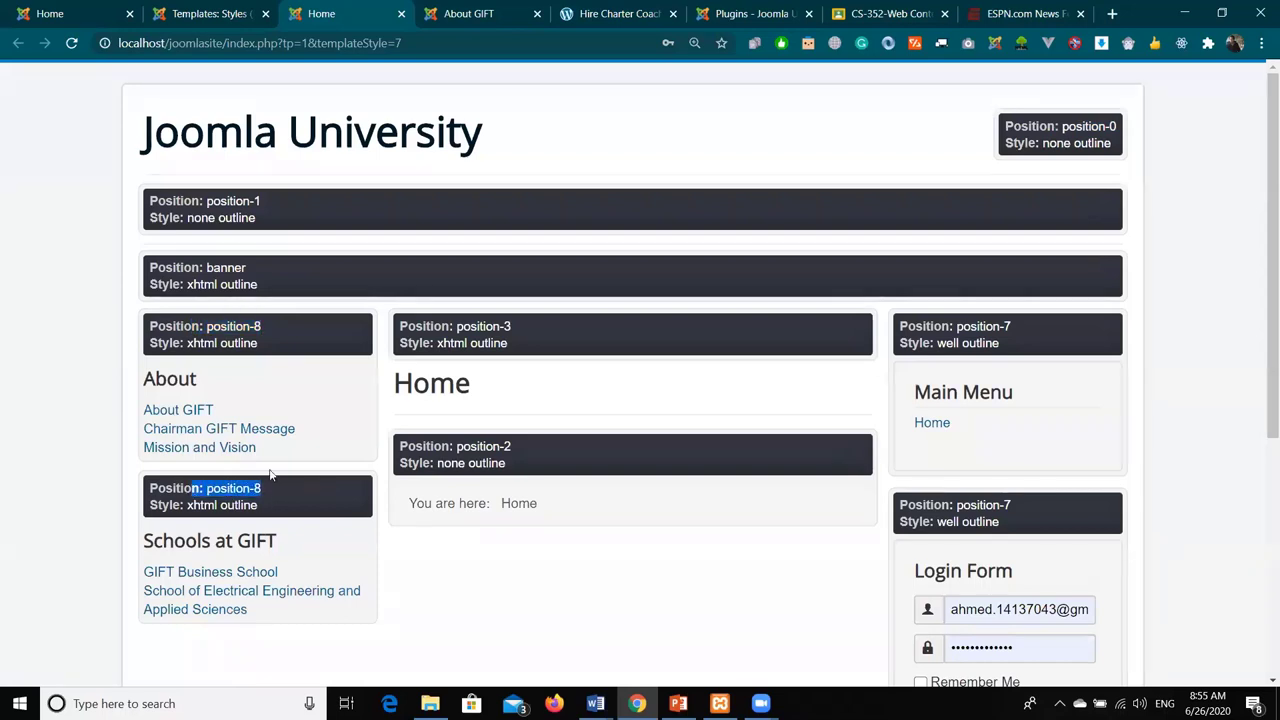
drag(515, 327, 400, 326)
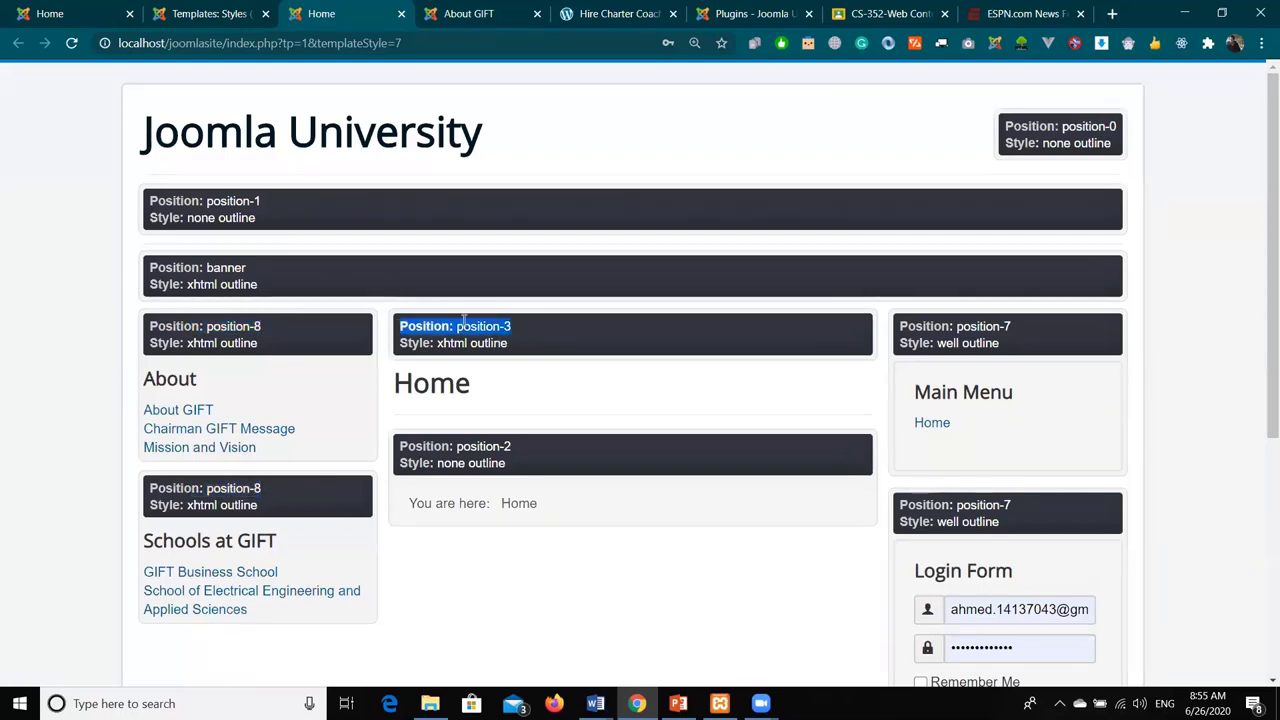
drag(528, 342, 426, 343)
drag(393, 455, 525, 452)
scroll(1014, 452, down, 4)
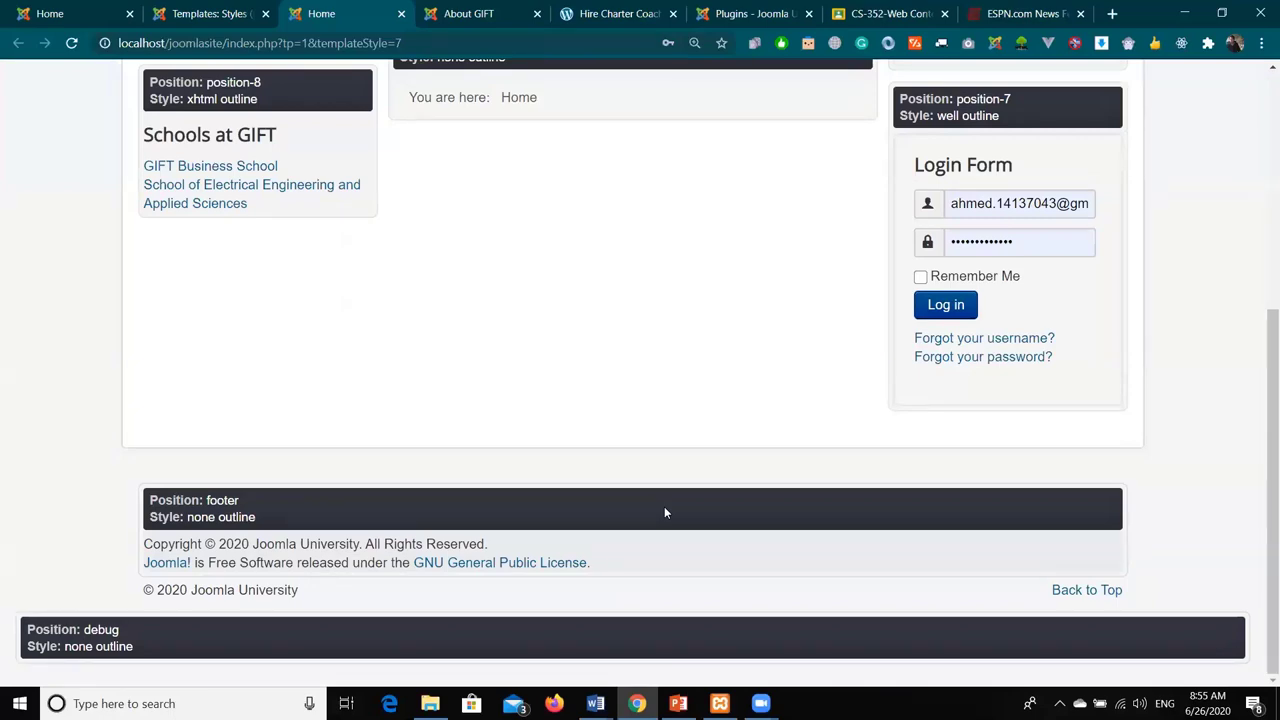
scroll(664, 505, up, 4)
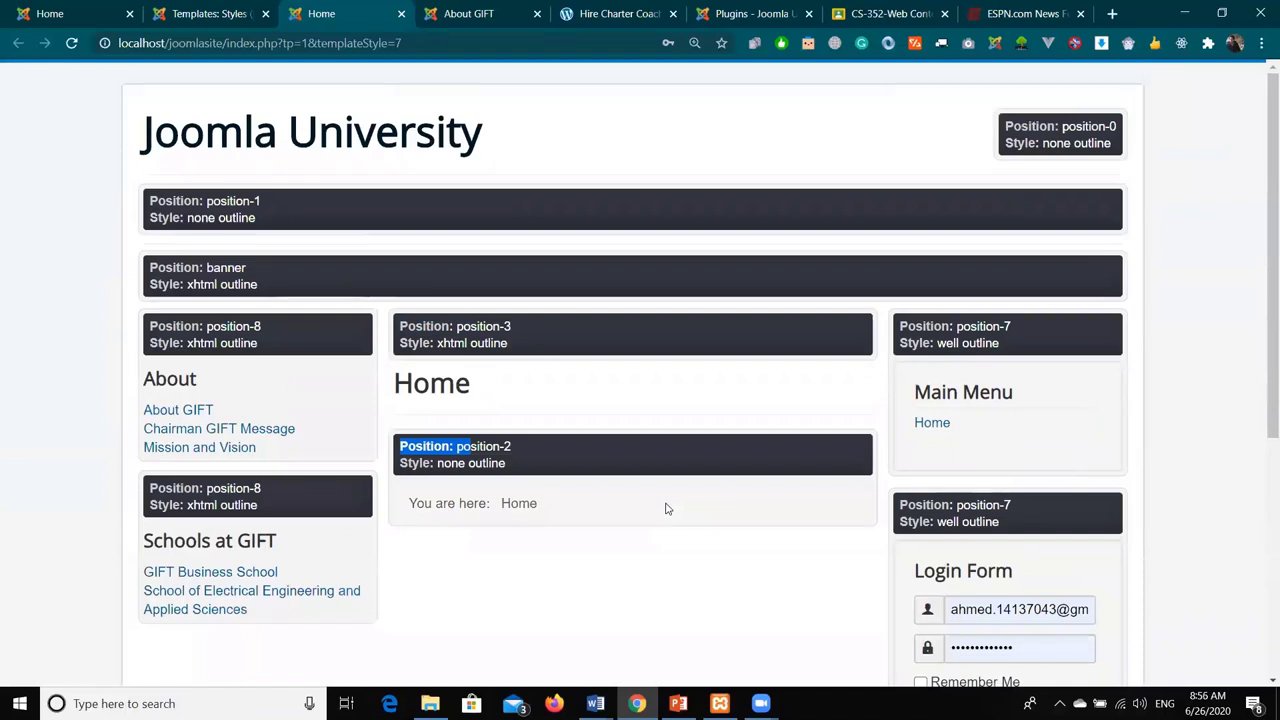
click(238, 8)
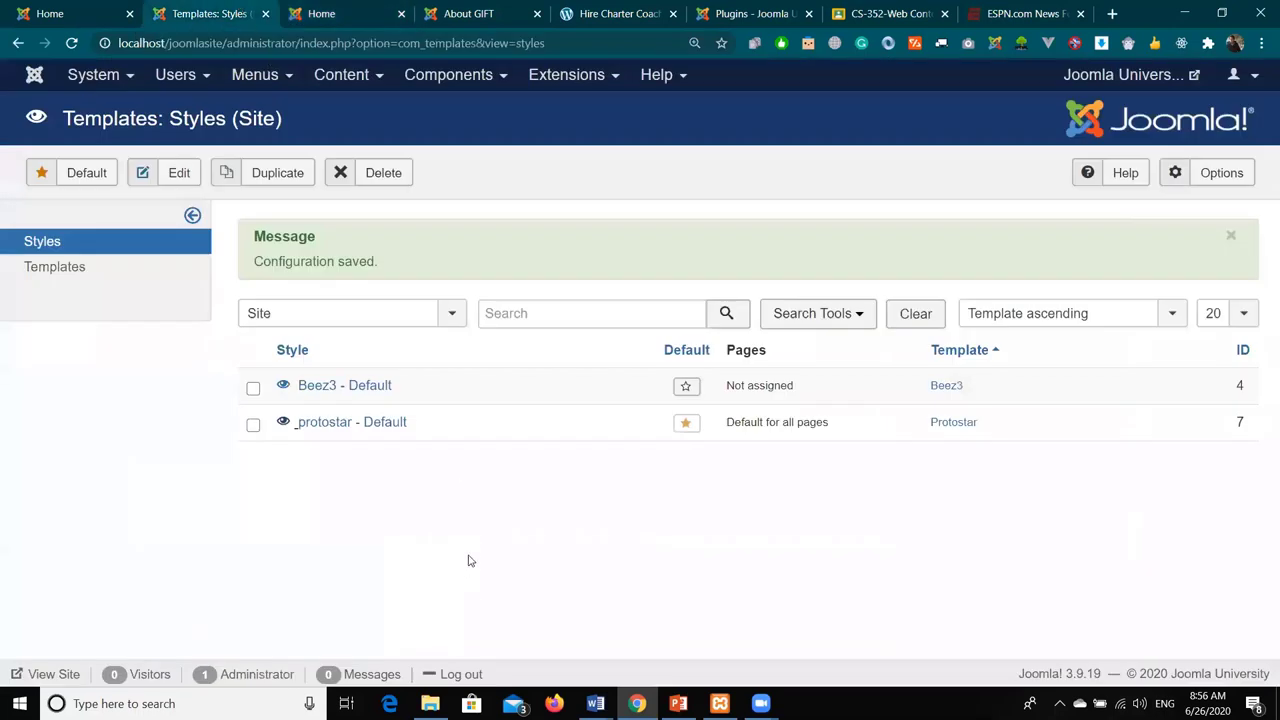
- Go to Components > Banners > Banners and zoom the admin page out
click(486, 76)
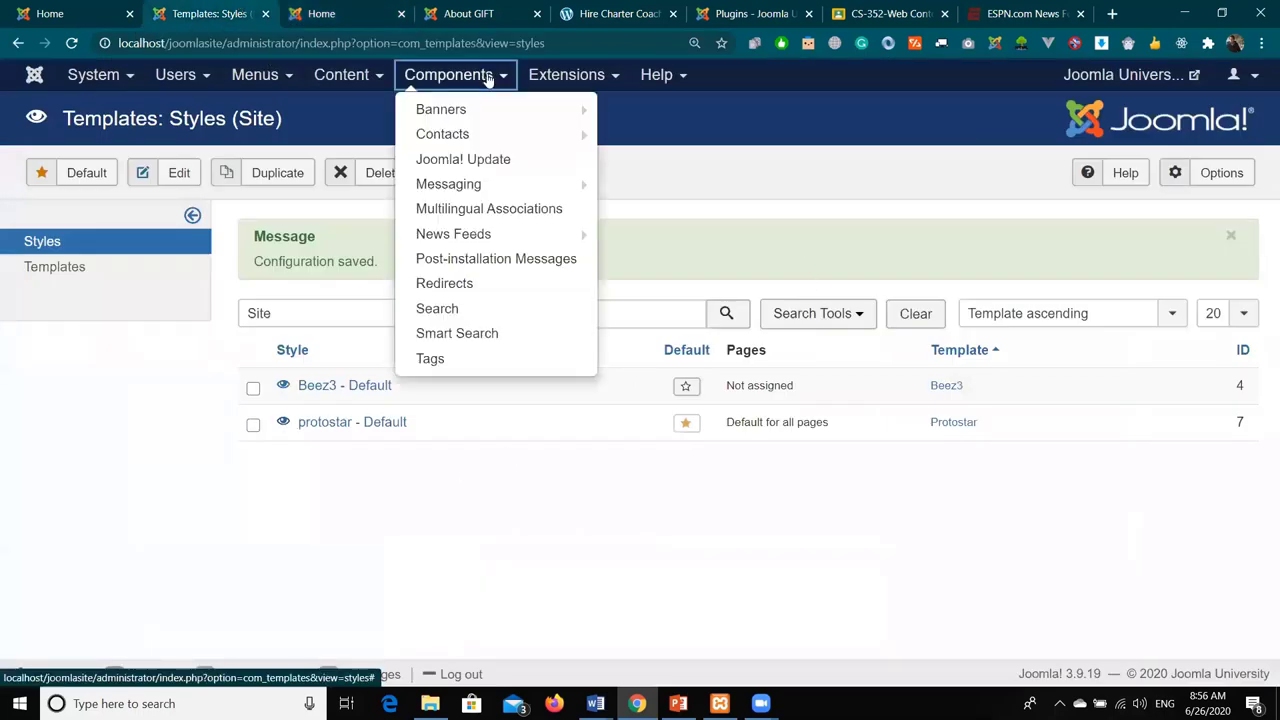
mouse_move(488, 104)
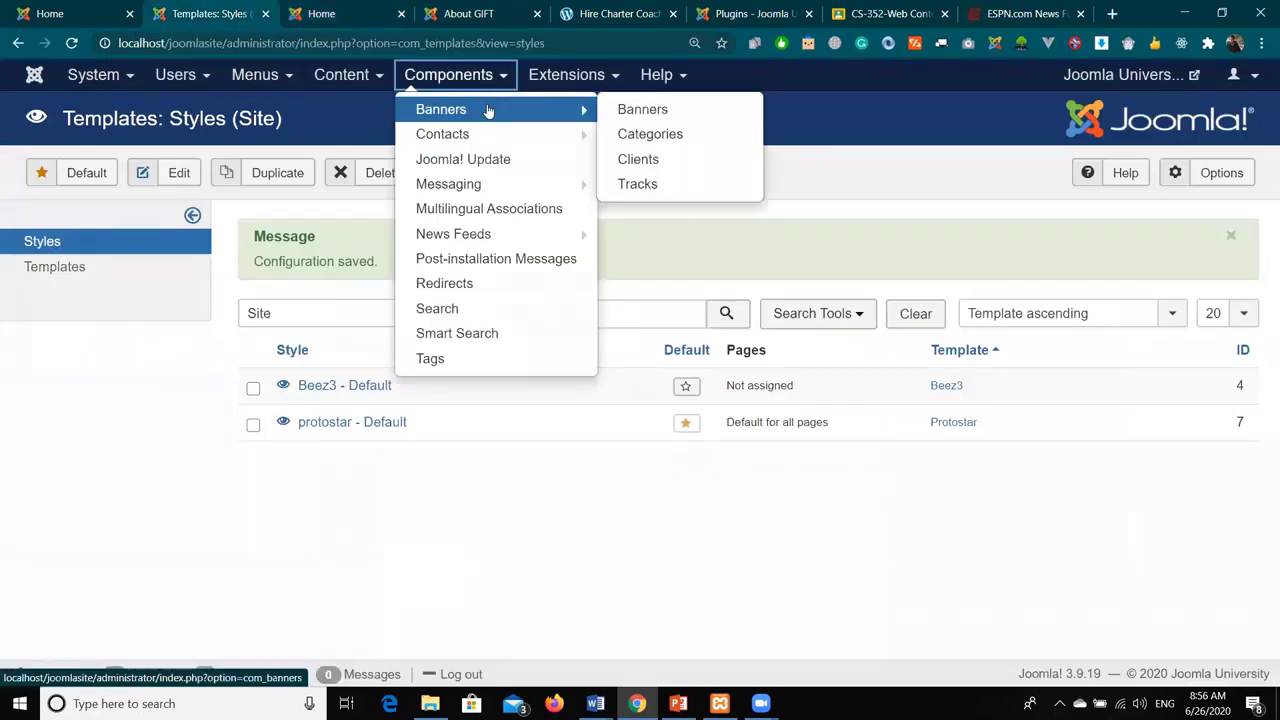
click(488, 106)
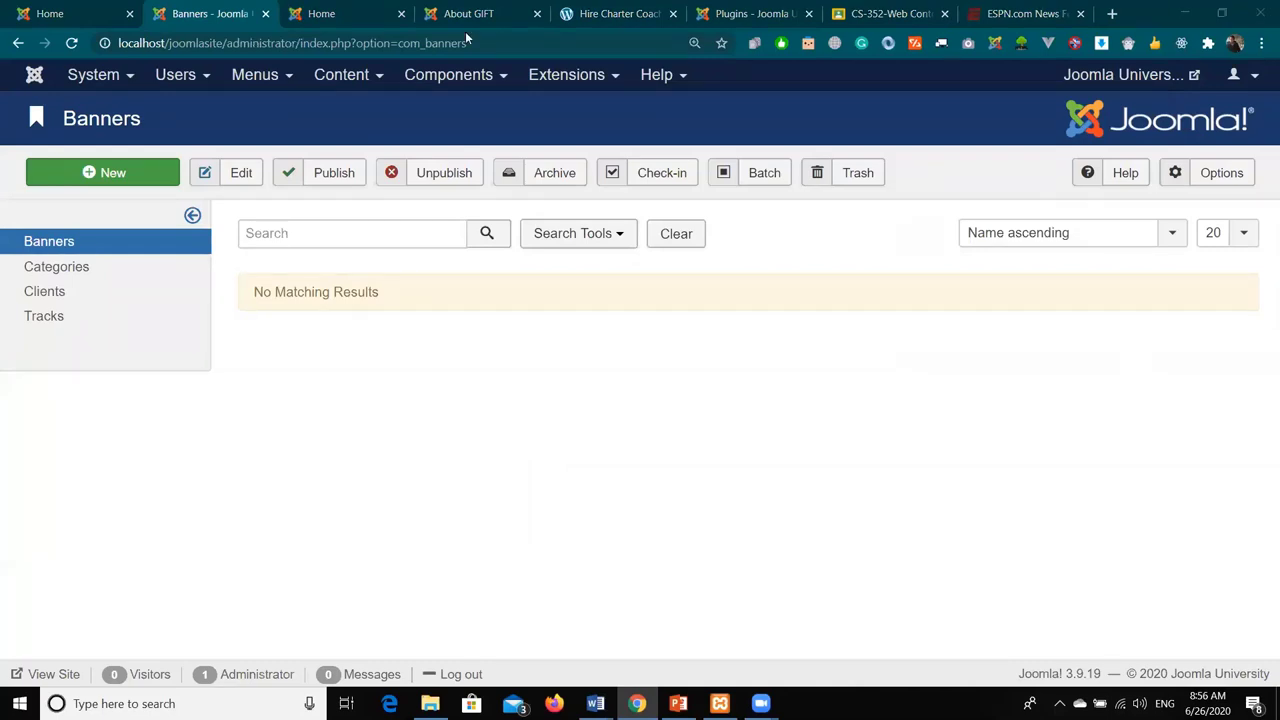
click(724, 474)
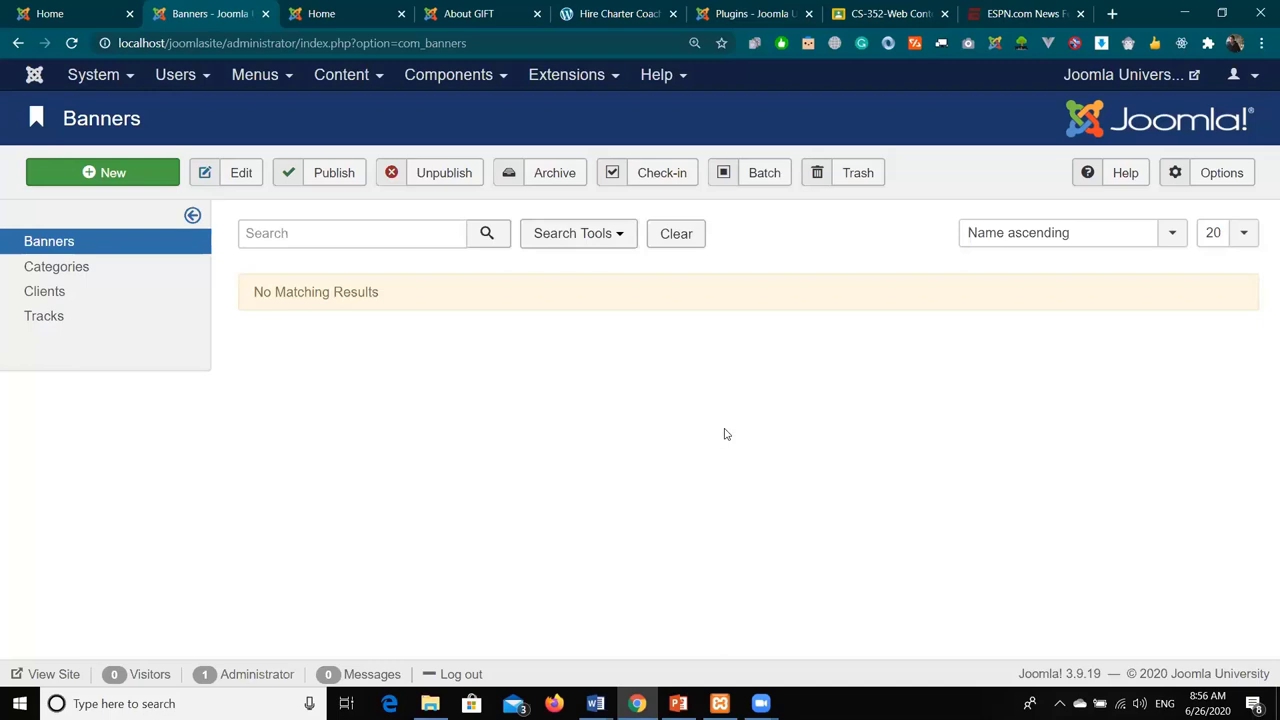
key(ctrl+minus)
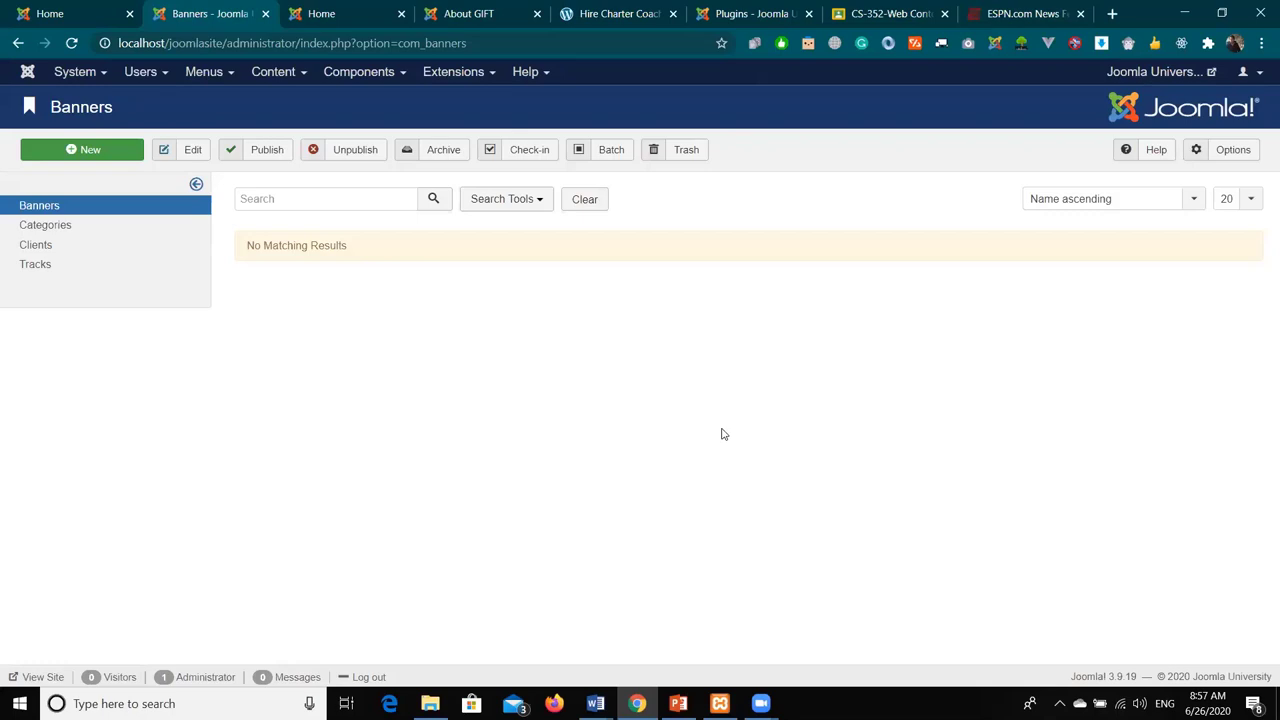
- Create a banner category titled 'GIFT Ads', save and close it, and return to Banners
click(97, 227)
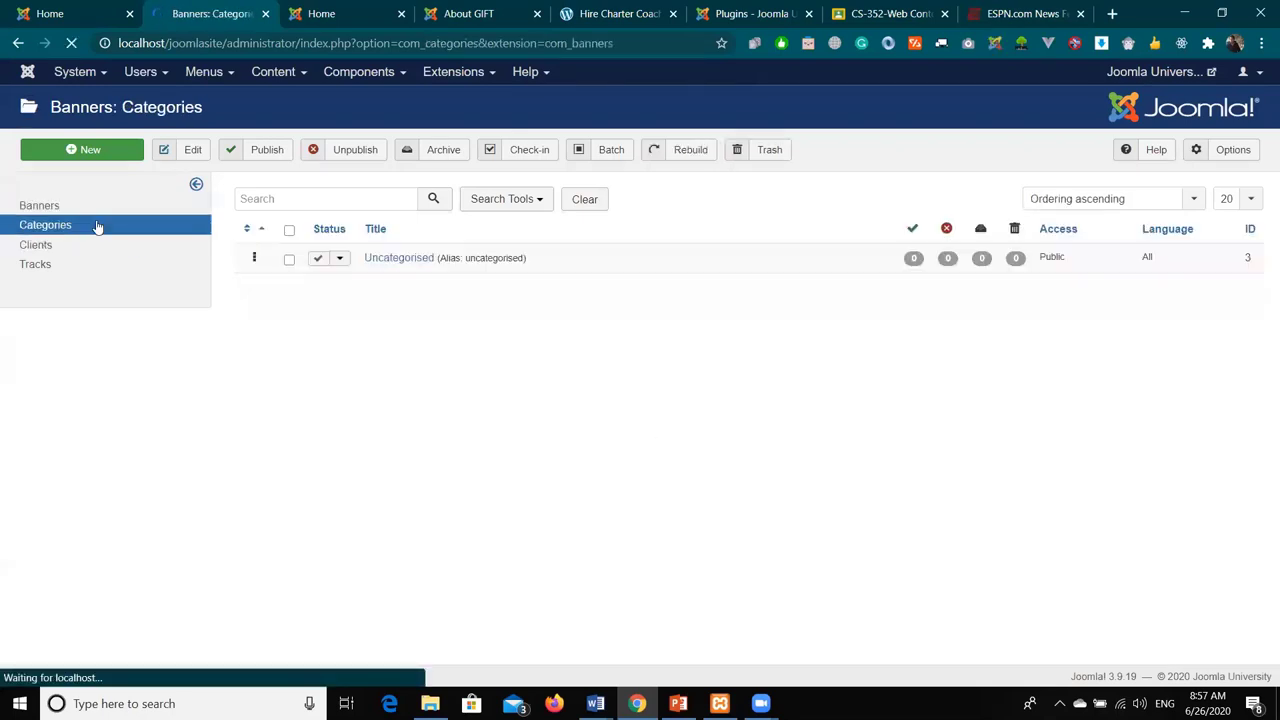
click(92, 205)
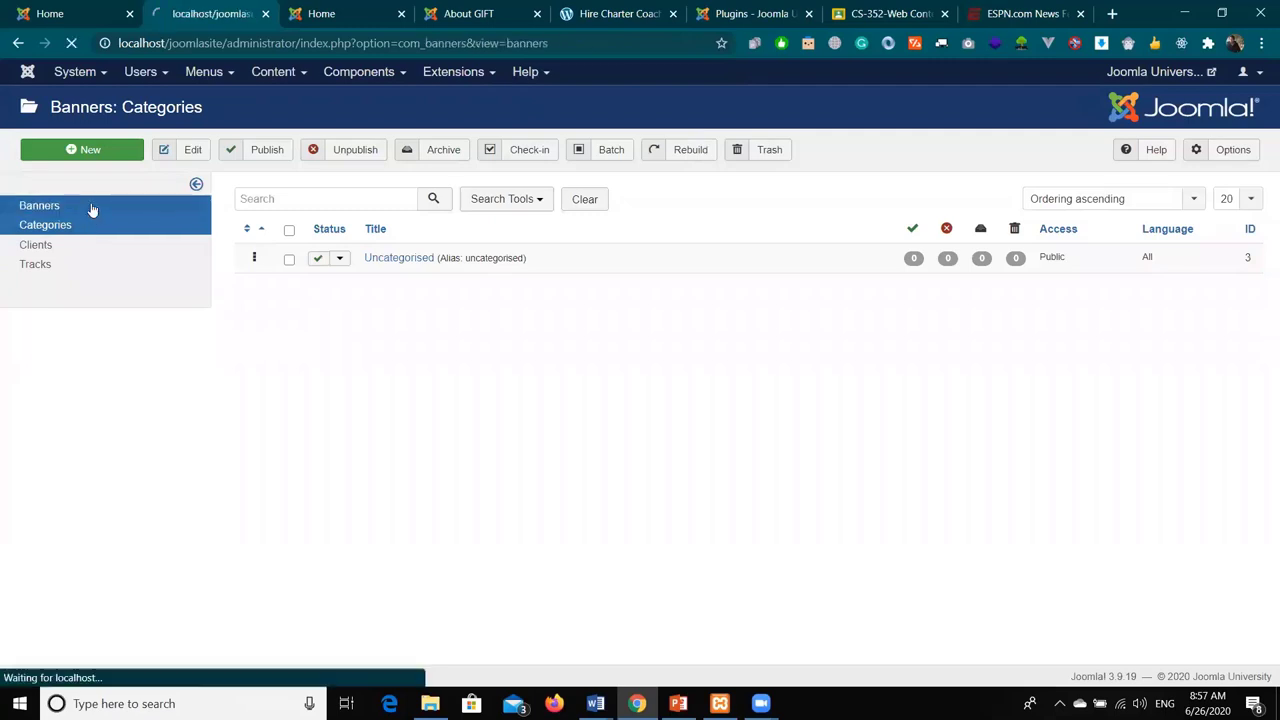
click(87, 228)
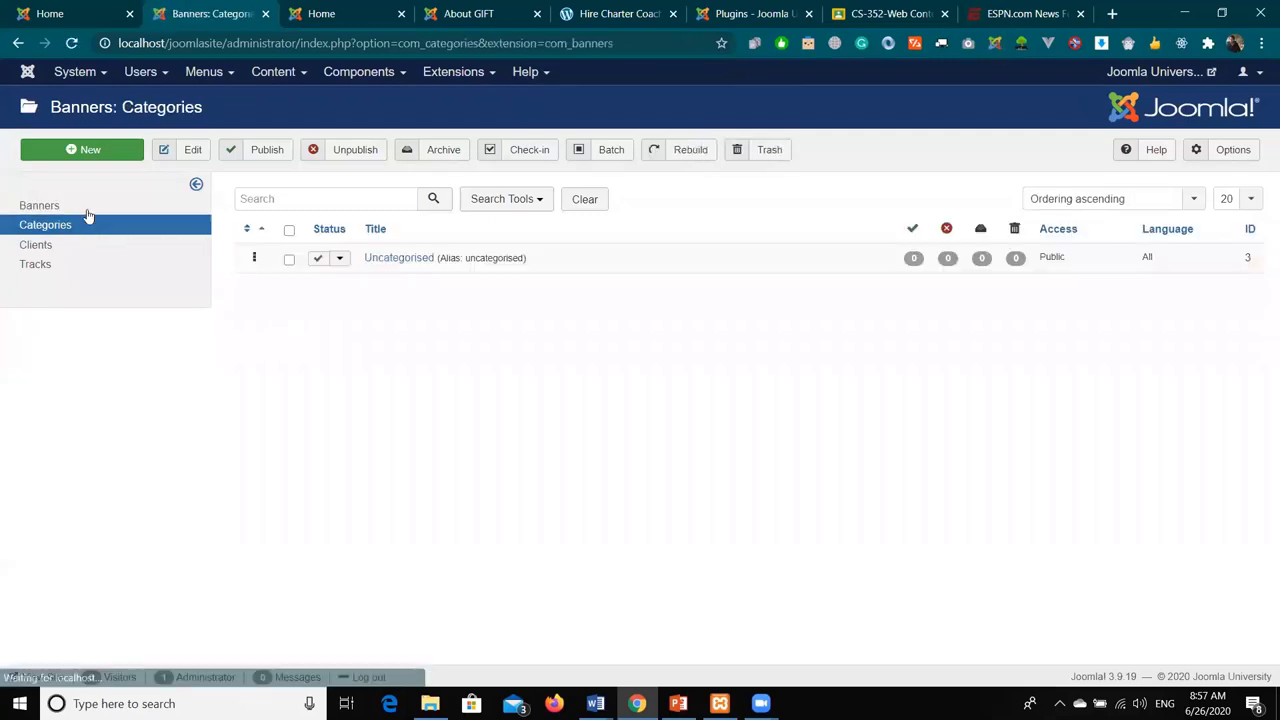
click(77, 149)
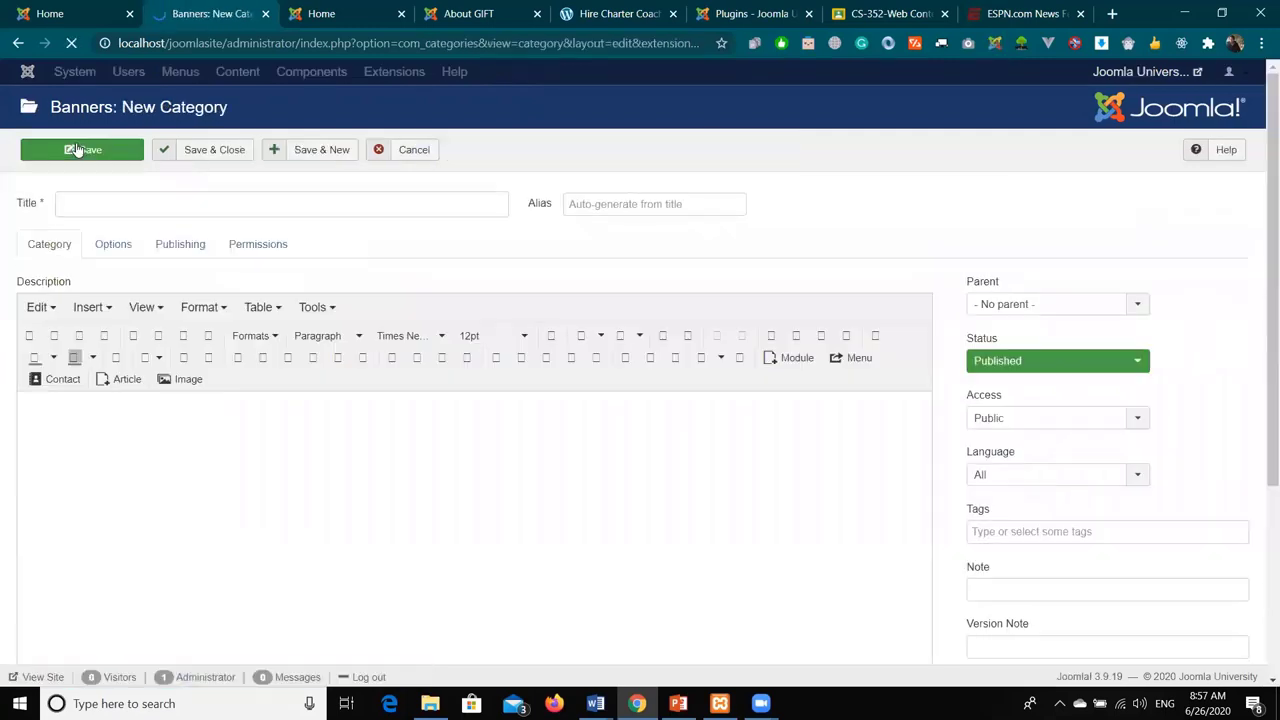
click(106, 203)
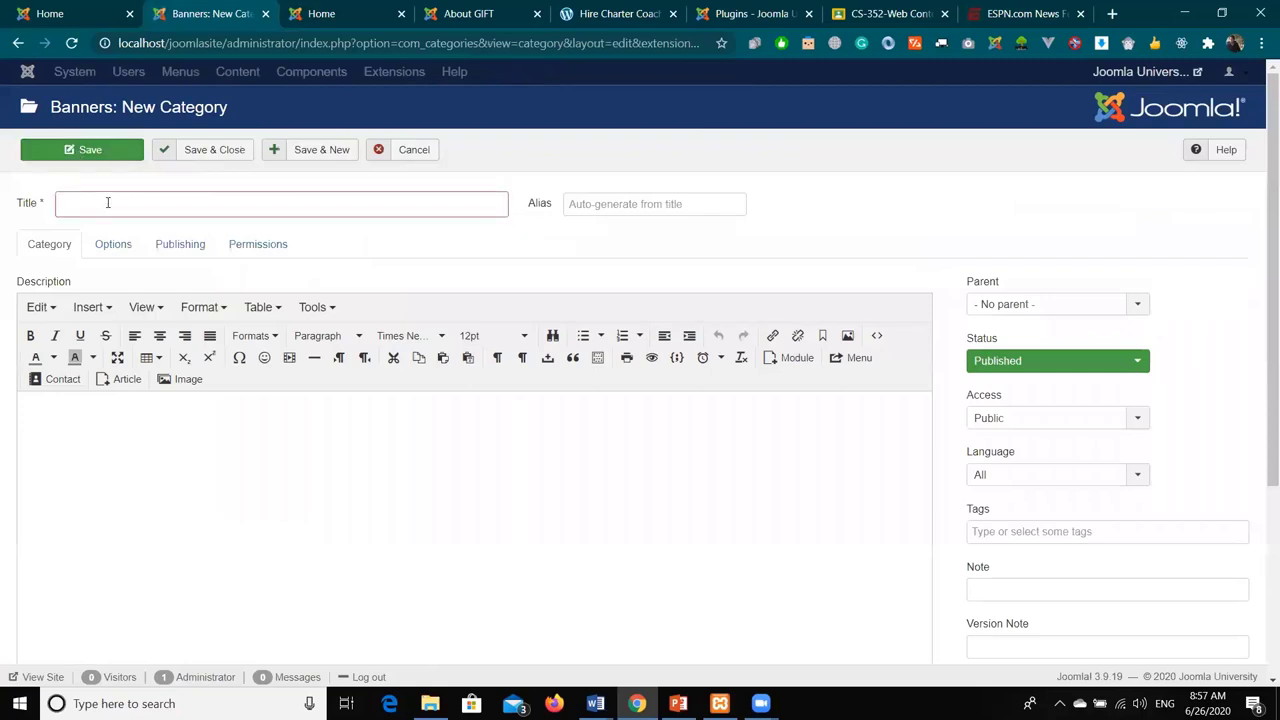
text(GIFT Ad)
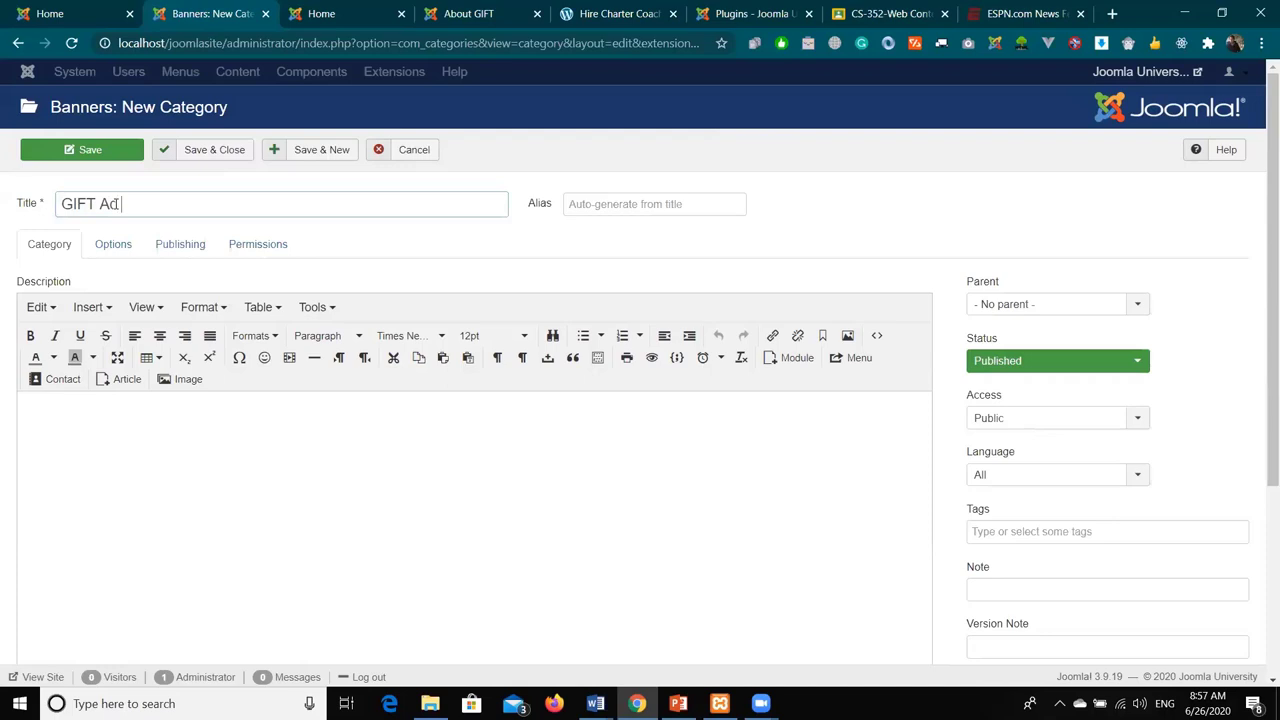
text(s)
click(103, 149)
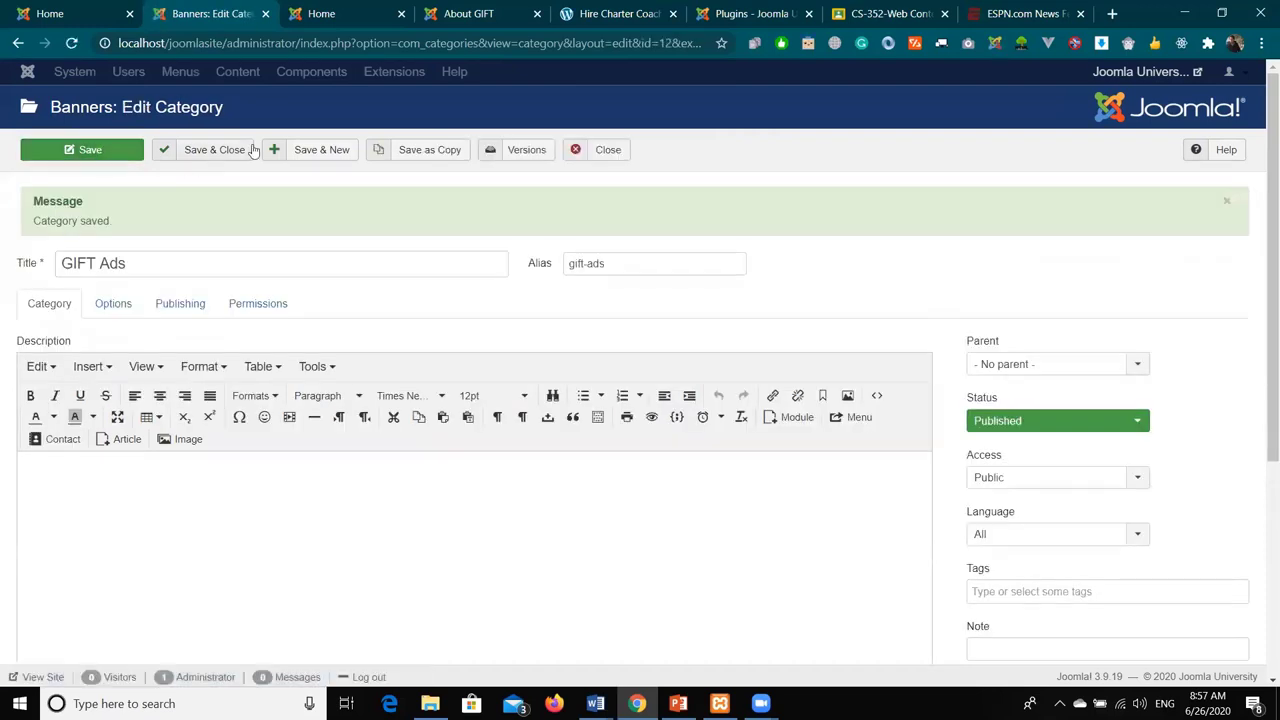
click(200, 150)
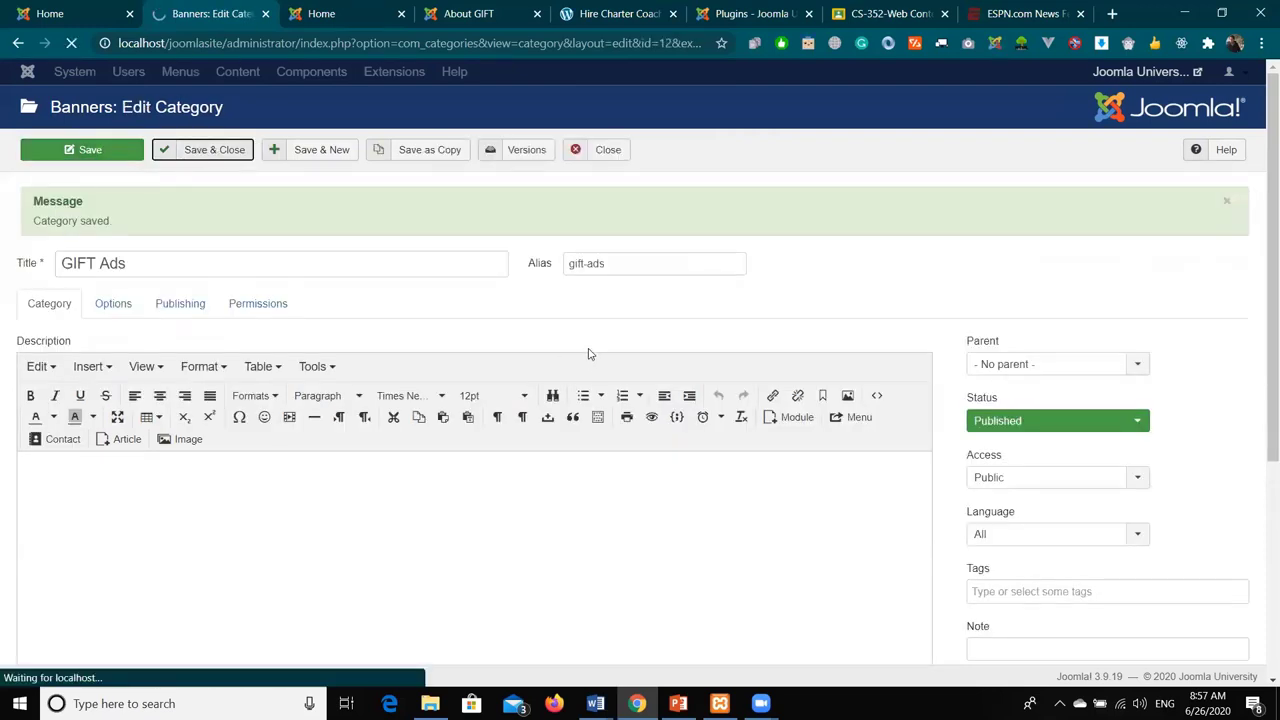
click(107, 211)
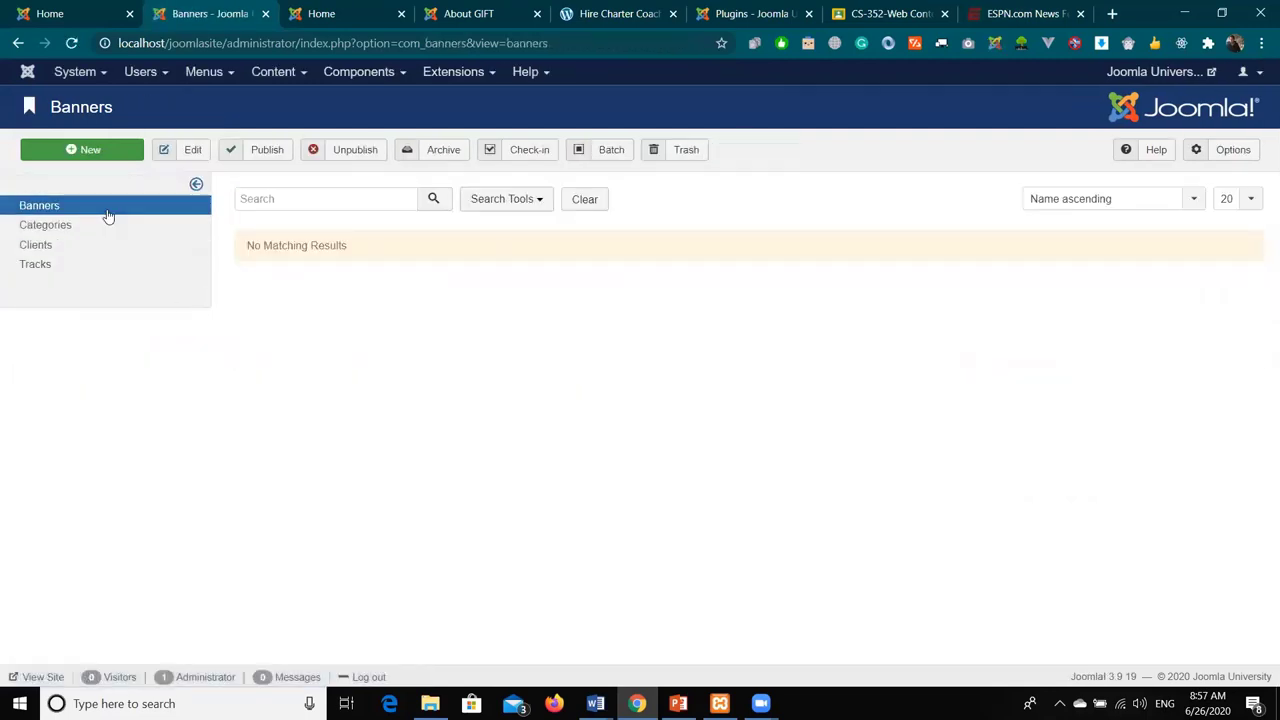
- Start a new banner named 'GIFT Admissions Fall 2020'
click(92, 156)
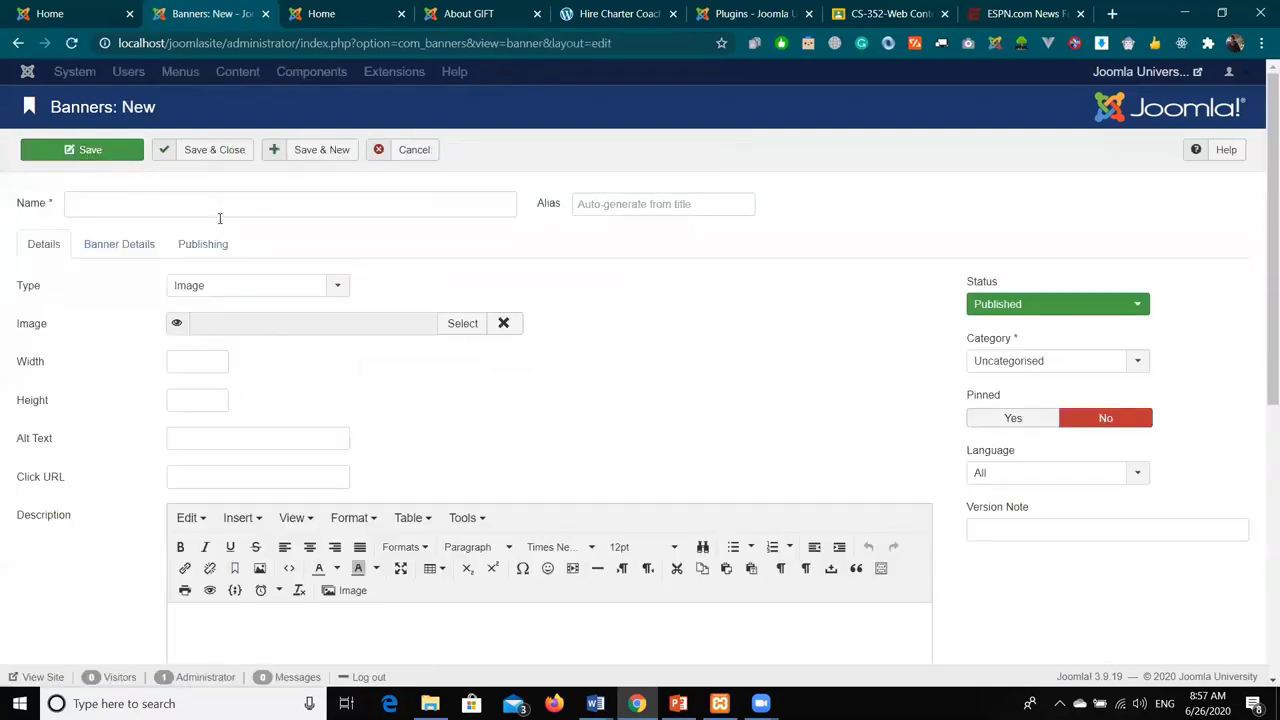
click(335, 207)
text(GIFT Ad 1)
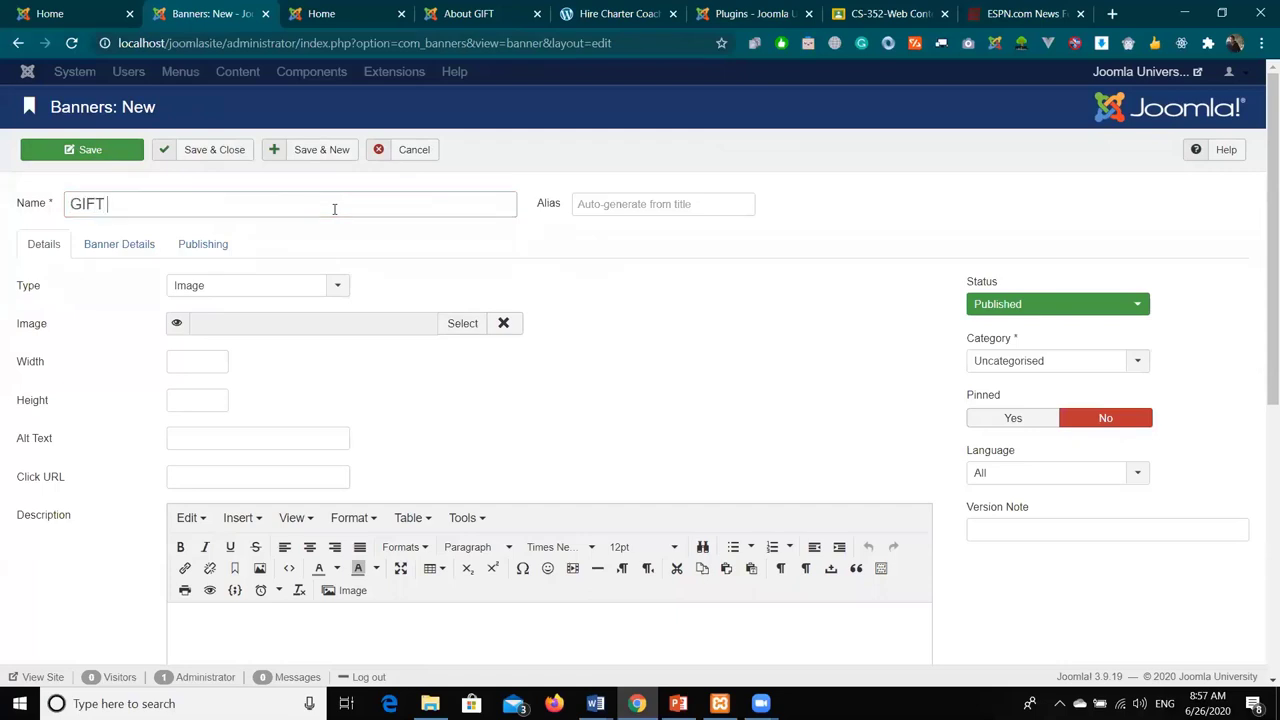
key(ctrl+shift+Left)
key(ctrl+shift+Left)
text(Admissions Fall 2020)
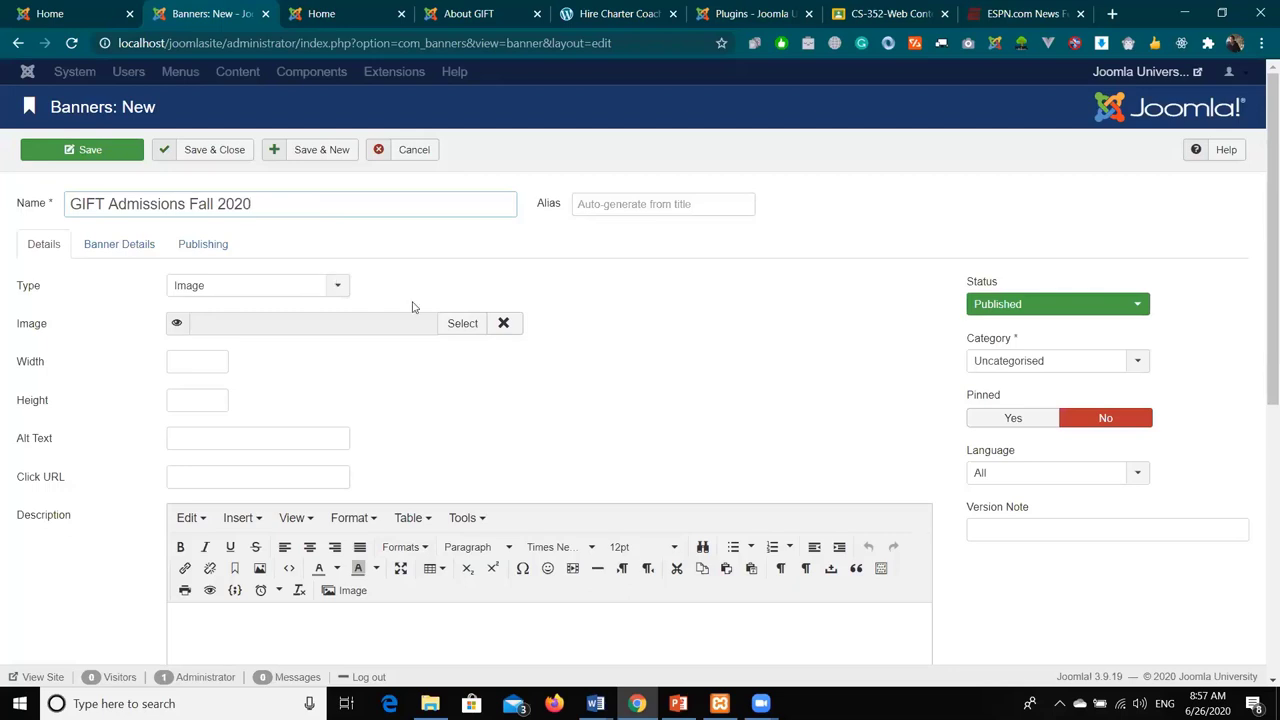
- Choose osmbanner1.png as the banner image
click(452, 326)
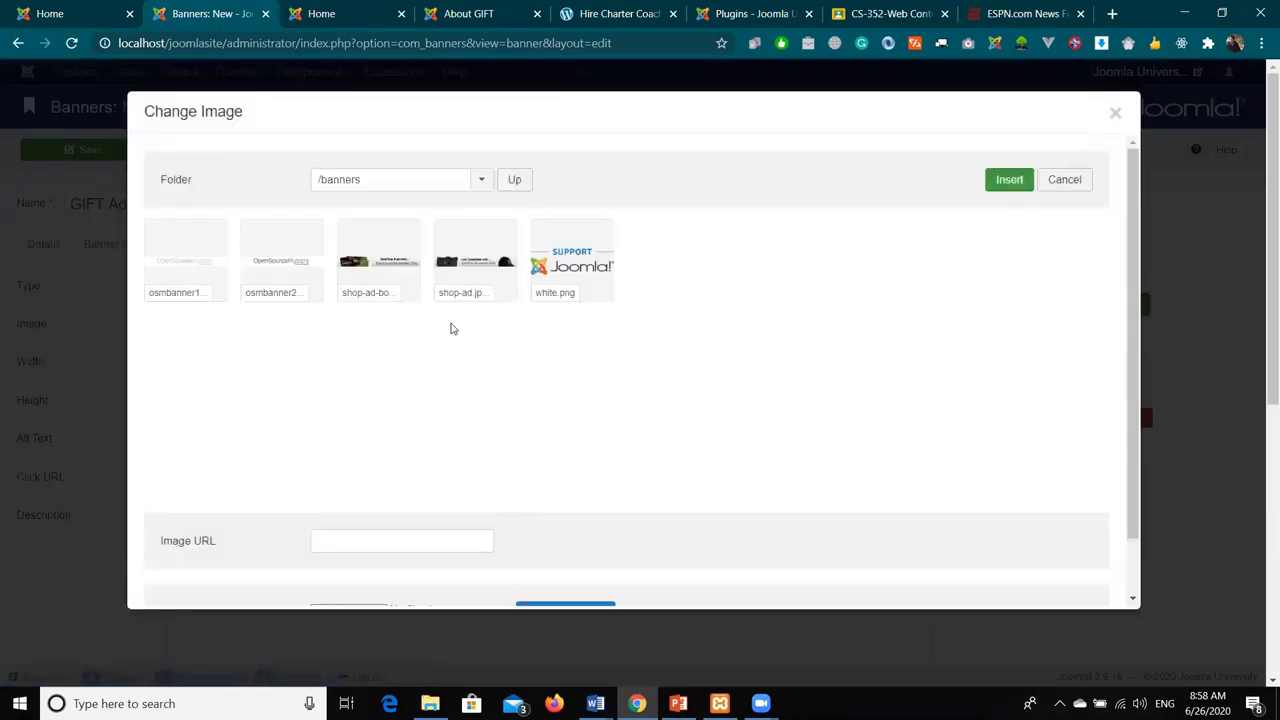
scroll(471, 357, down, 2)
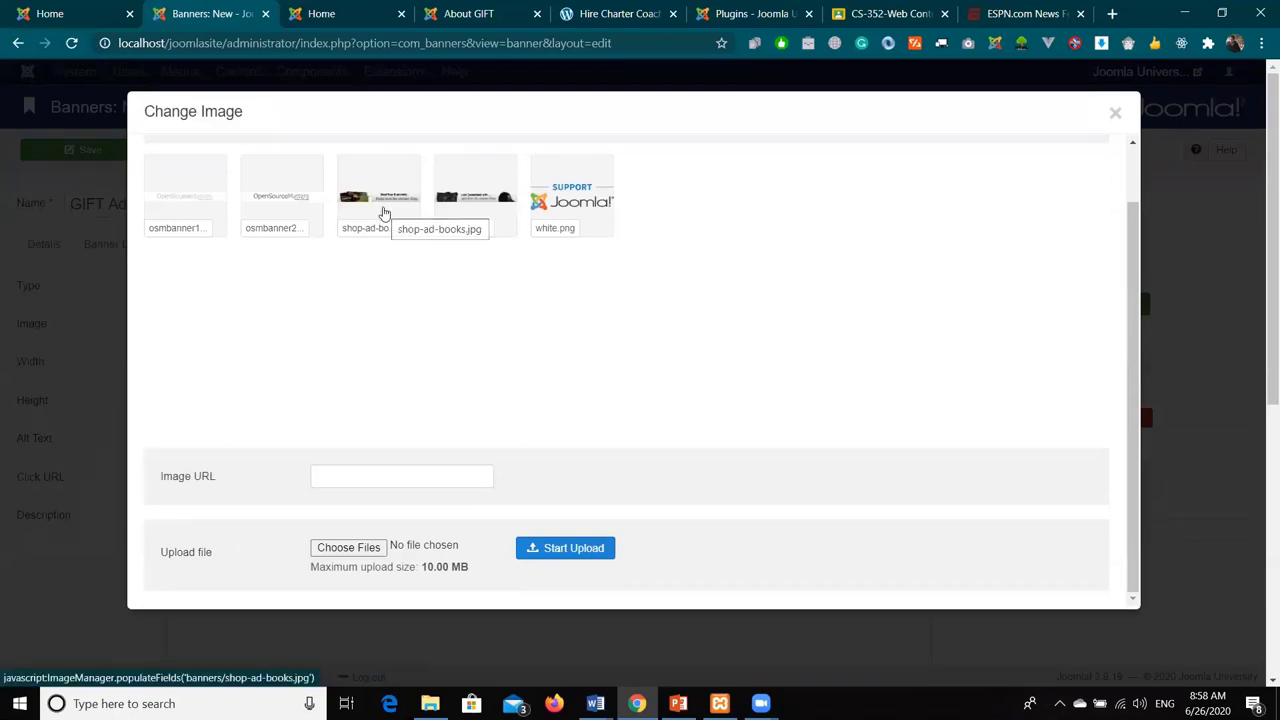
click(218, 224)
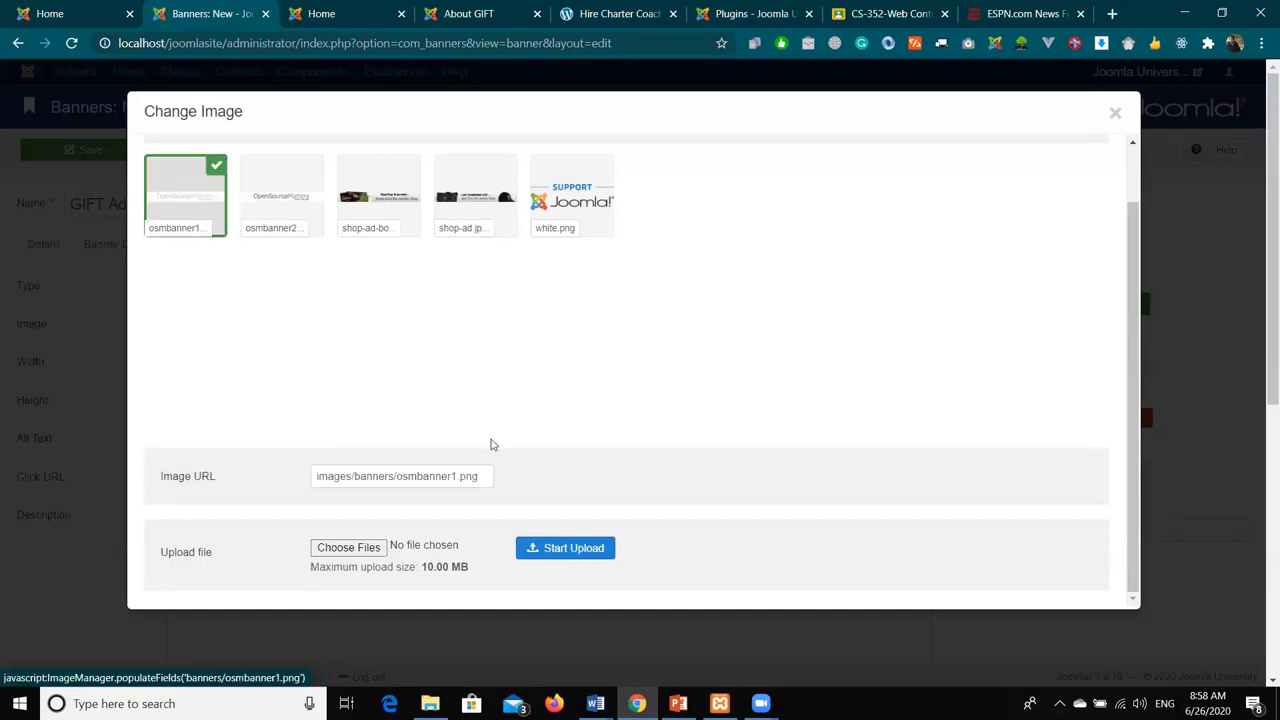
click(564, 552)
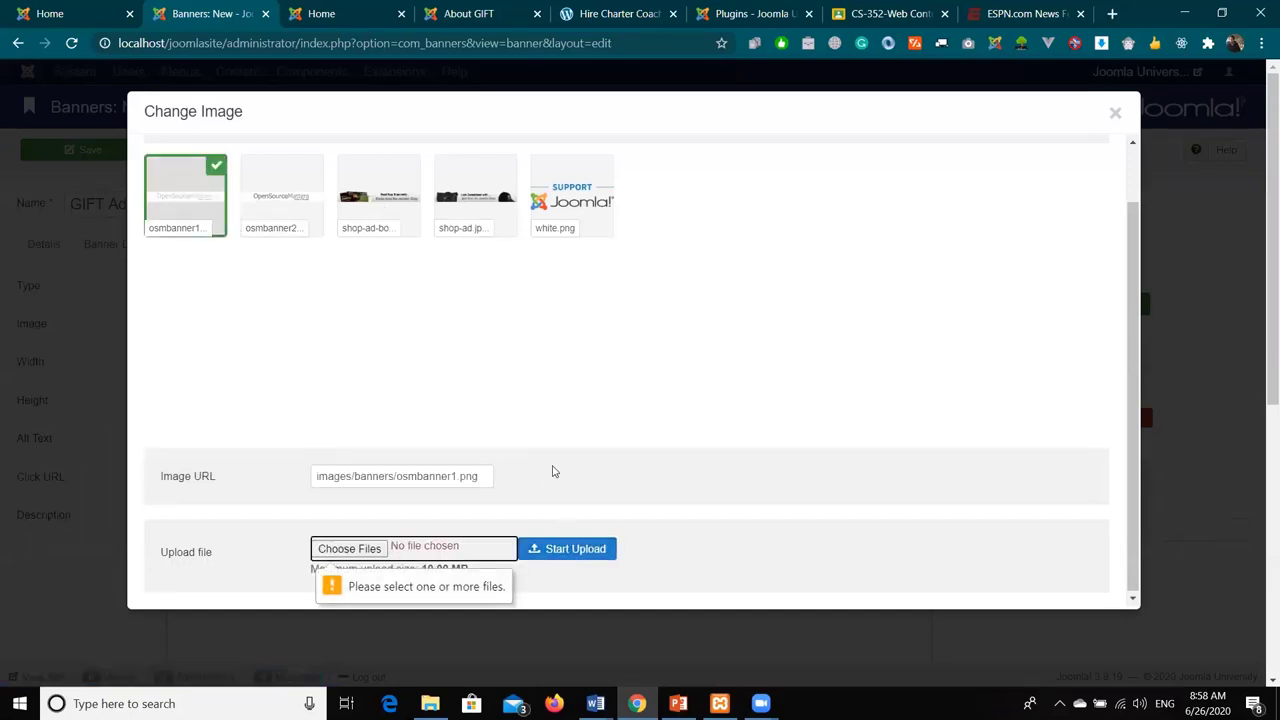
scroll(635, 335, up, 2)
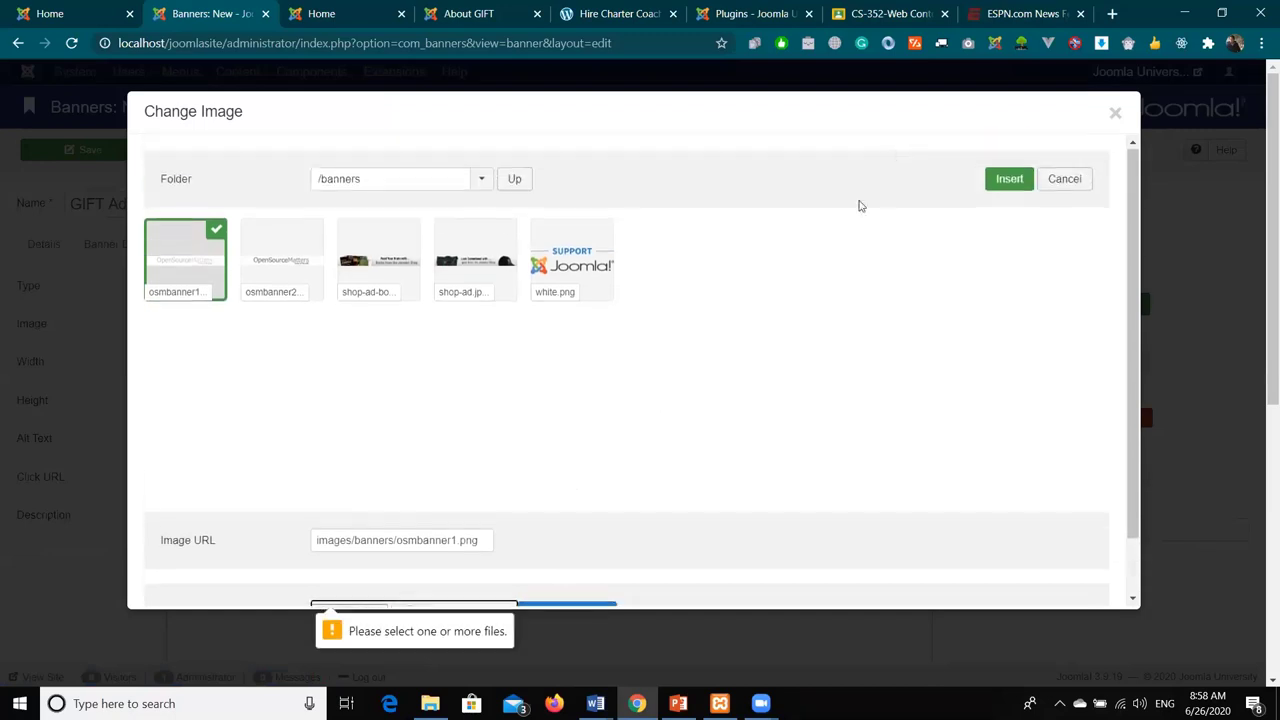
click(1009, 179)
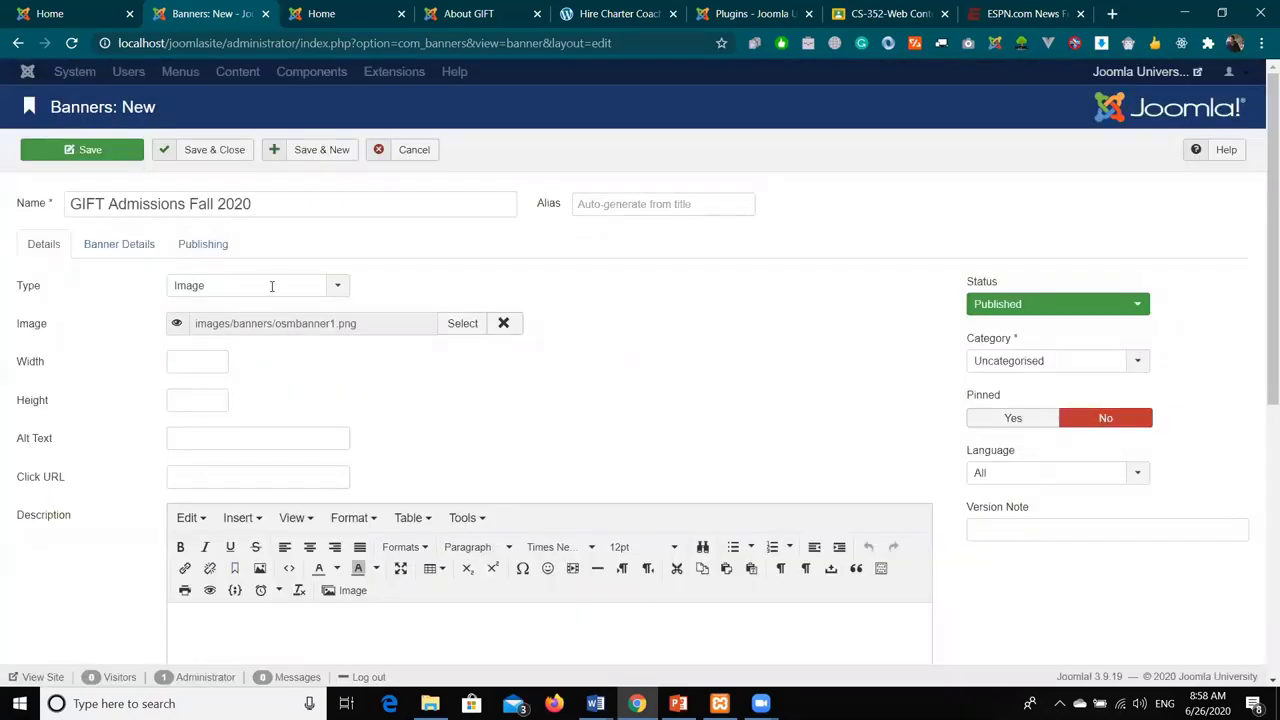
- File the banner under GIFT Ads, then save it and start another
click(1100, 366)
click(1066, 428)
click(297, 150)
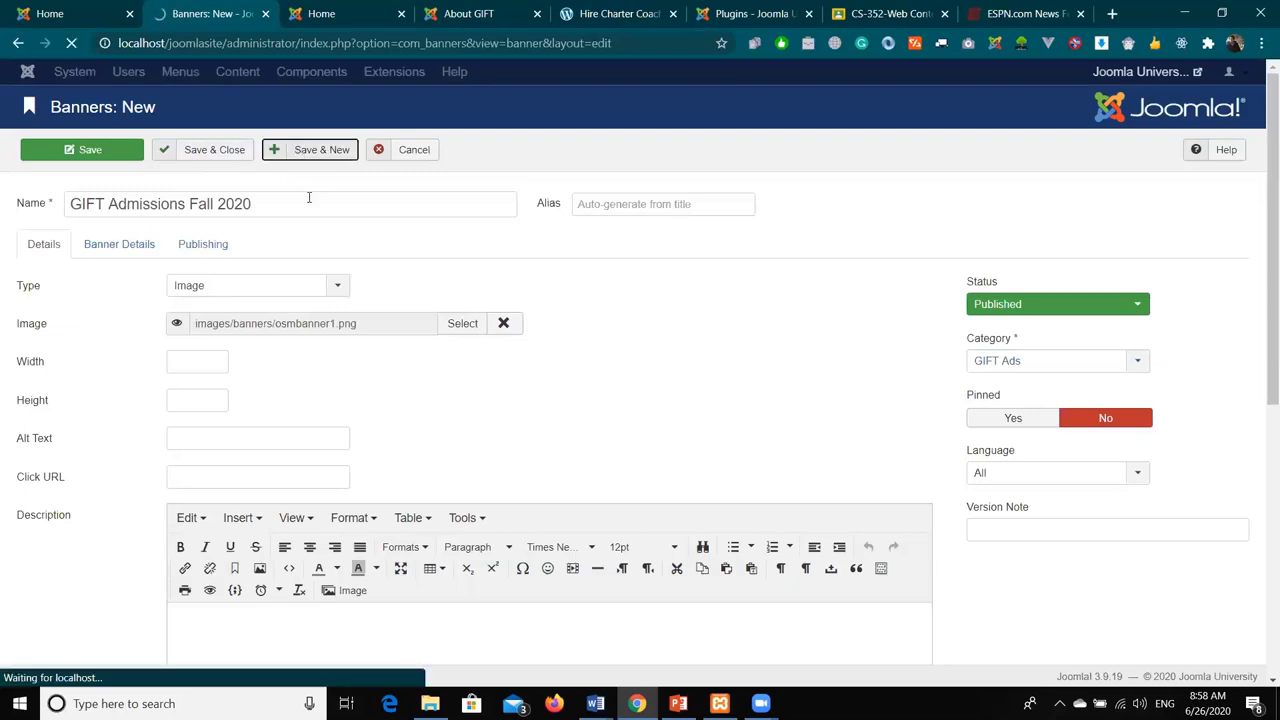
- Name the second banner 'GIFT Scholarships' and give it the osmbanner2.png image
click(274, 258)
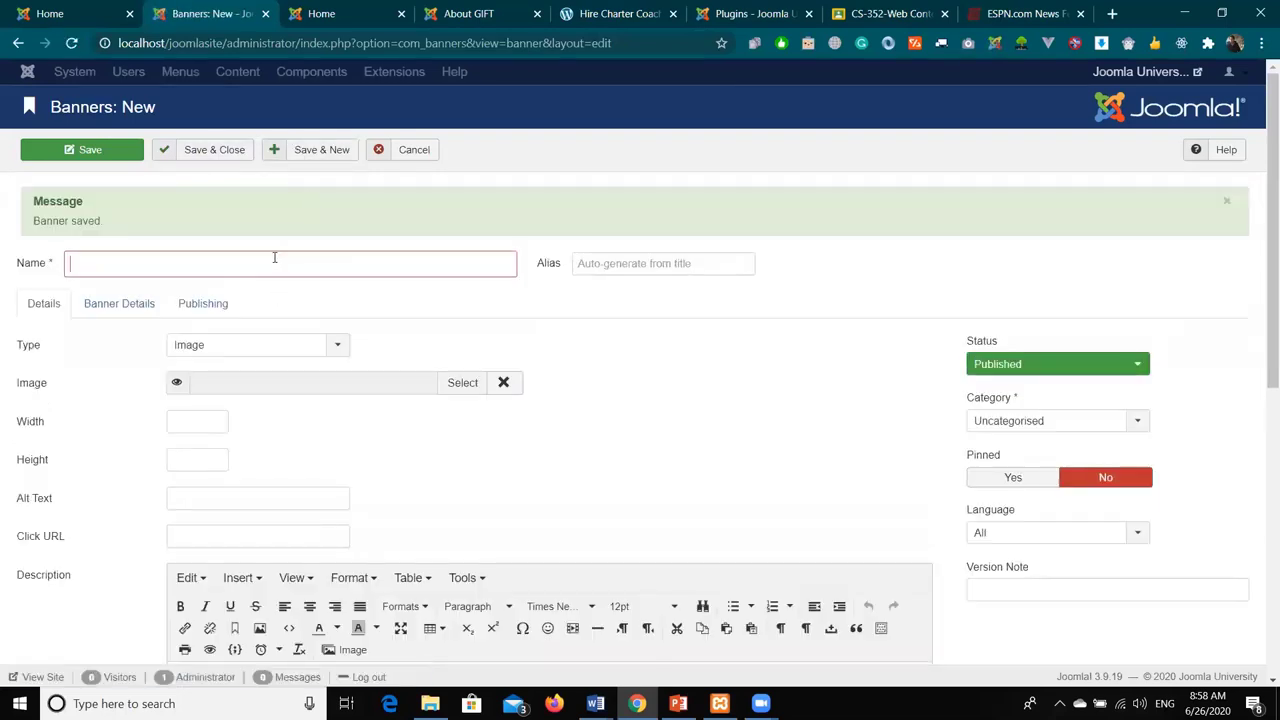
text(GIFT Scho)
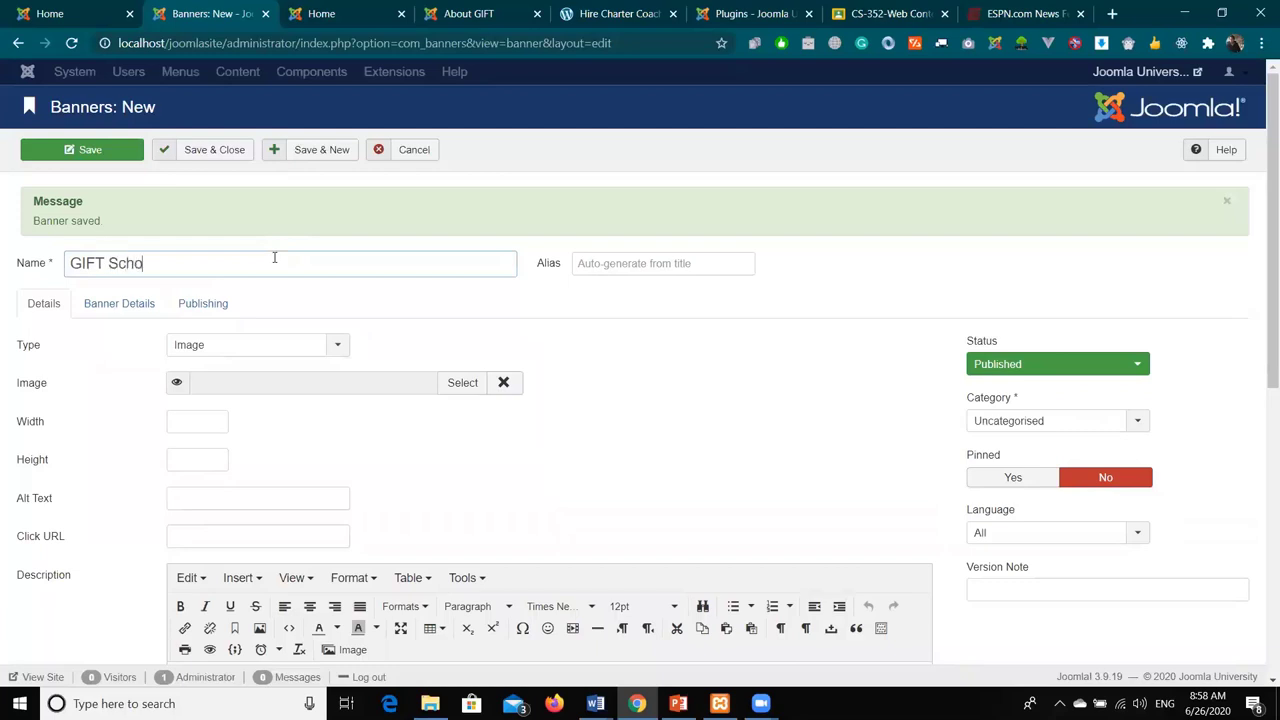
text(larships)
scroll(349, 297, down, 2)
click(450, 220)
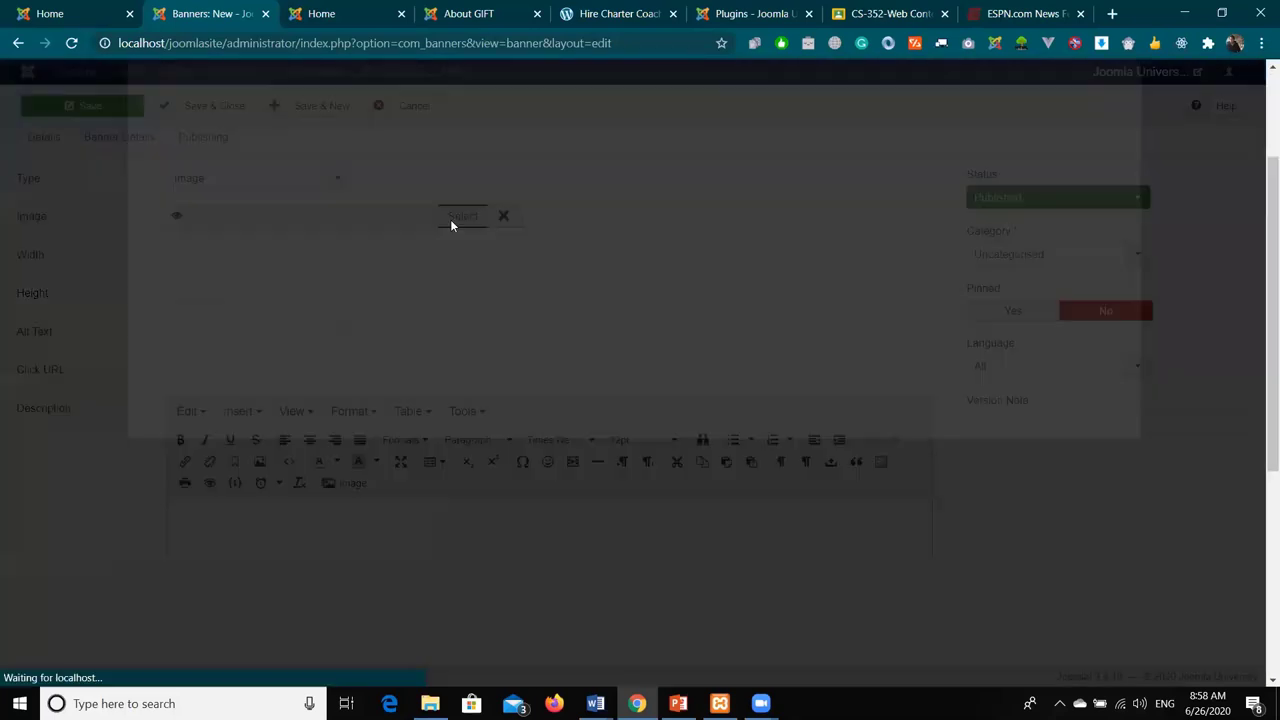
click(268, 252)
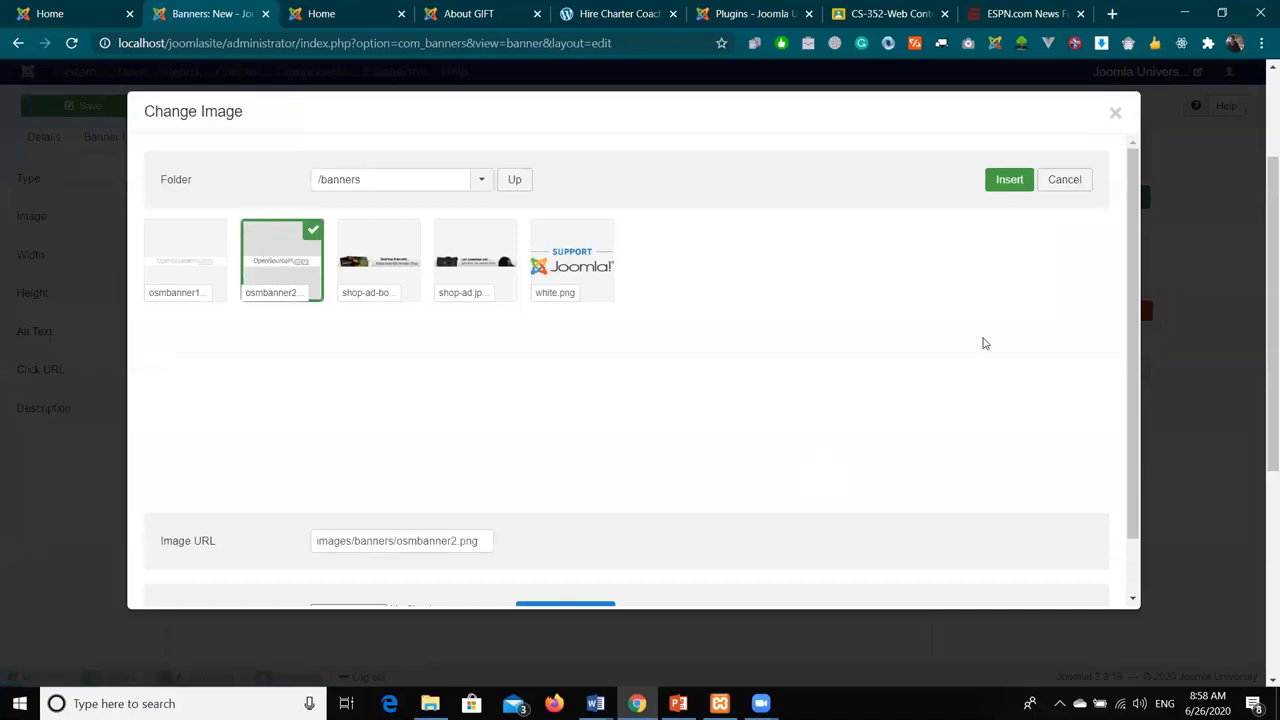
click(1000, 185)
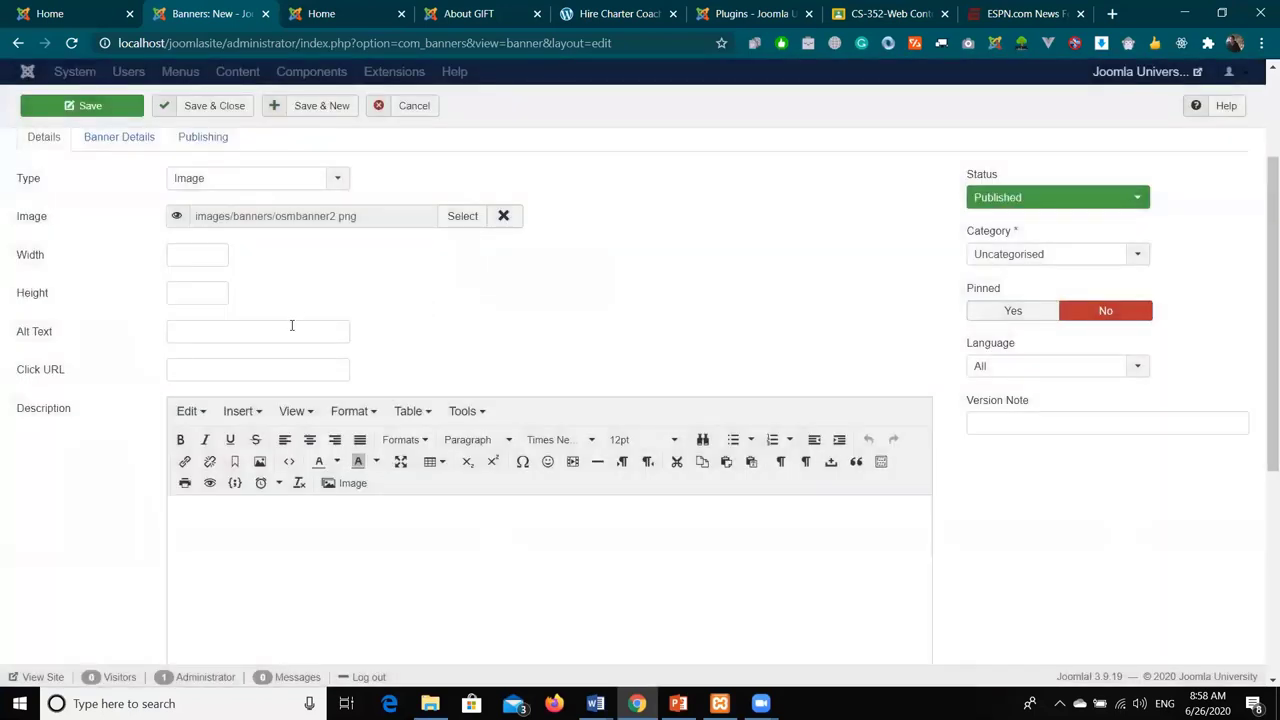
click(292, 331)
text(IFT Scholarships)
key(Tab)
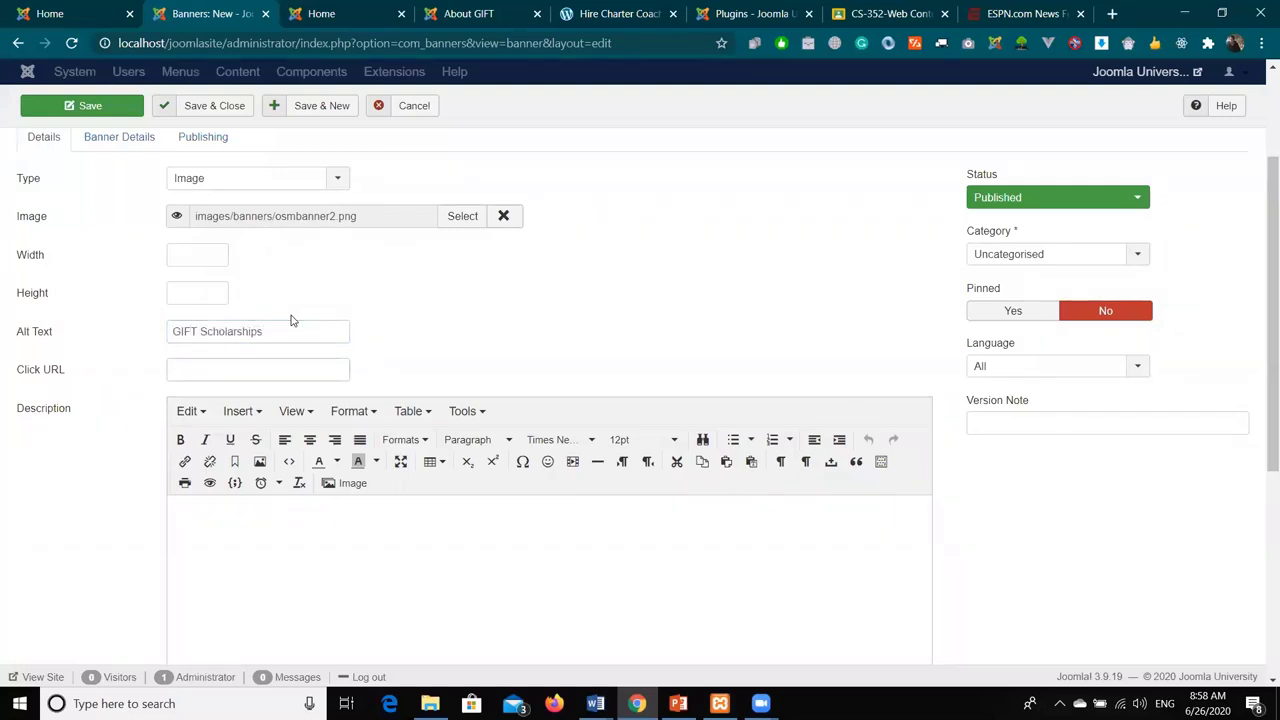
text(http://www)
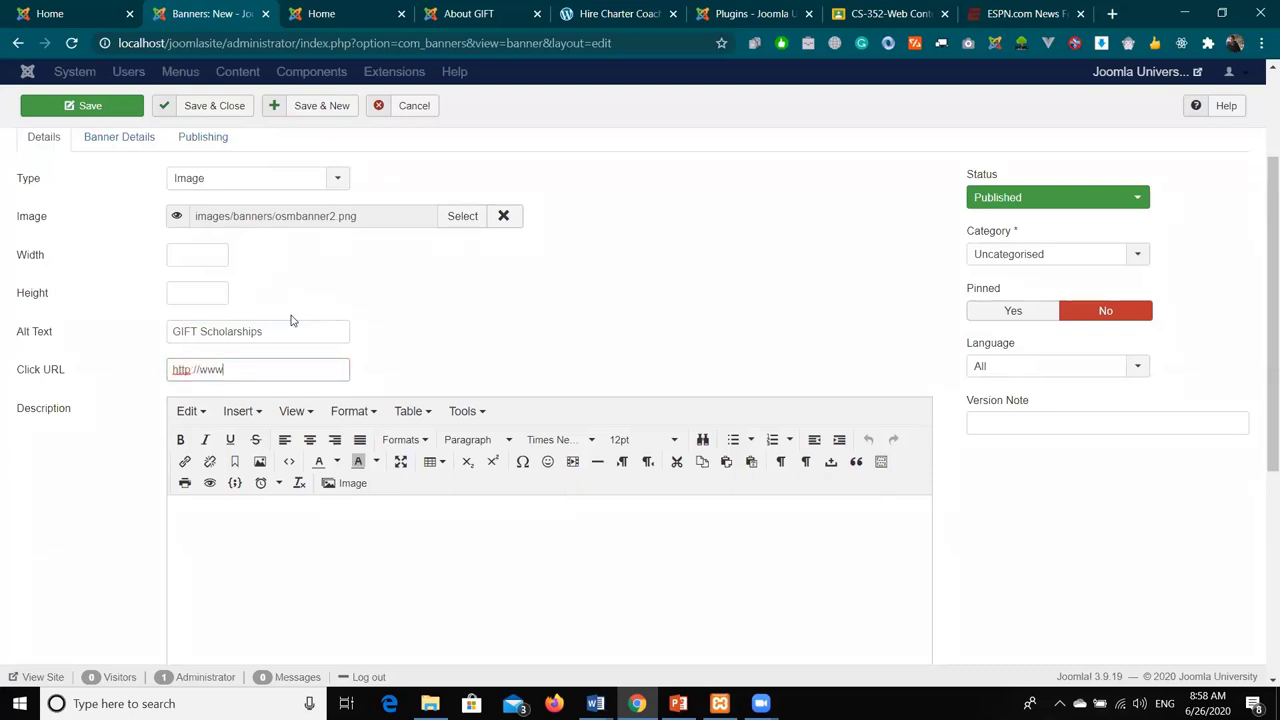
text(.gift.edu.pk)
- Put the banner in the GIFT Ads category, then save and close it
click(1040, 255)
click(1030, 321)
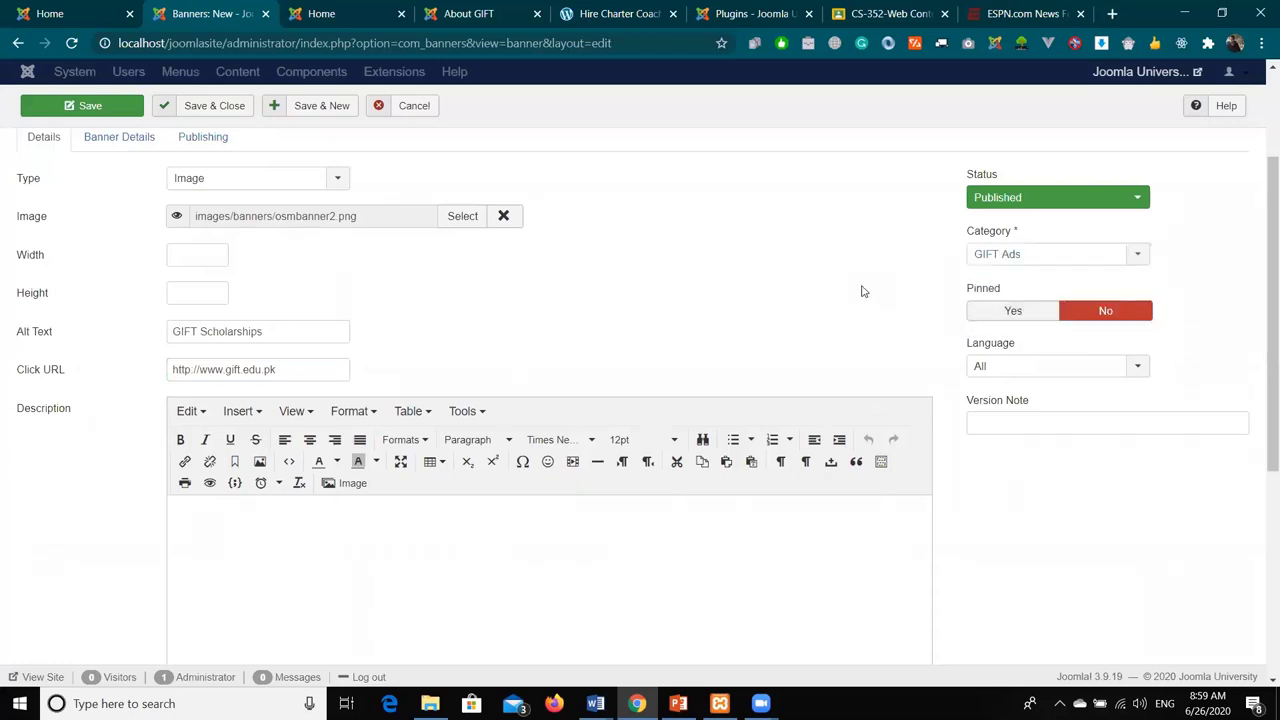
click(232, 105)
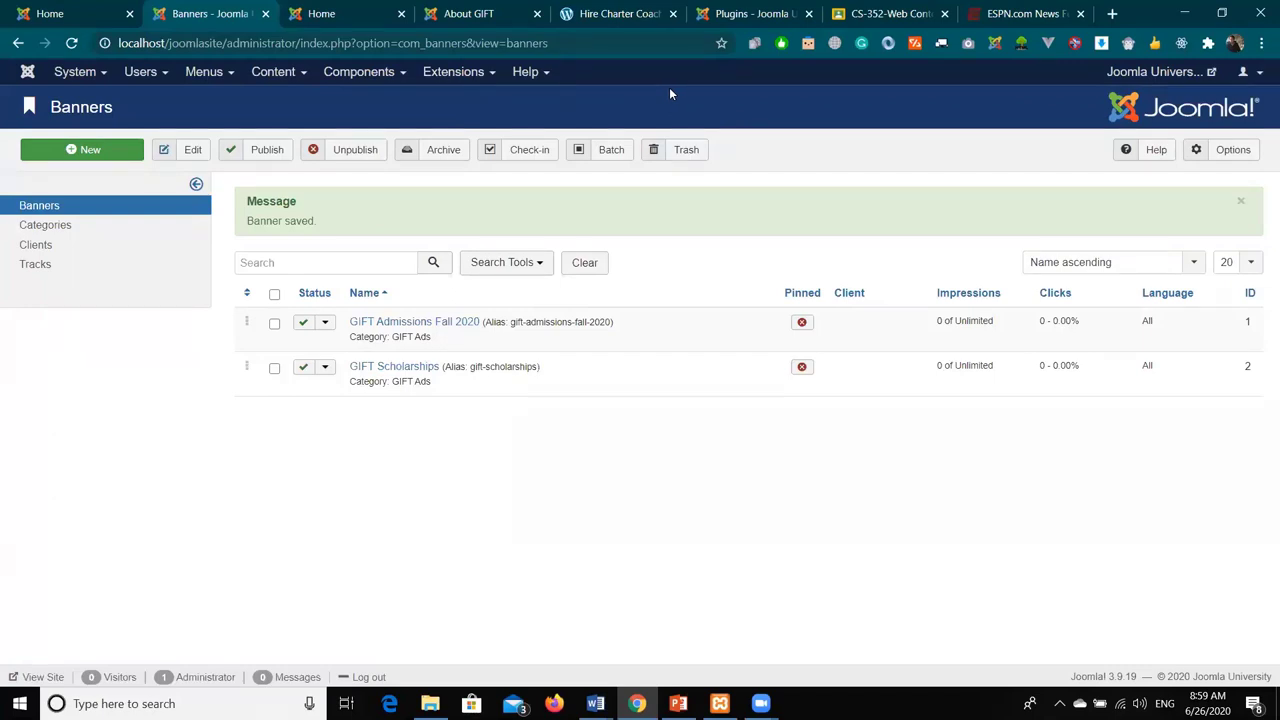
- Publish both GIFT Ads banners, then go to Extensions > Modules
click(274, 294)
click(257, 152)
click(478, 76)
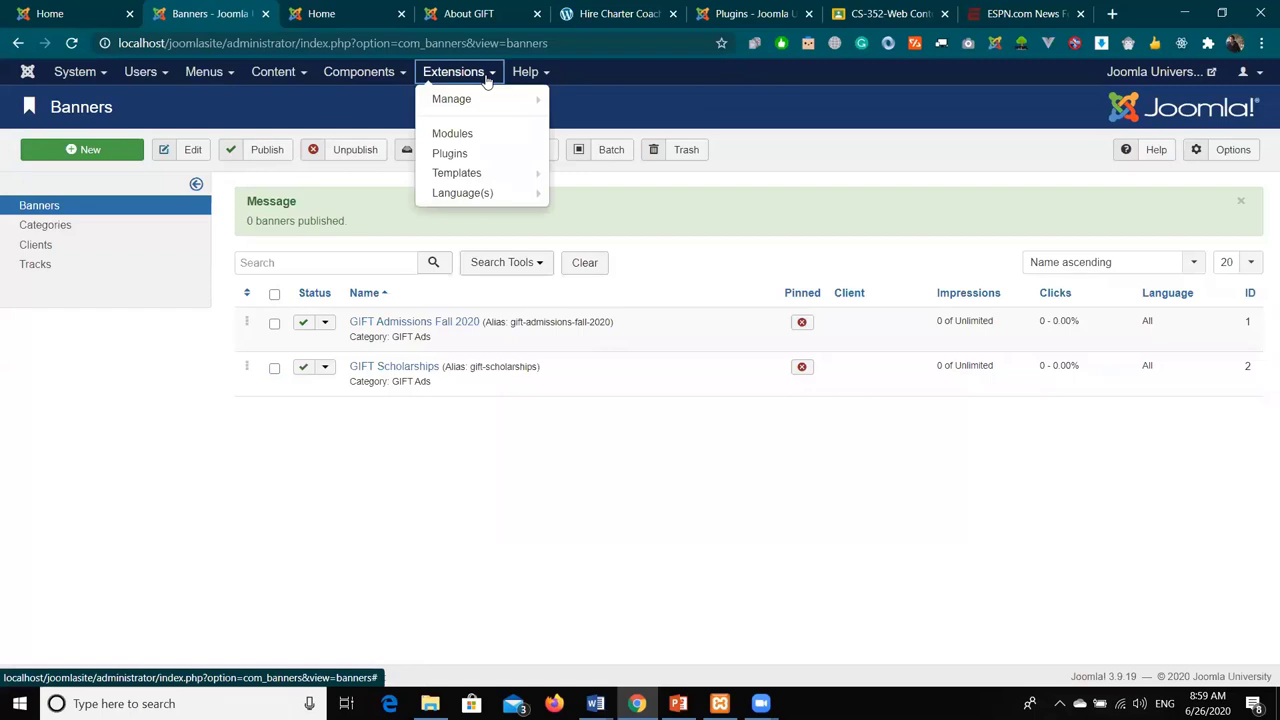
click(486, 133)
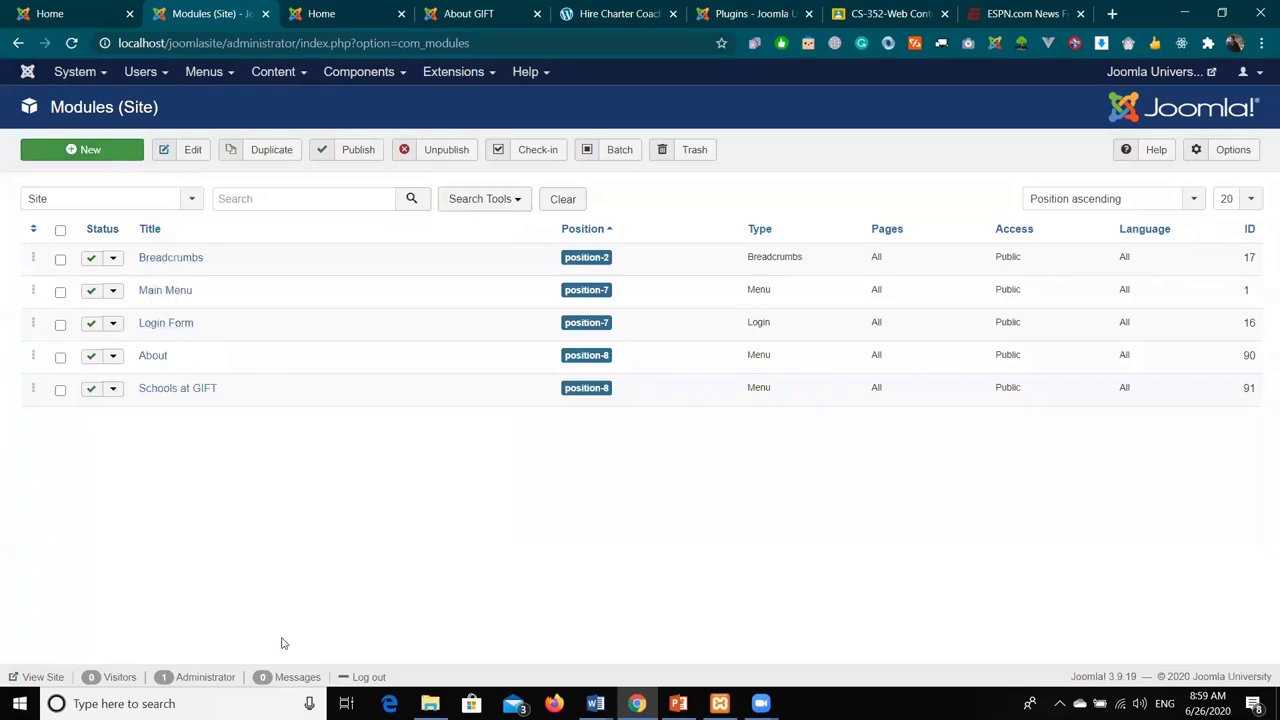
click(395, 8)
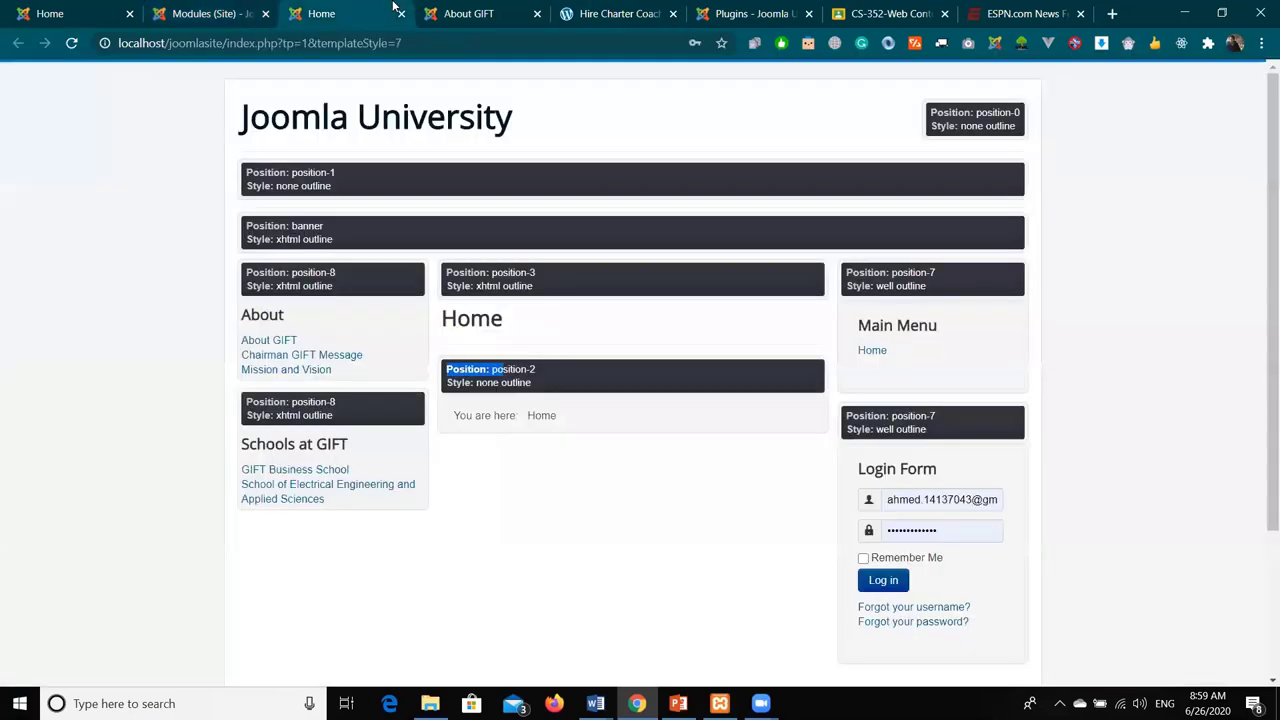
drag(242, 305, 408, 371)
drag(243, 443, 421, 497)
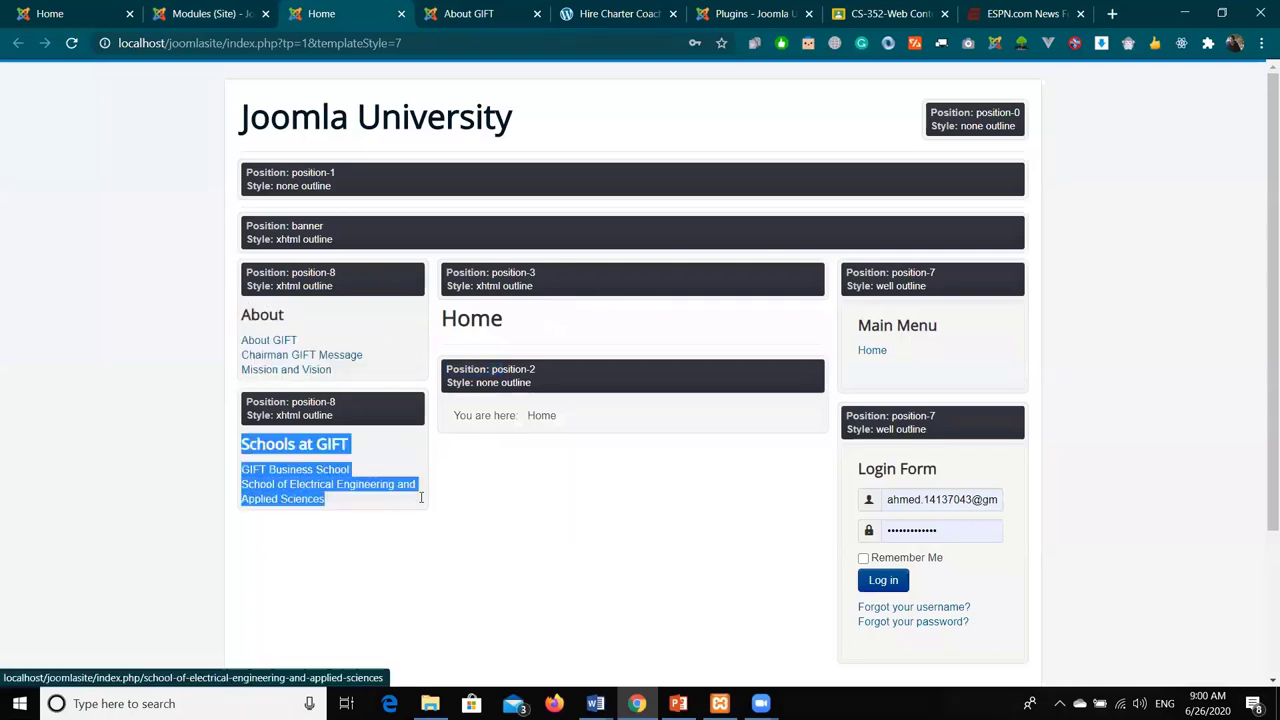
click(452, 6)
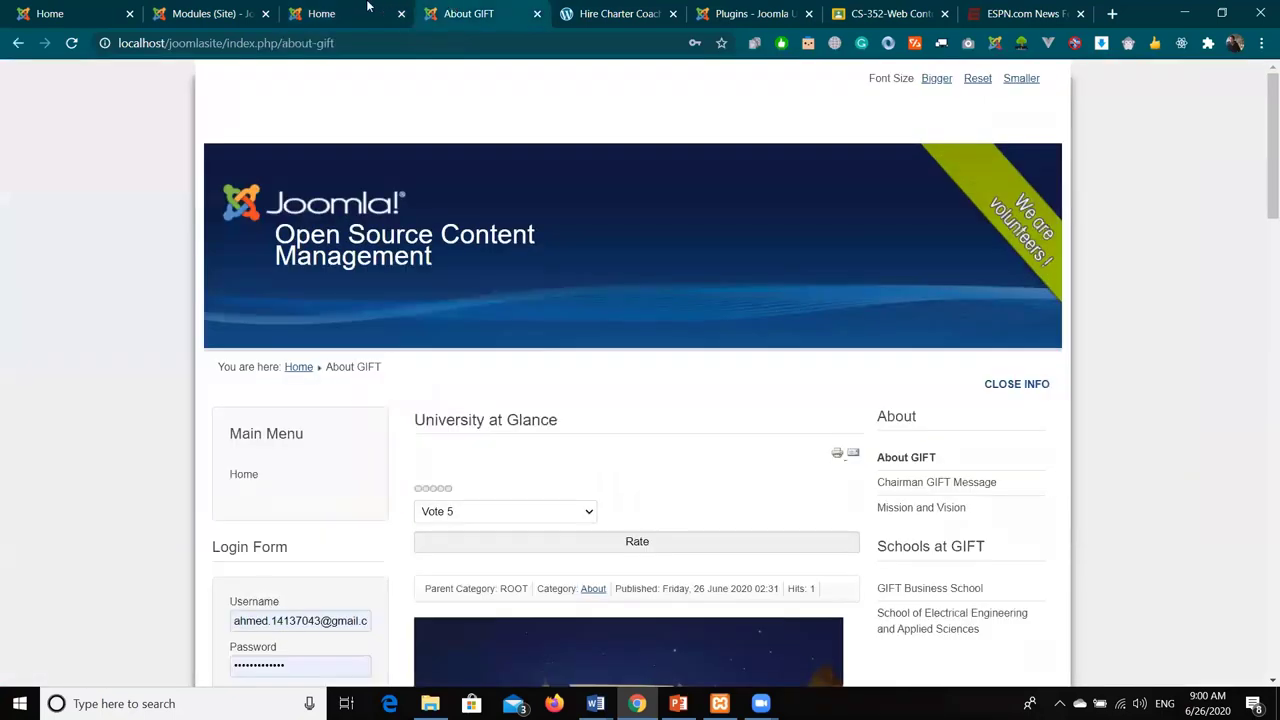
click(370, 7)
click(234, 7)
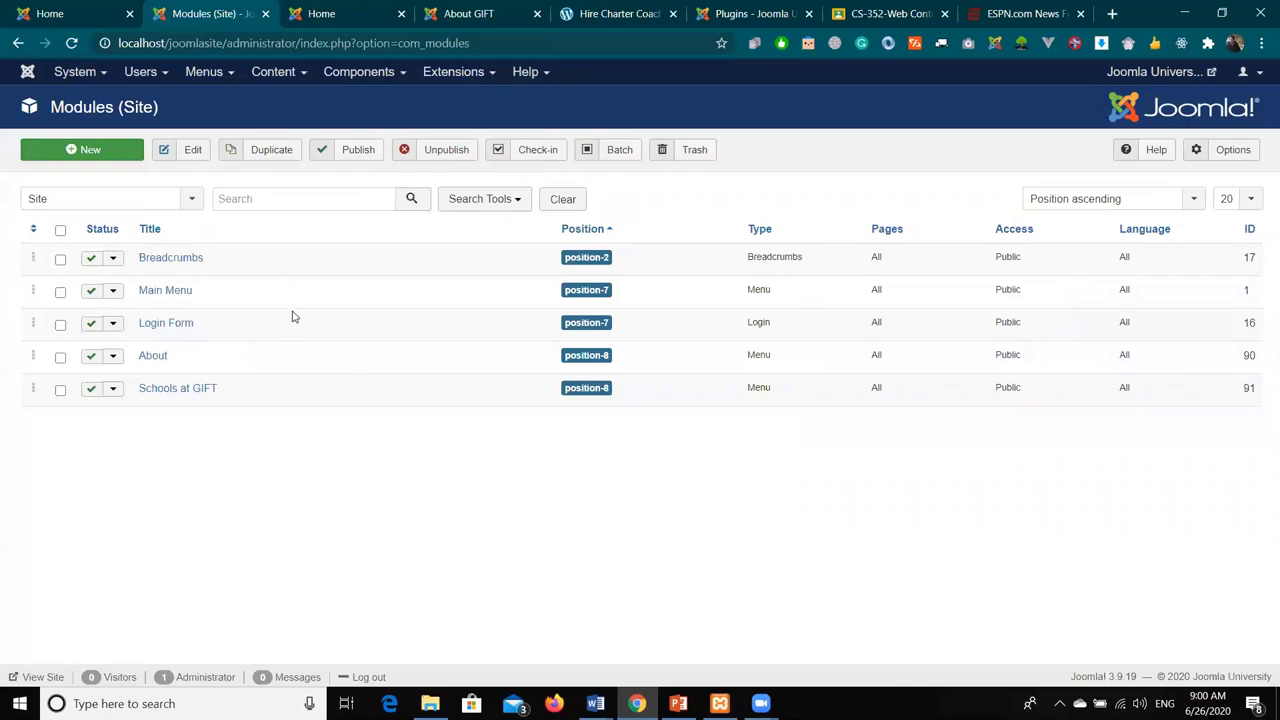
- Create a new module of type Banners
click(58, 155)
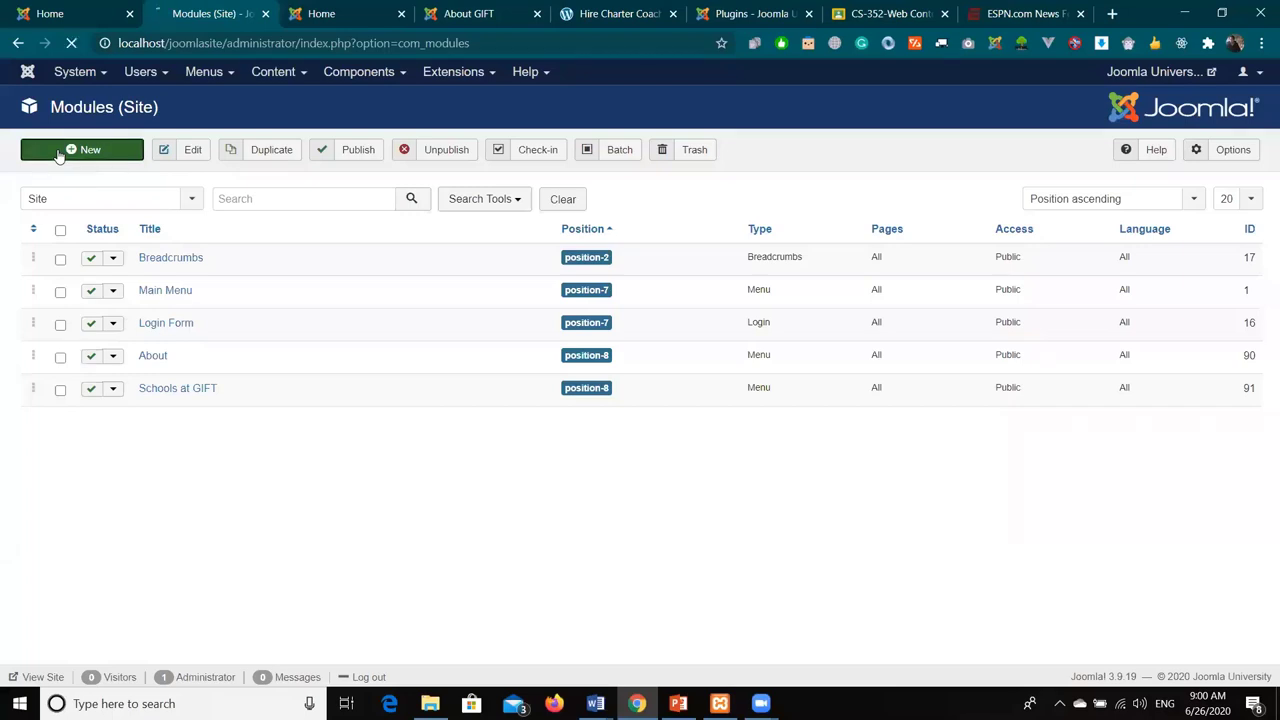
scroll(180, 294, down, 1)
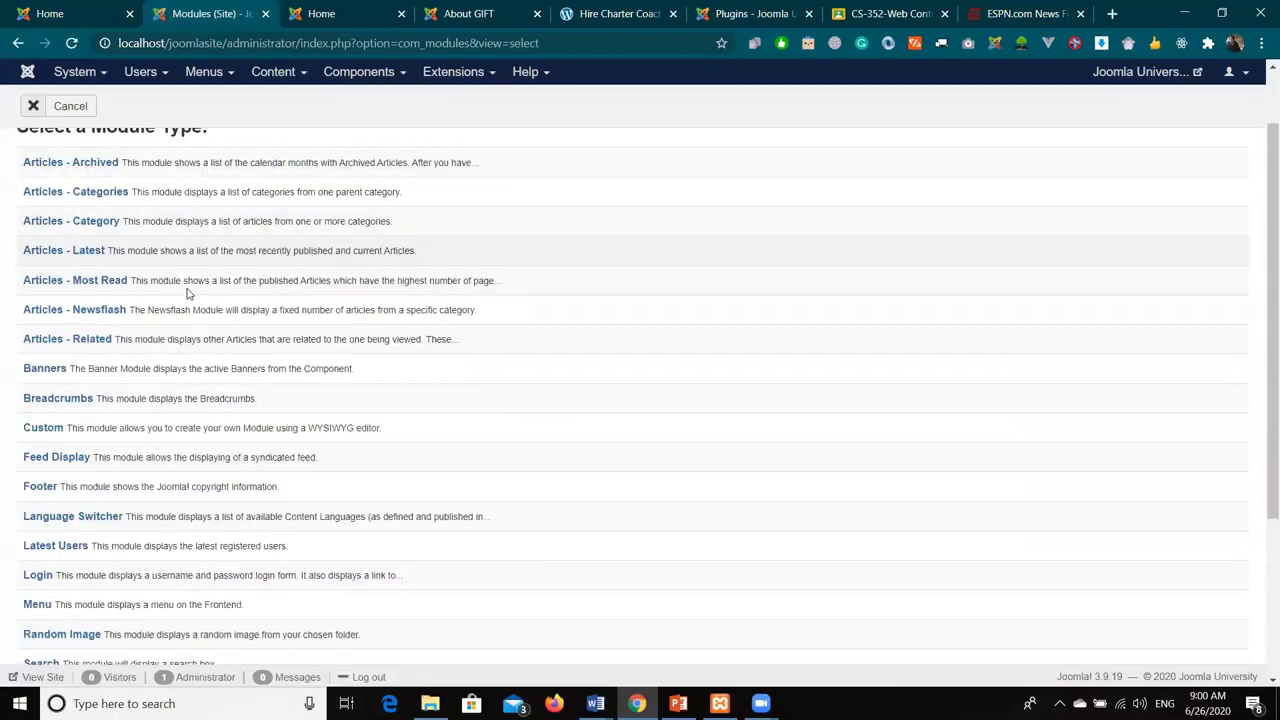
click(42, 366)
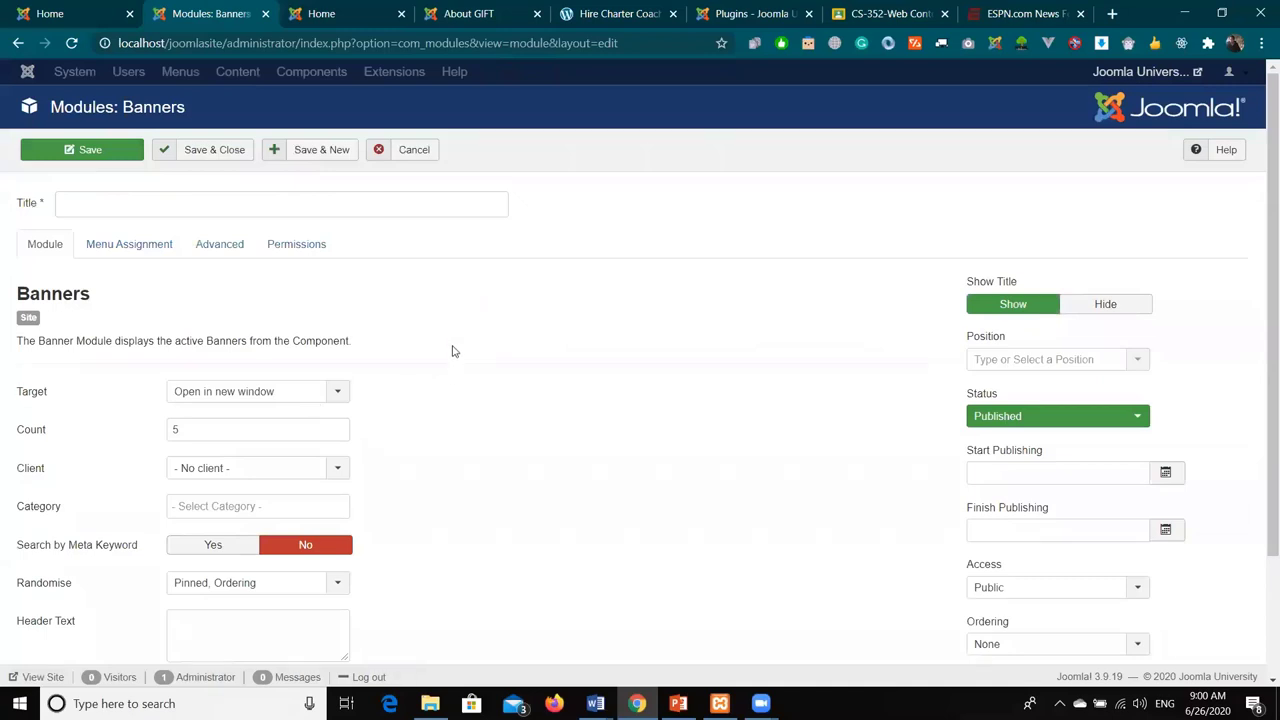
- Title the module 'GIFT Admissions Fall 2020'
click(376, 203)
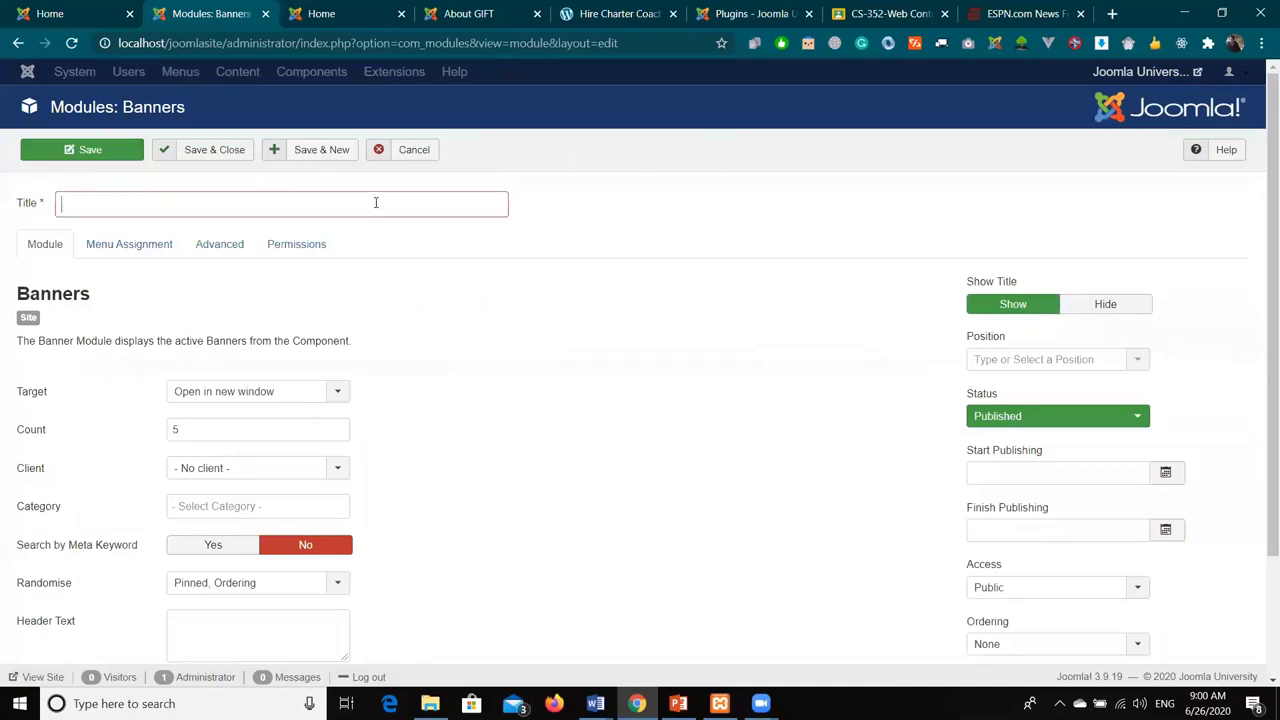
text(GIFT )
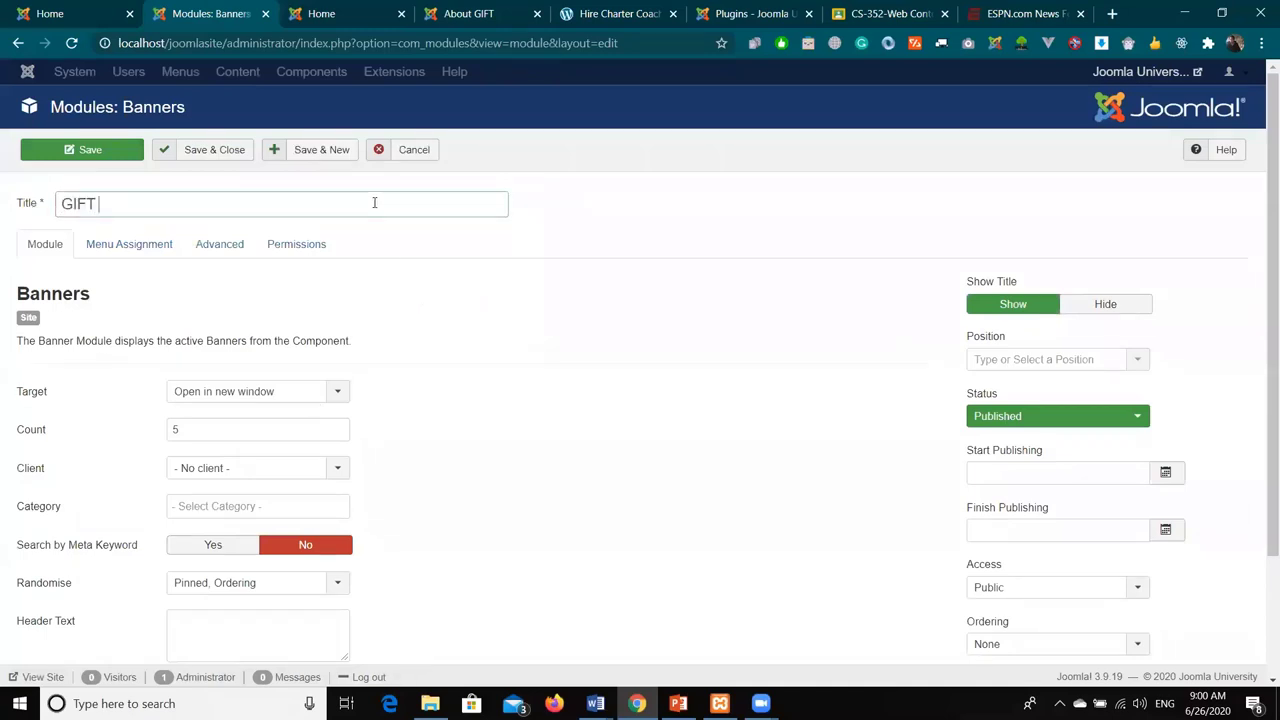
text(Admissions Fall 0)
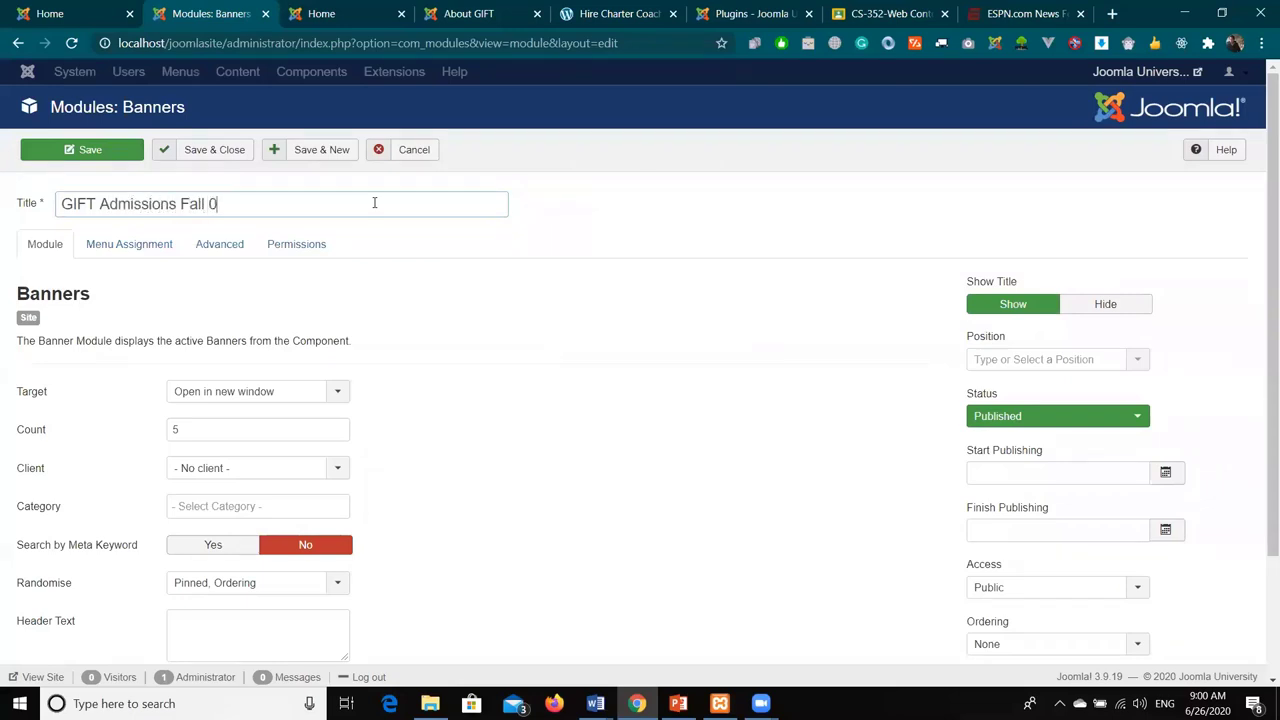
text(2020)
scroll(560, 368, down, 2)
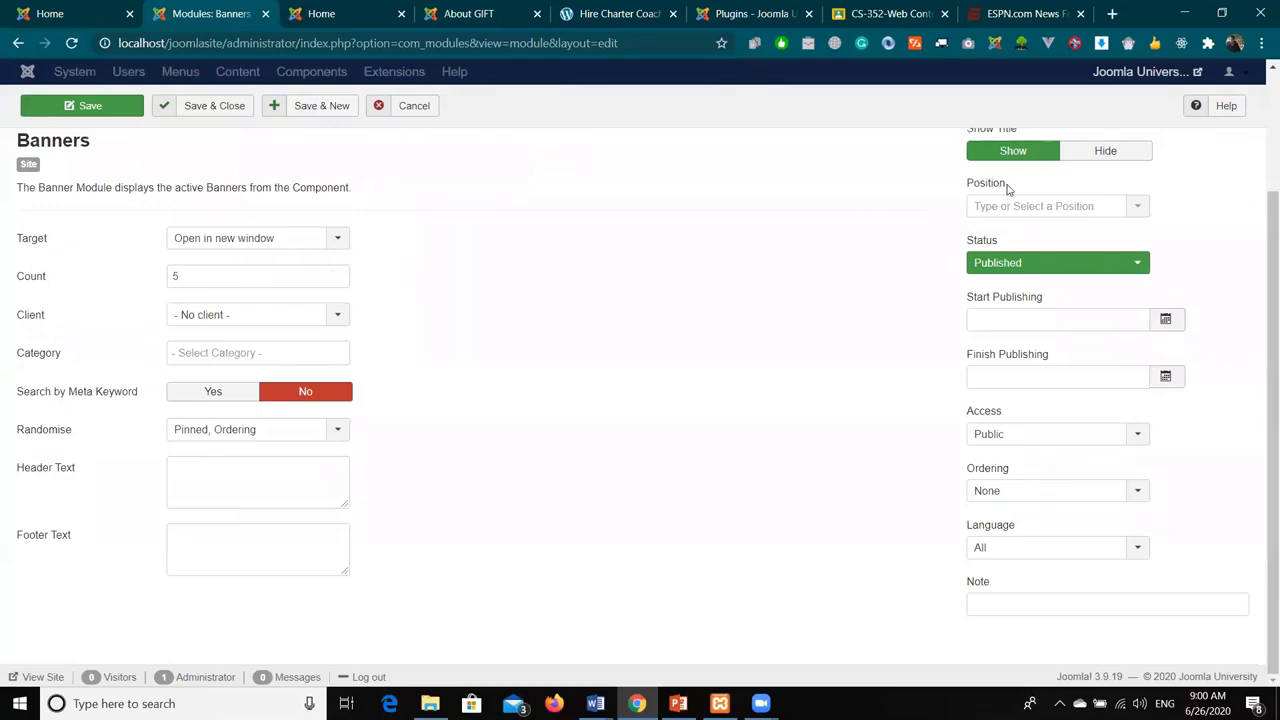
scroll(991, 263, up, 1)
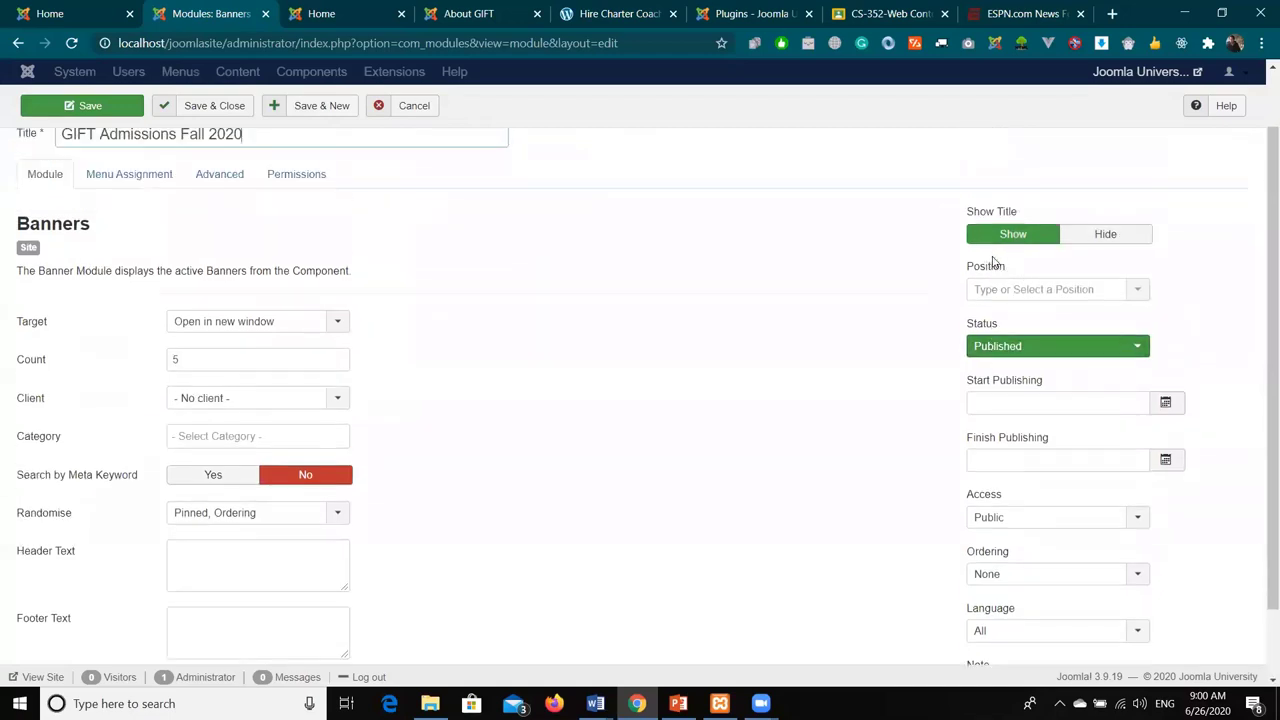
click(1035, 290)
scroll(1037, 340, down, 3)
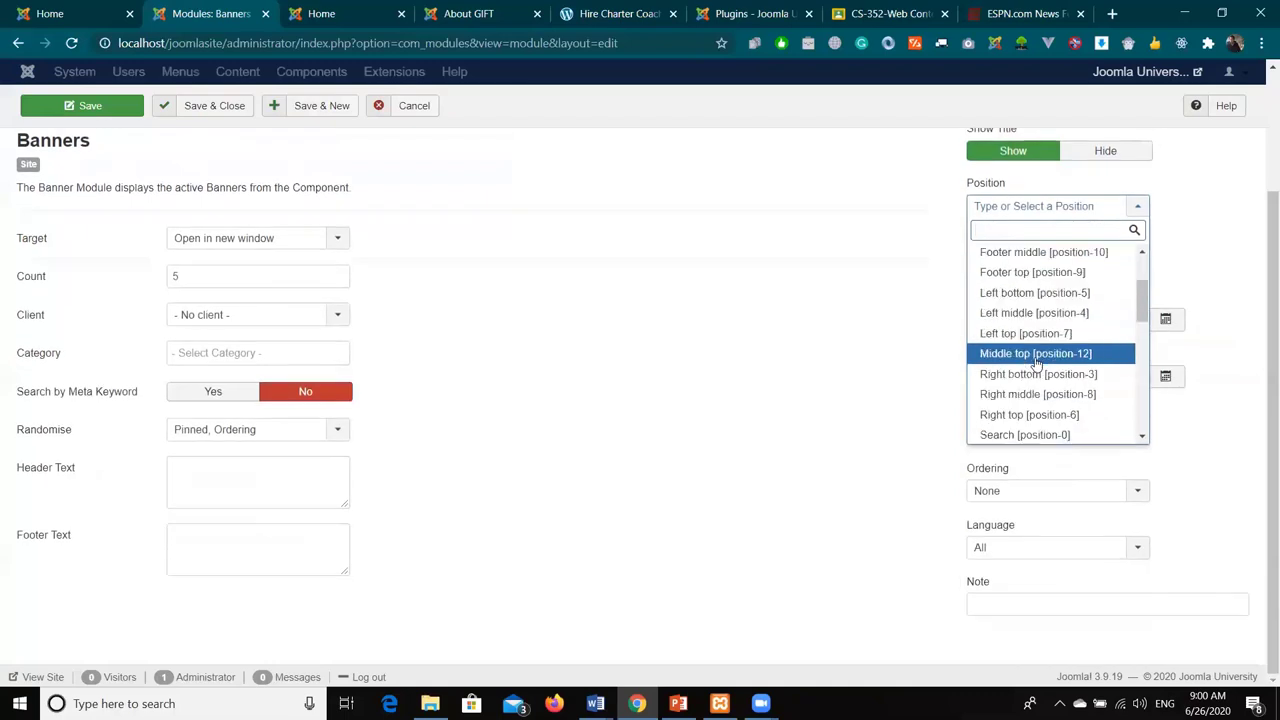
- Choose Banner [banner] under Protostar as the module position
scroll(1037, 360, up, 2)
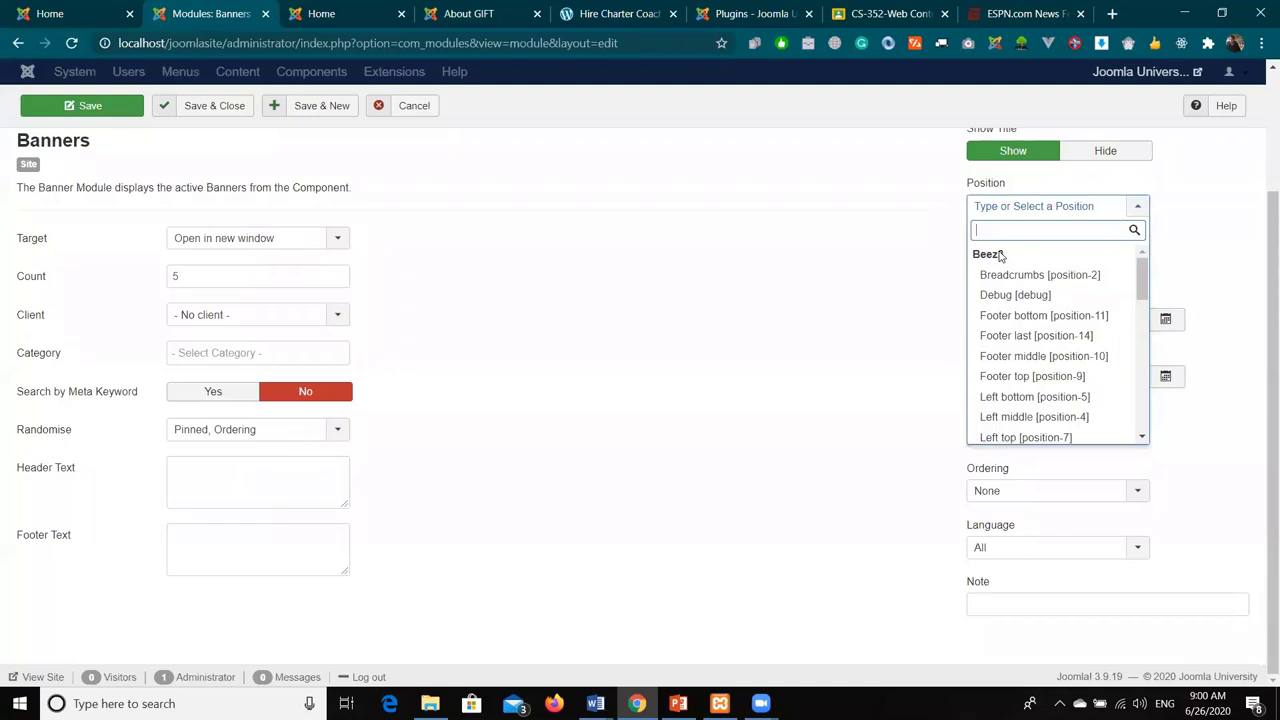
scroll(1000, 258, down, 2)
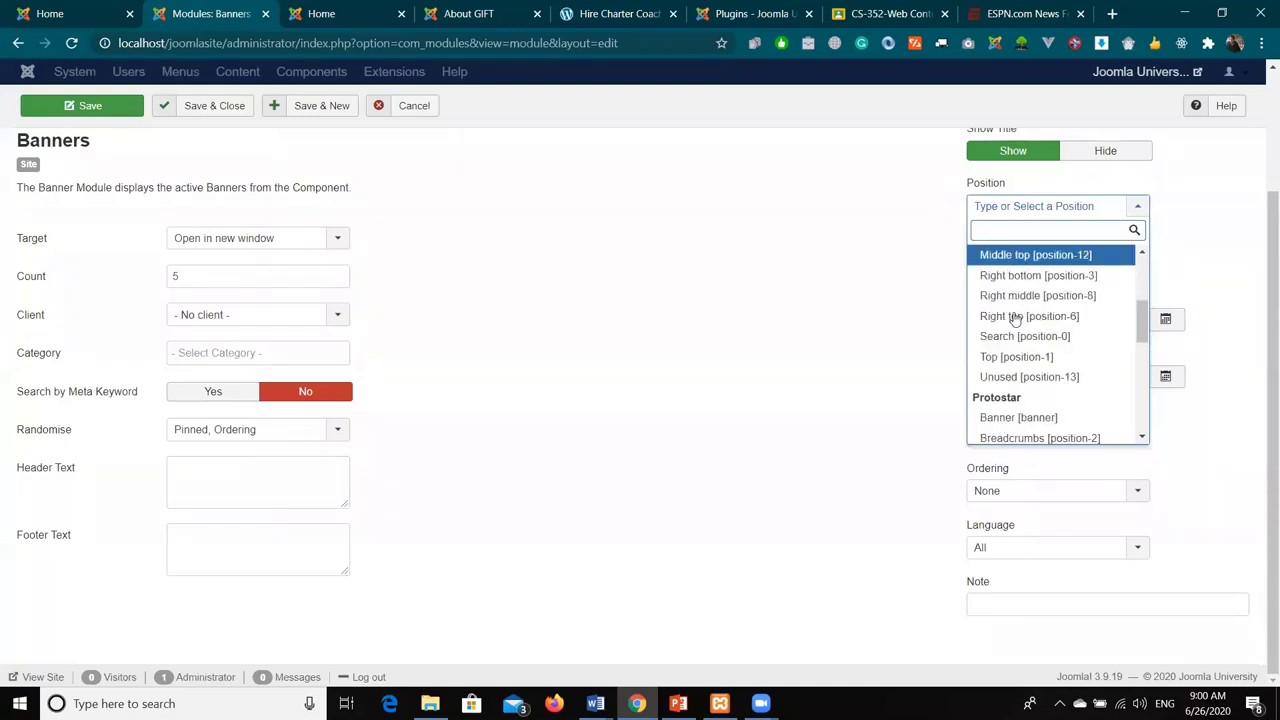
scroll(1030, 285, down, 1)
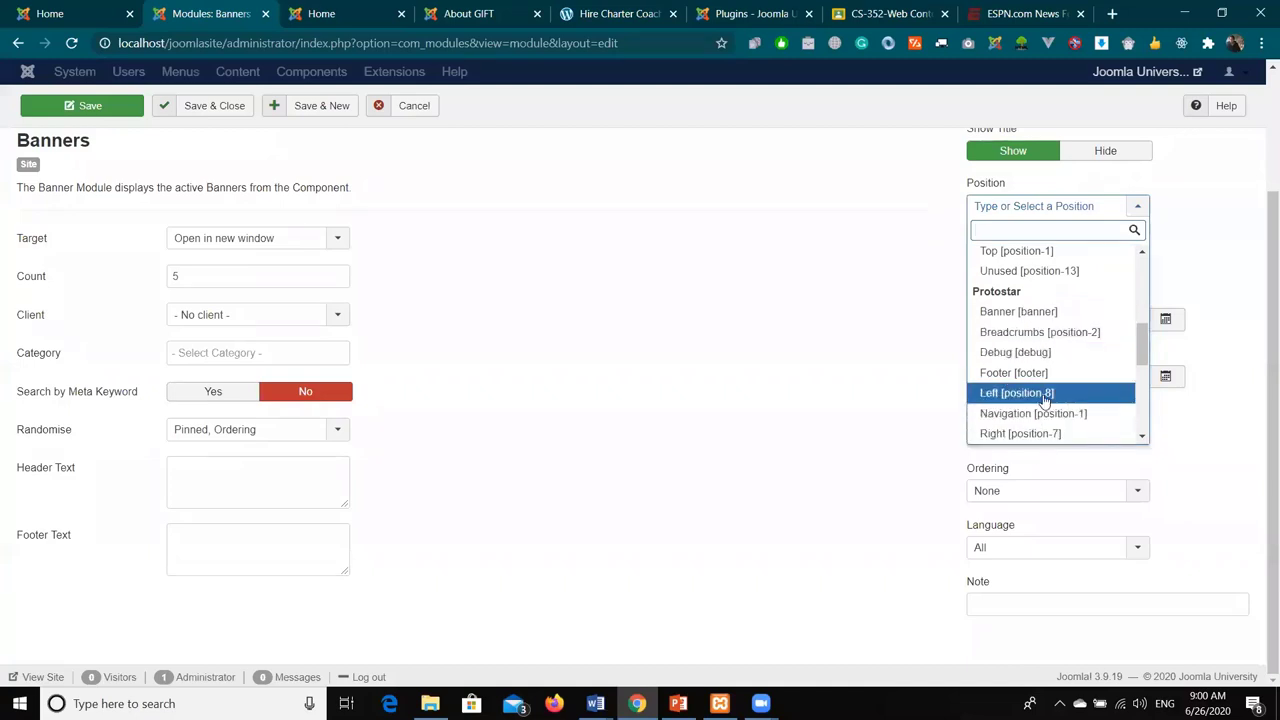
click(1029, 311)
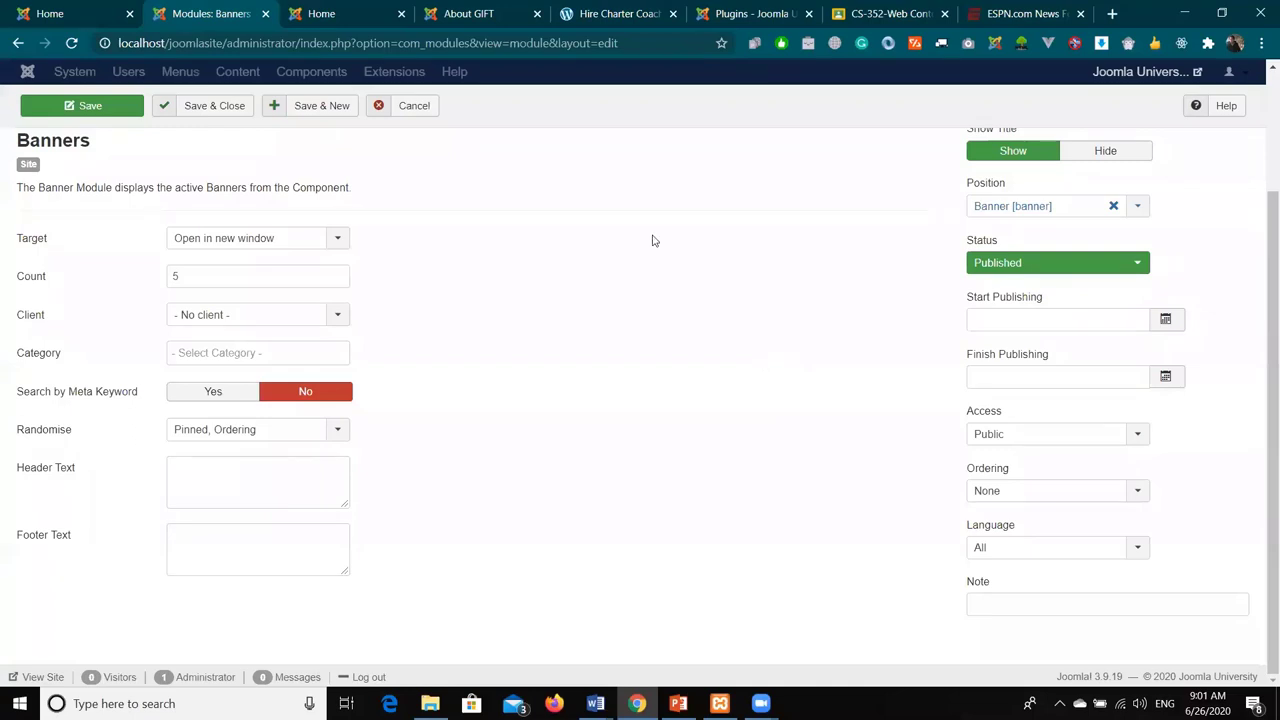
click(628, 31)
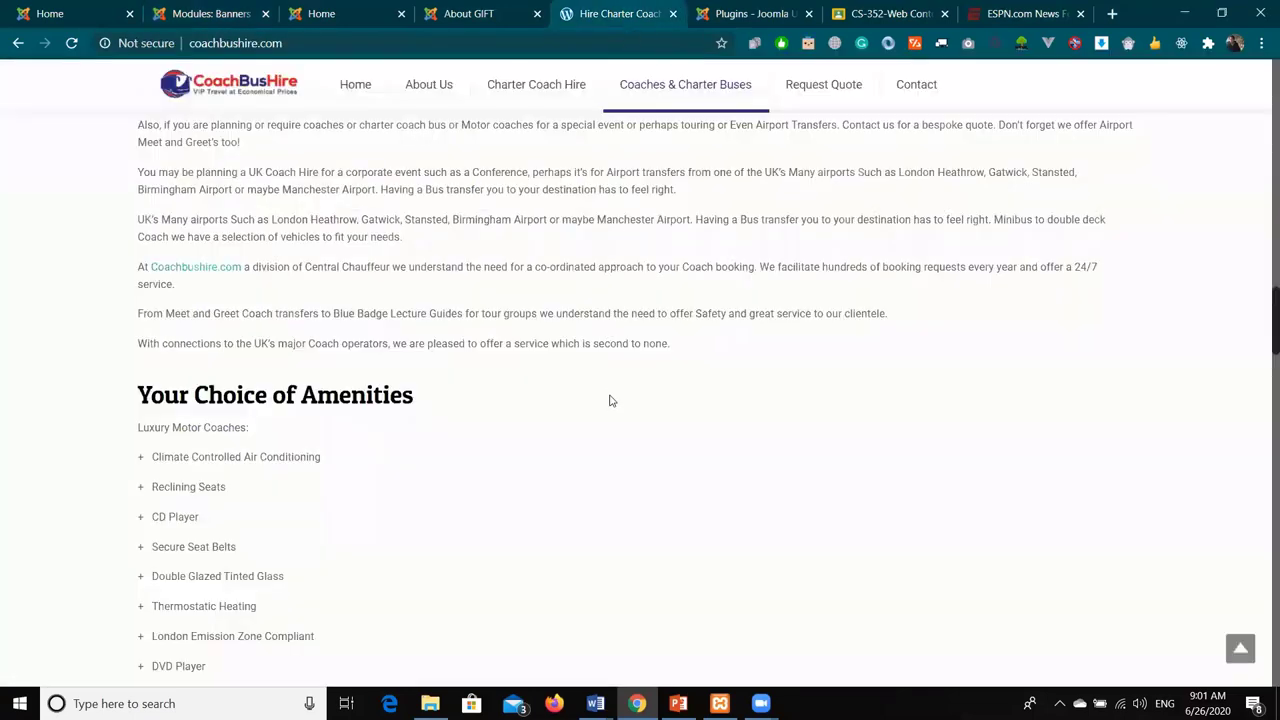
key(End)
scroll(612, 400, up, 12)
scroll(612, 400, up, 15)
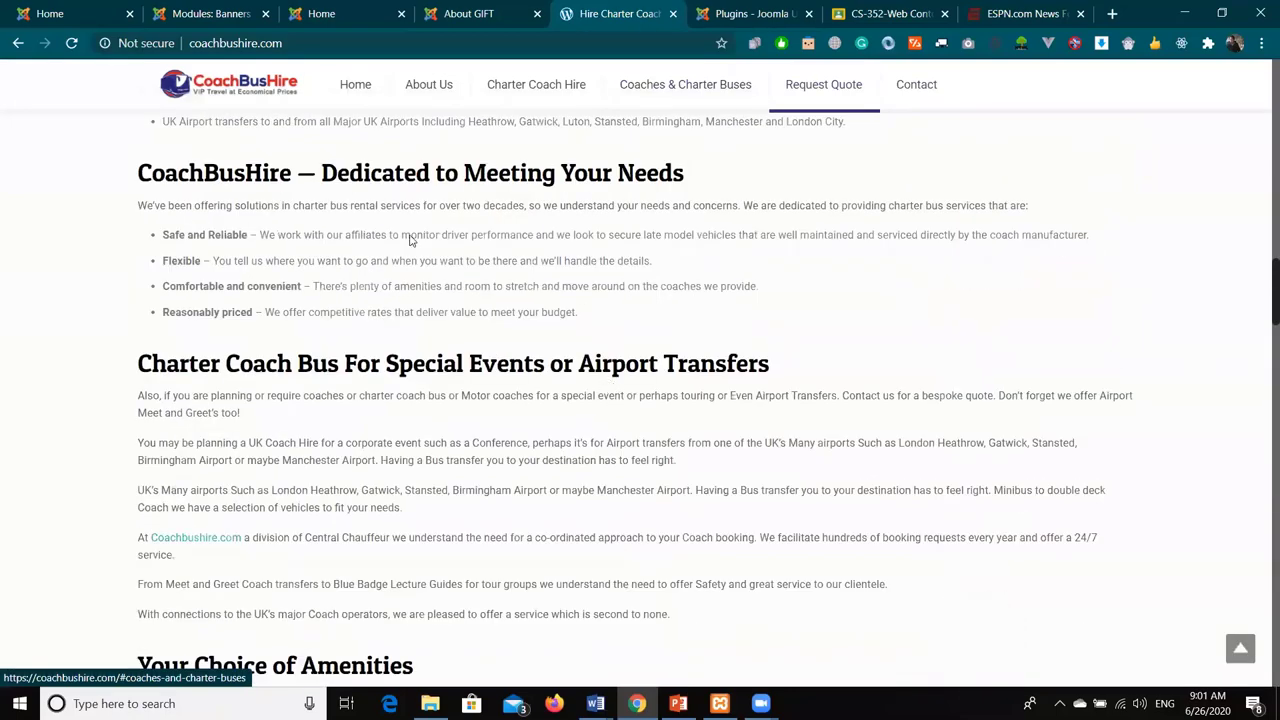
key(Home)
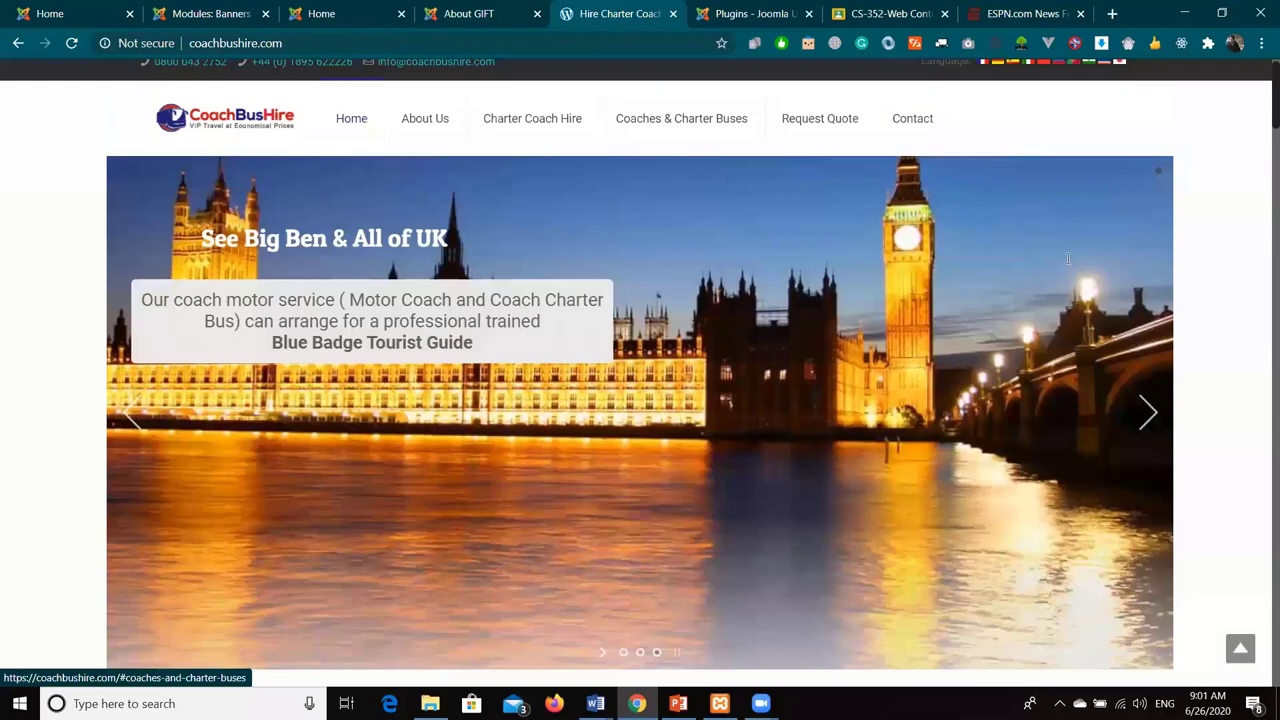
click(1143, 437)
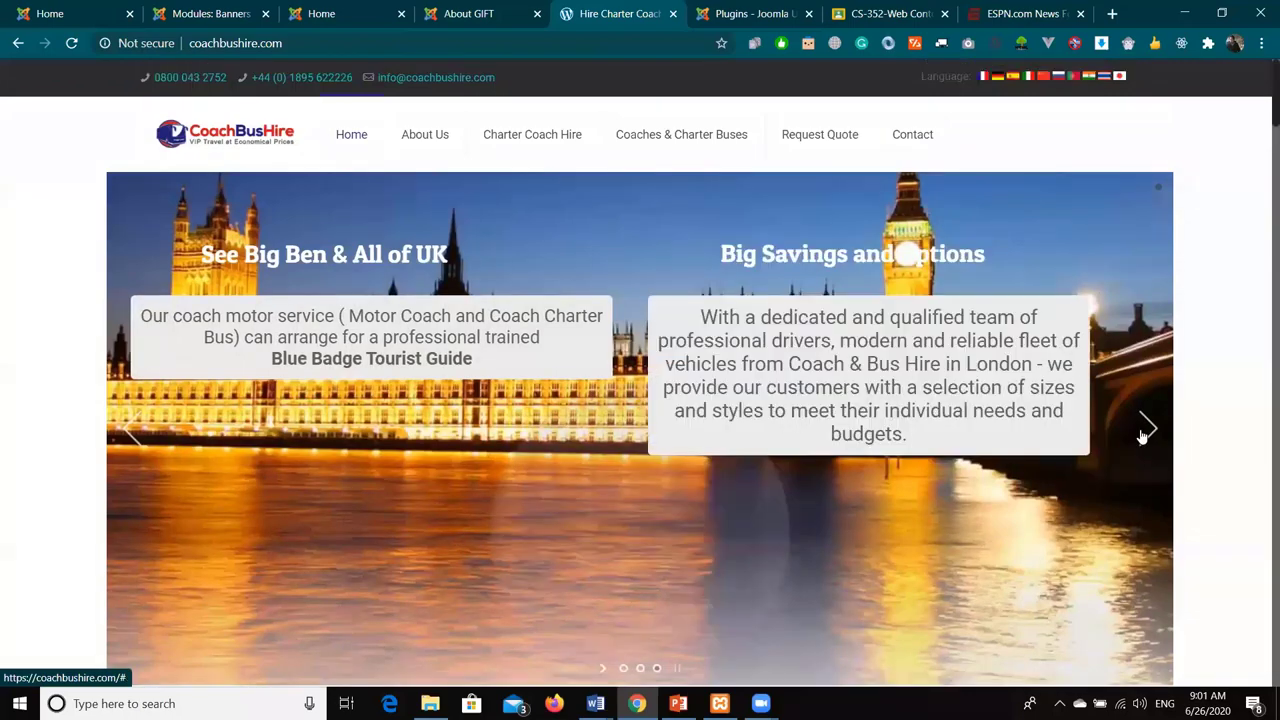
click(1143, 437)
click(1143, 432)
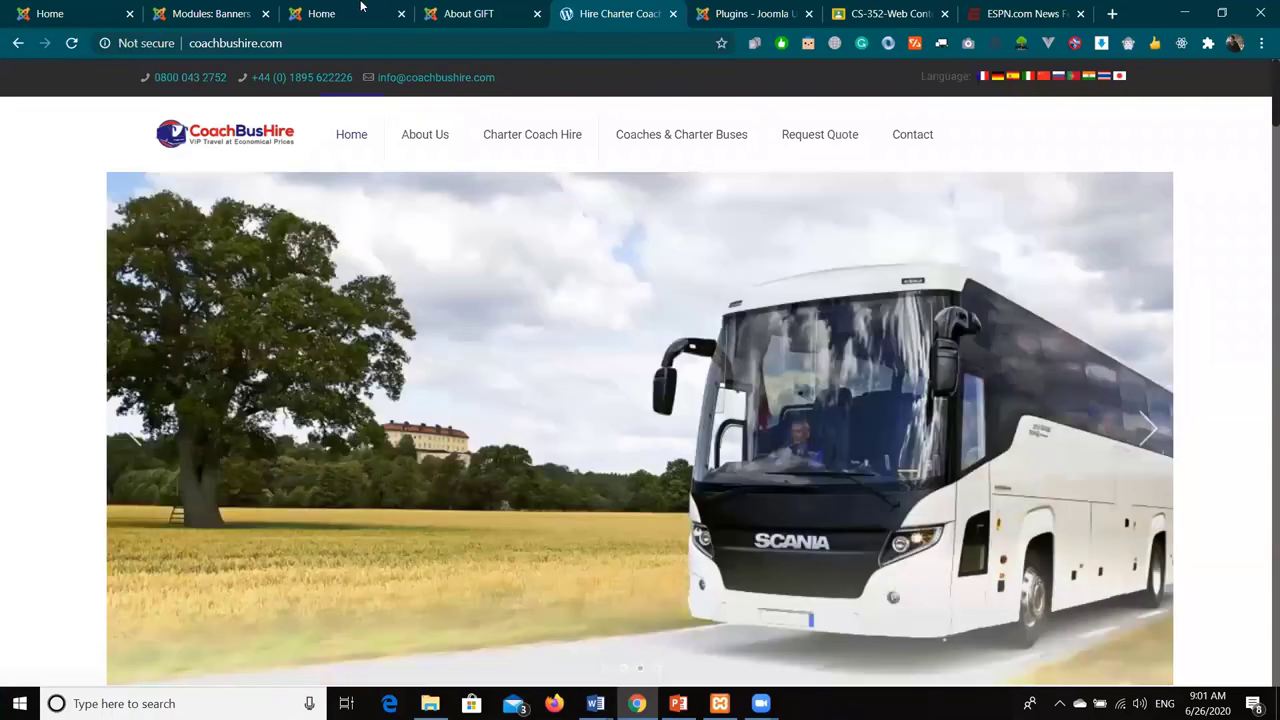
click(362, 10)
click(455, 10)
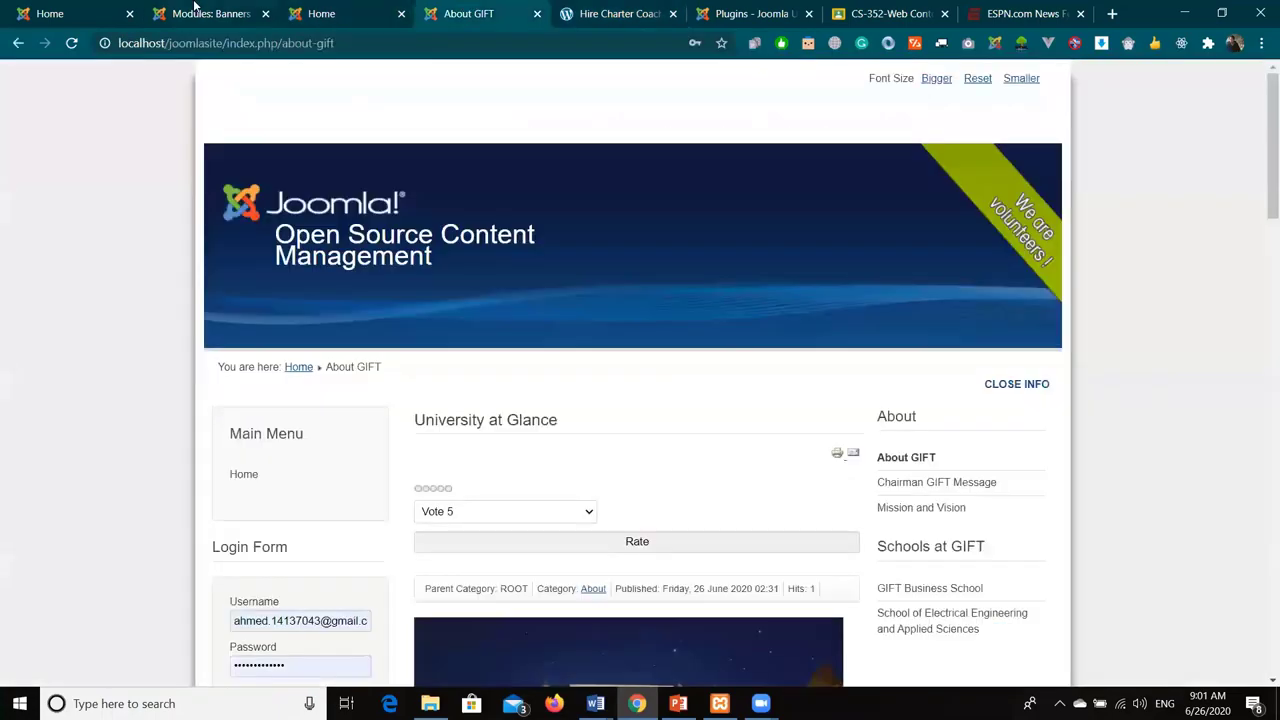
click(197, 10)
scroll(876, 360, up, 2)
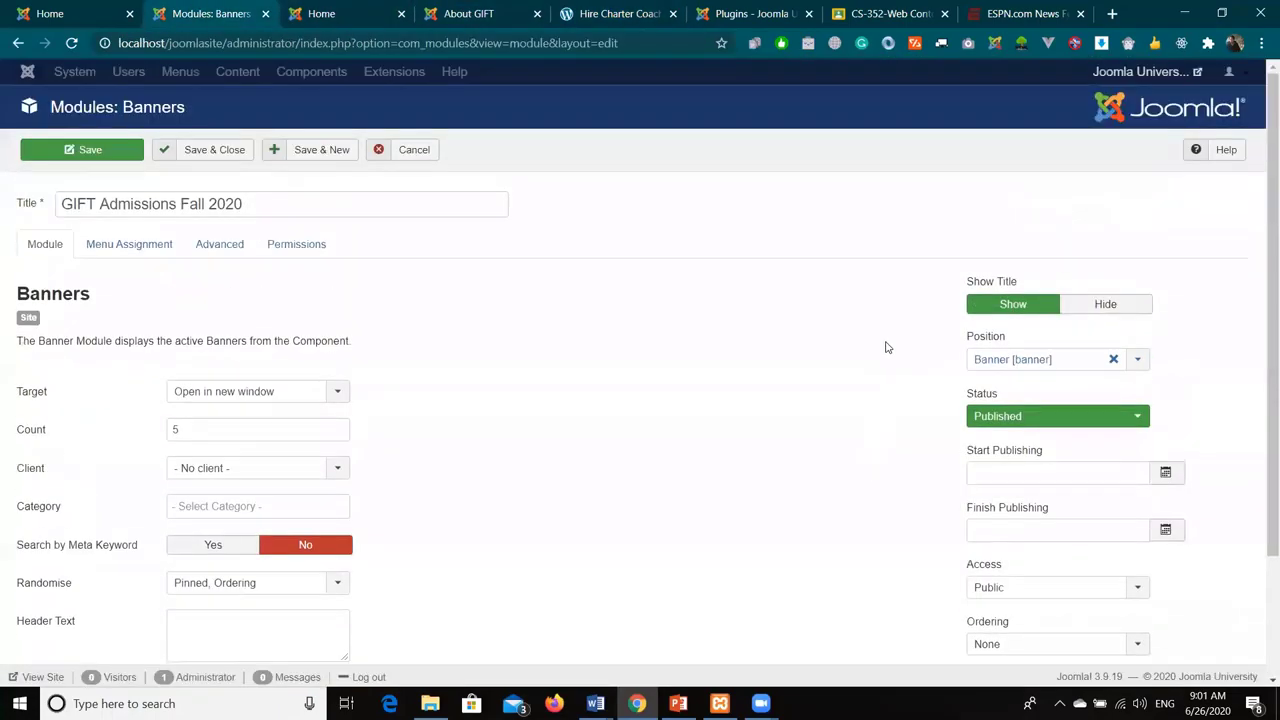
- Save and close the module, then confirm both banners appear on the front page
click(214, 150)
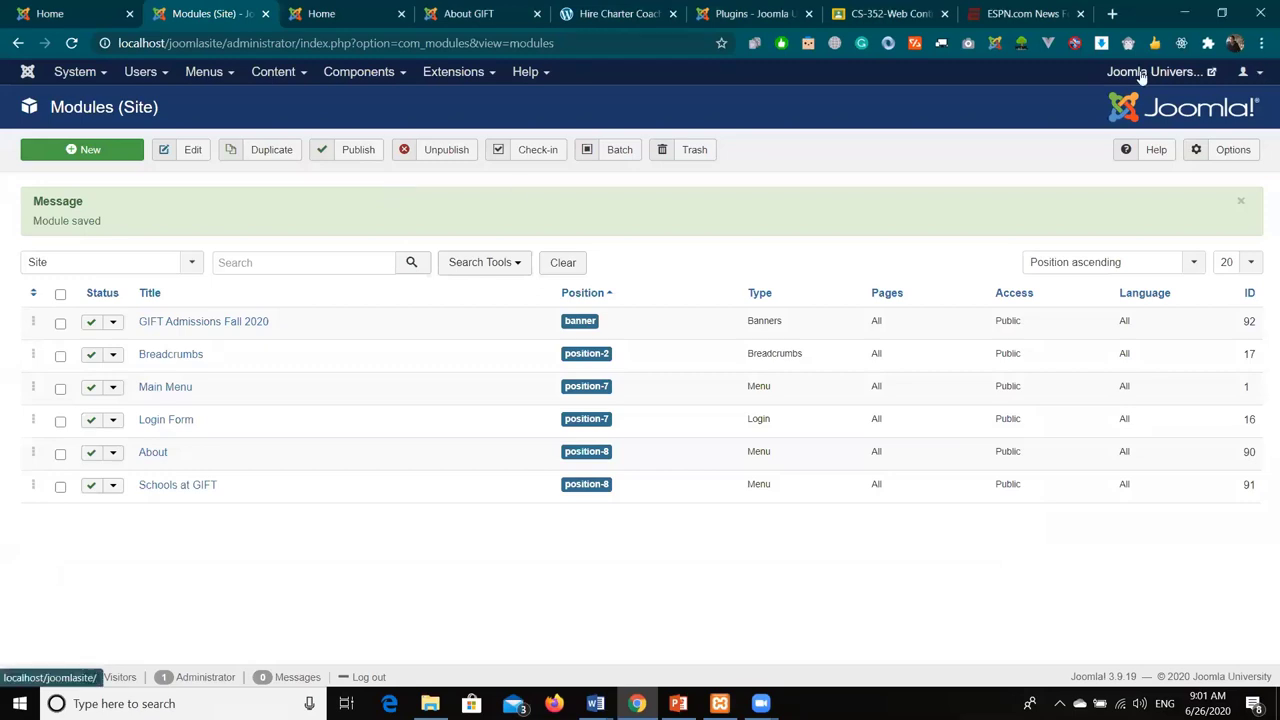
click(42, 677)
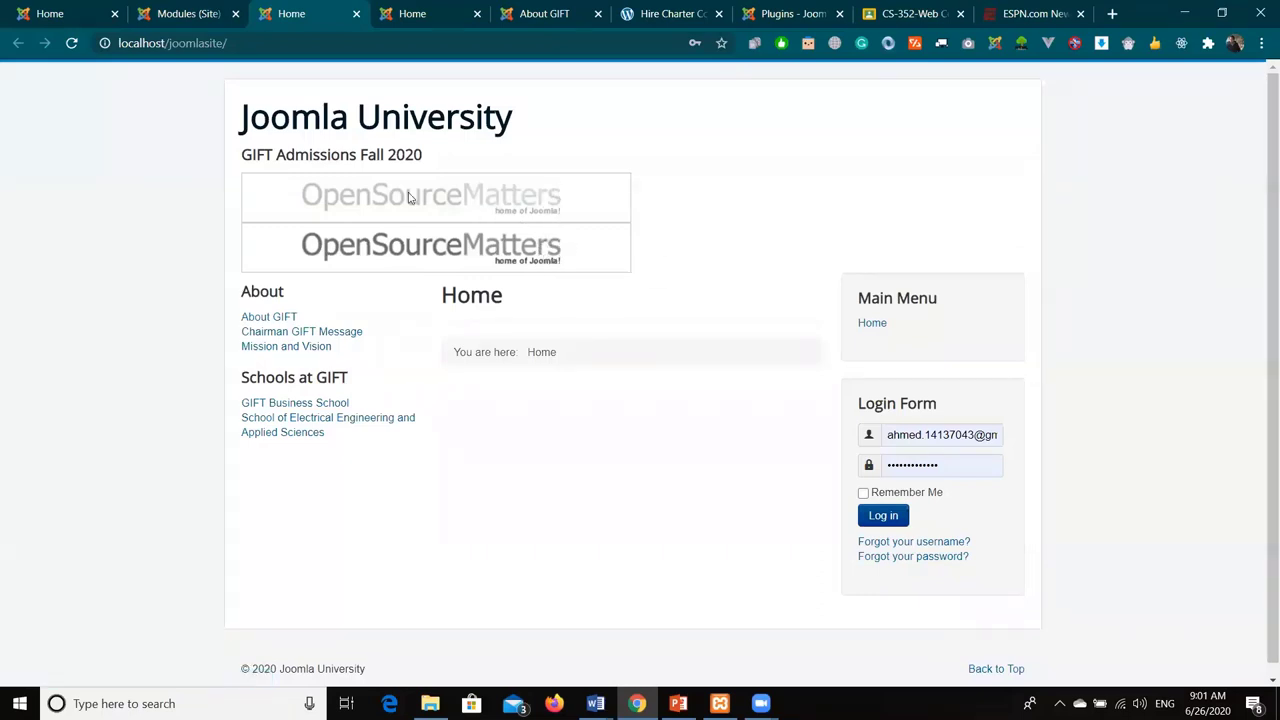
click(185, 14)
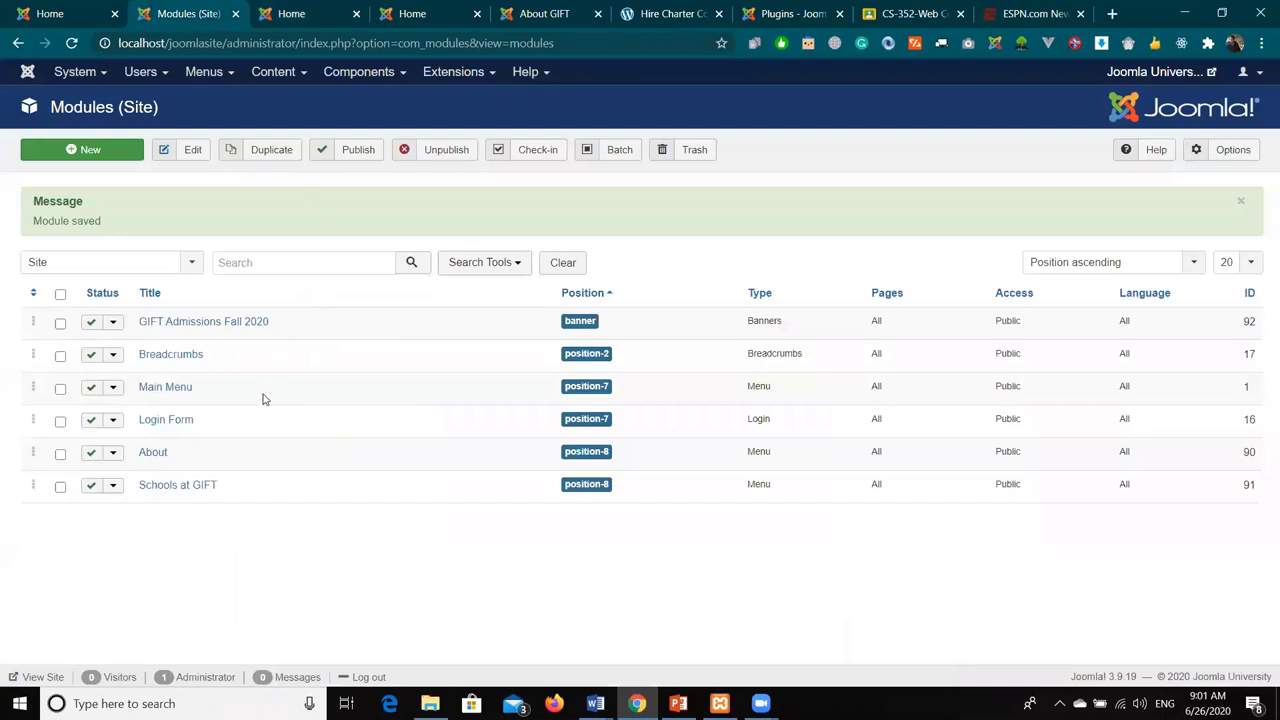
click(293, 10)
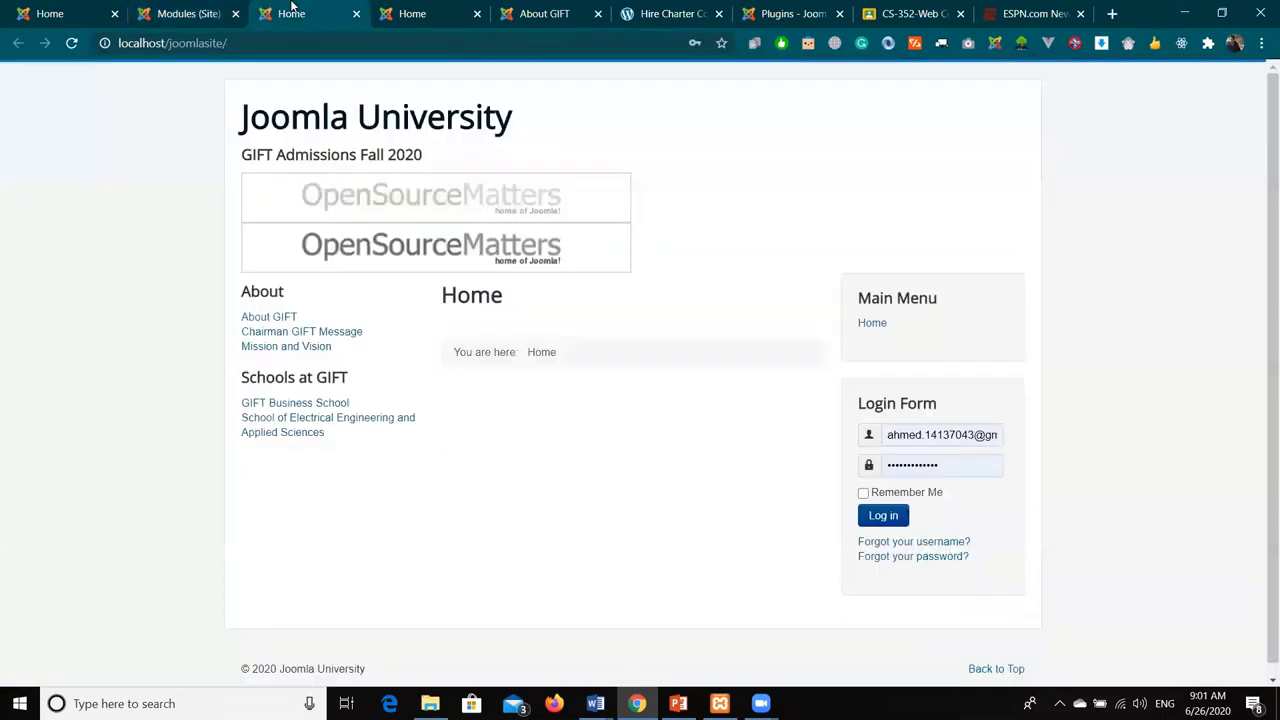
click(180, 14)
click(380, 80)
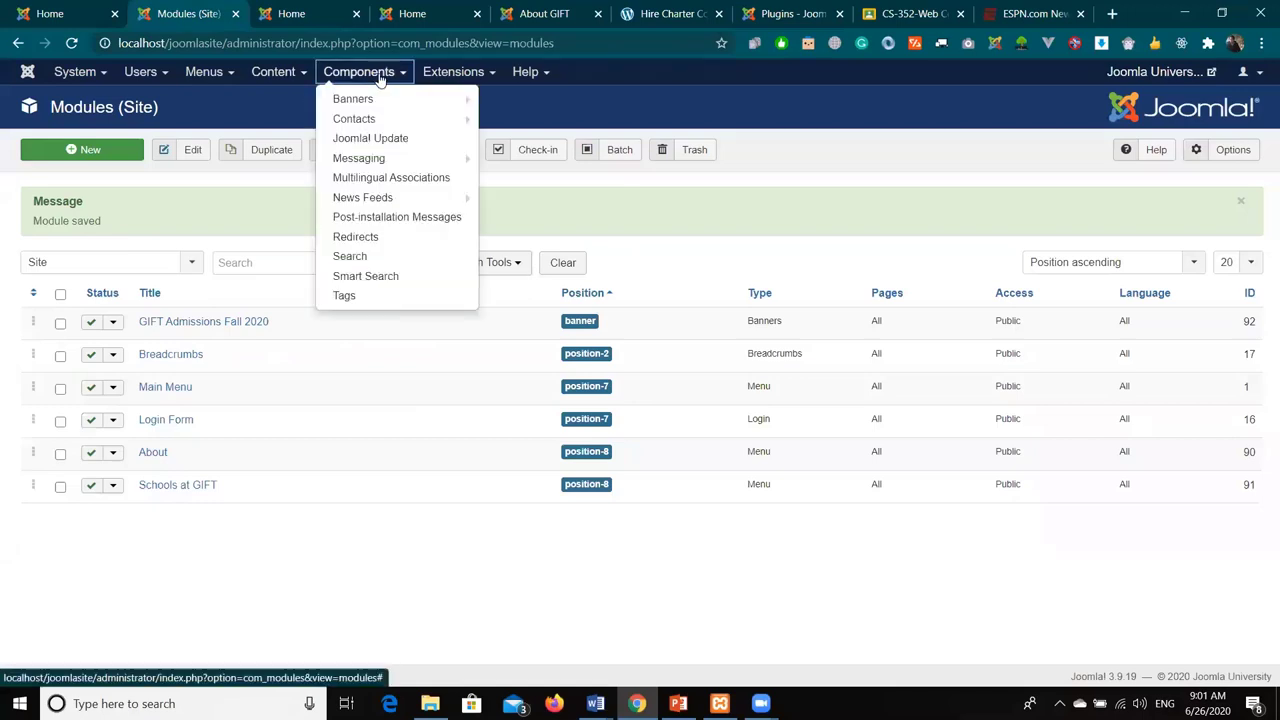
- Swap the GIFT Scholarships banner image to shop-ad.jpg and save
click(368, 96)
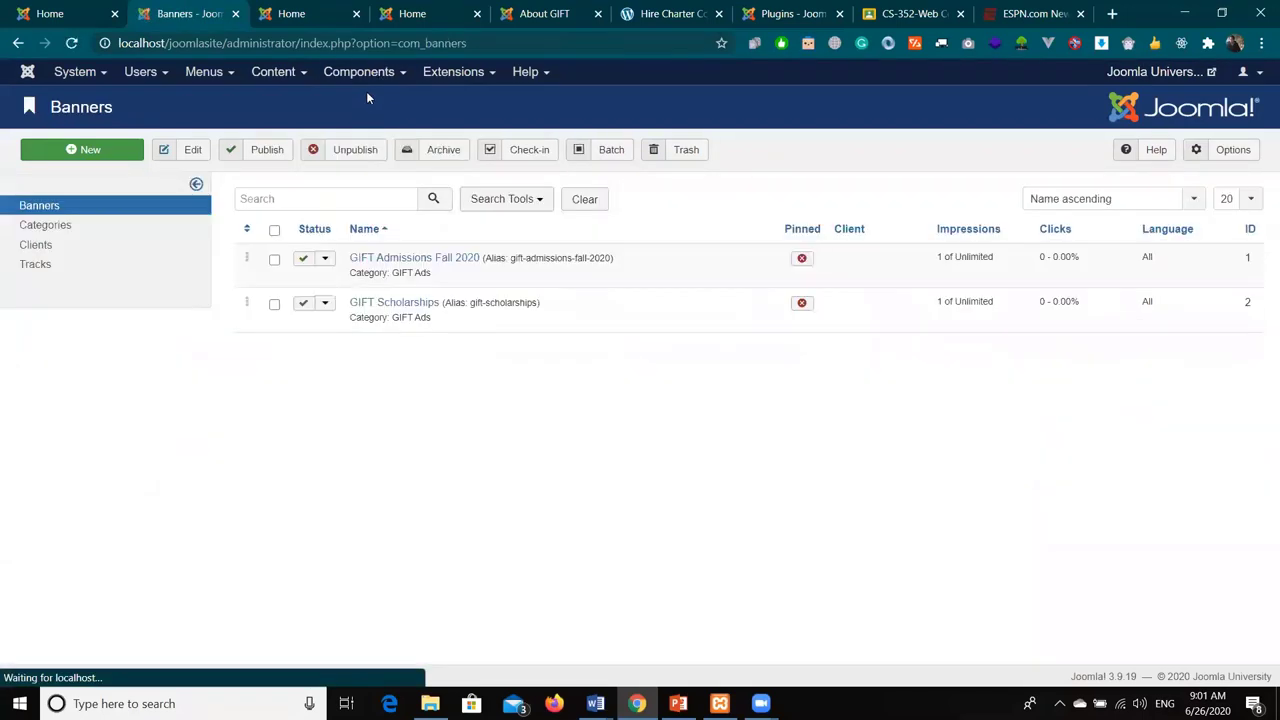
click(418, 306)
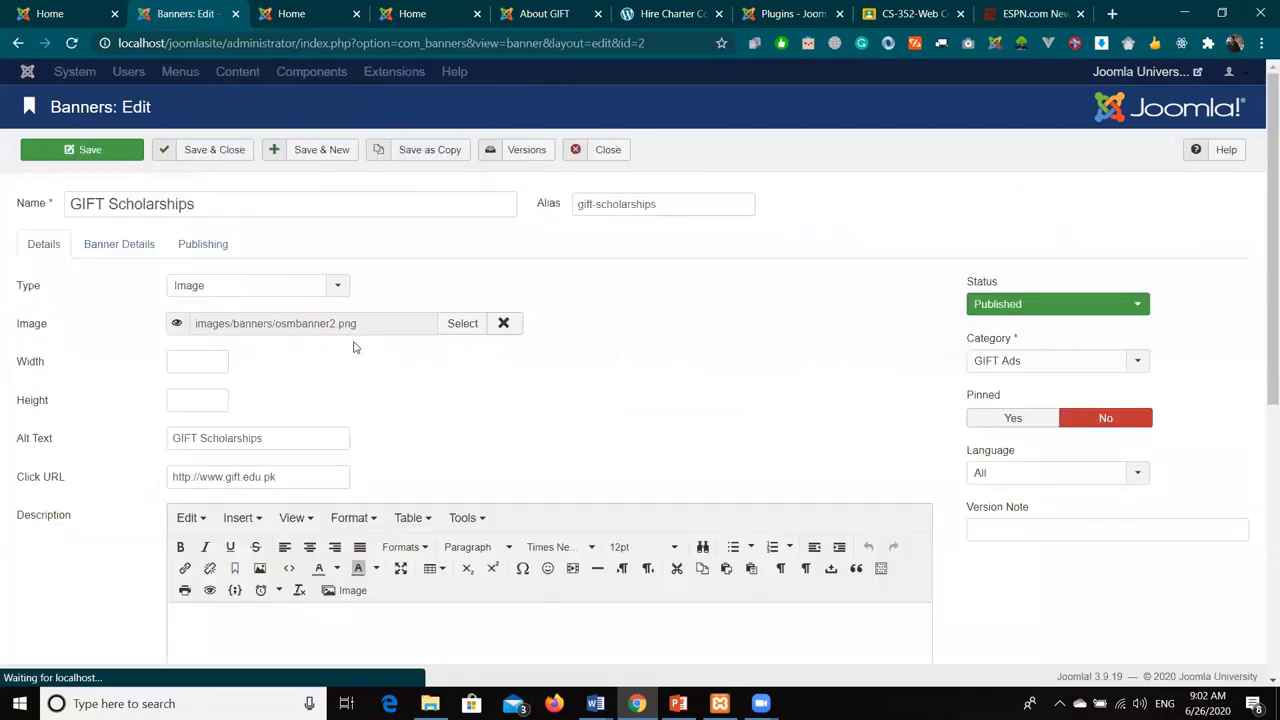
click(461, 324)
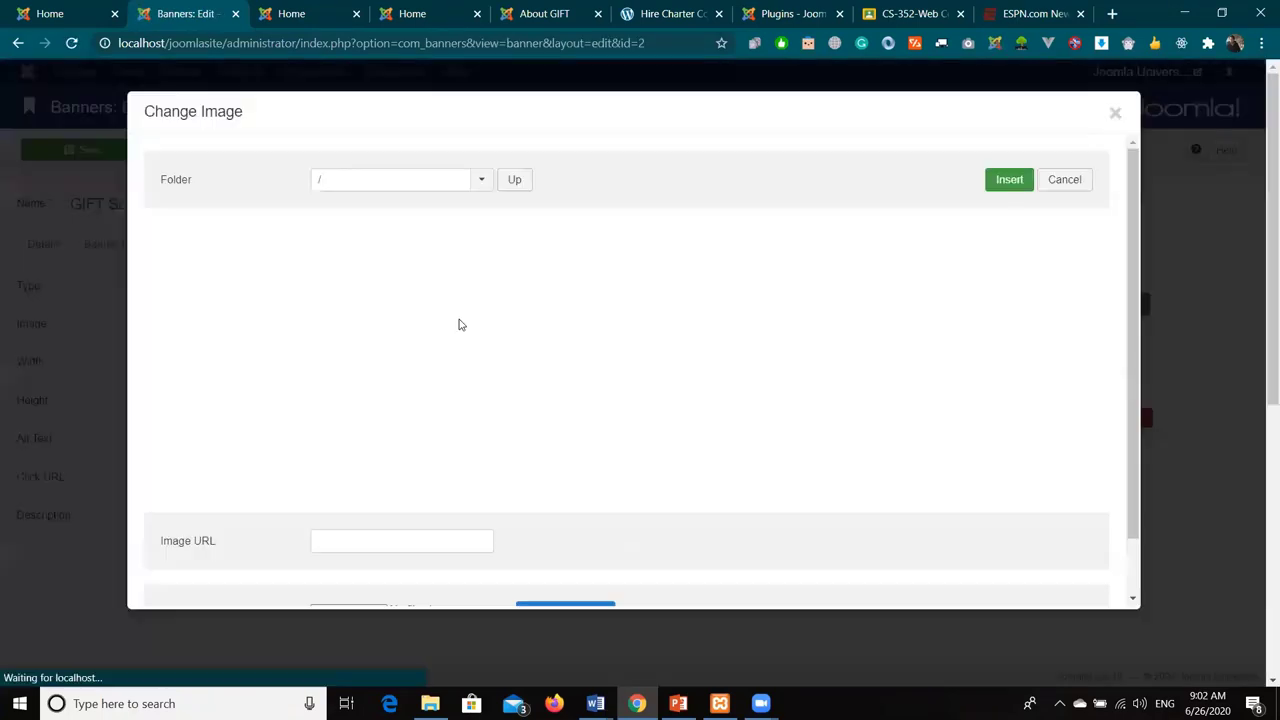
click(480, 240)
click(1012, 182)
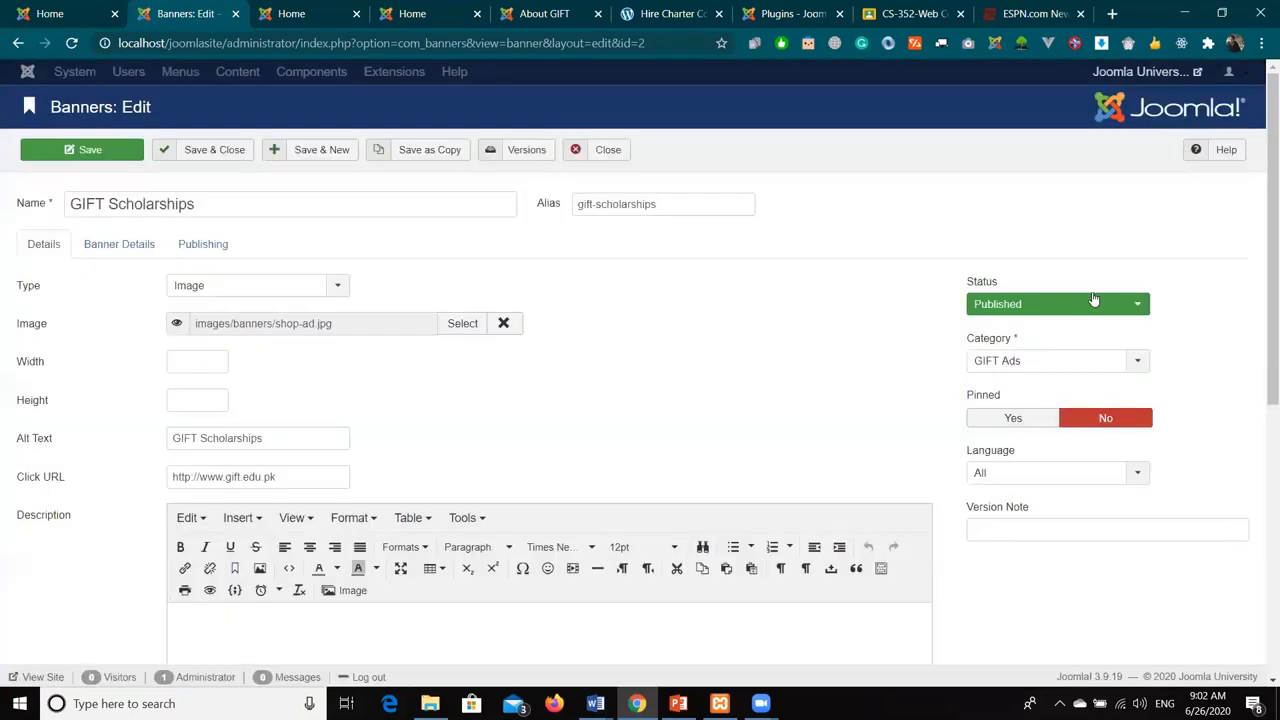
click(94, 149)
- Reload the front page to see the Joomla Shop ad and test its link
click(337, 8)
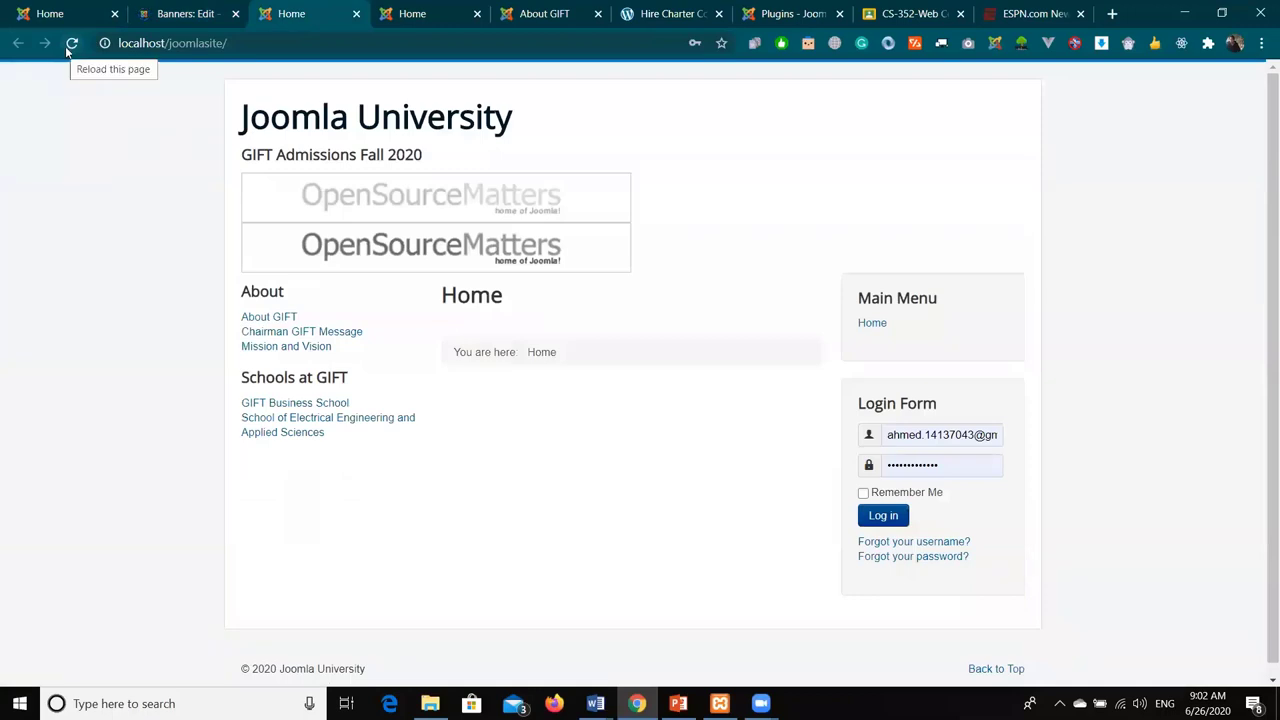
click(68, 48)
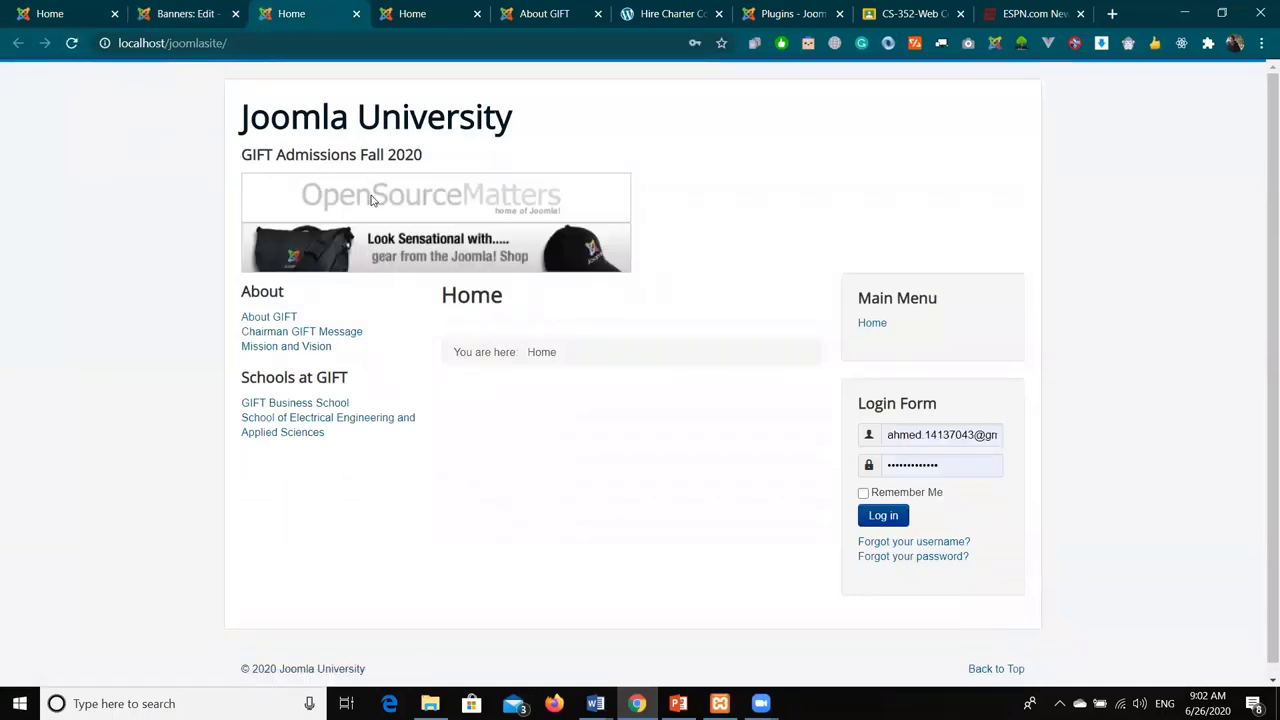
click(385, 258)
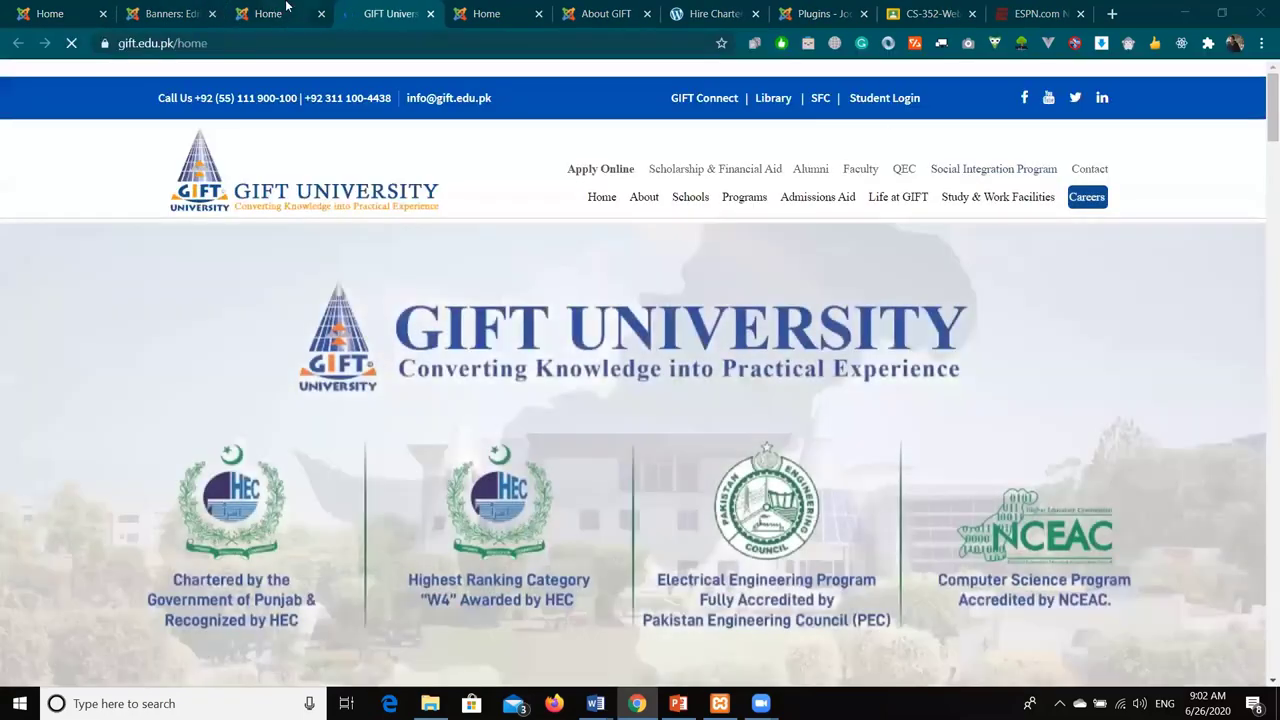
click(280, 12)
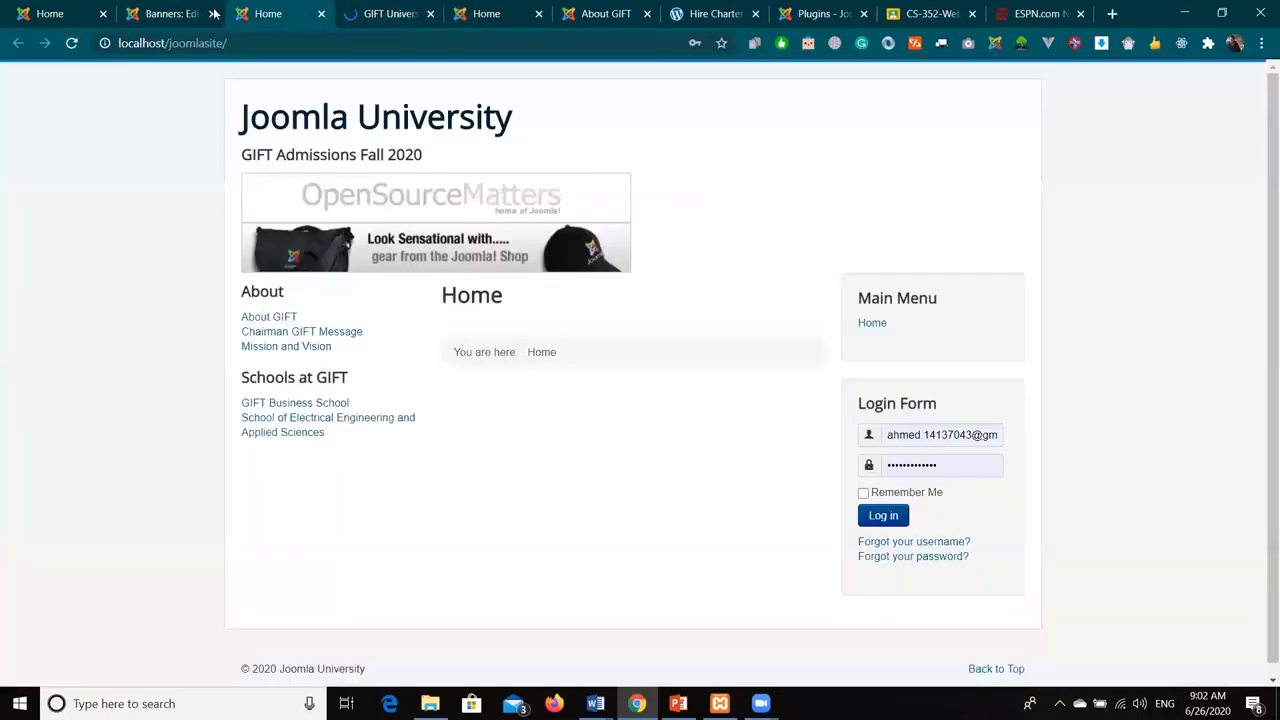
click(212, 14)
key(ctrl+shift+t)
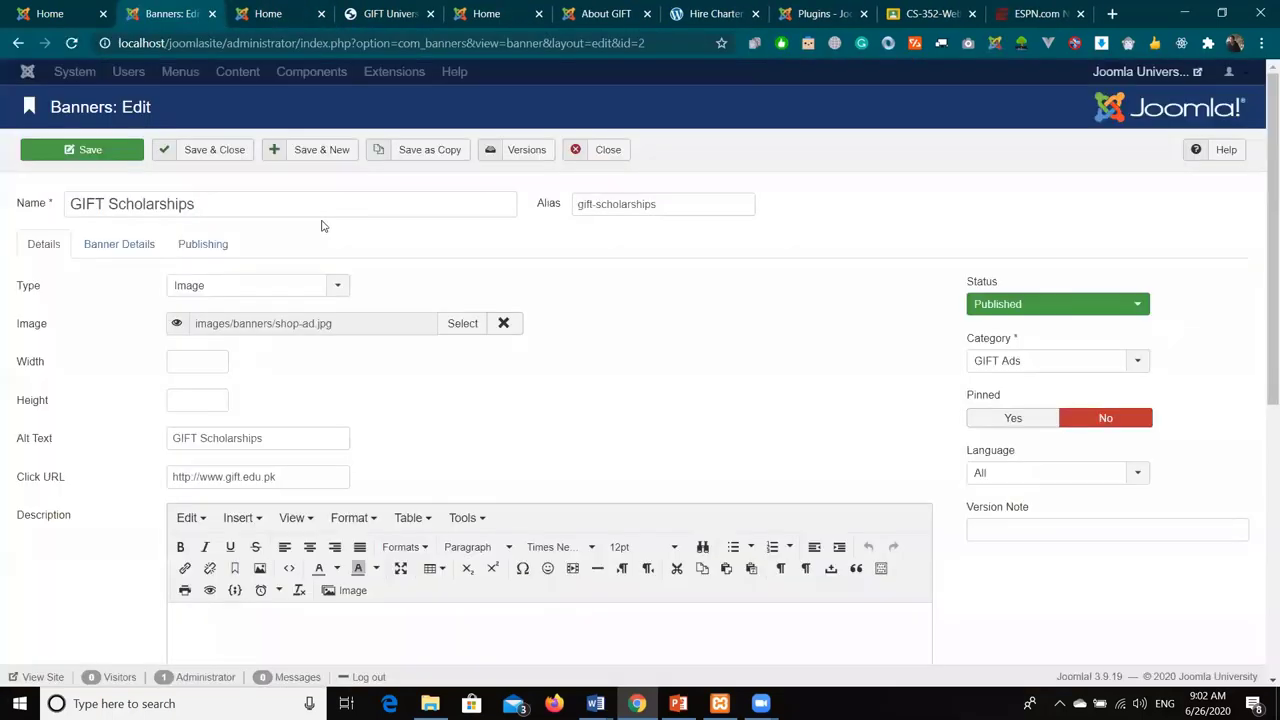
- Review the banner's Details and Publishing tabs, then close it without changes
click(145, 253)
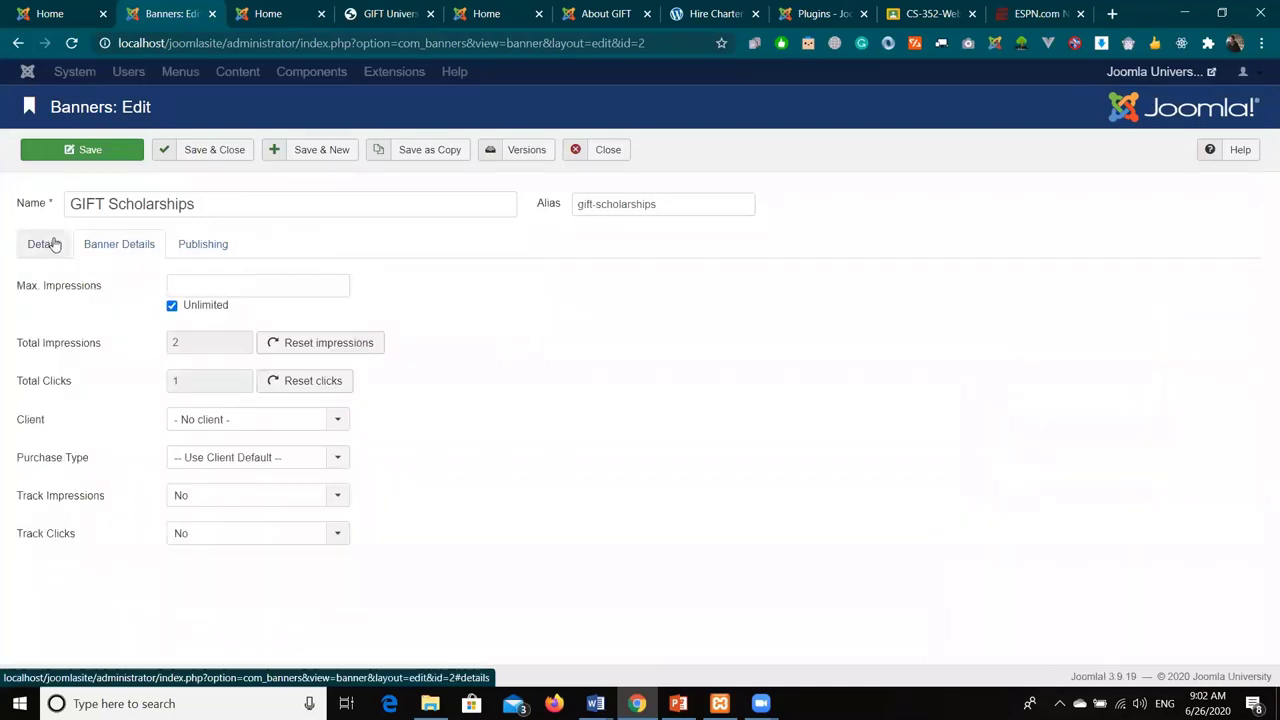
click(201, 246)
click(104, 246)
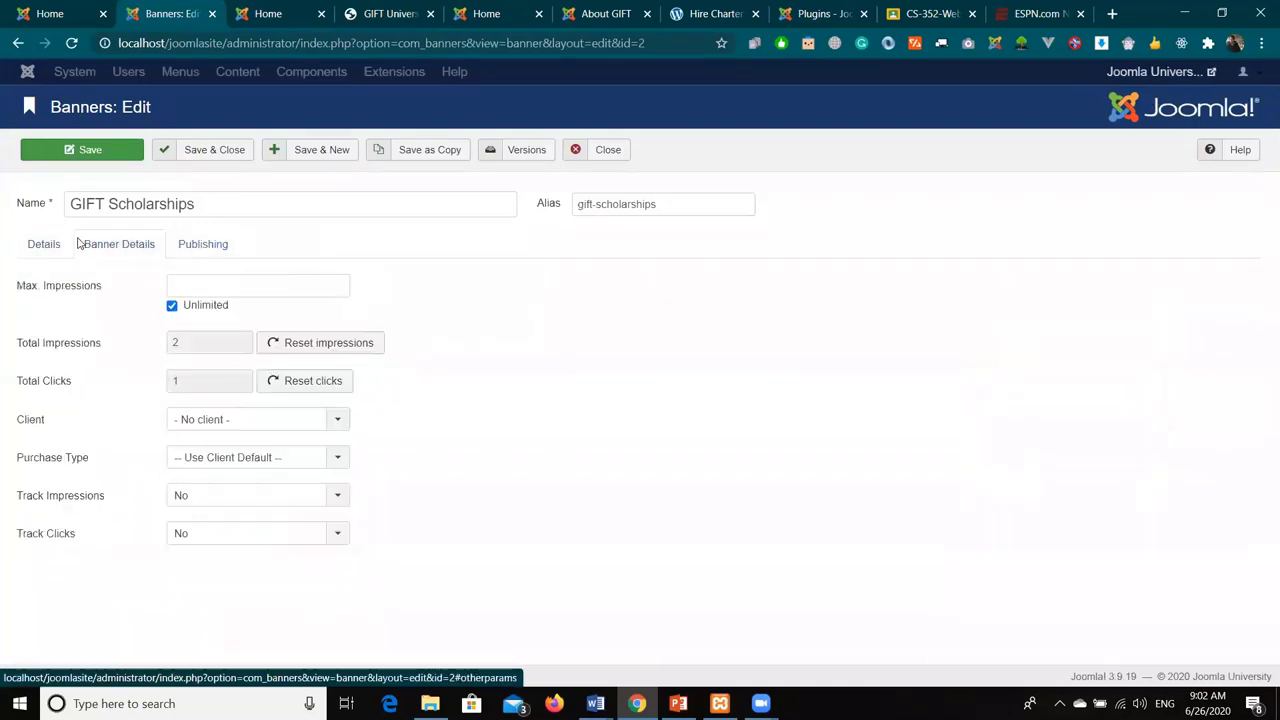
click(57, 244)
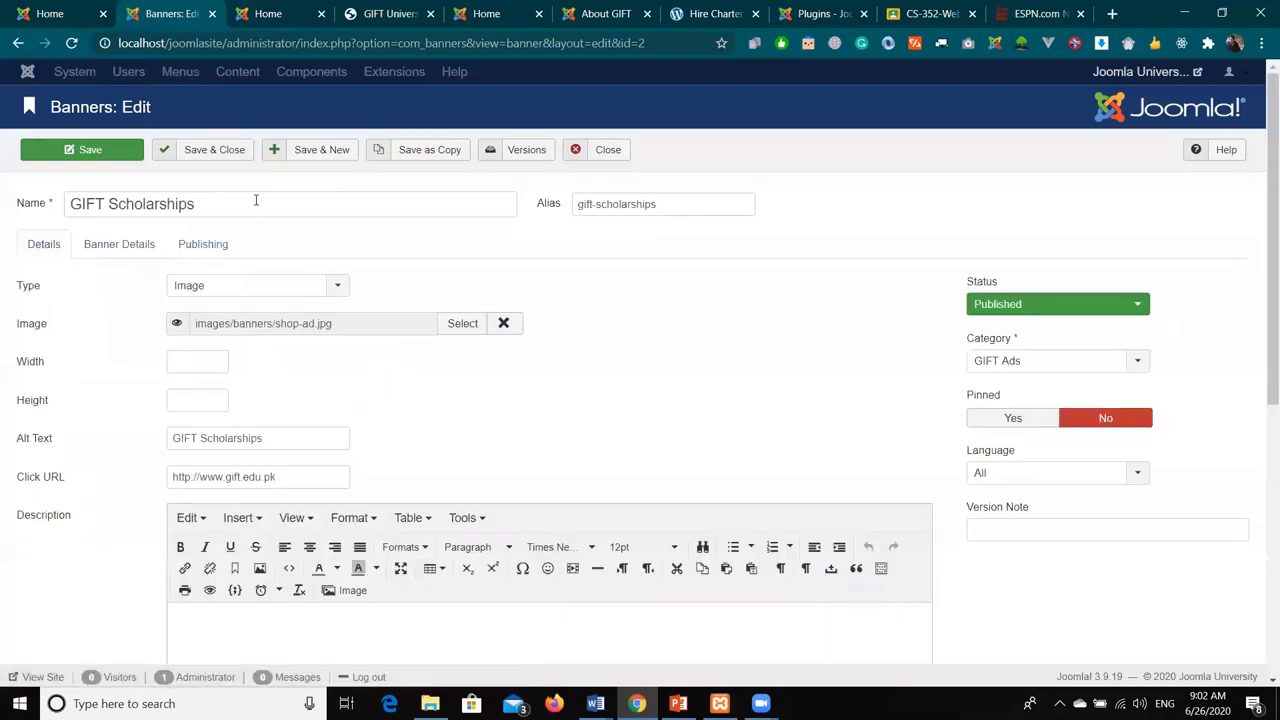
click(312, 75)
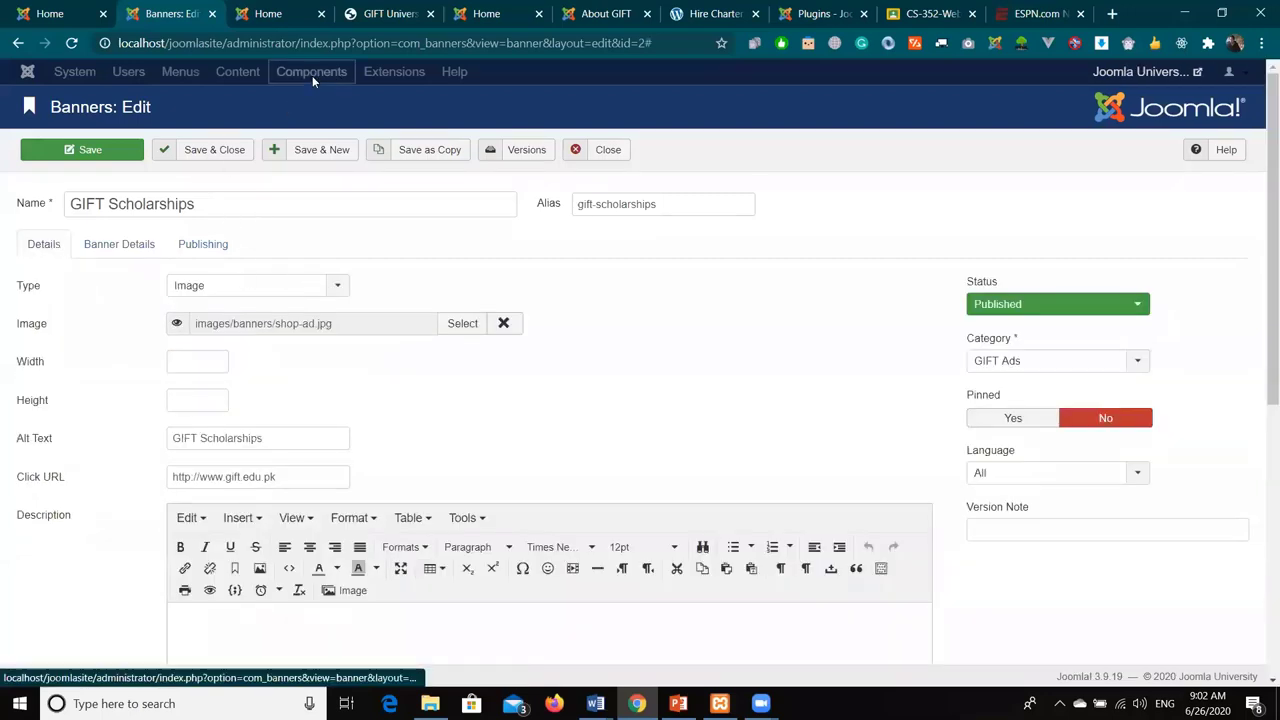
click(602, 152)
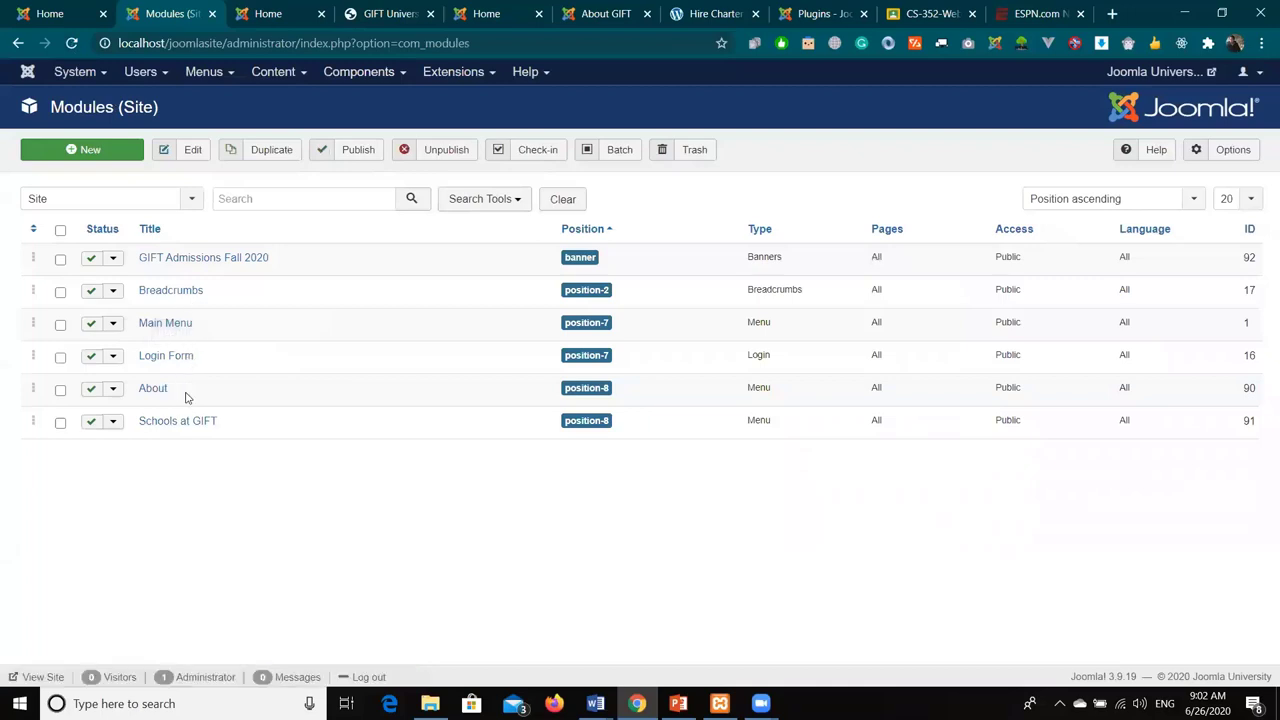
- Set the module's count to 1 and ordering to Pinned, Randomise; begin a banner named 'GIFT ad'
click(194, 262)
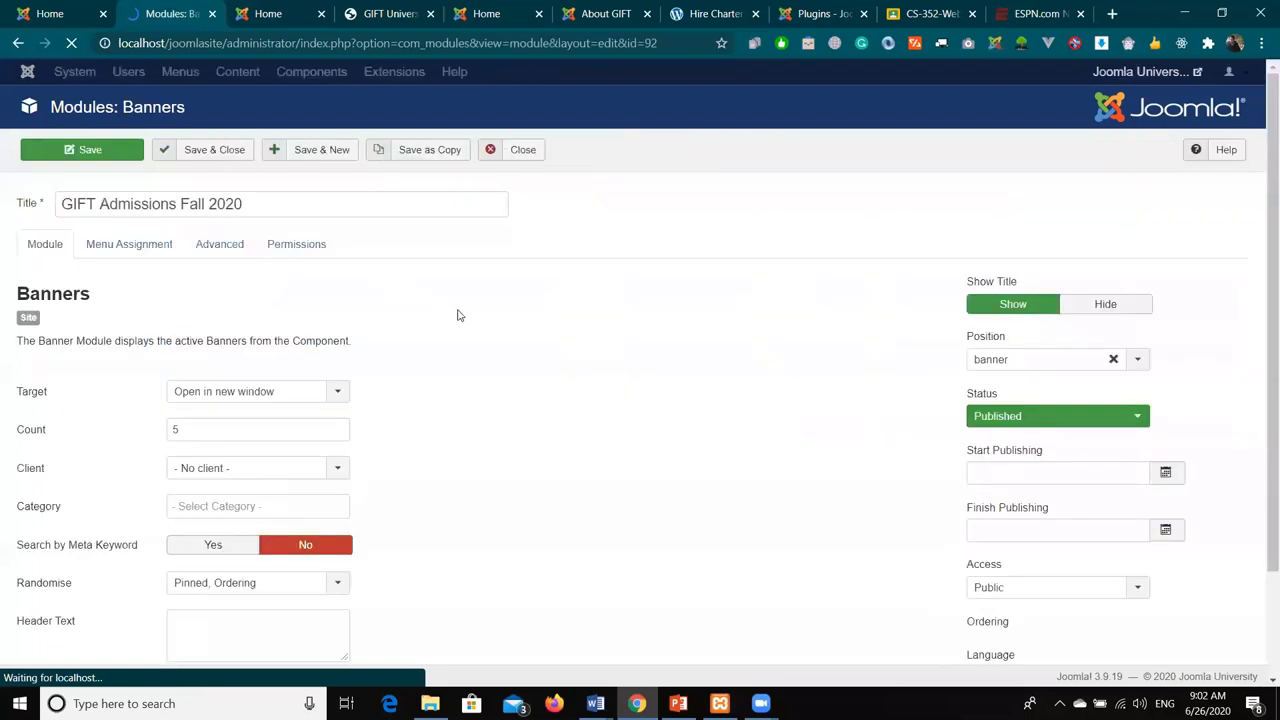
scroll(400, 300, down, 2)
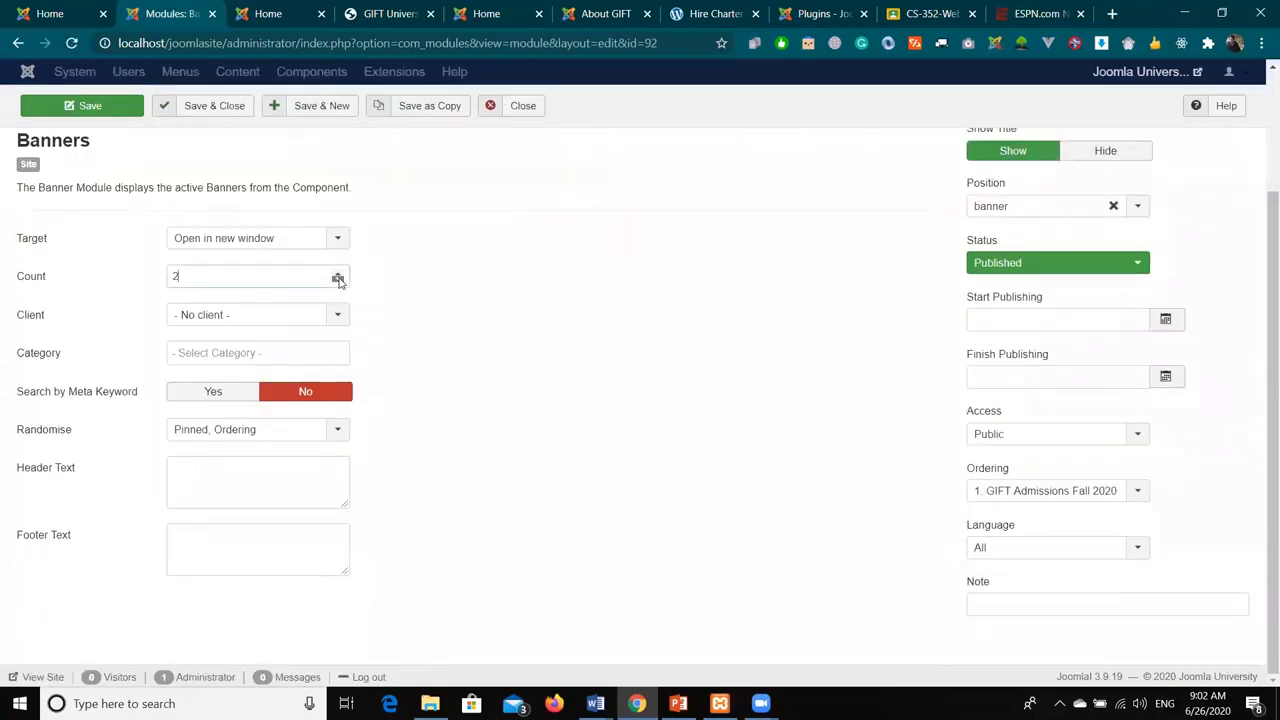
key(Down)
click(664, 466)
key(alt+Down)
key(Return)
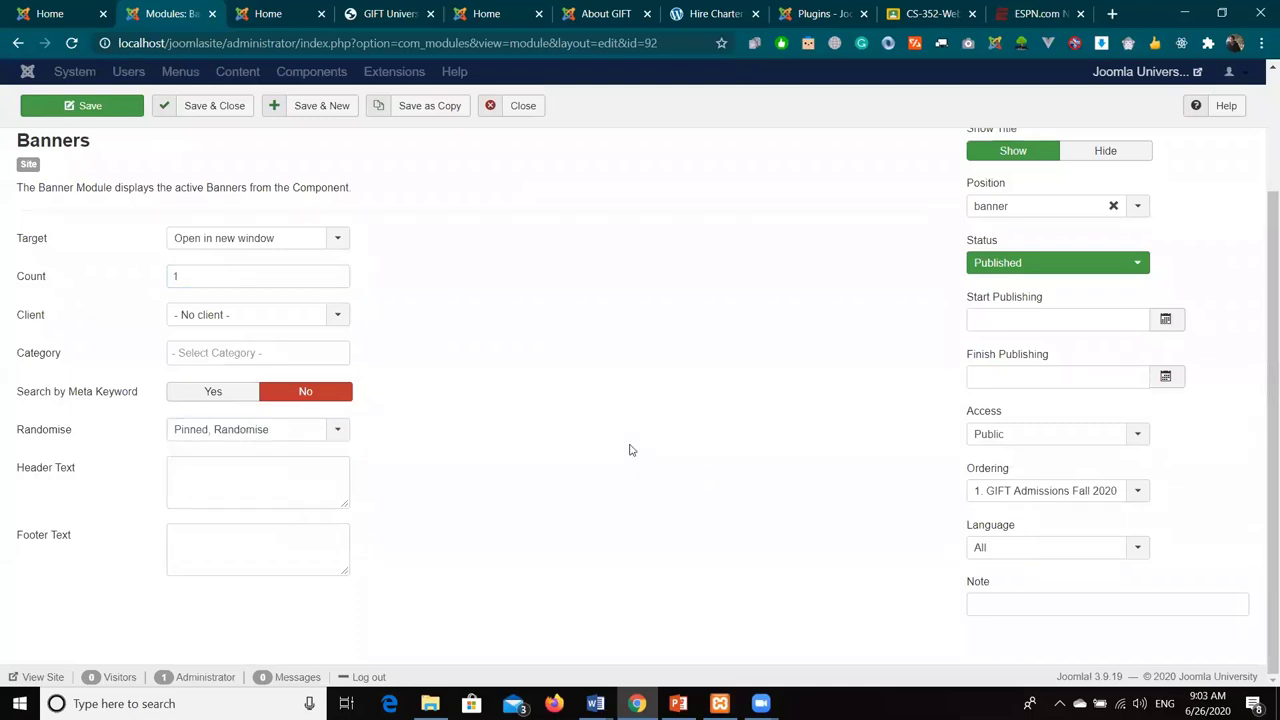
scroll(629, 450, up, 2)
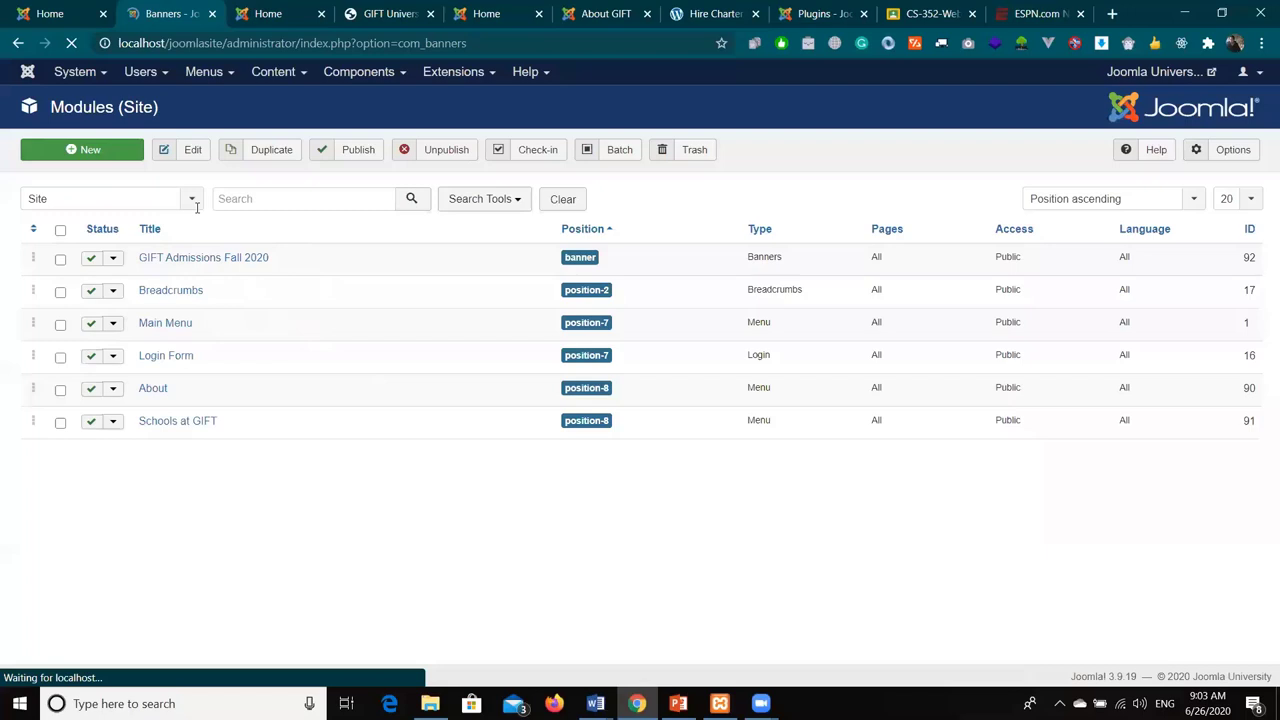
click(197, 204)
text(GIFT ad 3)
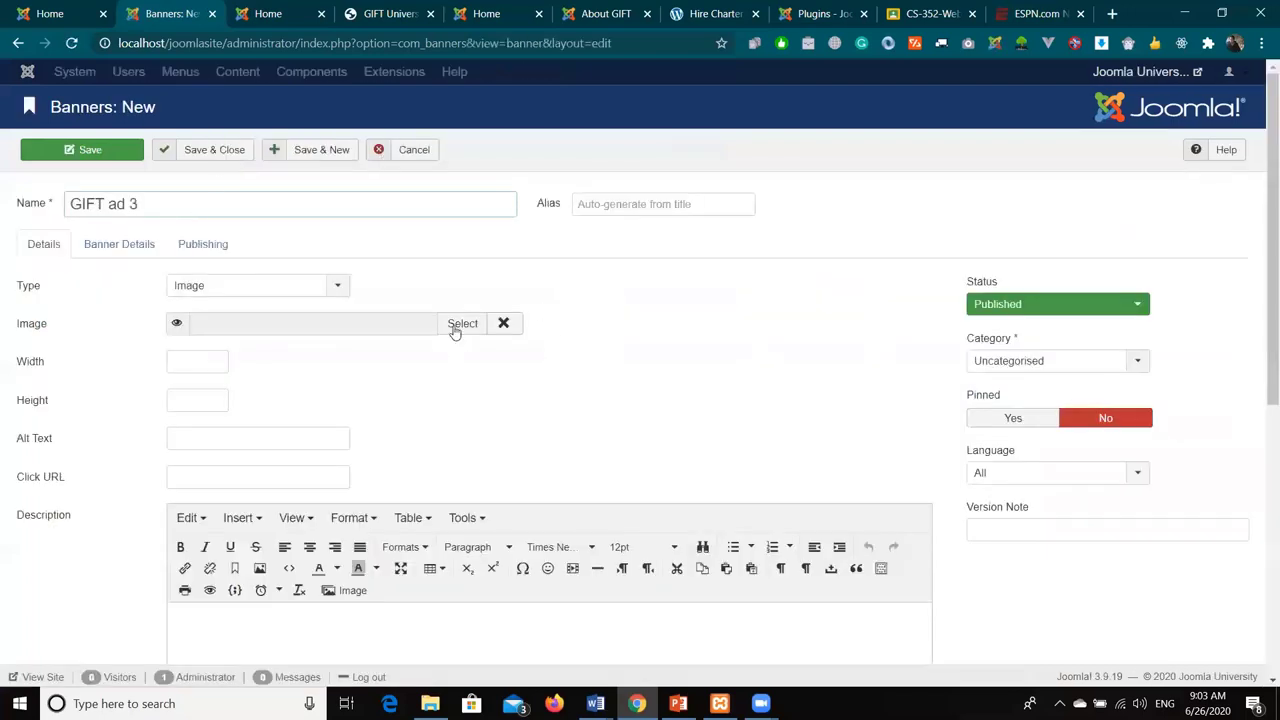
- Give banner GIFT ad 3 the white.png image, save it, and return to the front page
click(564, 254)
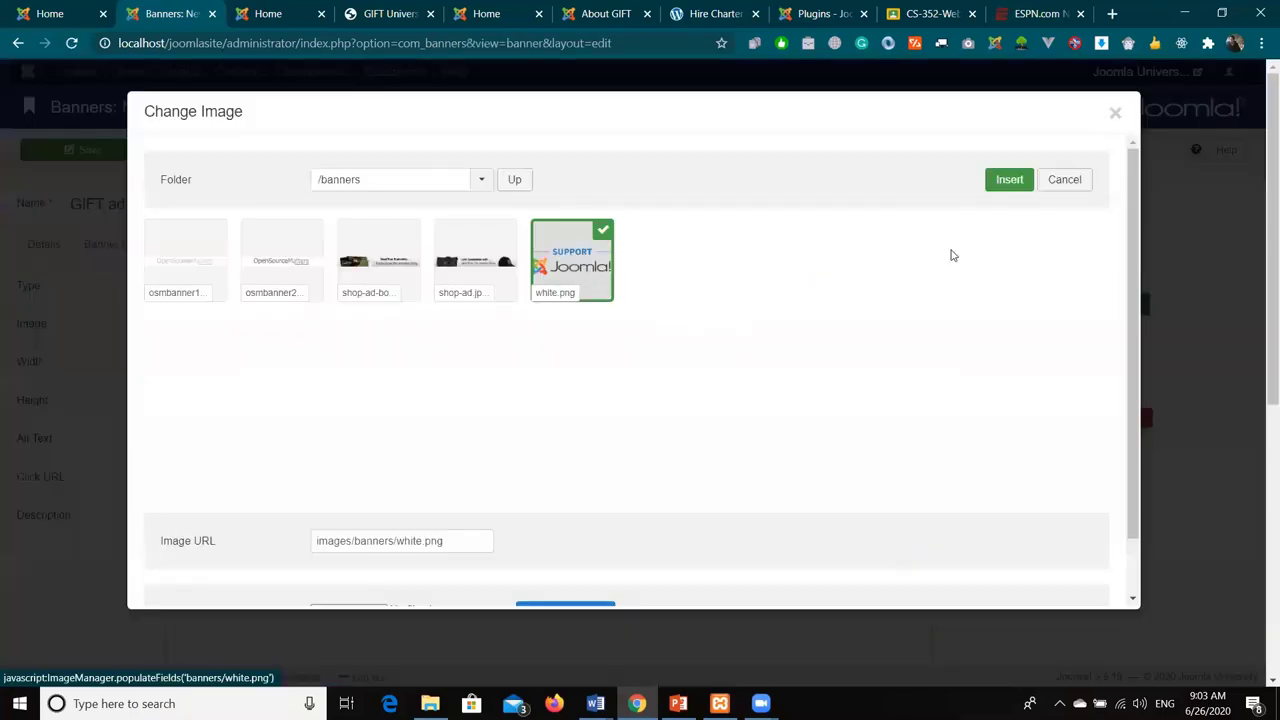
scroll(952, 256, down, 1)
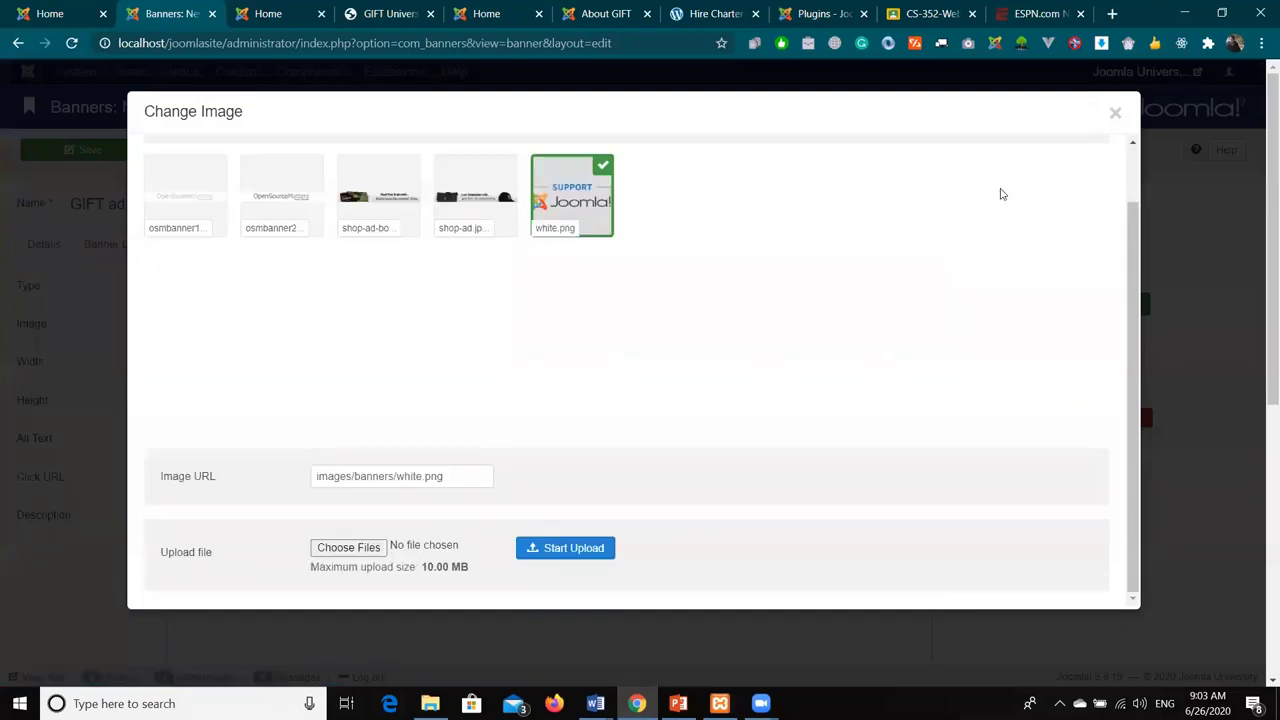
key(Escape)
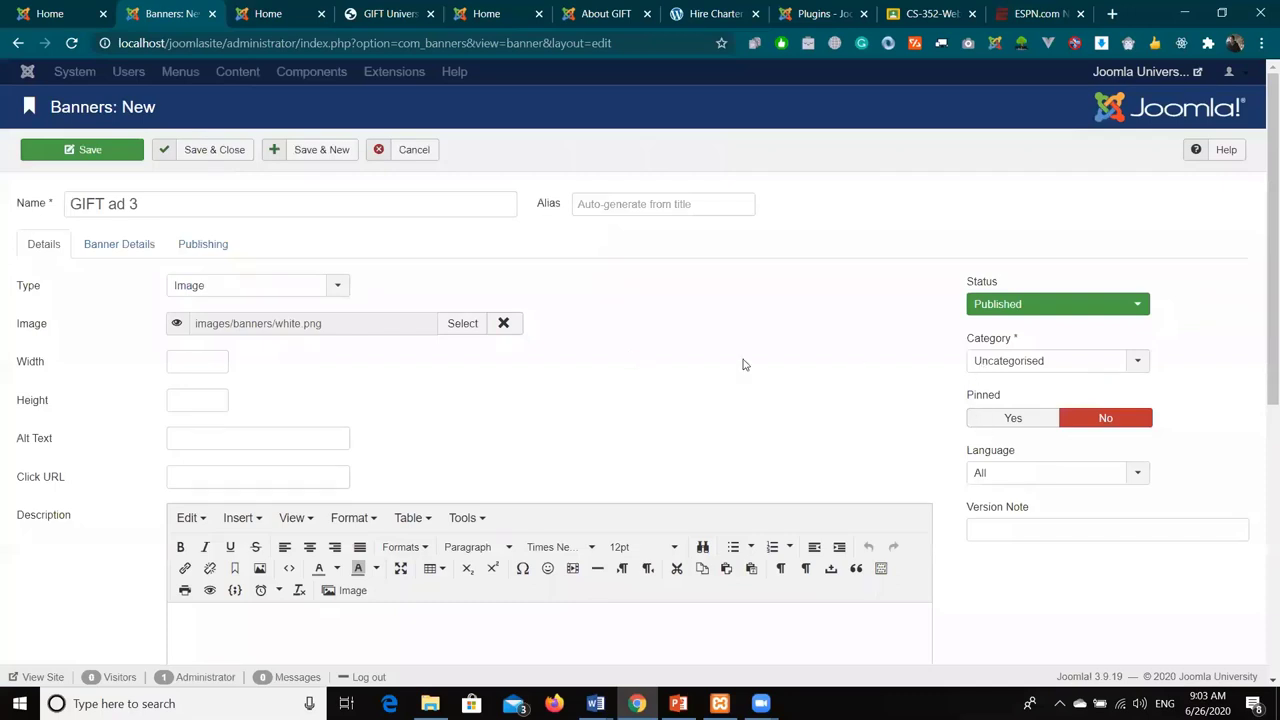
click(208, 151)
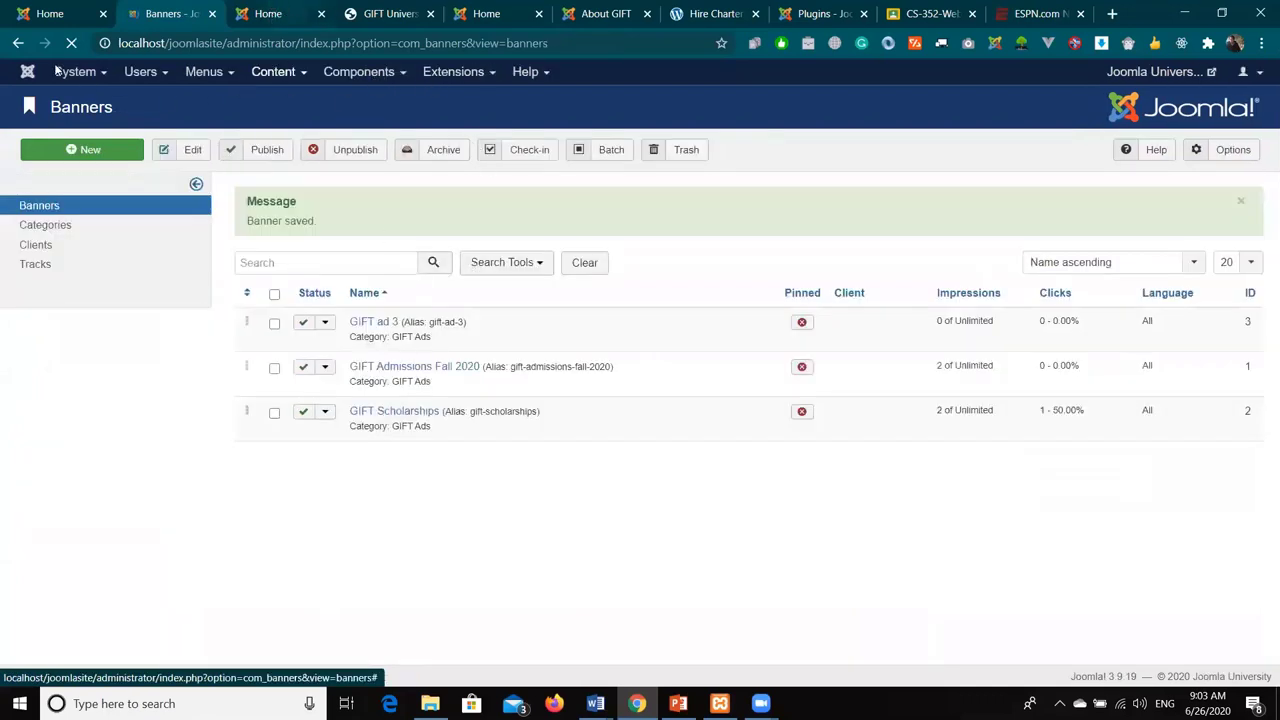
key(ctrl+Tab)
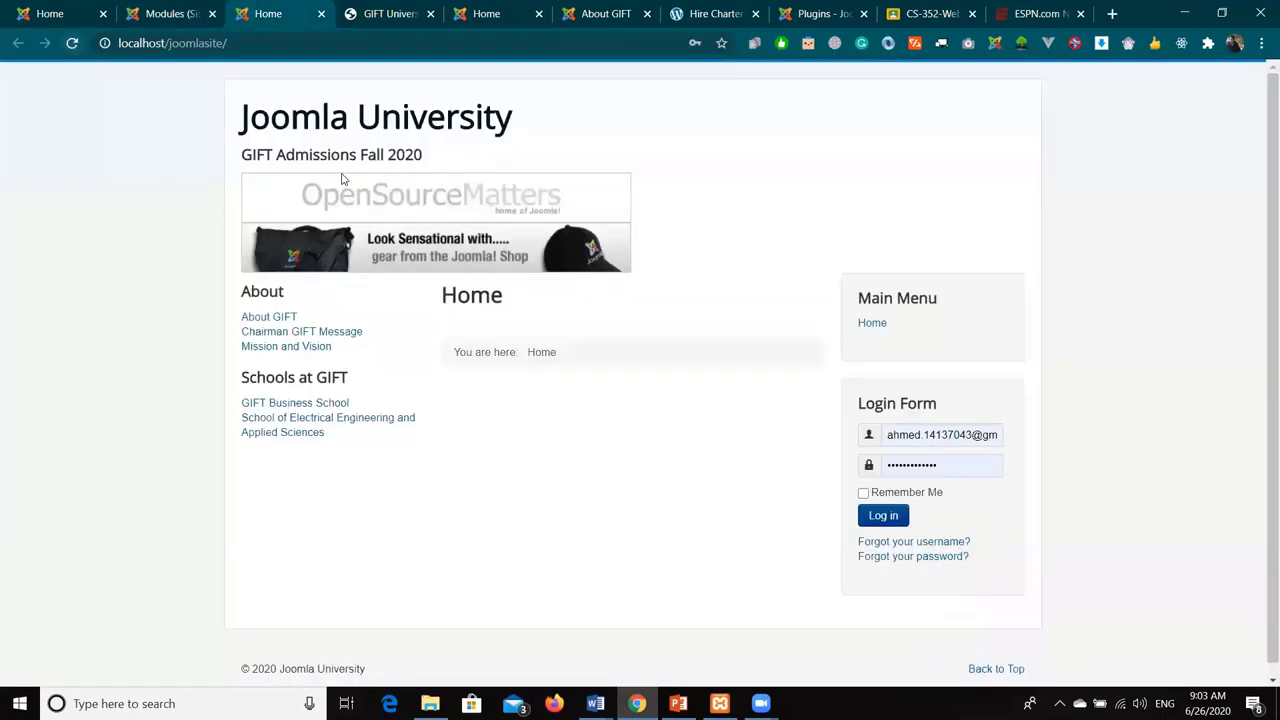
- Reload the site front page several times to confirm the banners rotate
click(71, 43)
click(69, 43)
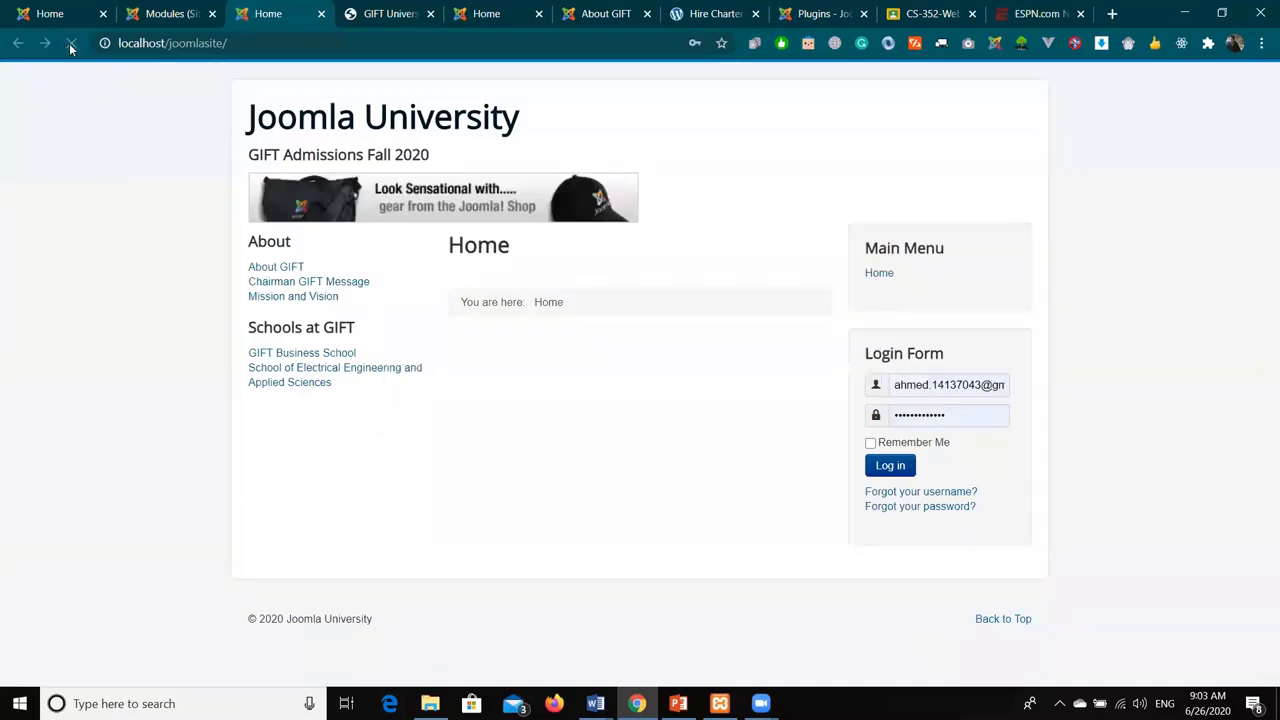
click(70, 44)
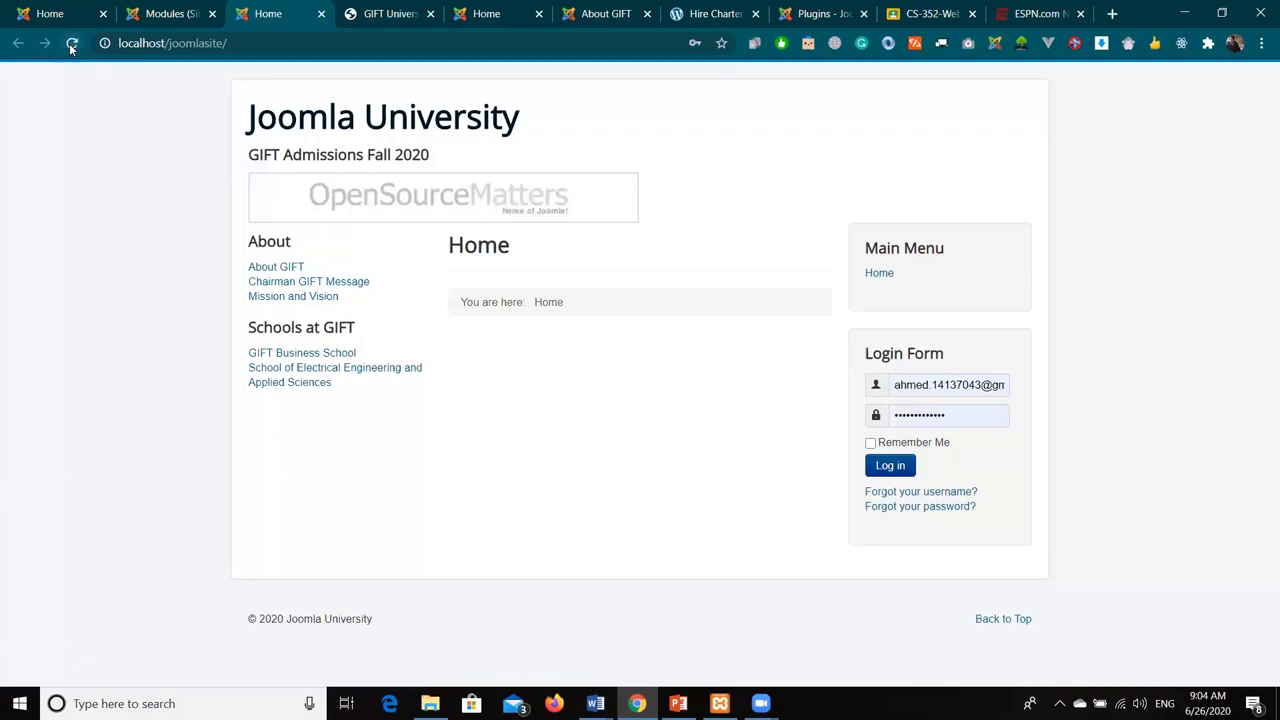
click(71, 45)
- Reopen the GIFT Admissions Fall 2020 banner module for editing from the Modules list
click(170, 13)
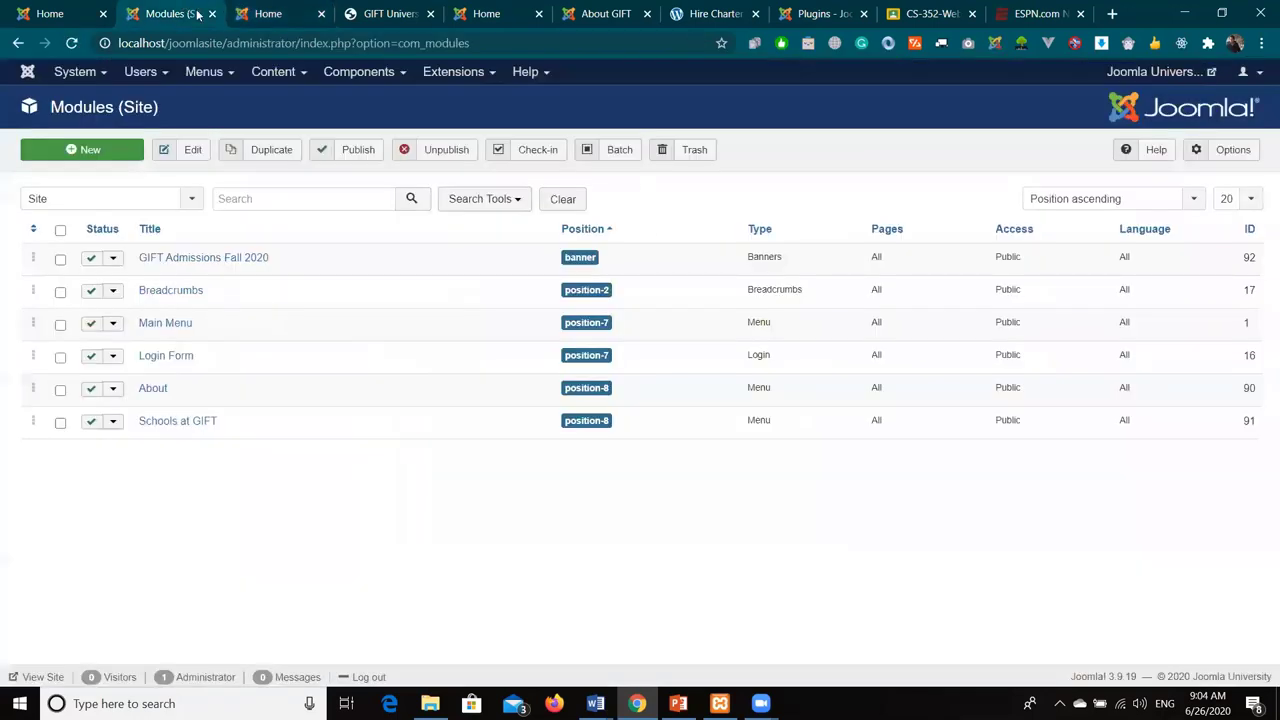
key(ctrl+Tab)
drag(458, 192, 820, 113)
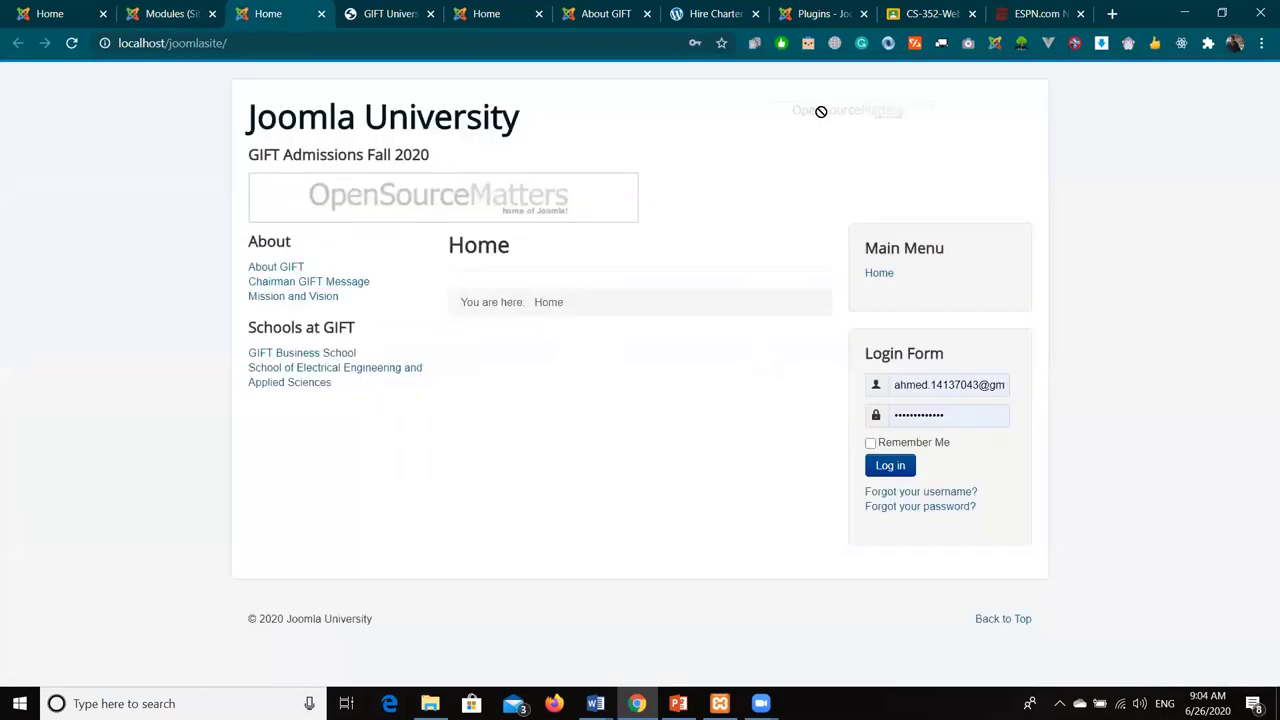
drag(820, 112, 534, 201)
drag(545, 203, 530, 192)
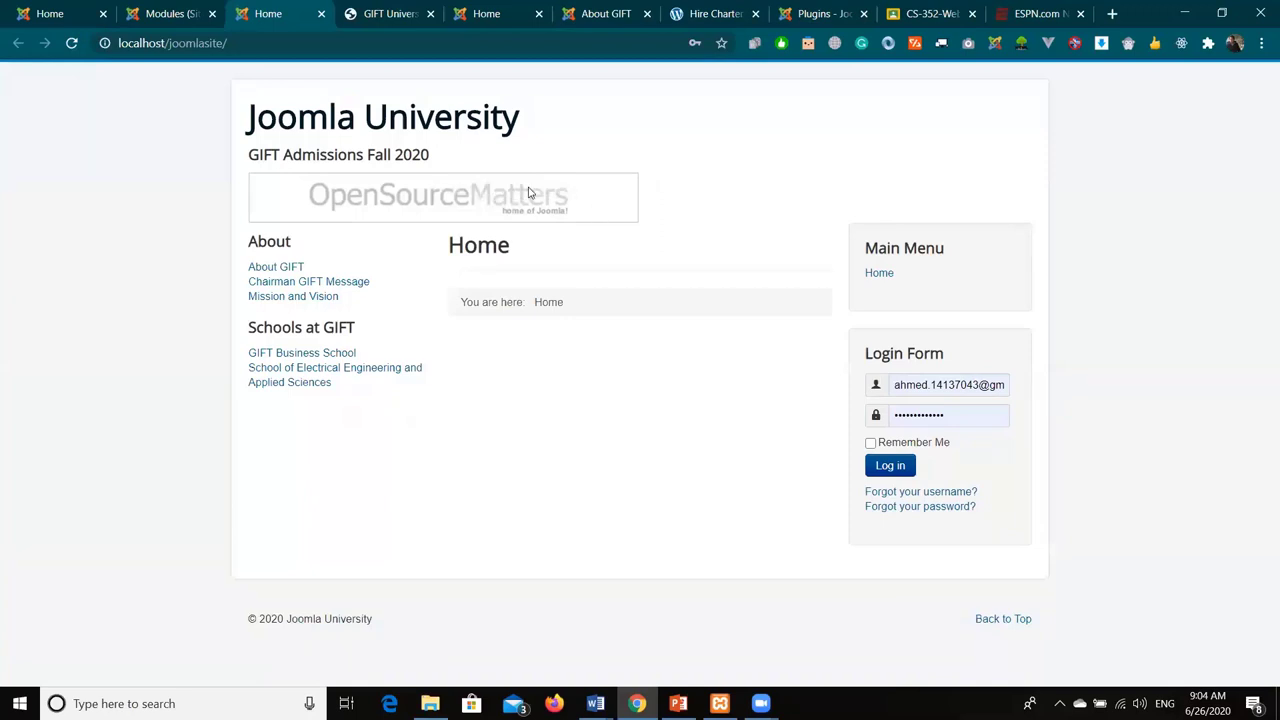
click(160, 13)
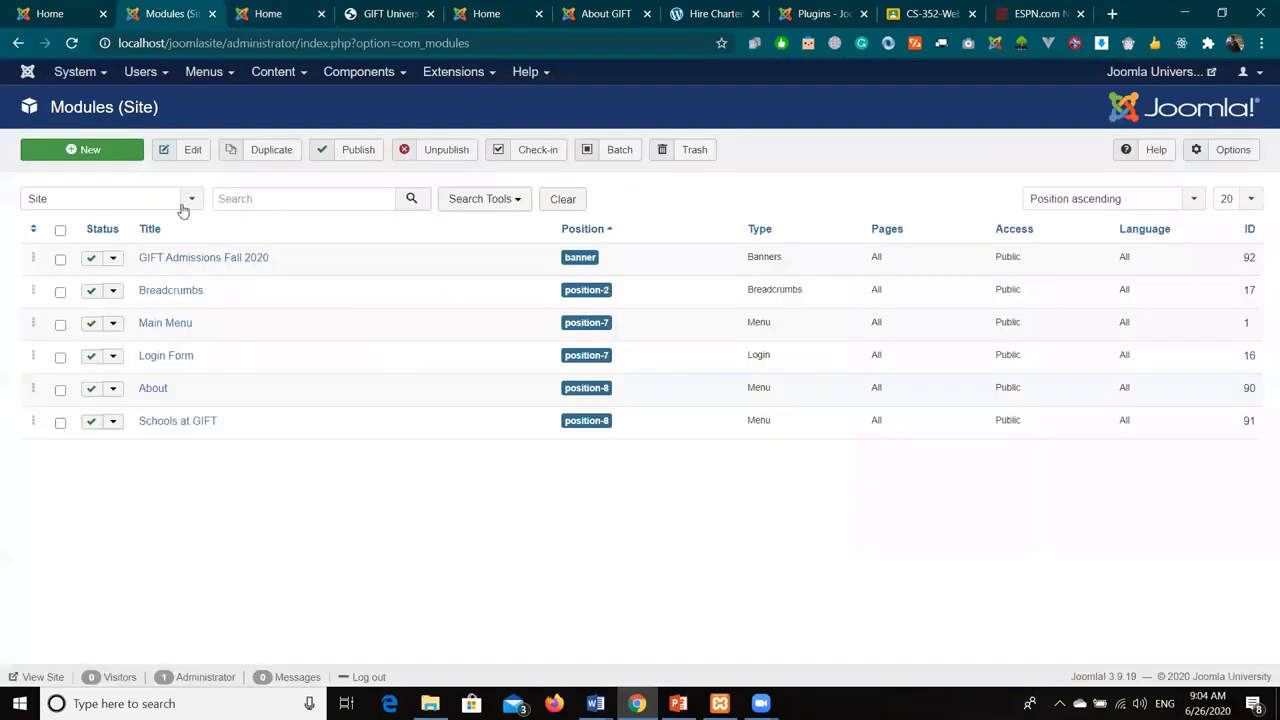
click(207, 262)
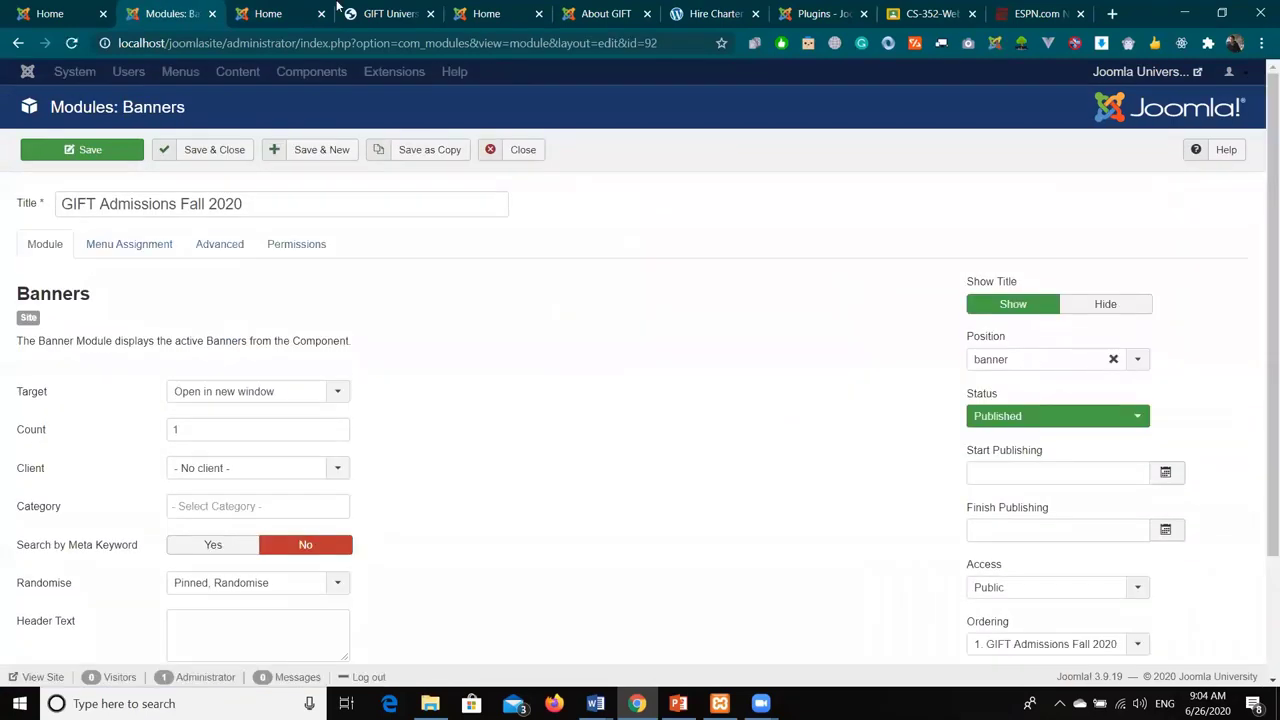
- Check the GIFT Admissions Fall 2020 heading on the front page, then hide the module title
click(293, 12)
double_click(398, 157)
drag(383, 160, 209, 170)
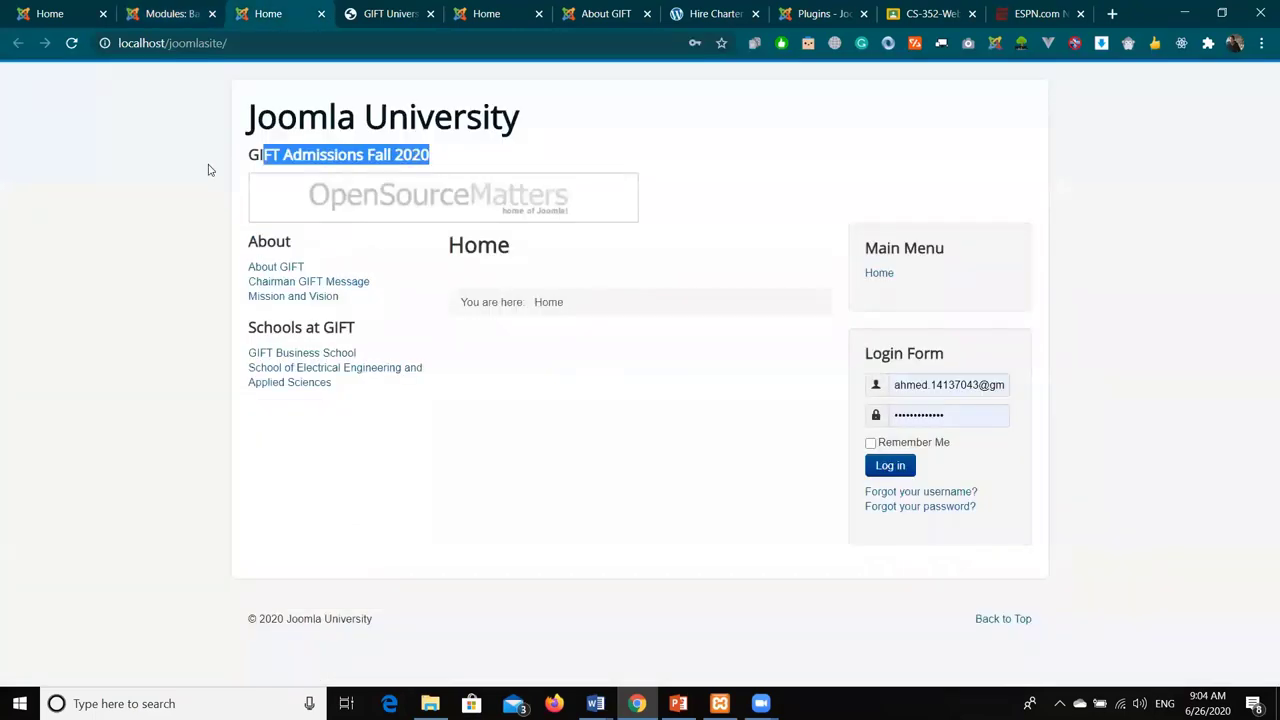
click(244, 160)
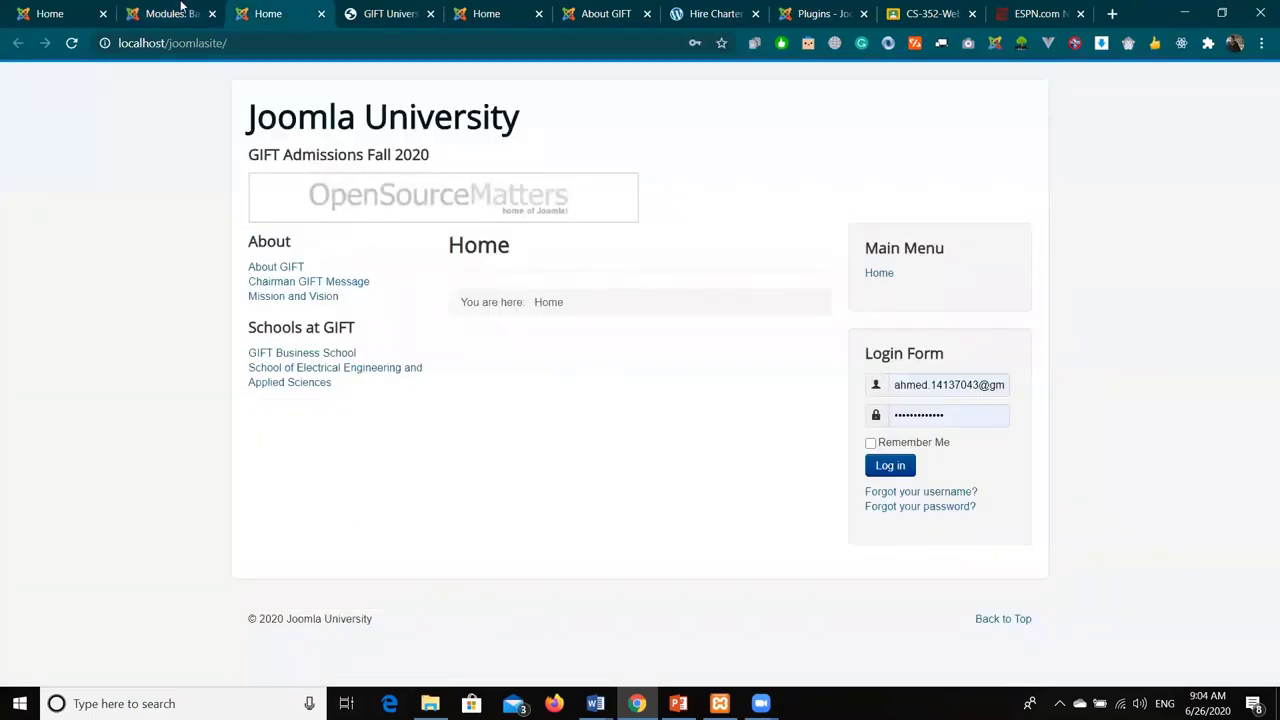
click(172, 13)
click(1118, 306)
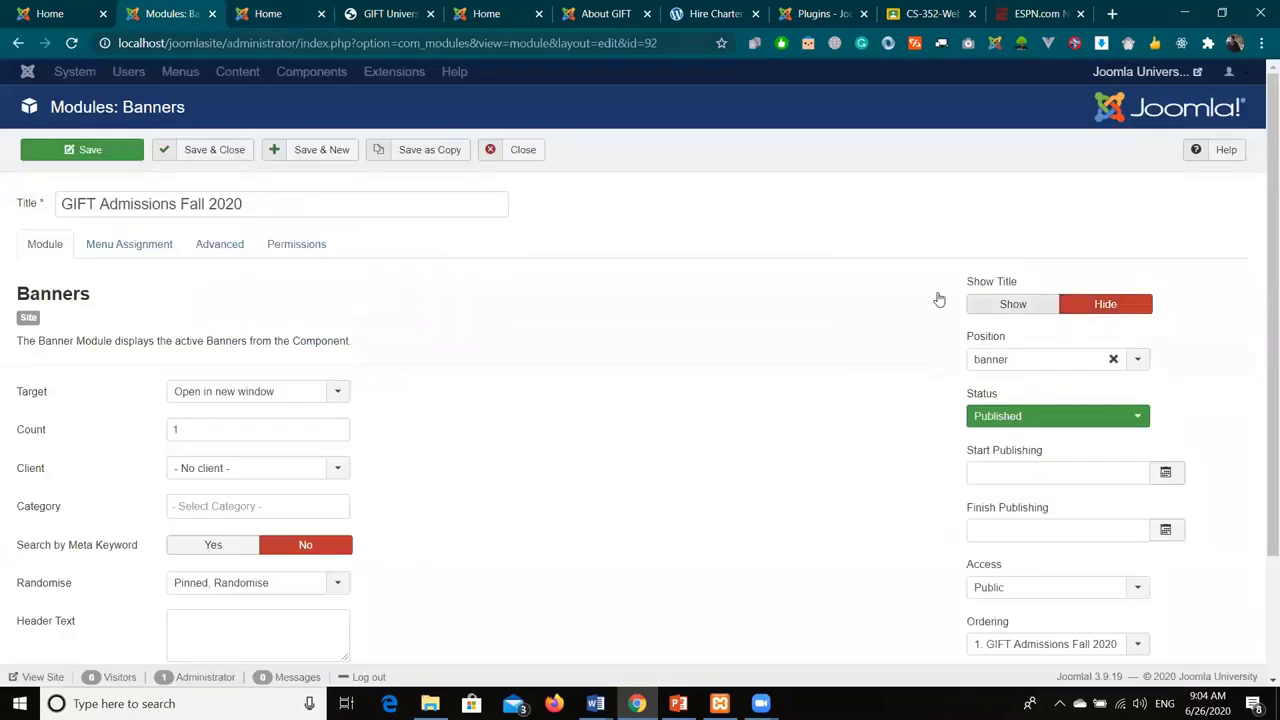
- Move the banner module to the footer position and save it
scroll(888, 290, down, 3)
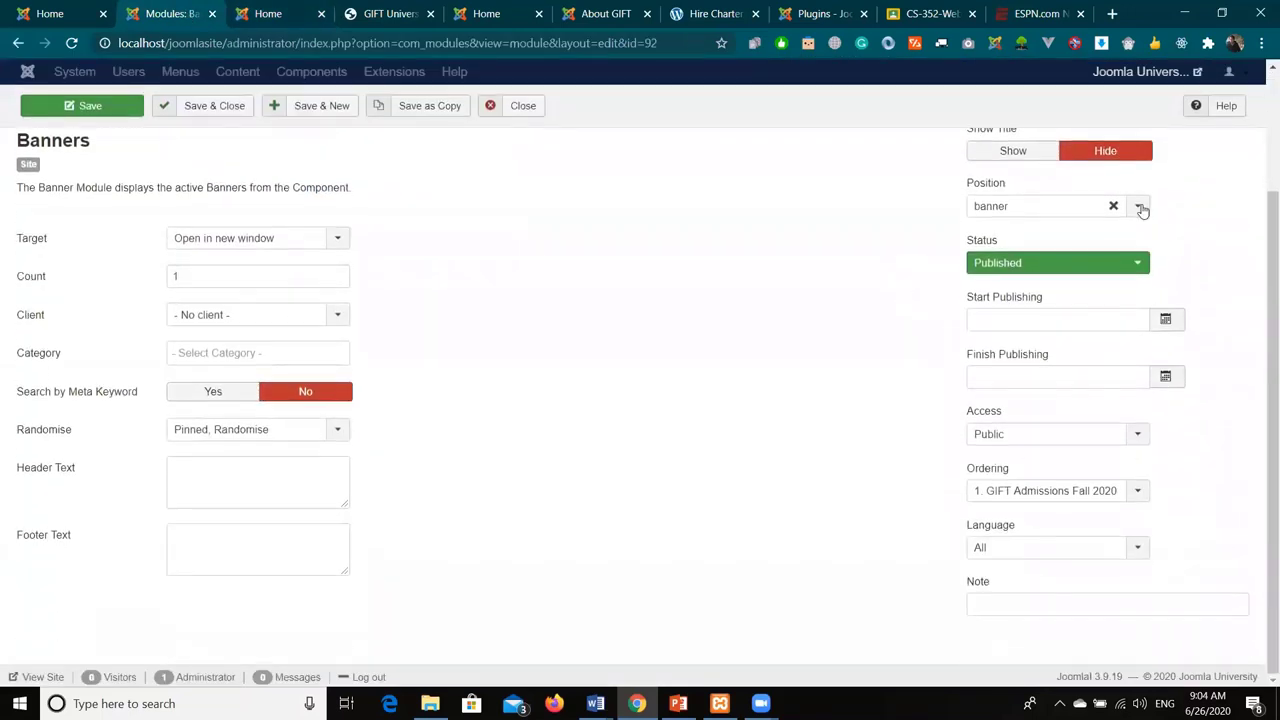
click(1138, 207)
scroll(1083, 405, down, 1)
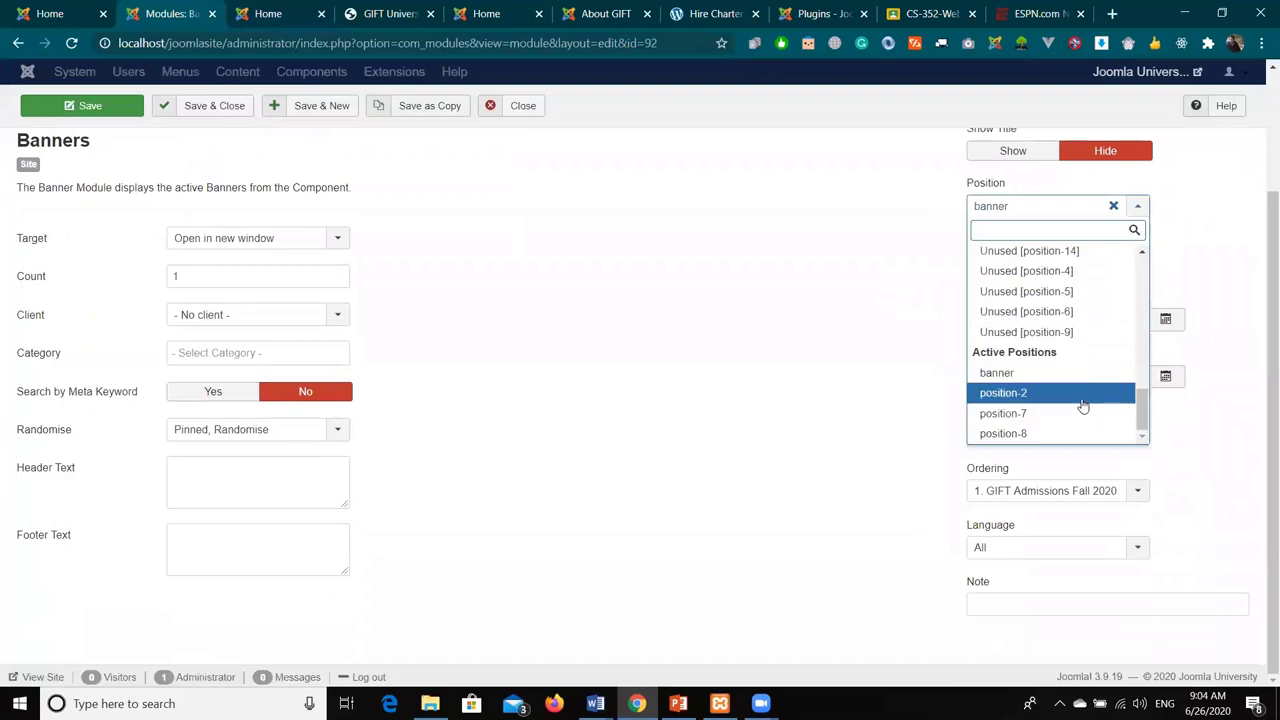
scroll(1080, 395, up, 5)
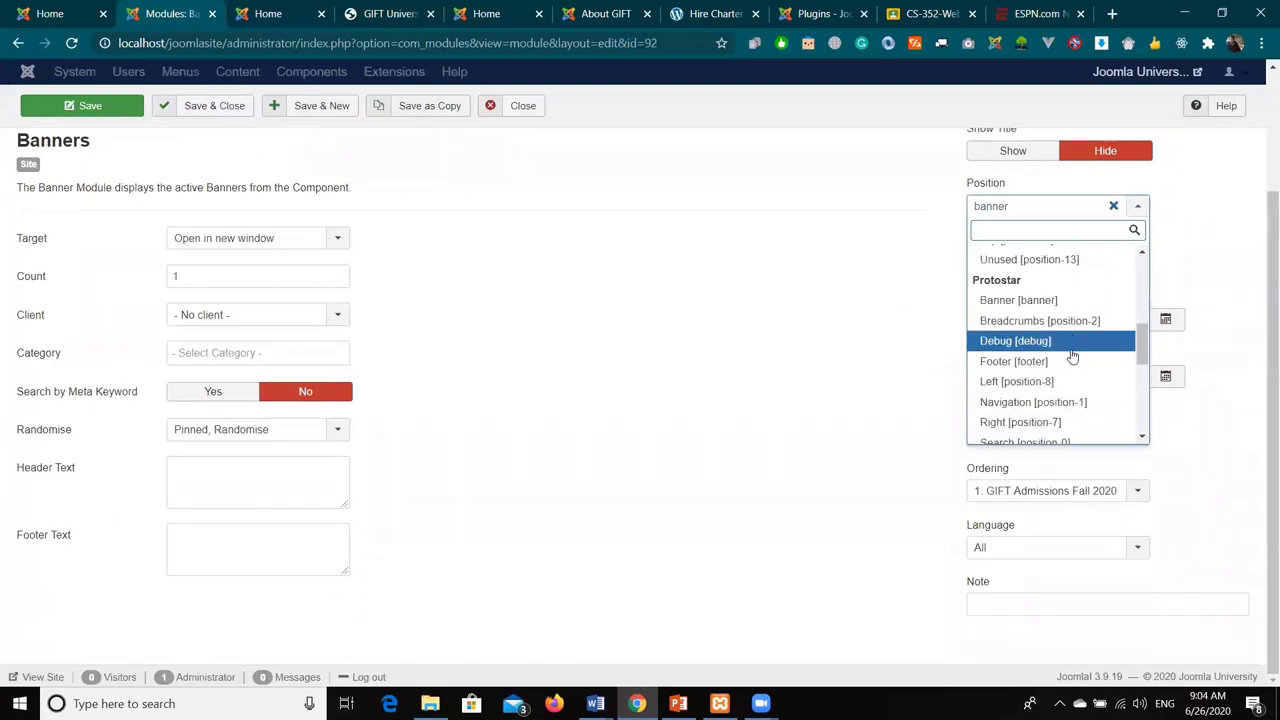
click(1071, 361)
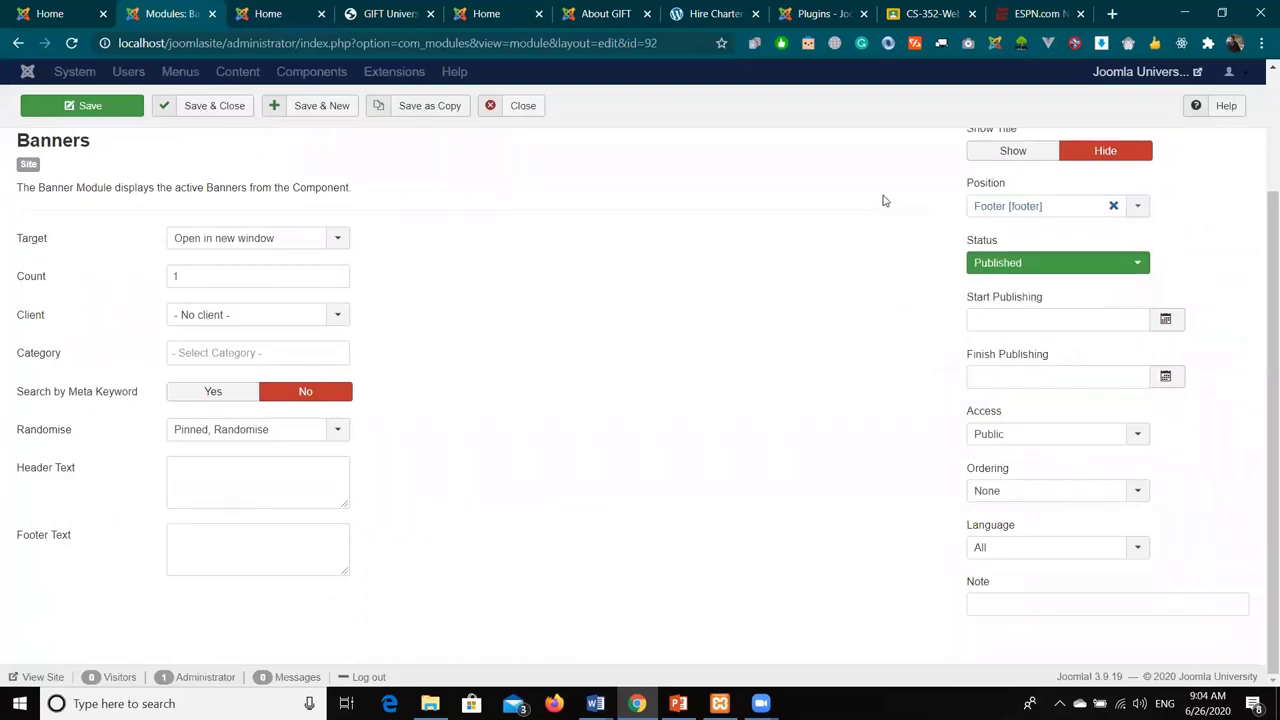
scroll(926, 290, up, 3)
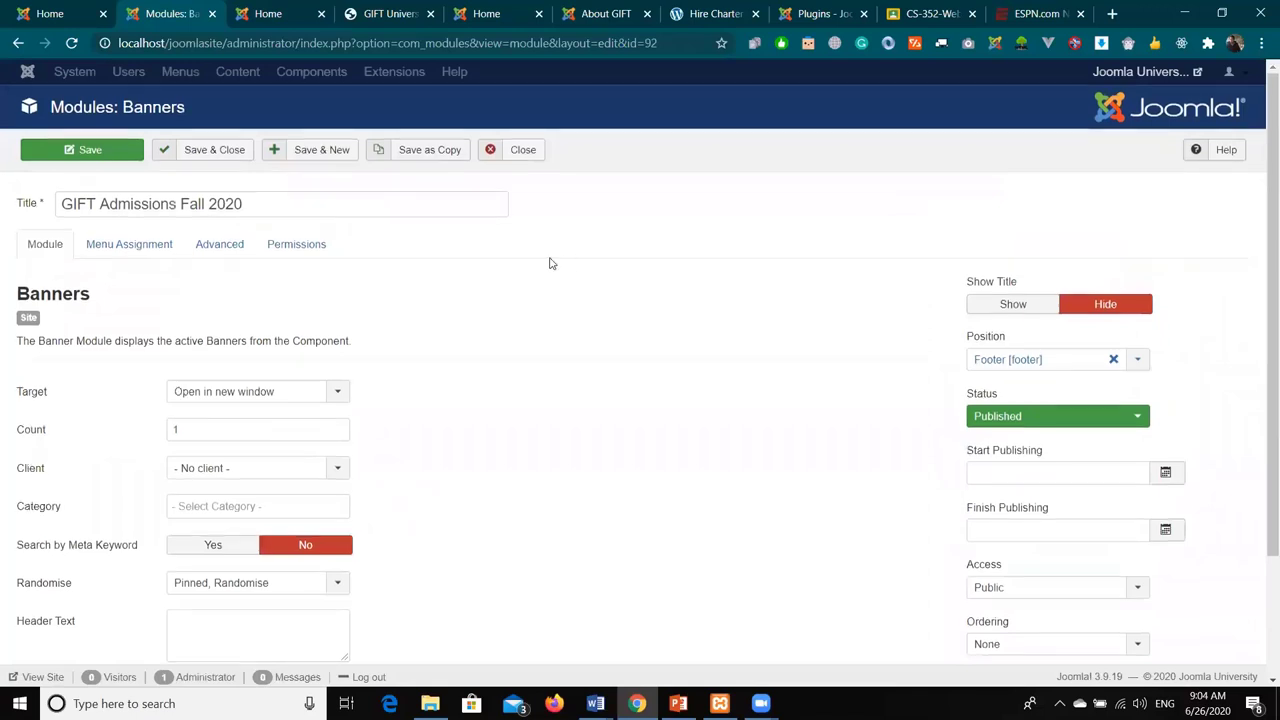
click(57, 155)
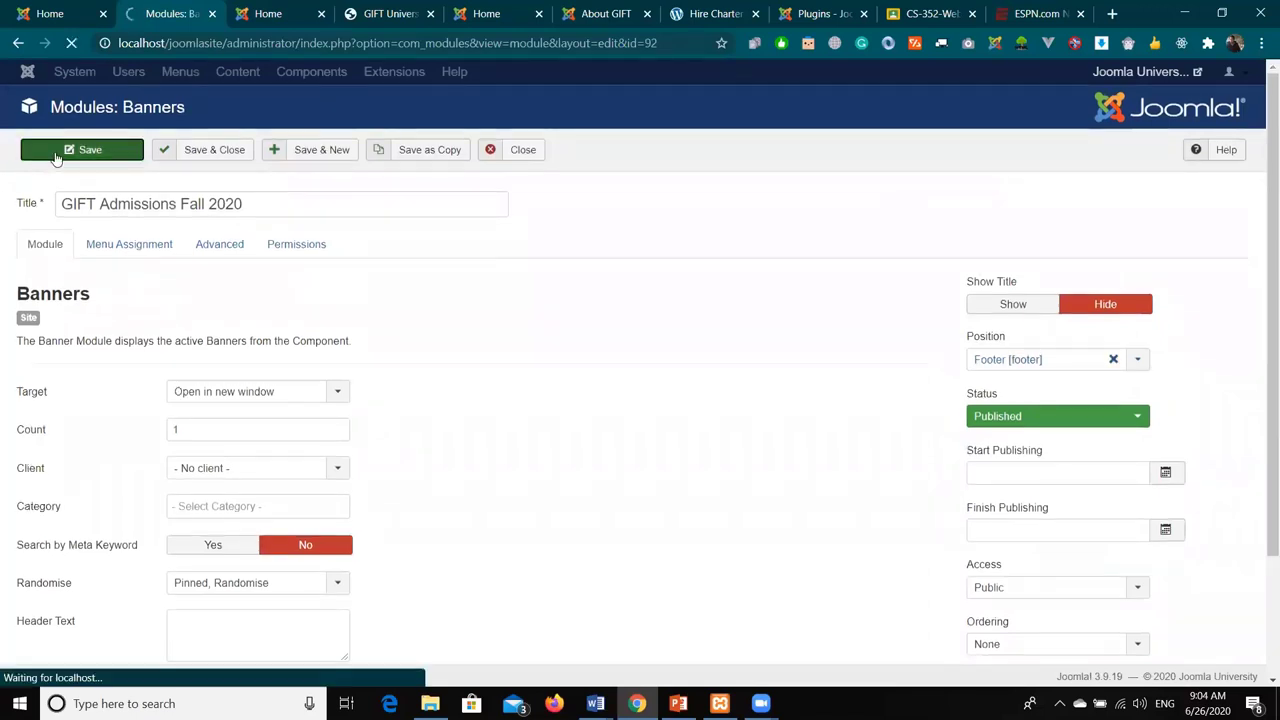
- Reload the front page to confirm the banner shows in the footer
click(268, 14)
click(71, 43)
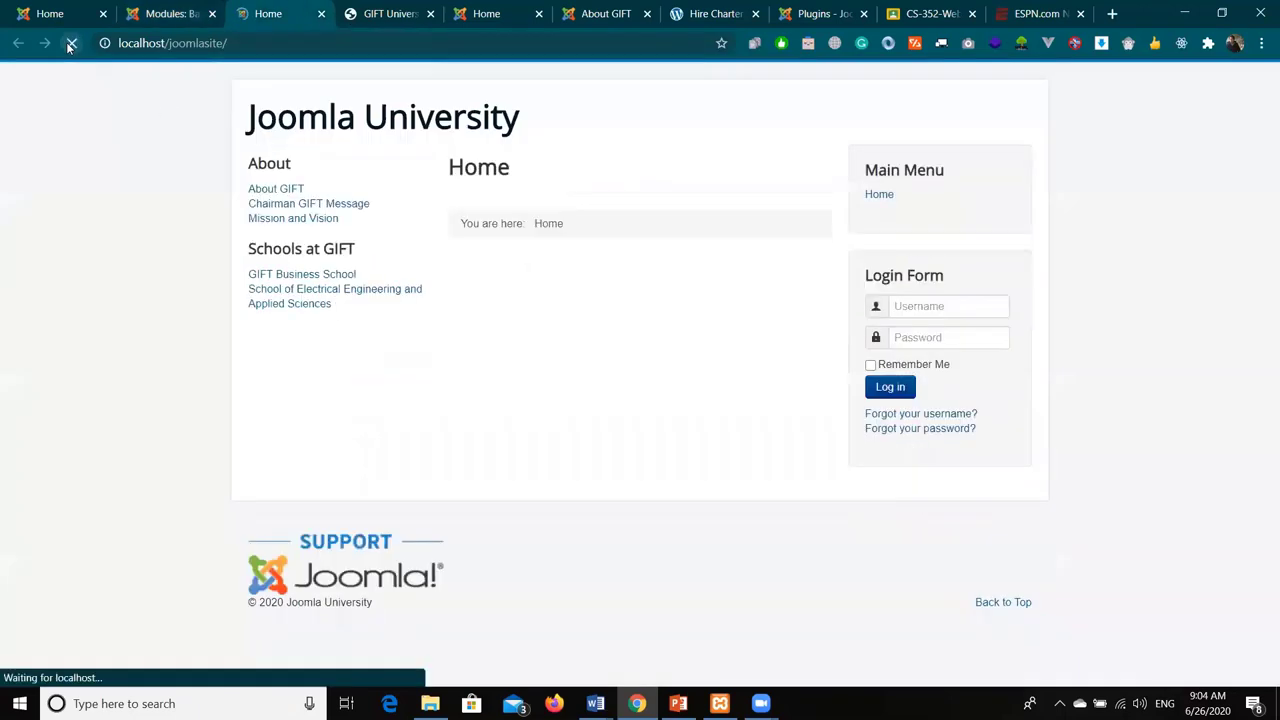
drag(333, 561, 455, 565)
click(71, 43)
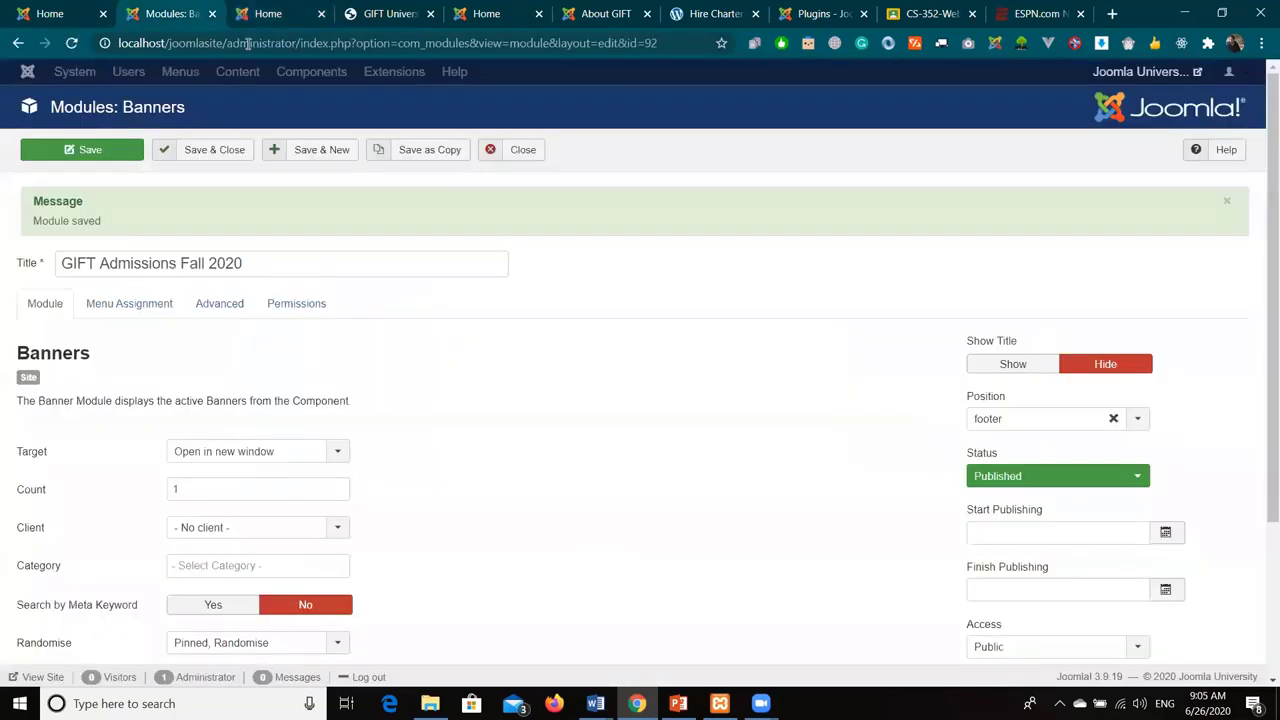
click(170, 13)
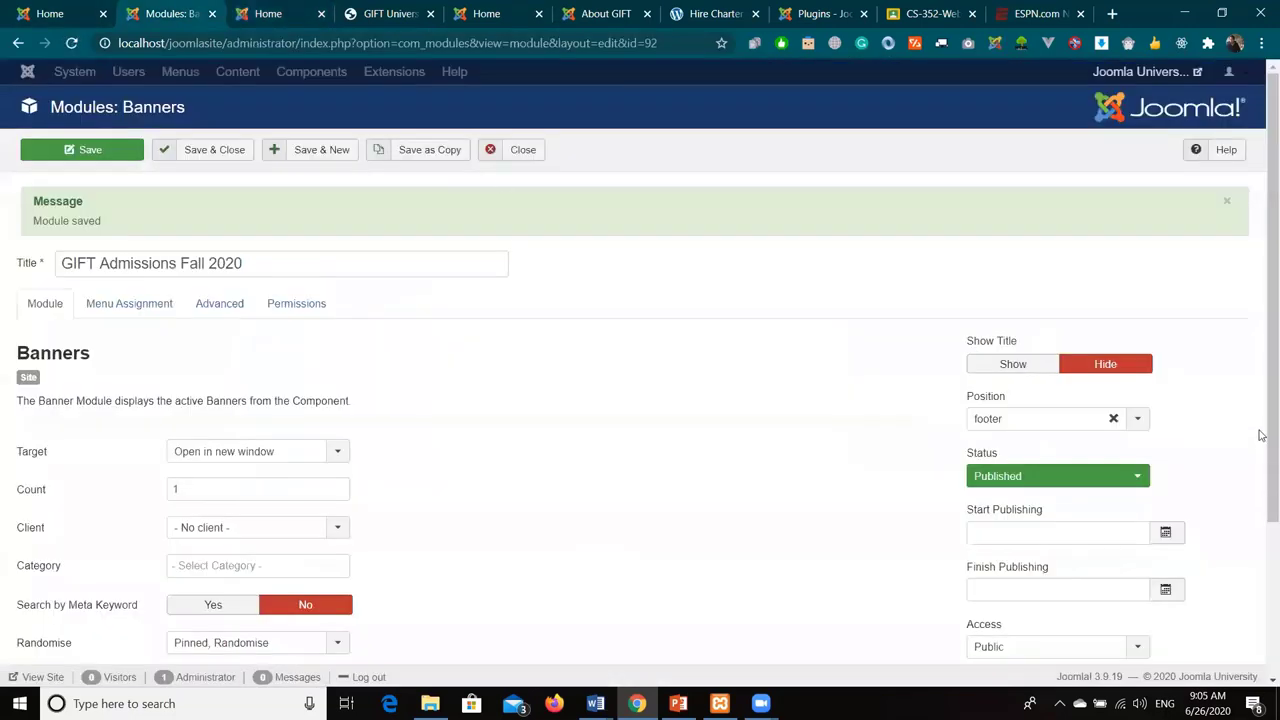
- Look through the available module positions and the site templates page
click(1137, 419)
scroll(1094, 571, up, 5)
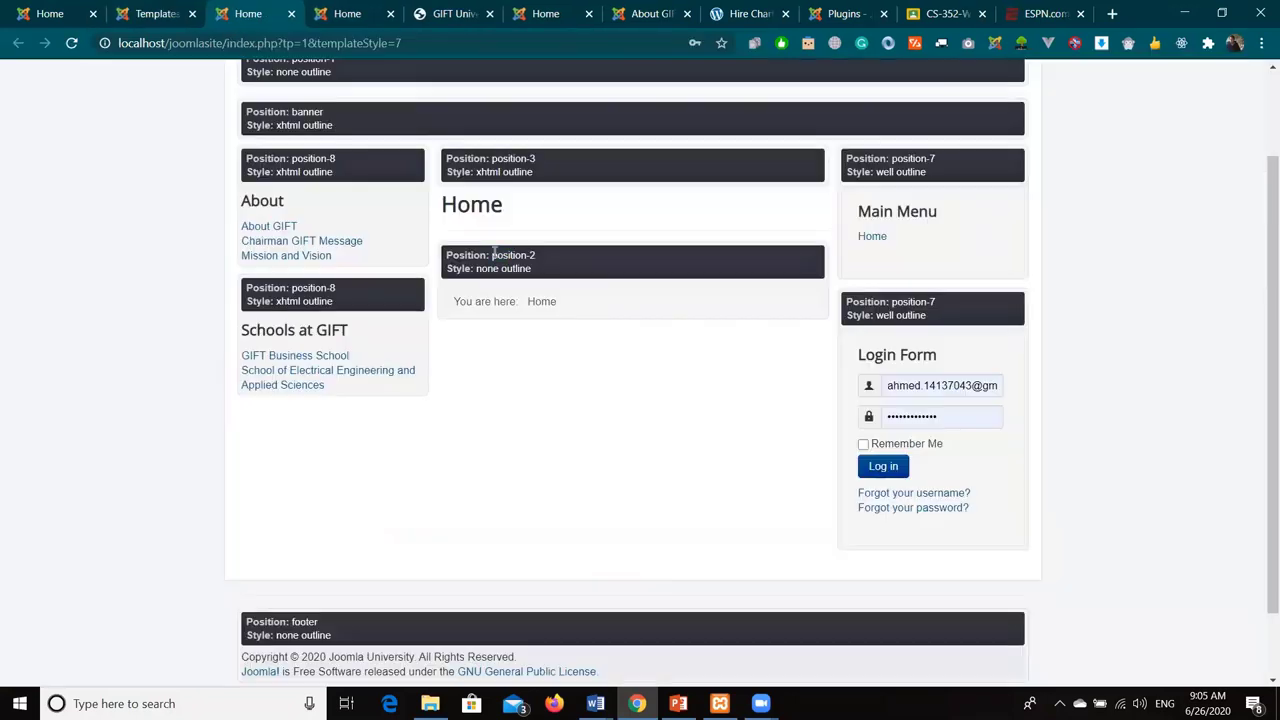
drag(492, 255, 557, 265)
click(150, 10)
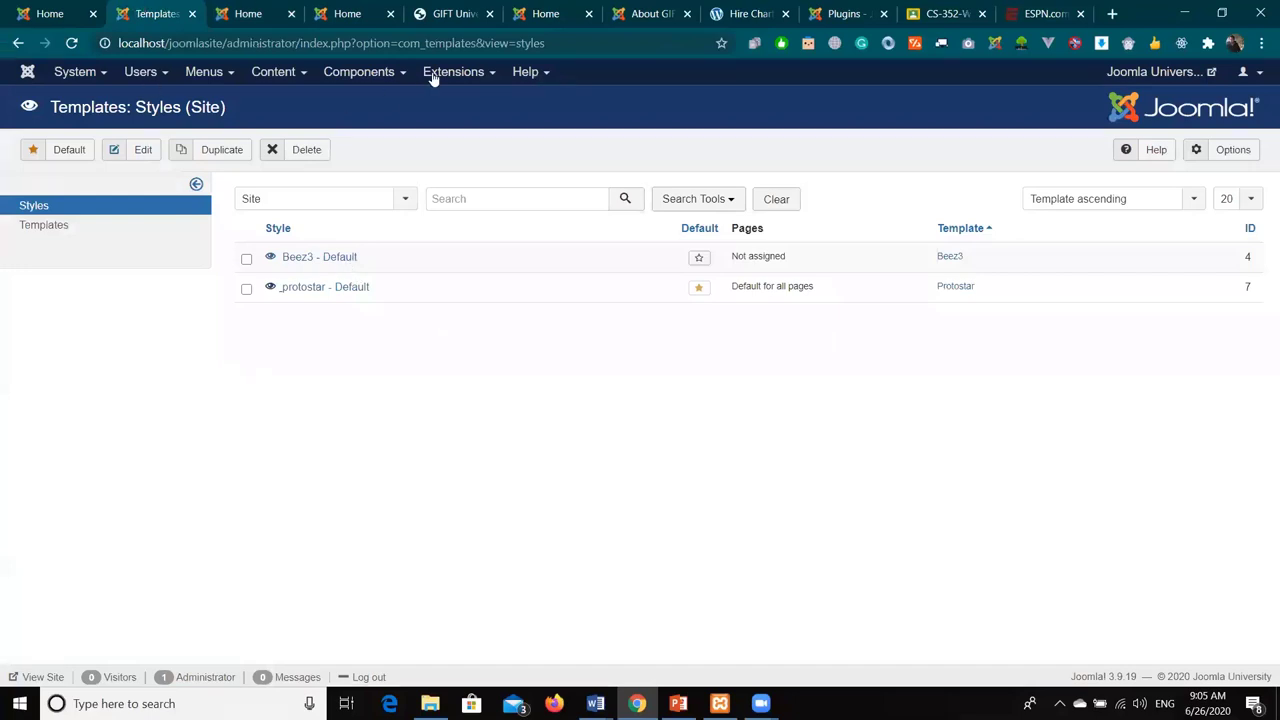
key(alt+Left)
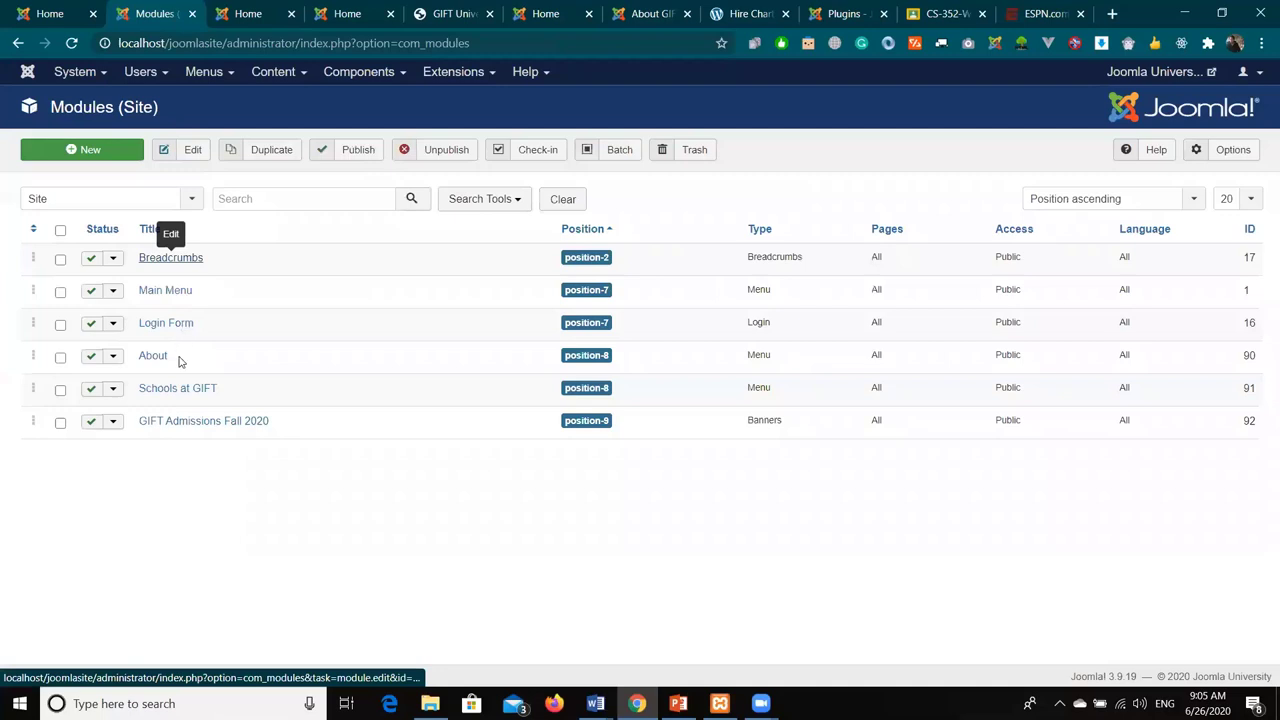
- Set the GIFT Admissions Fall 2020 module position to Breadcrumbs [position-2] and save
click(224, 424)
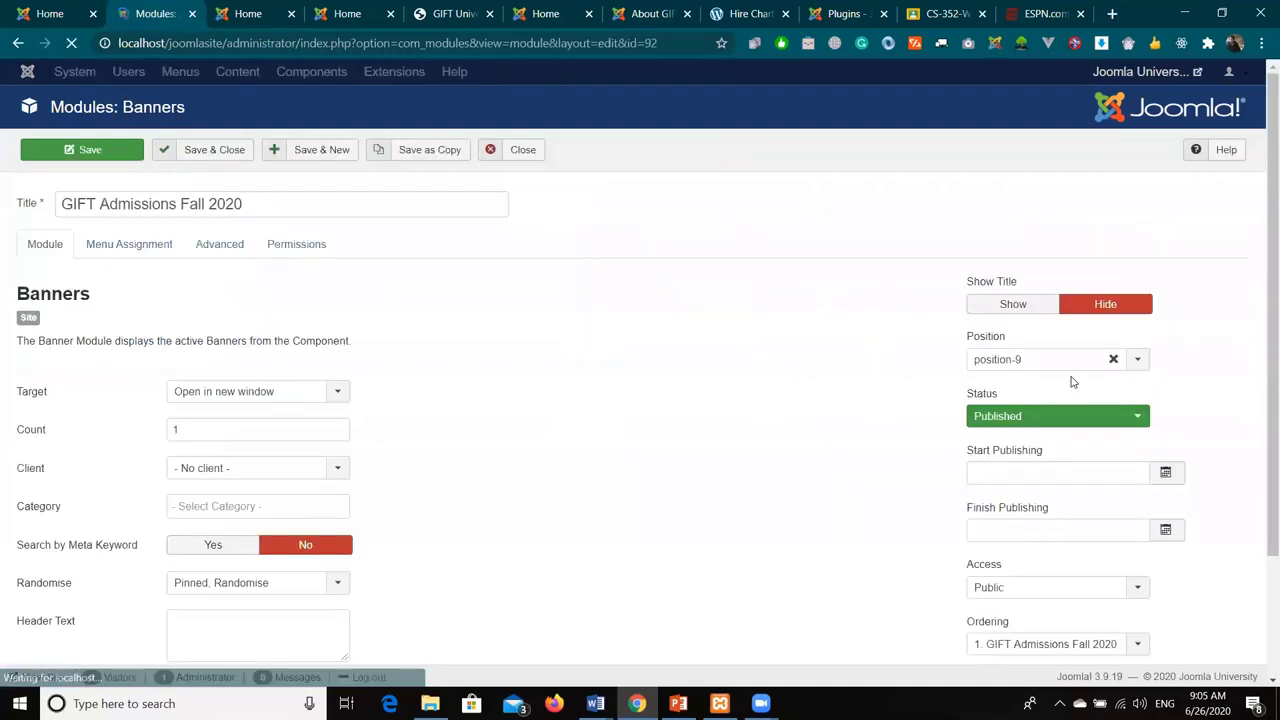
click(1040, 359)
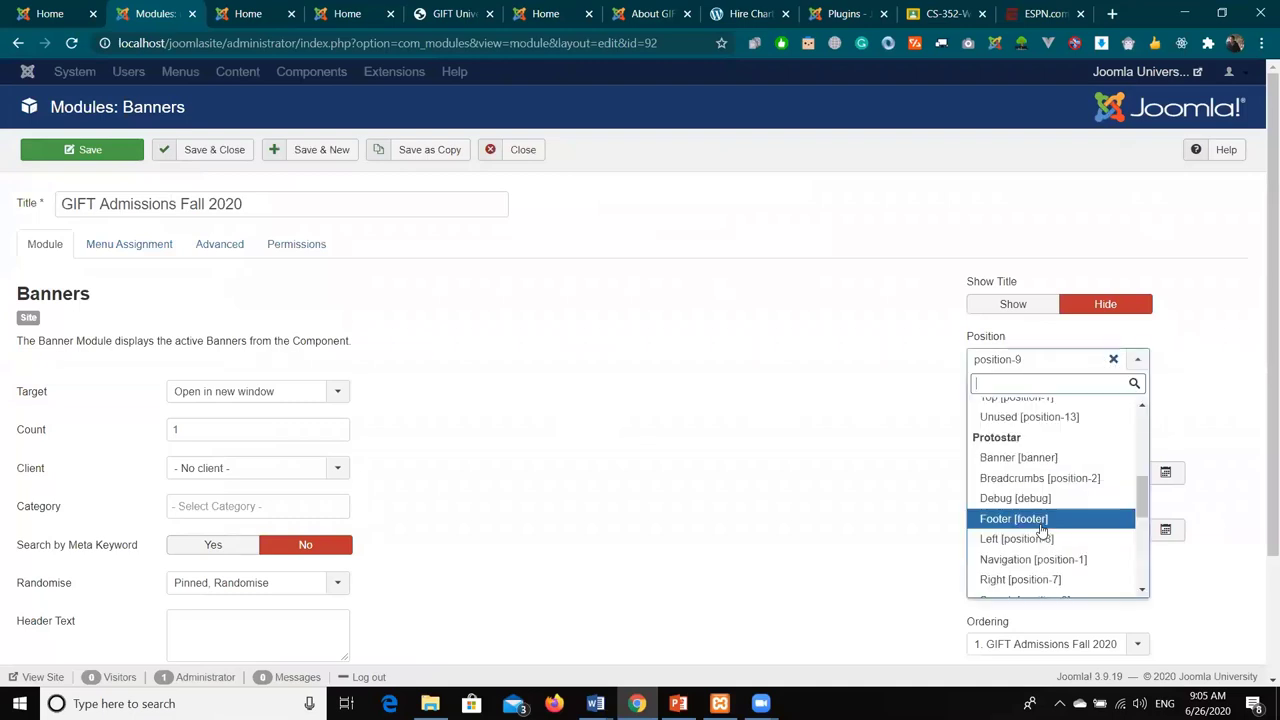
click(1070, 482)
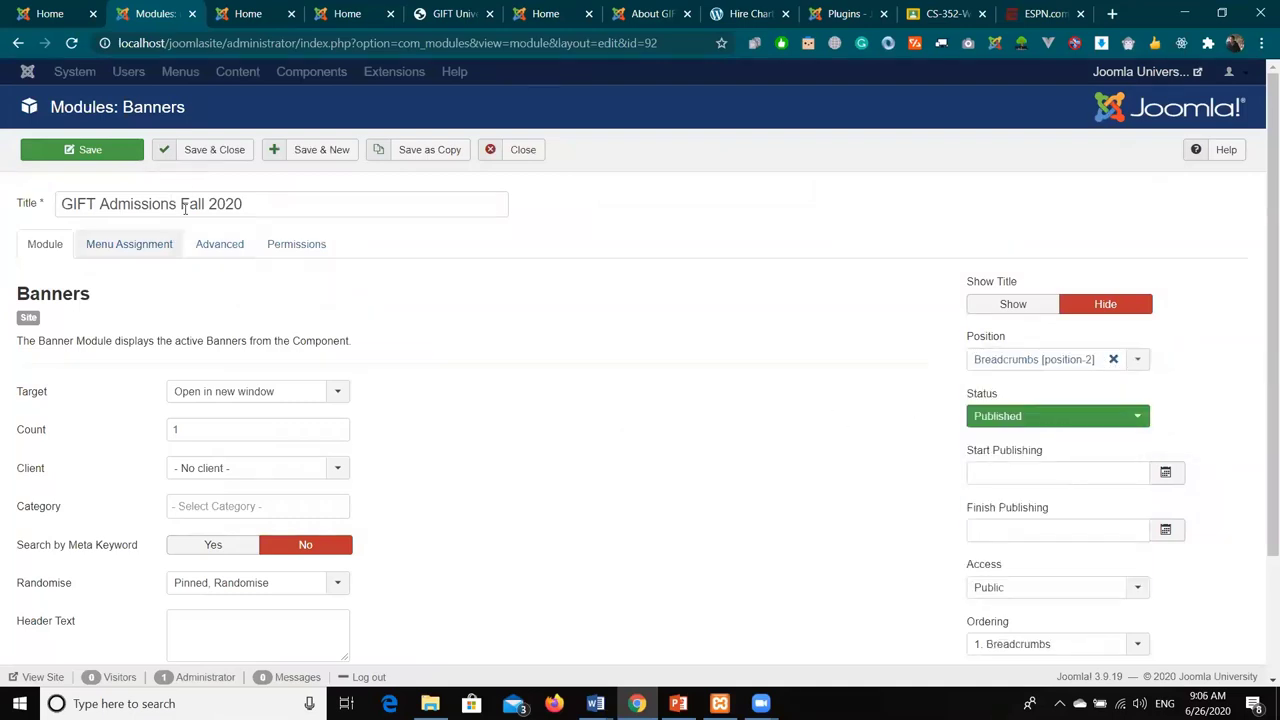
click(86, 150)
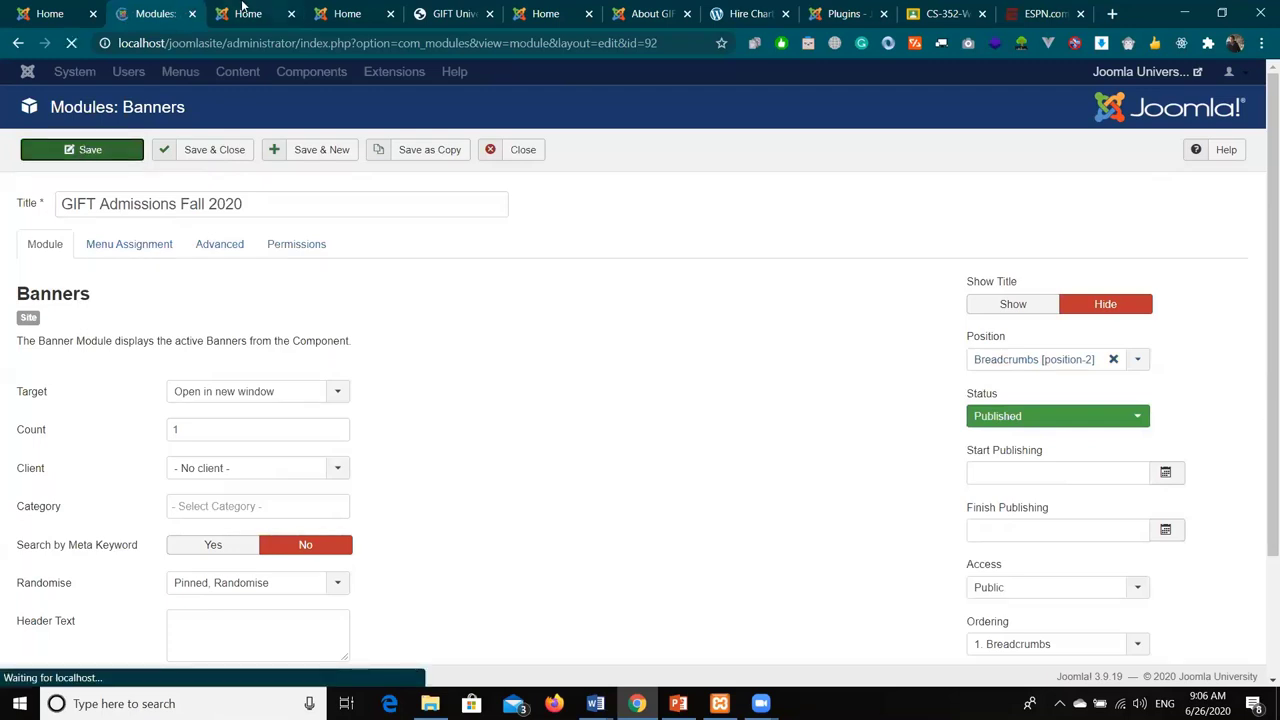
click(242, 10)
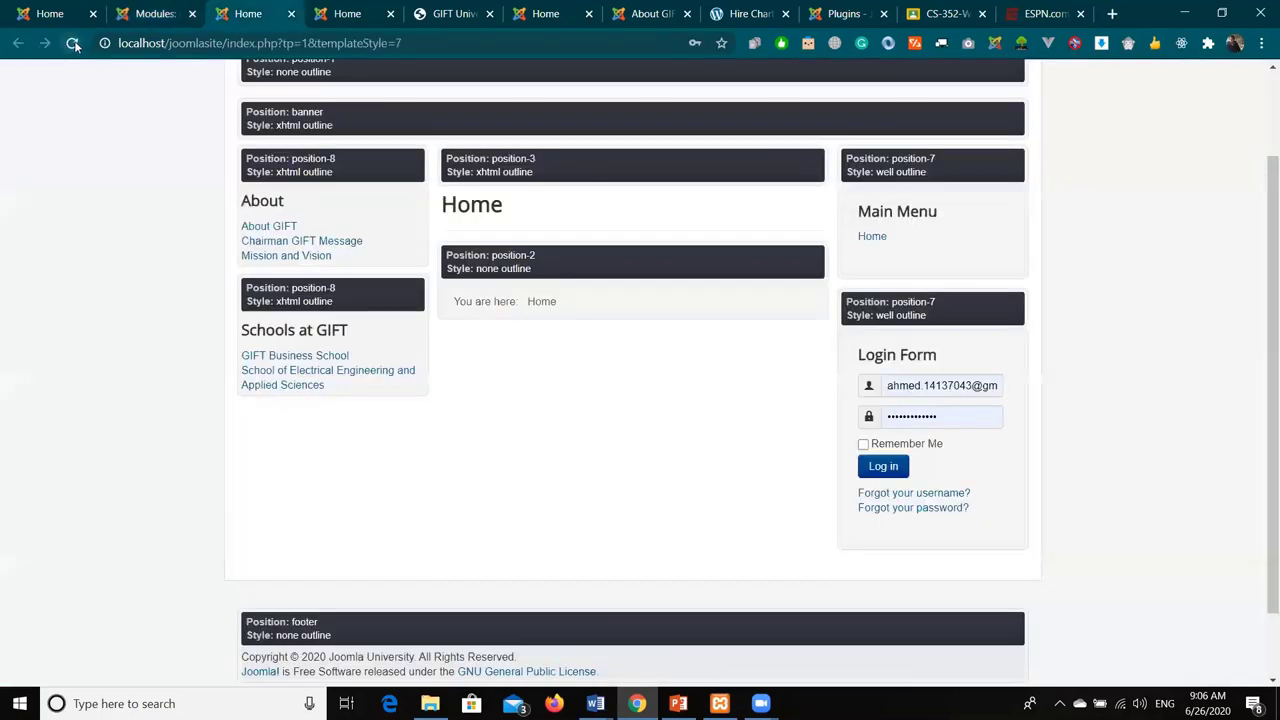
- Reload the site and check the banner under the breadcrumb trail on Mission and Vision
scroll(443, 414, up, 2)
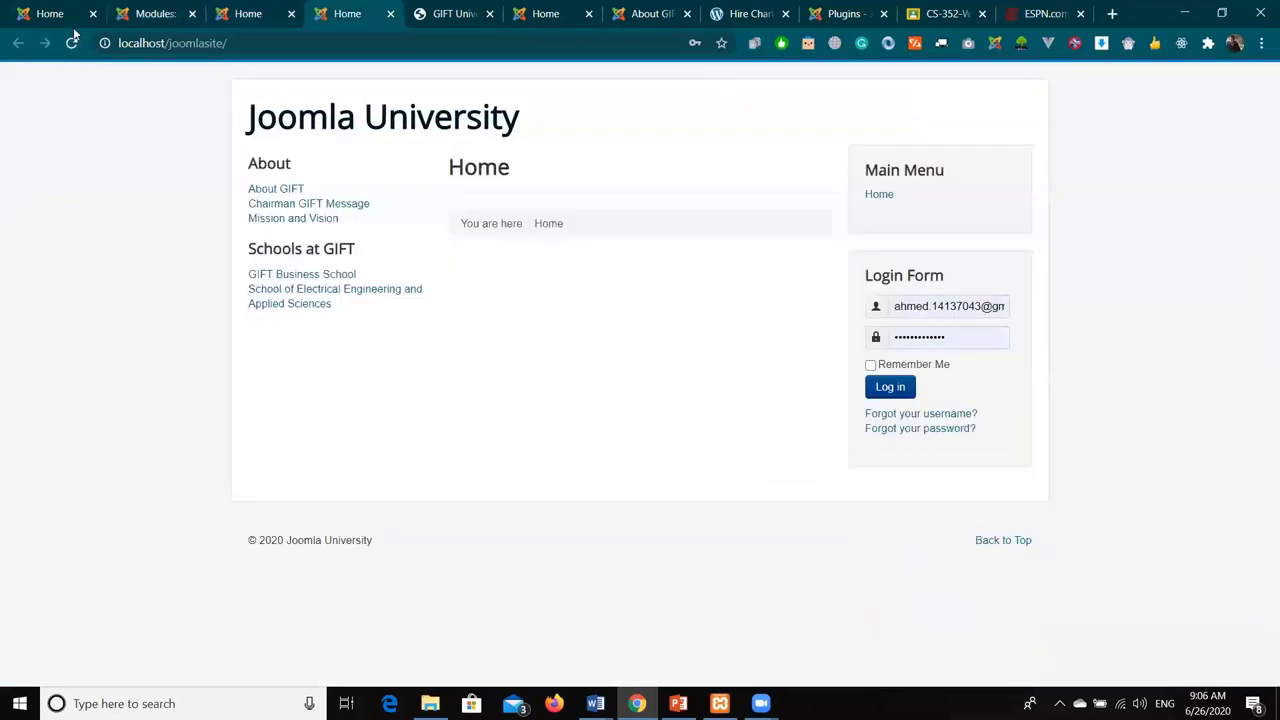
click(70, 46)
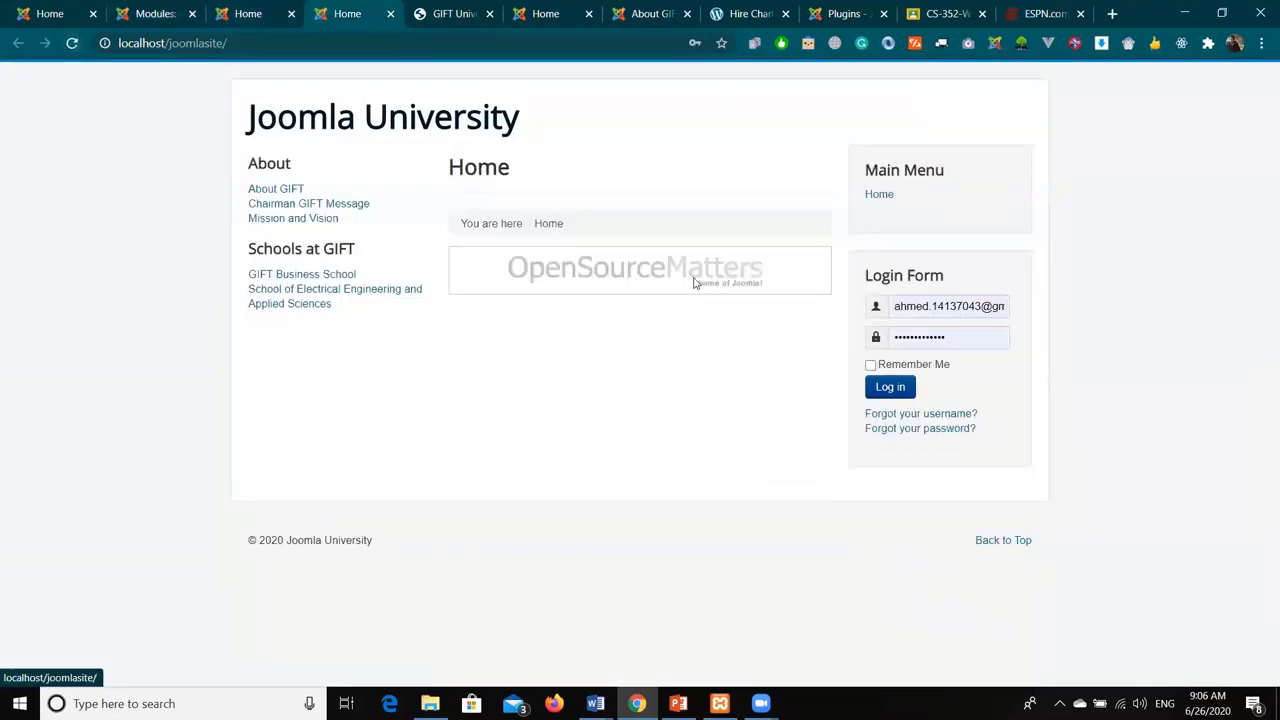
click(290, 218)
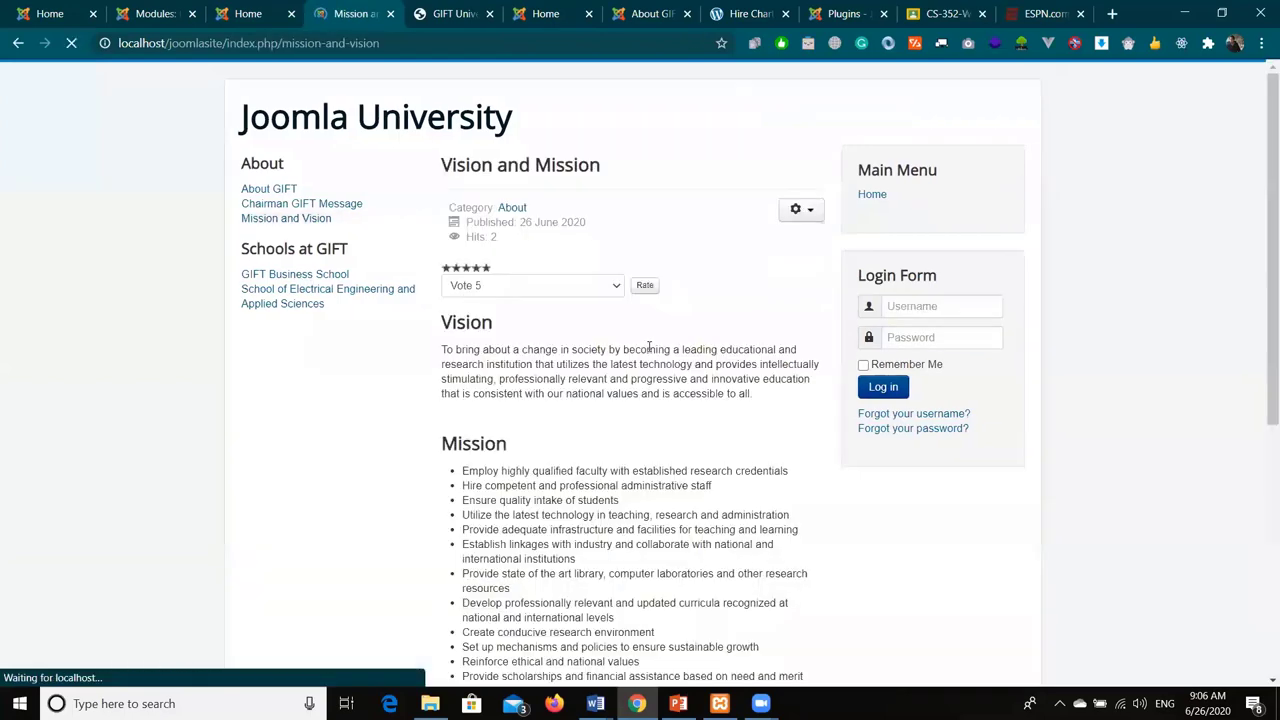
scroll(649, 346, down, 5)
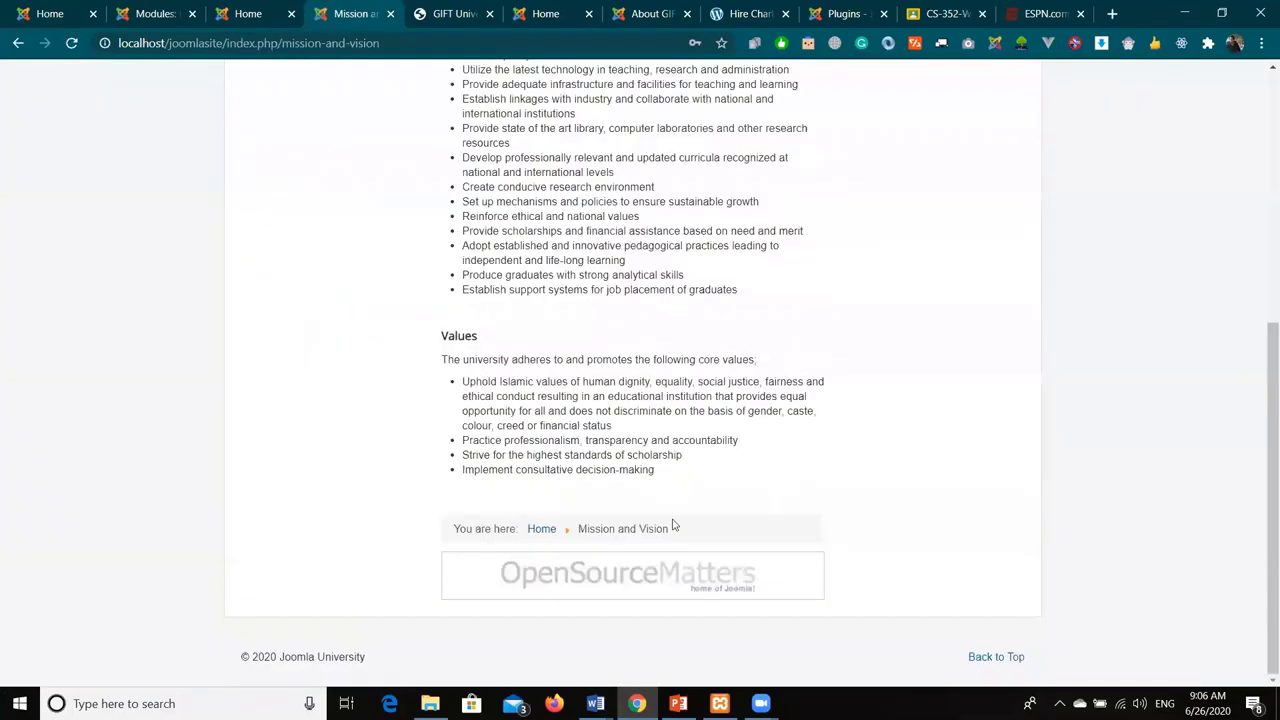
scroll(760, 528, up, 2)
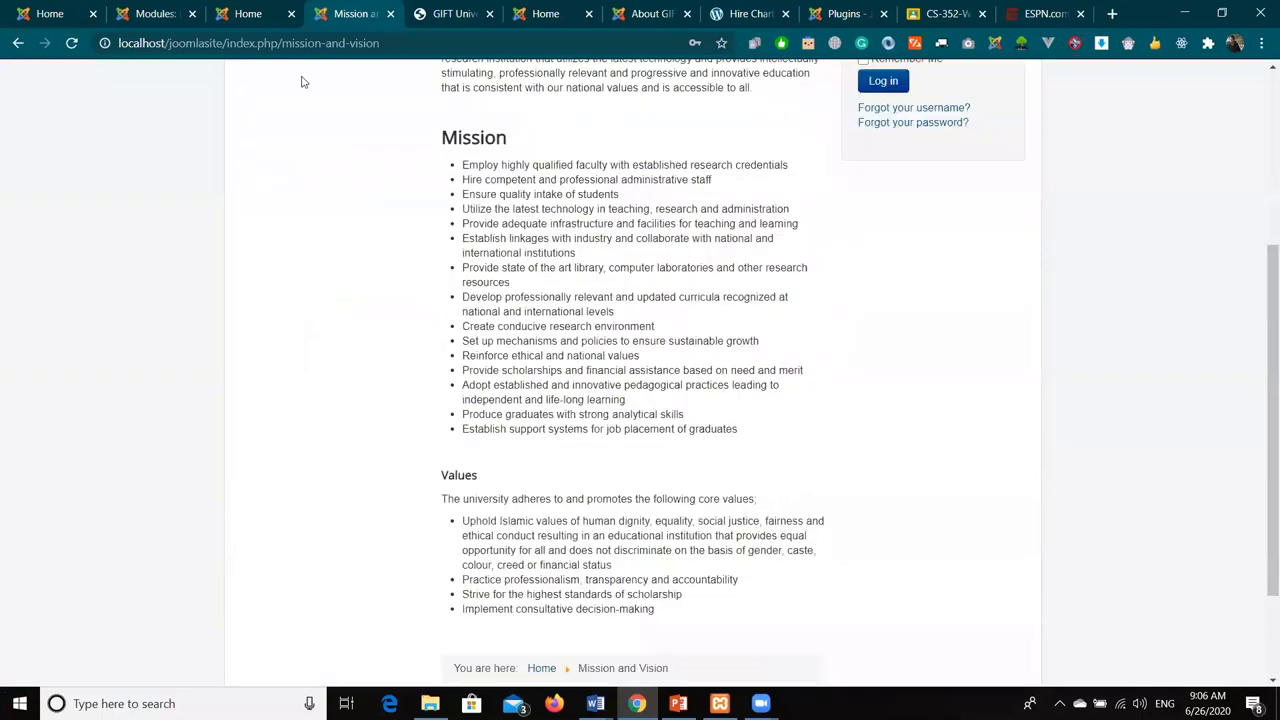
scroll(560, 330, up, 3)
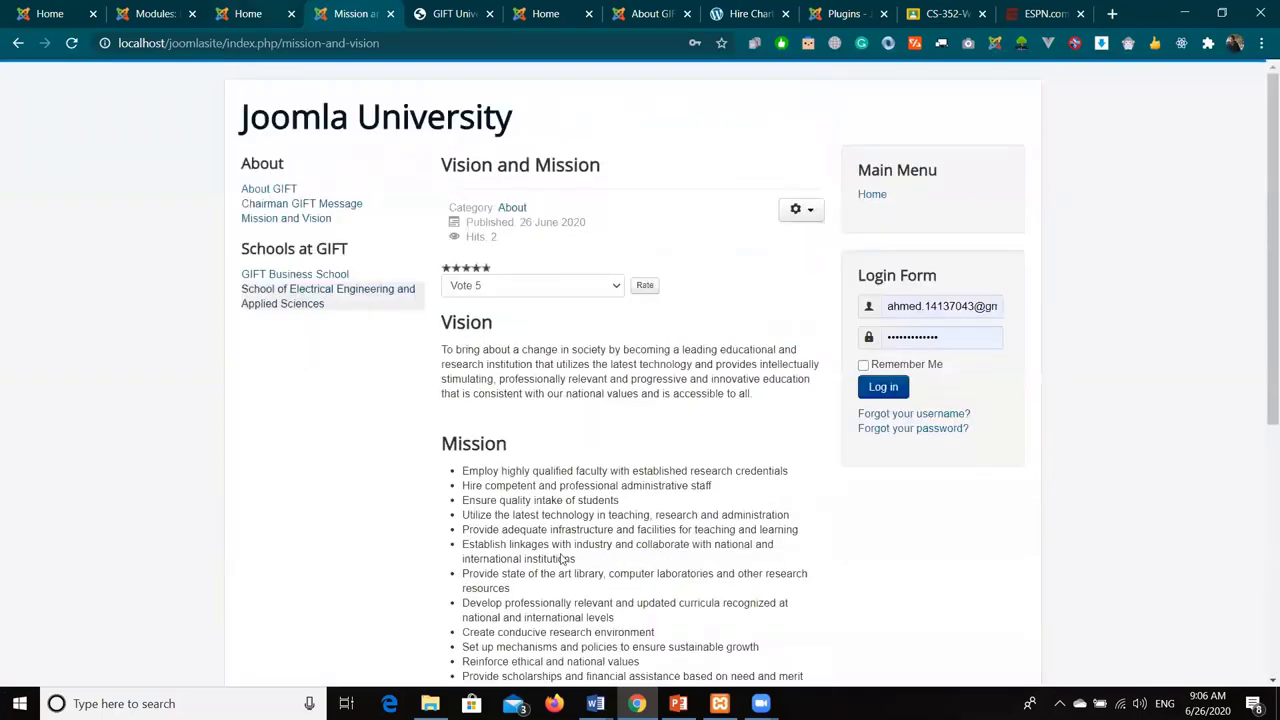
scroll(334, 563, down, 4)
triple_click(333, 560)
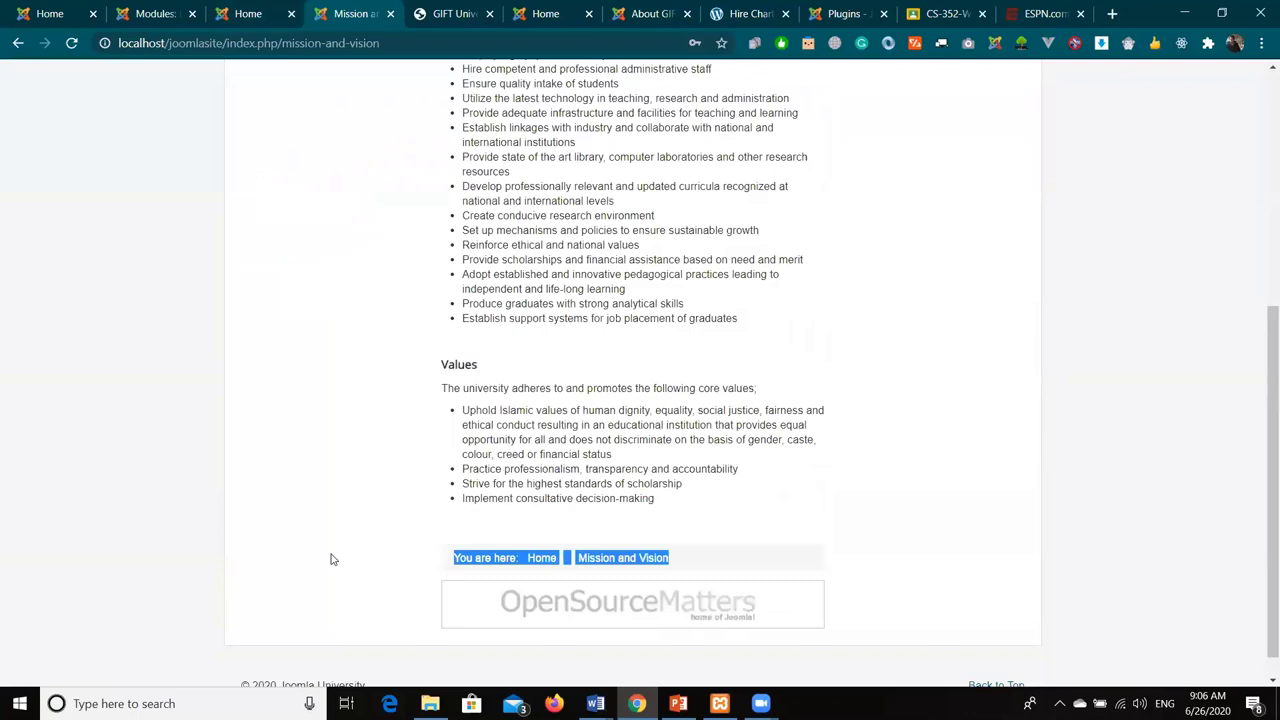
scroll(360, 500, up, 5)
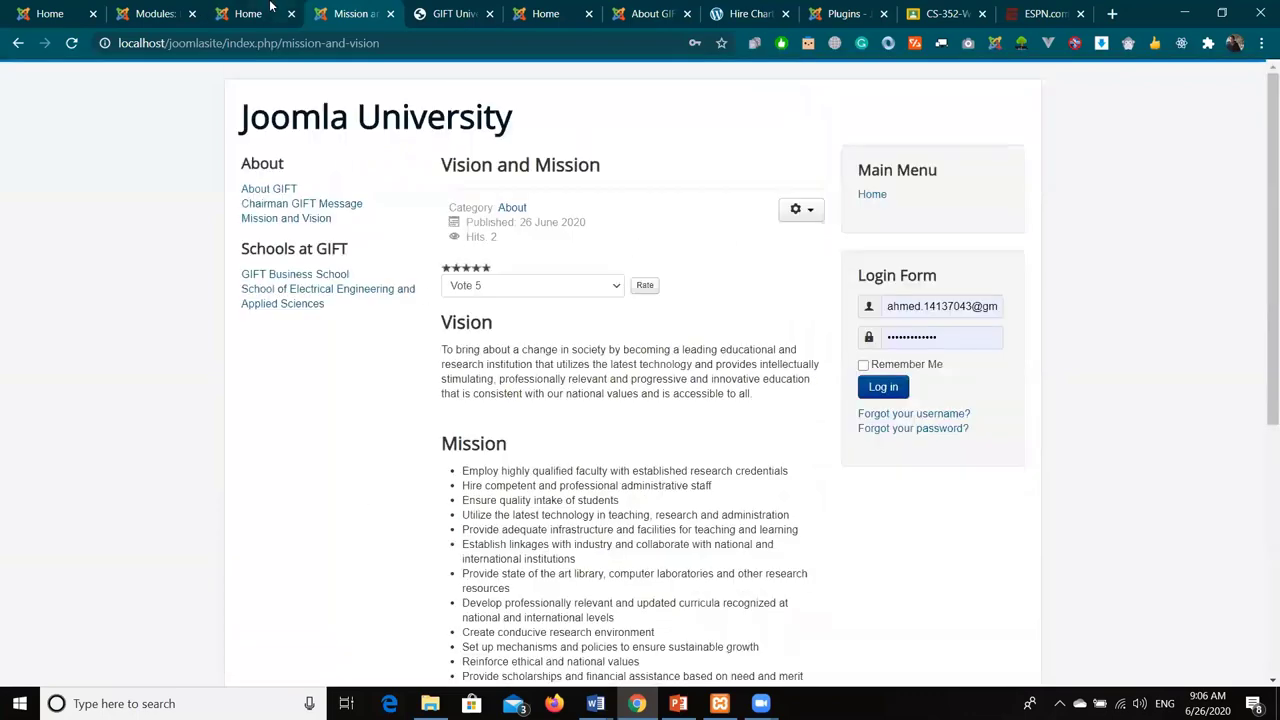
- Close the banner module editor and open the Breadcrumbs module for editing
click(270, 8)
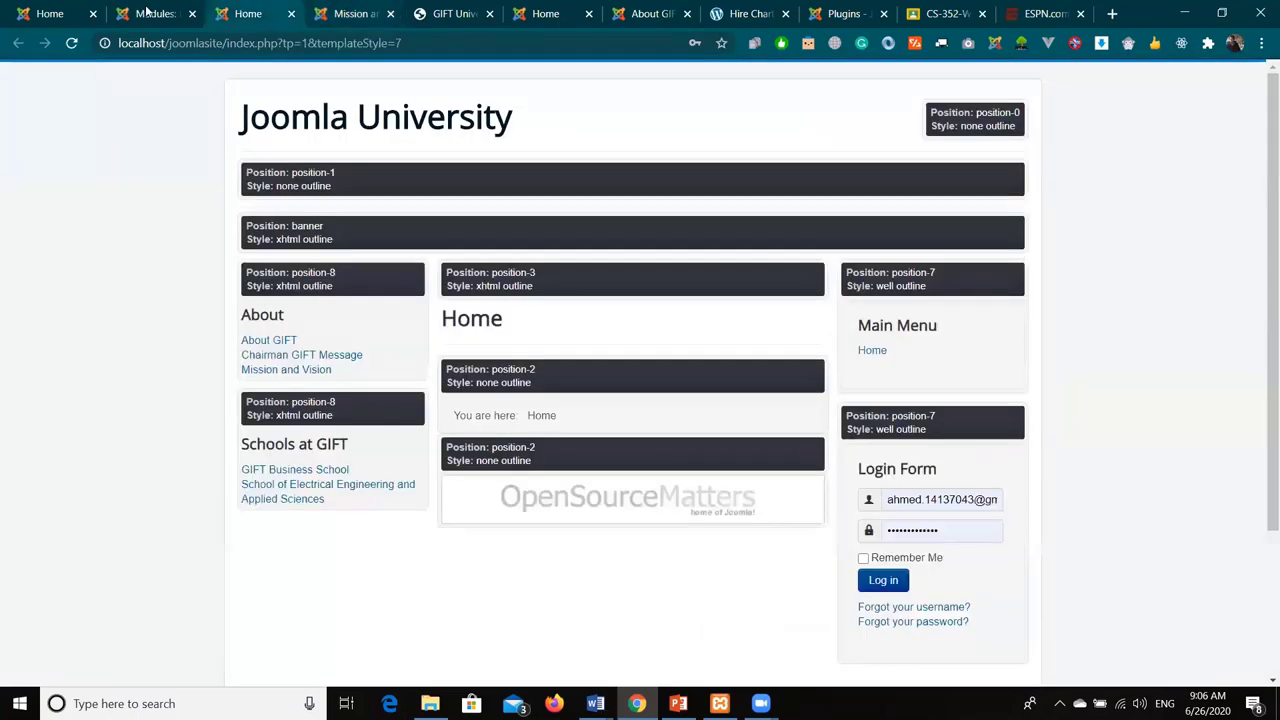
click(150, 13)
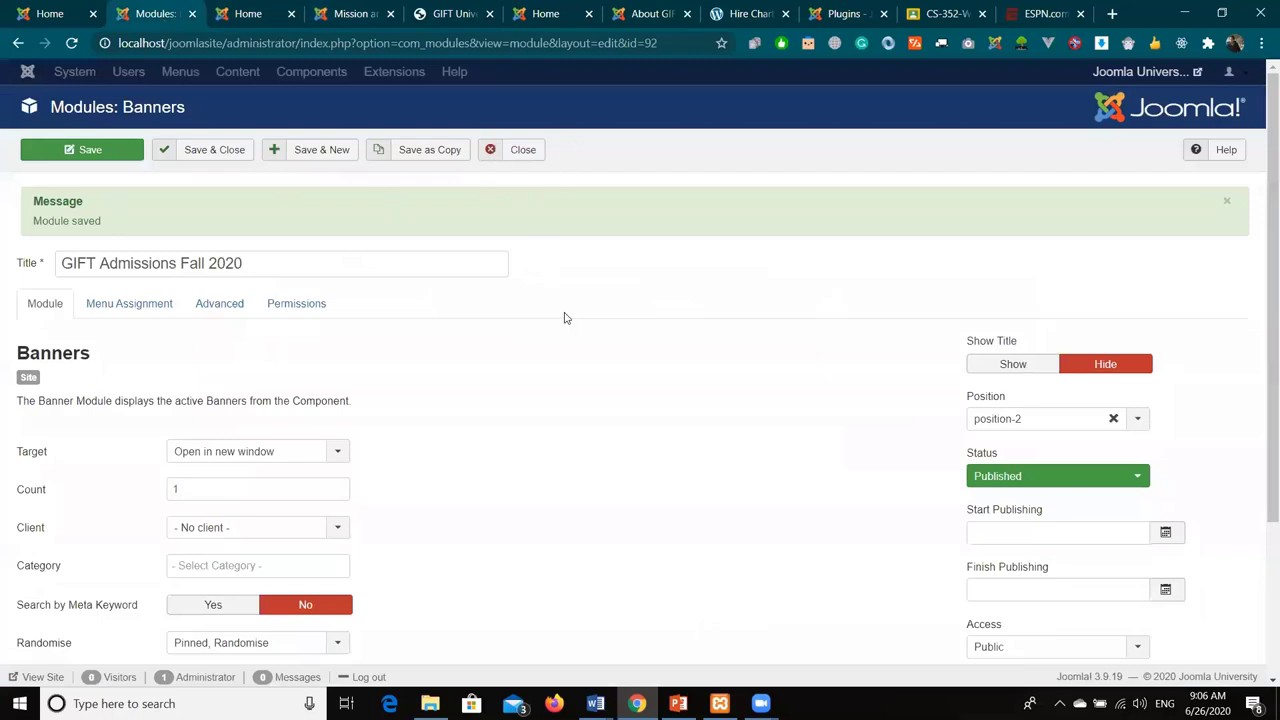
click(521, 149)
click(189, 258)
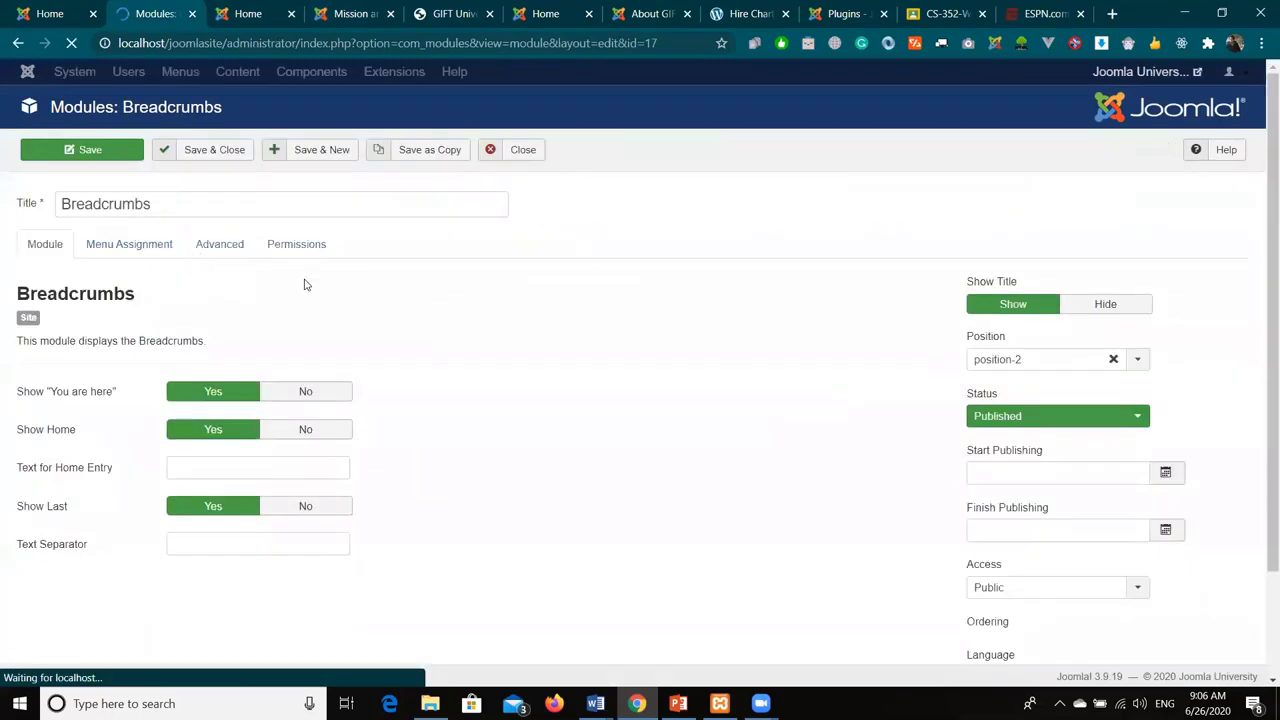
- Compare the module-positions preview with the Mission and Vision page showing position-2 contents
scroll(489, 328, down, 3)
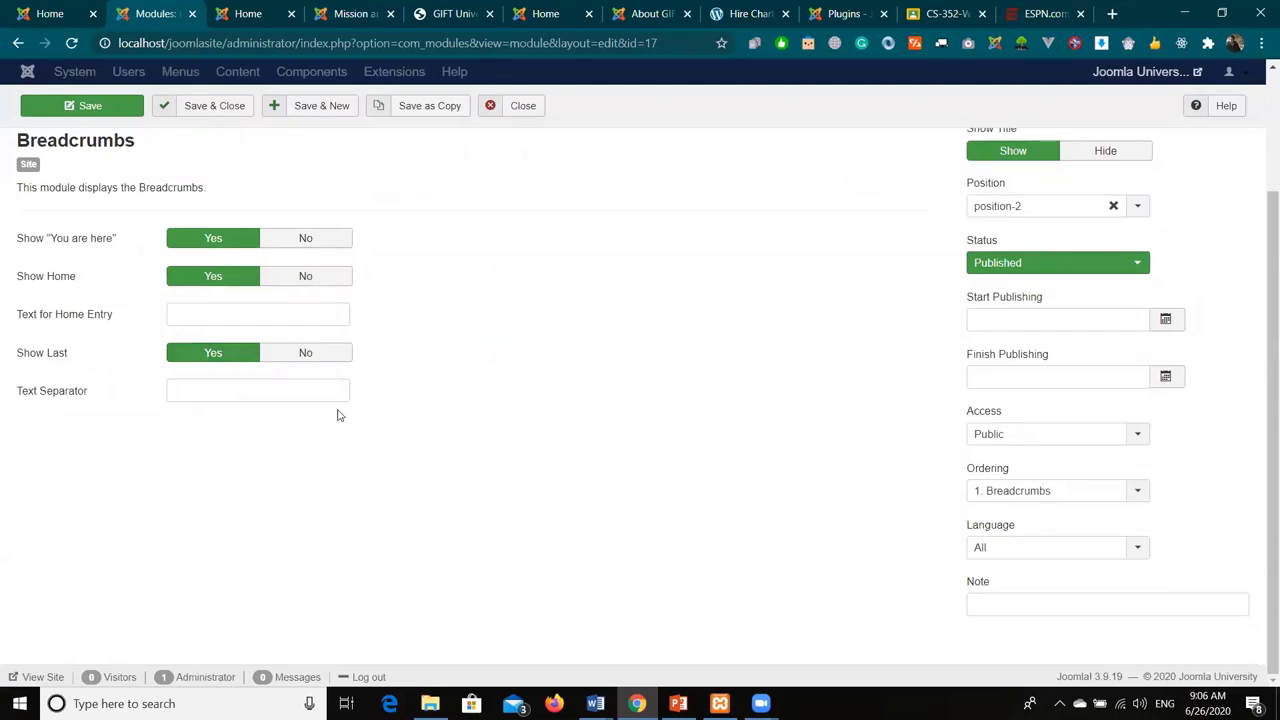
scroll(536, 490, up, 2)
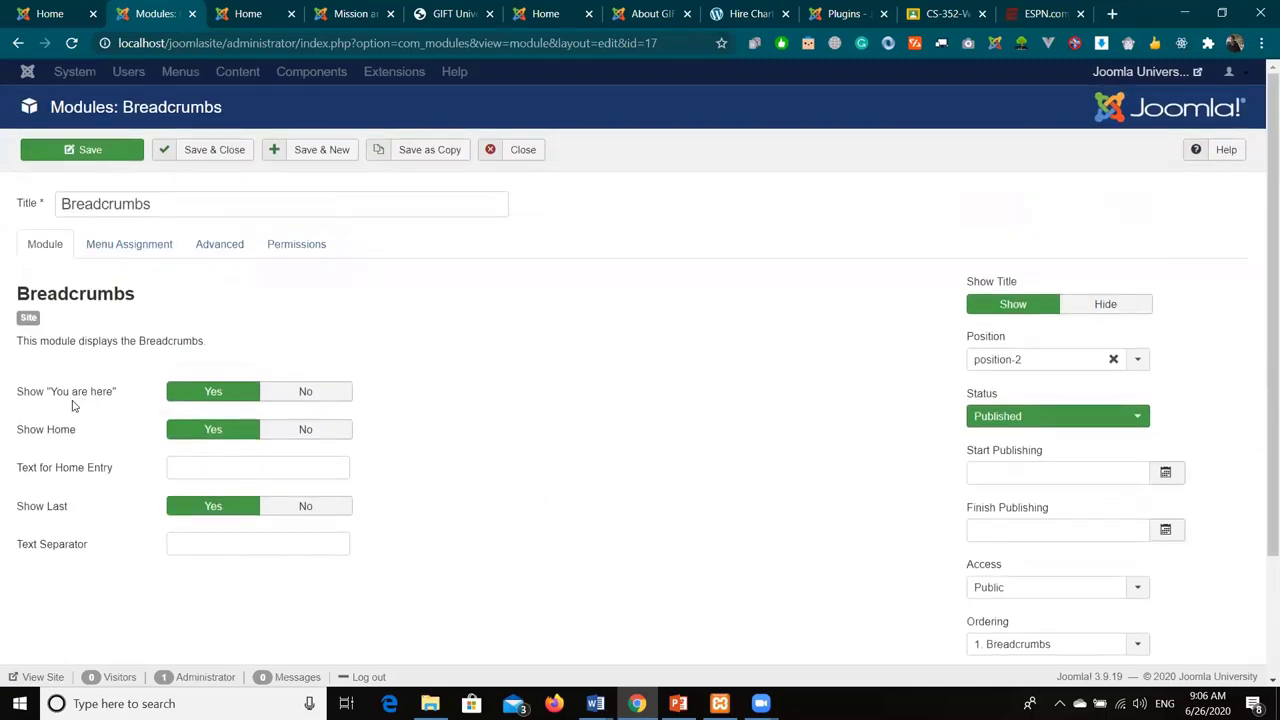
click(263, 9)
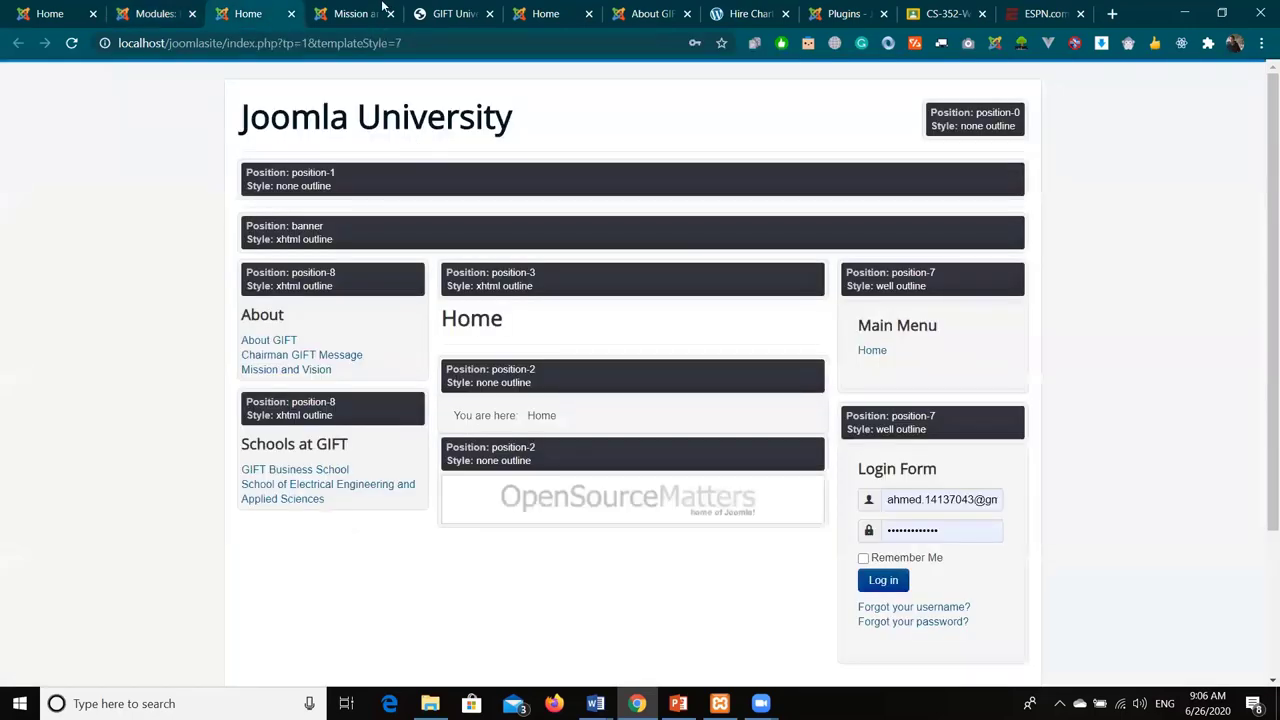
key(ctrl+Tab)
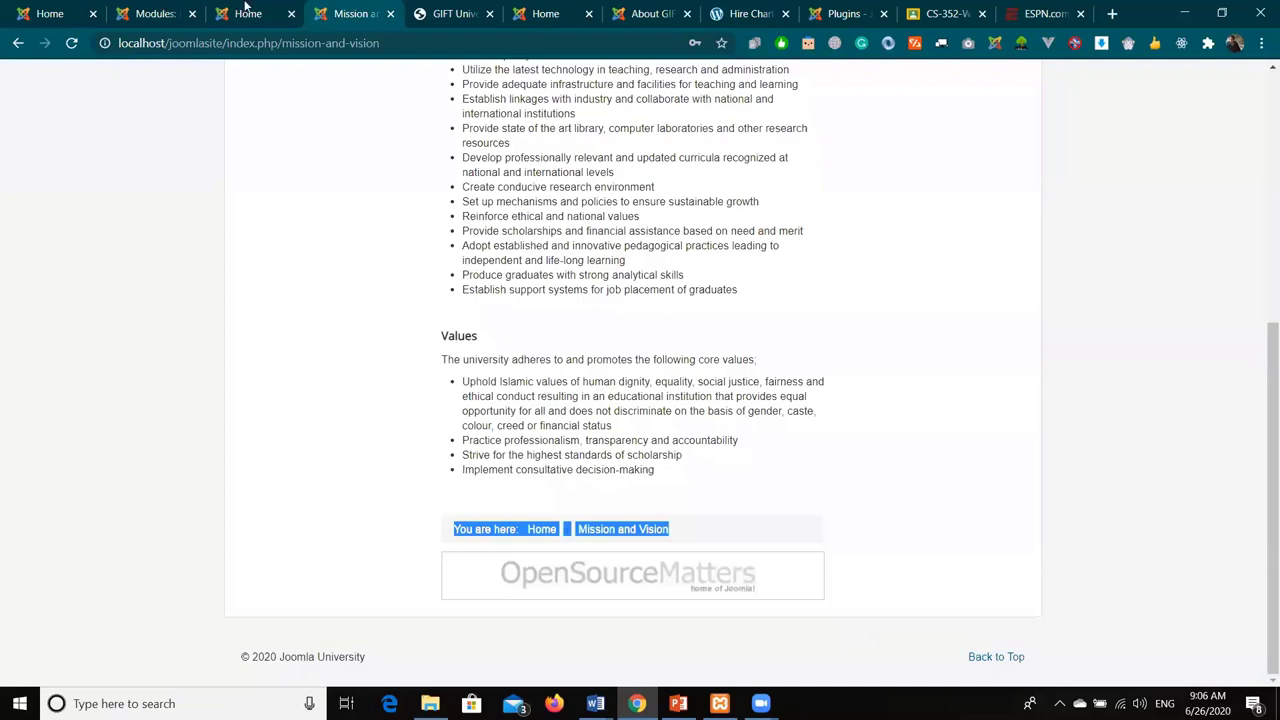
click(246, 11)
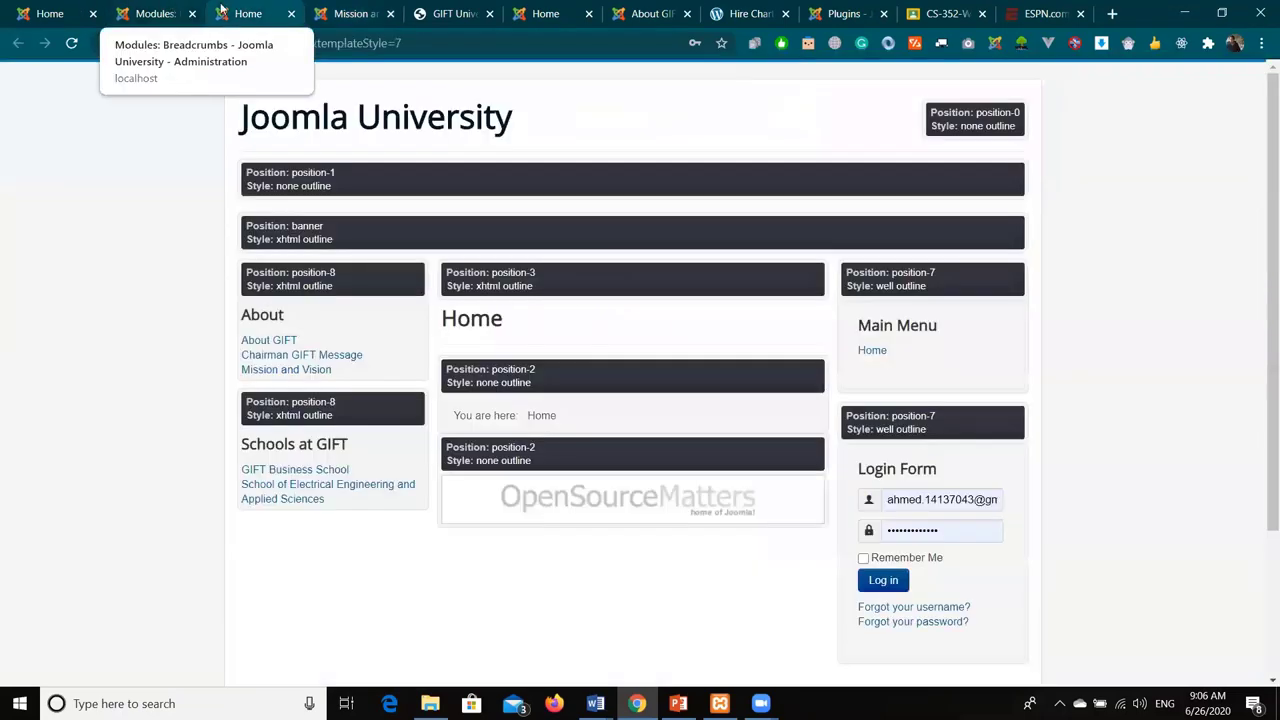
- Compare the Breadcrumbs settings with the trail shown on the Mission and Vision and About GIFT pages
key(ctrl+w)
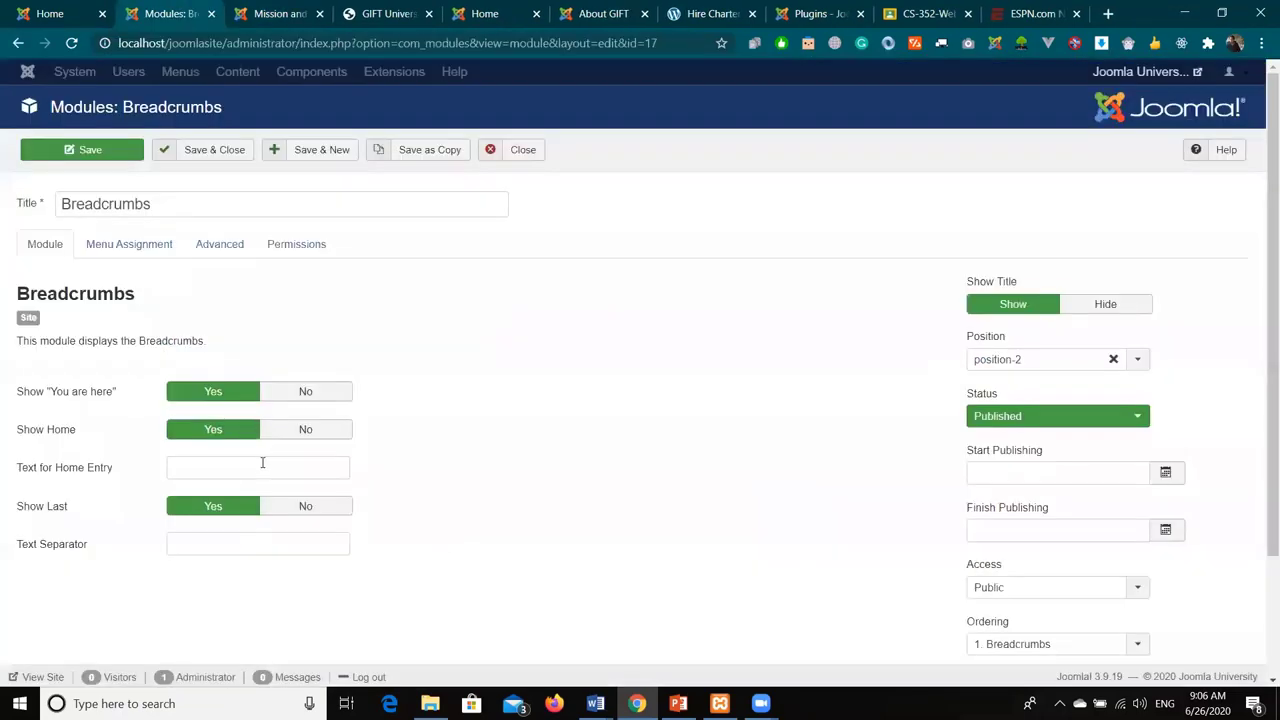
click(305, 391)
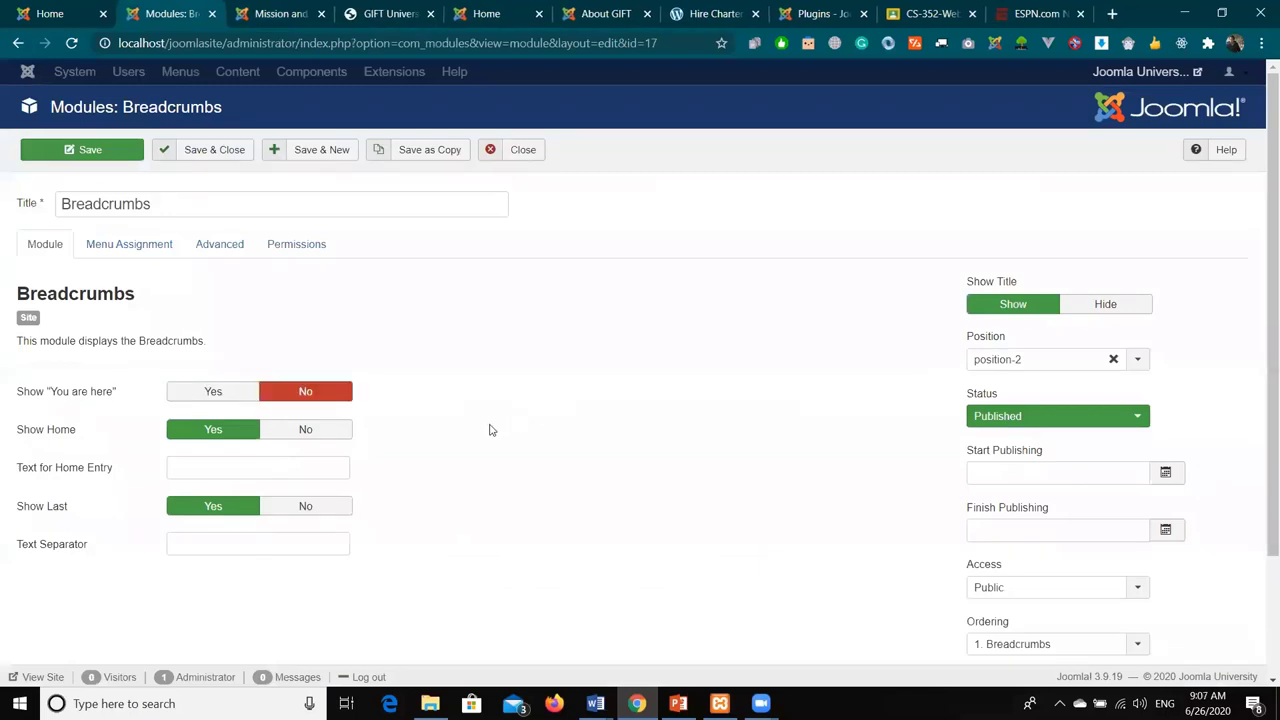
click(272, 11)
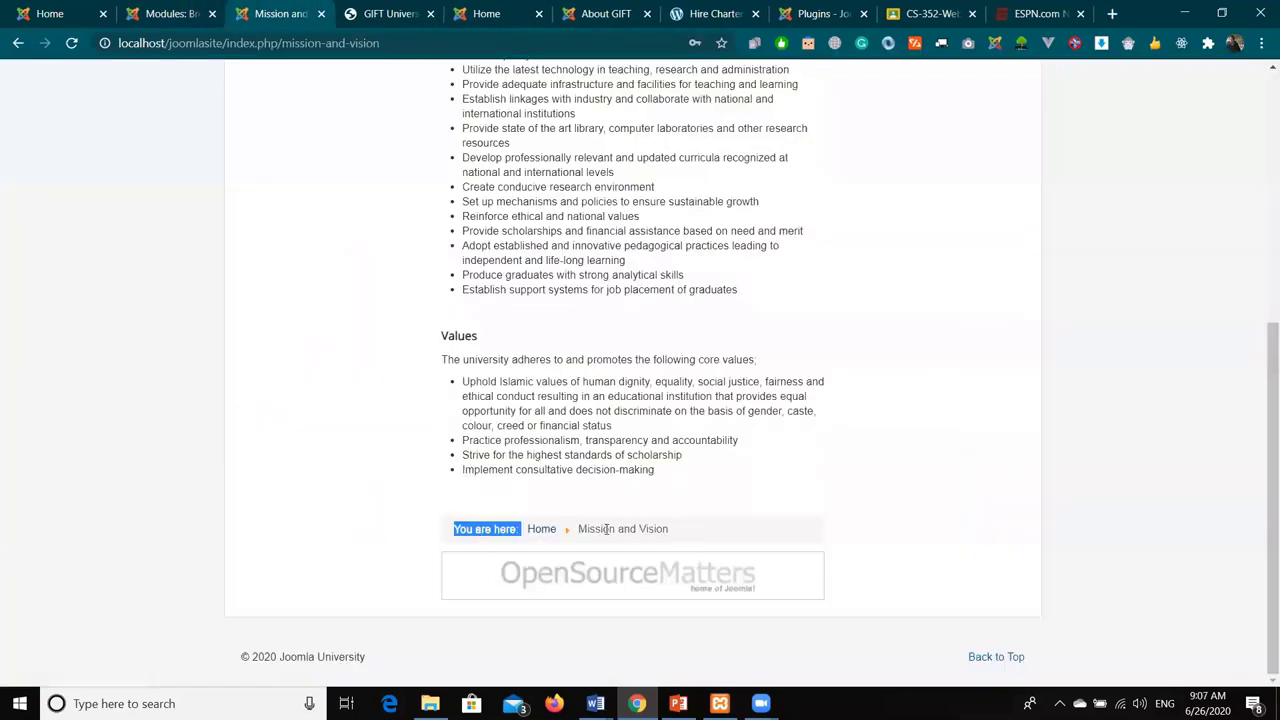
click(213, 7)
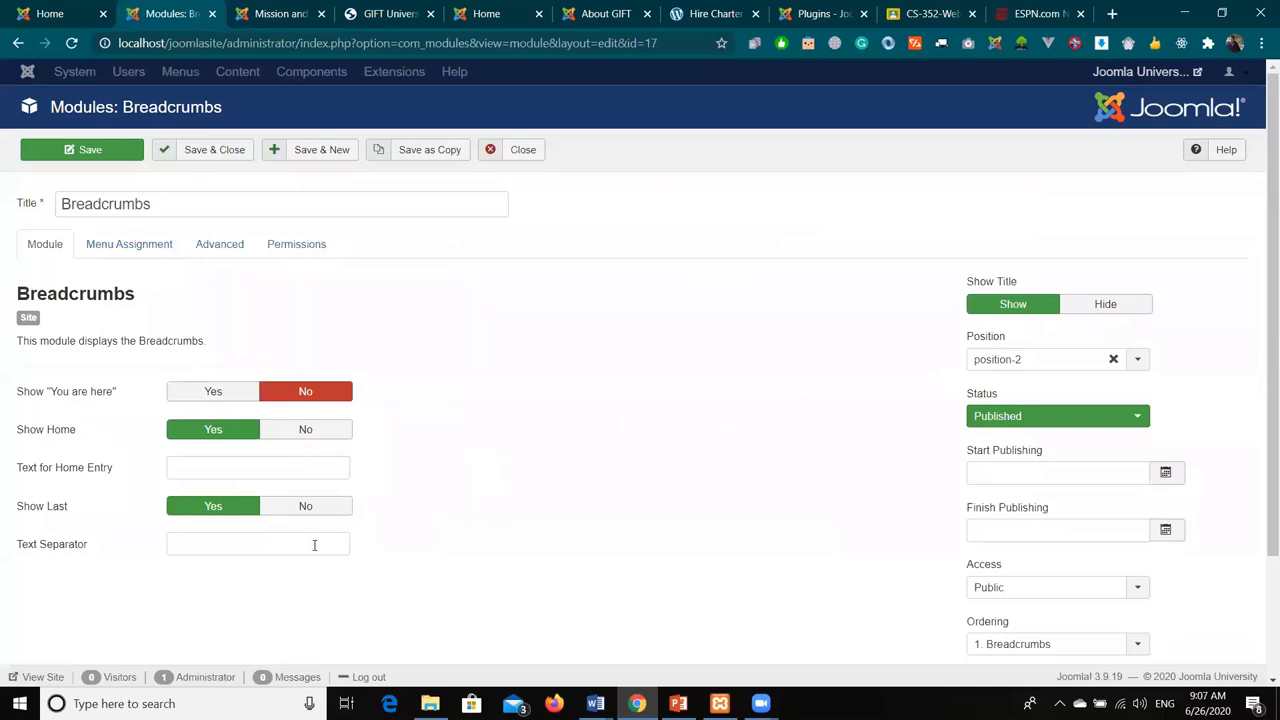
click(280, 8)
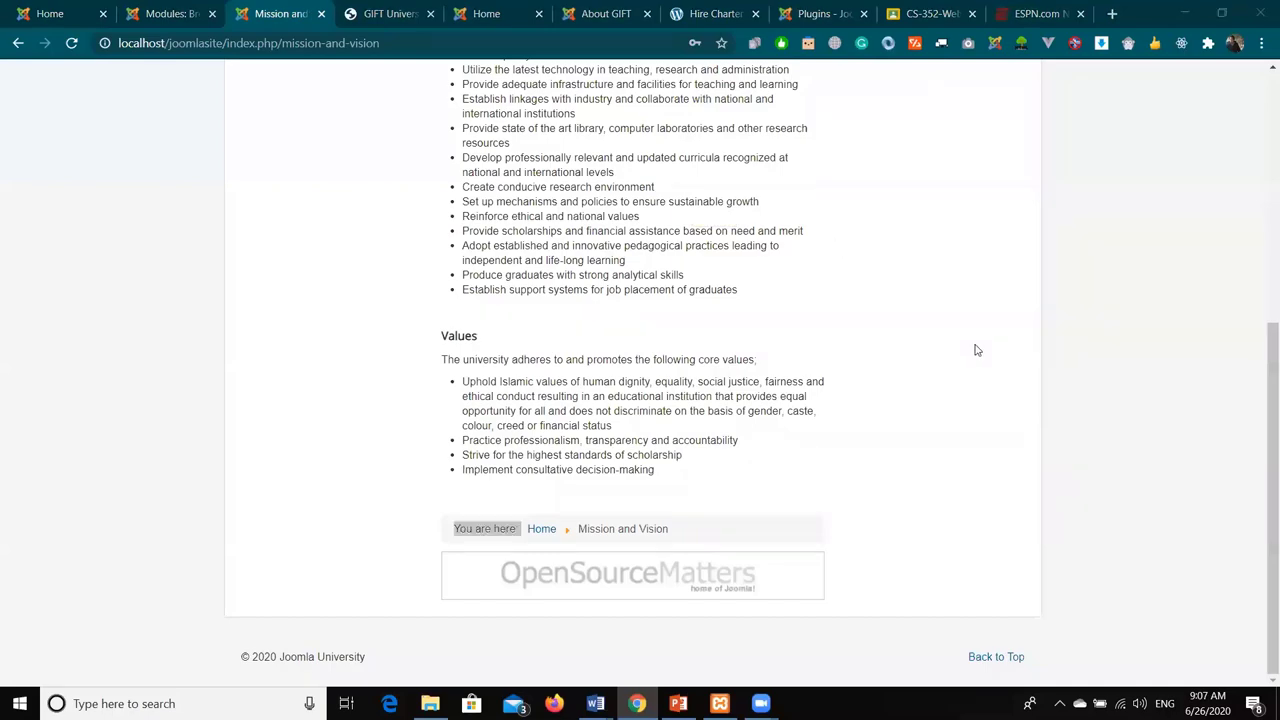
scroll(977, 350, up, 3)
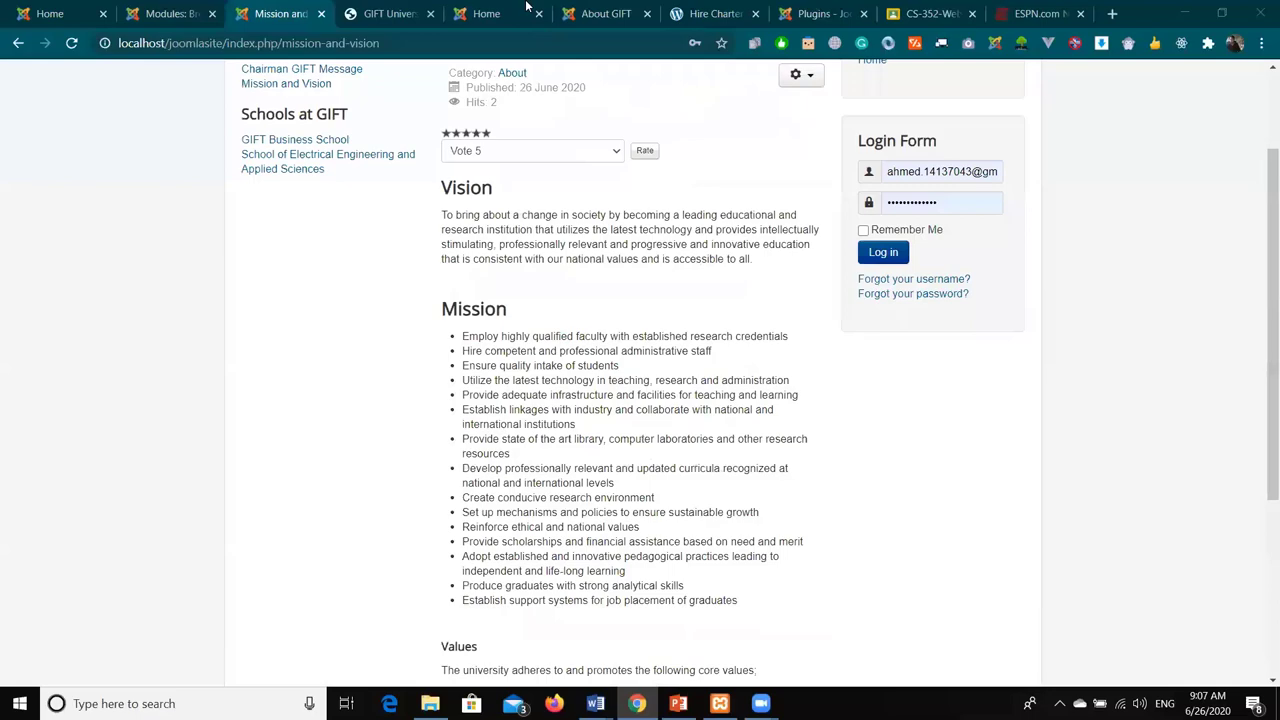
click(602, 11)
- Review the Breadcrumbs Menu Assignment and Advanced tabs, then close the editor unchanged
click(174, 10)
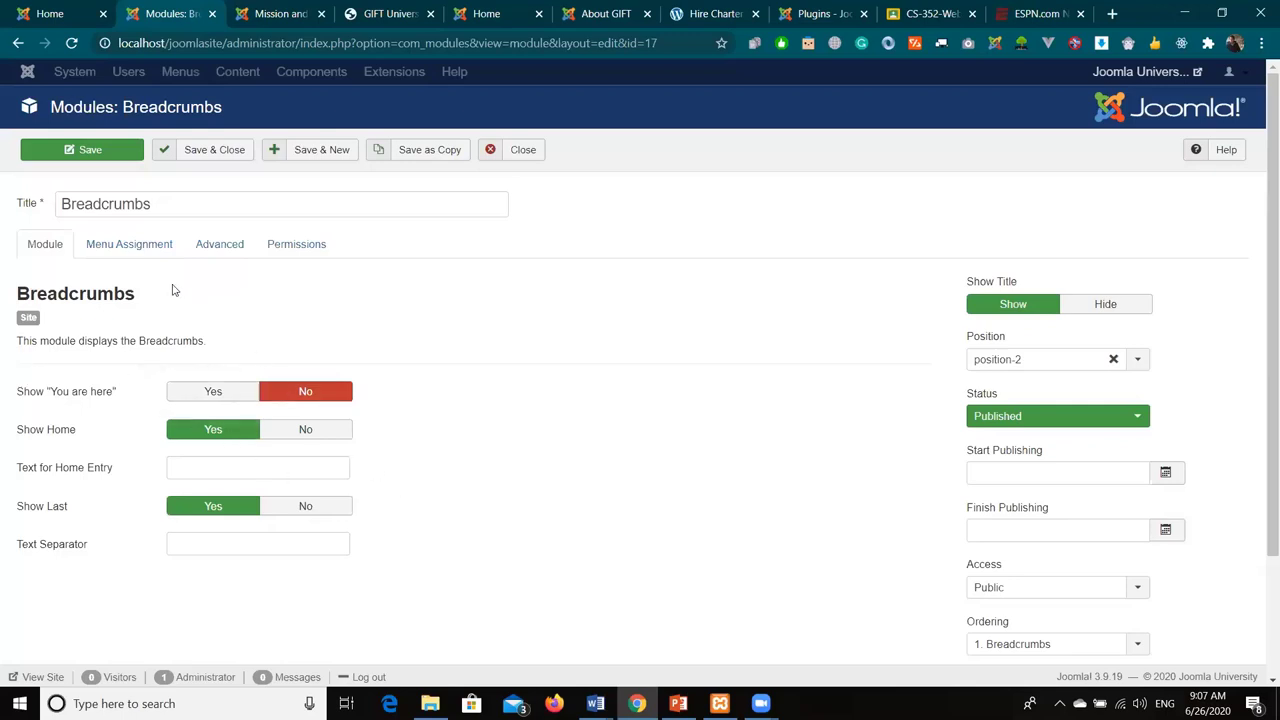
click(124, 249)
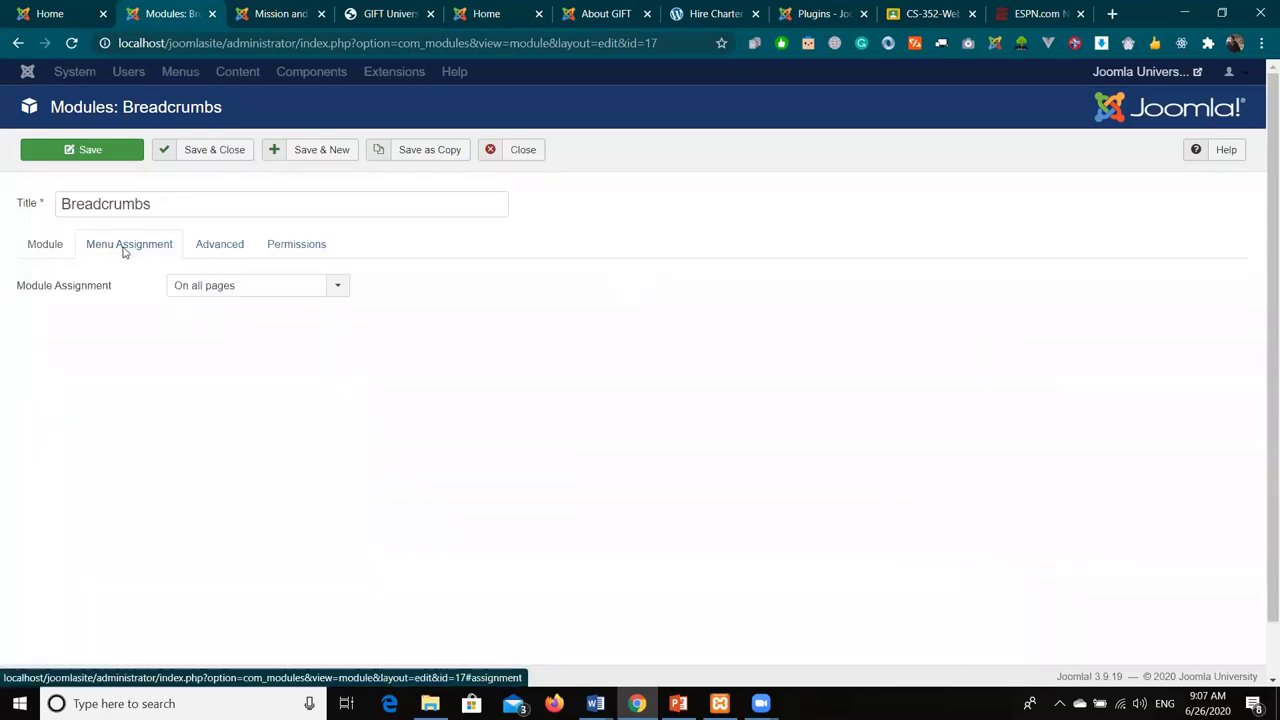
click(210, 288)
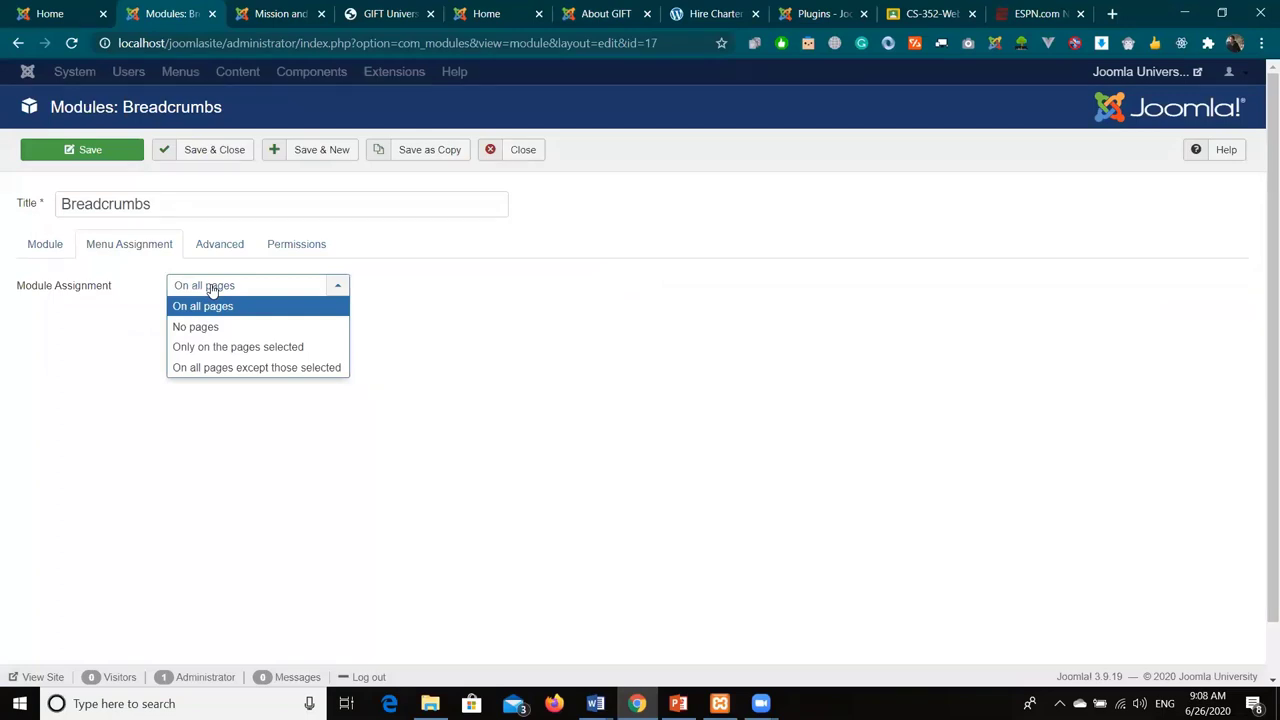
click(201, 242)
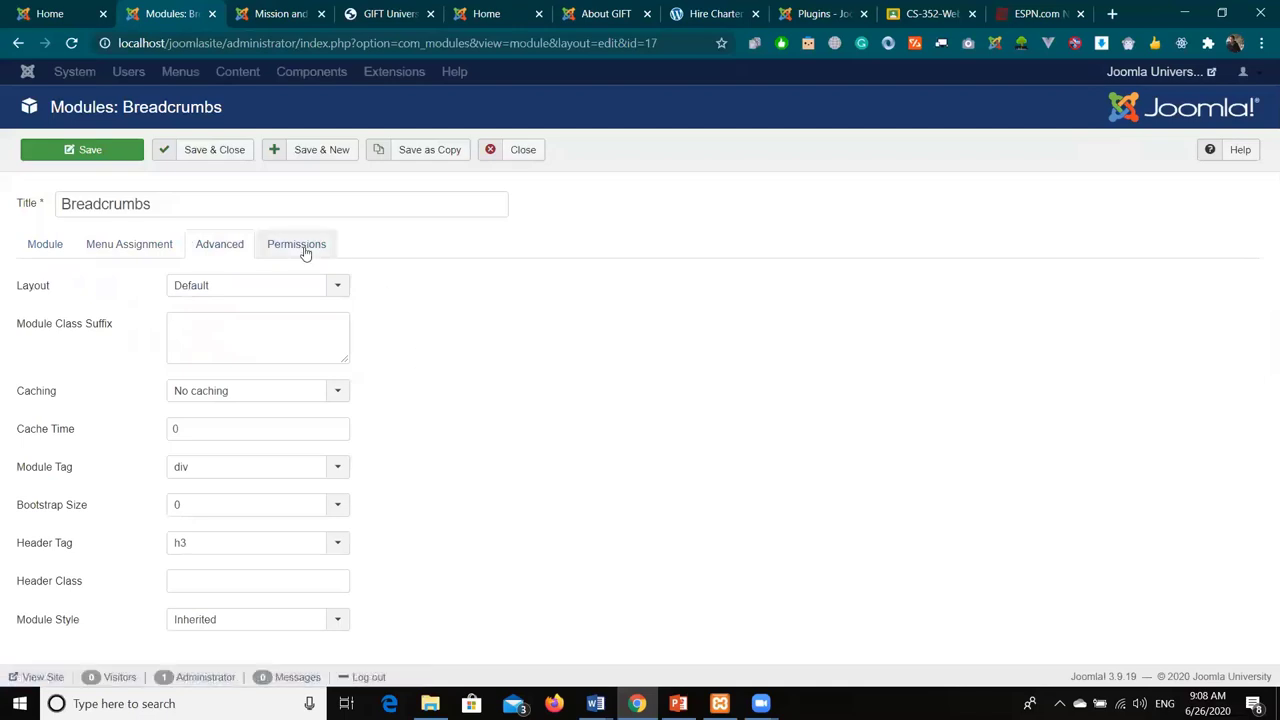
click(500, 152)
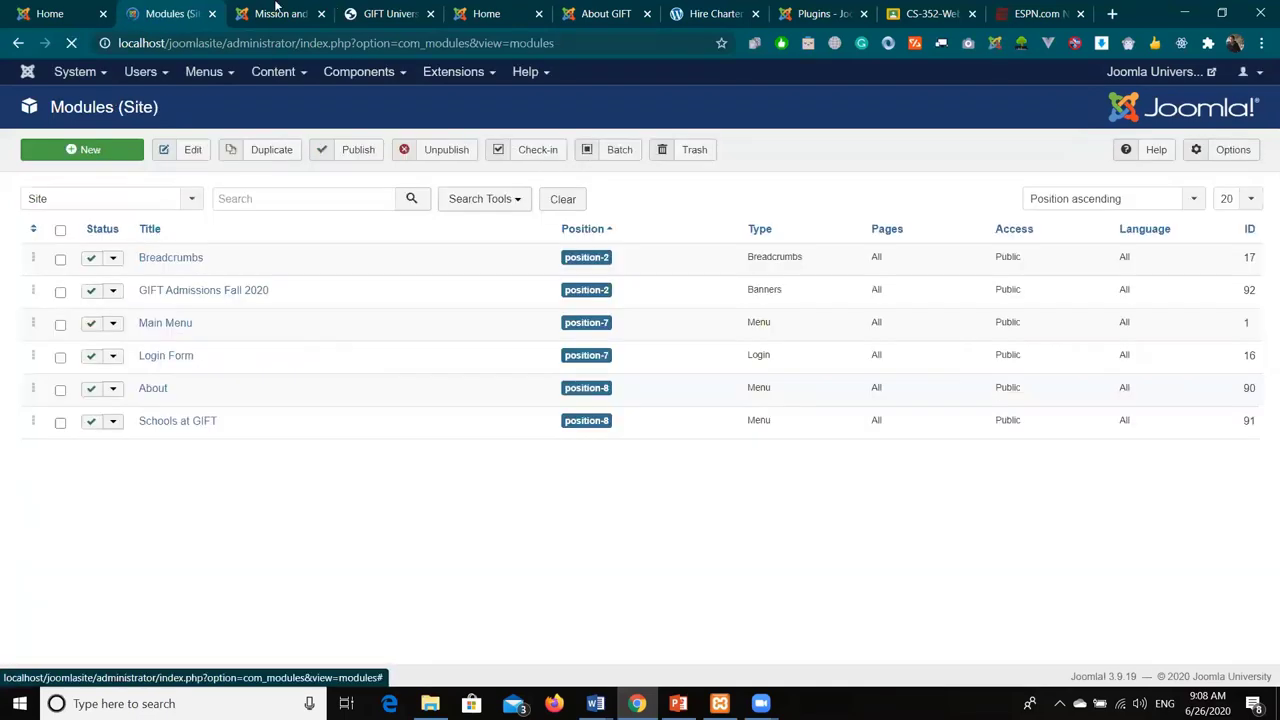
- Close the extra front-end, Hire Charter and Plugins tabs and return to Modules (Site)
click(276, 10)
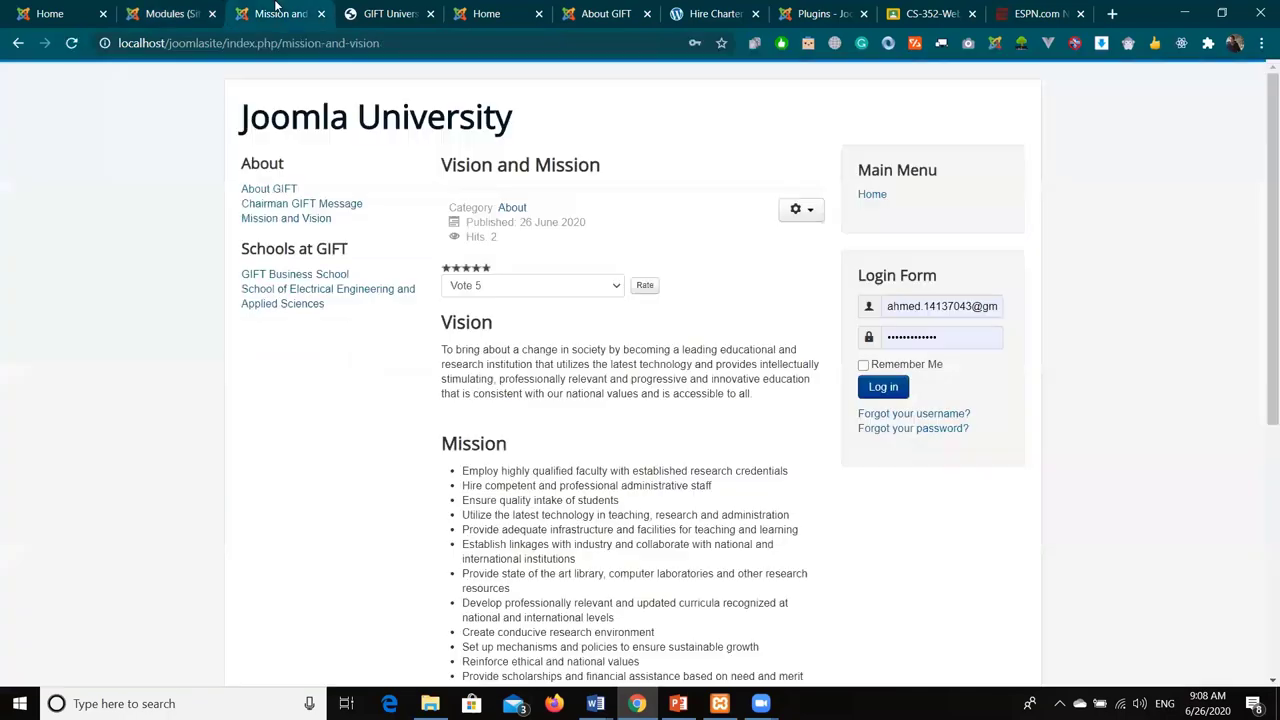
click(505, 12)
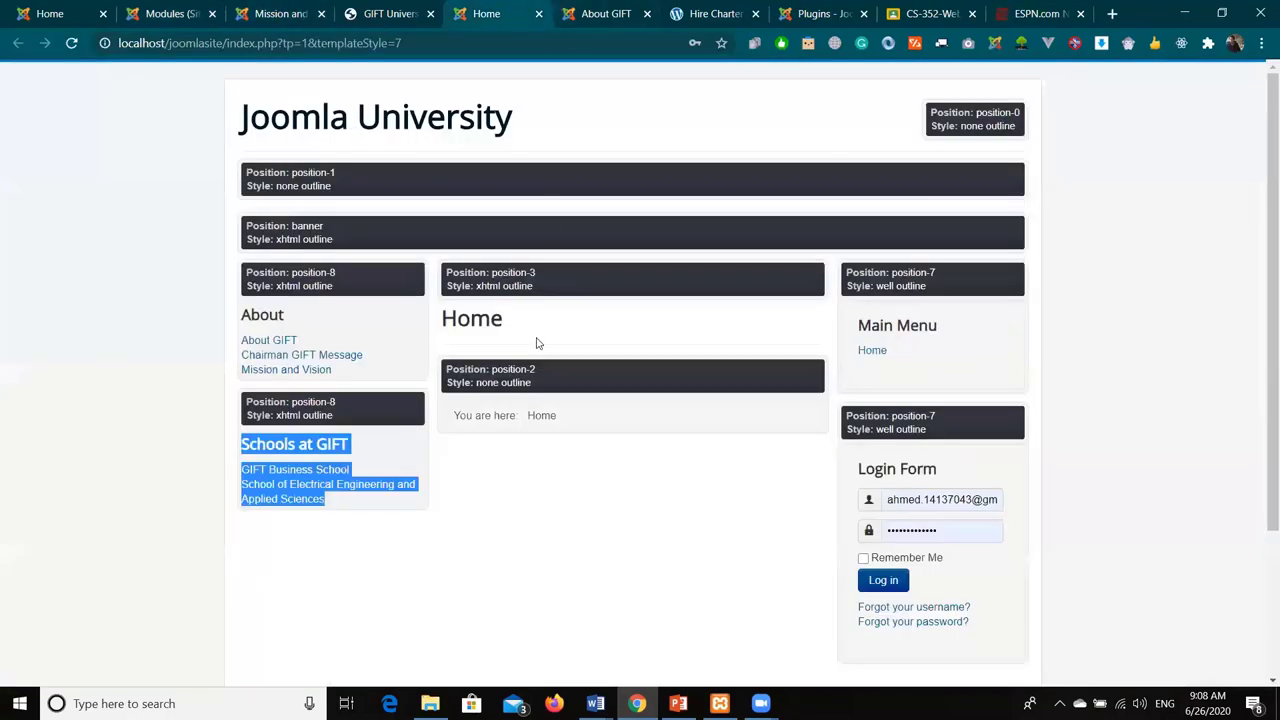
click(597, 10)
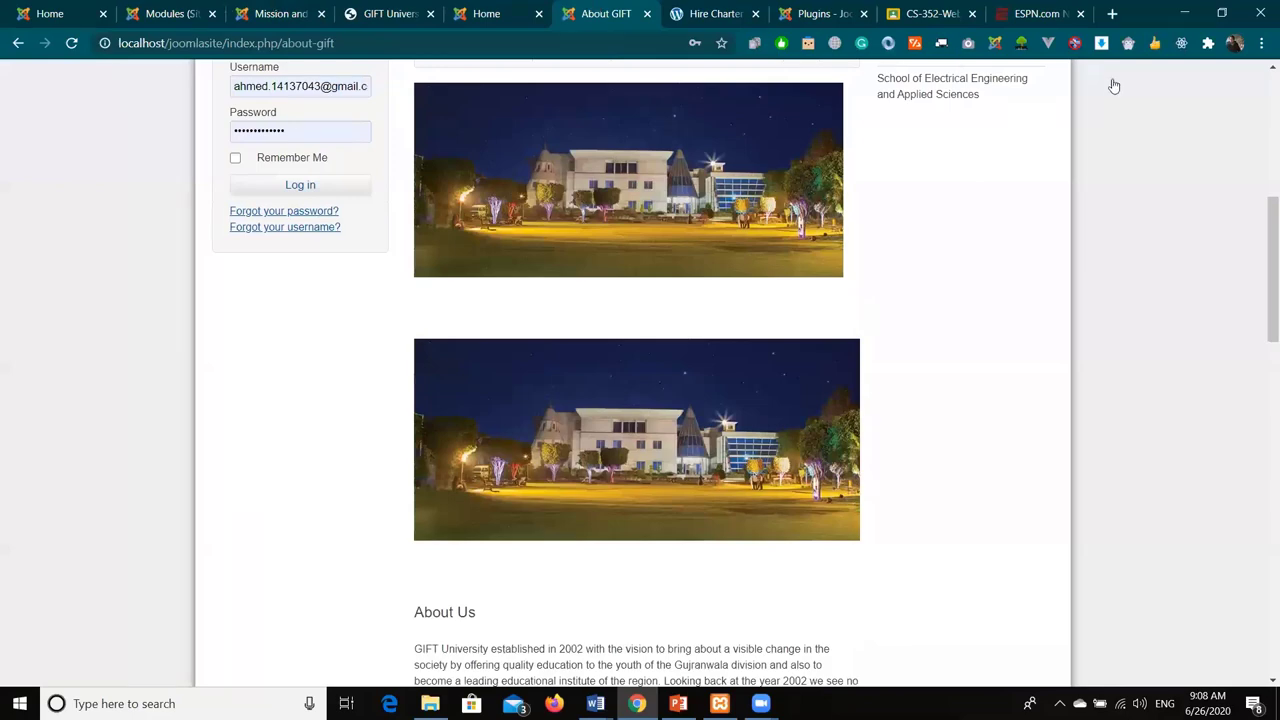
click(280, 13)
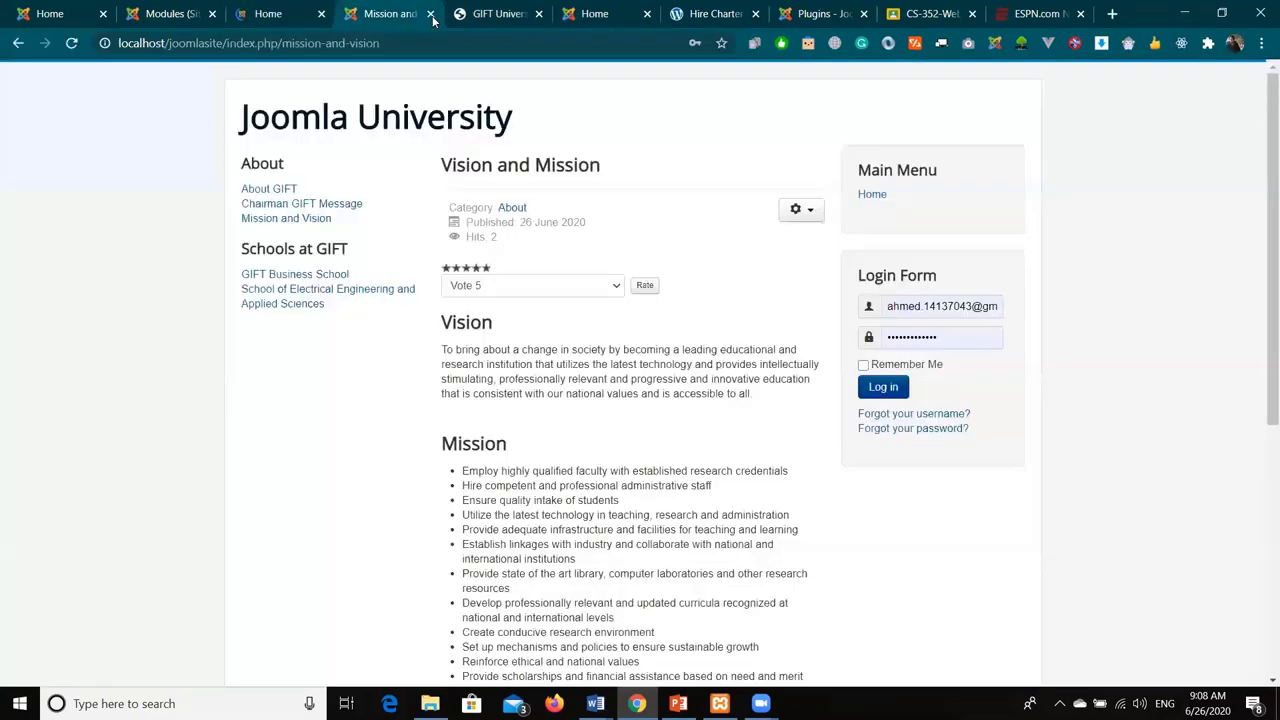
click(431, 14)
click(431, 14)
click(431, 14)
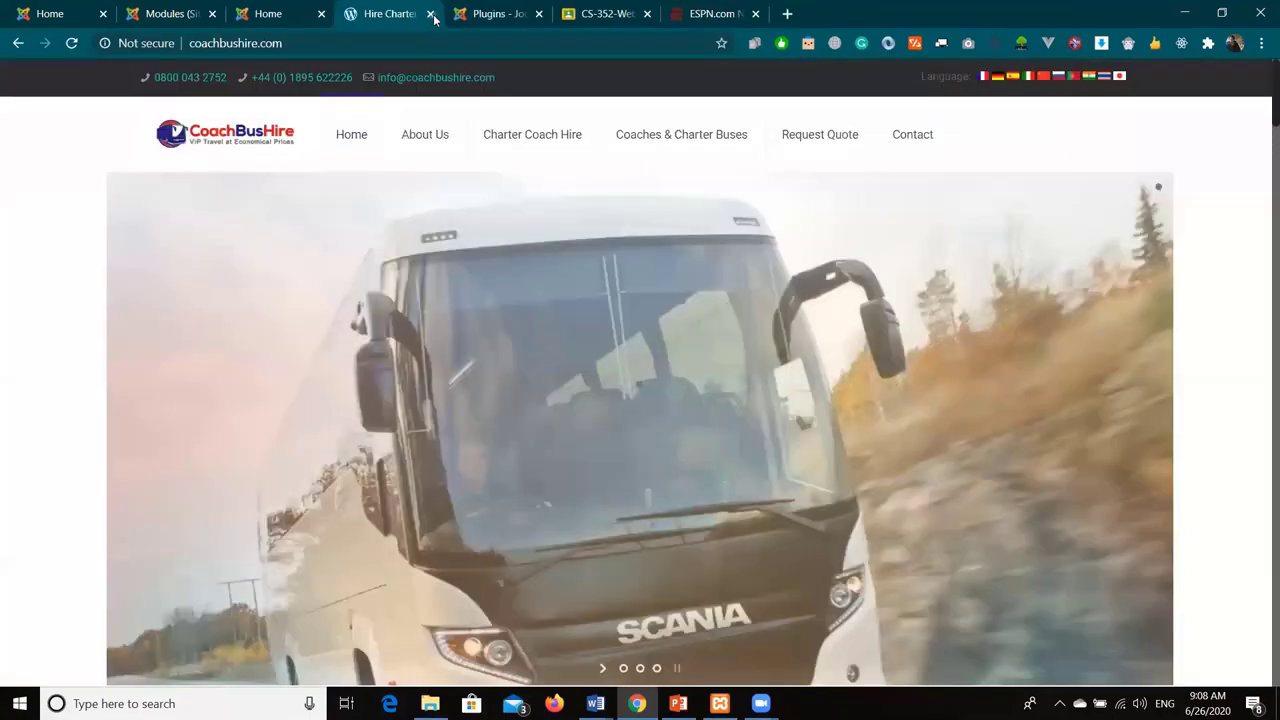
key(ctrl+w)
key(ctrl+w)
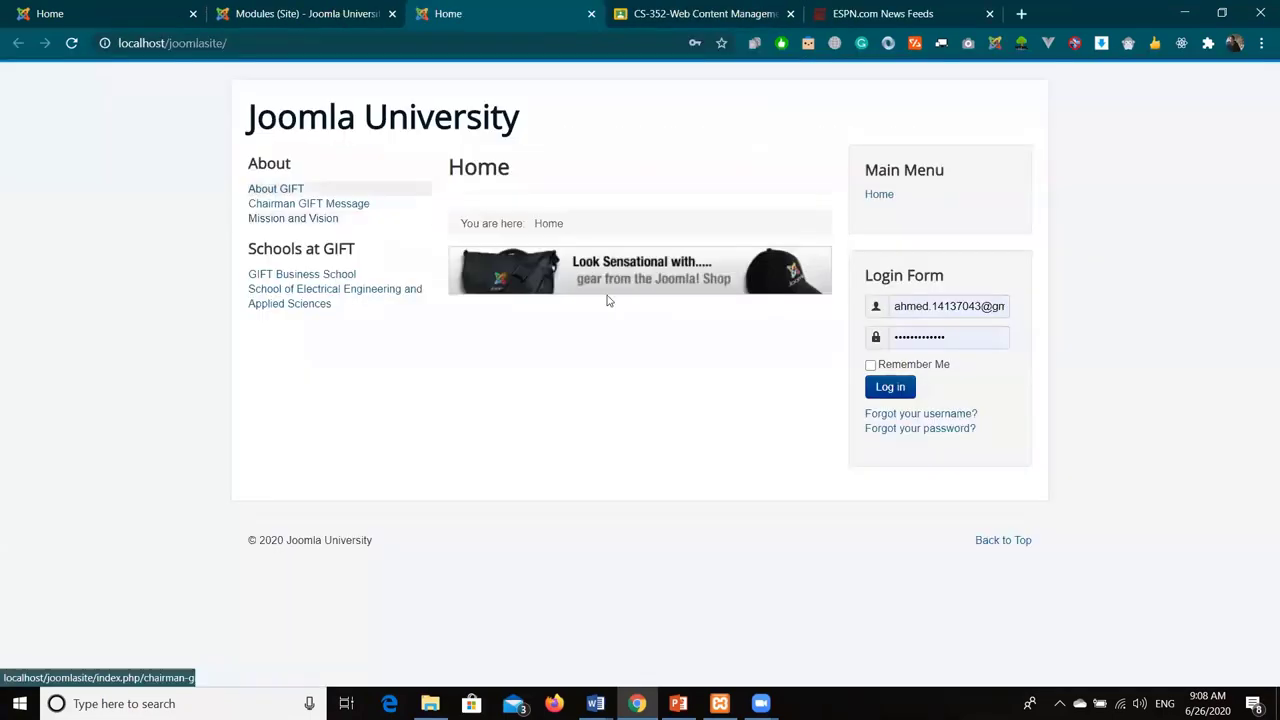
click(282, 189)
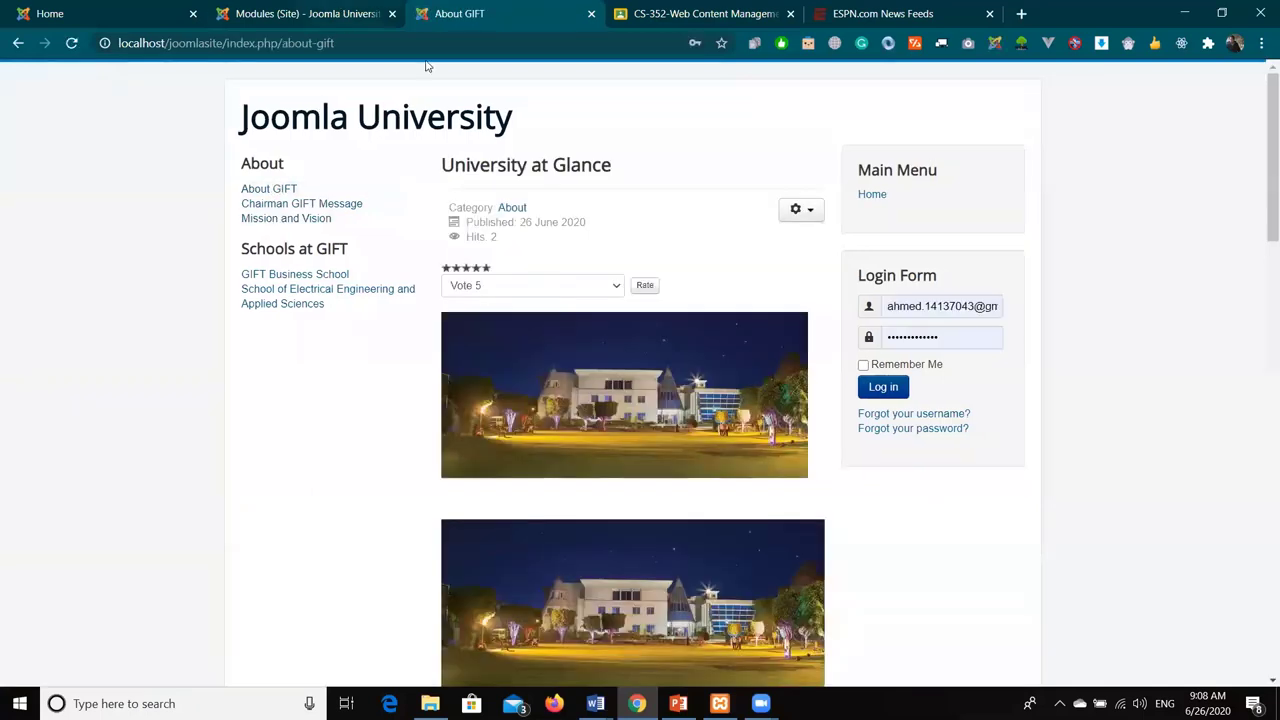
key(ctrl+shift+Tab)
click(388, 75)
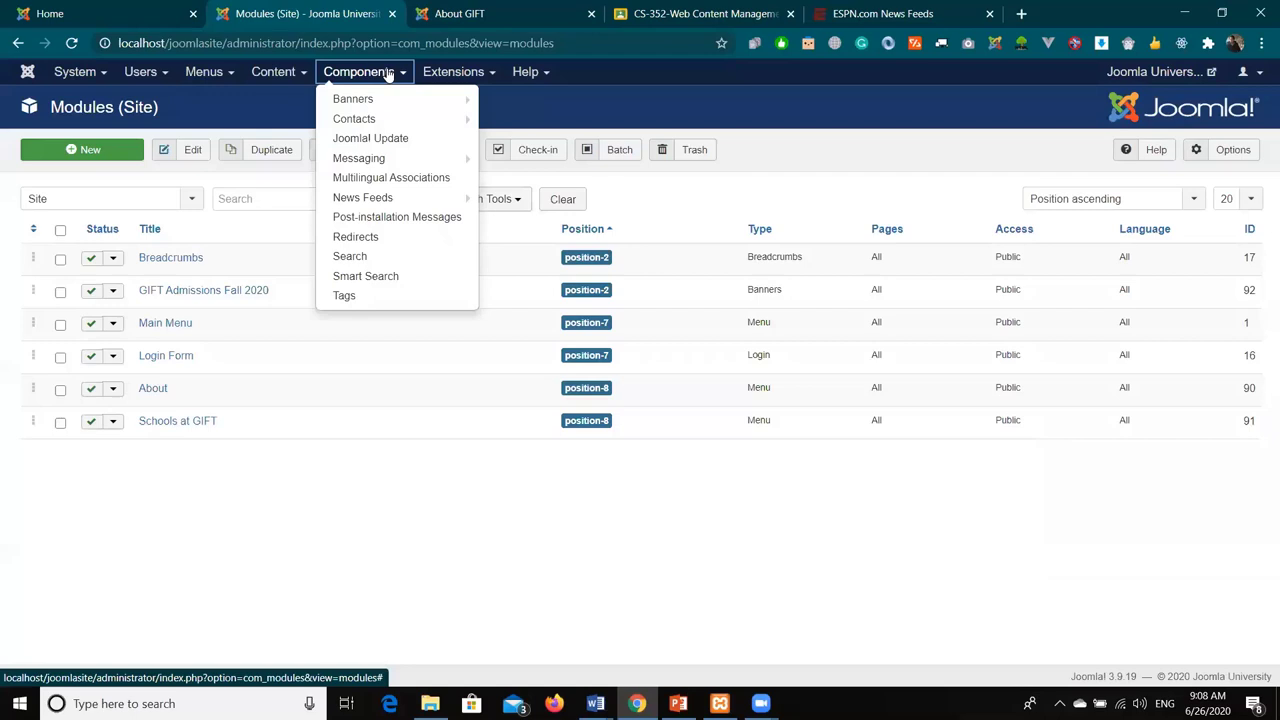
- Add and save a contact category titled 'GIFT Admission Office' under Contacts: Categories
mouse_move(390, 120)
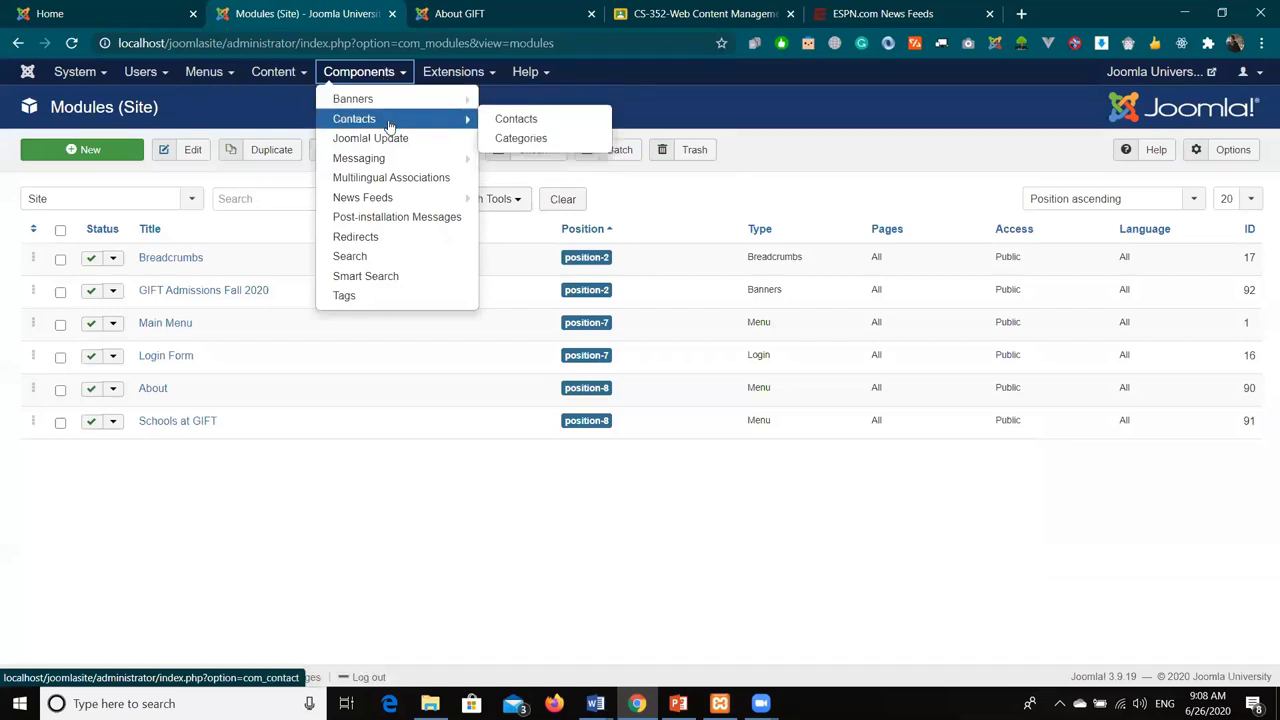
click(390, 124)
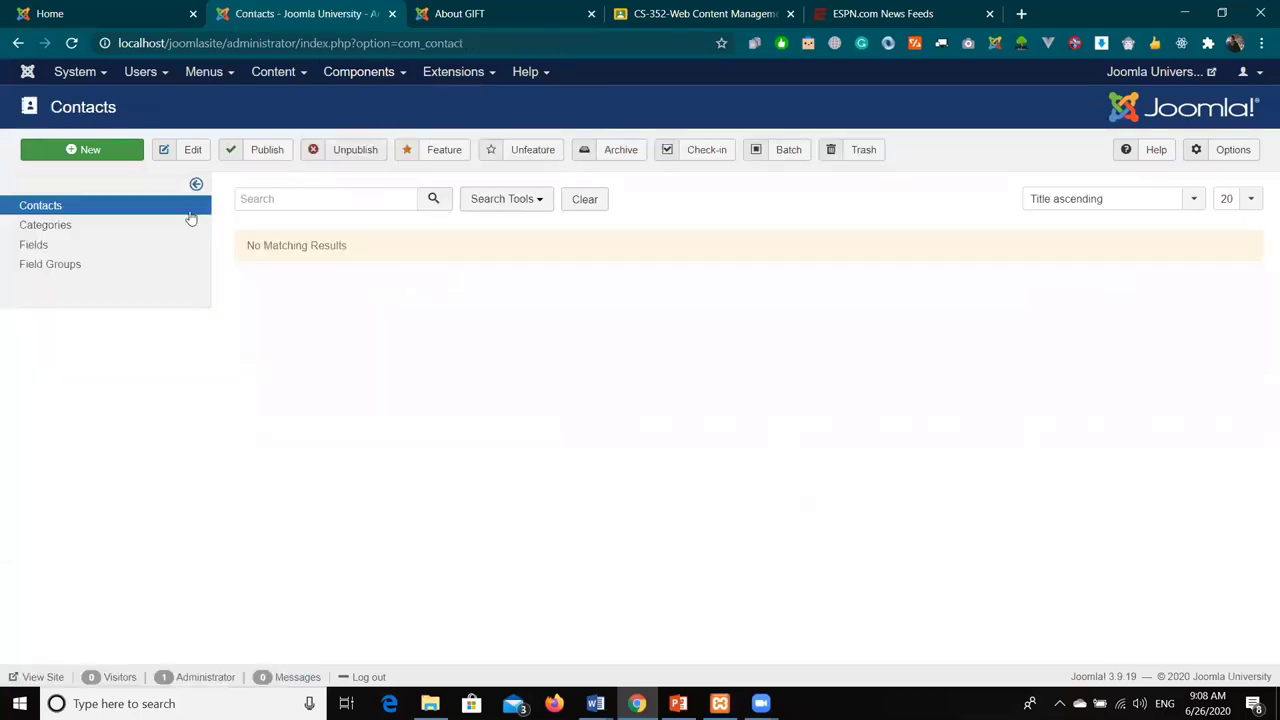
click(49, 233)
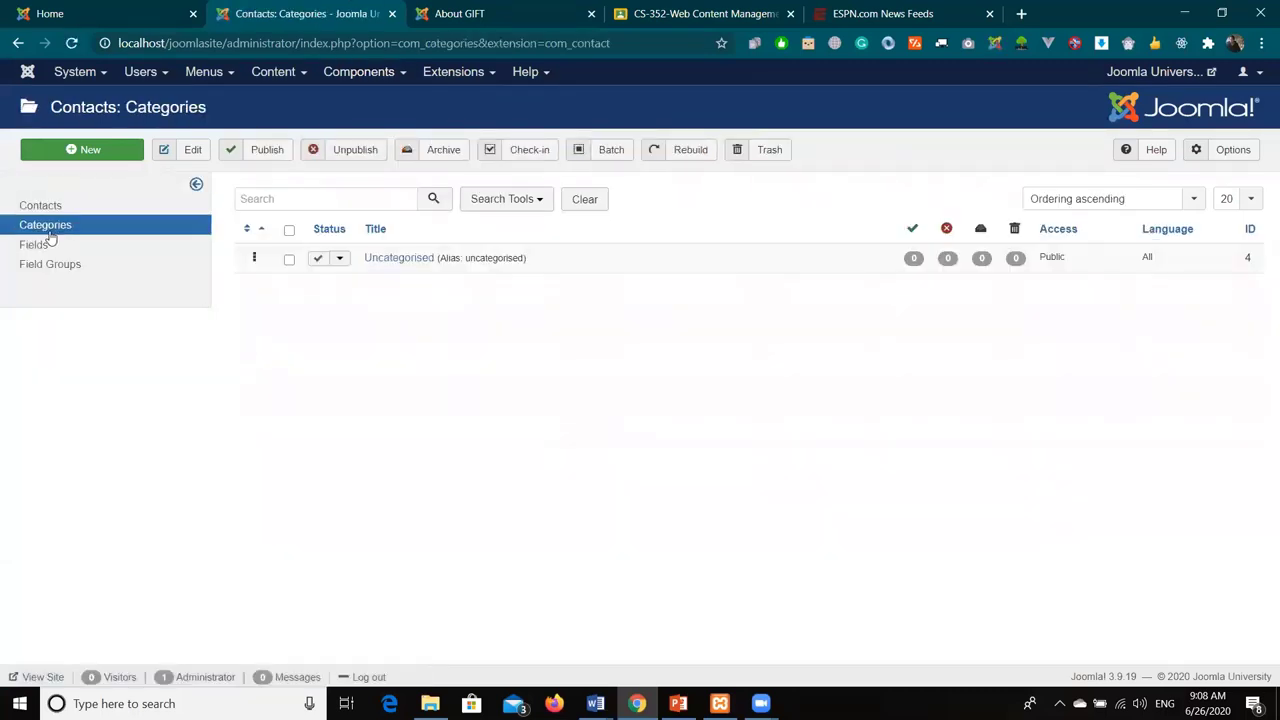
click(84, 150)
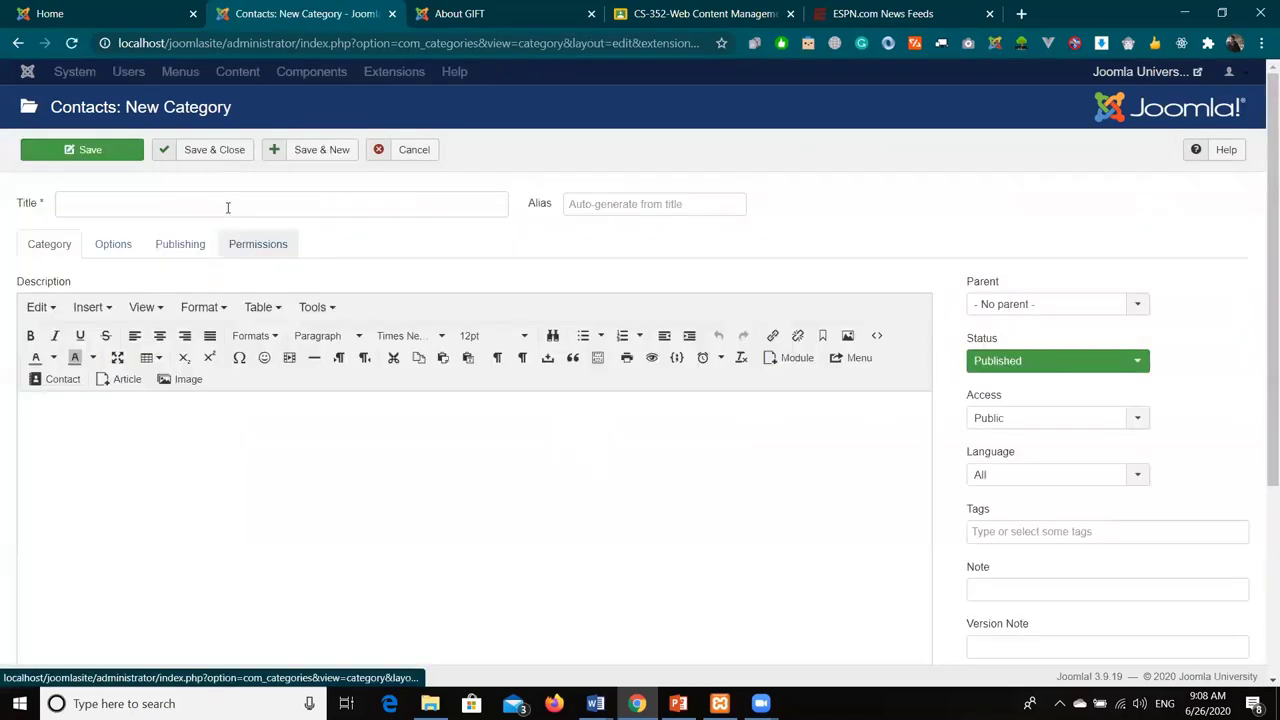
text(GIF)
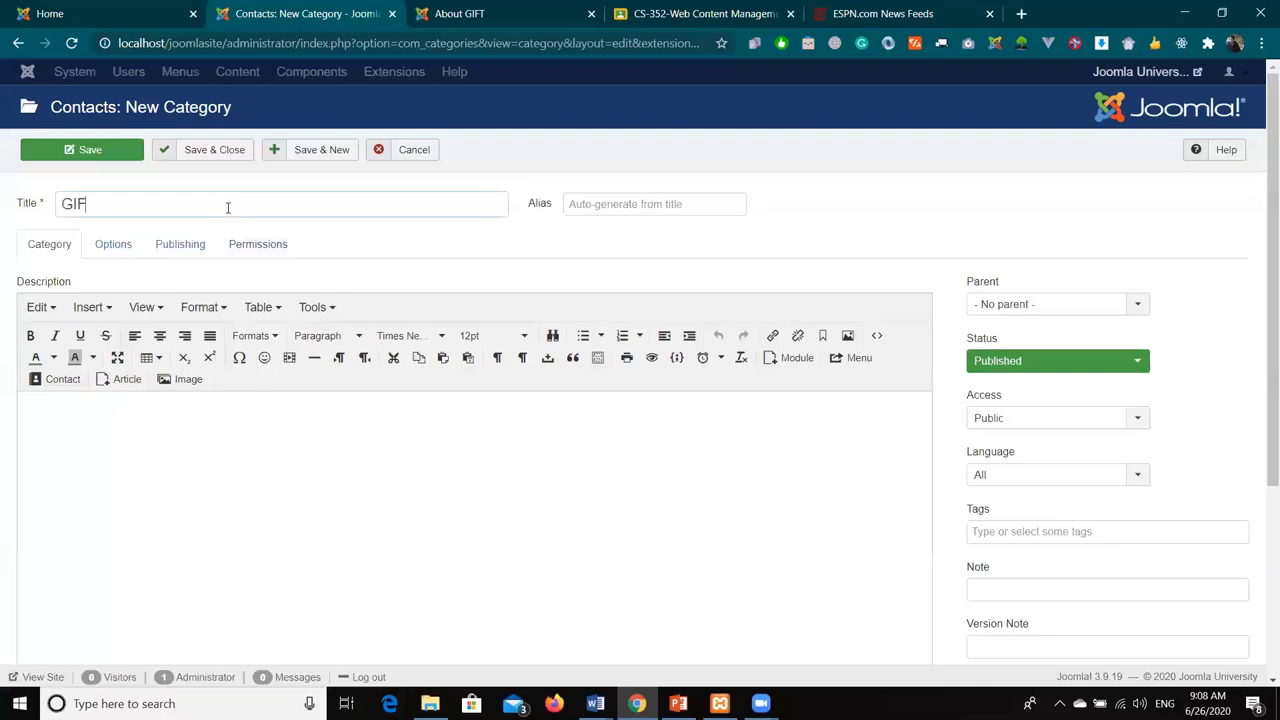
text(T Admission Office)
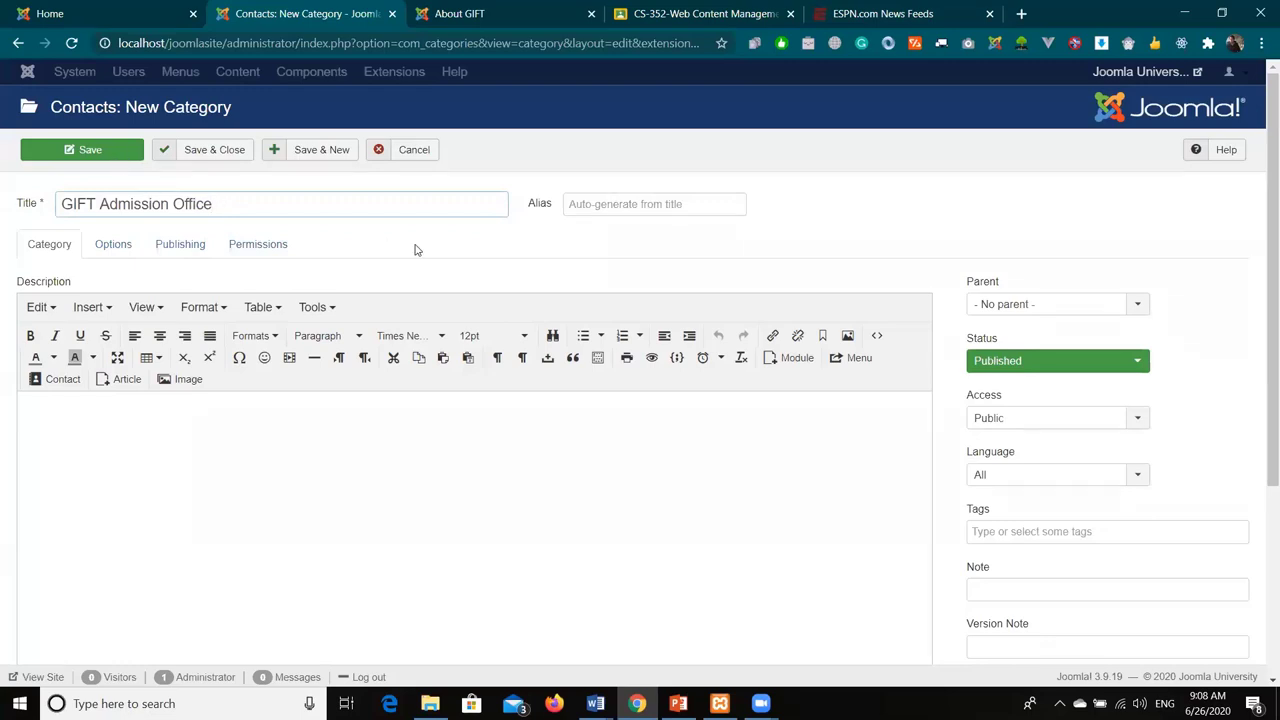
key(Return)
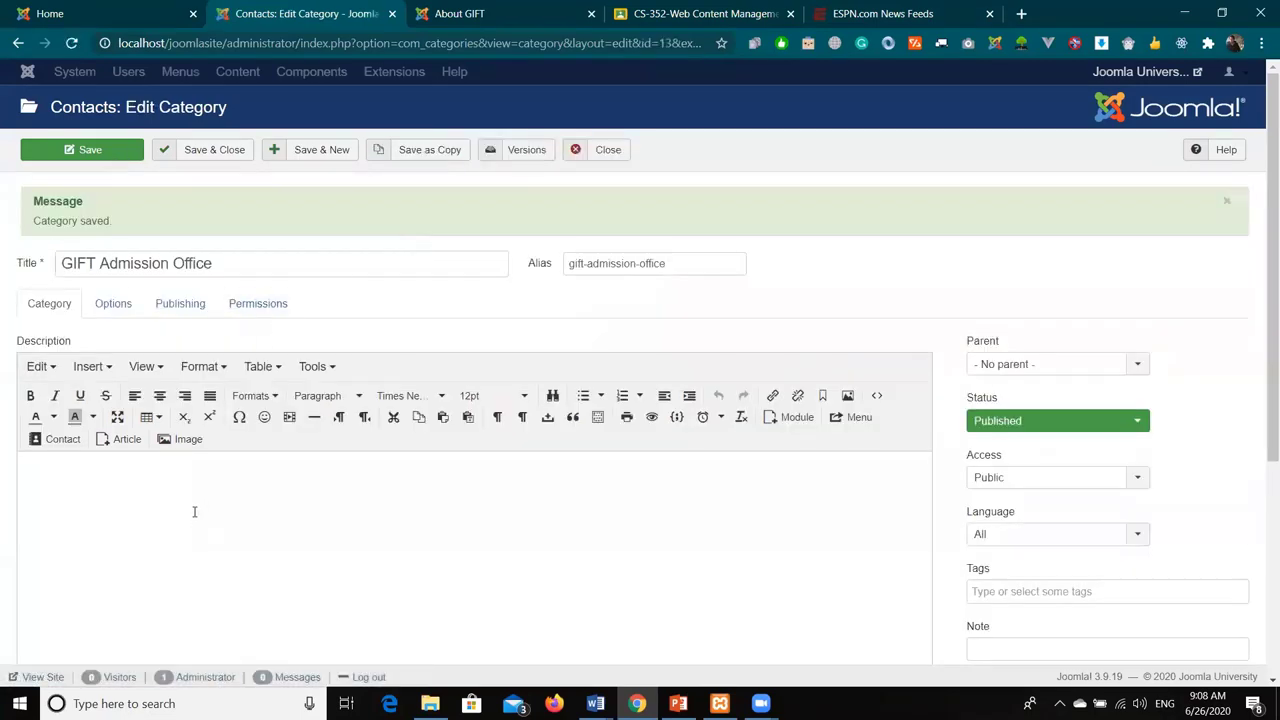
click(190, 485)
click(607, 152)
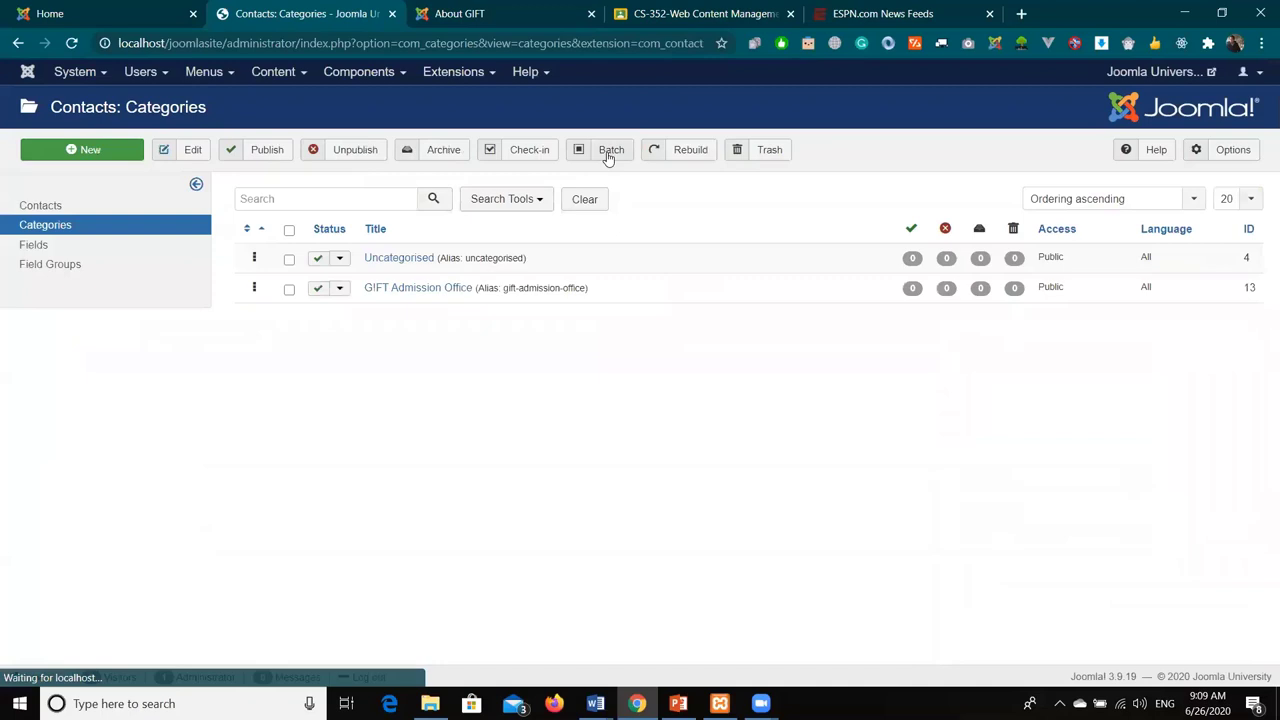
- Start a new contact named 'Student Affair Manager' and look at the Select User lookup
click(101, 212)
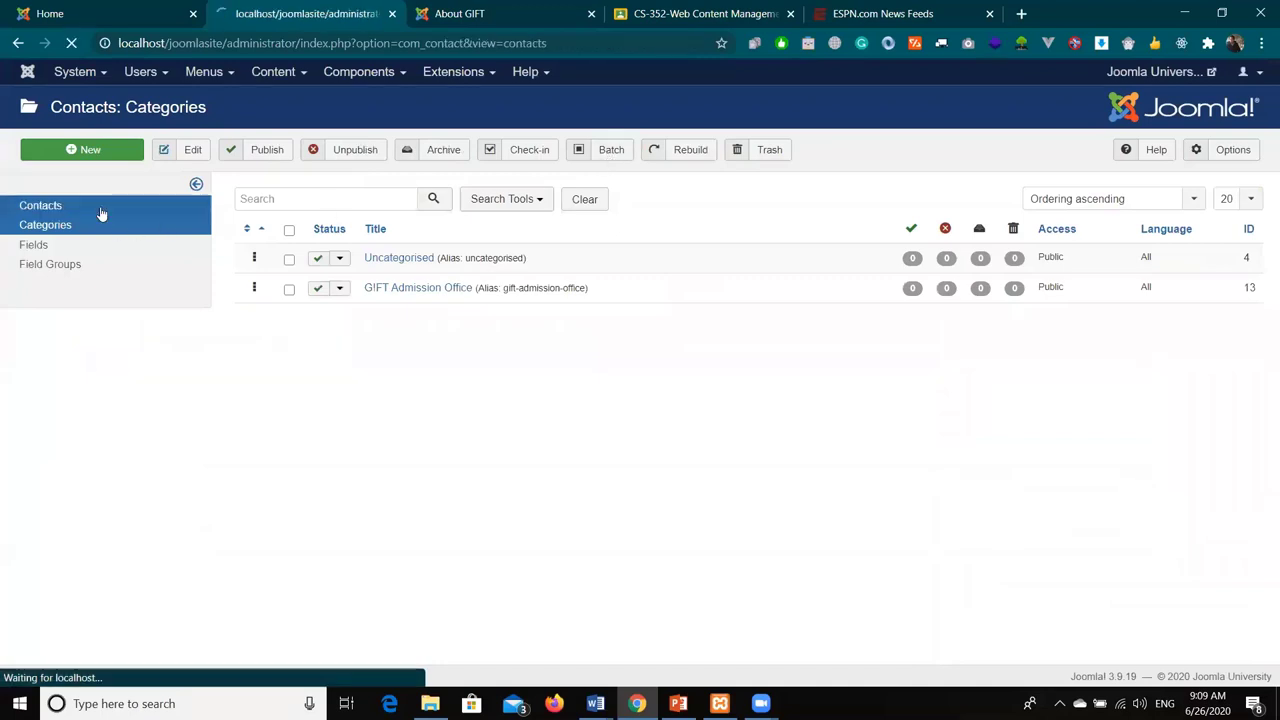
click(84, 152)
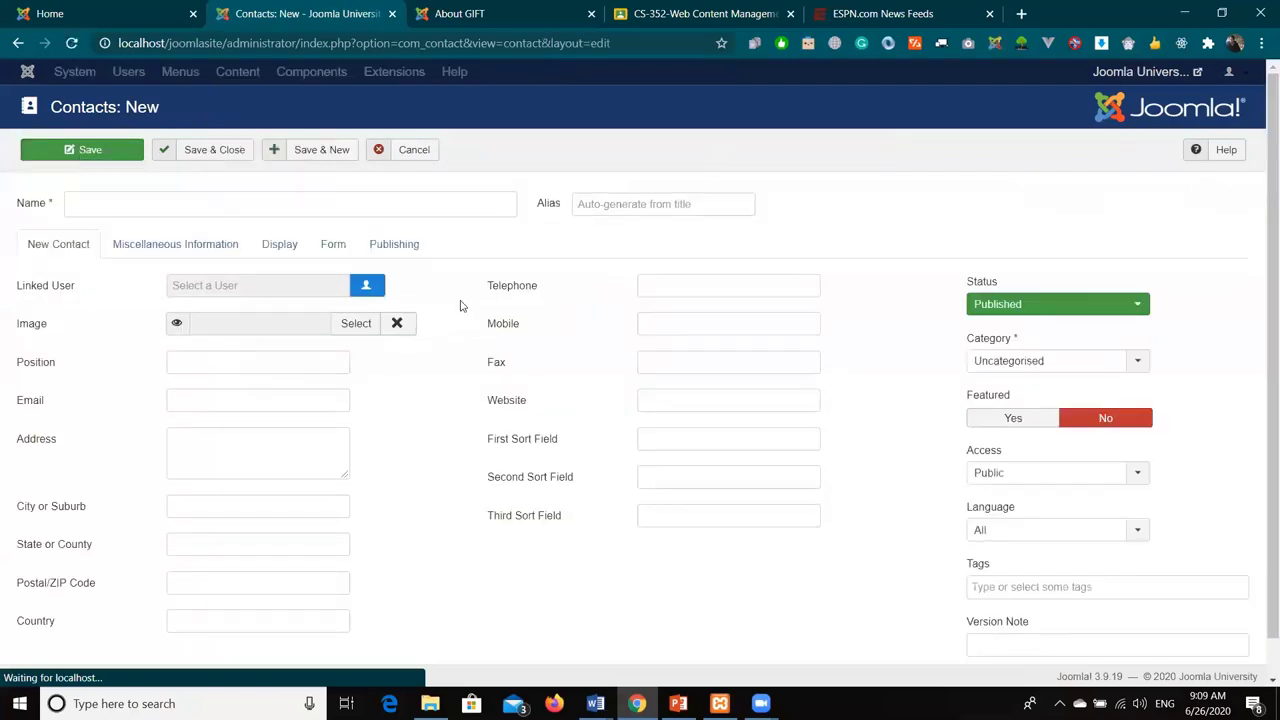
click(432, 214)
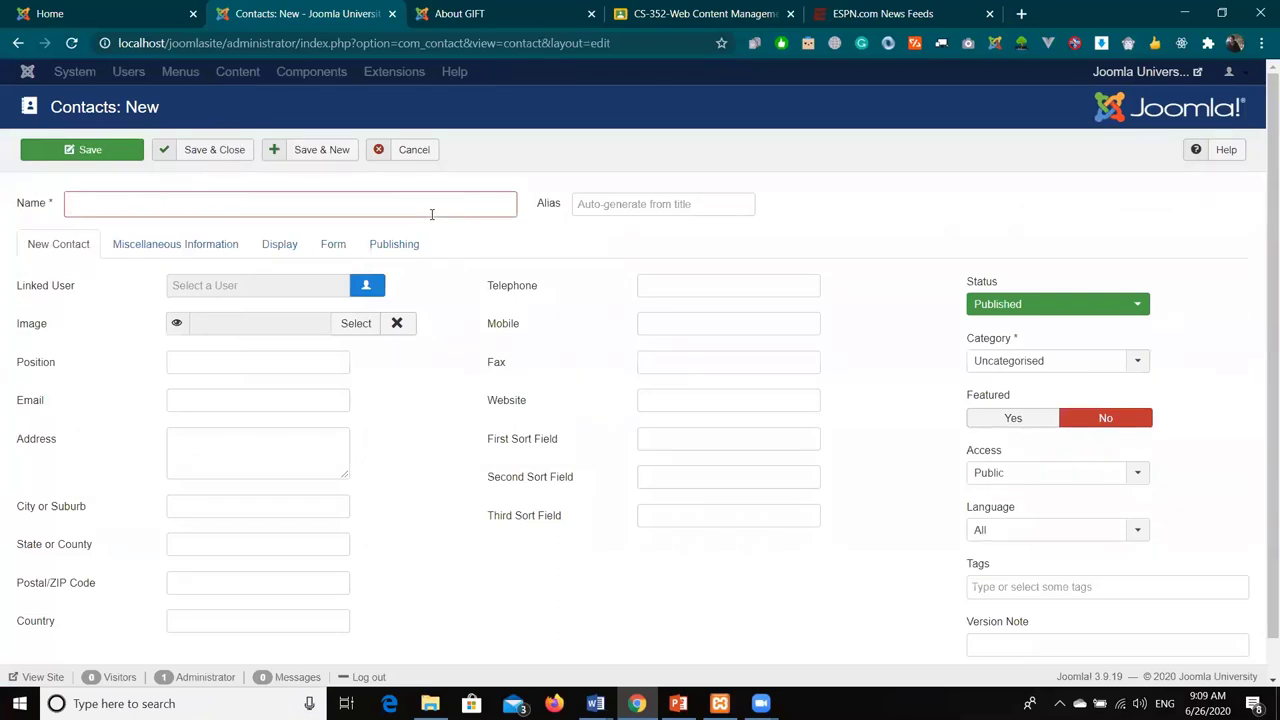
text(Student )
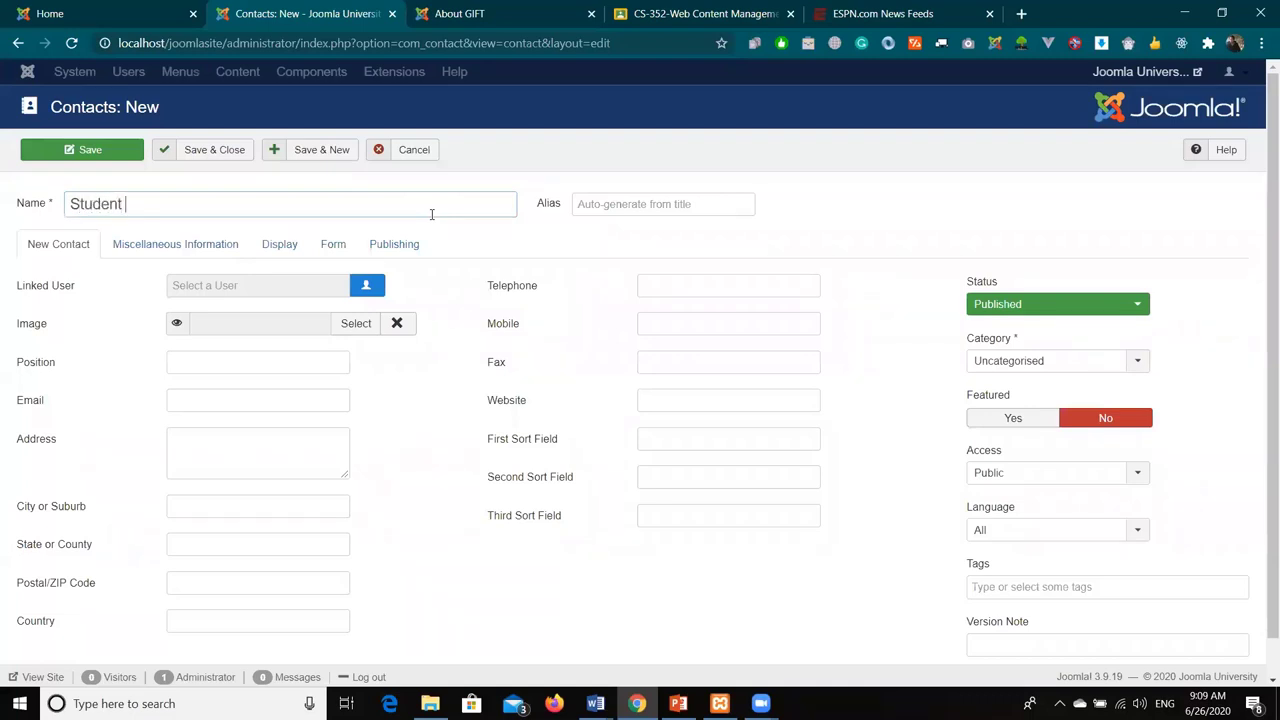
text(Affair Manager)
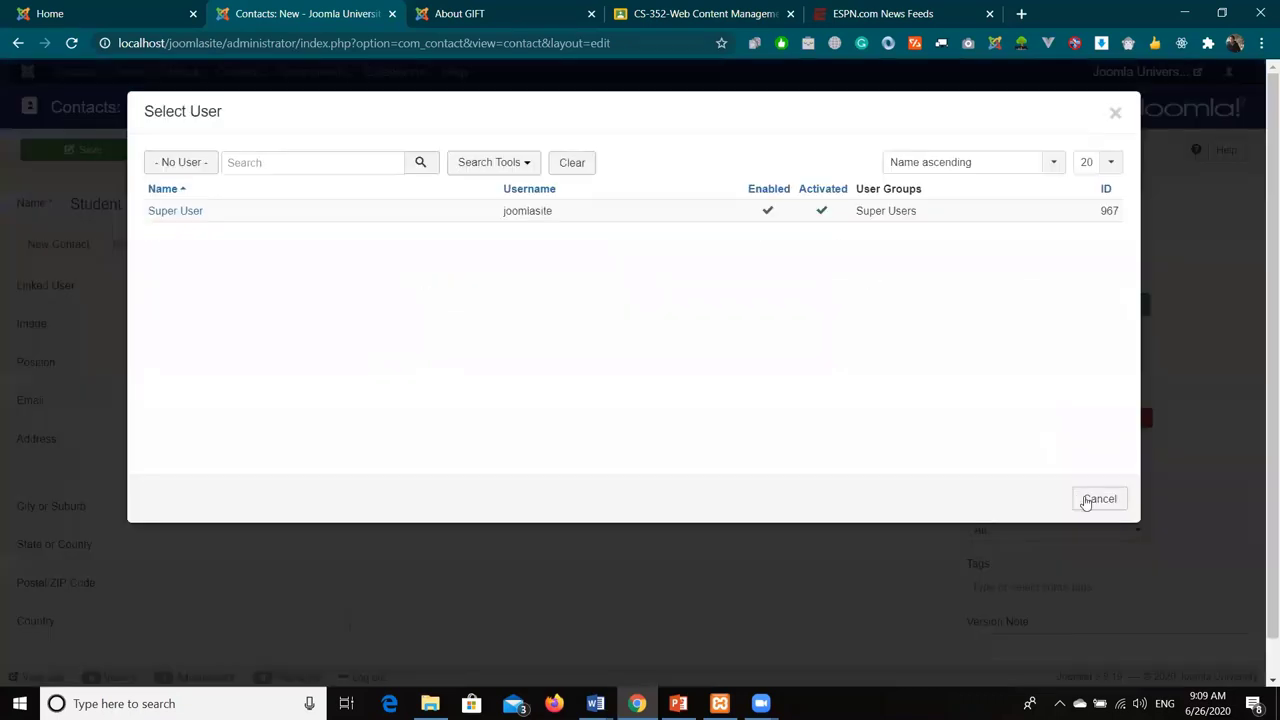
click(1087, 502)
scroll(263, 354, down, 1)
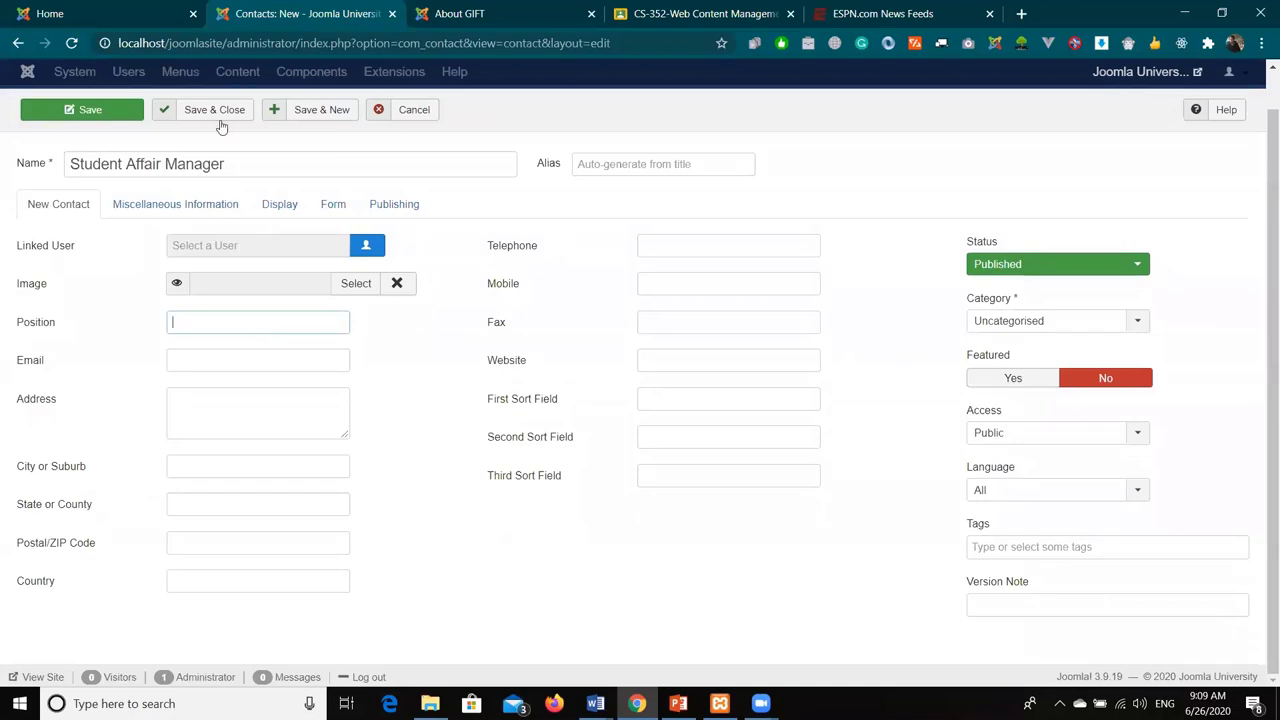
- Replace the name with the contact's name, set position Student Affair Manager, and enter e-mail and street address
key(shift+Tab)
key(BackSpace)
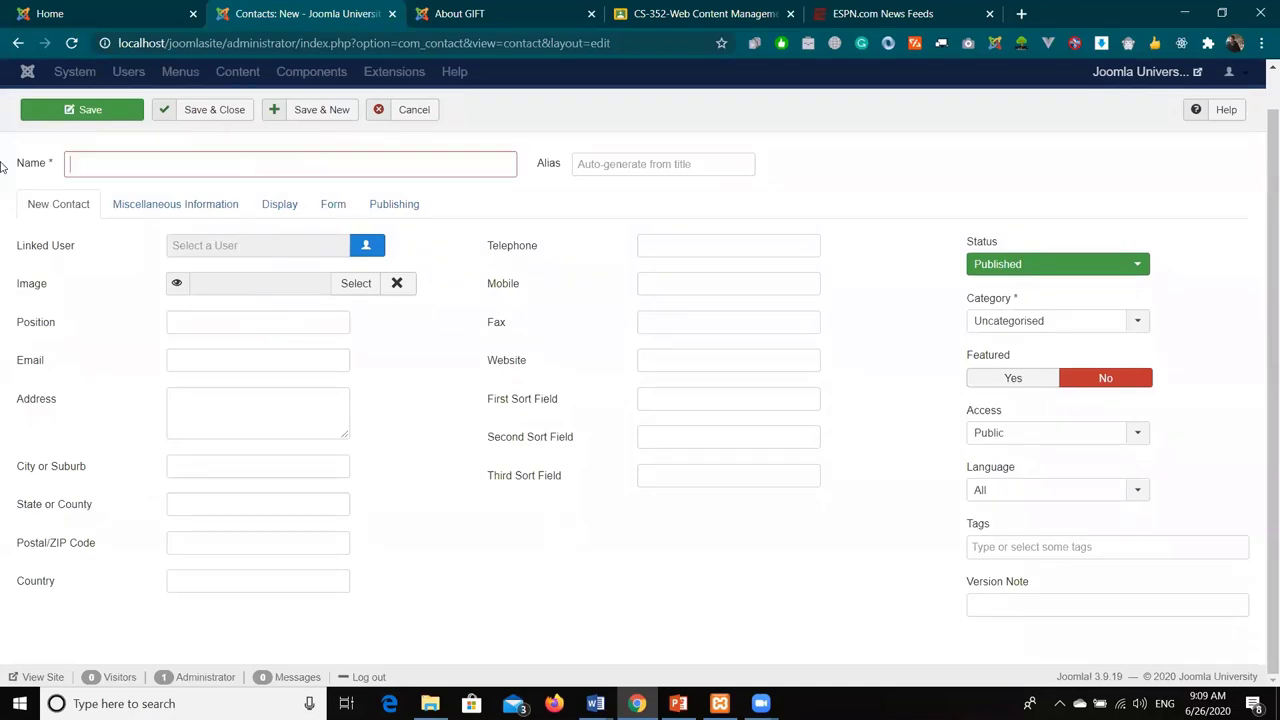
text(Mr. John)
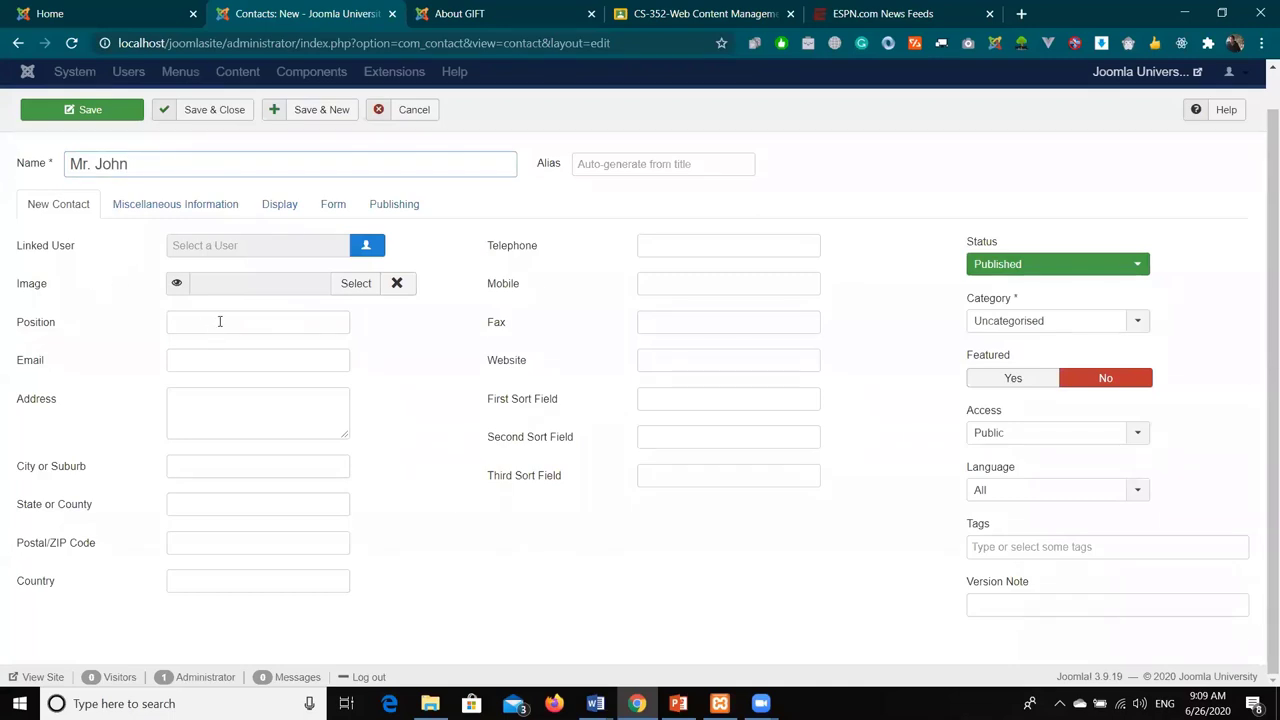
click(215, 322)
text(Student)
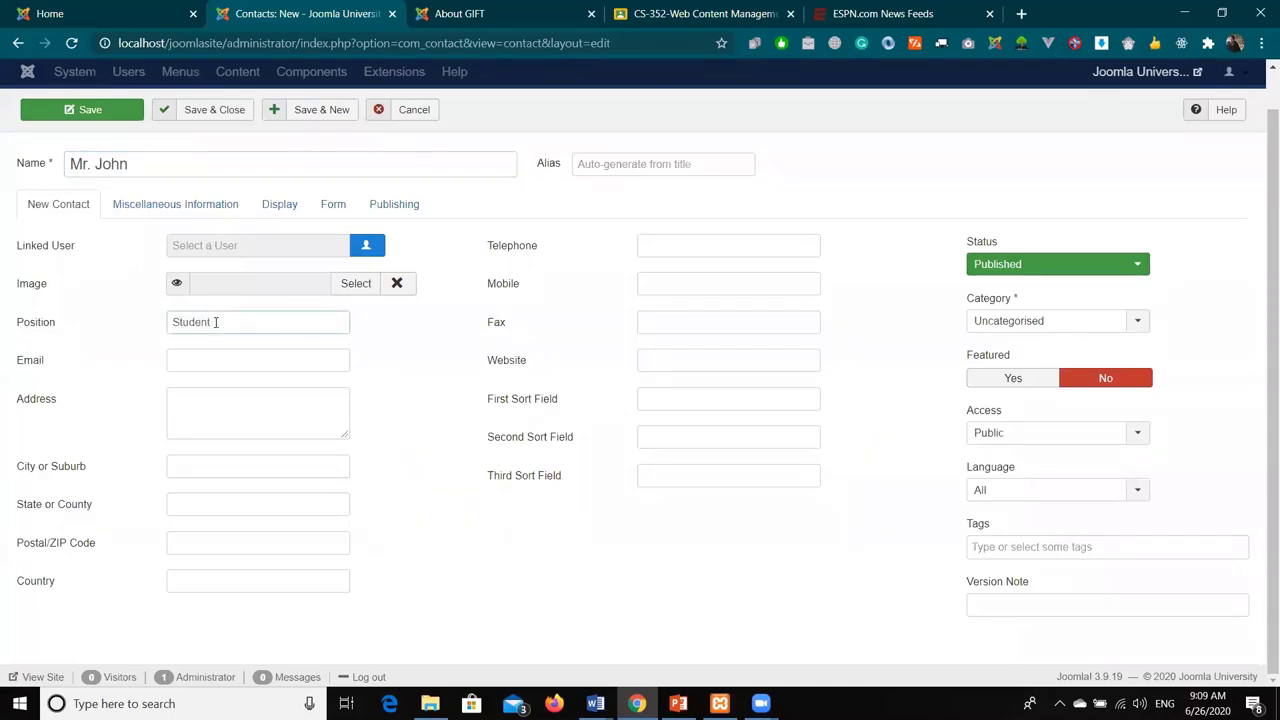
text( Affair Manager)
key(Tab)
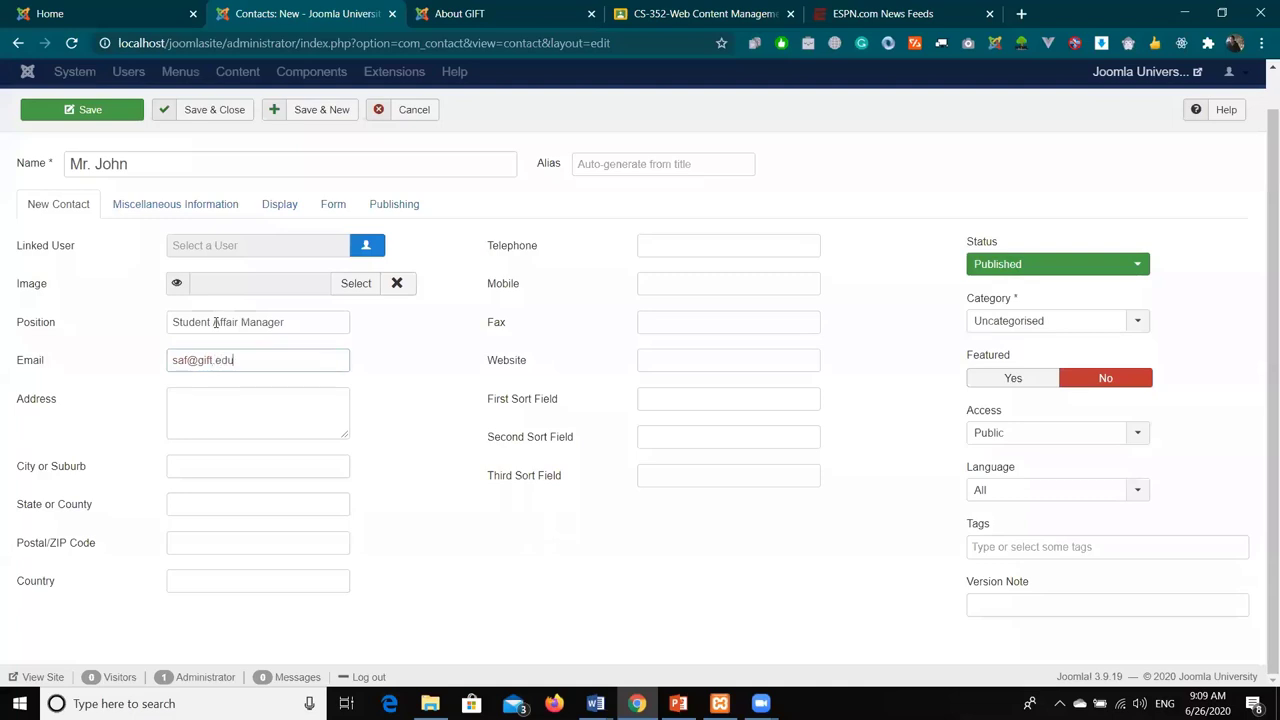
key(Tab)
text(GIFT University)
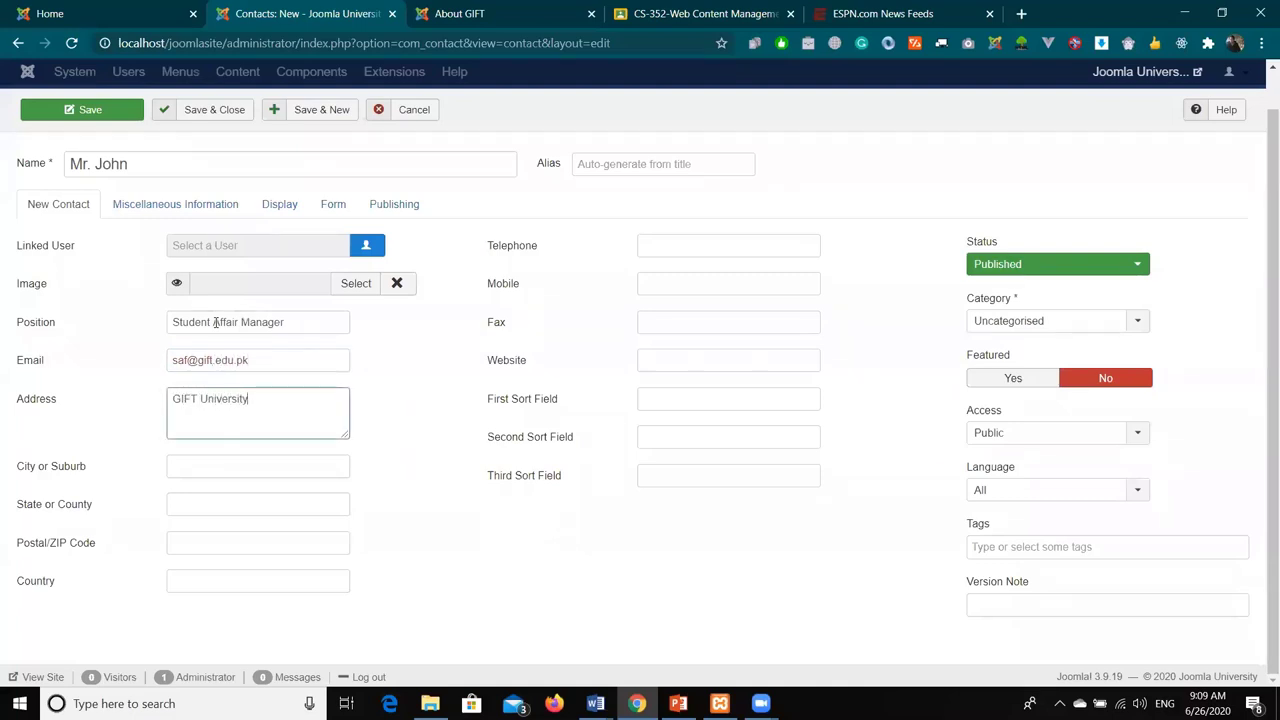
text(, )
text(Chowk, )
text(Gujranwala)
- Trim the city from the address and fill in city, state, postal code and country
key(ctrl+shift+Left)
key(shift+Left)
key(shift+Left)
key(BackSpace)
key(Tab)
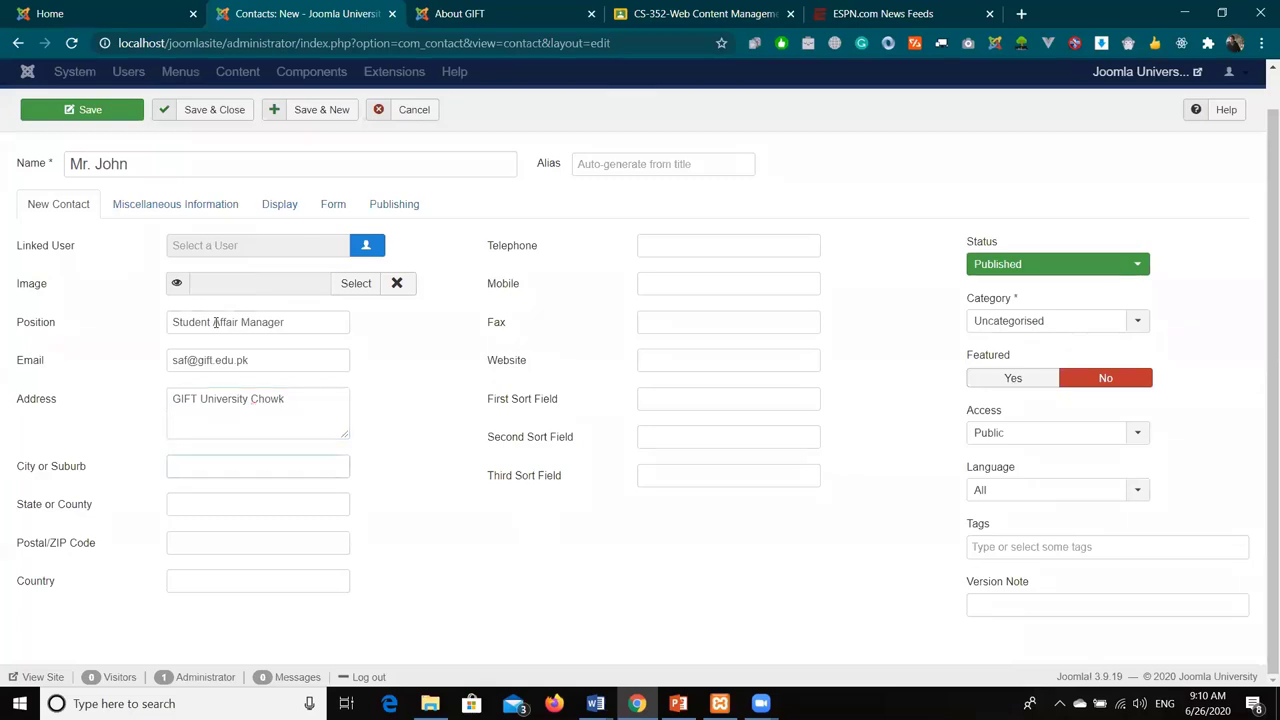
text(GUjra)
key(ctrl+a)
text(Gujranwala)
key(Tab)
text(Pun)
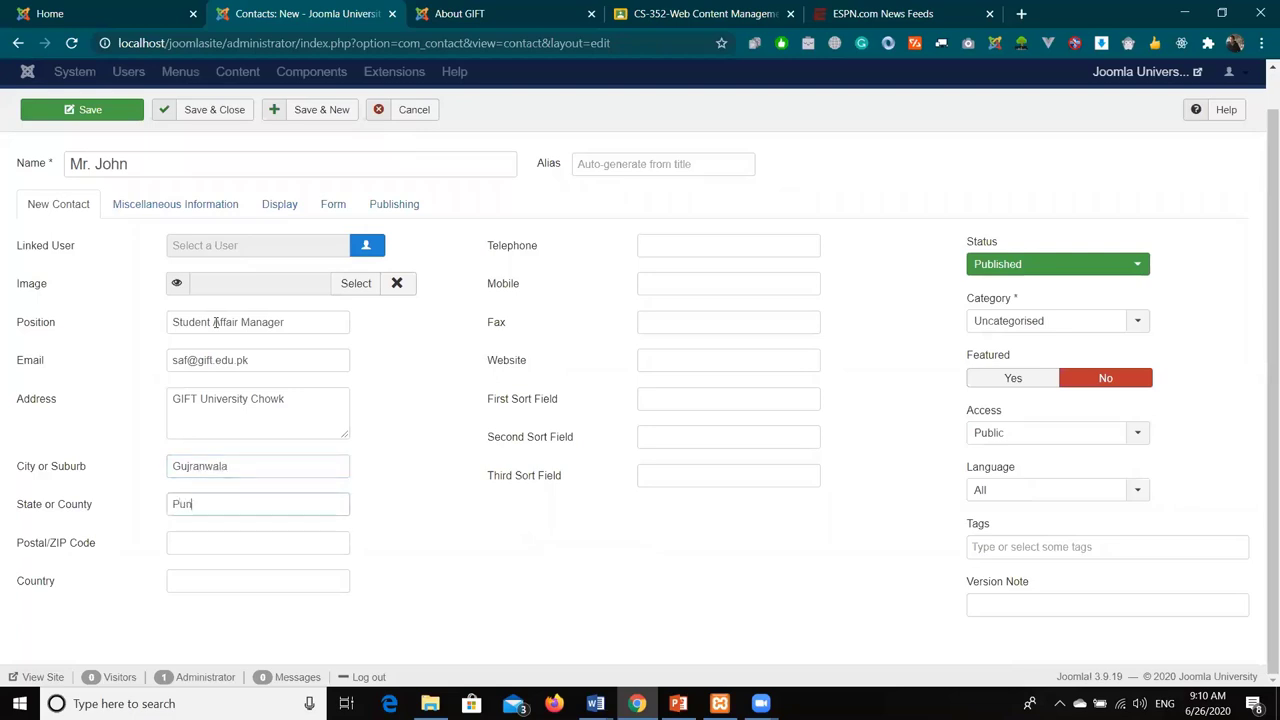
text(jab)
key(Tab)
text(50300)
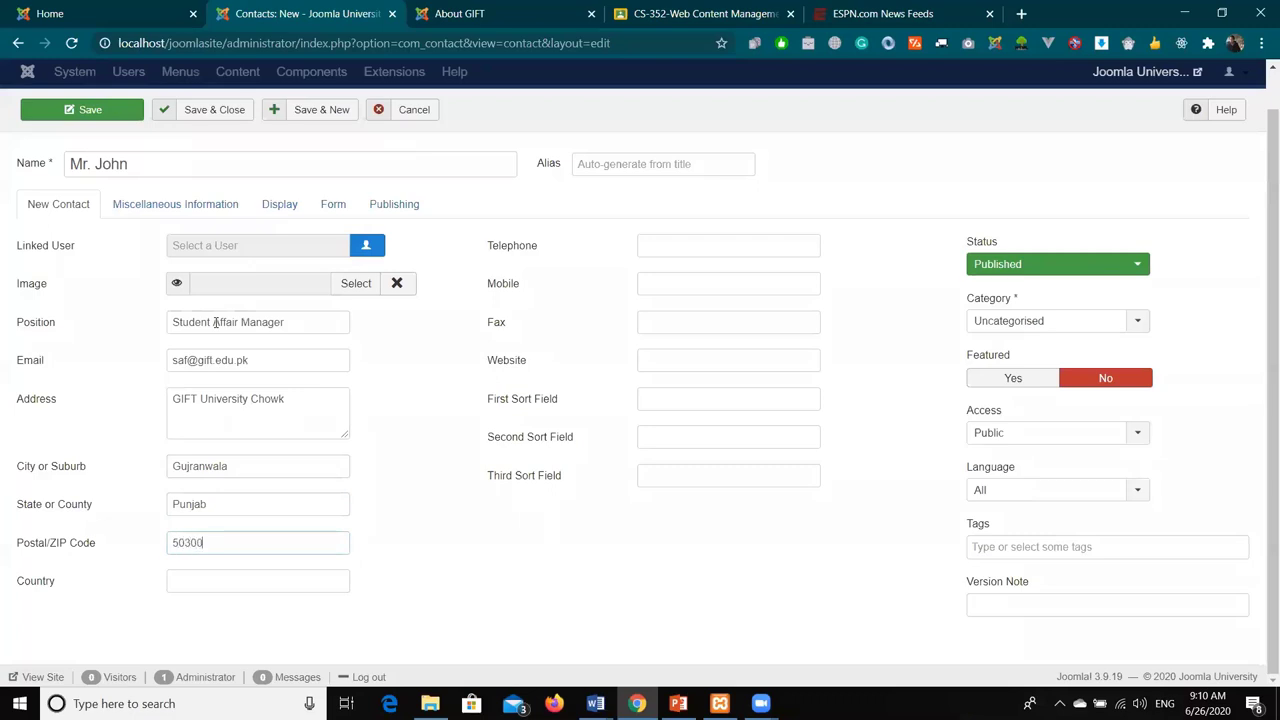
key(Tab)
text(Pakistan)
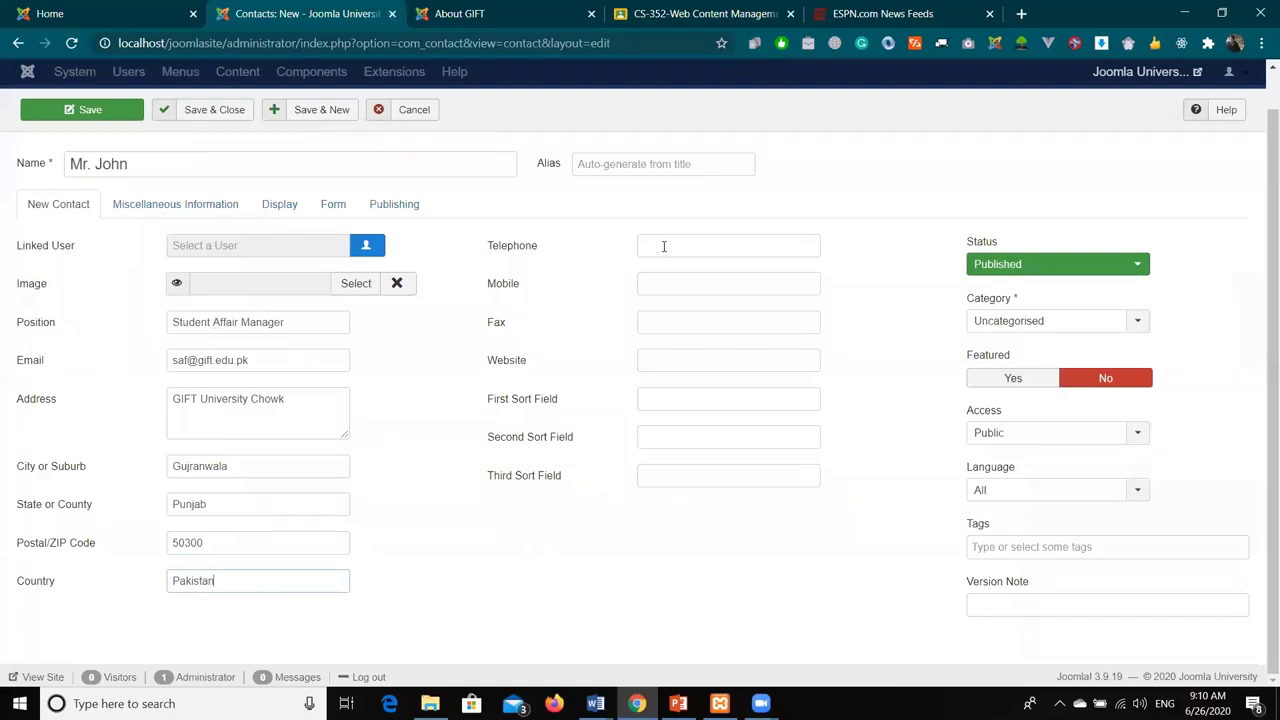
- Enter the contact's telephone and mobile numbers
click(663, 246)
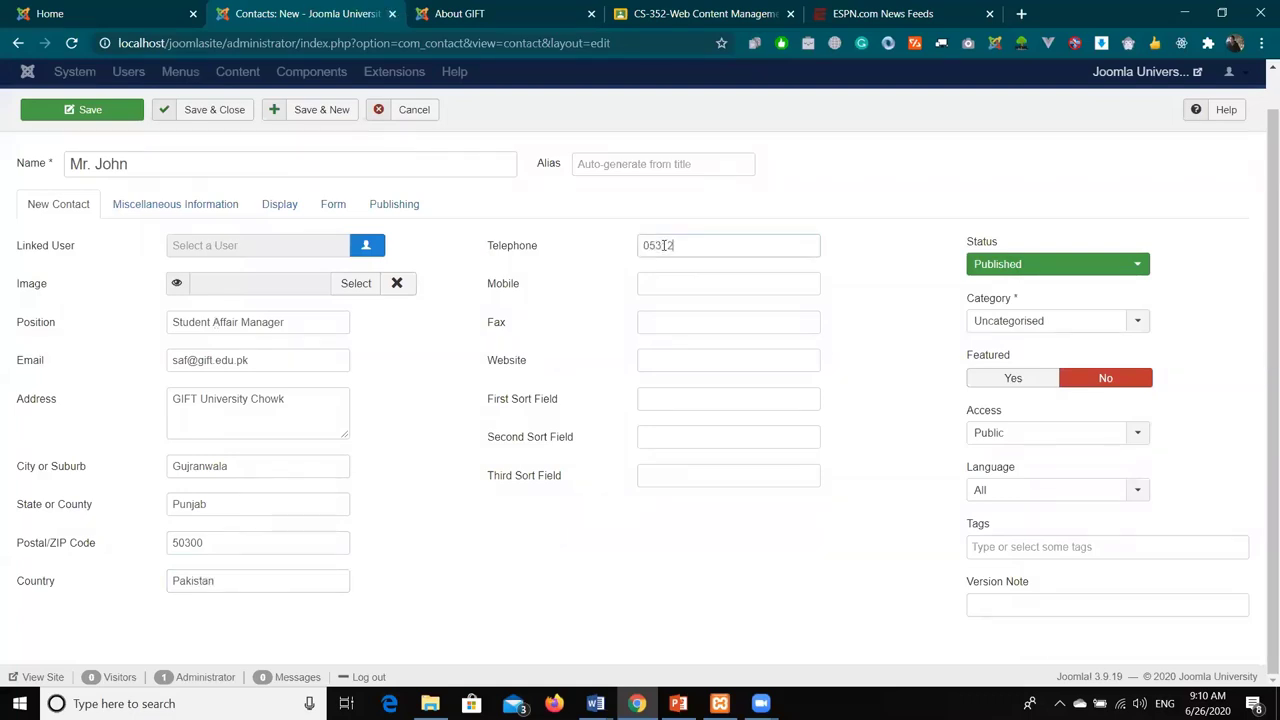
key(Tab)
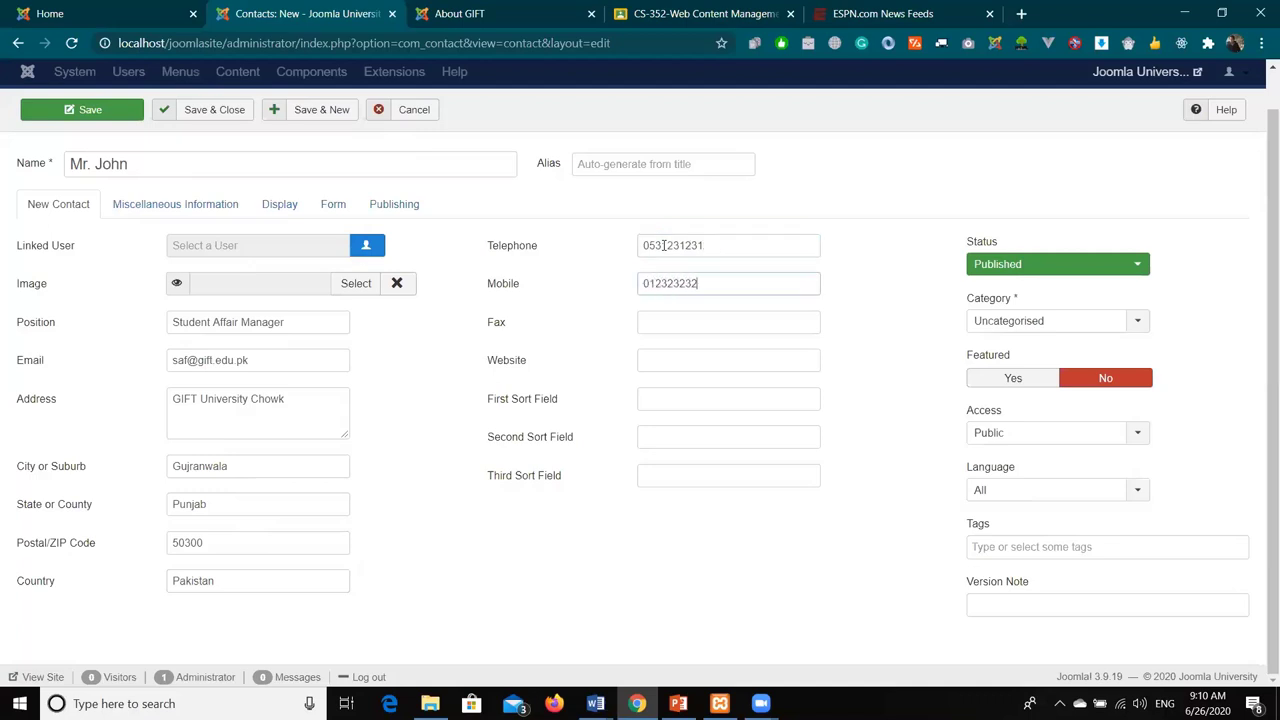
click(687, 357)
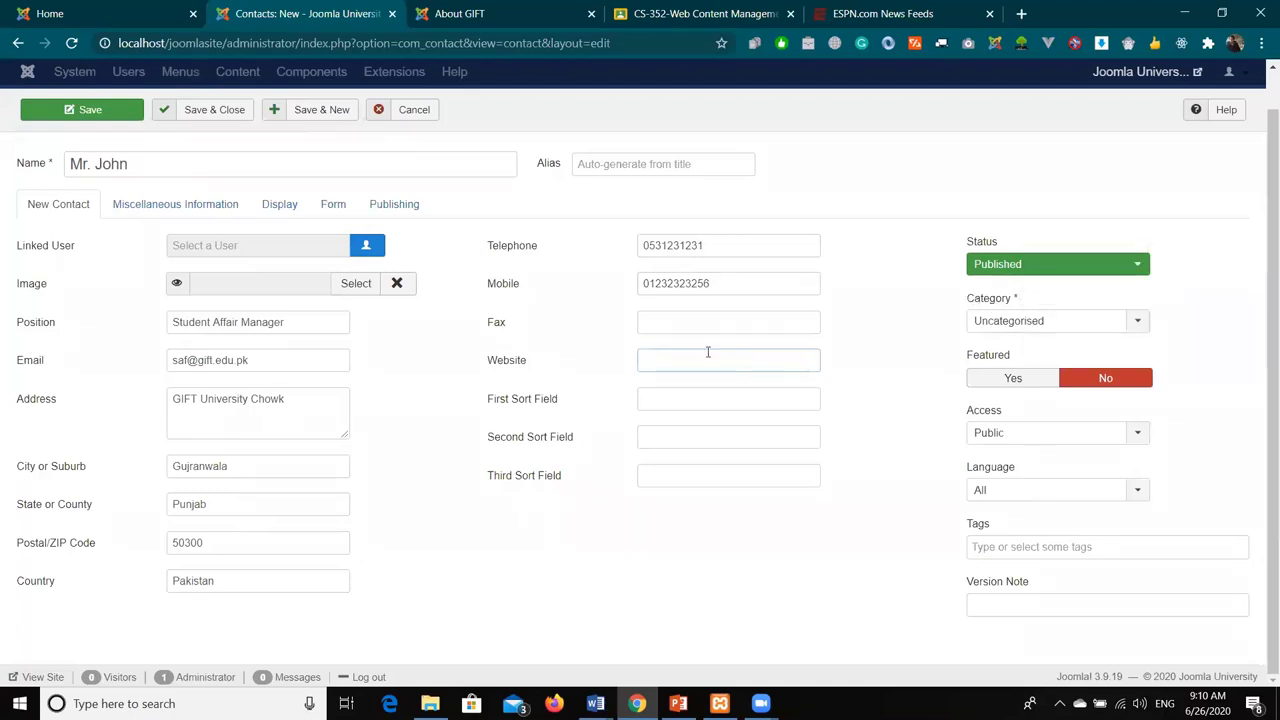
text(ww)
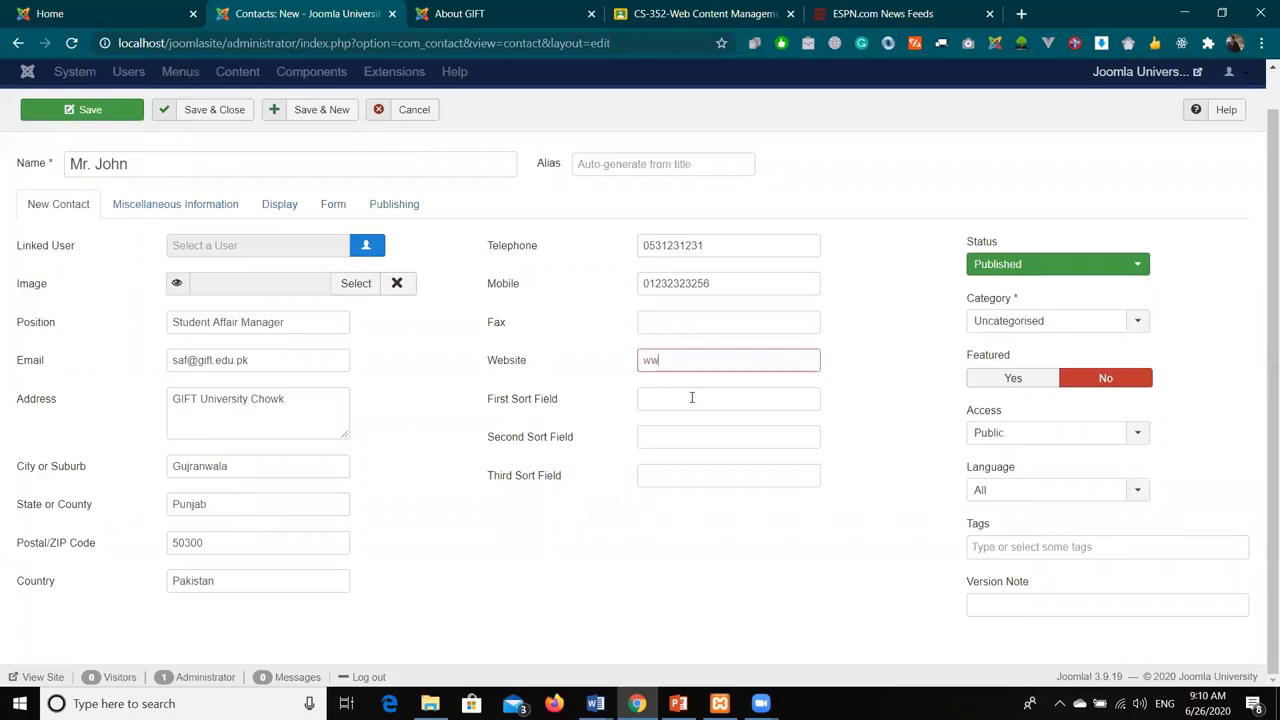
text(w.gift.edu.pk)
click(691, 397)
click(750, 360)
click(645, 360)
text(http://)
click(700, 395)
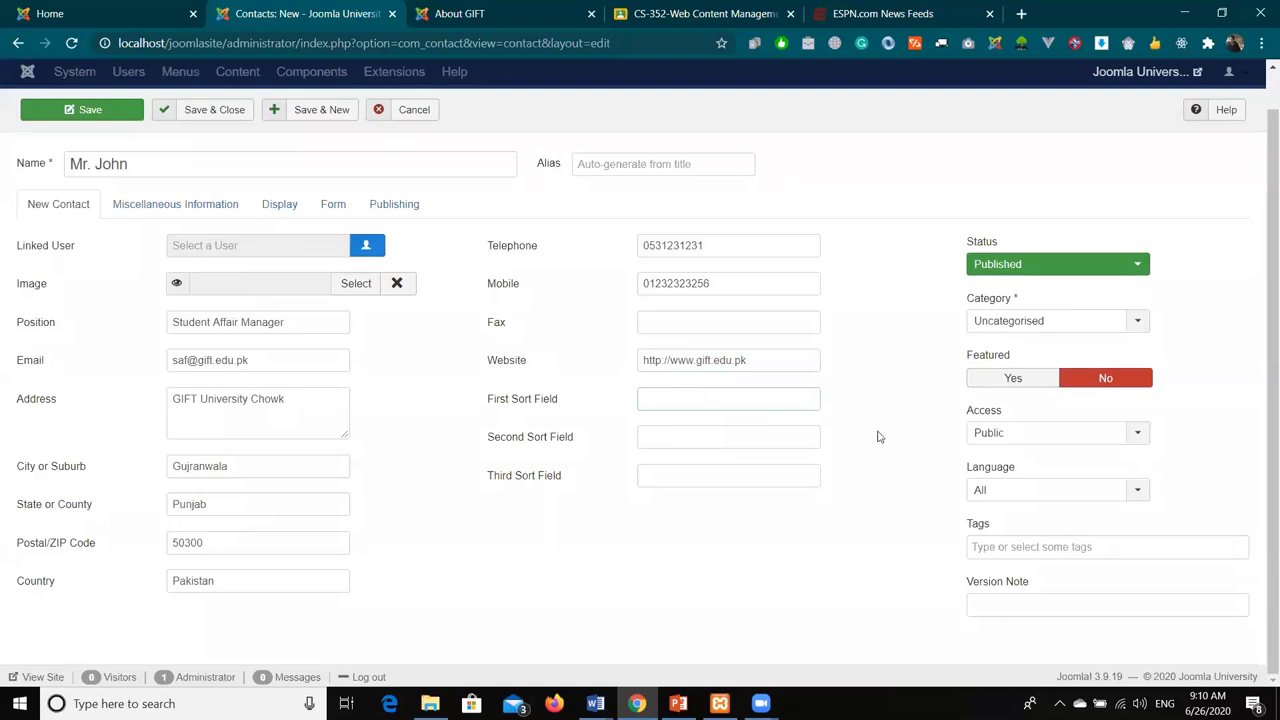
click(1020, 321)
click(1034, 389)
- Save the contact and start a Main Menu item of type Single Contact showing it
click(229, 111)
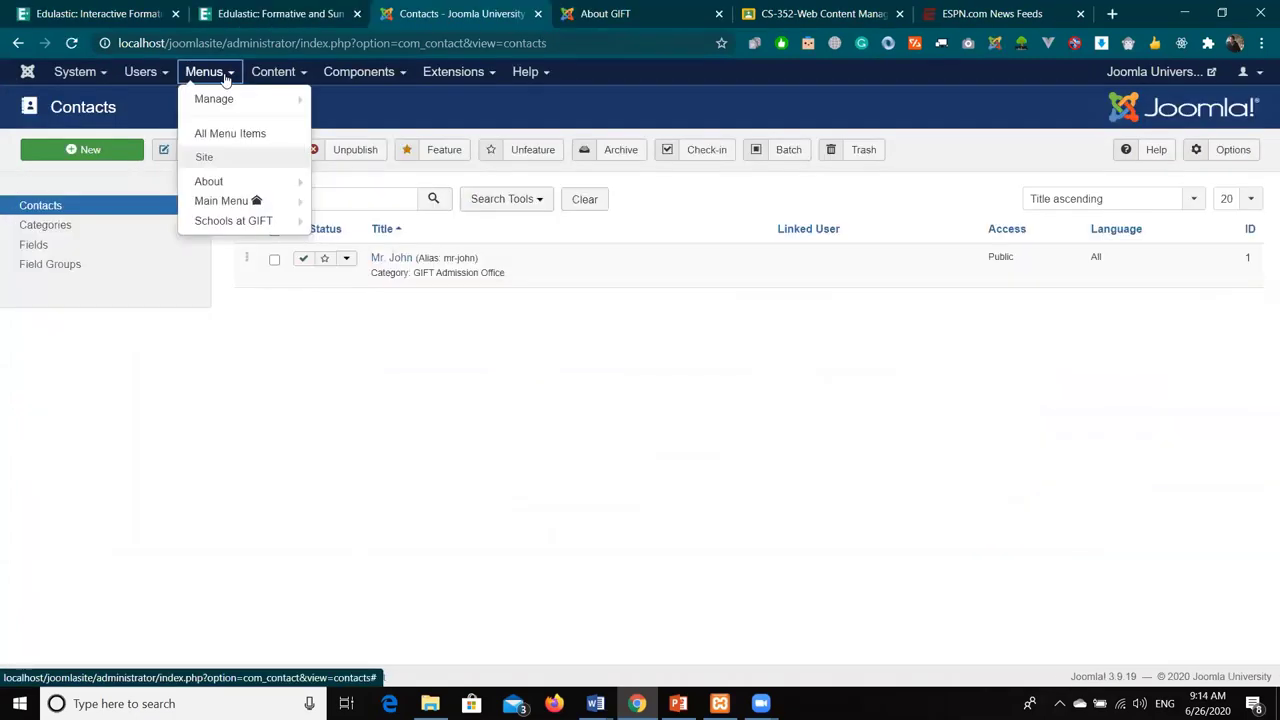
mouse_move(240, 205)
click(320, 200)
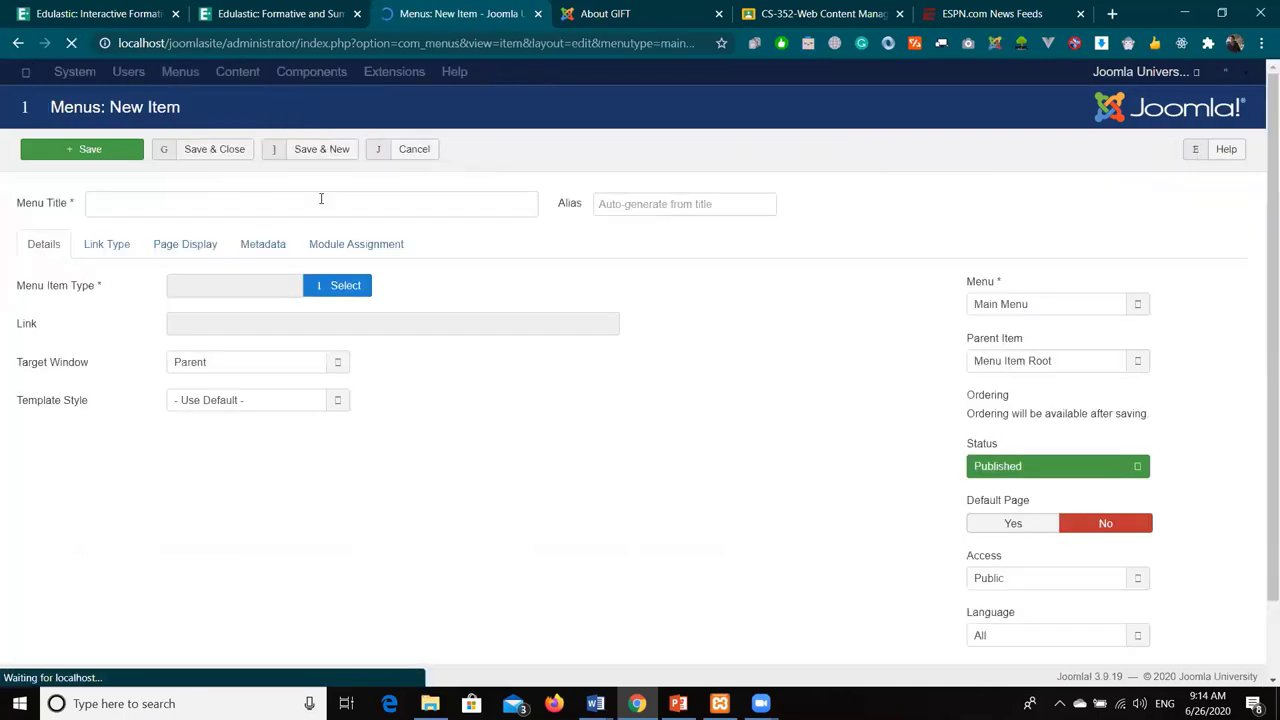
click(343, 290)
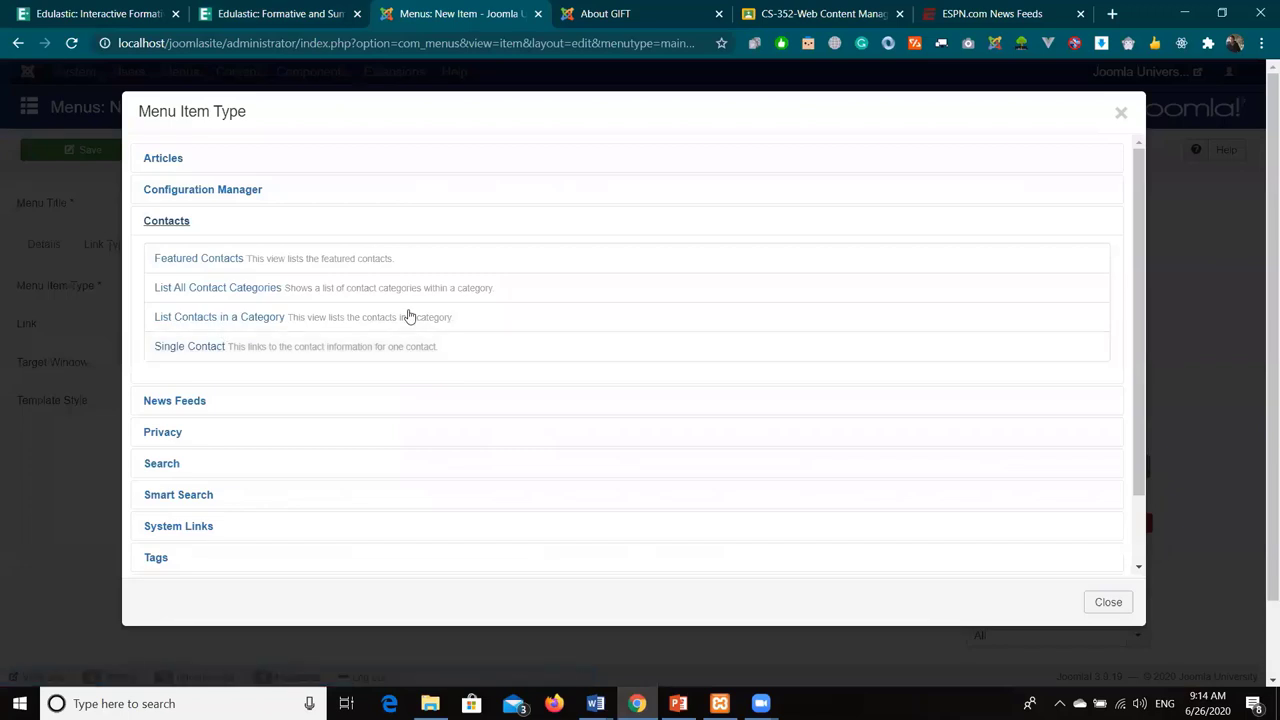
click(190, 346)
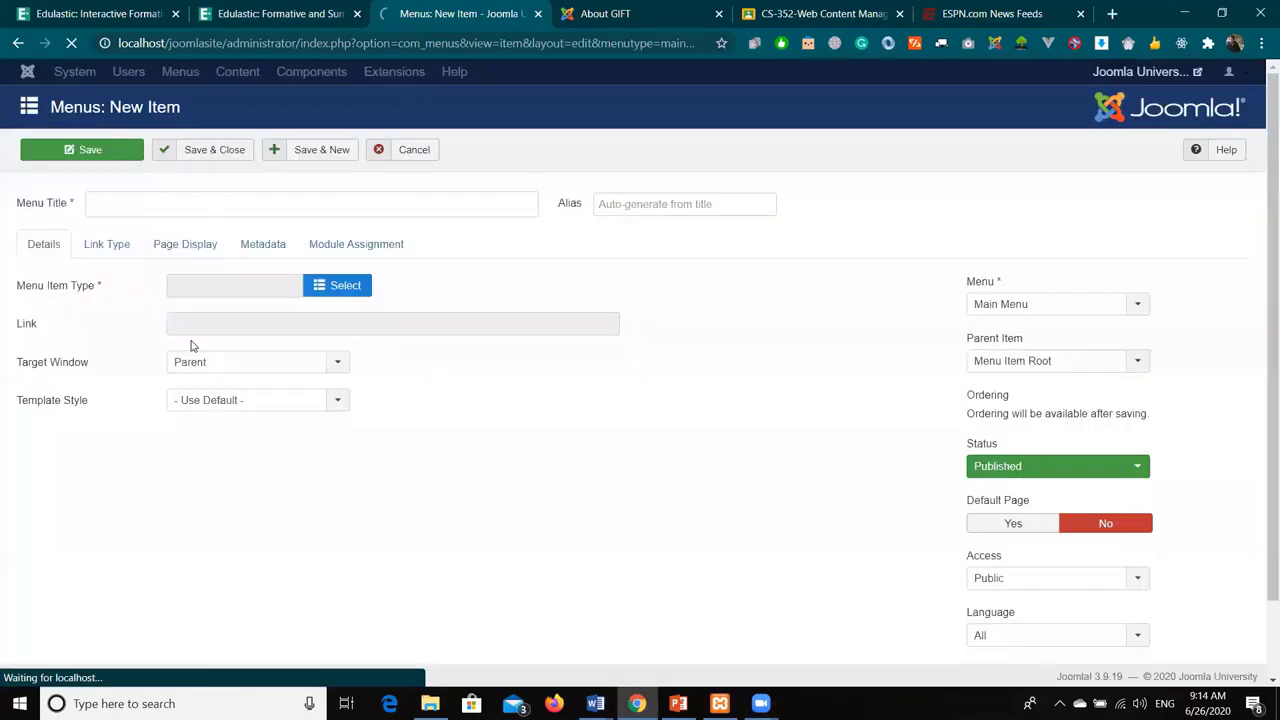
click(336, 330)
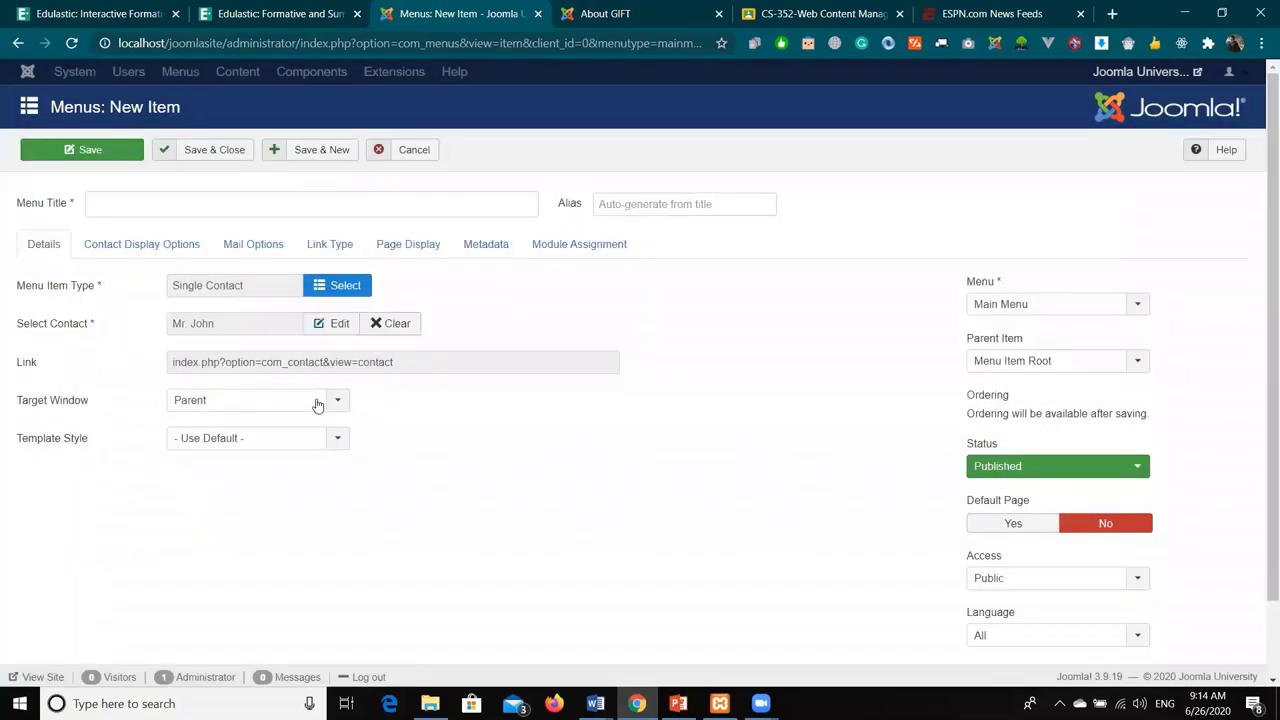
- Title the menu item 'Admission Office' and save it
click(218, 203)
text(Admission Office)
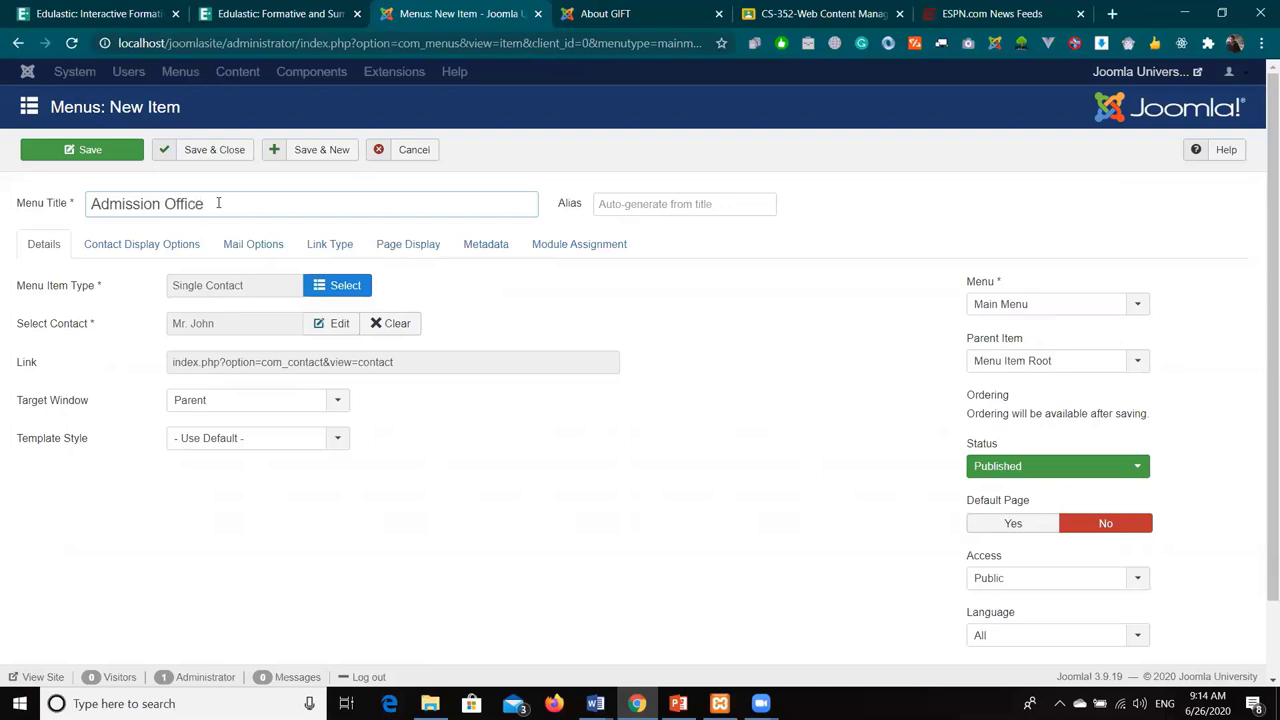
click(216, 153)
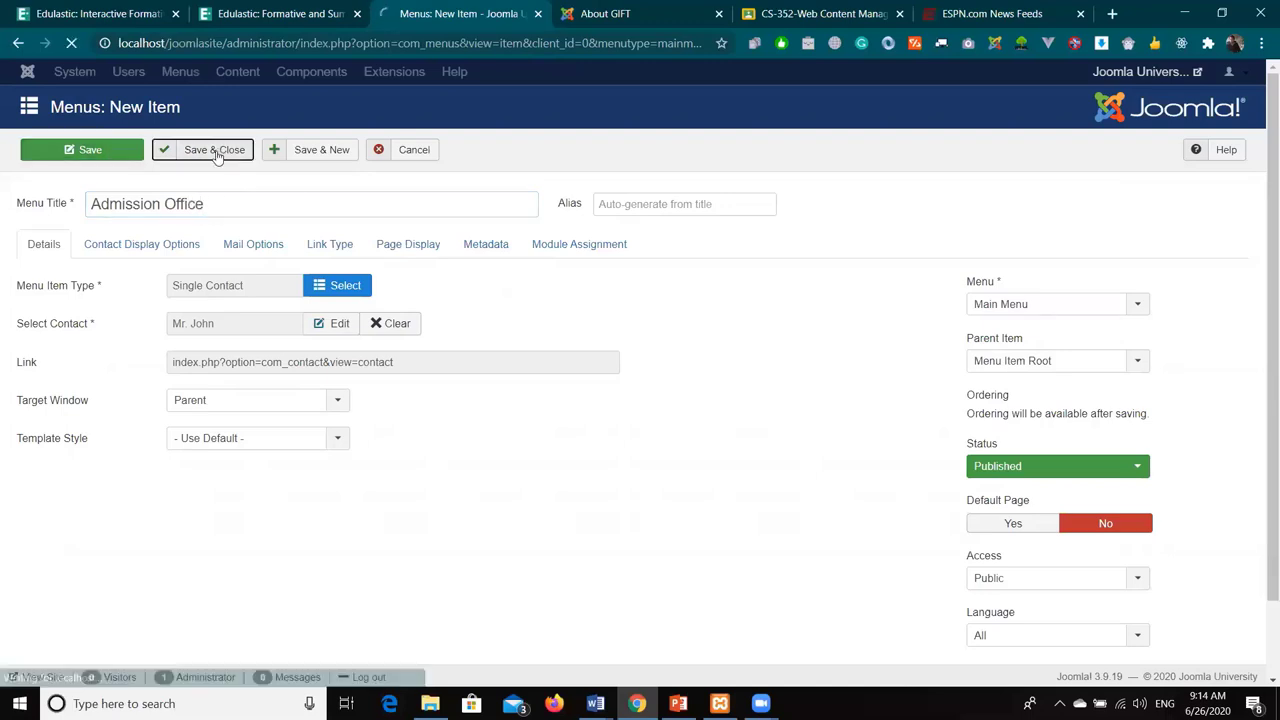
click(634, 20)
- Reload the live site, open Admission Office, and check the contact's details and e-mail form
click(72, 44)
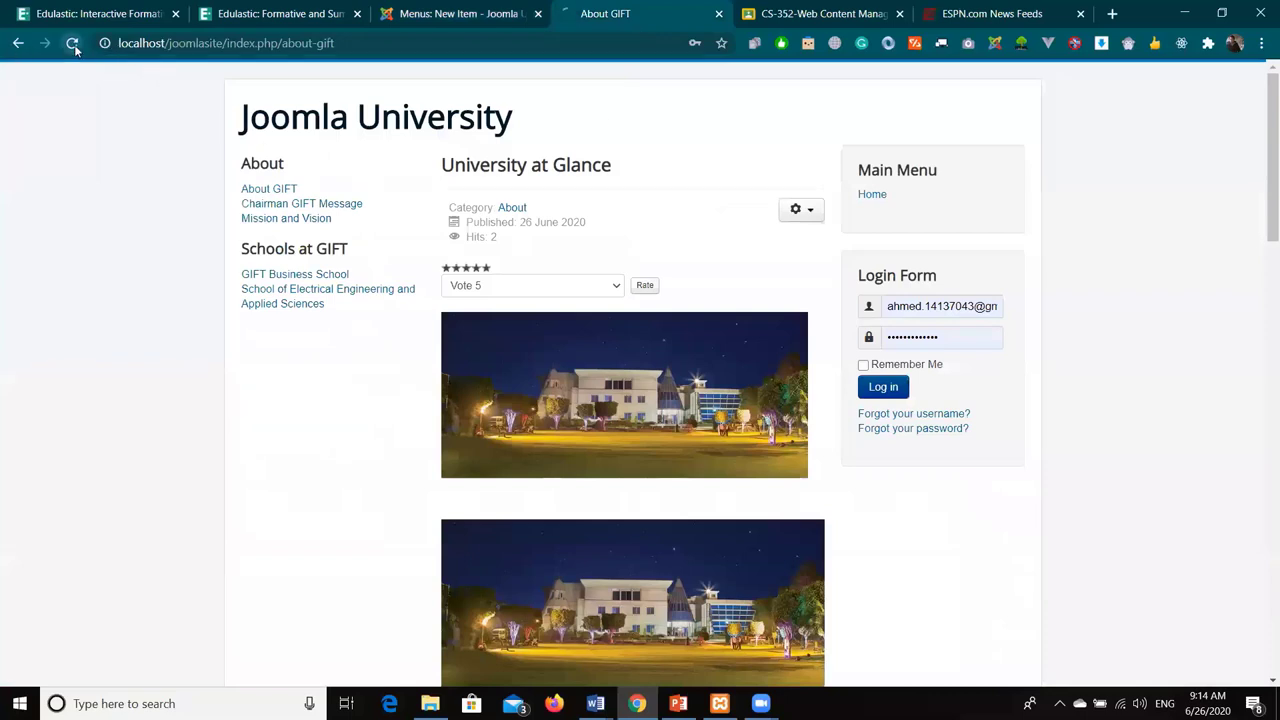
click(903, 214)
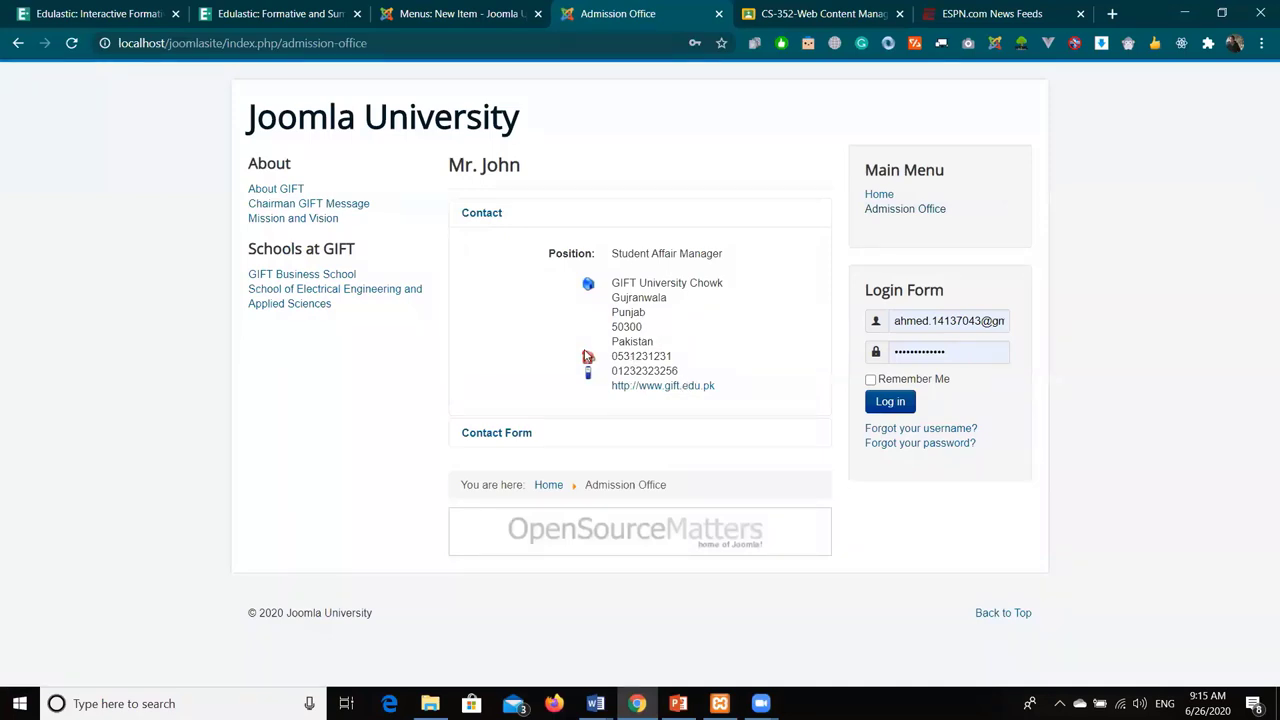
click(488, 437)
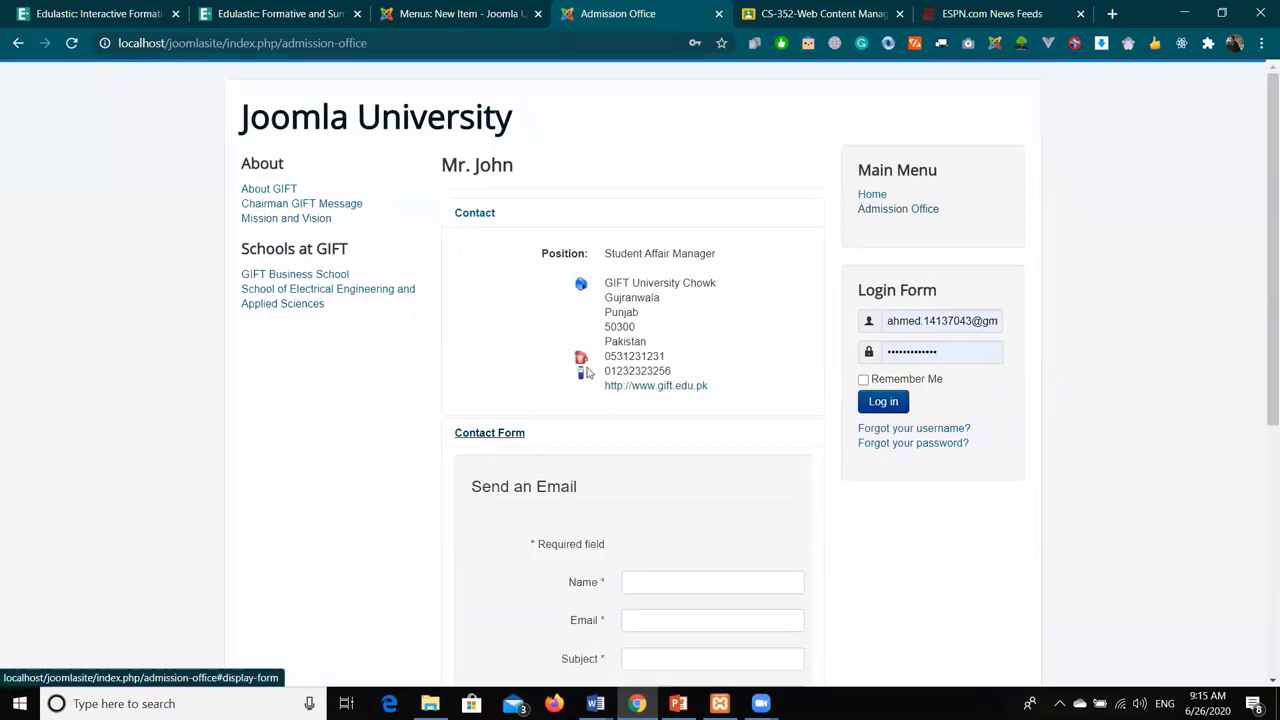
scroll(591, 371, down, 3)
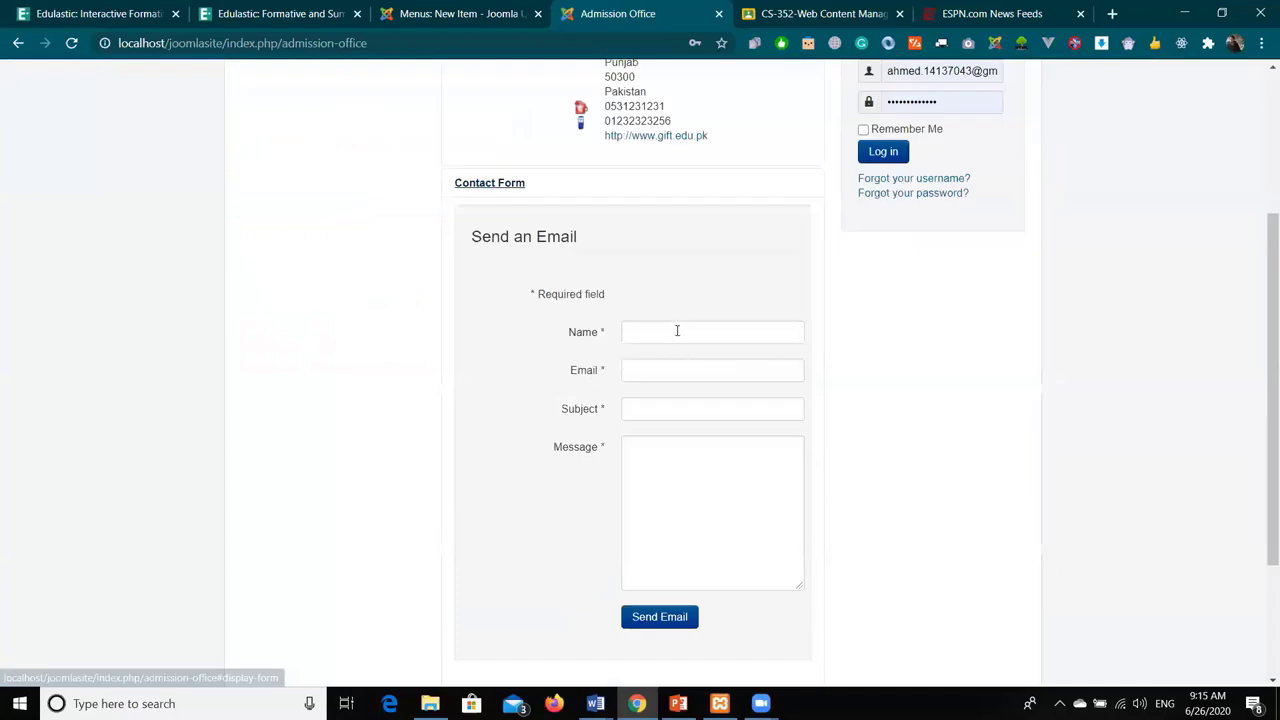
click(714, 503)
scroll(709, 477, down, 2)
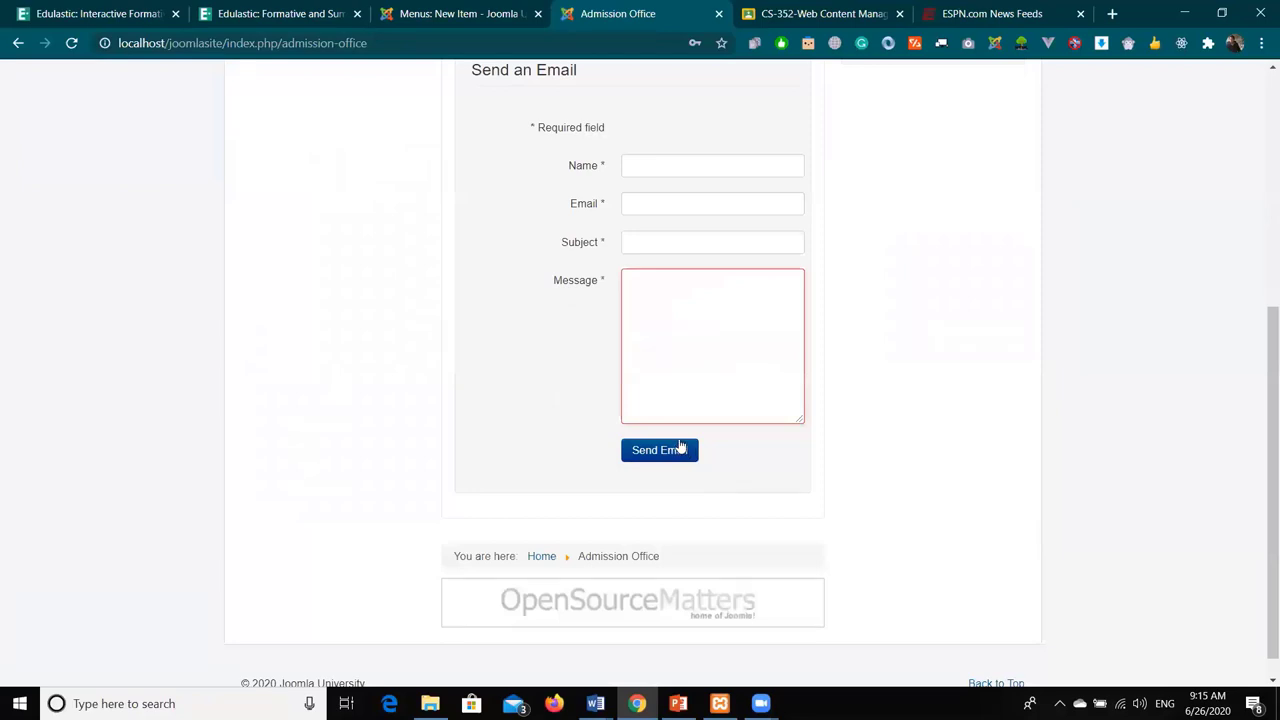
key(F5)
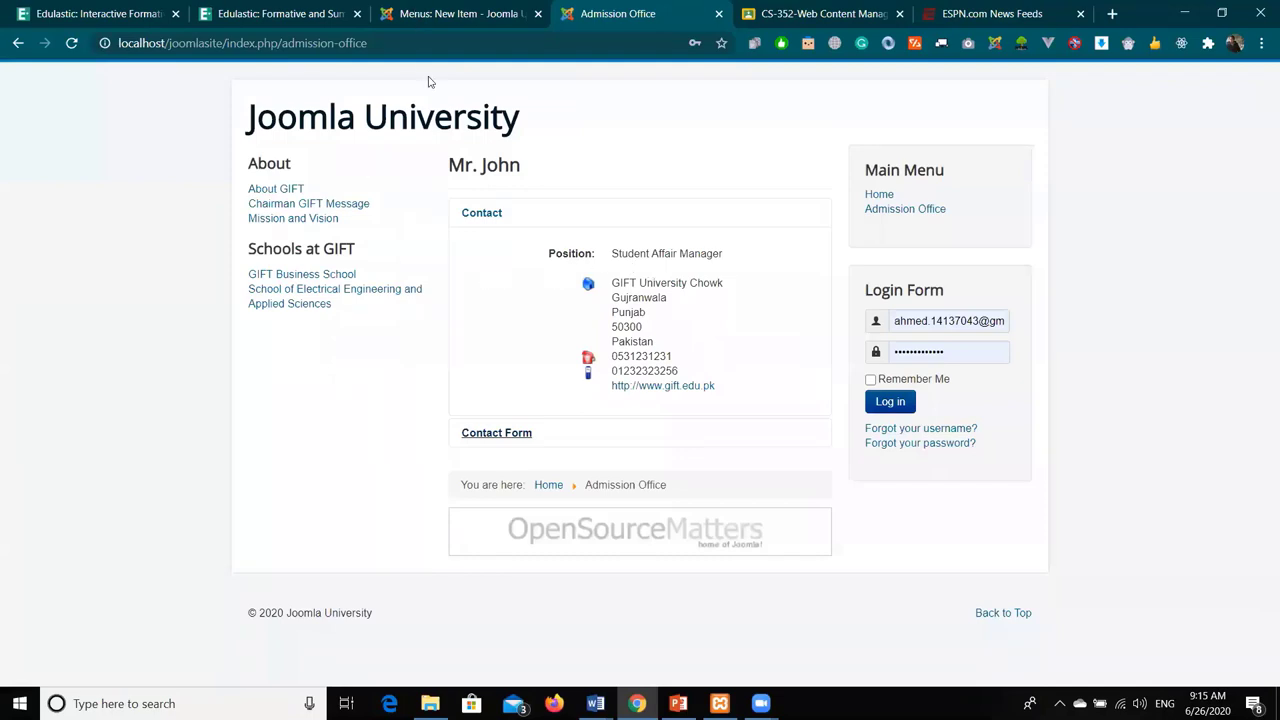
key(ctrl+shift+Tab)
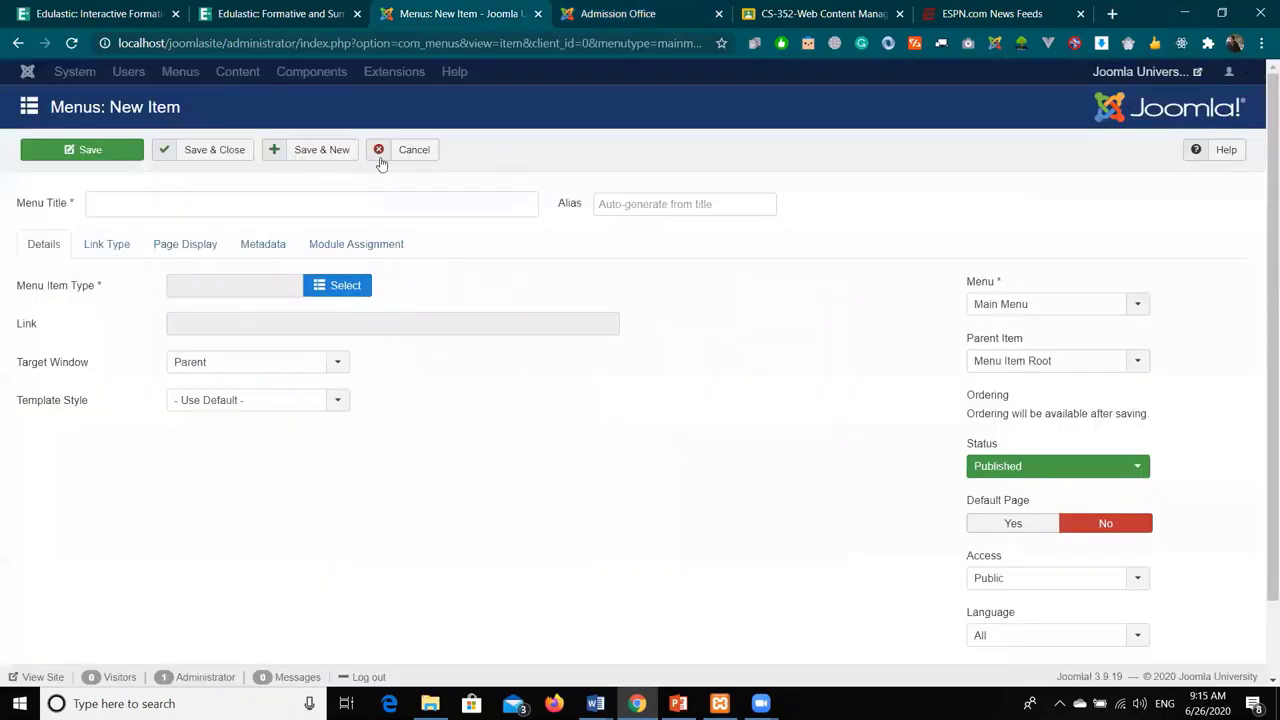
- Discard the empty menu item and search Google for 'joomla templates'
click(390, 156)
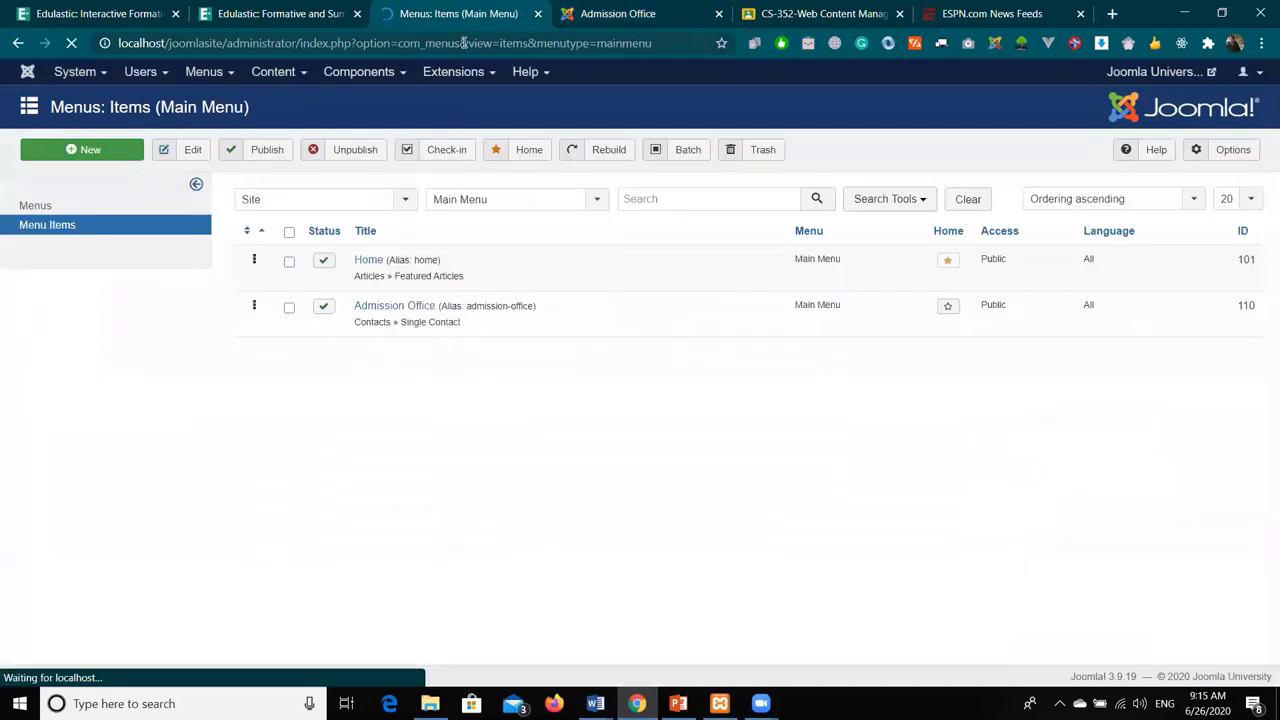
click(462, 43)
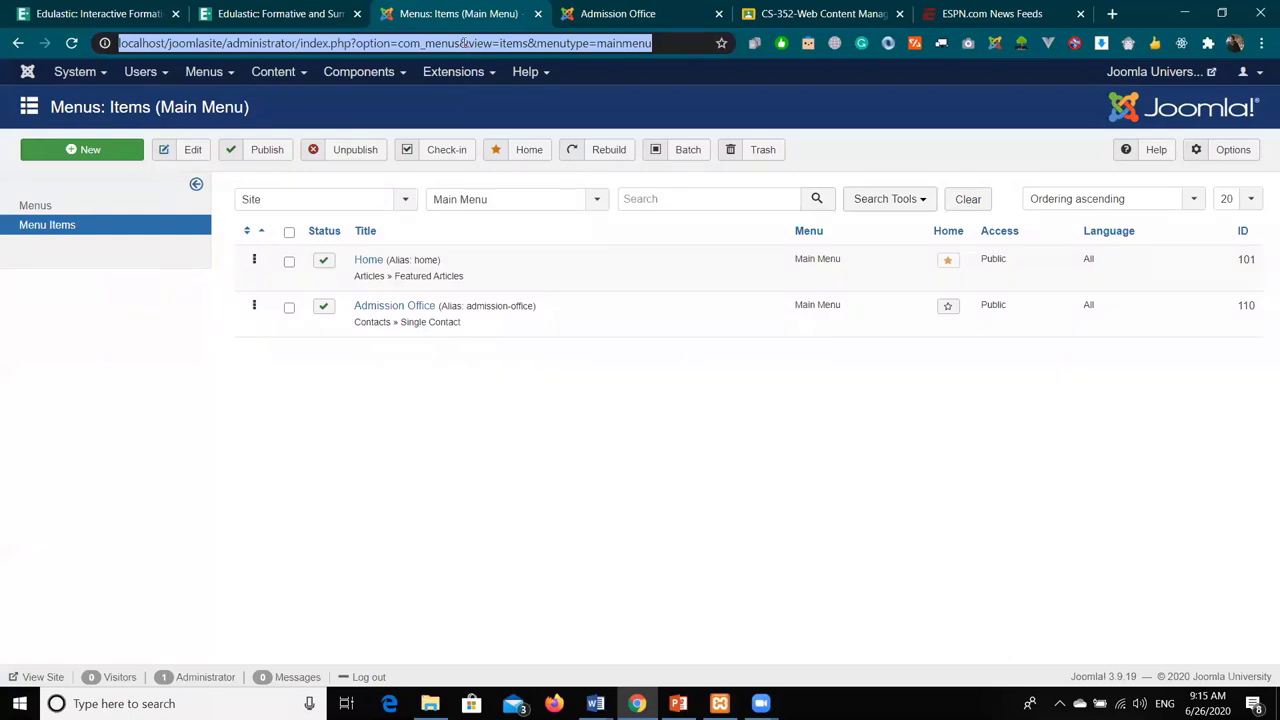
text(joomla templat)
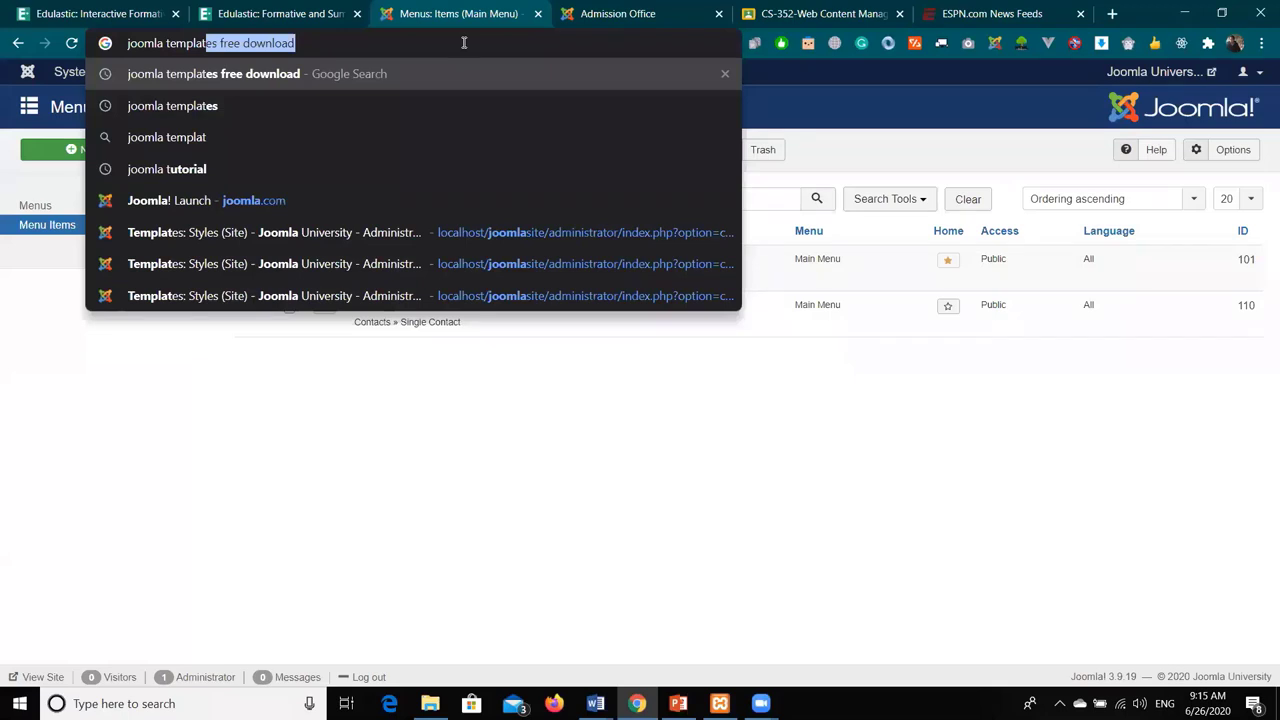
click(437, 106)
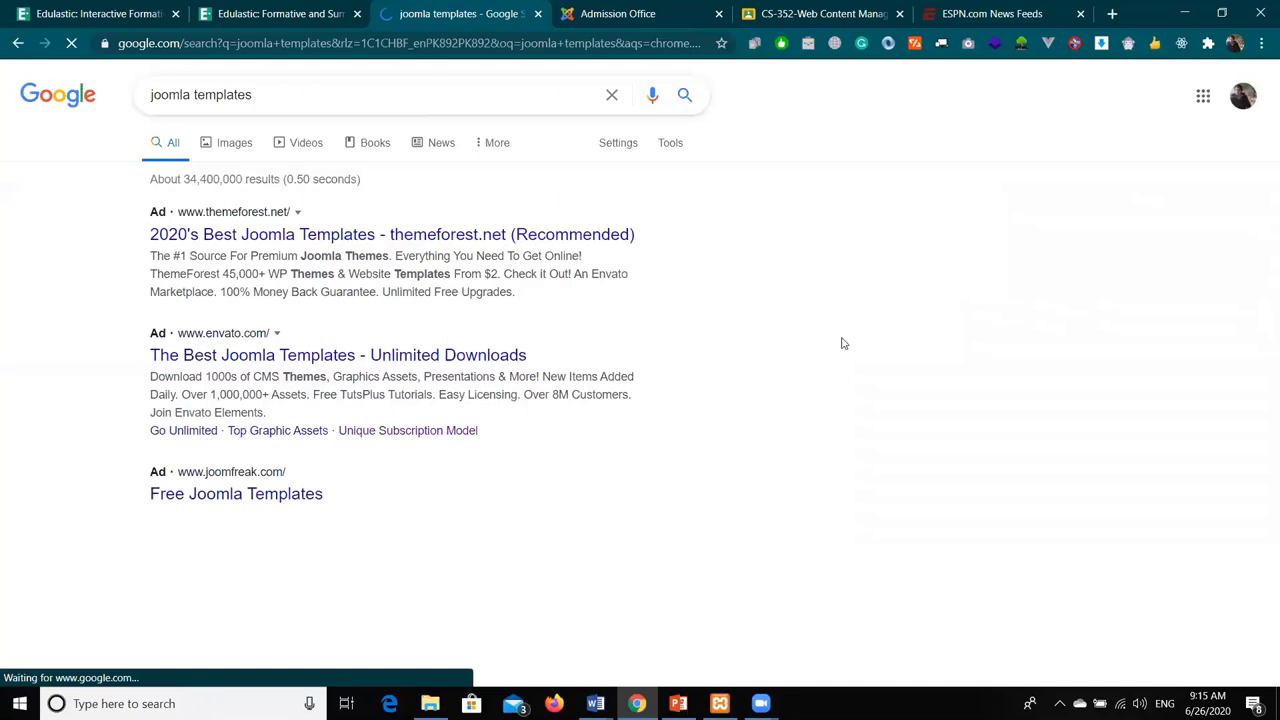
- Scroll down the Google results for 'joomla templates' to find JoomShaper's collection
scroll(843, 343, down, 2)
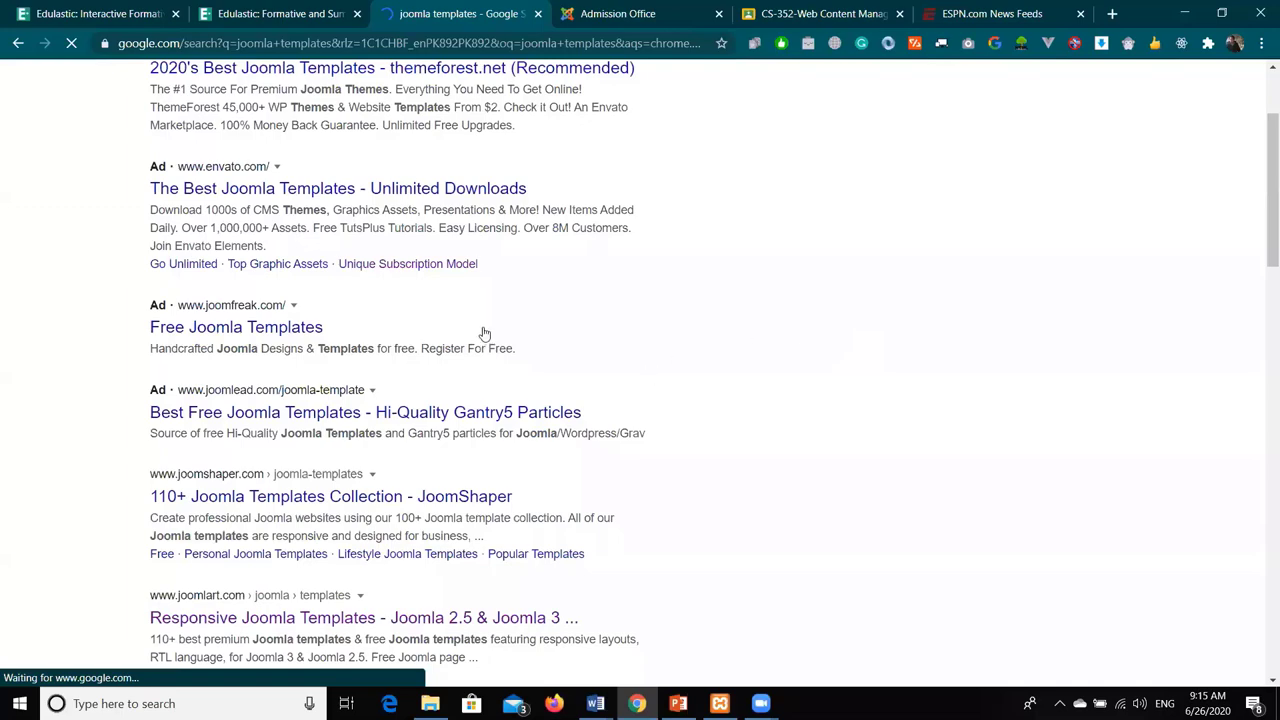
scroll(483, 333, down, 2)
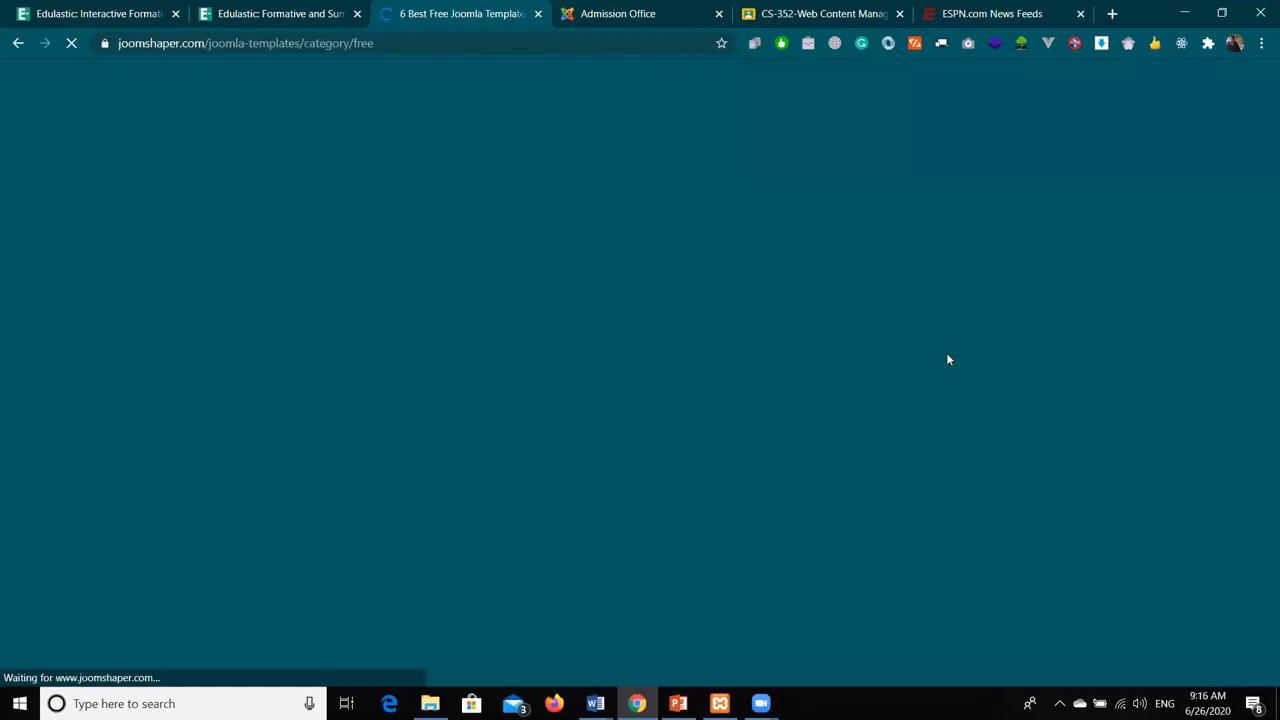
- Open the Helix Ultimate template's More Info page, then return to the Admission Office tab
scroll(1057, 402, down, 2)
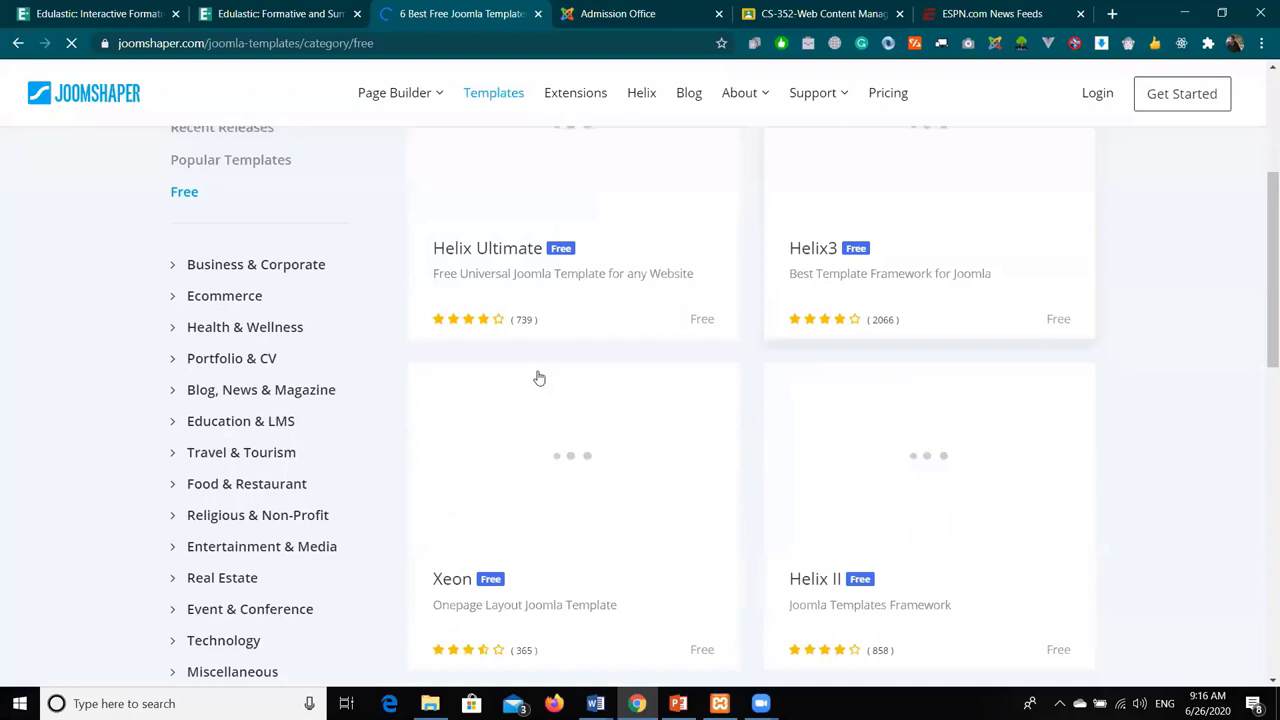
scroll(523, 486, up, 2)
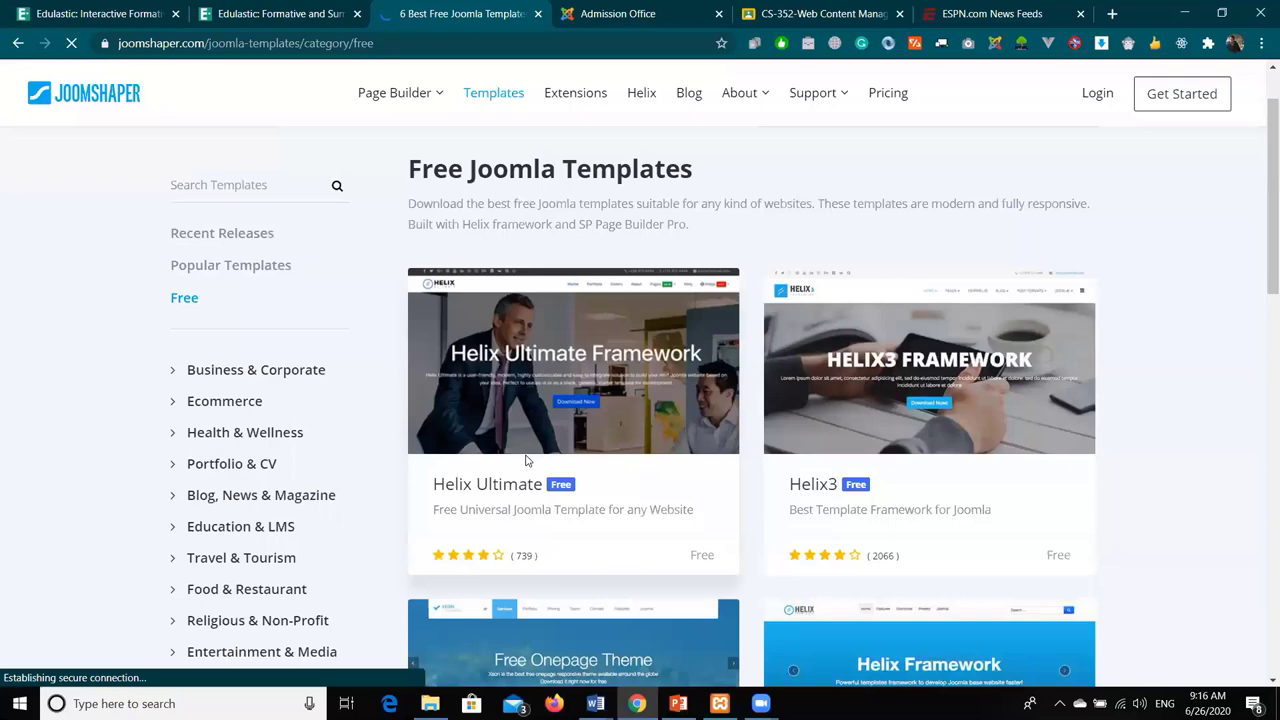
mouse_move(535, 372)
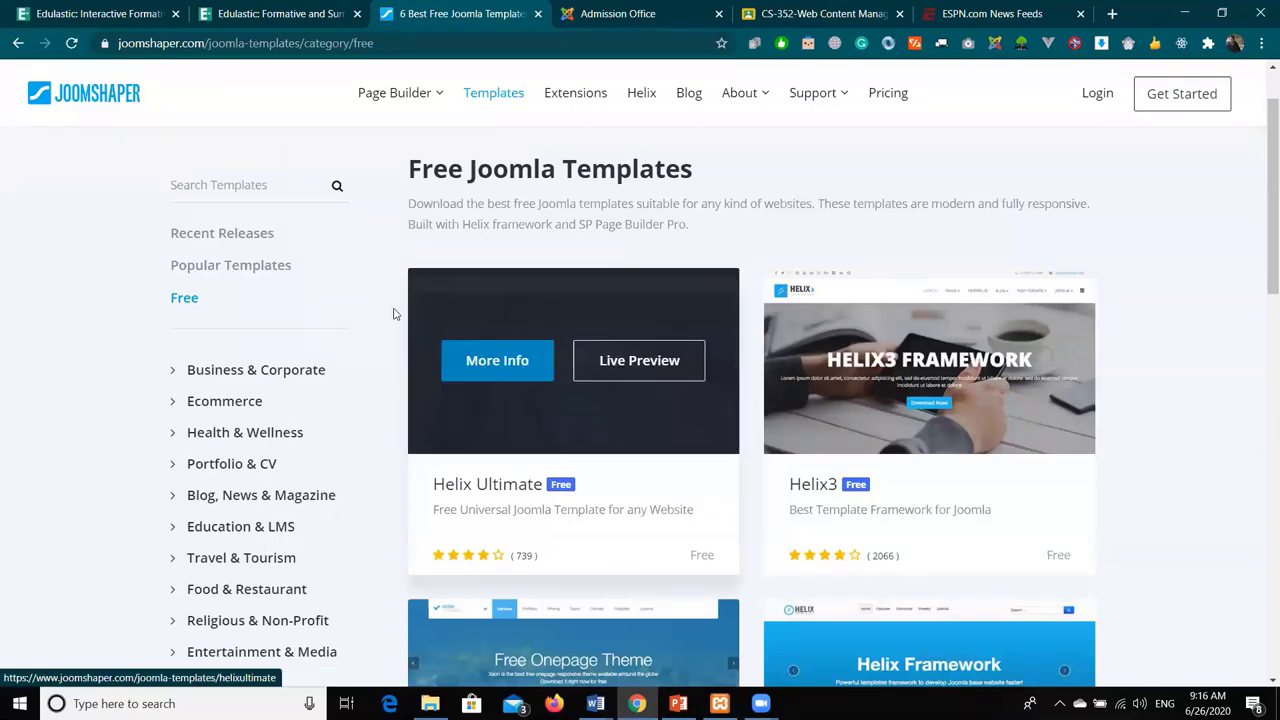
click(674, 440)
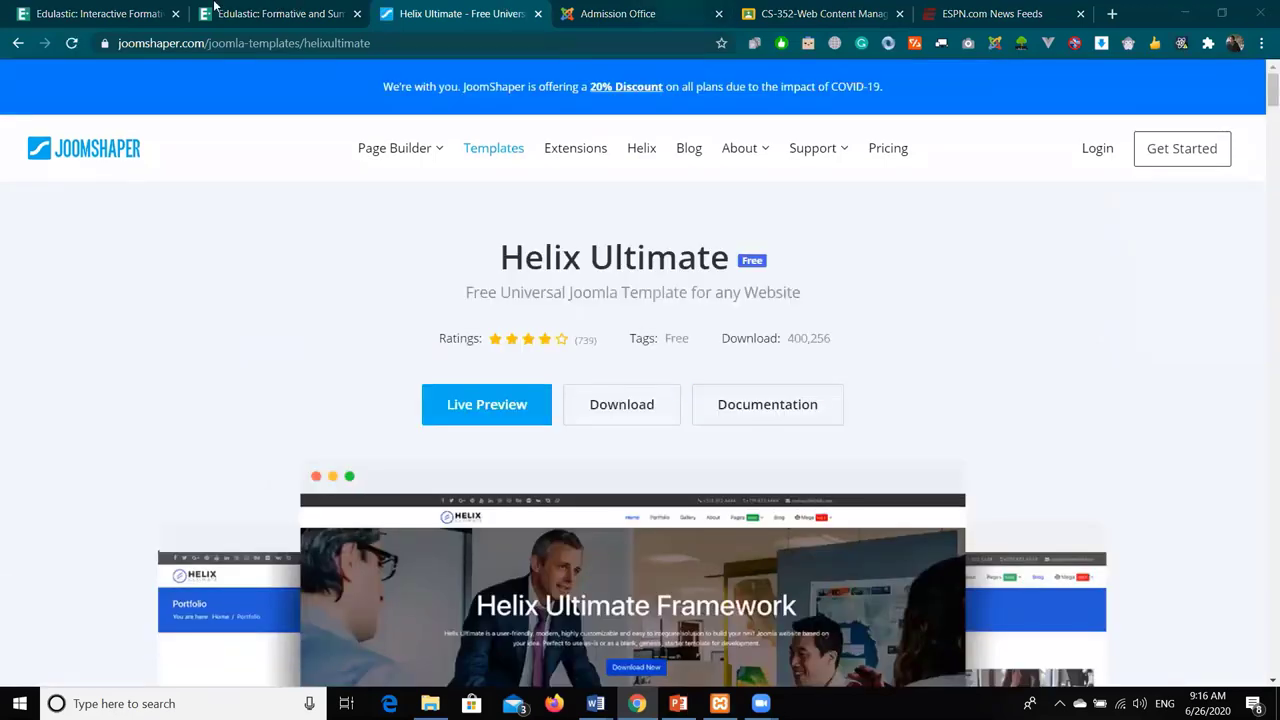
click(592, 10)
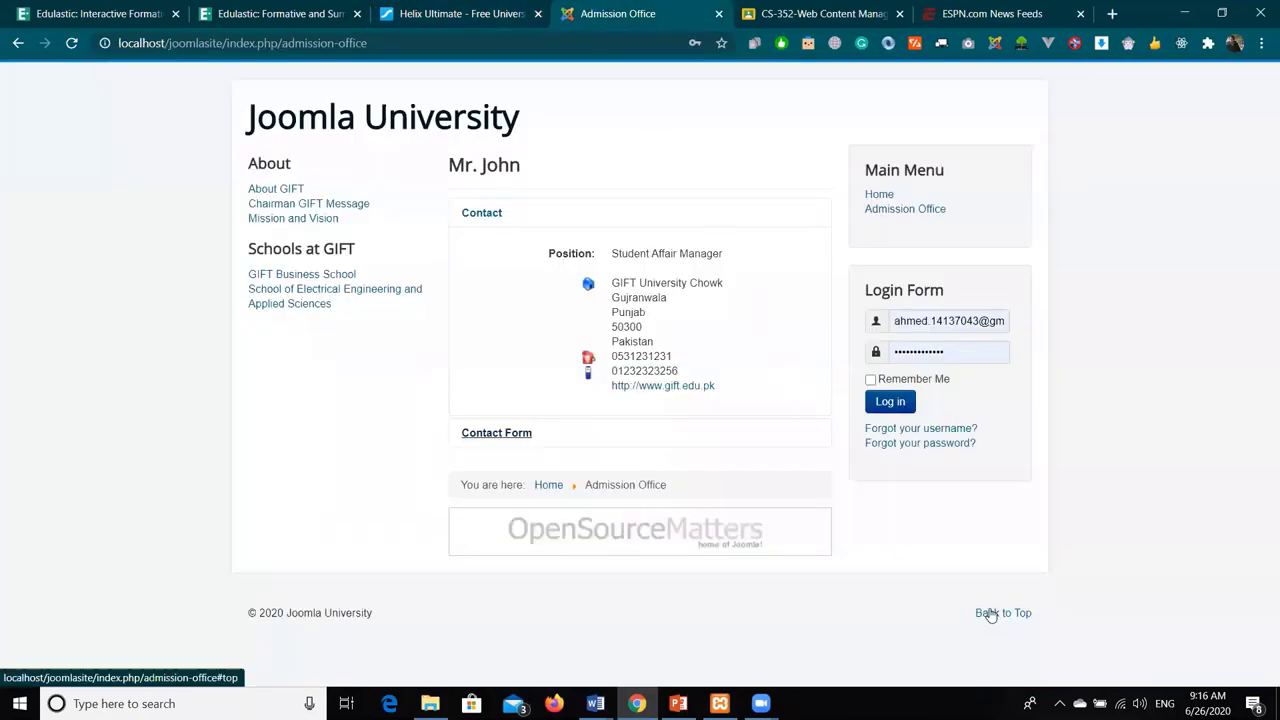
- Load localhost/joomlasite/administrator/ and go to Extensions > Manage > Install
click(528, 44)
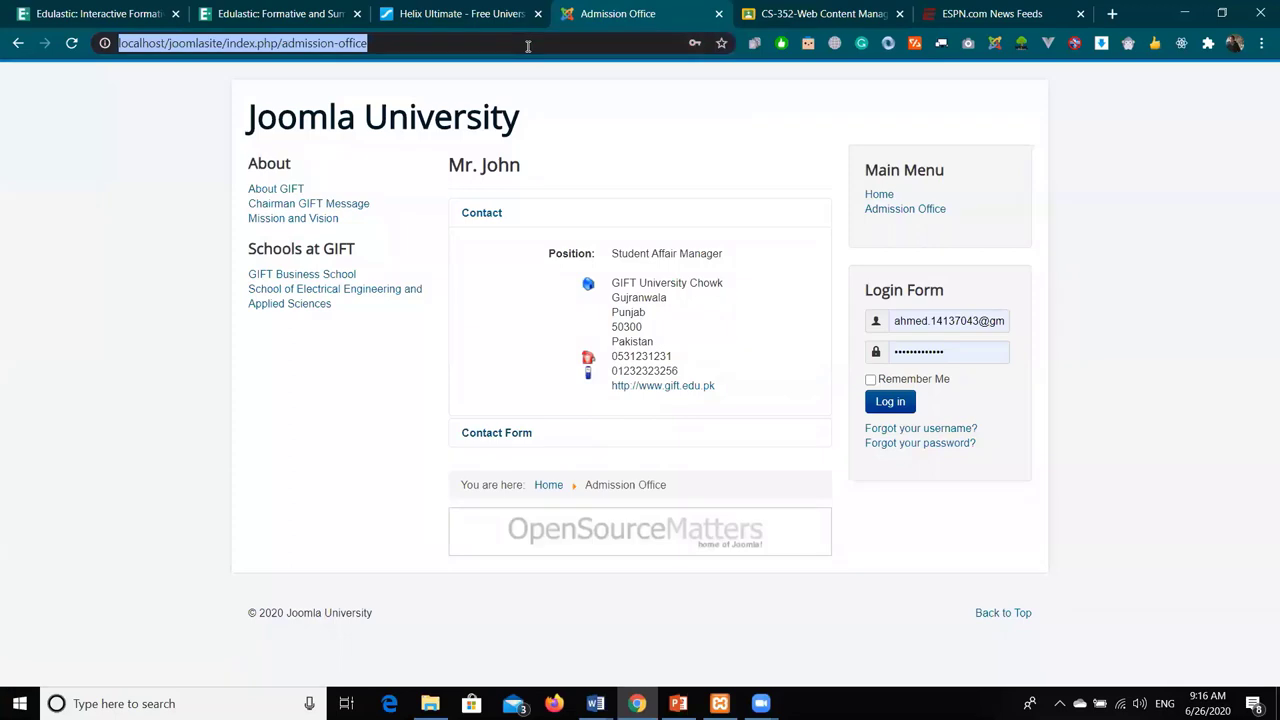
text(localhost/joomlasite/a)
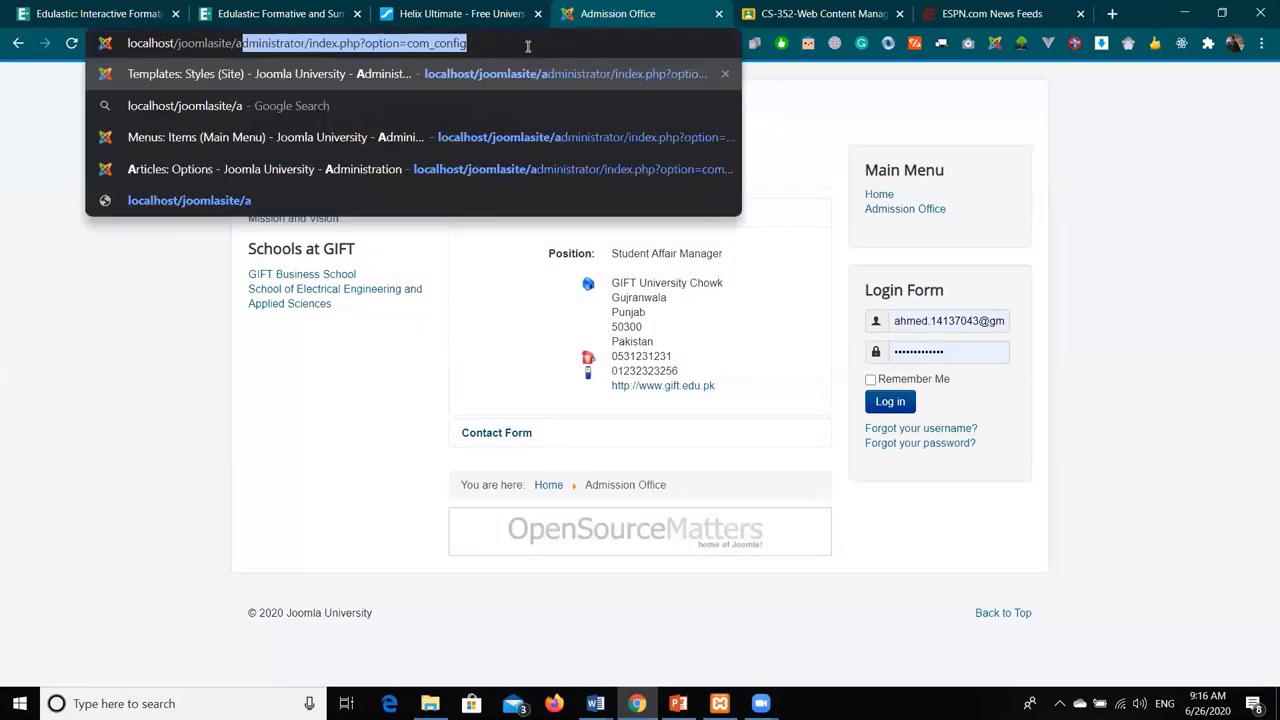
text(dministrator/)
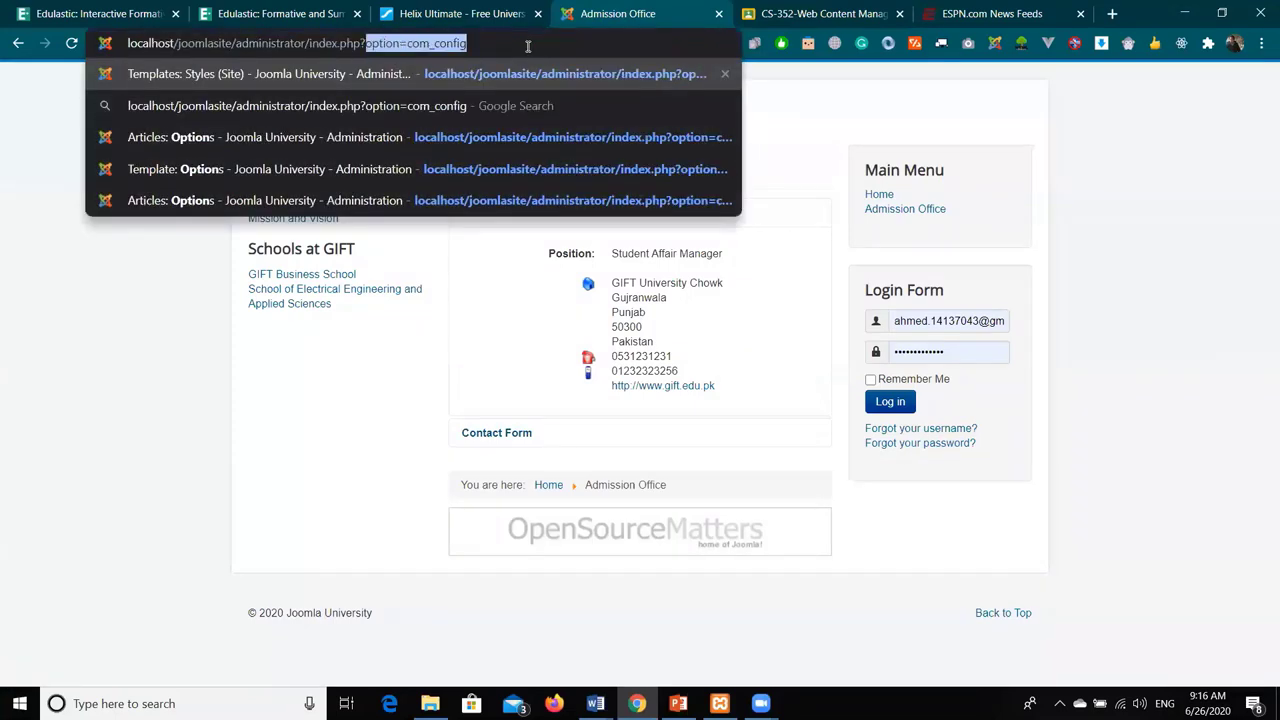
key(Delete)
key(Return)
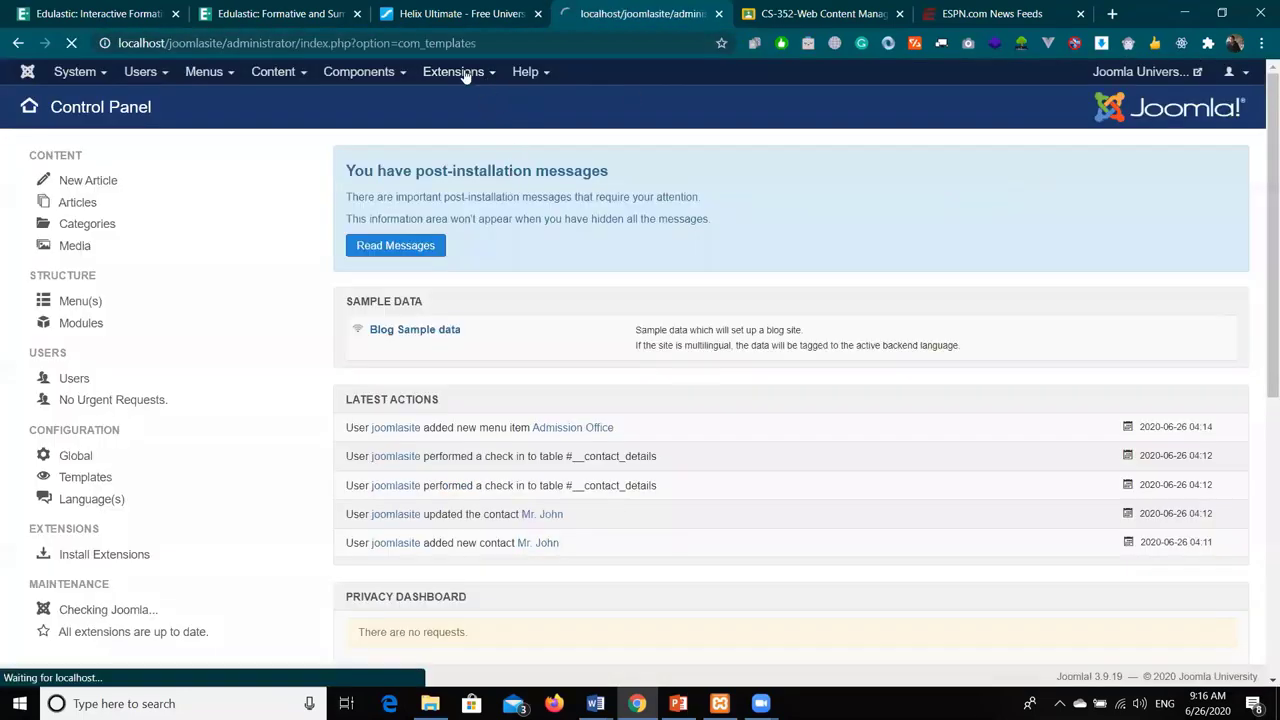
mouse_move(466, 74)
mouse_move(468, 99)
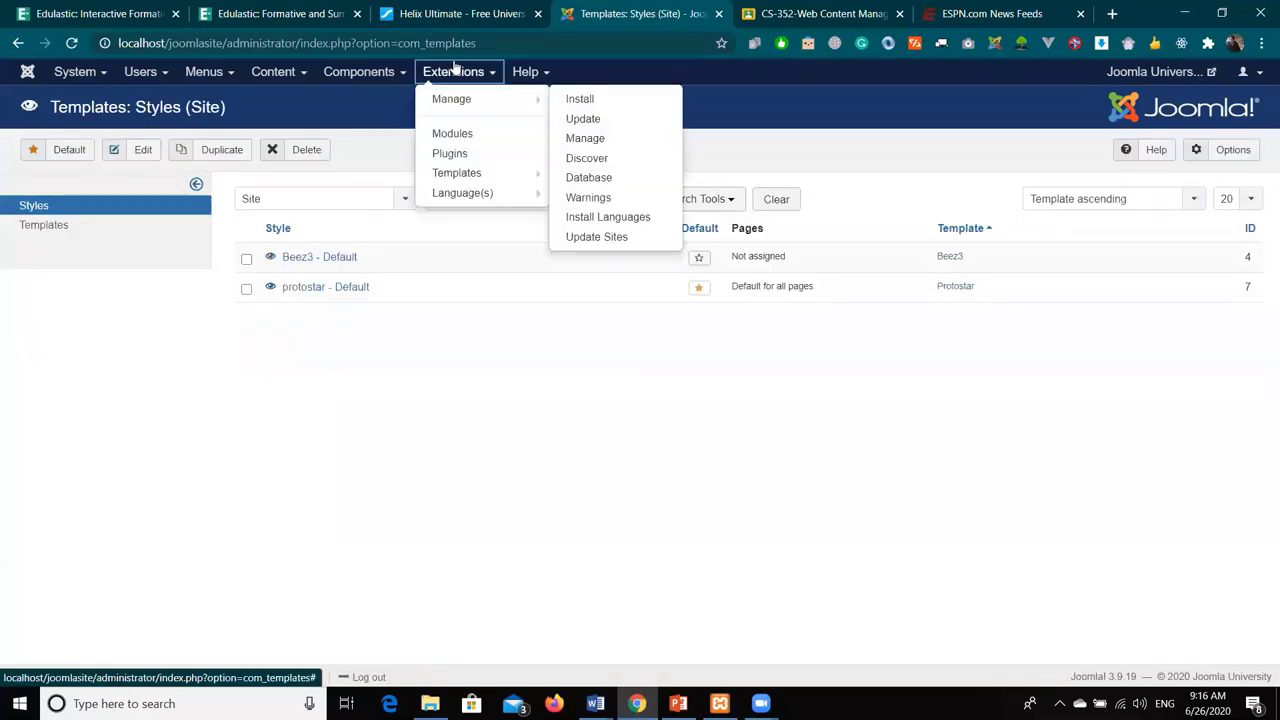
click(586, 100)
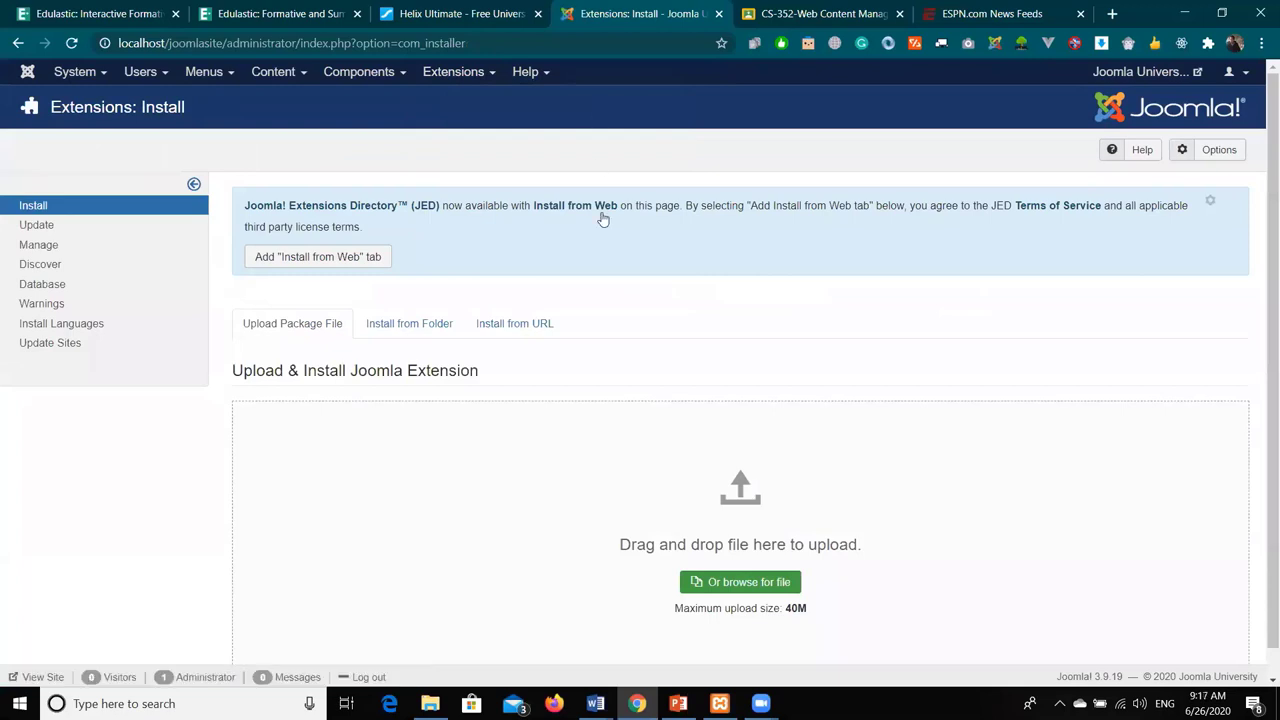
- Add the Install from Web tab to the extension installer
scroll(580, 230, down, 1)
click(318, 230)
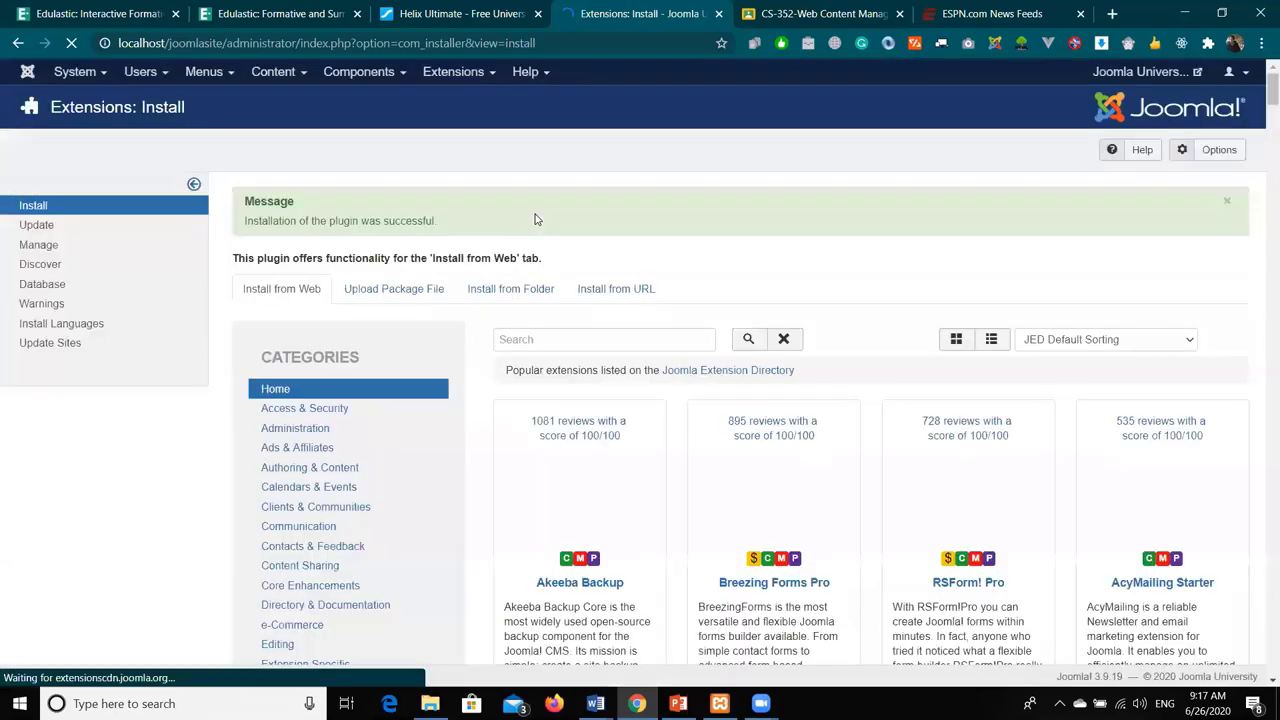
- Scroll through the Install from Web listing and open the J2Store extension's details
scroll(535, 219, down, 3)
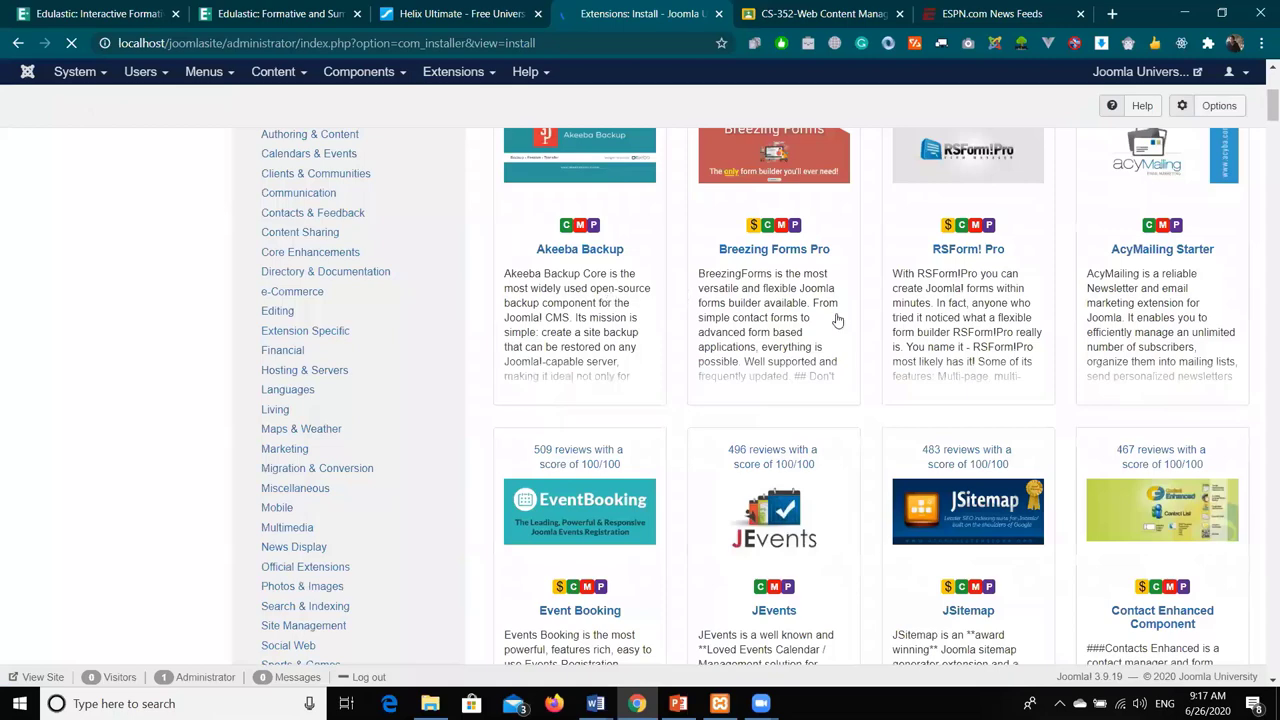
scroll(887, 345, down, 5)
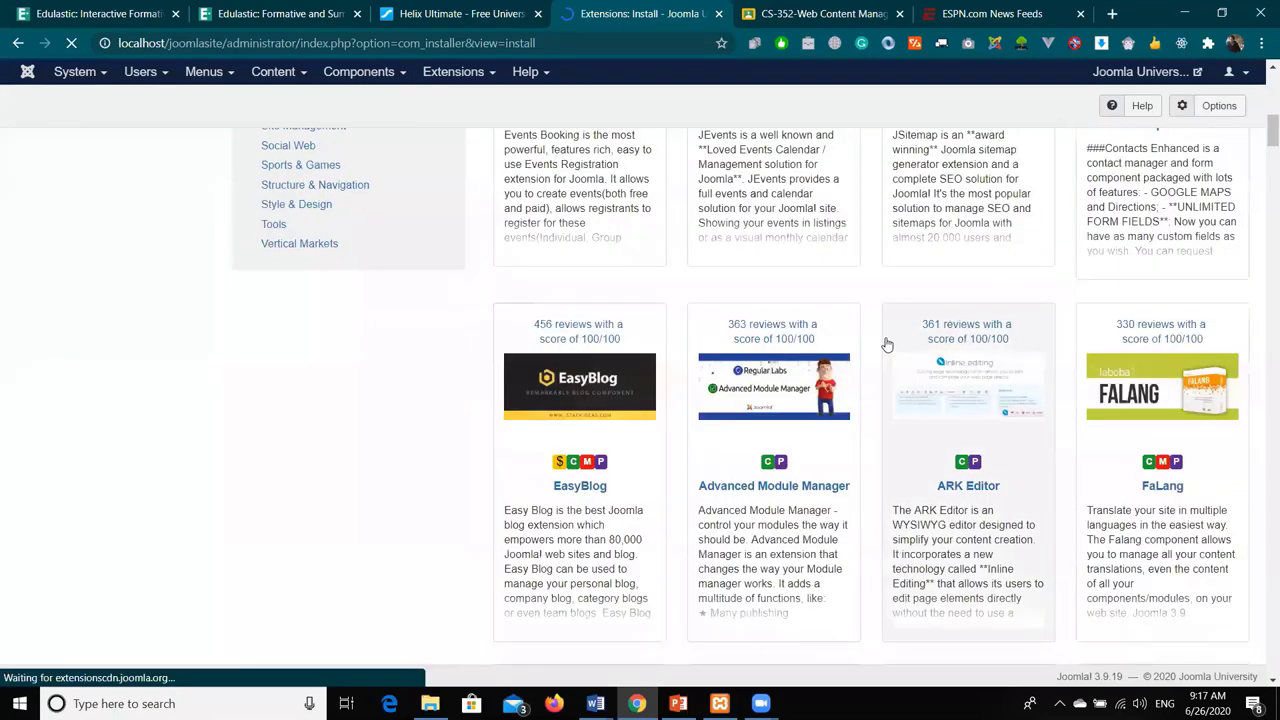
scroll(886, 344, down, 5)
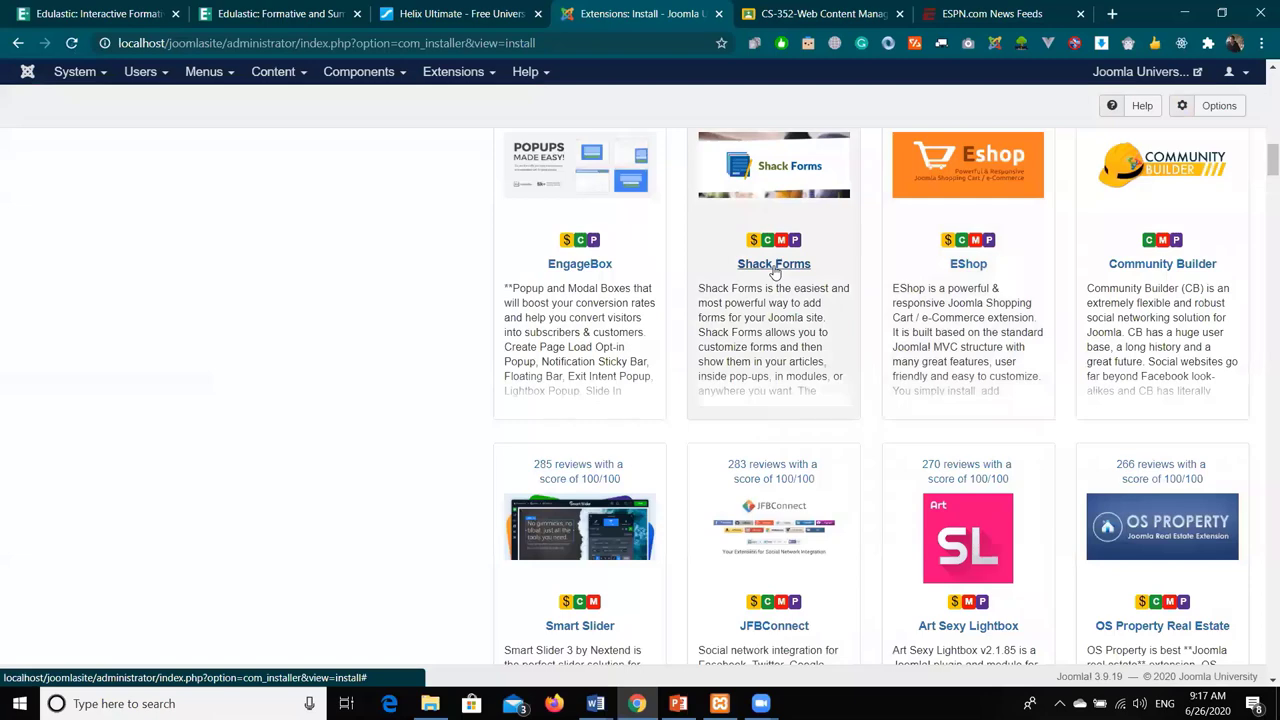
scroll(773, 270, down, 2)
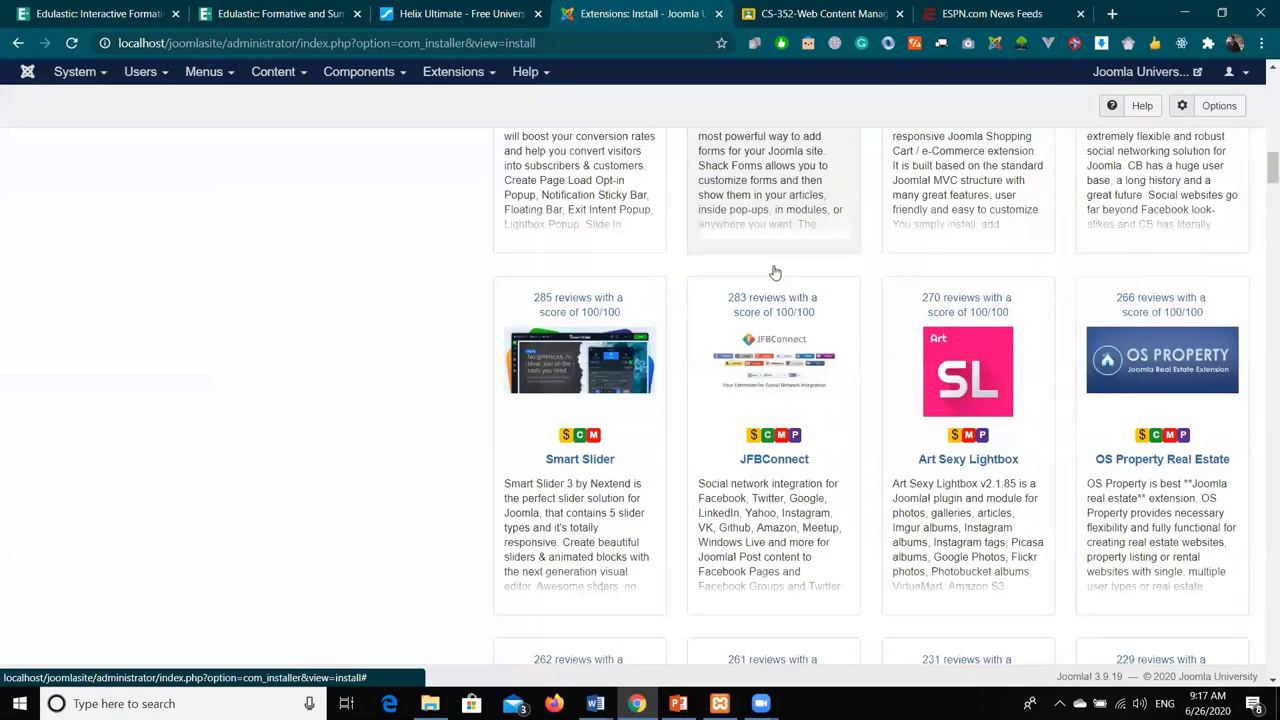
scroll(773, 272, down, 4)
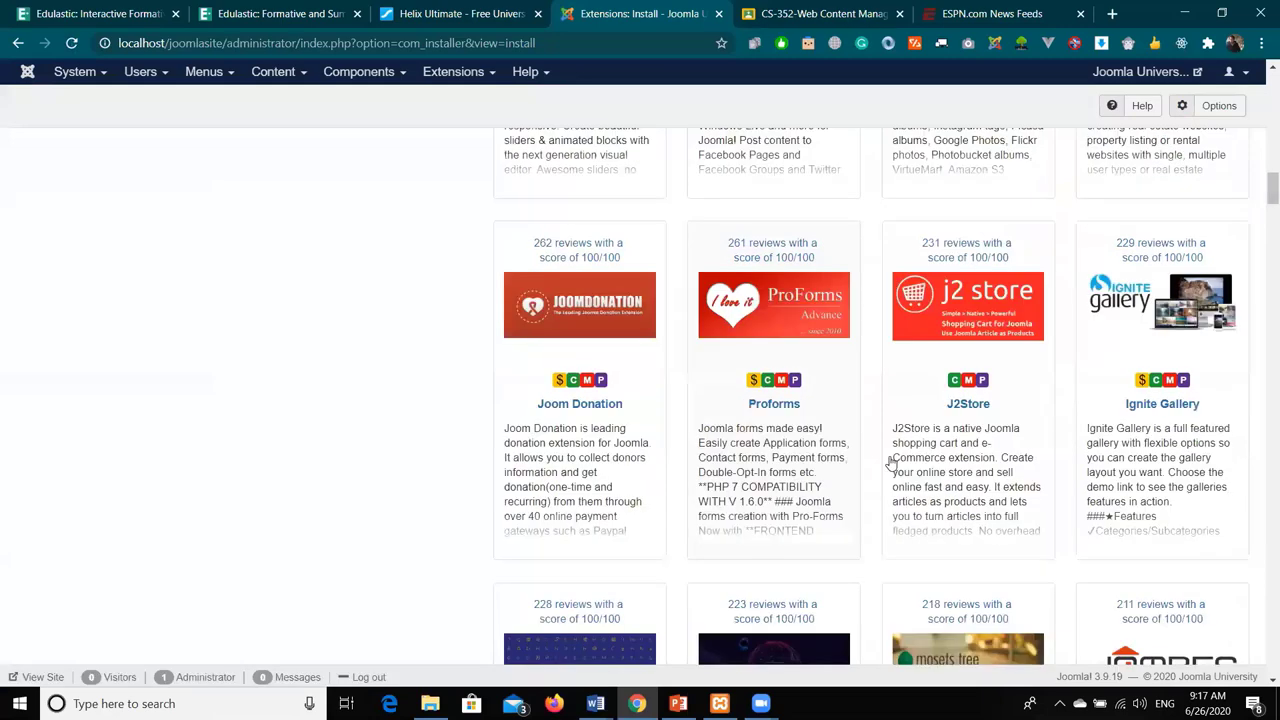
click(968, 405)
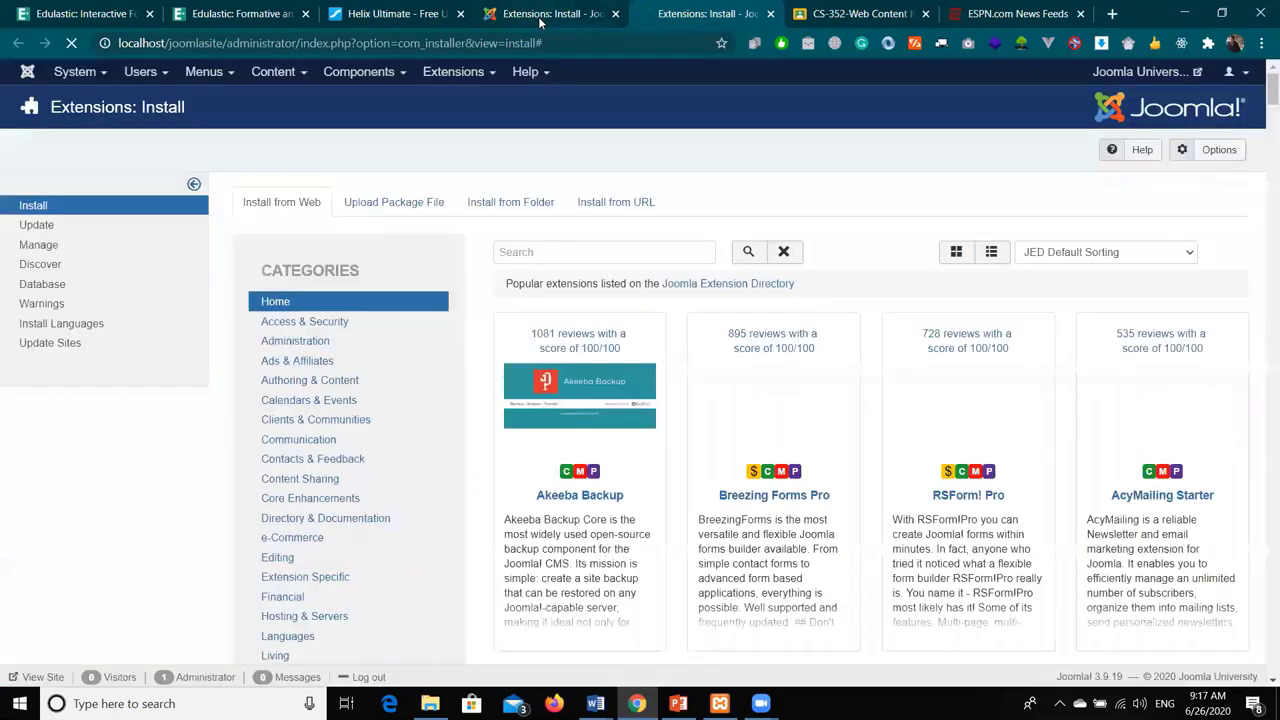
- Look over the J2Store details, then filter the directory to the Social Web category
scroll(1137, 240, down, 7)
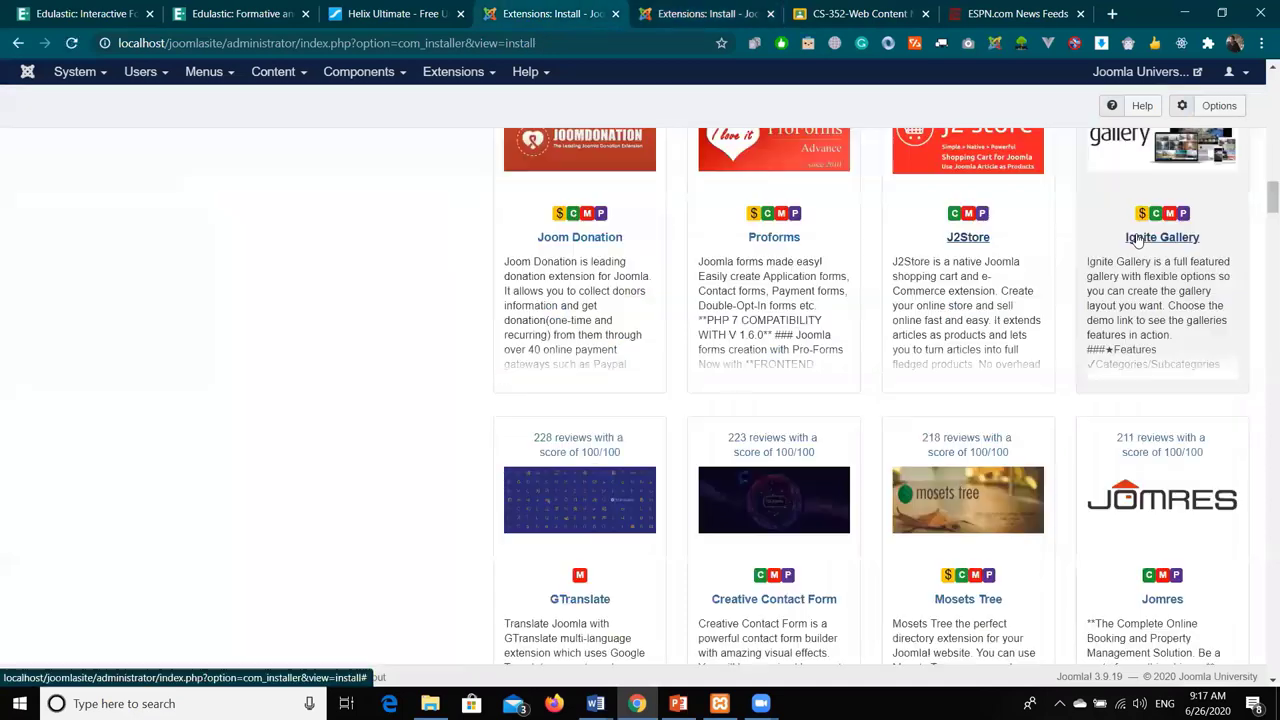
scroll(1169, 374, down, 2)
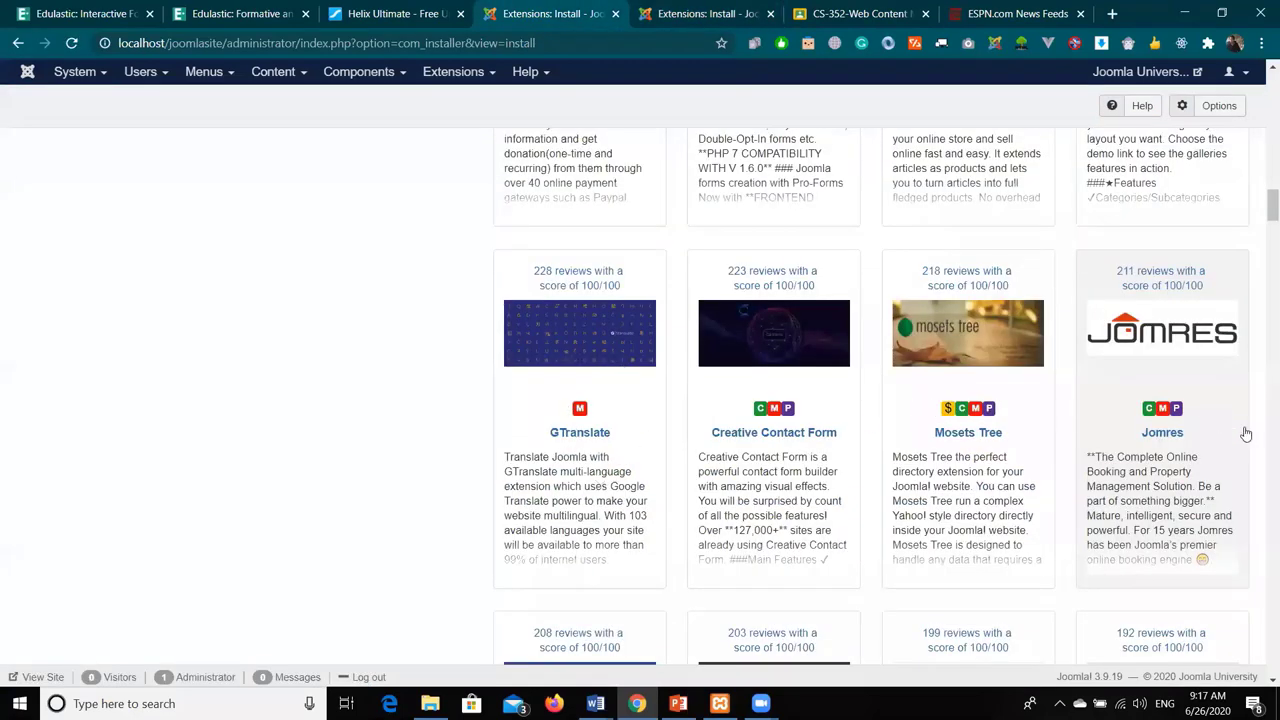
scroll(1246, 433, down, 3)
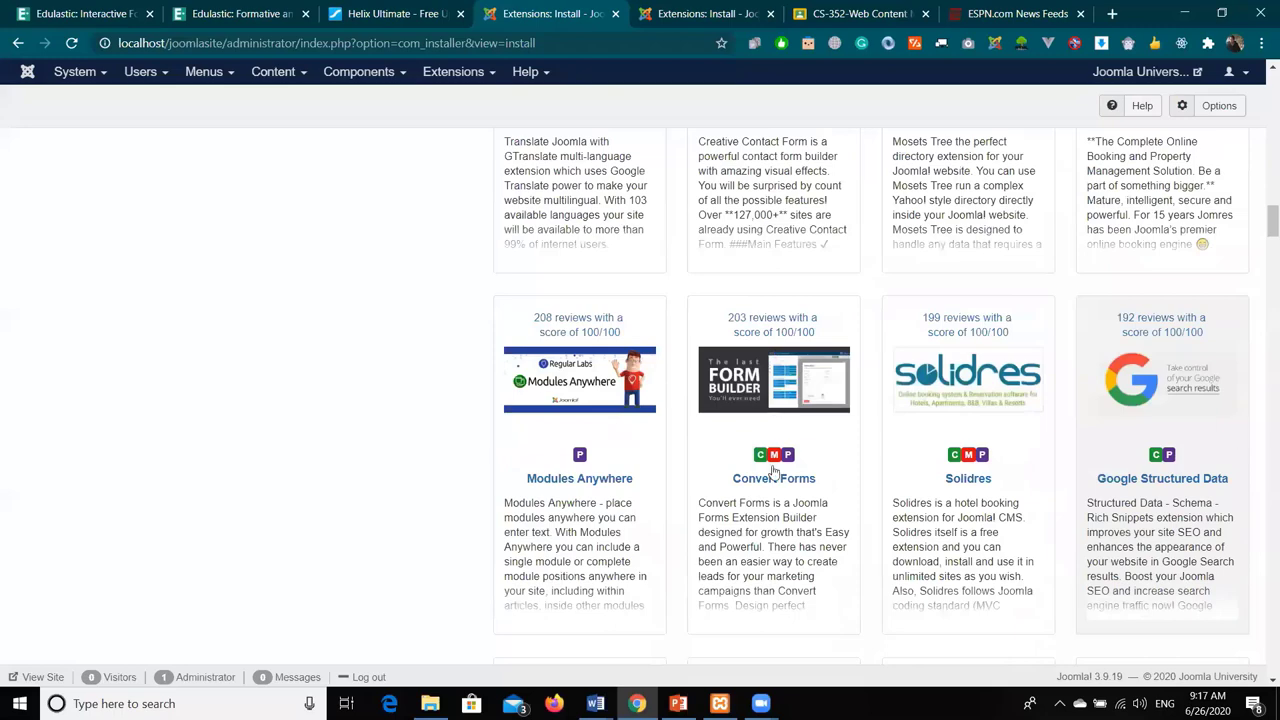
scroll(774, 472, down, 4)
scroll(776, 472, down, 8)
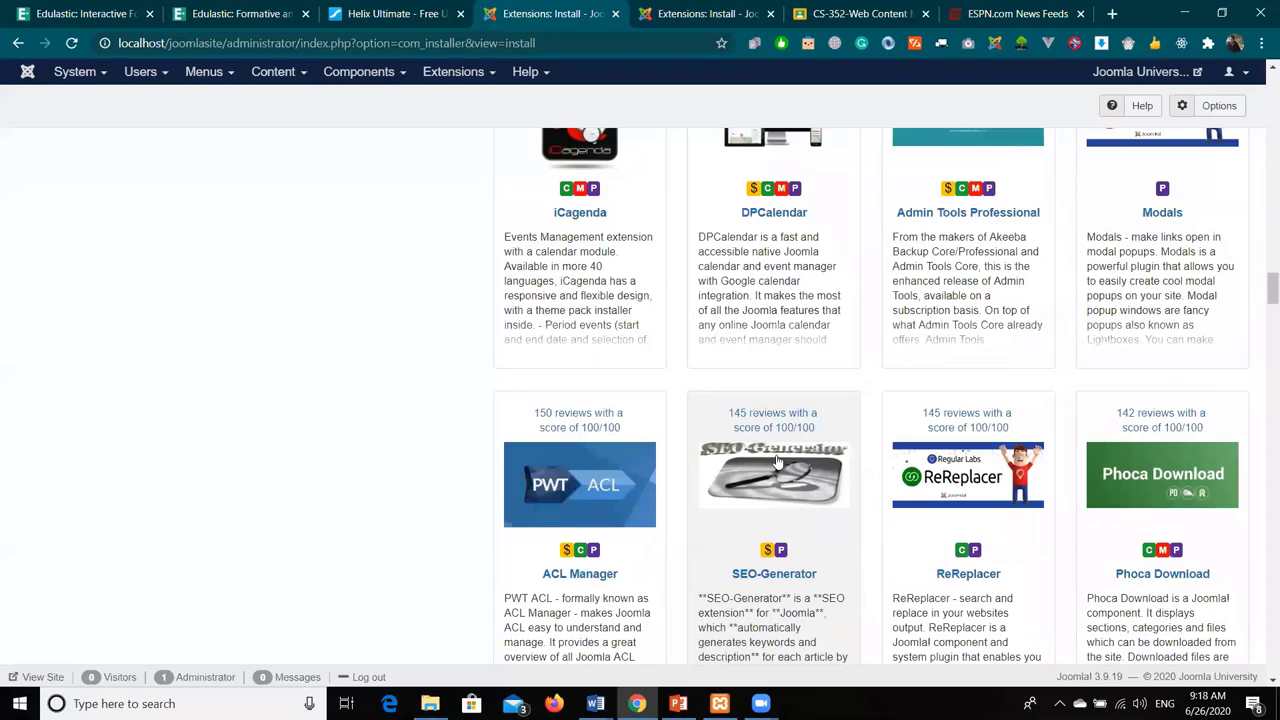
scroll(778, 462, up, 2)
scroll(693, 412, up, 3)
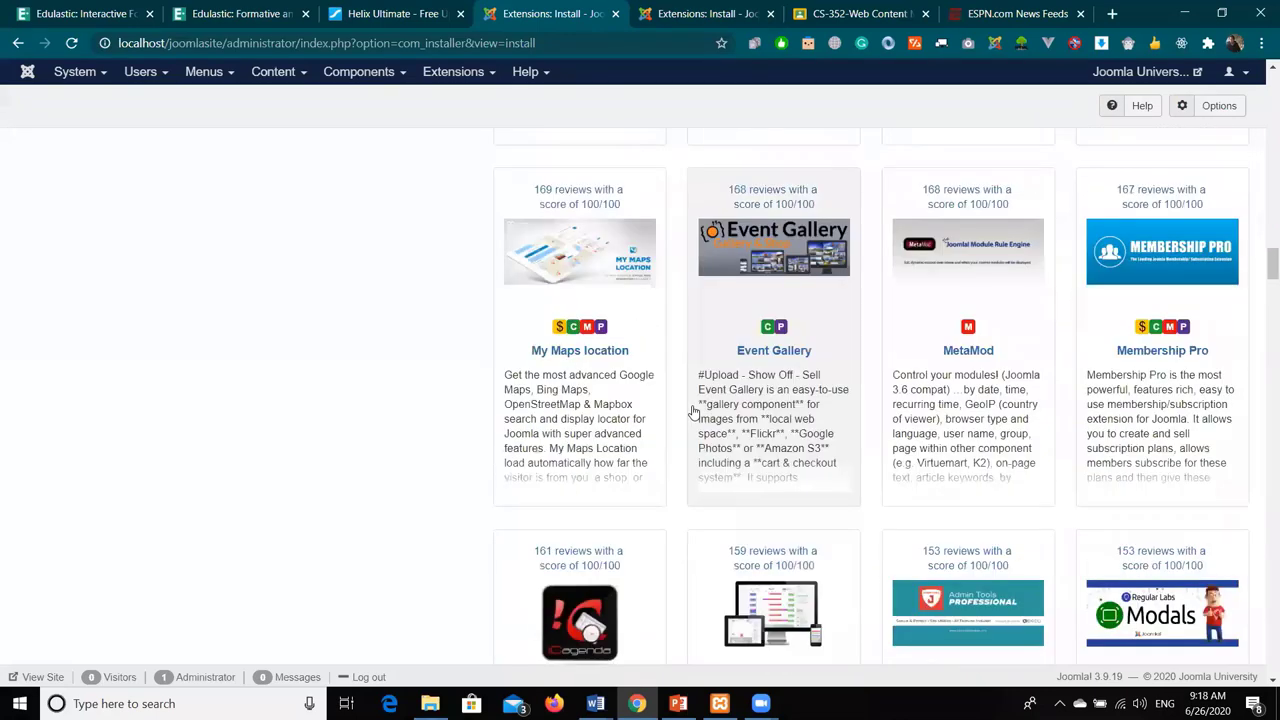
scroll(693, 412, up, 2)
scroll(693, 412, up, 5)
scroll(201, 401, up, 12)
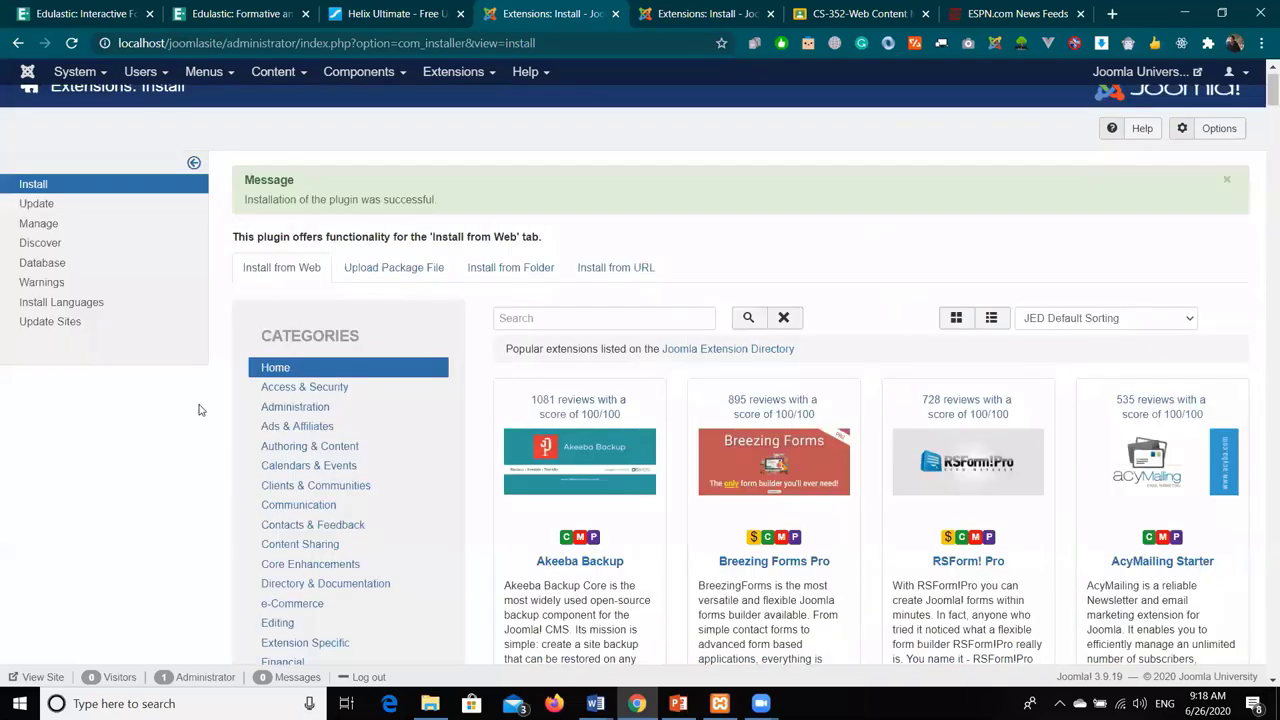
scroll(198, 366, down, 5)
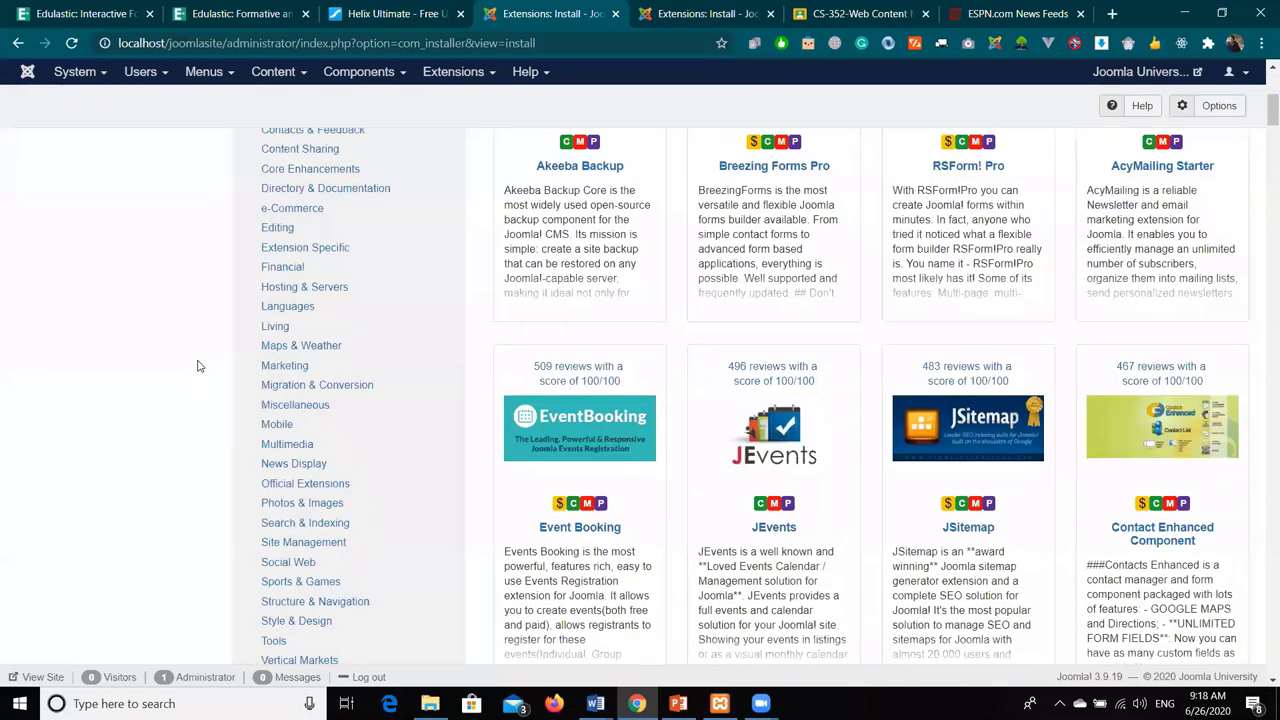
click(295, 560)
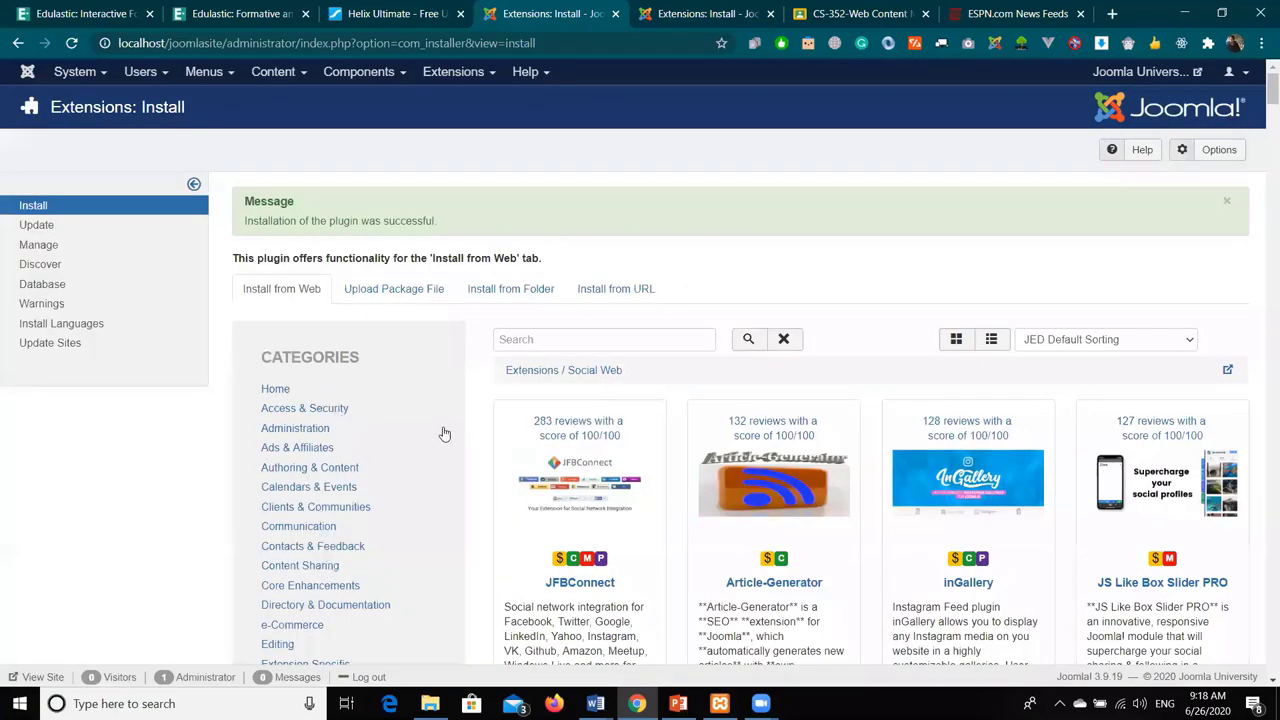
scroll(444, 433, down, 2)
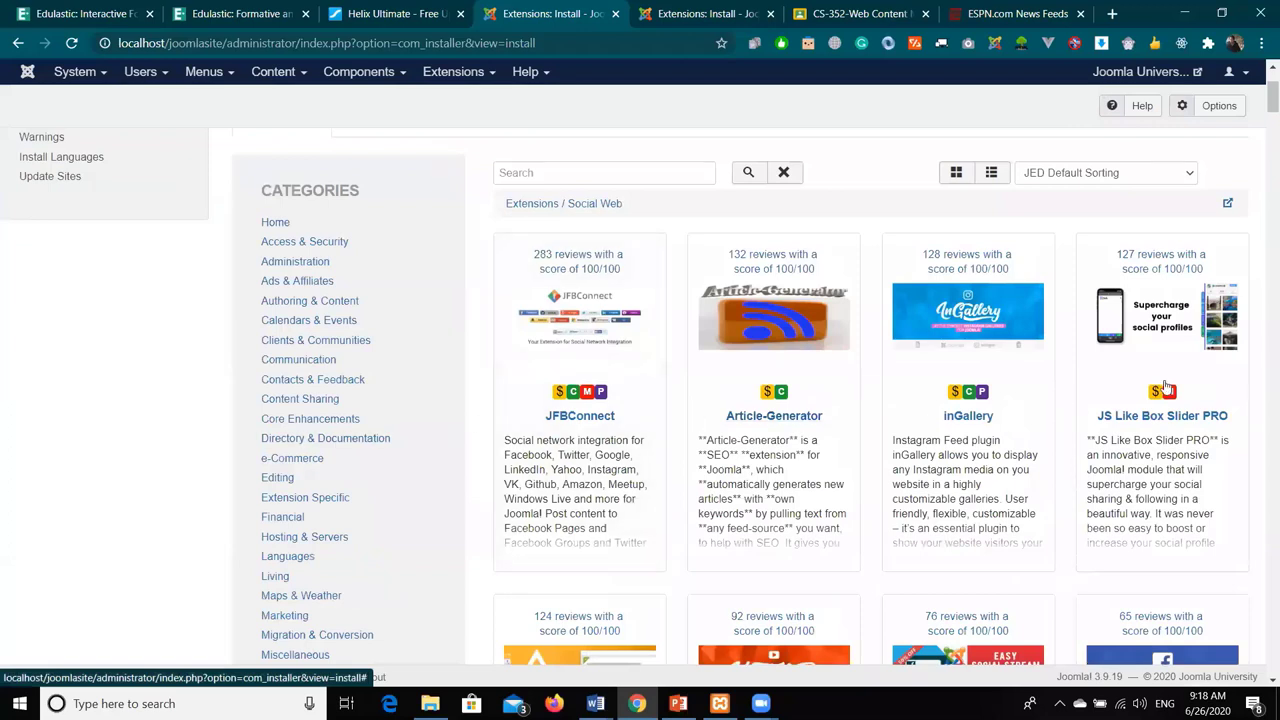
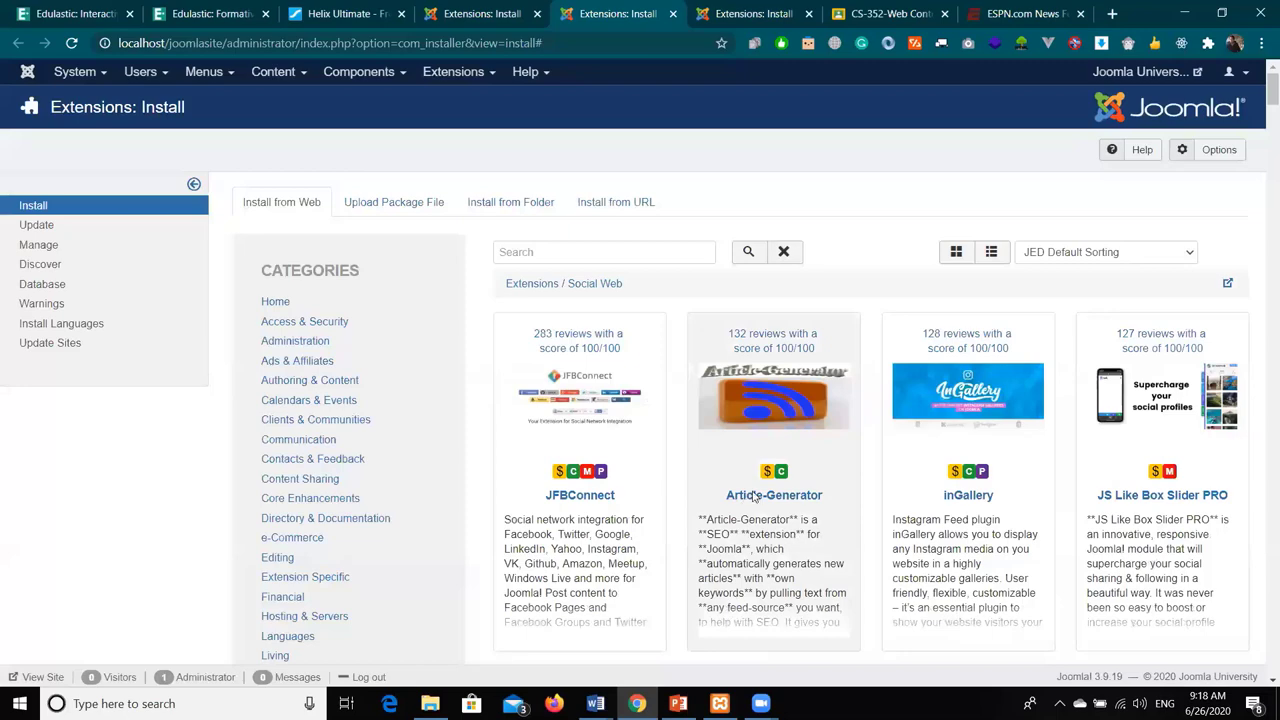
- Open the Article-Generator 4.0.1 details page and read through its description, highlighting parts of it
click(753, 496)
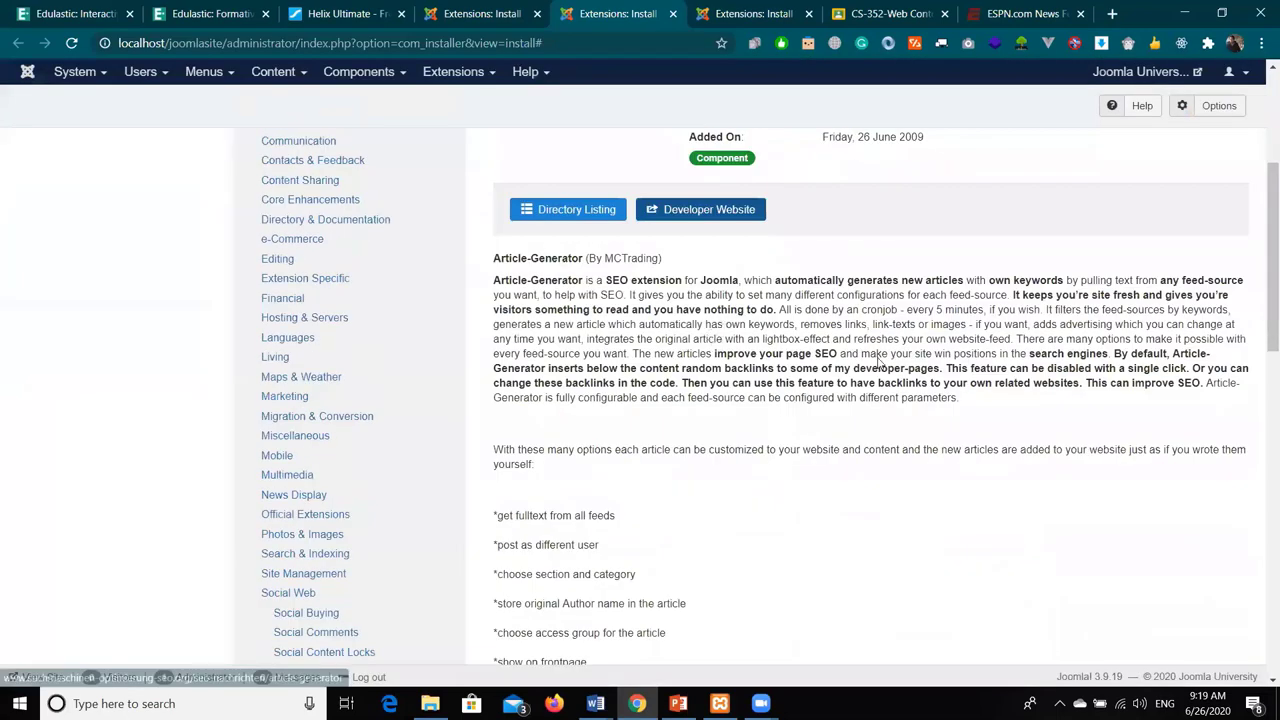
scroll(630, 494, up, 1)
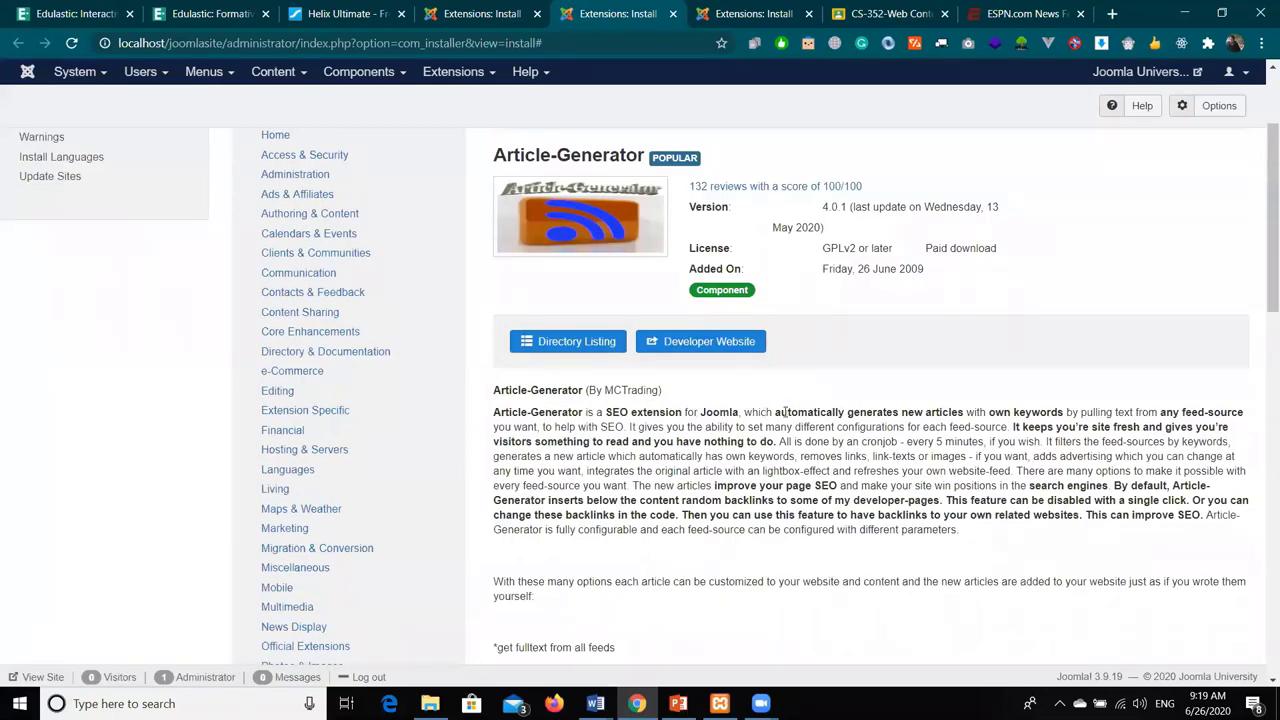
drag(775, 412, 1073, 409)
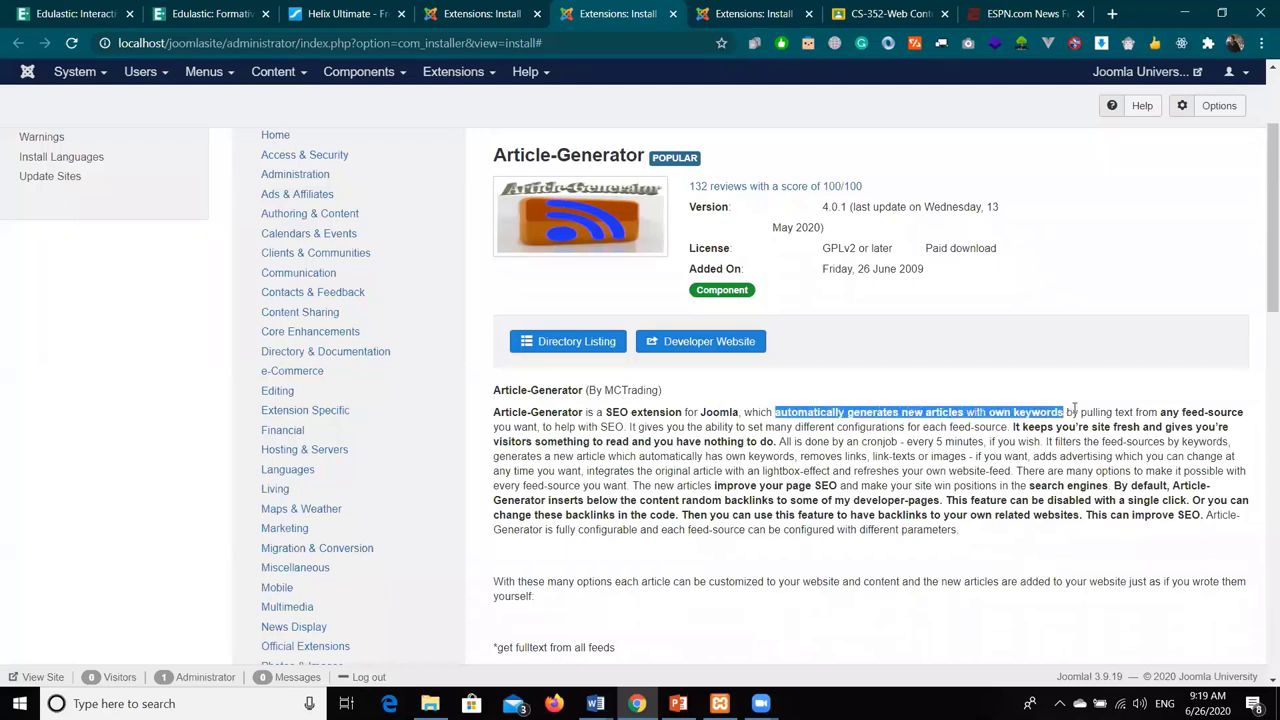
drag(1161, 412, 536, 427)
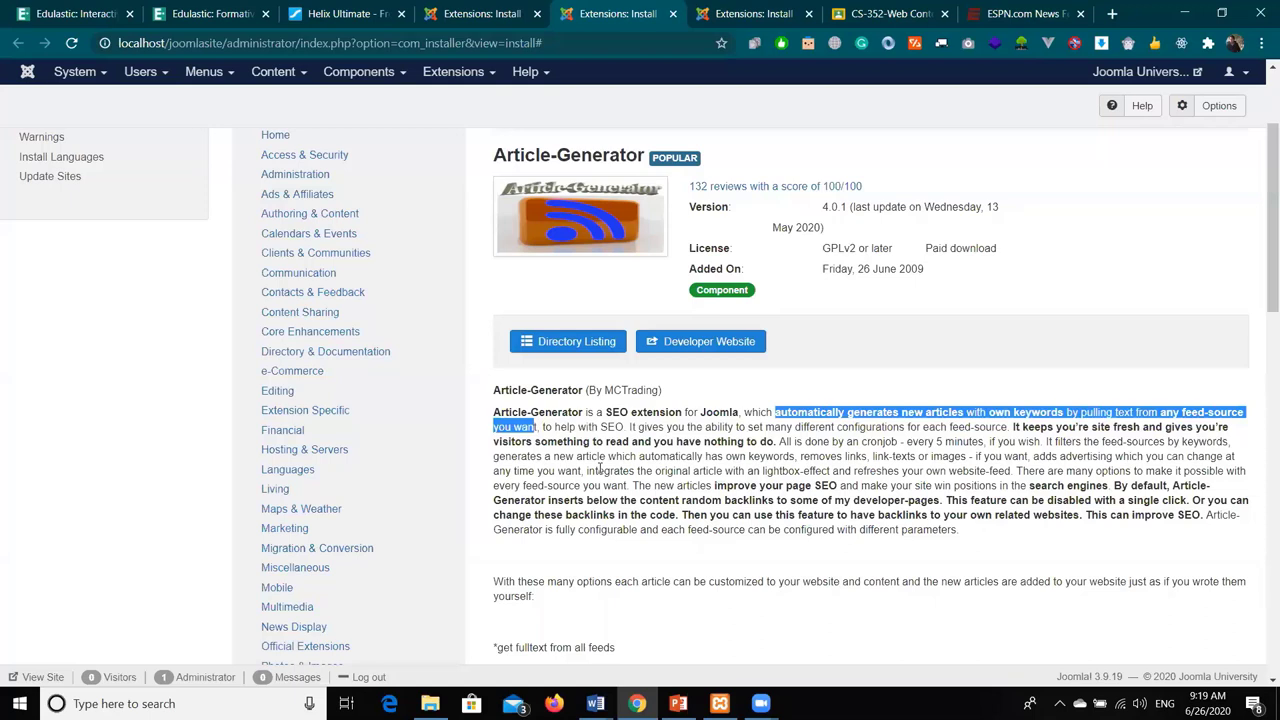
click(1163, 411)
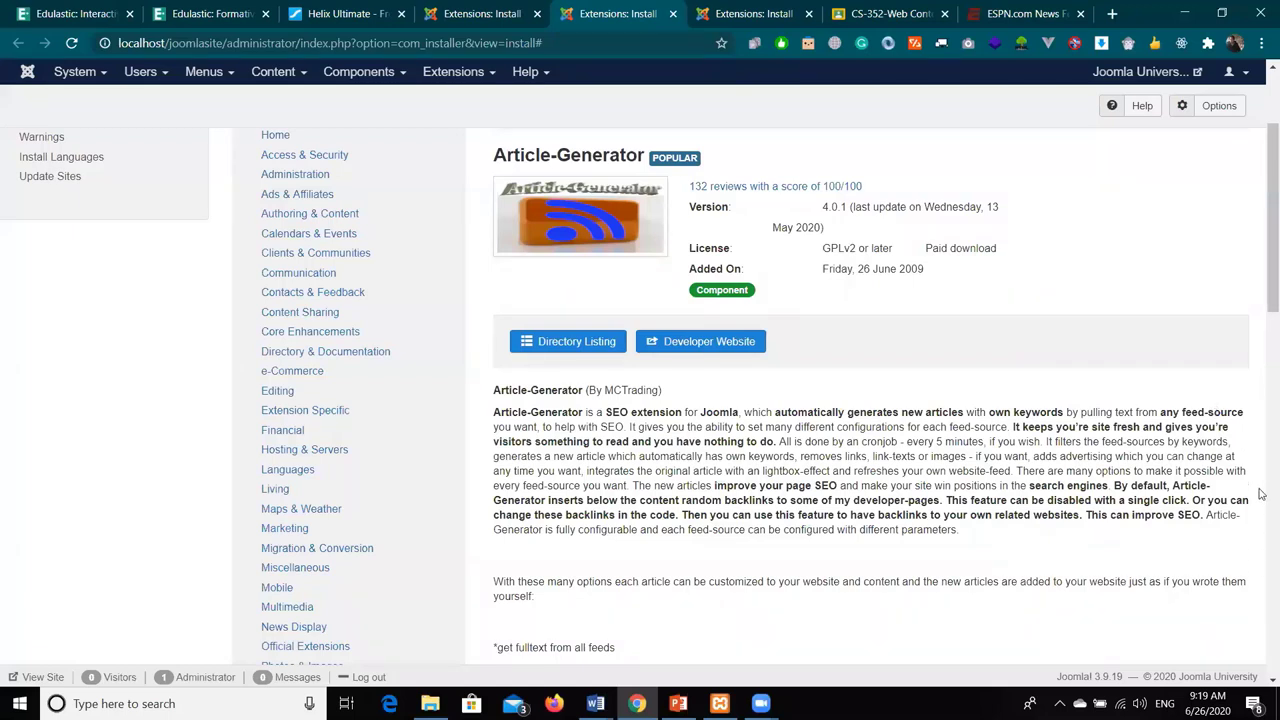
scroll(1260, 510, down, 1)
scroll(1260, 540, down, 5)
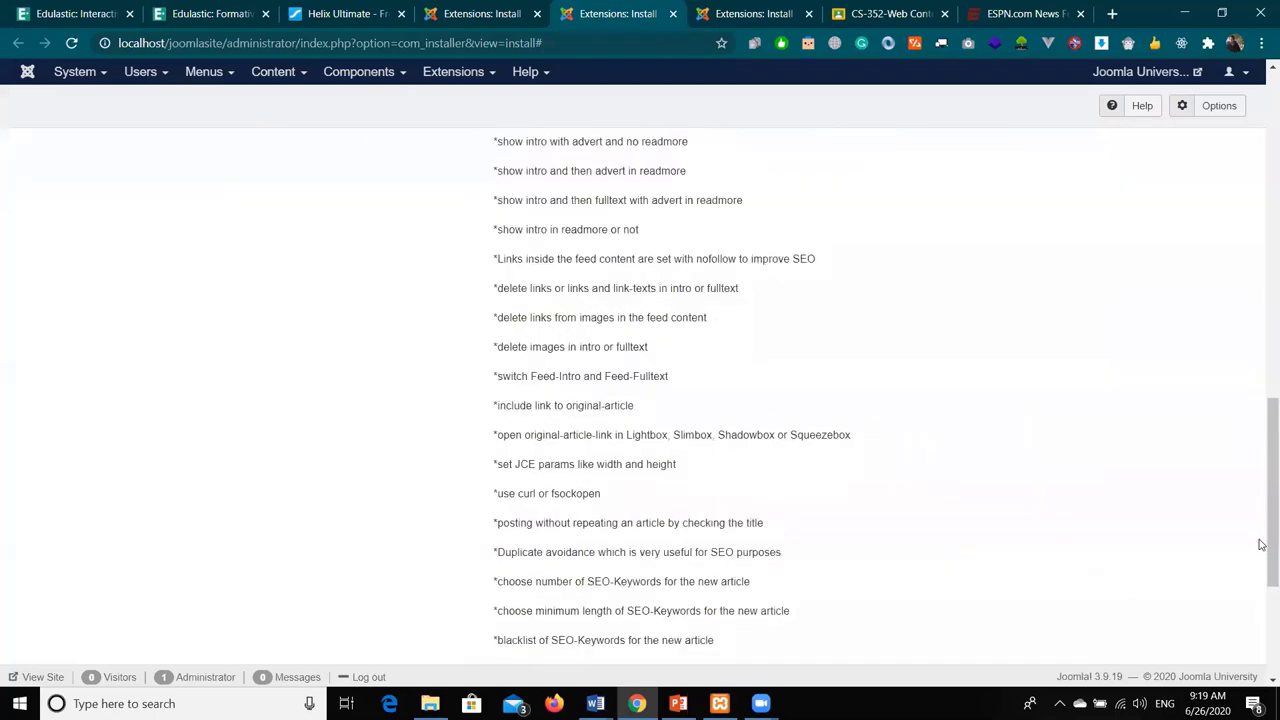
scroll(1260, 544, up, 4)
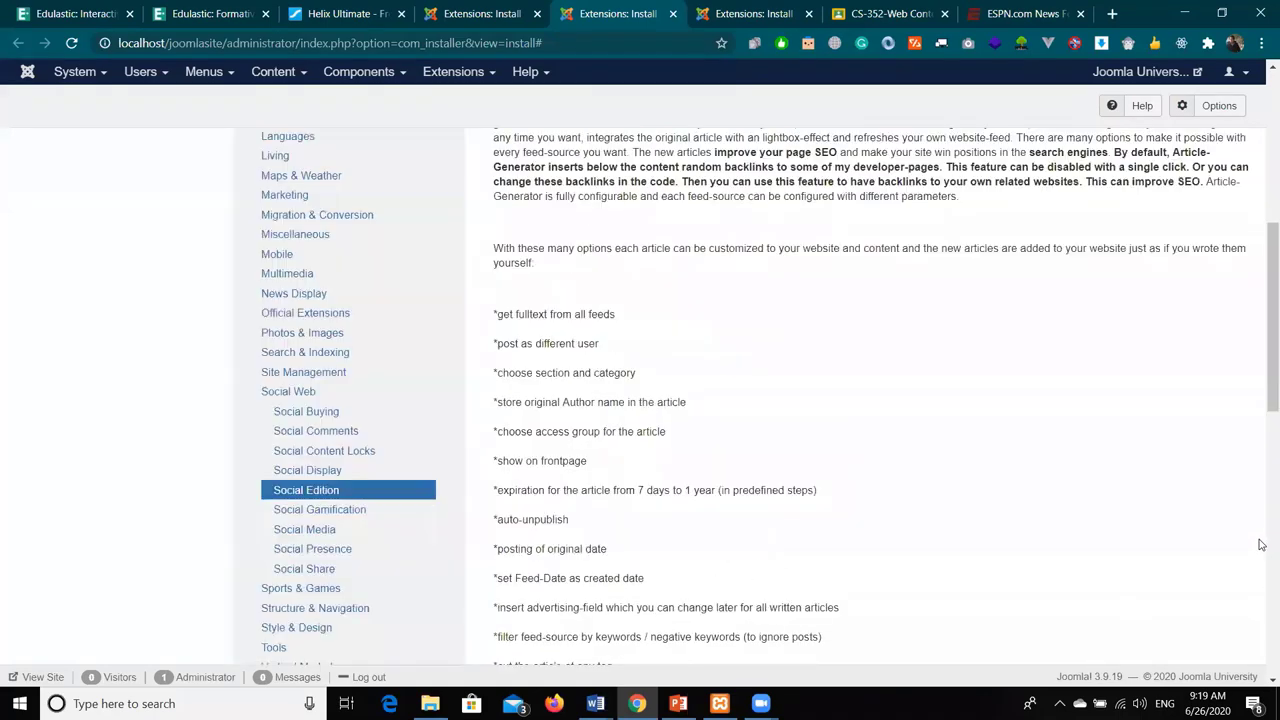
scroll(1260, 544, up, 4)
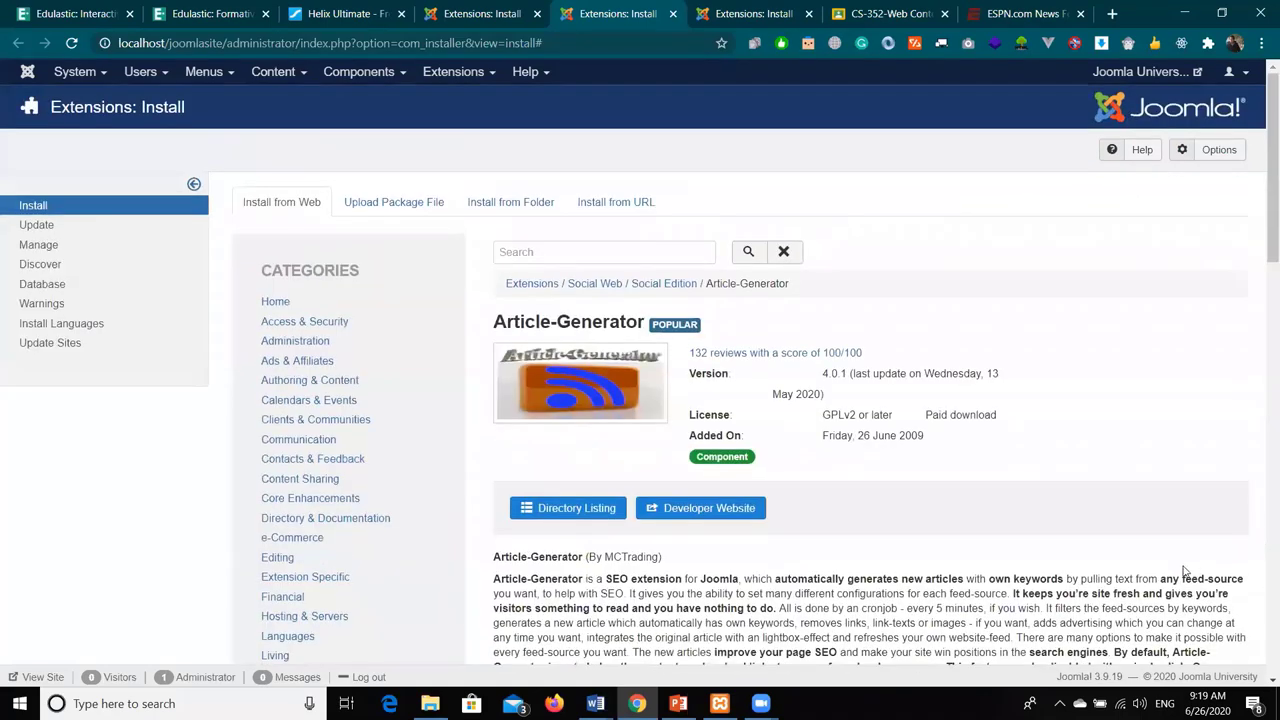
- Search the web installer for JCE and open the JCE editor 2.8.14 details page
click(286, 304)
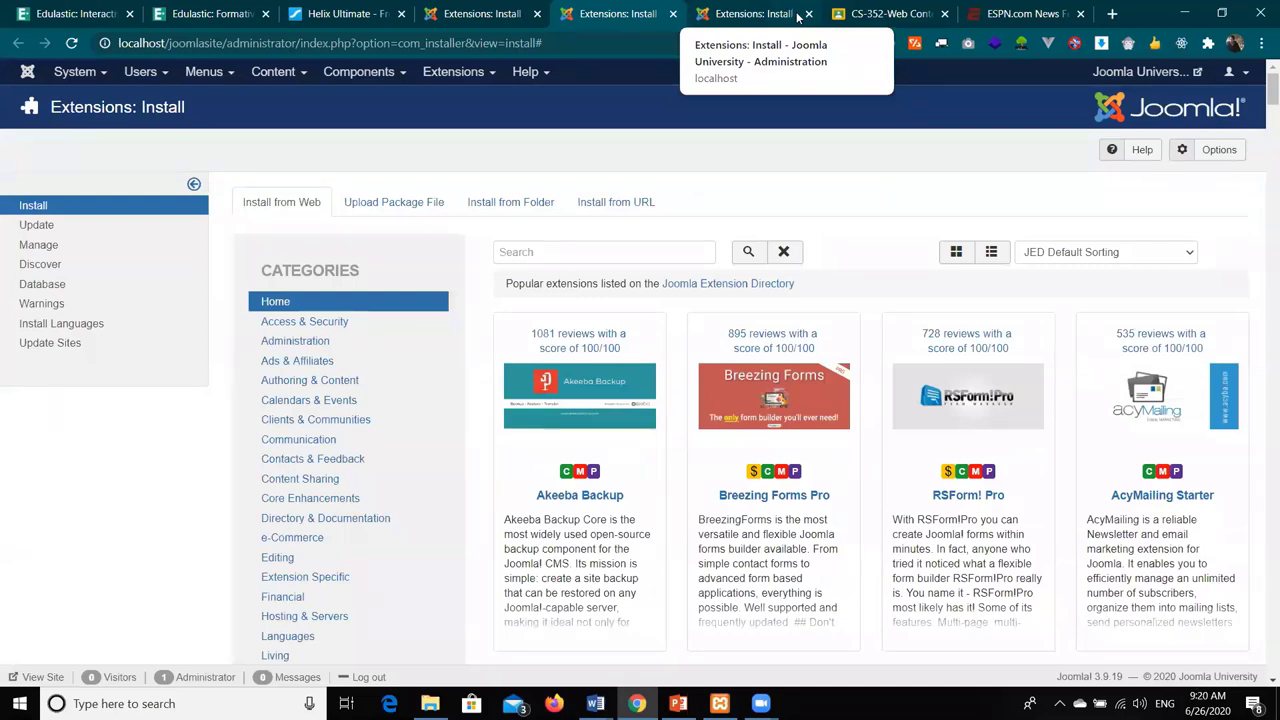
click(552, 257)
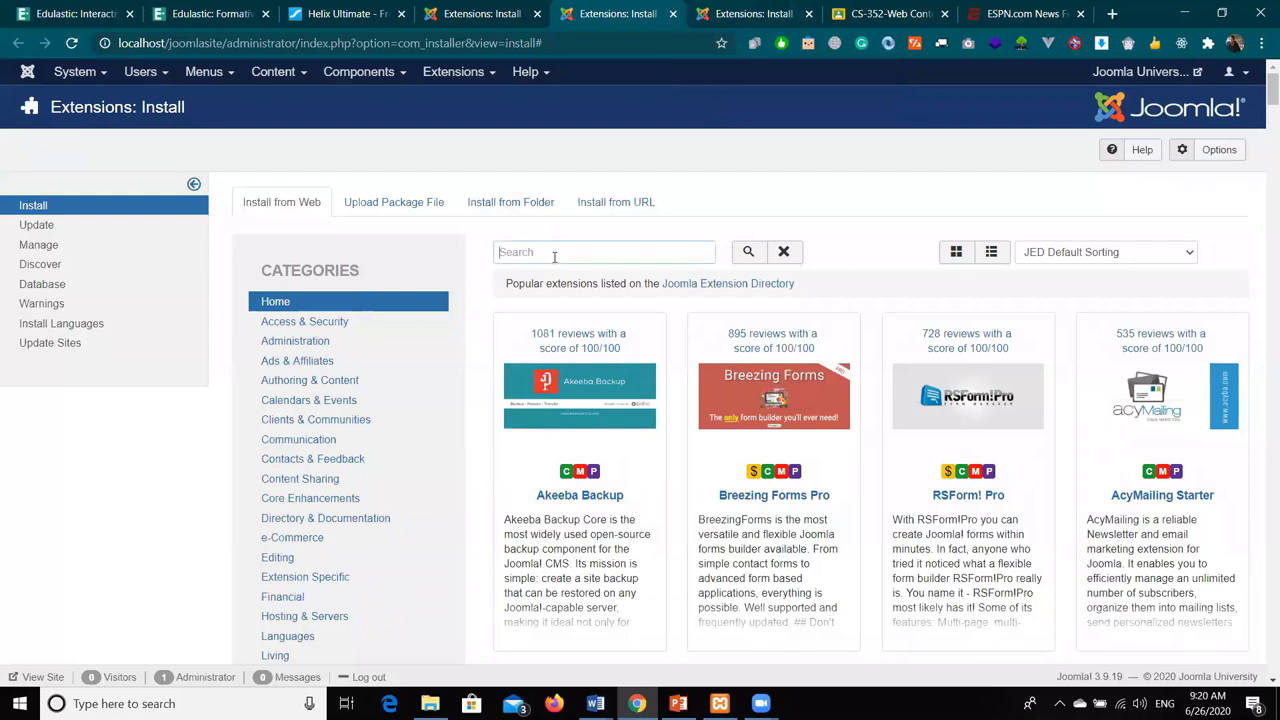
text(ice)
click(750, 252)
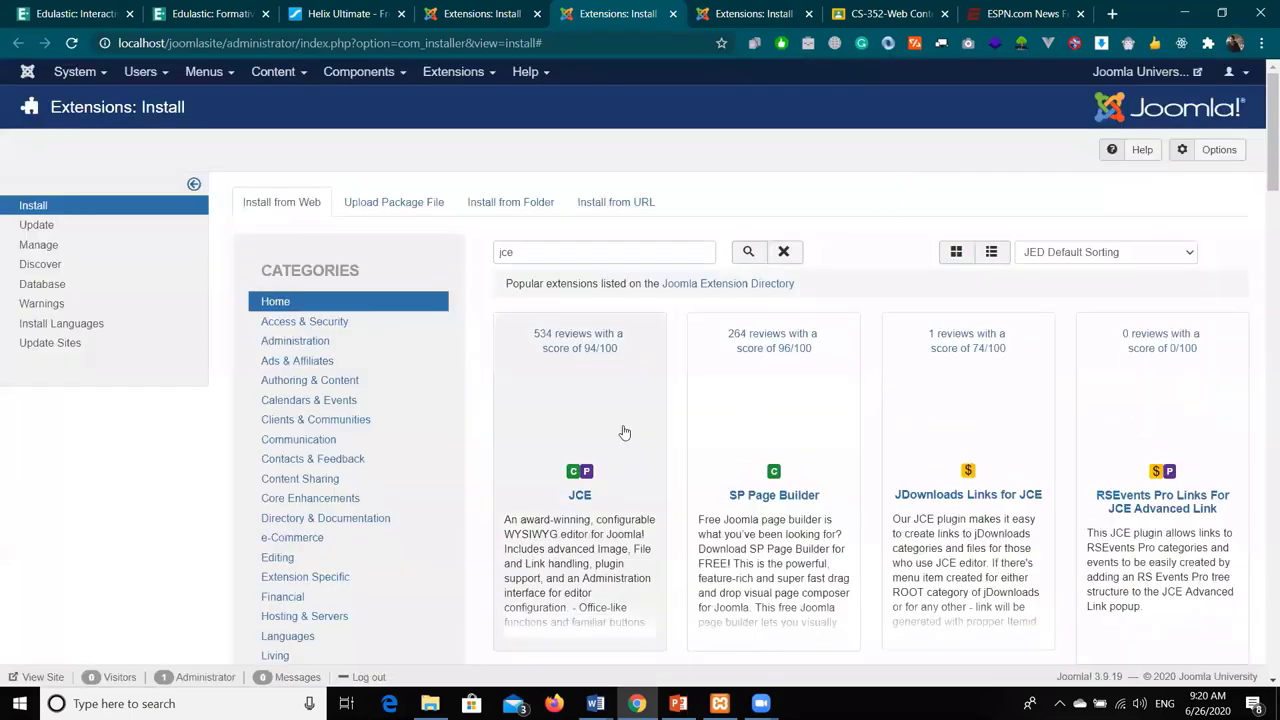
scroll(560, 420, down, 1)
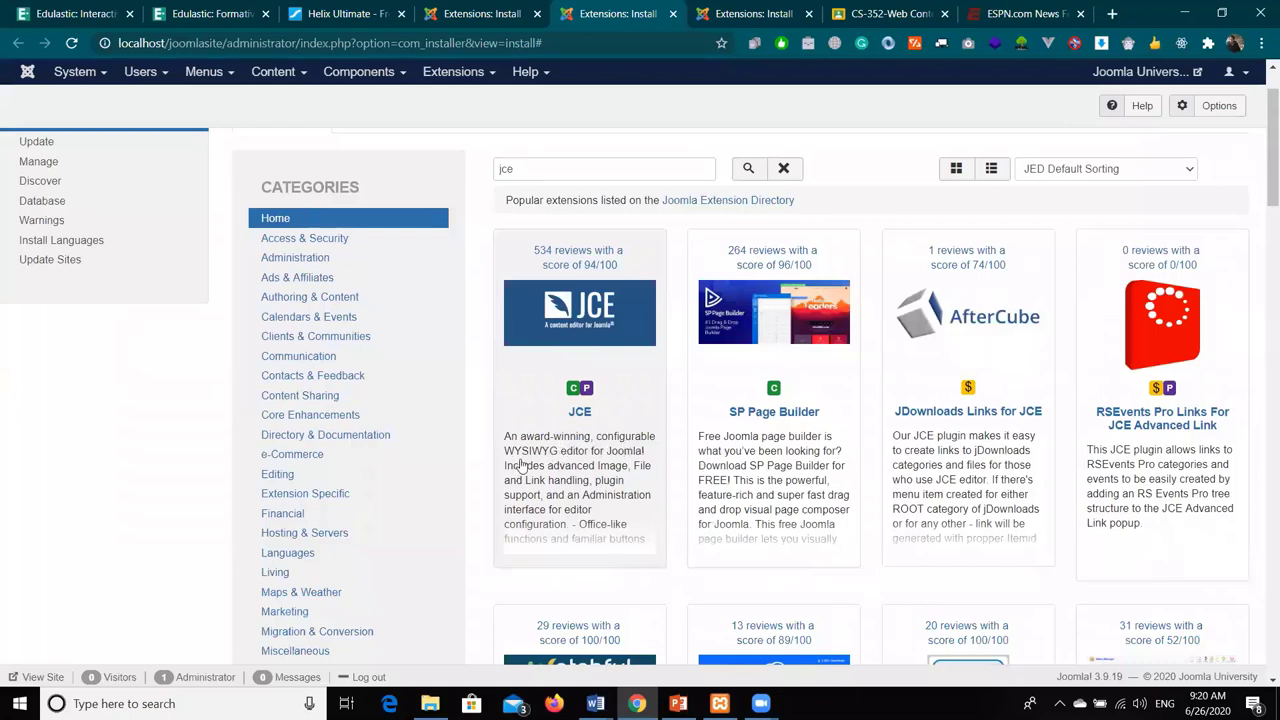
click(580, 416)
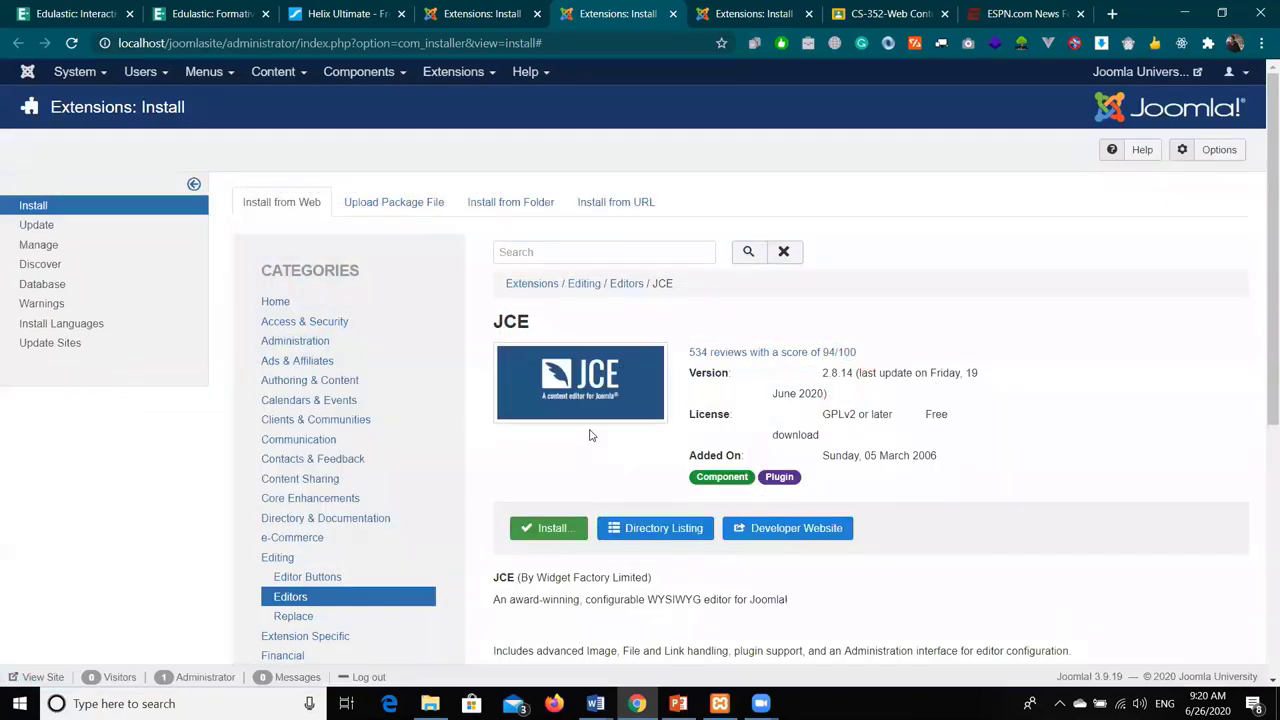
- Install the JCE Editor 2.8.14 package from the web and confirm the installation
click(555, 538)
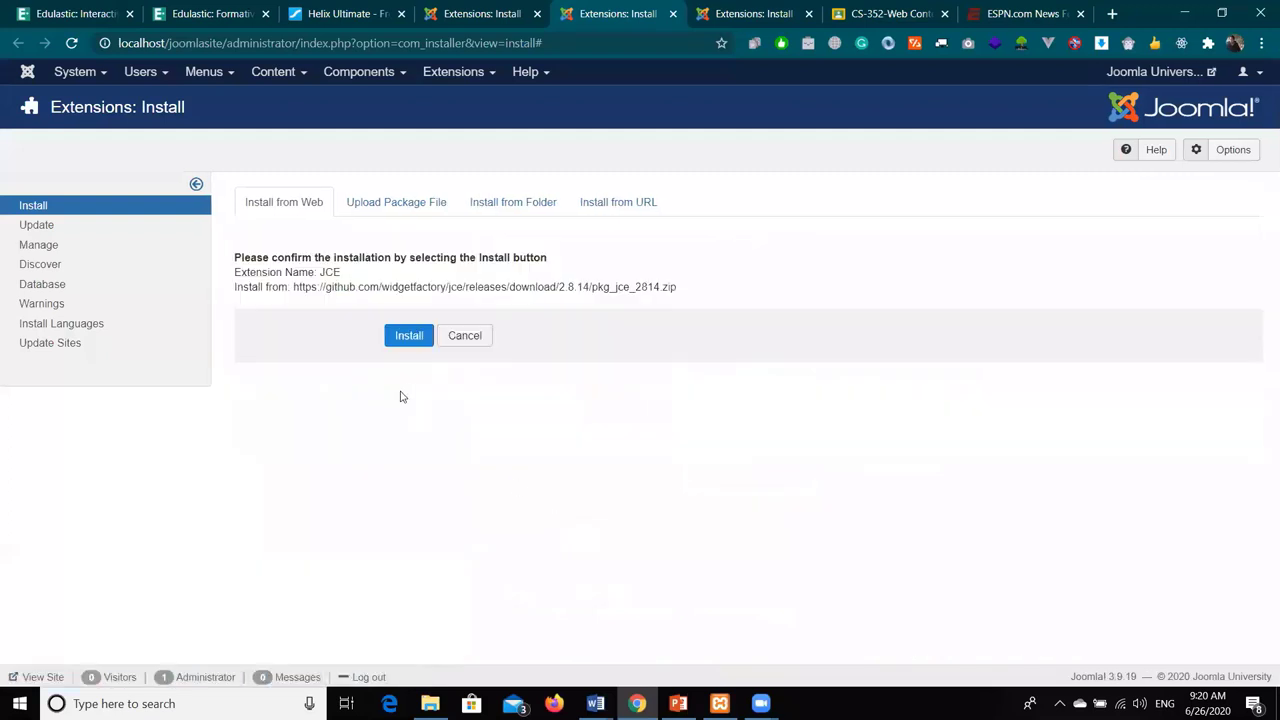
click(420, 337)
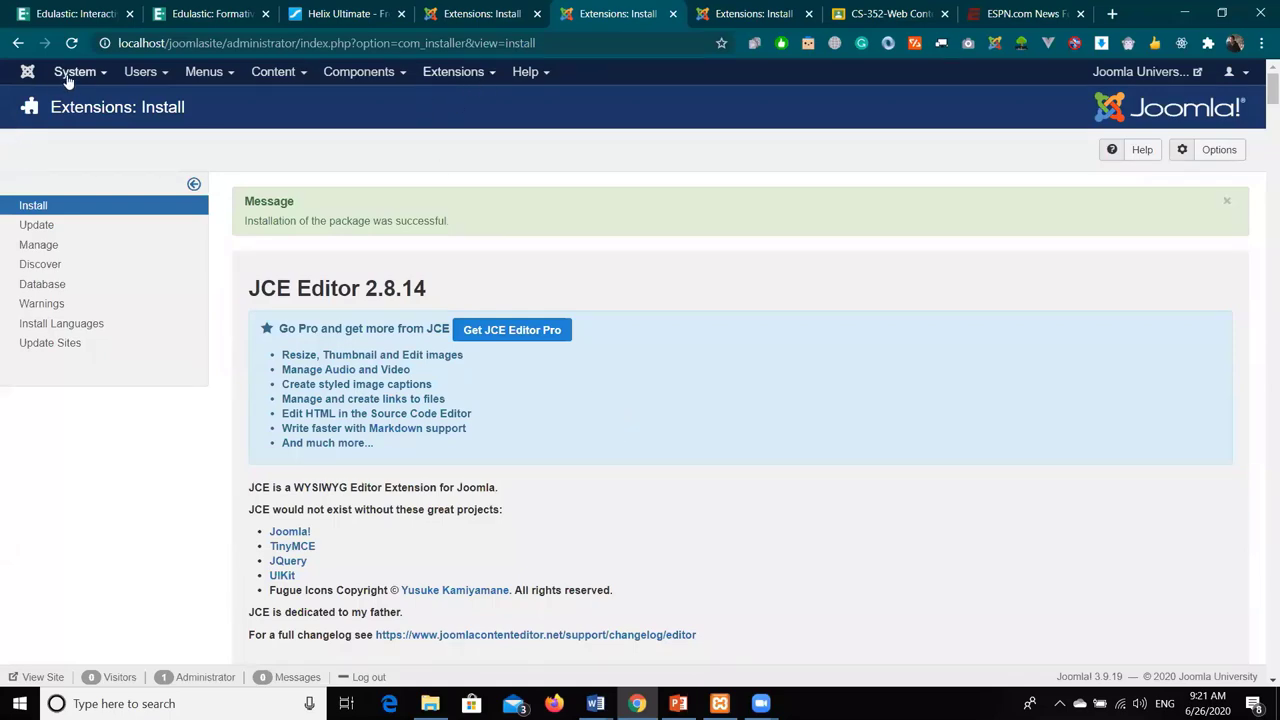
click(459, 14)
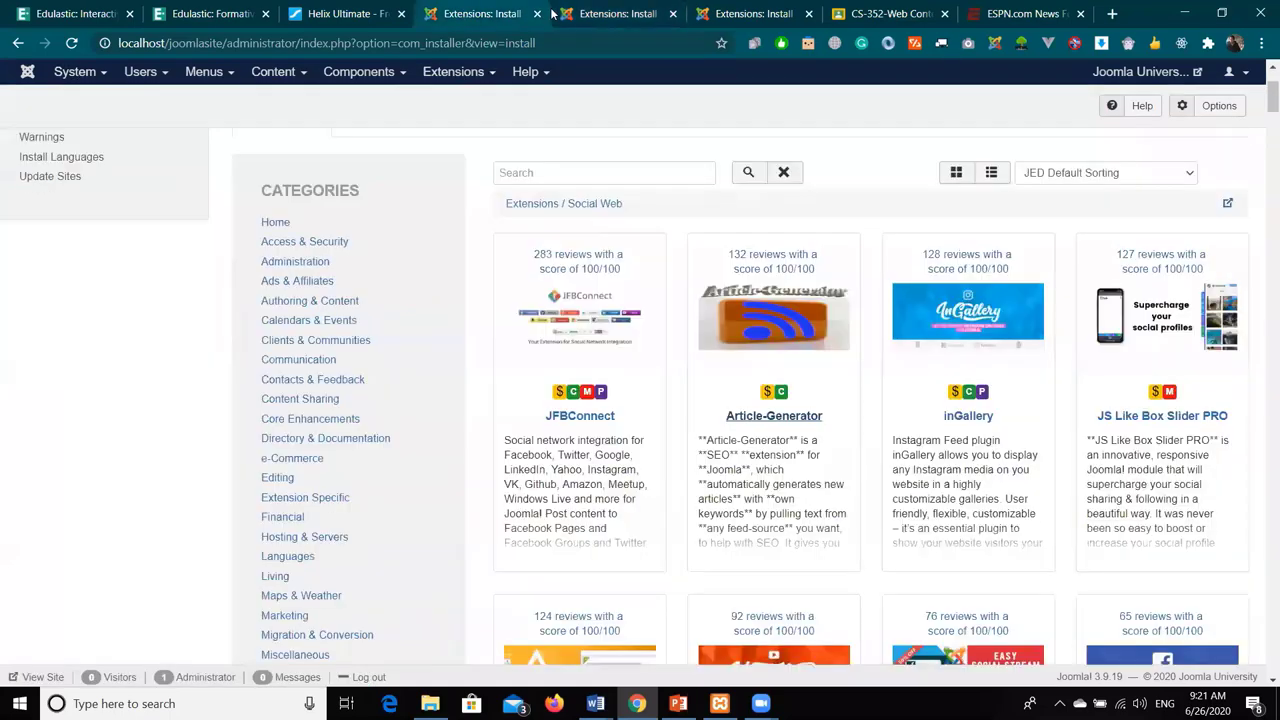
- Set Default Editor to 'Editor - JCE' in Global Configuration and save it
click(611, 14)
click(62, 72)
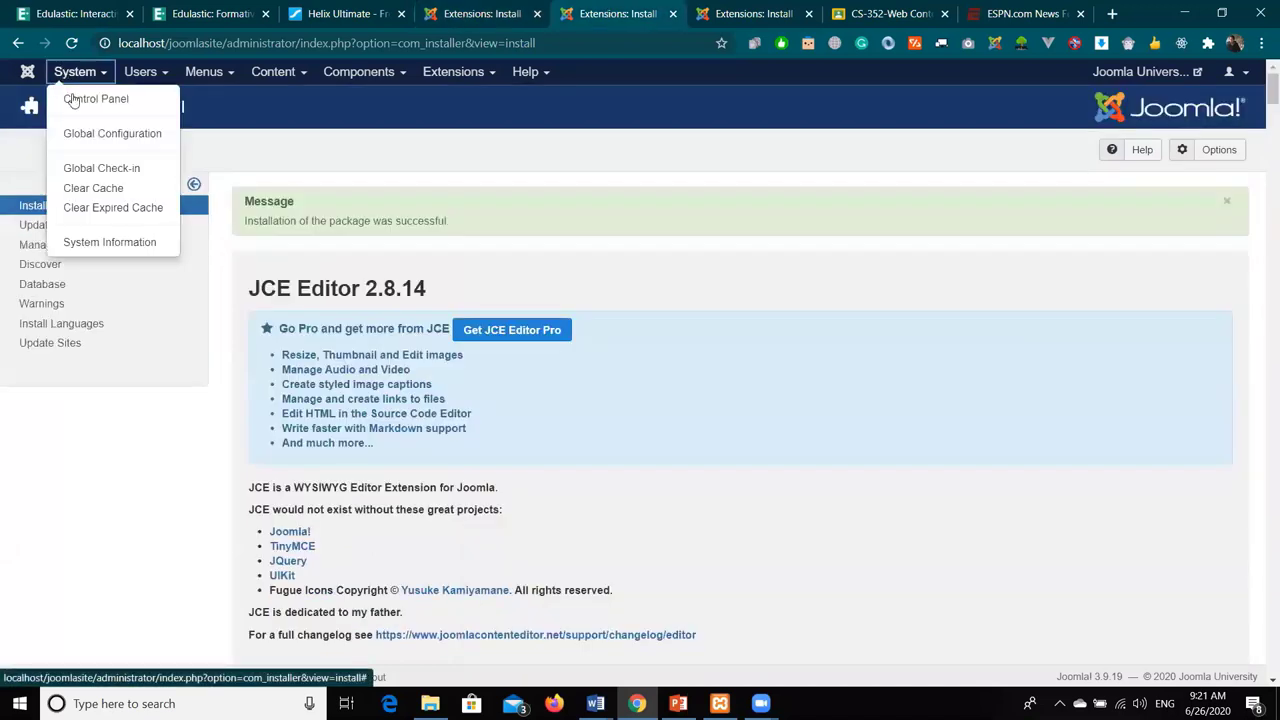
click(86, 139)
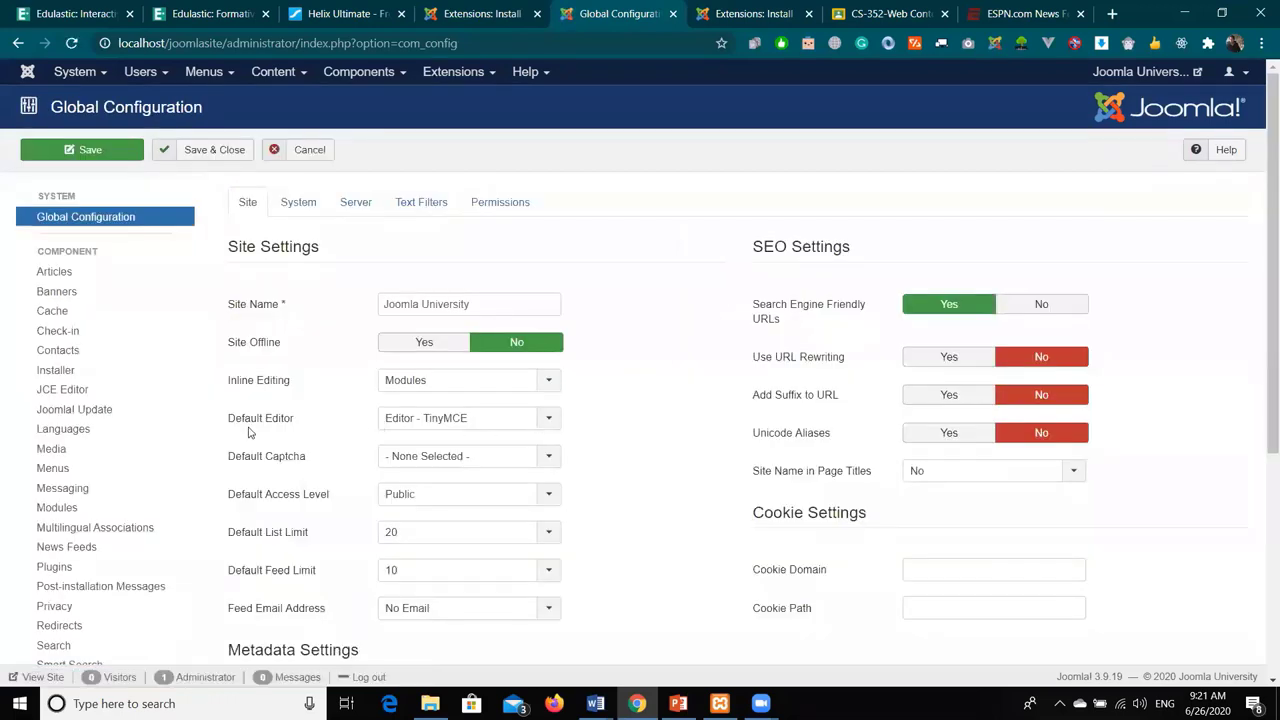
click(507, 428)
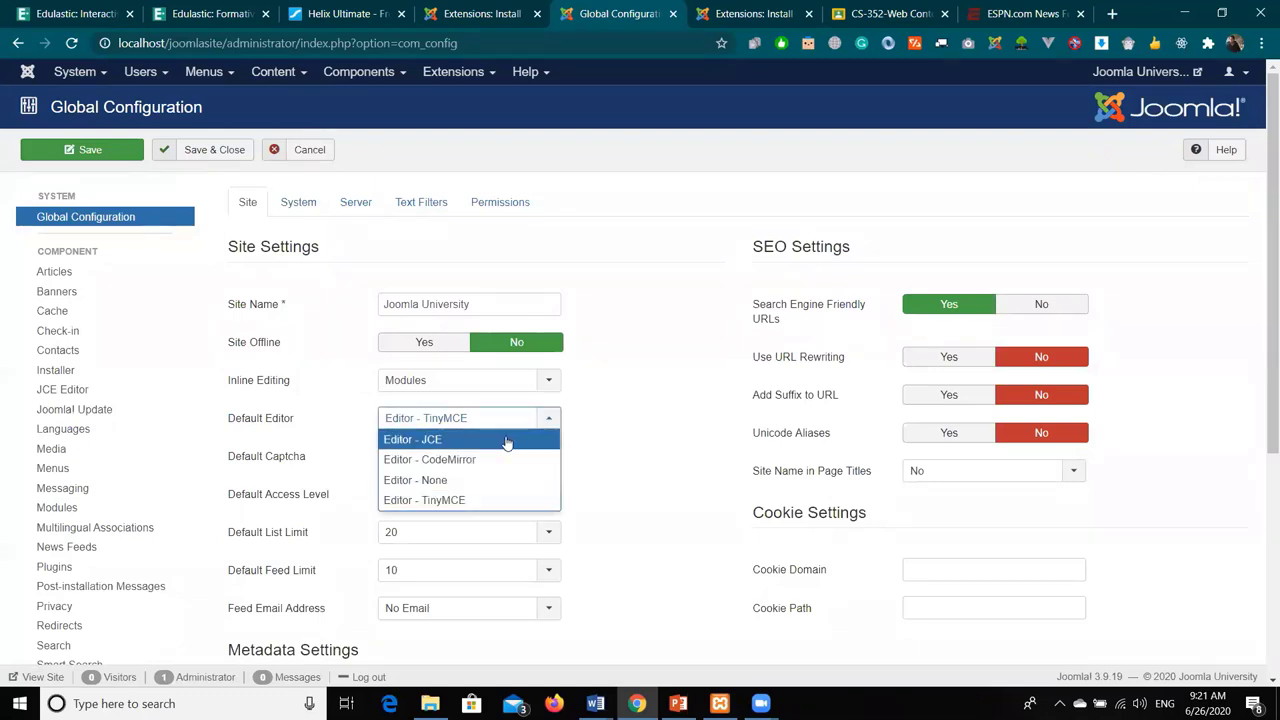
click(507, 443)
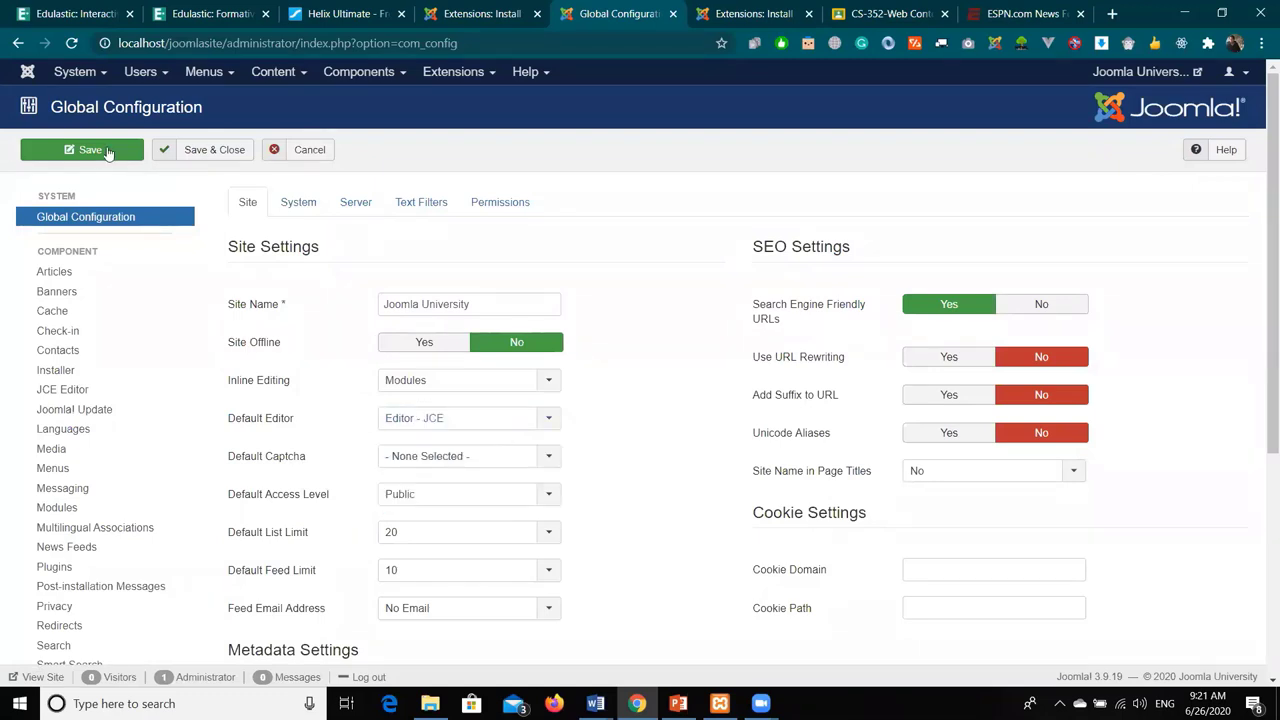
click(214, 152)
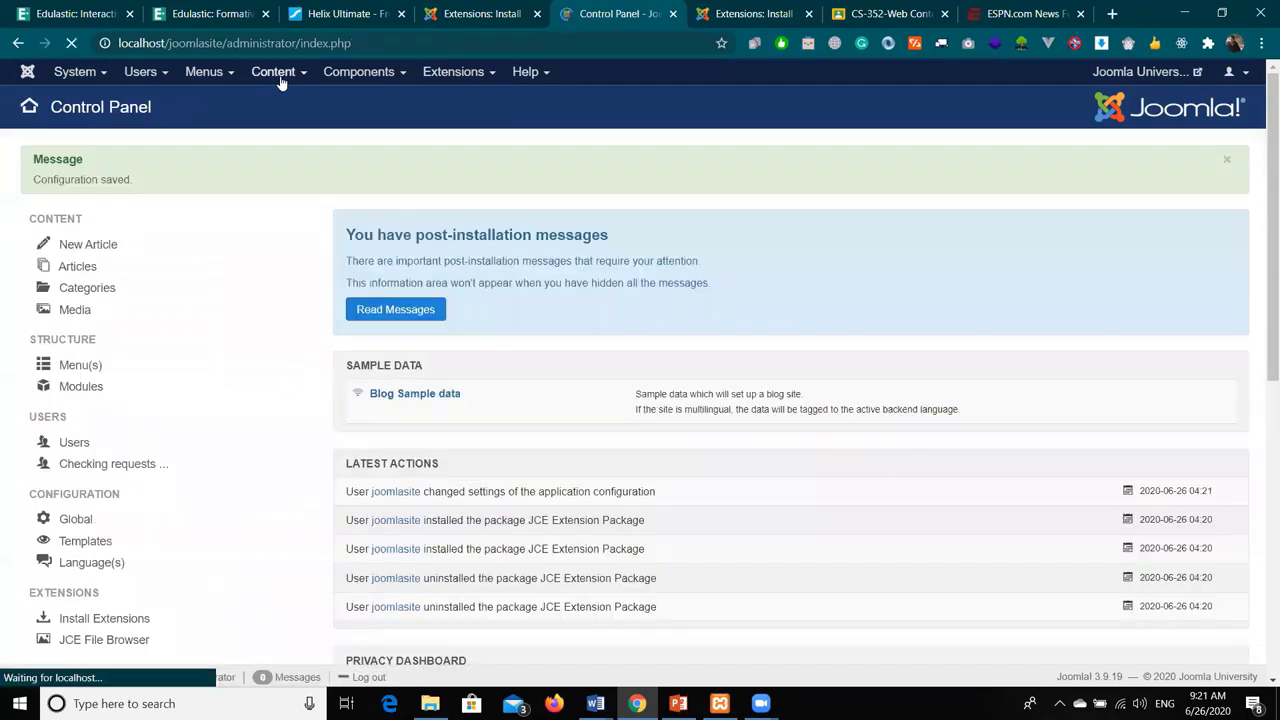
click(281, 80)
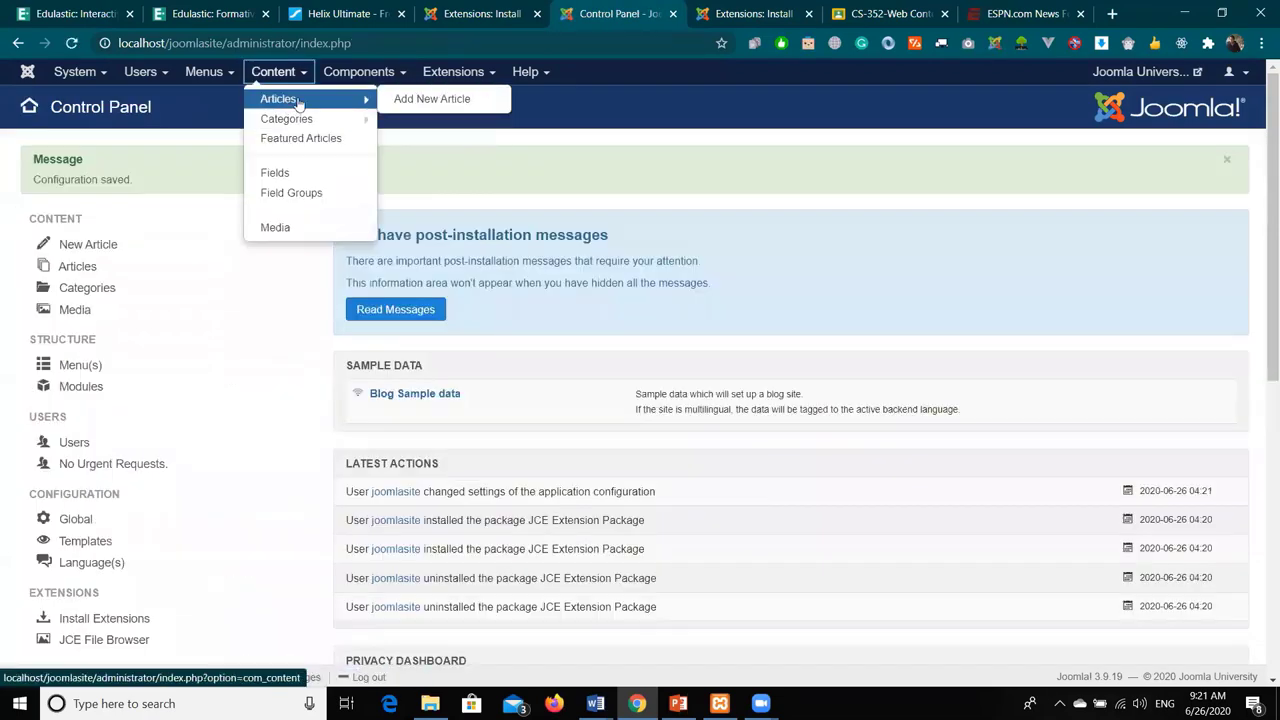
- Create a new article from Content > Articles and look over its form
click(284, 72)
click(284, 72)
mouse_move(300, 97)
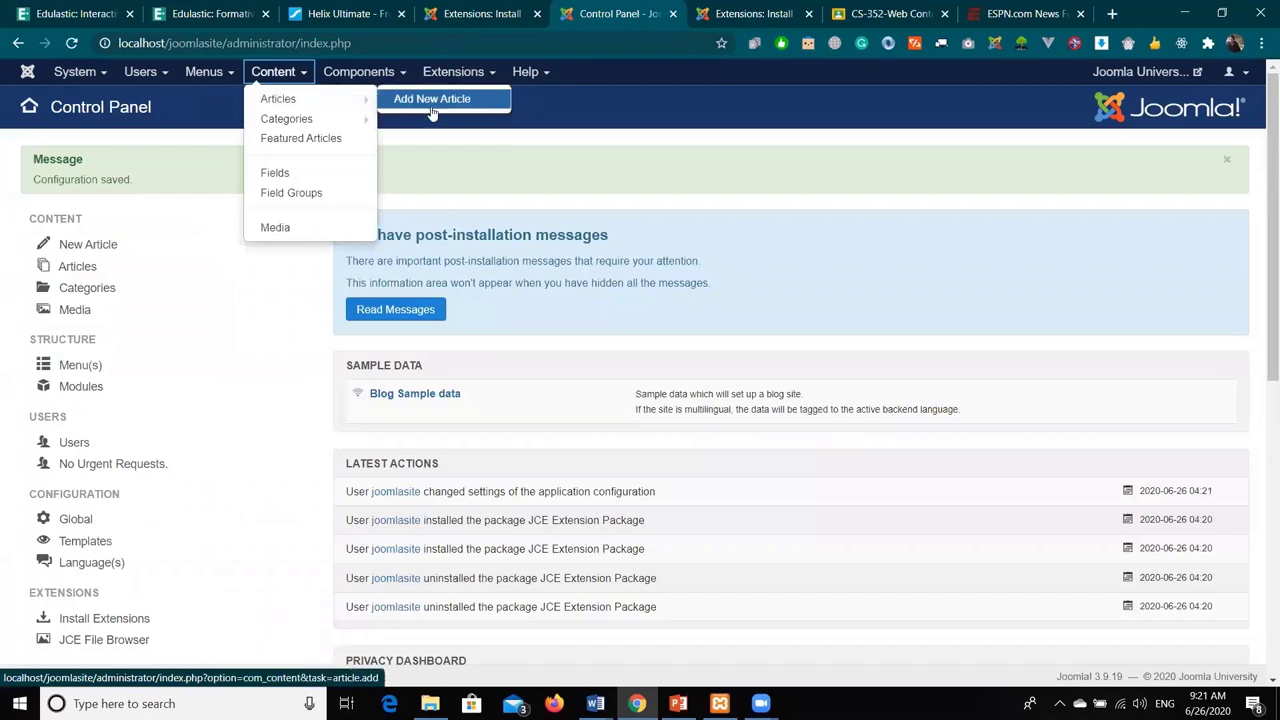
click(432, 102)
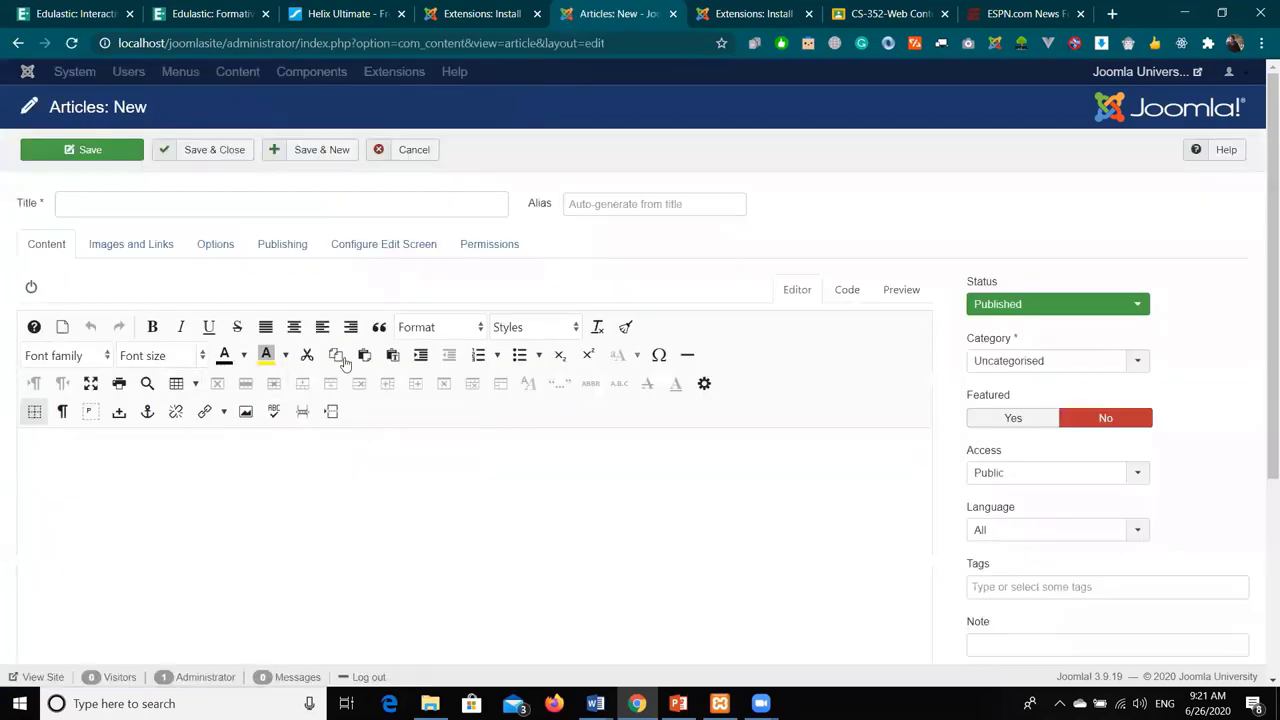
scroll(490, 430, down, 1)
scroll(490, 437, down, 2)
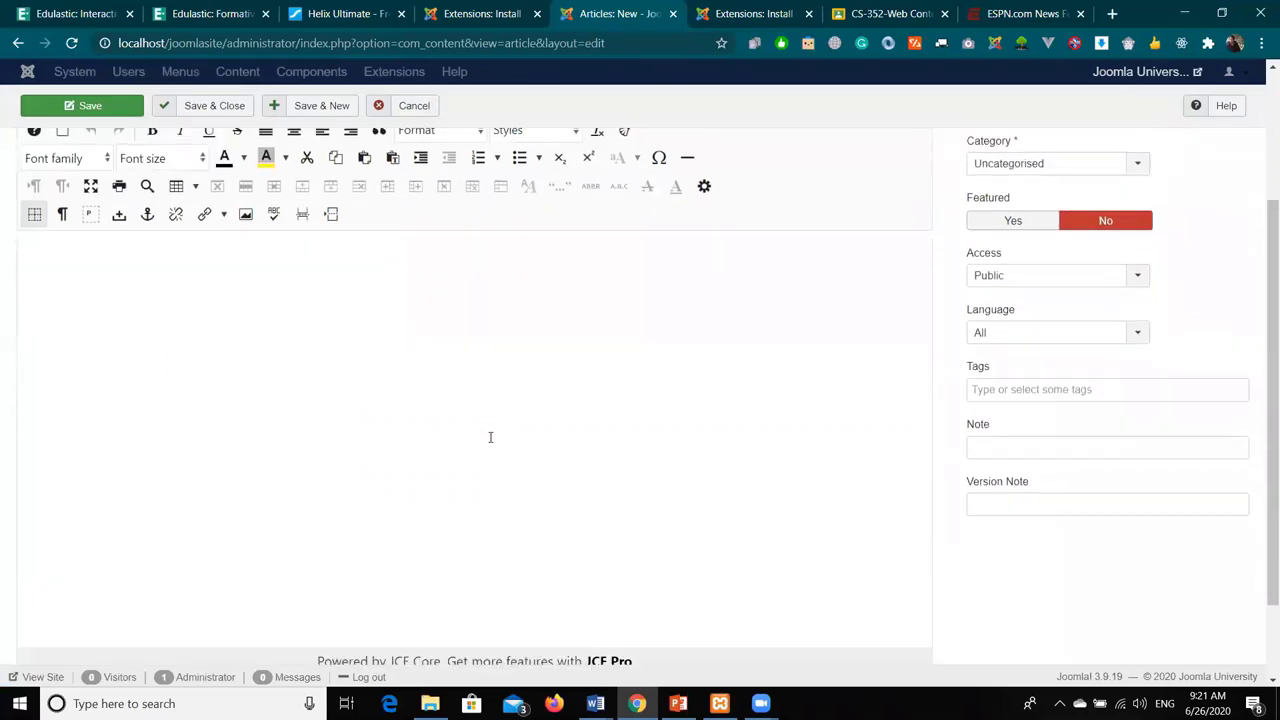
scroll(490, 435, up, 3)
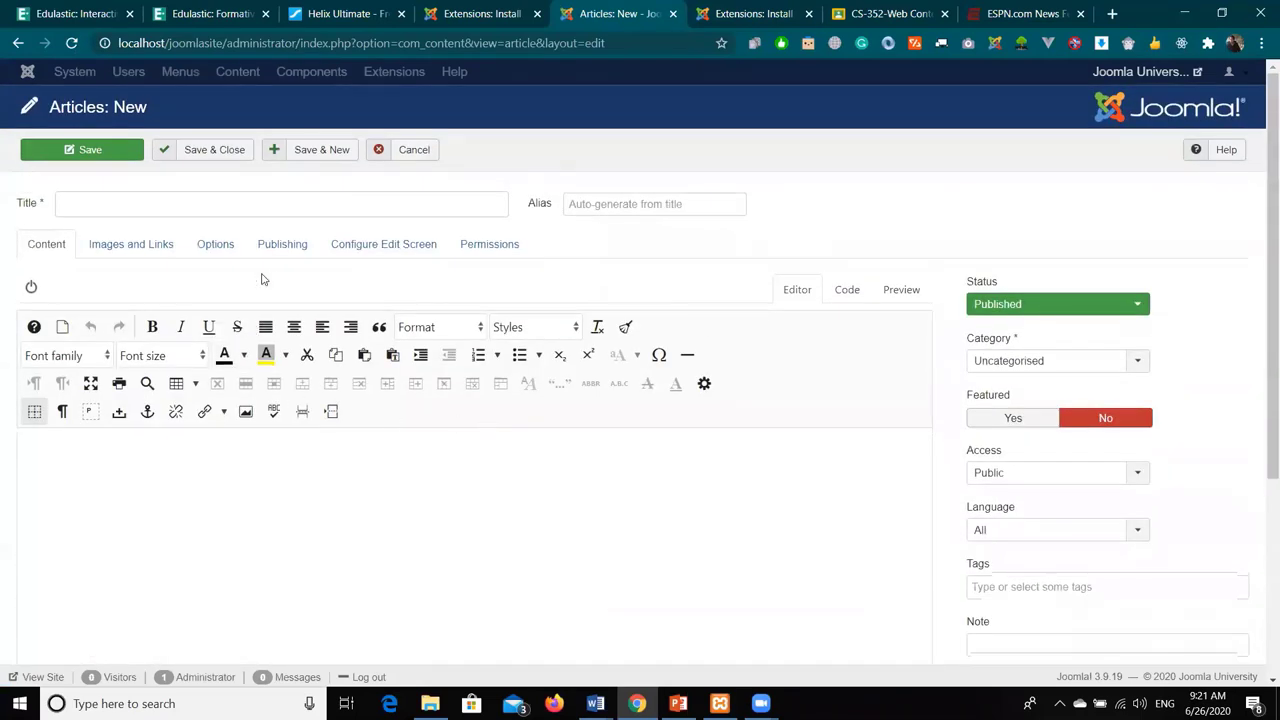
- View the article body in Code and Preview modes, then return to the JCE visual editor
click(846, 289)
click(893, 292)
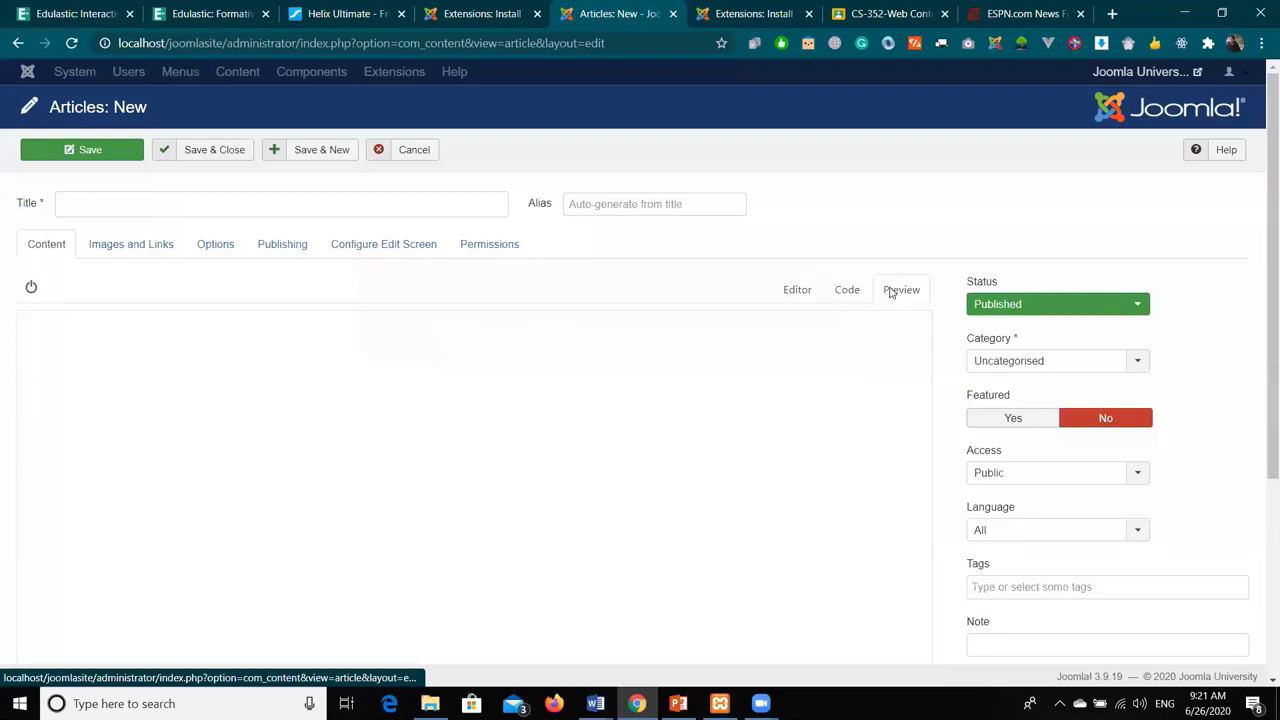
click(780, 292)
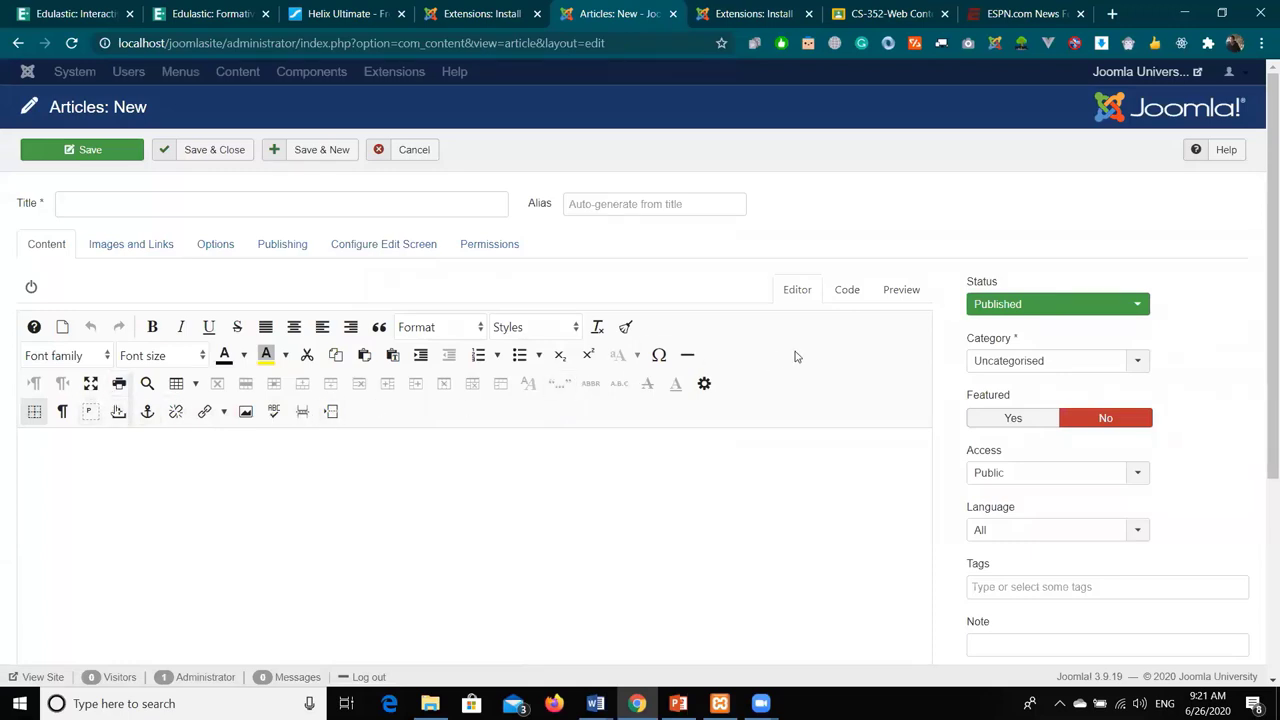
scroll(794, 356, down, 2)
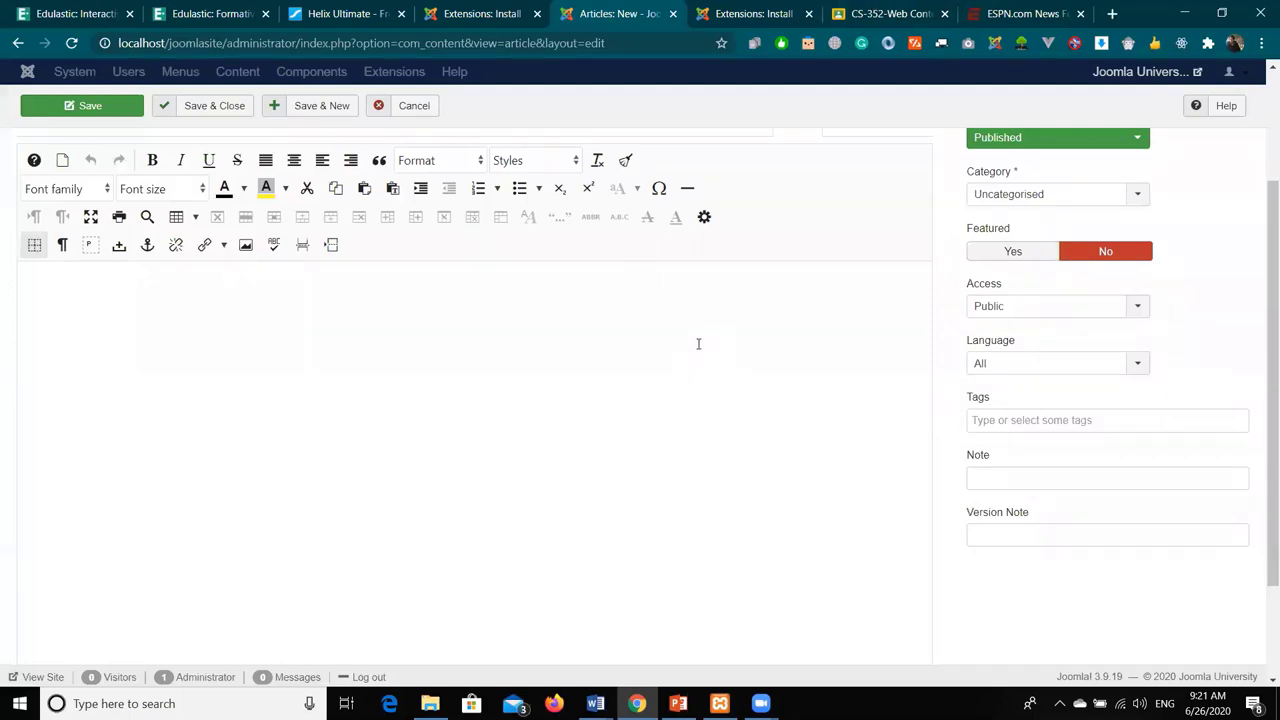
scroll(698, 344, up, 2)
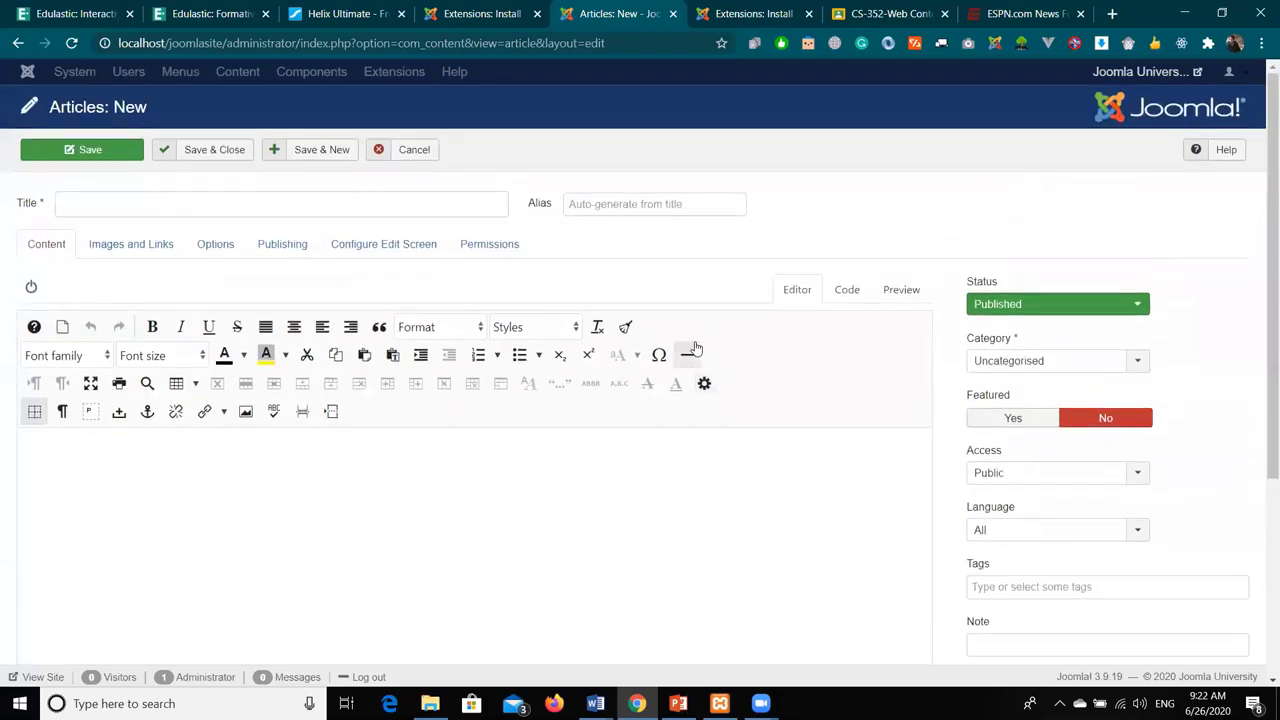